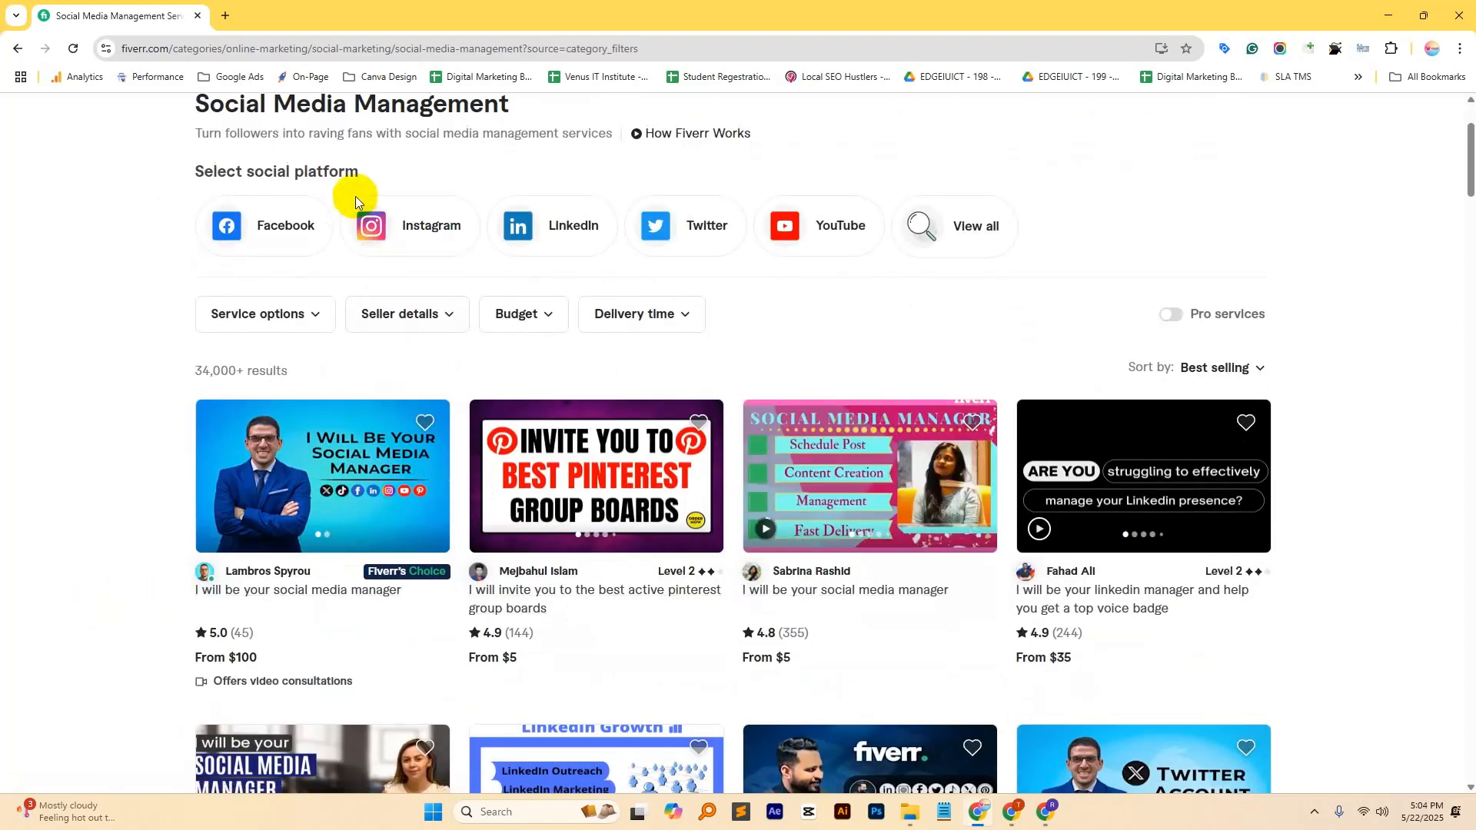
Step: Browse the Social Media Management services and open the "I will be your social media manager and content creator" gig
left_click_drag(296, 106, 196, 135)
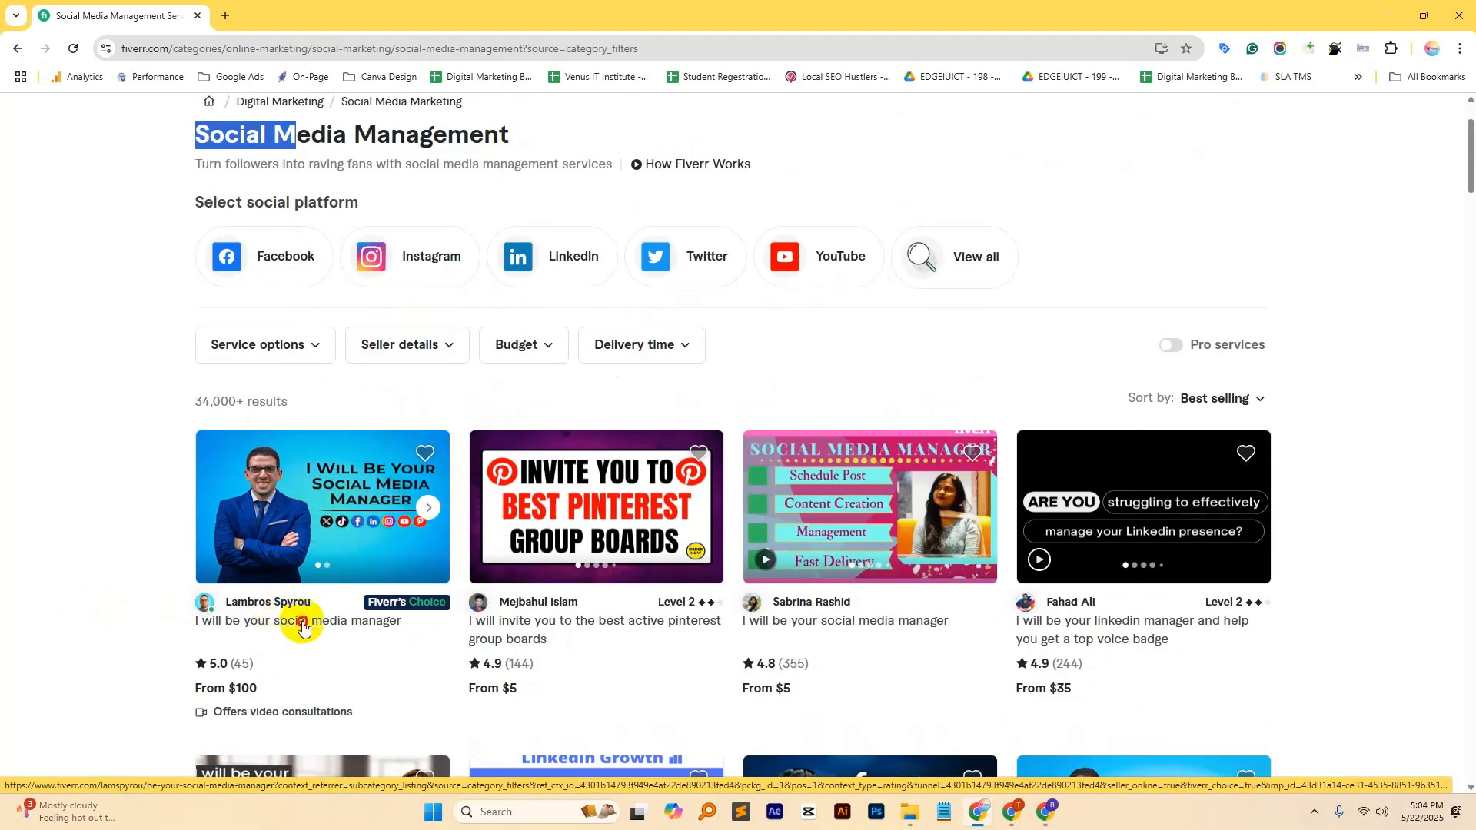
scroll(149, 598, "down", 3)
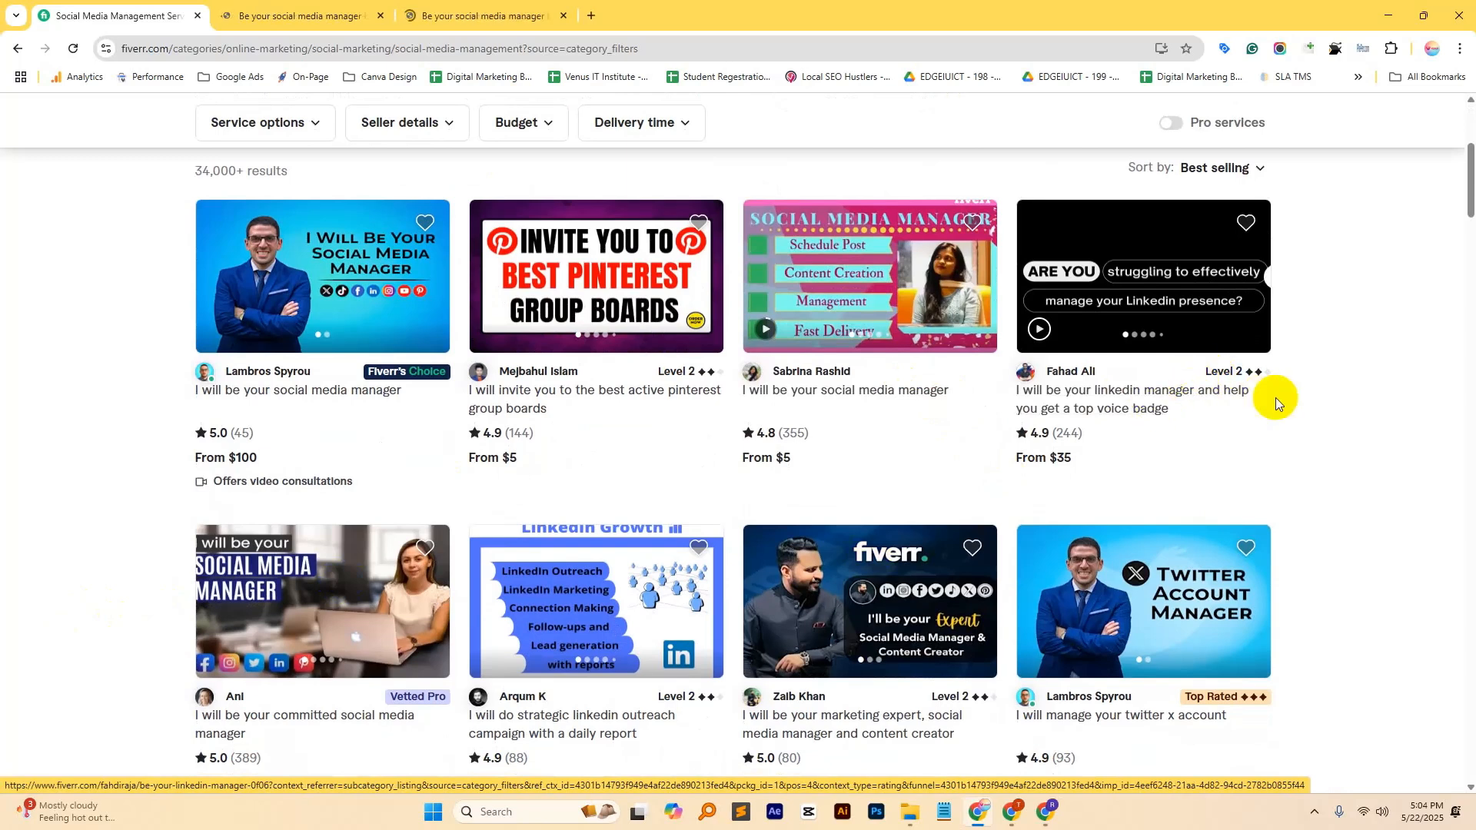
scroll(1265, 404, "down", 2)
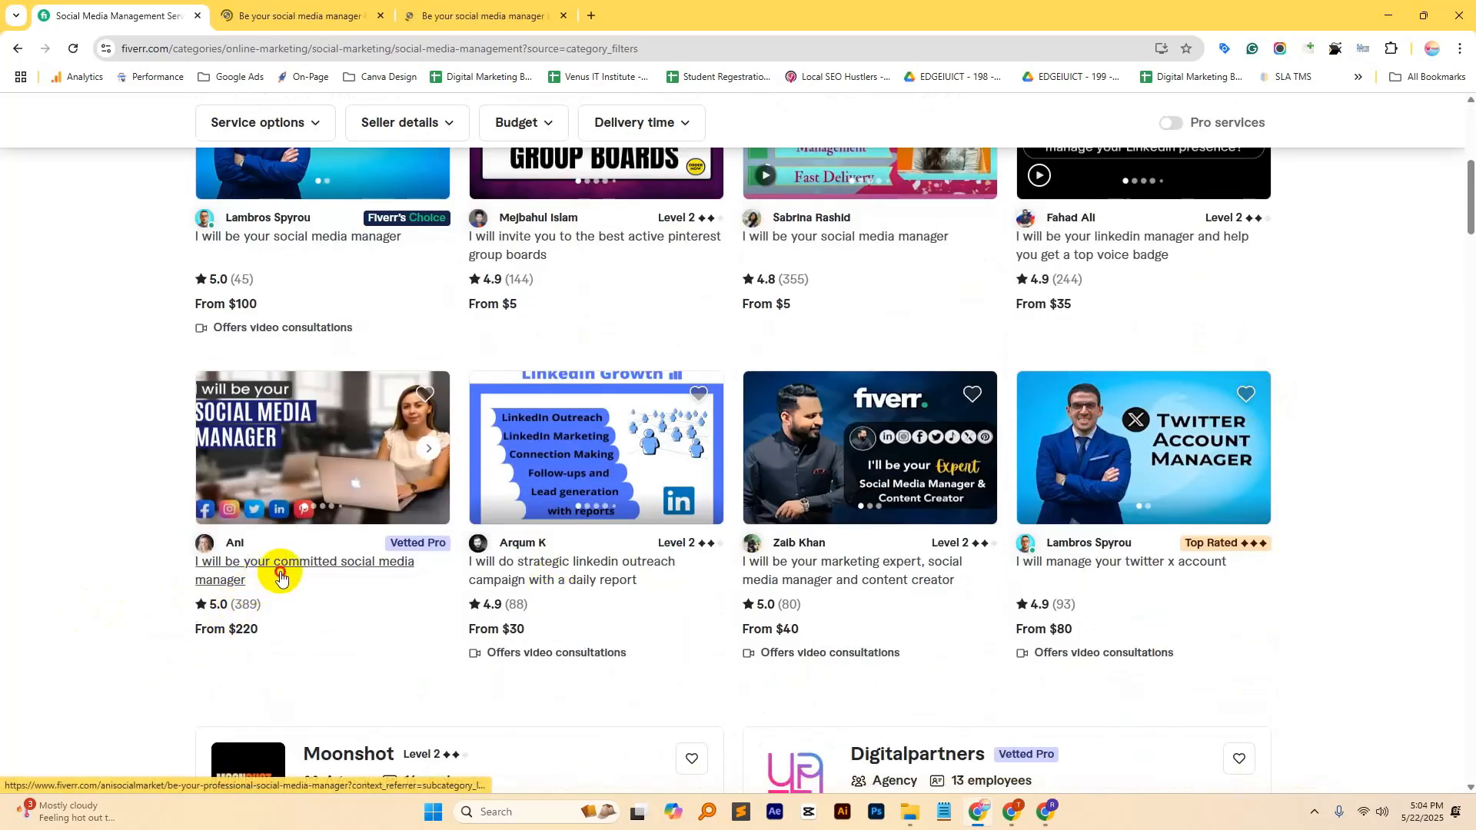
scroll(493, 570, "down", 2)
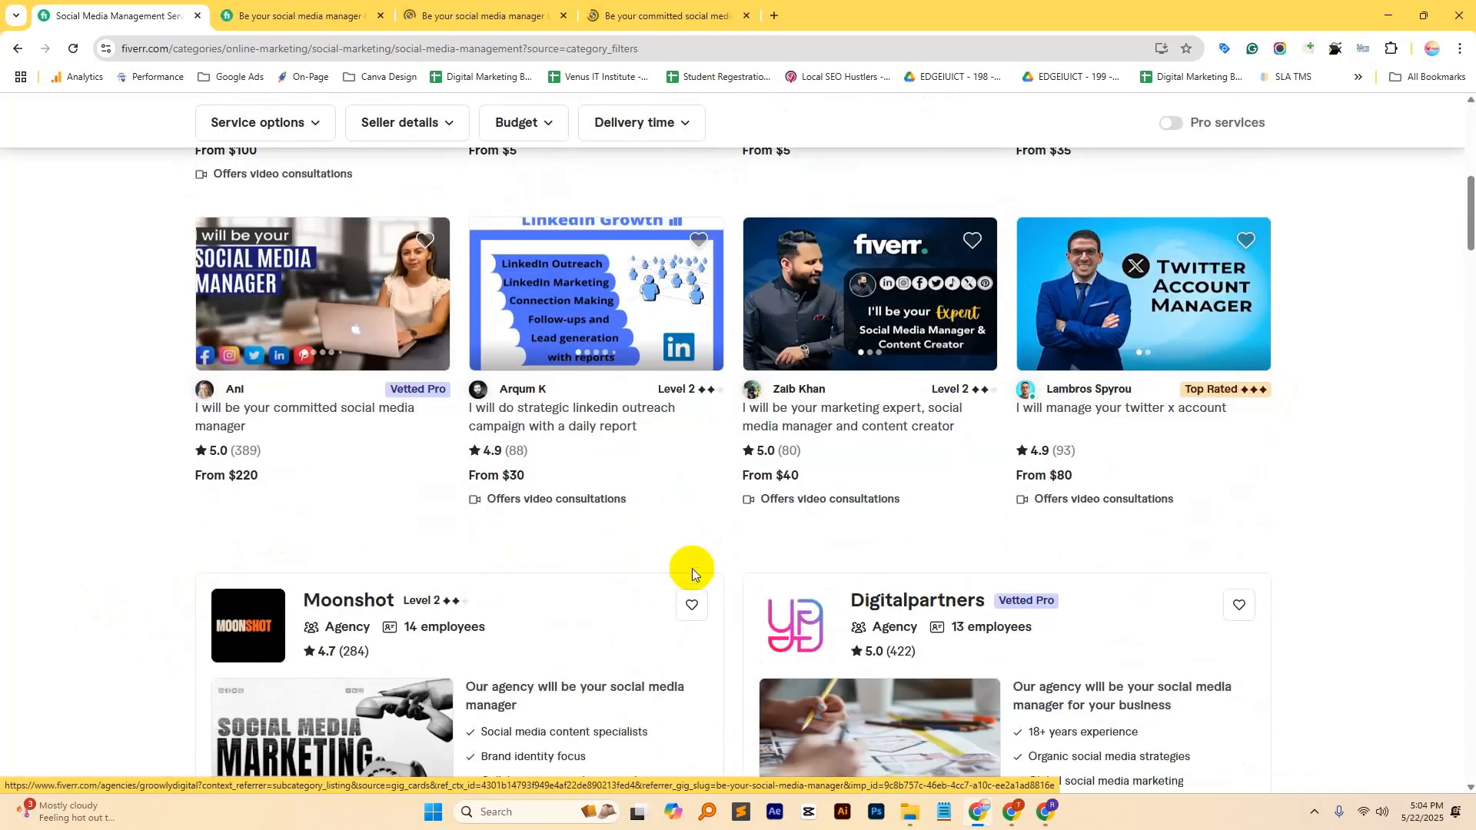
scroll(856, 436, "down", 7)
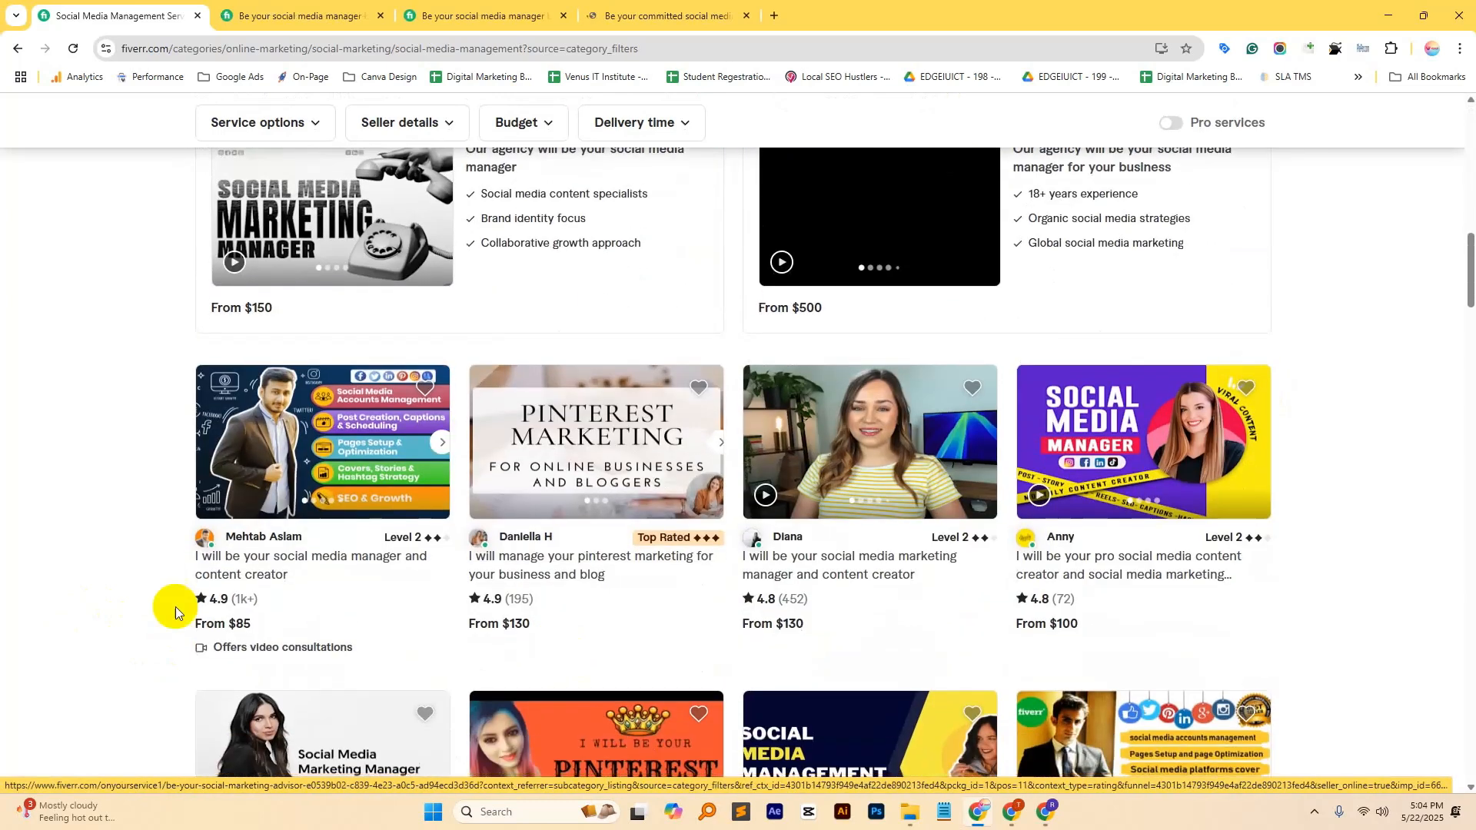
left_click(315, 561)
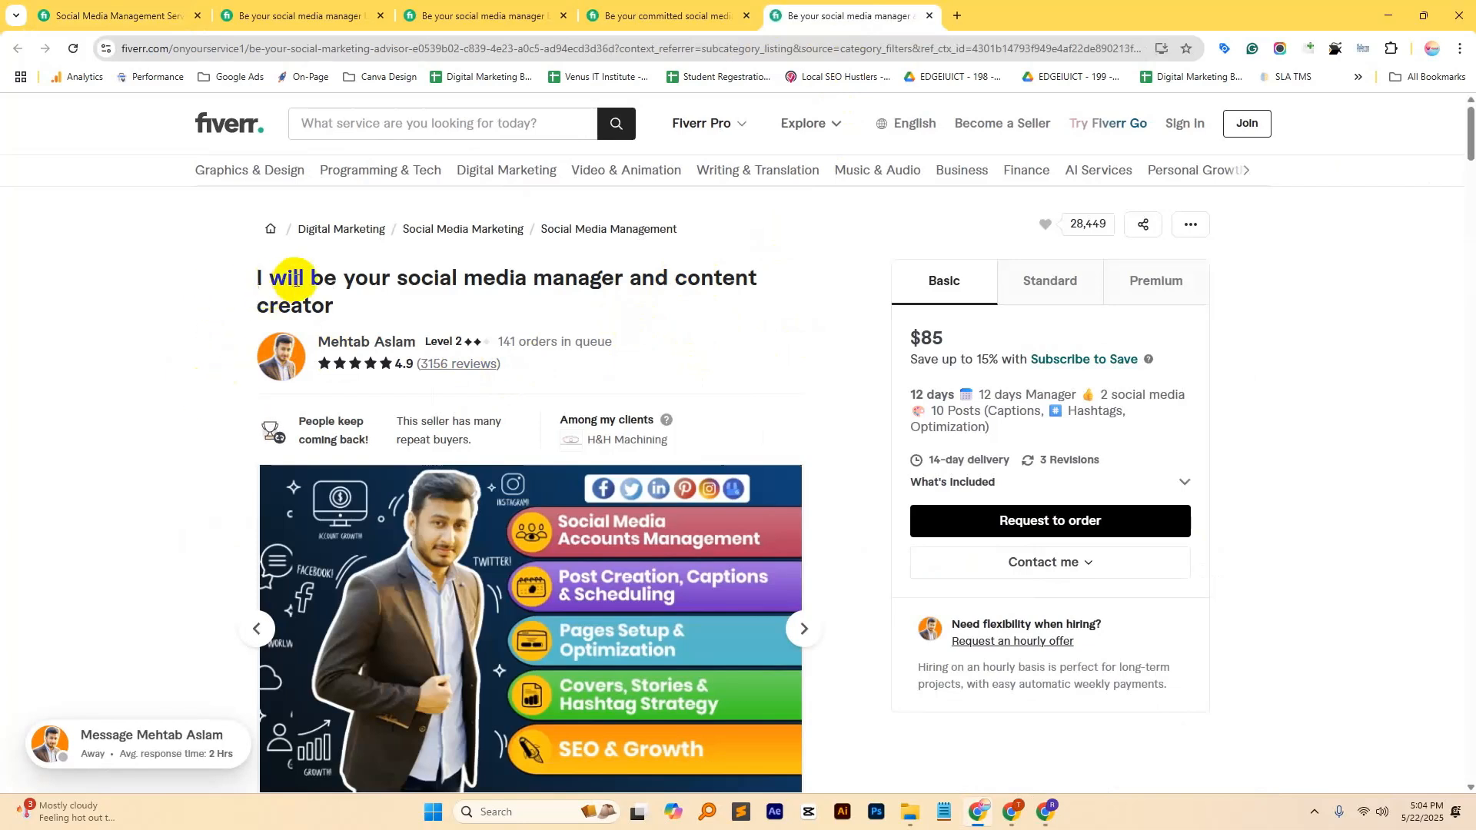
Step: Review the gig's title, orders in queue, description, platforms and the seller's member-since date
left_click_drag(419, 277, 619, 273)
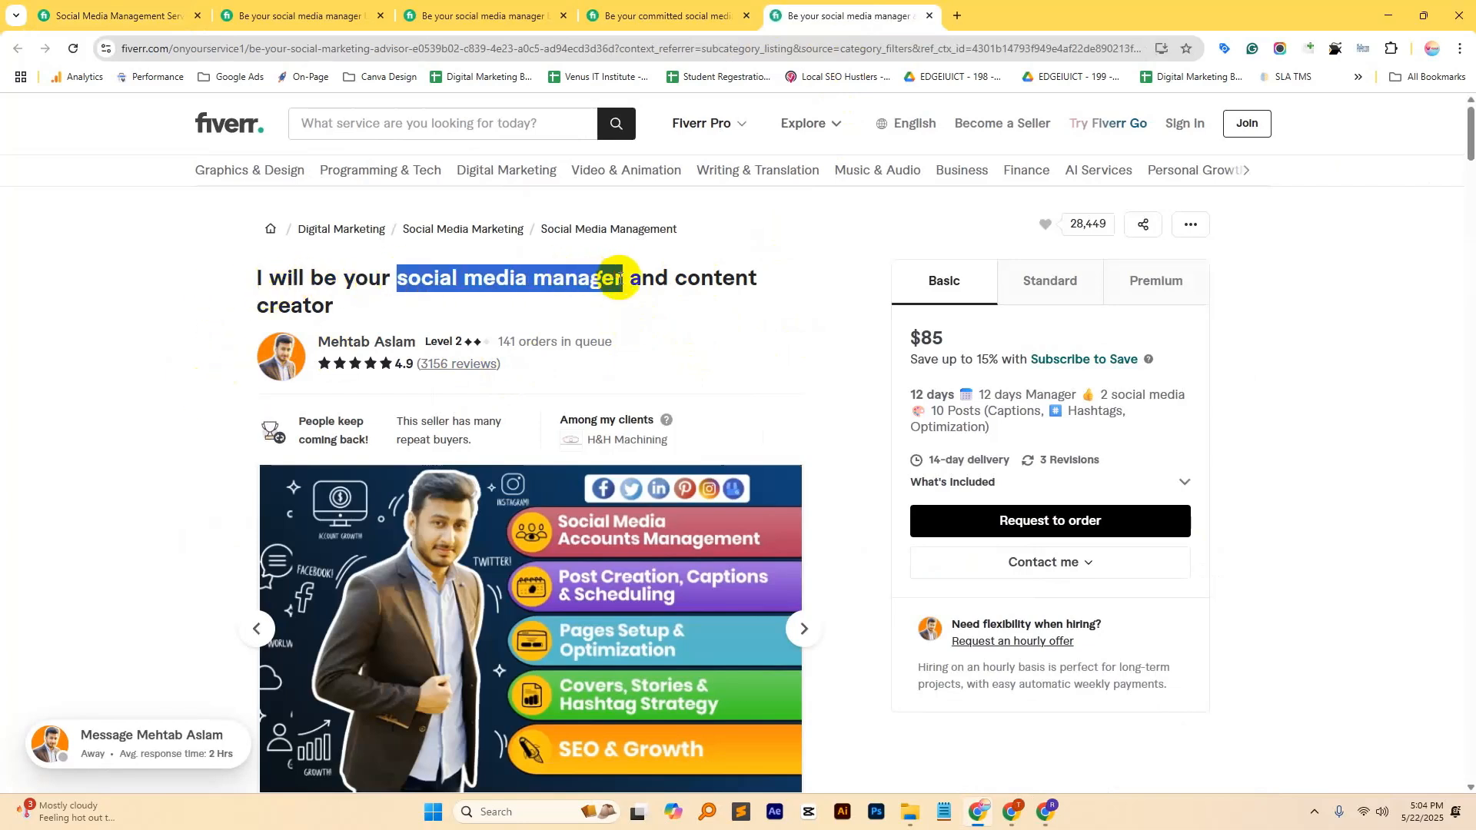
left_click_drag(497, 342, 623, 344)
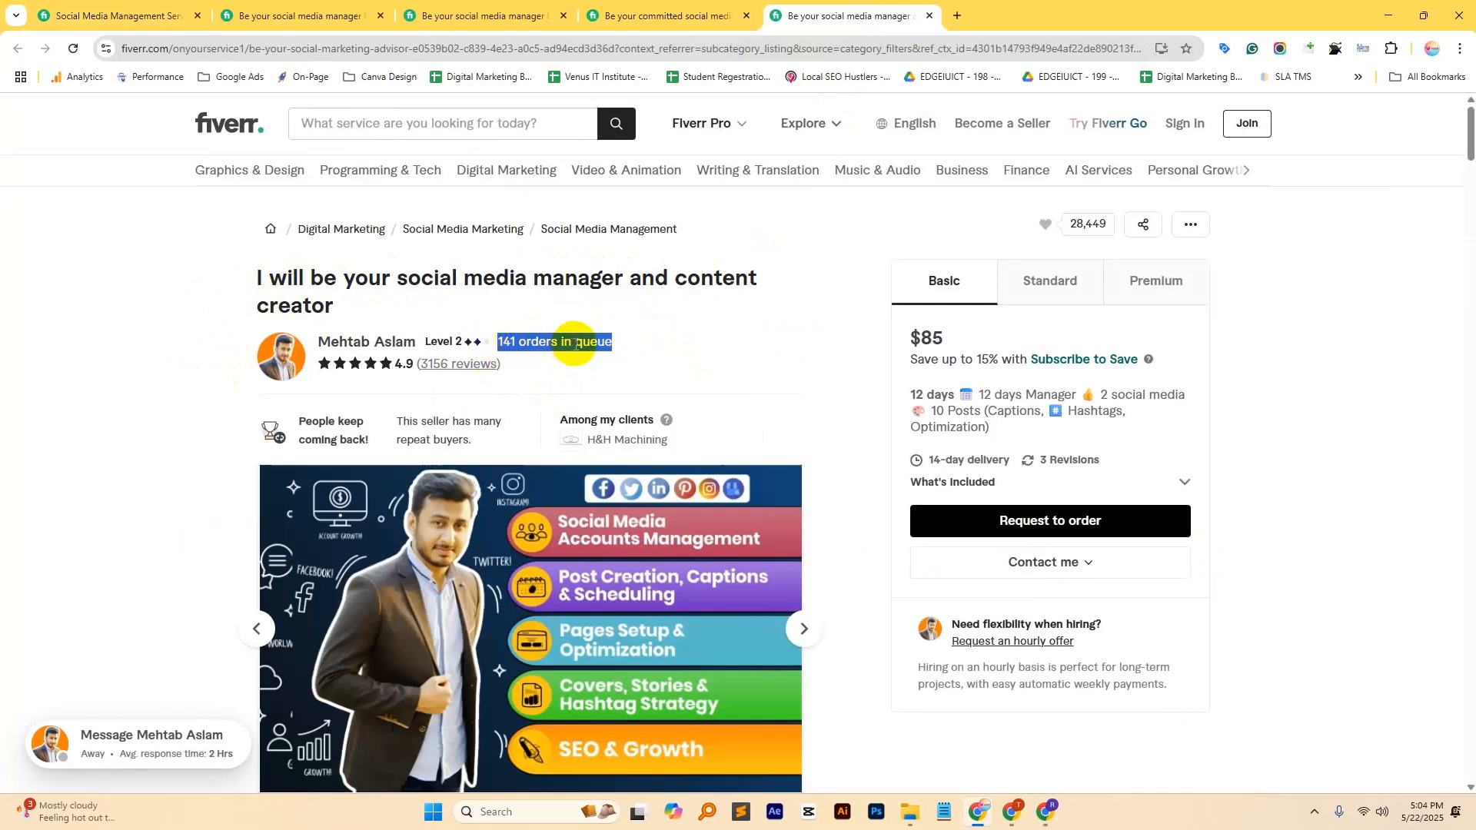
scroll(579, 344, "down", 15)
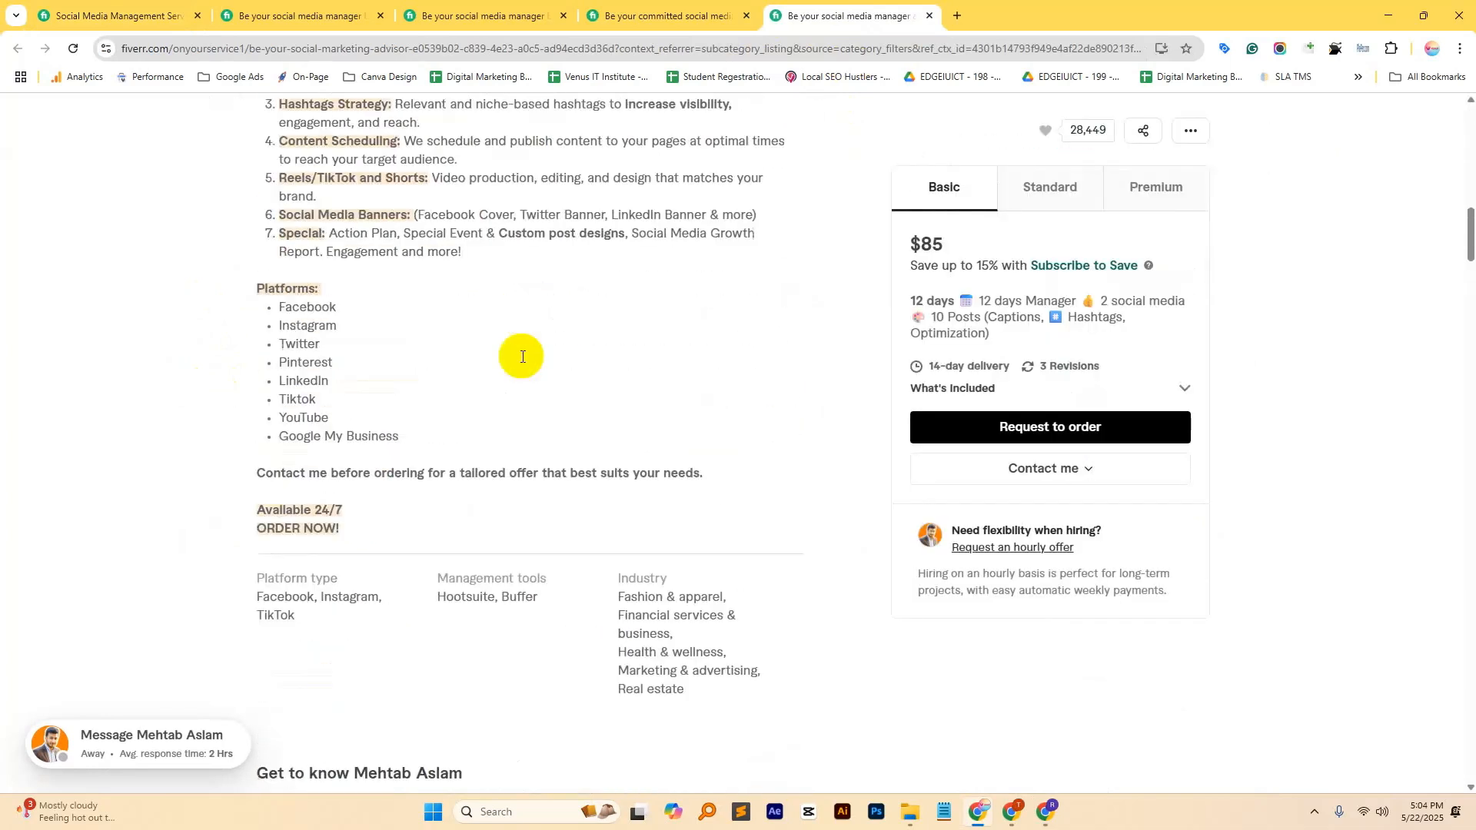
scroll(40, 488, "up", 2)
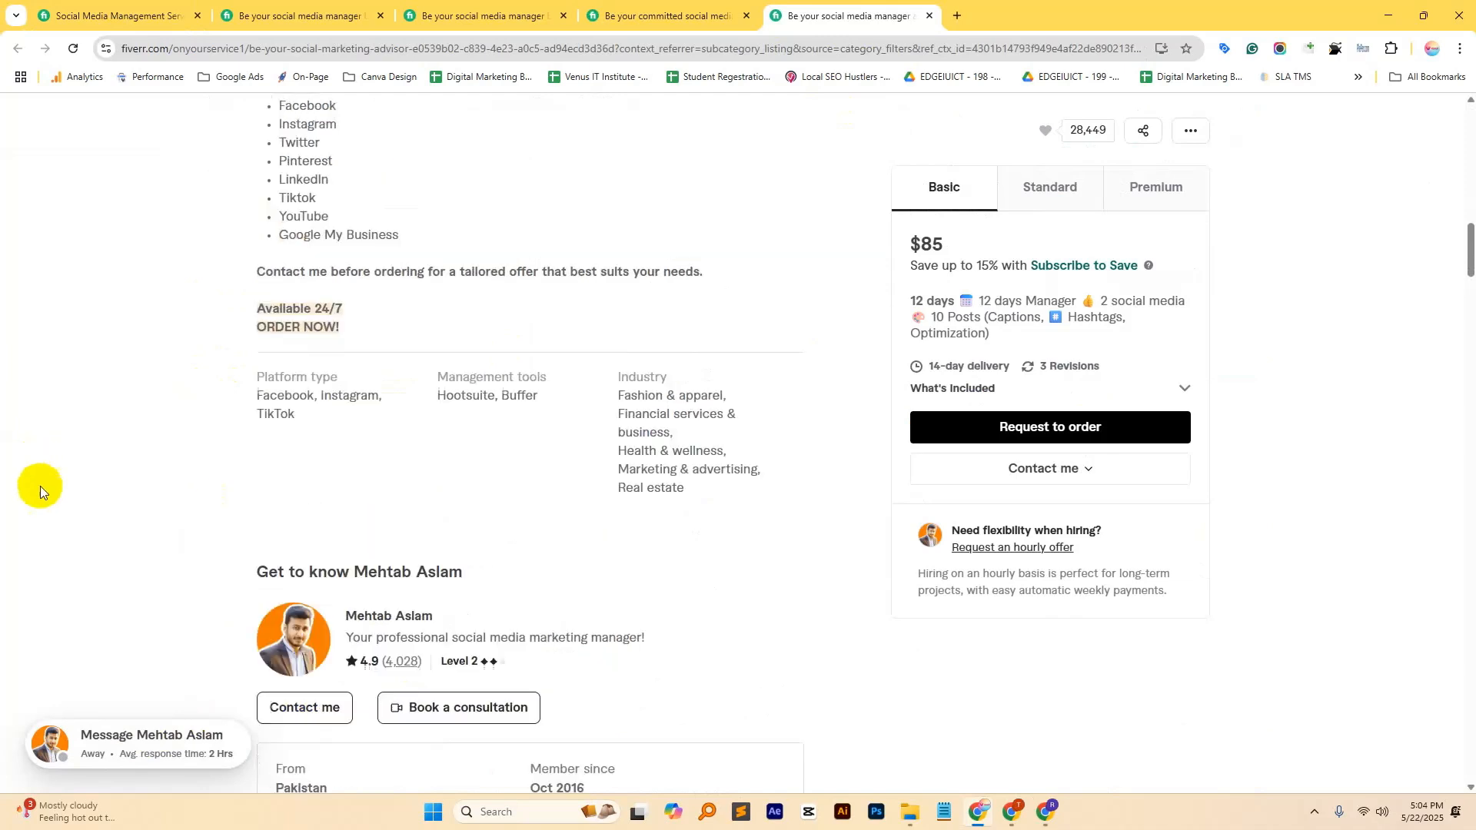
scroll(494, 611, "down", 3)
left_click_drag(527, 605, 586, 605)
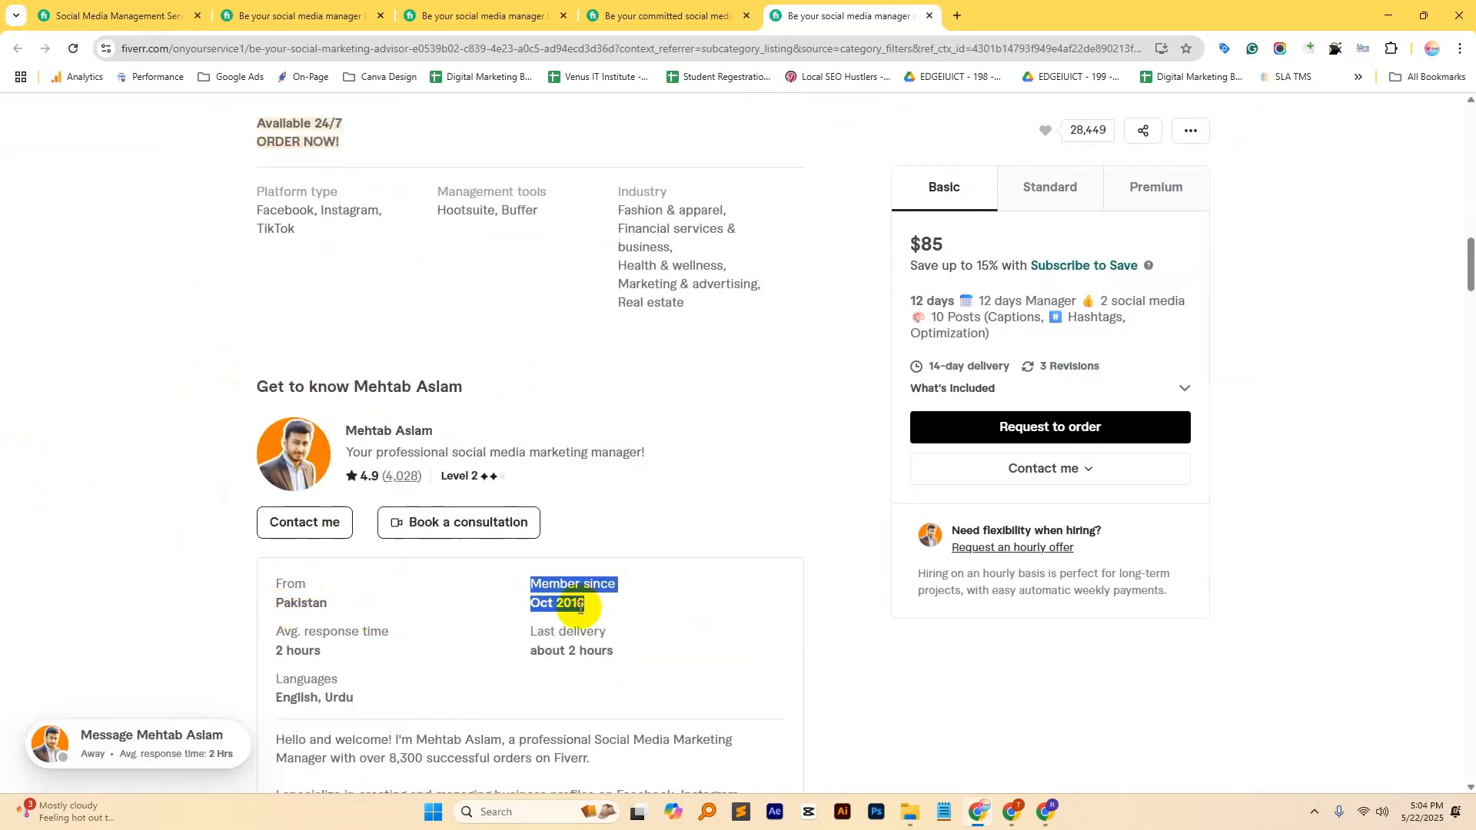
Step: Examine the Basic package's management days, social media accounts, number of posts and captions, highlighting each item
scroll(6, 459, "up", 19)
scroll(5, 461, "up", 3)
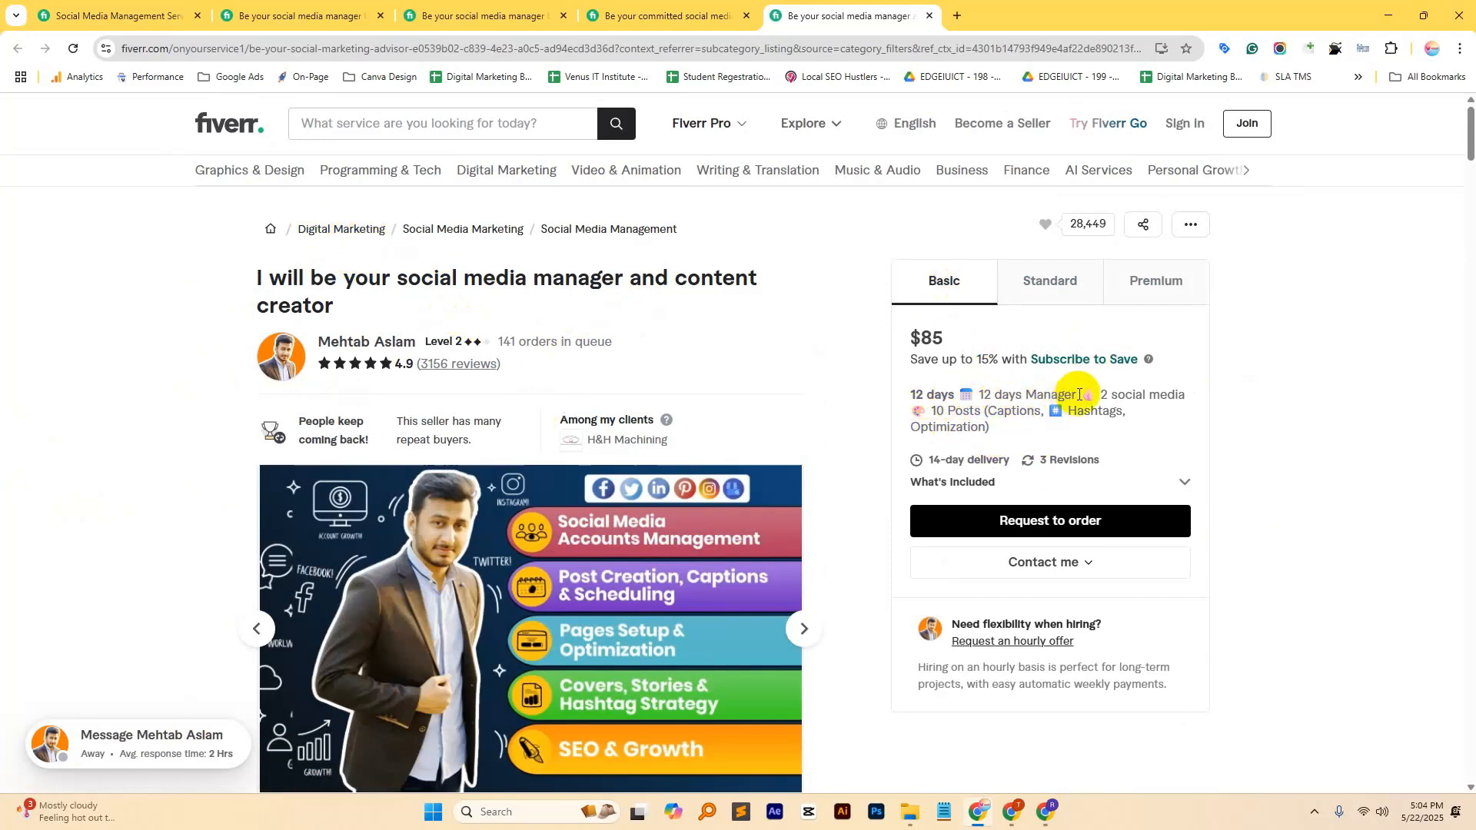
left_click_drag(1079, 394, 978, 391)
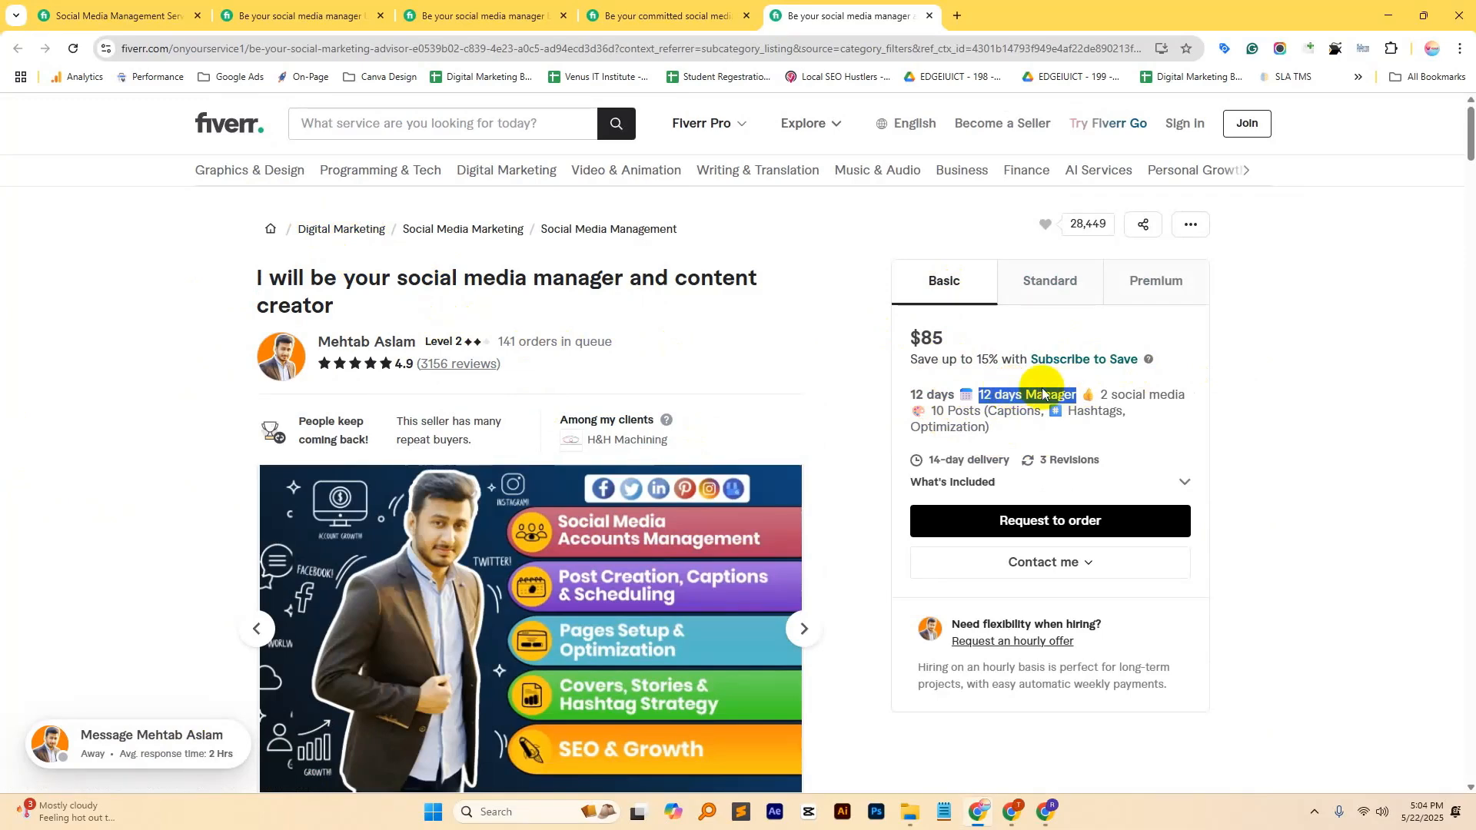
left_click_drag(1101, 395, 1176, 398)
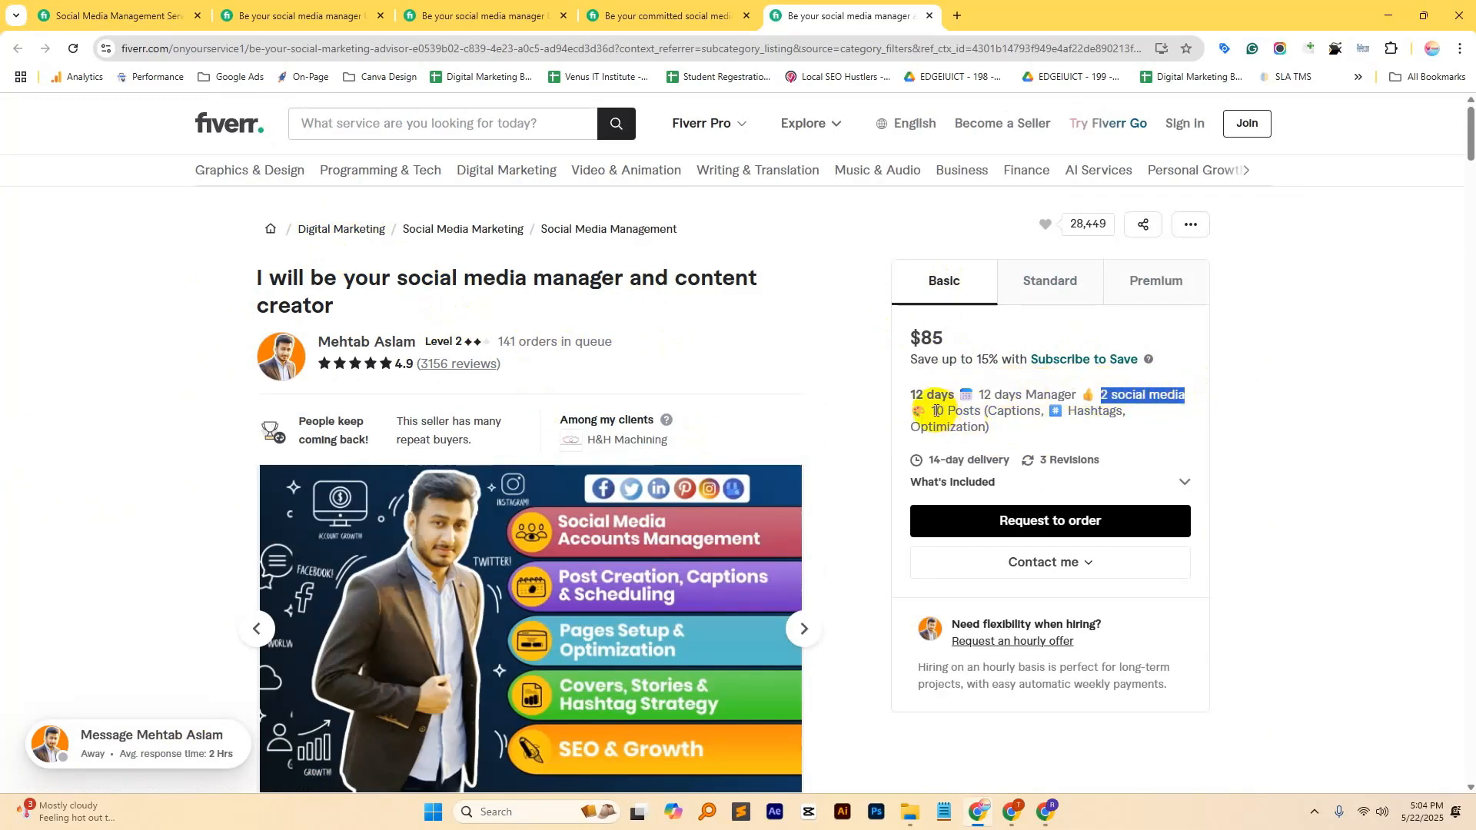
left_click_drag(933, 411, 978, 411)
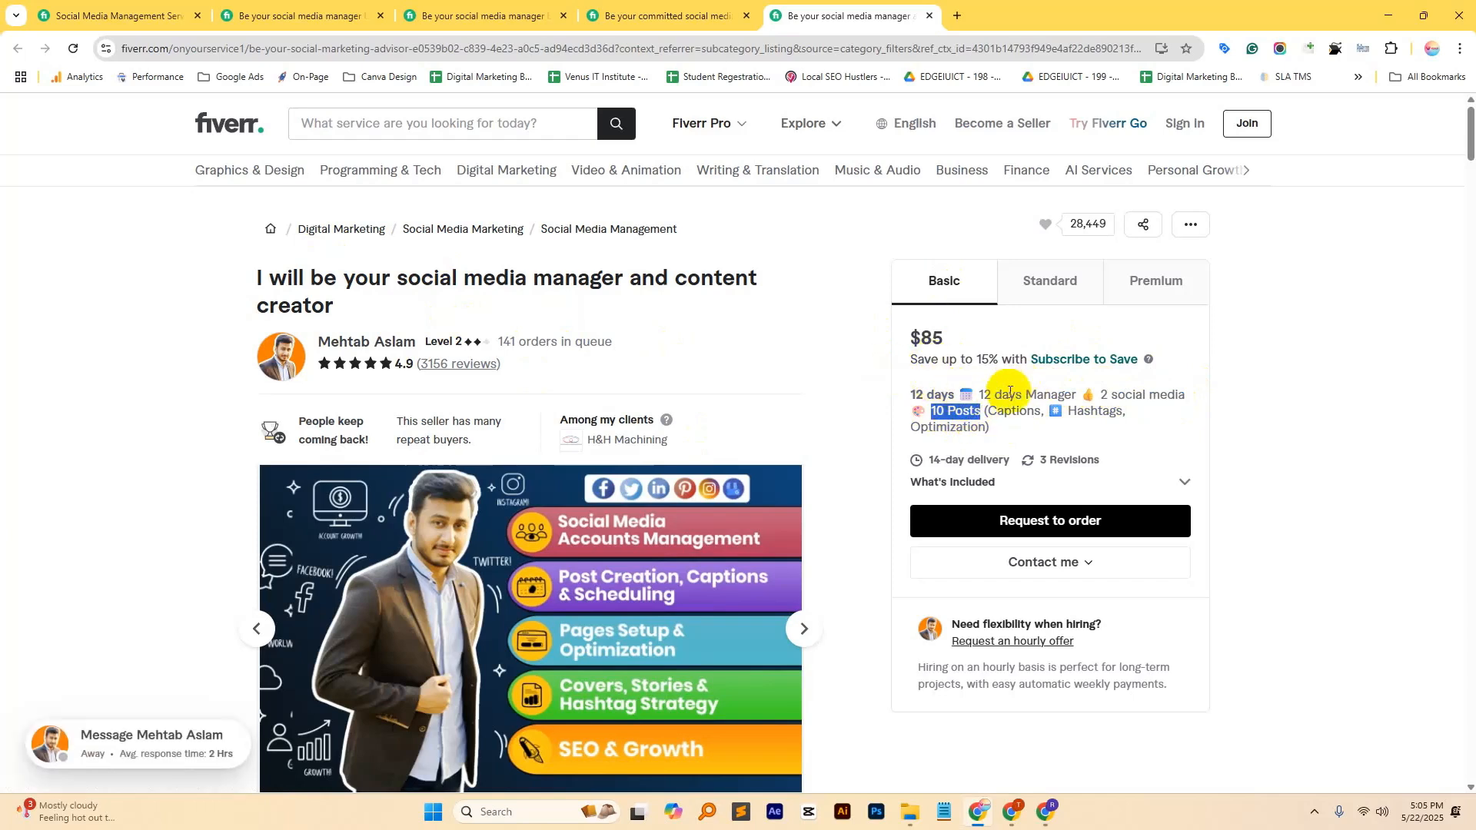
left_click_drag(981, 395, 1058, 389)
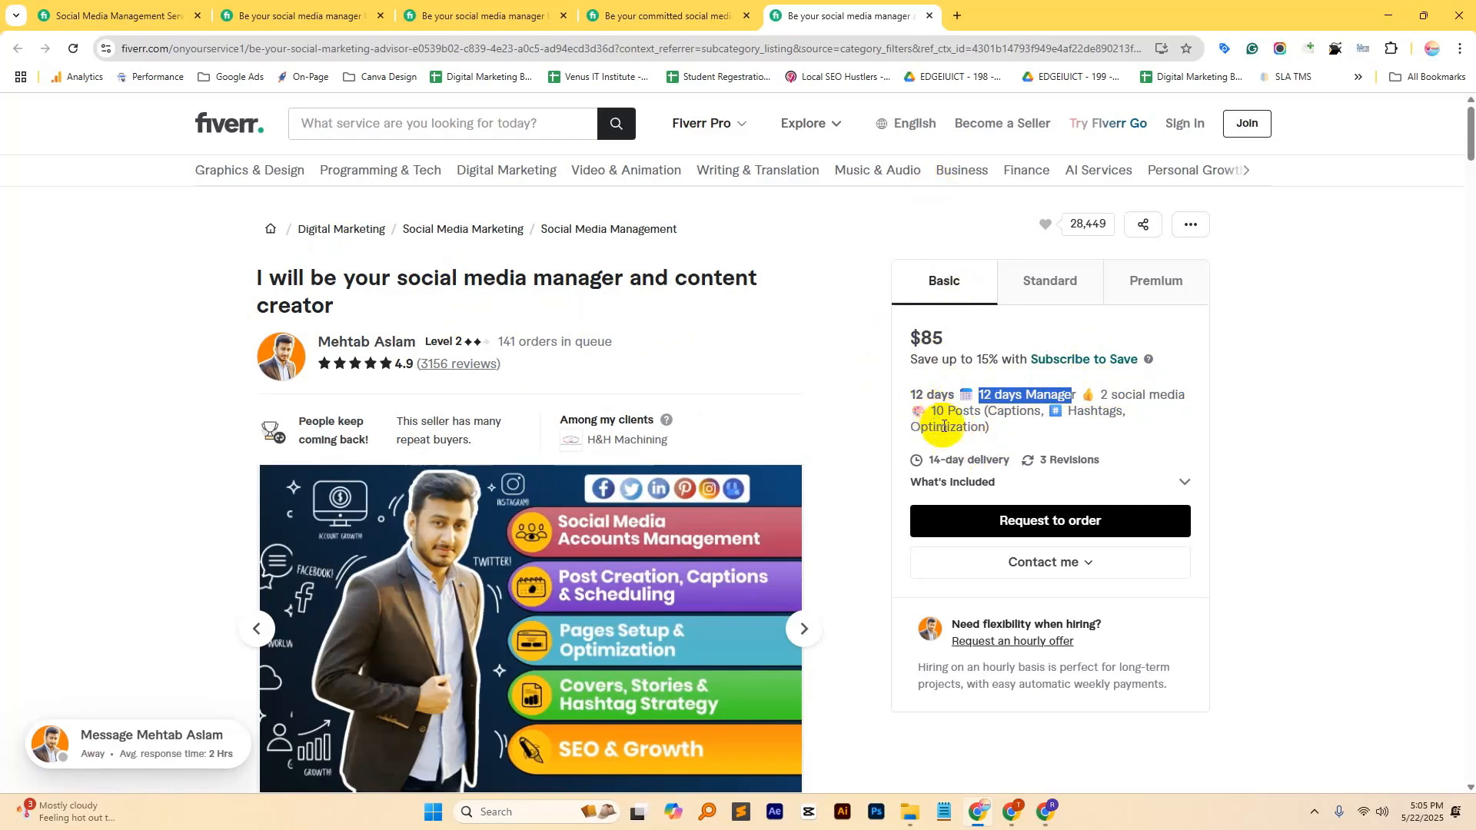
left_click_drag(934, 413, 992, 413)
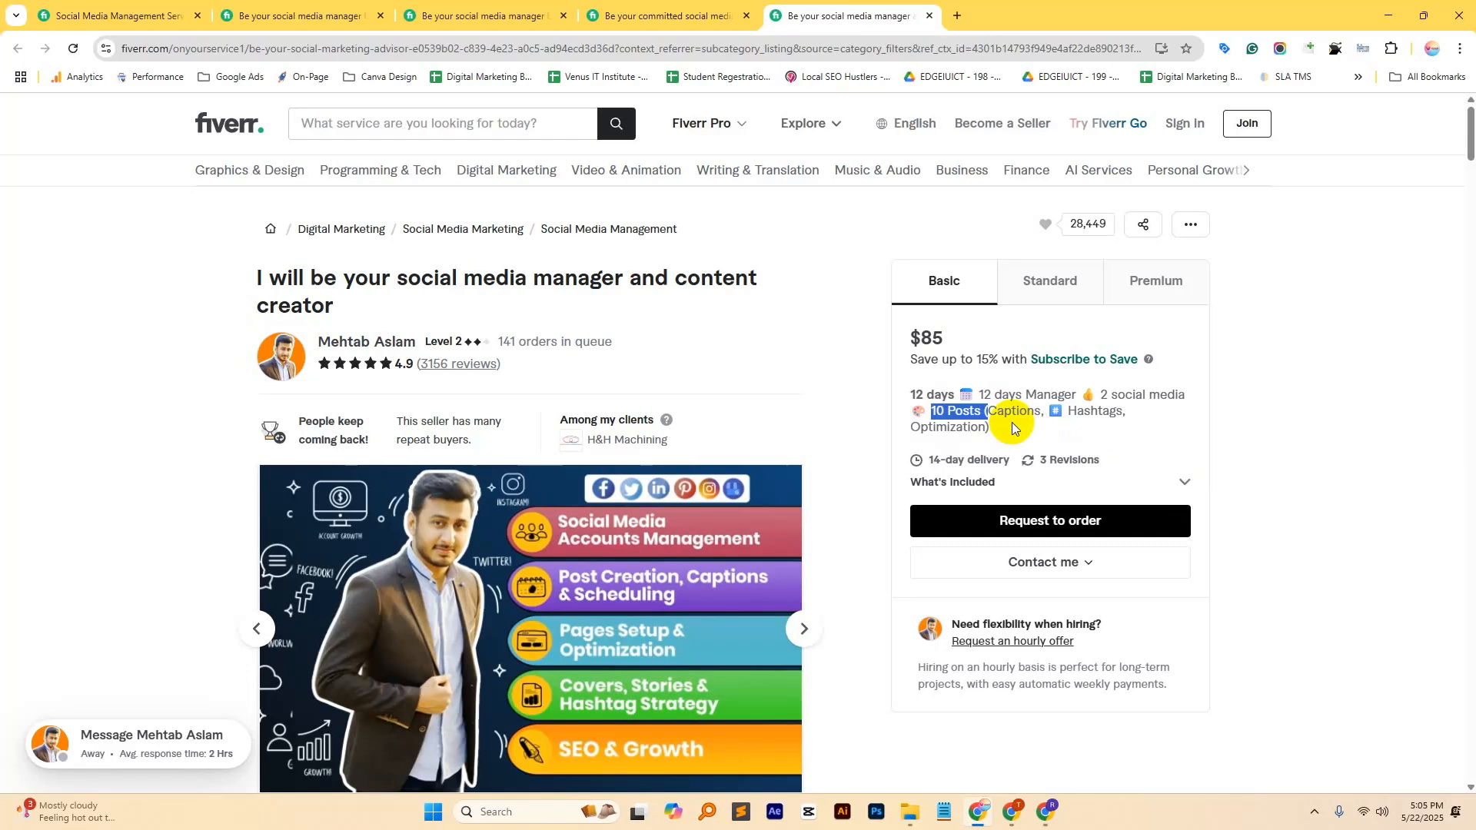
left_click(947, 413)
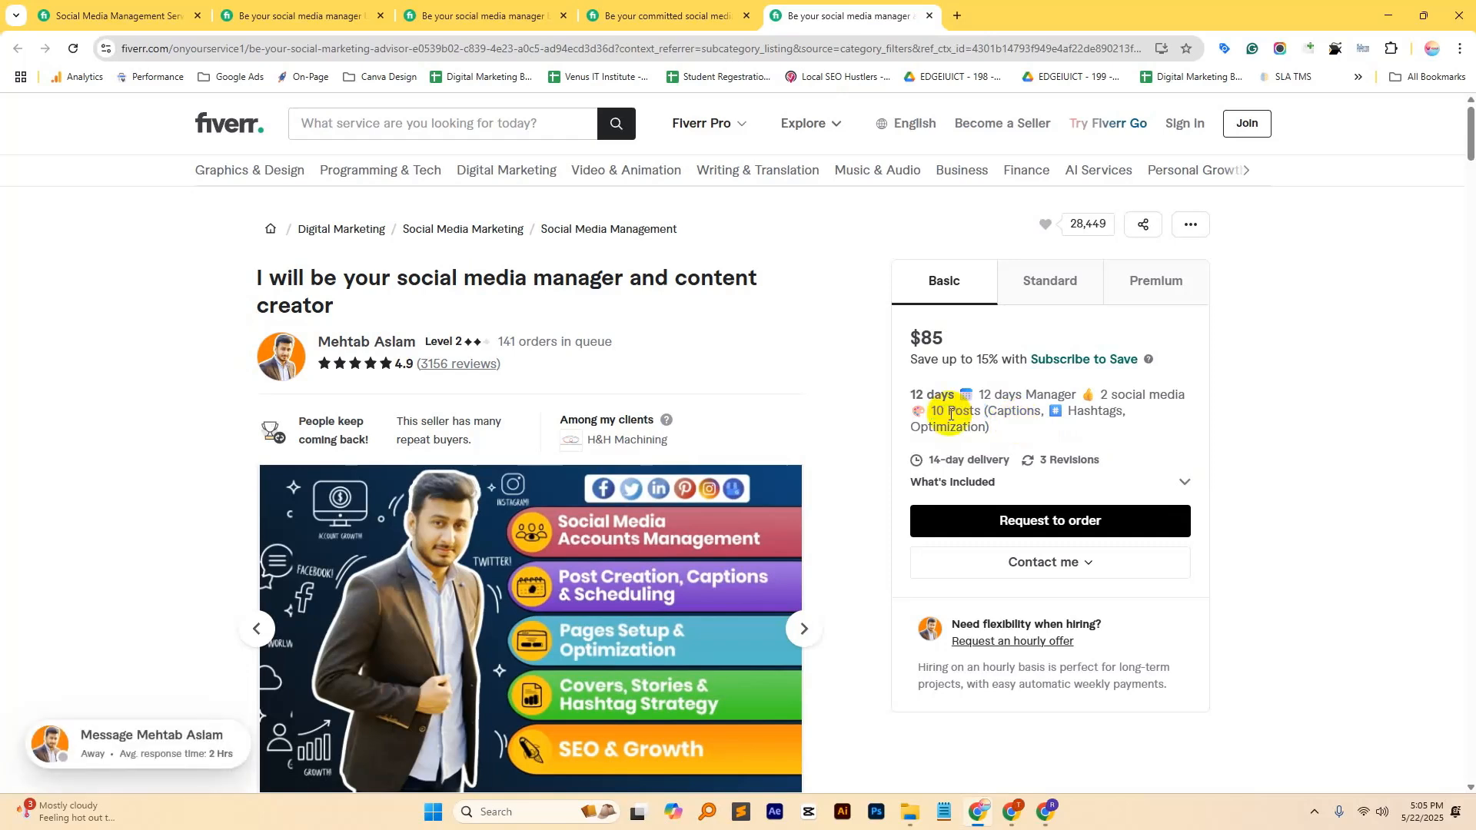
left_click_drag(989, 415, 1038, 410)
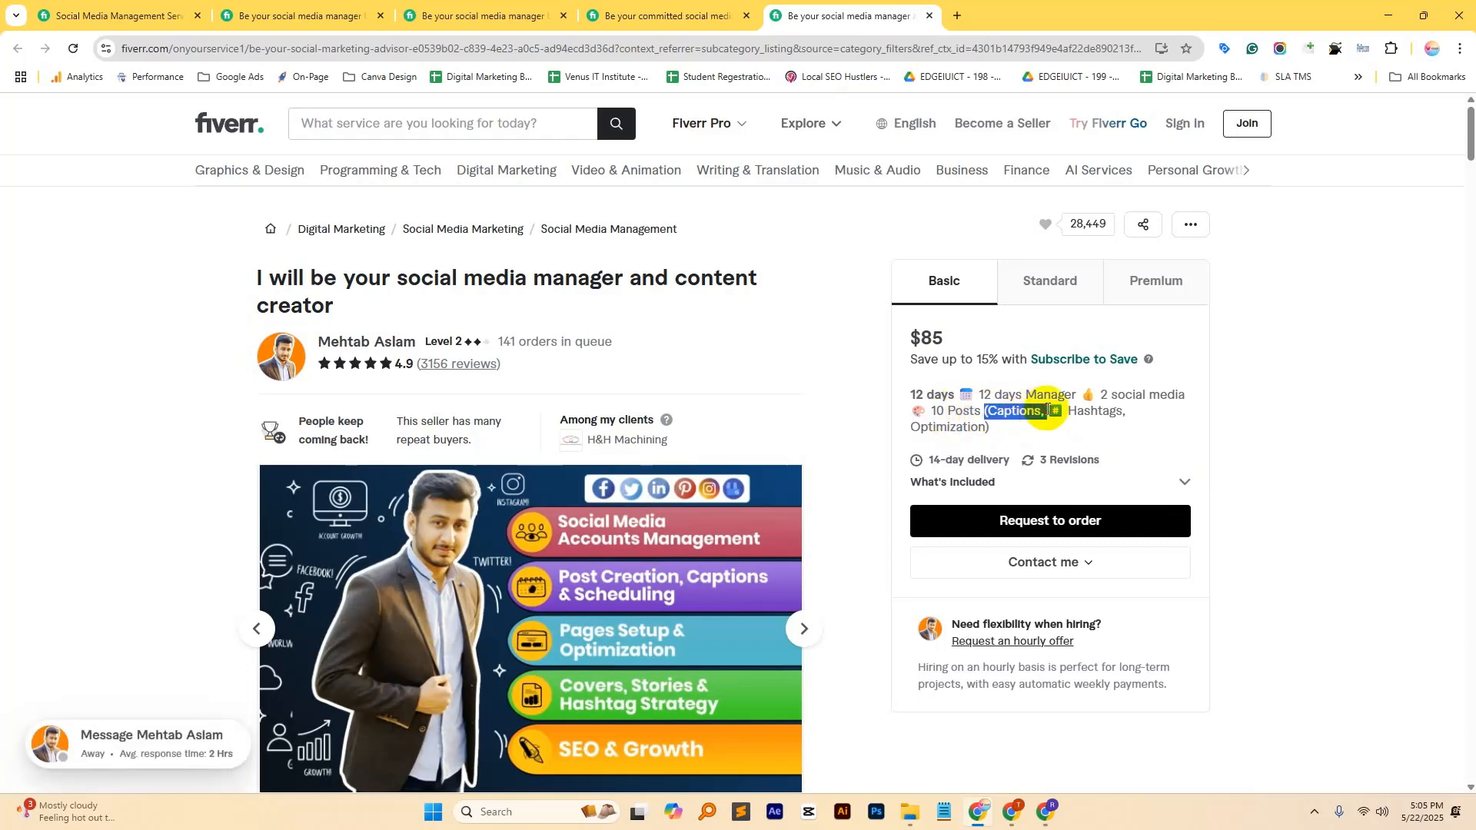
Step: Open facebook.com in a new tab, expand the first feed post's full caption and highlight its text
left_click(960, 16)
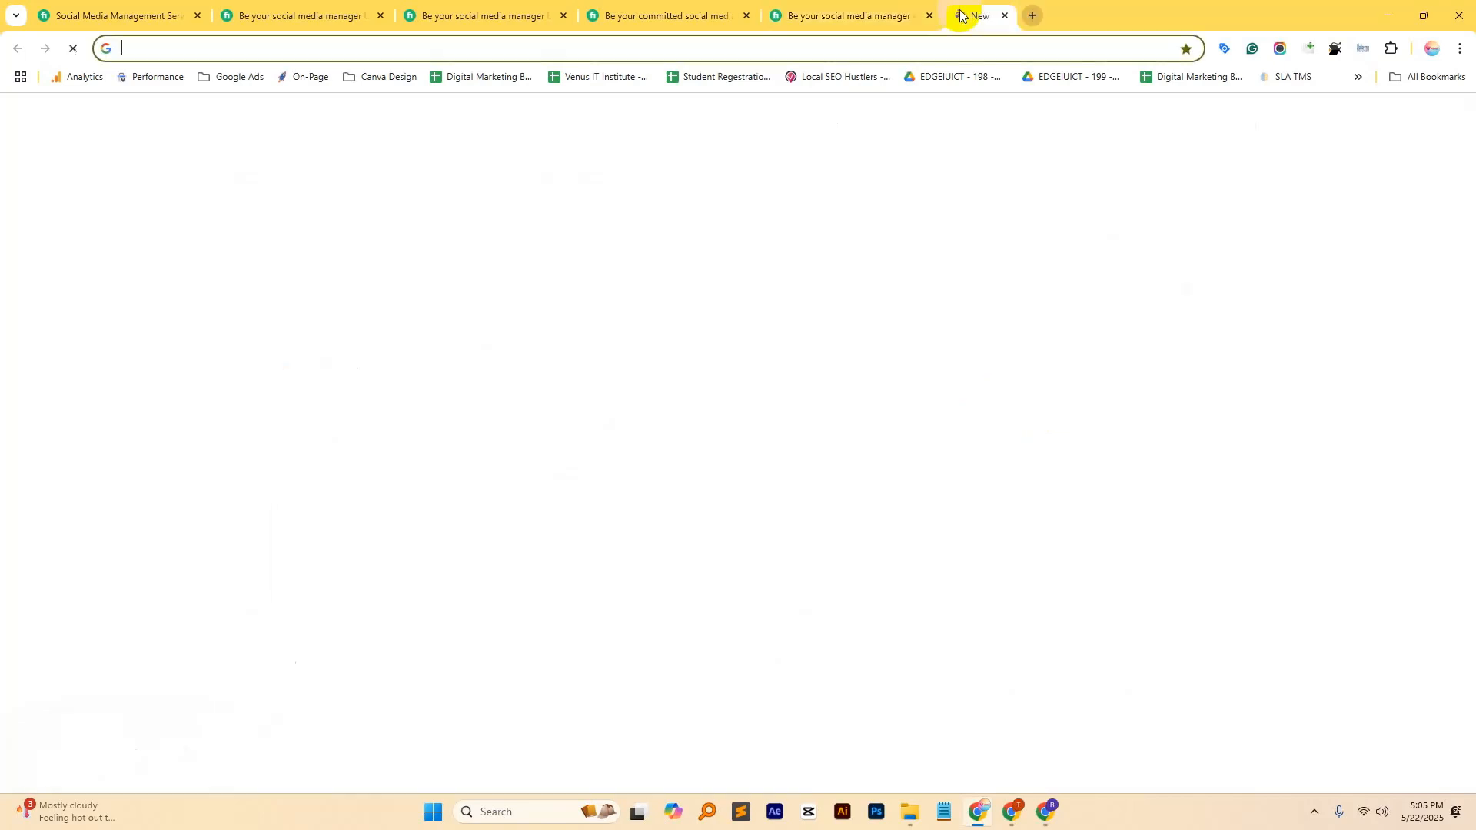
type("facebook.com")
key("Return")
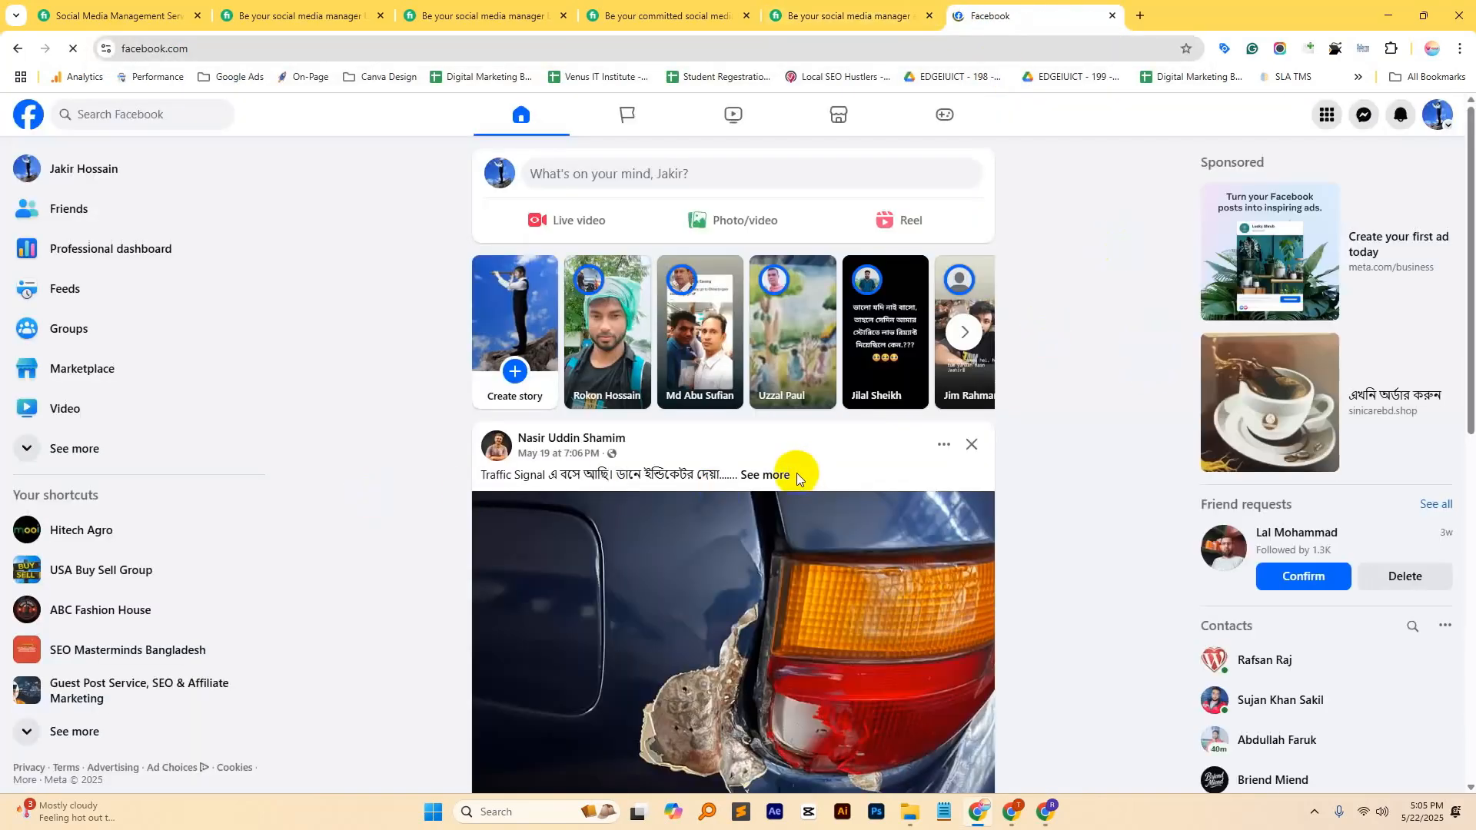
left_click(790, 475)
left_click_drag(480, 471, 551, 564)
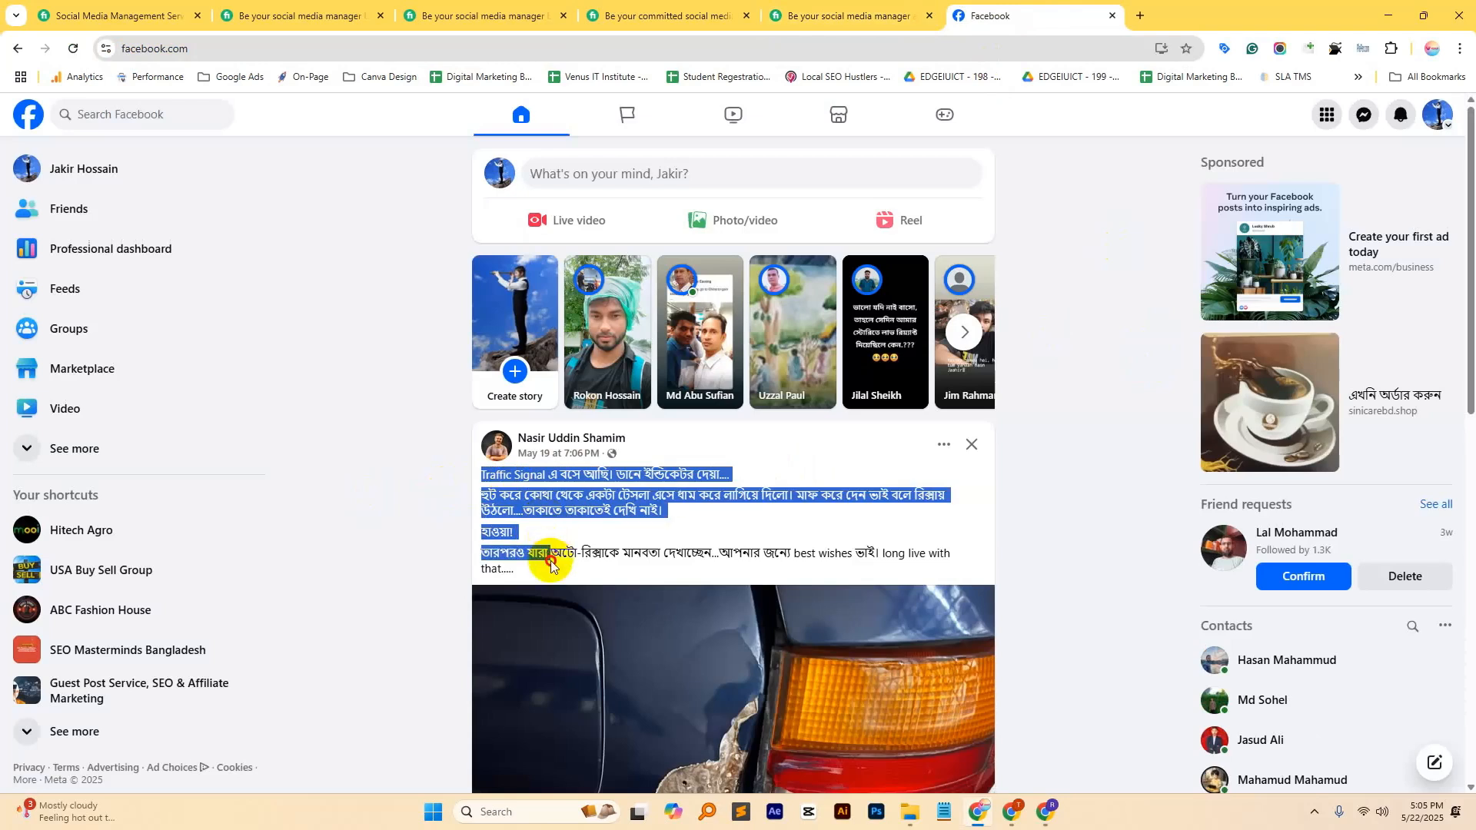
Step: Check the Hashtags item in the gig's Basic package, and look for hashtags in the Facebook post's caption
left_click(849, 16)
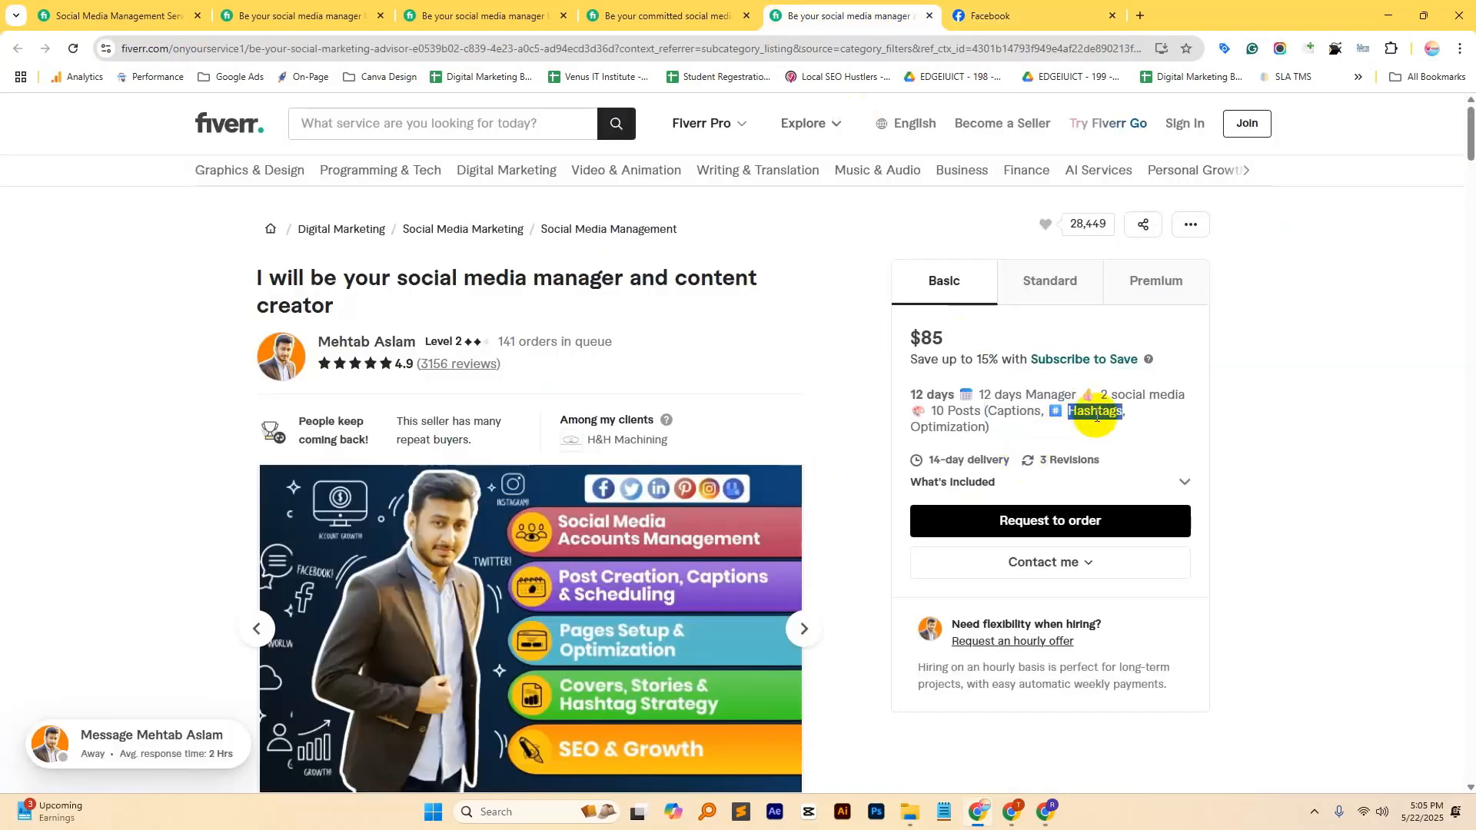
left_click(992, 15)
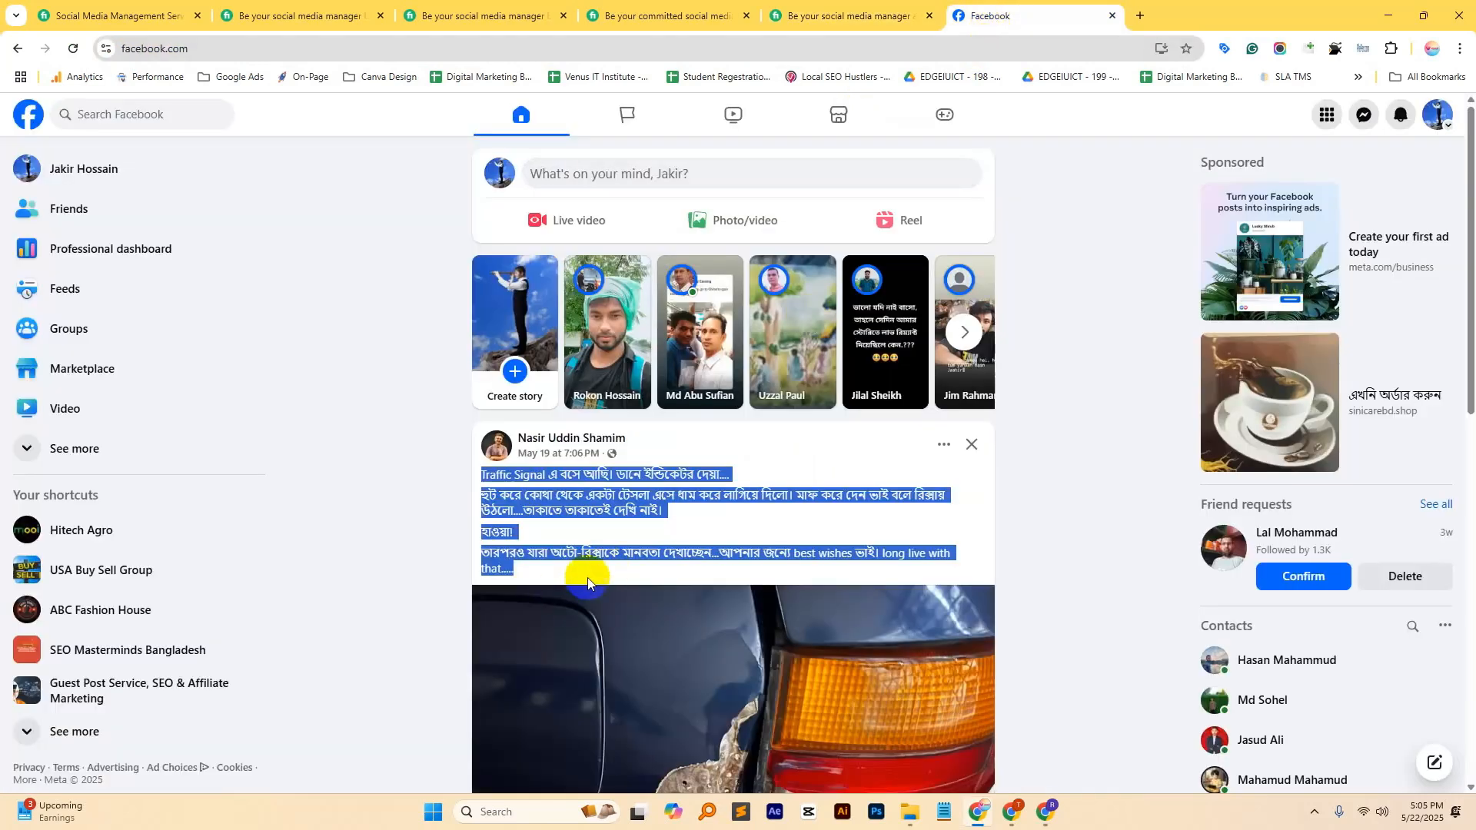
left_click(583, 538)
Step: Open instagram.com in a new tab and expand the caption of the "How I went from 0 to 780,000 followers" post
left_click(1140, 16)
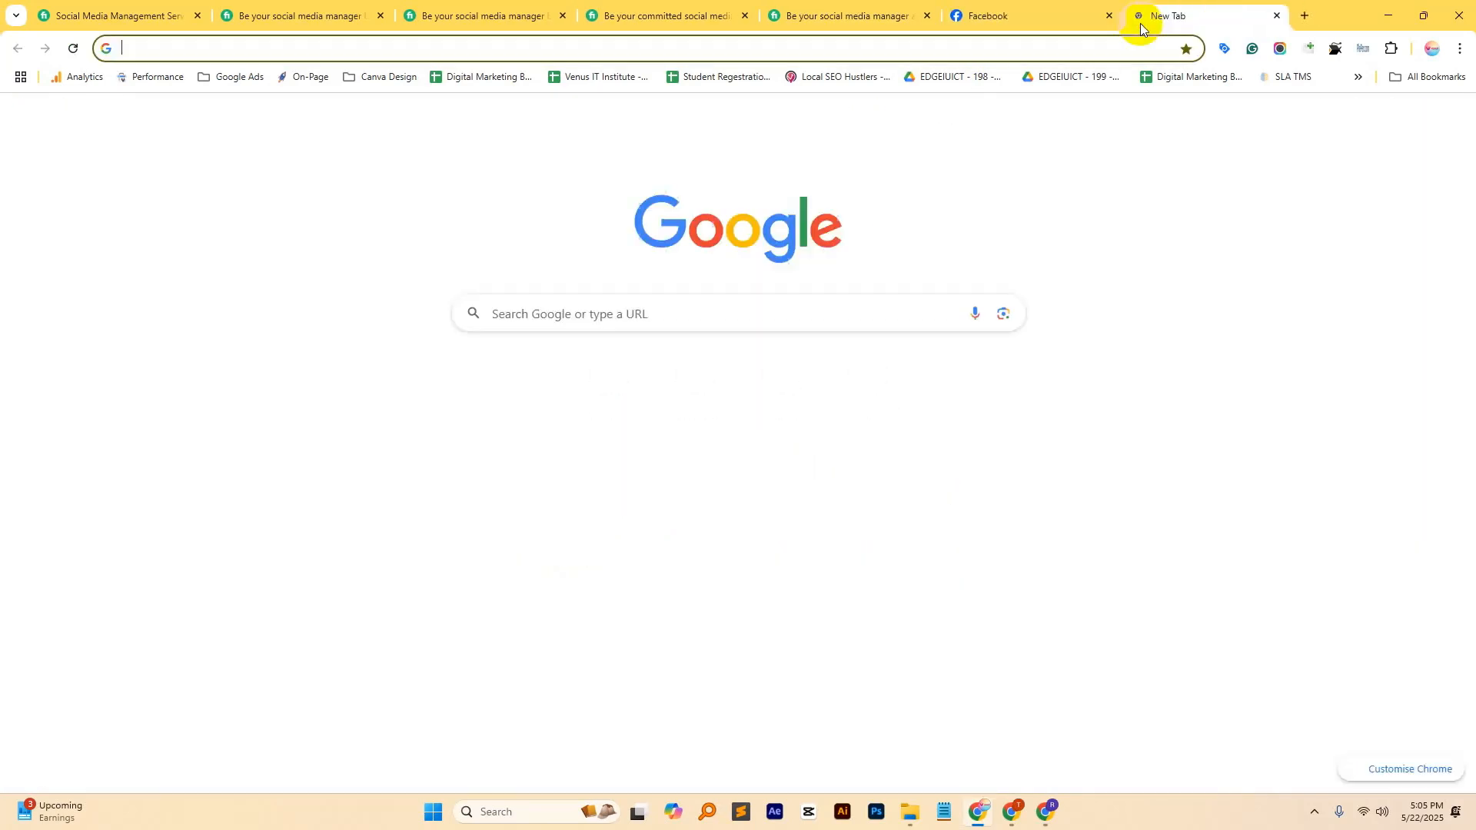
type("insta")
key("Return")
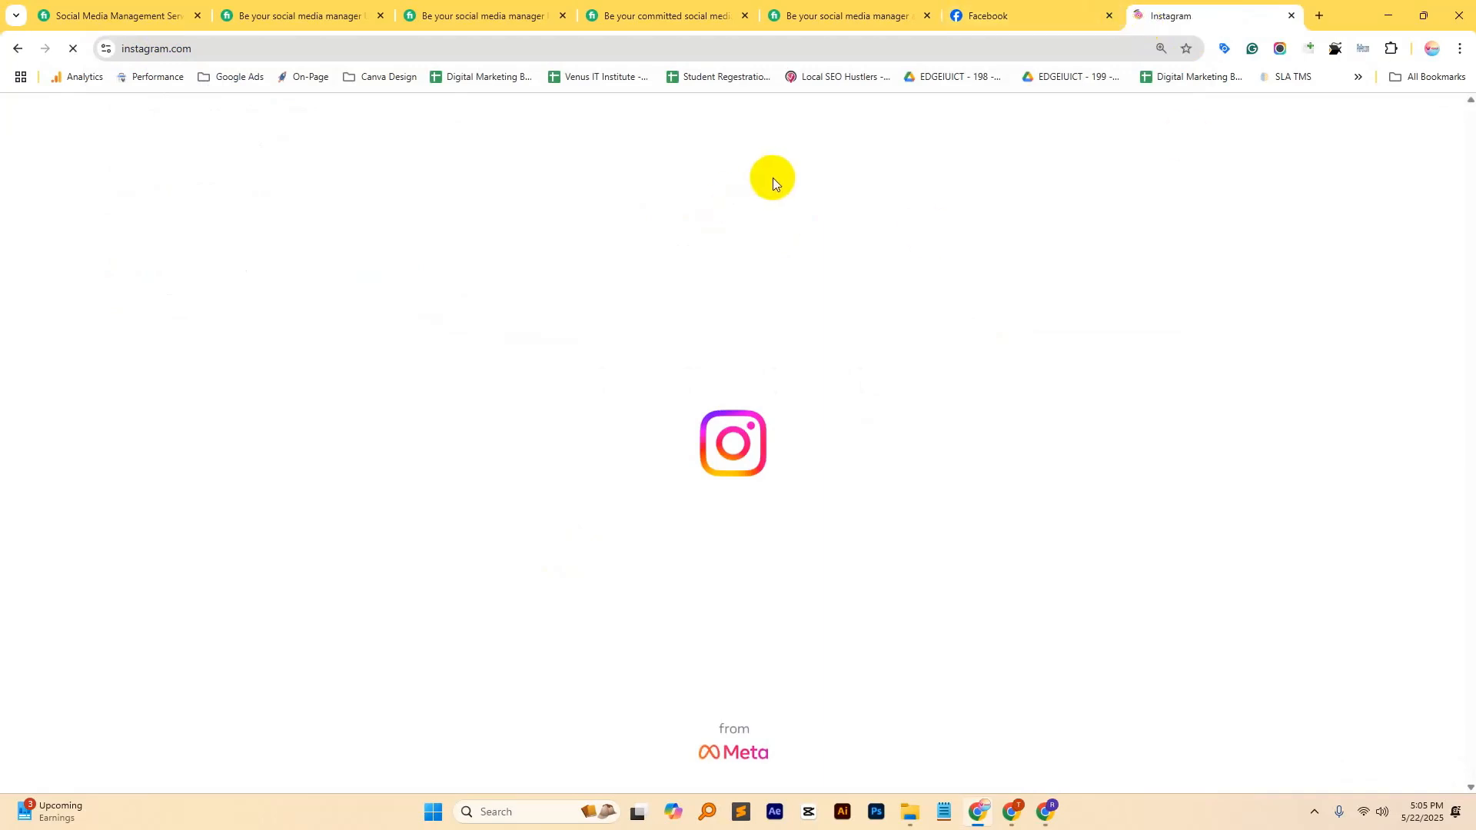
scroll(357, 372, "down", 15)
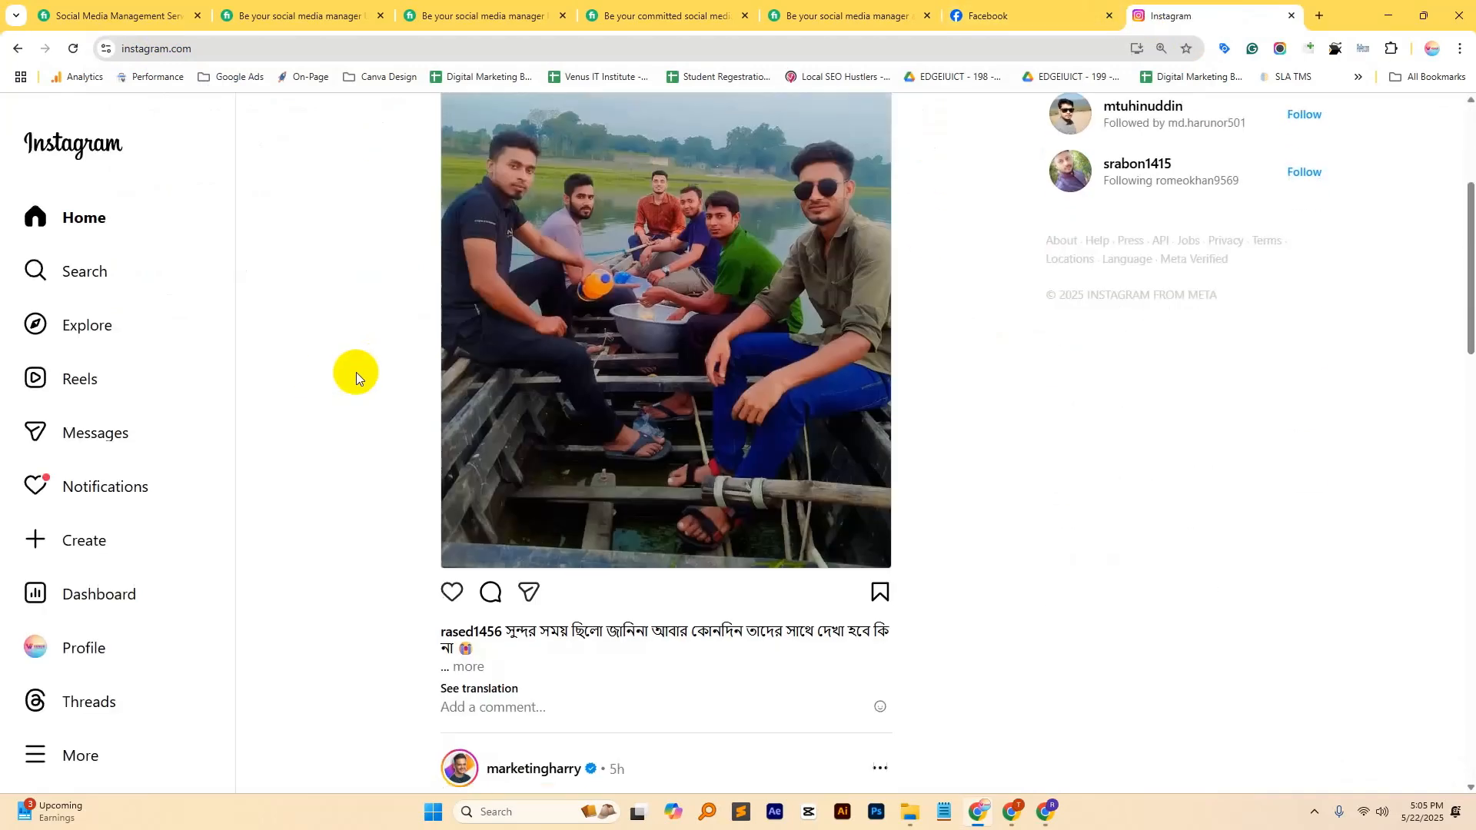
scroll(559, 308, "down", 4)
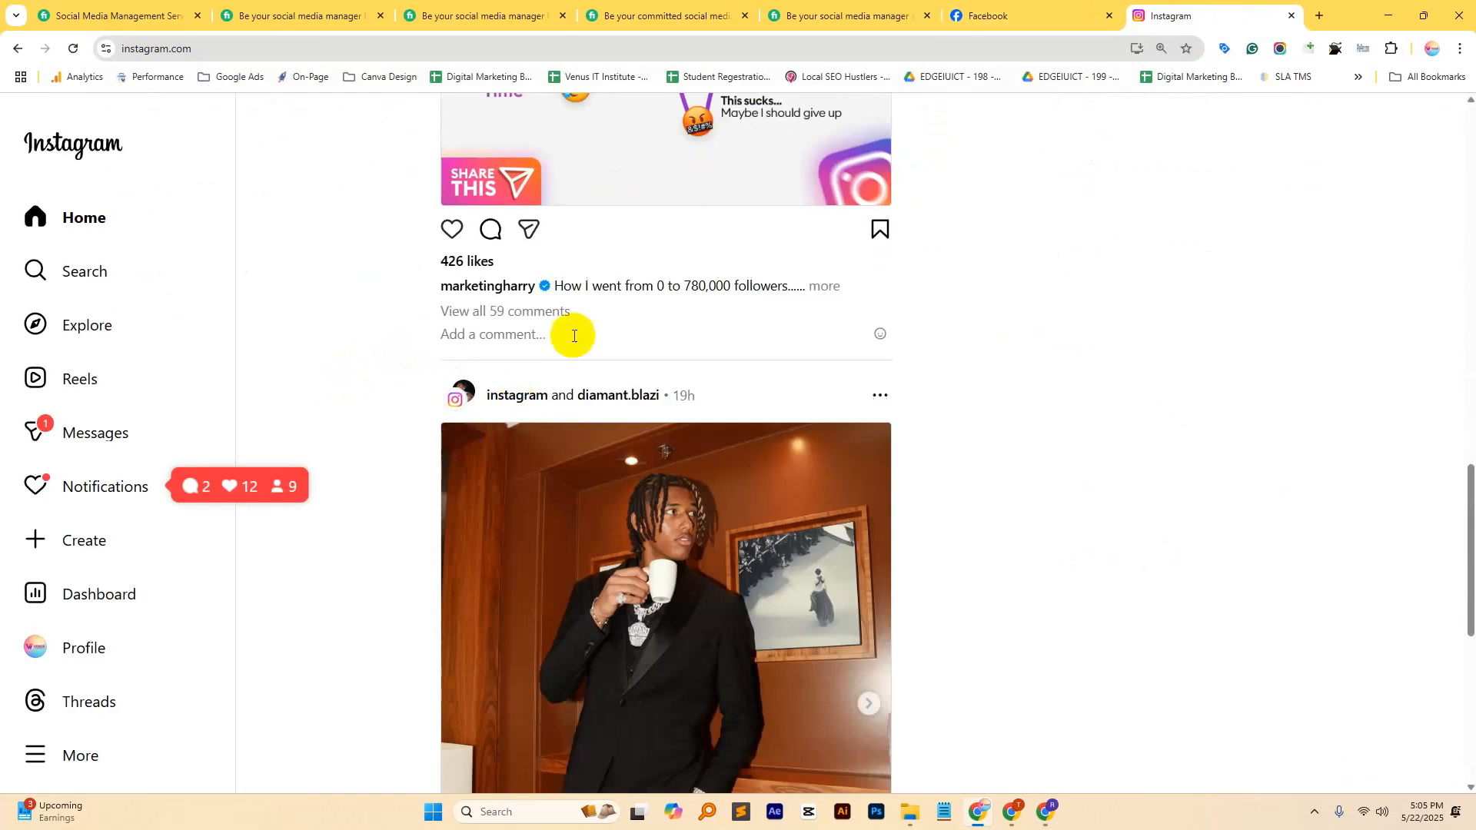
left_click(826, 288)
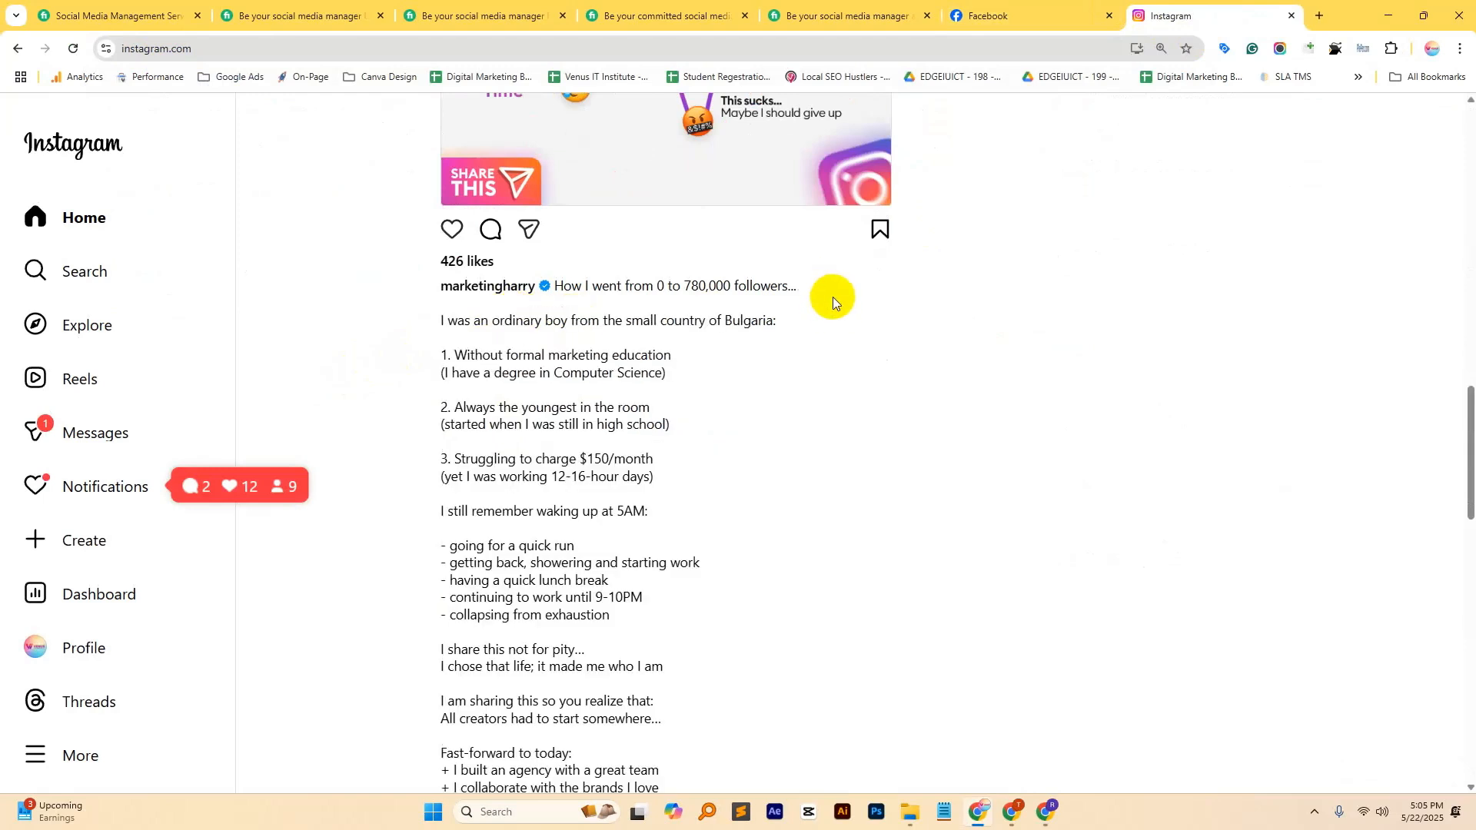
Step: Look for hashtags in the next two Instagram feed posts by expanding their captions
scroll(602, 407, "down", 14)
scroll(547, 440, "down", 2)
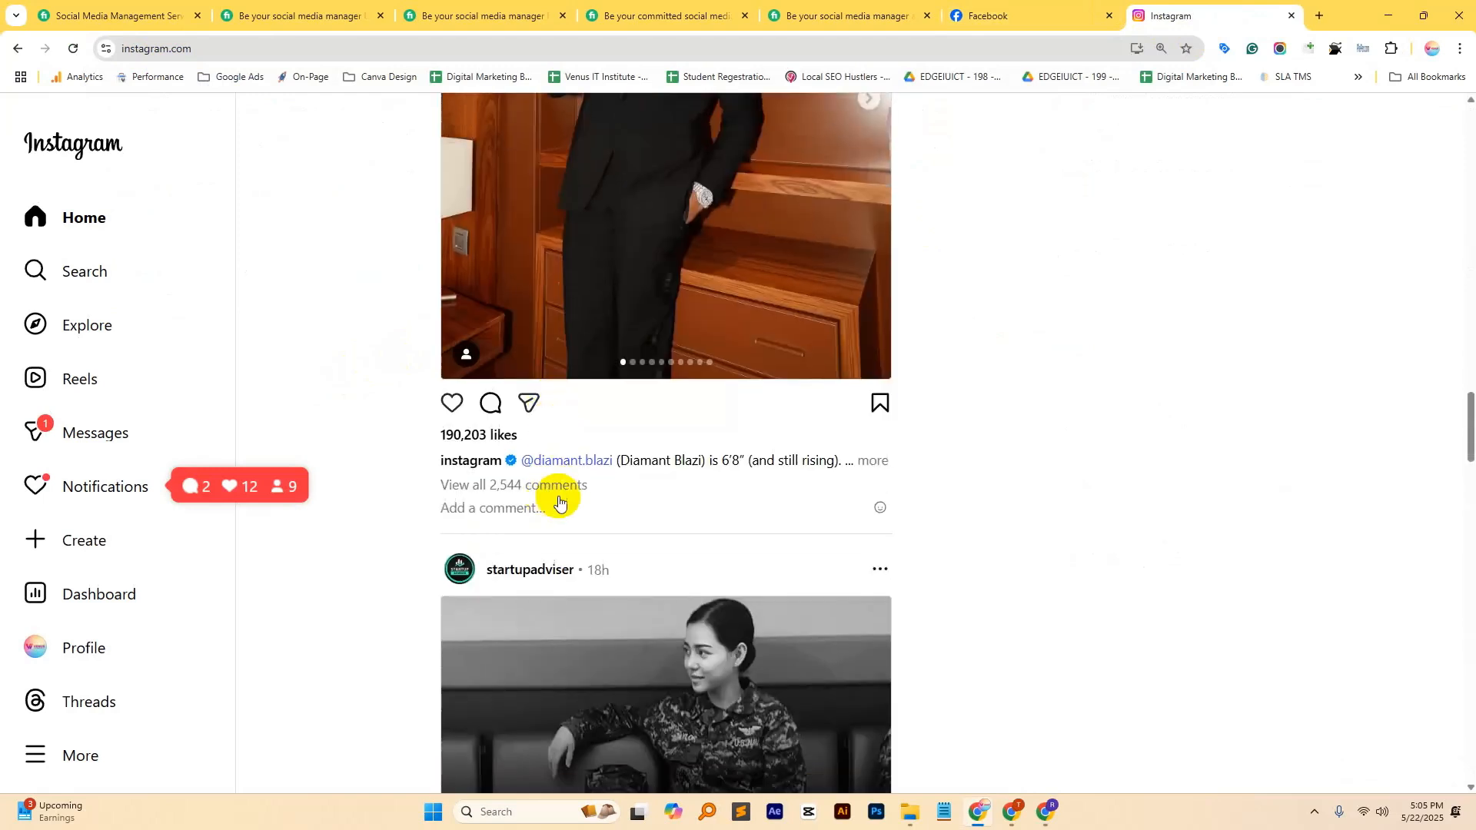
left_click(871, 458)
scroll(634, 455, "down", 6)
scroll(635, 456, "down", 11)
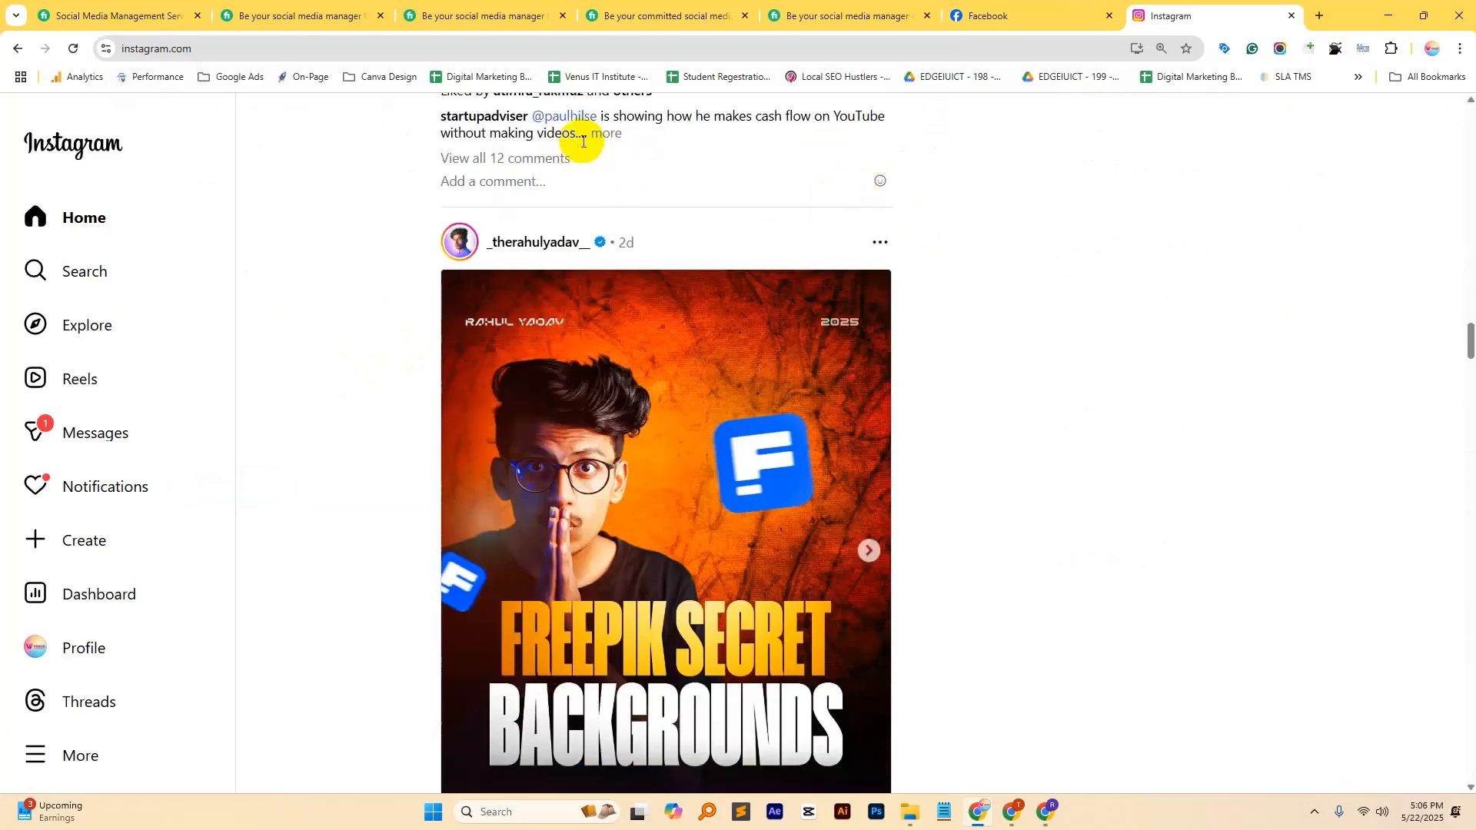
left_click(607, 134)
scroll(584, 275, "down", 8)
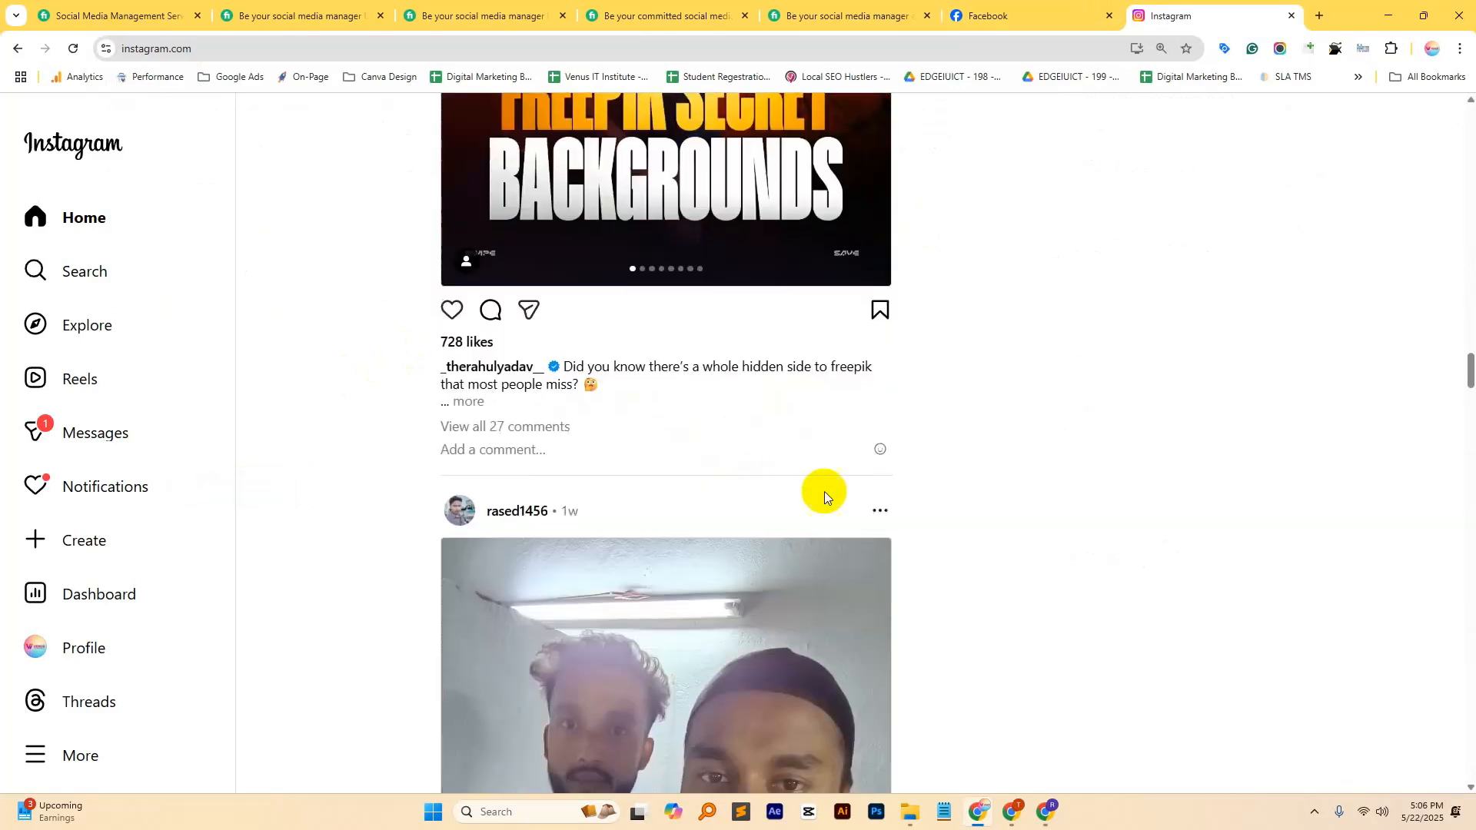
Step: Expand the caption of the "Freepik Secret Backgrounds" post and examine its list of hashtags
left_click(469, 402)
scroll(572, 477, "down", 10)
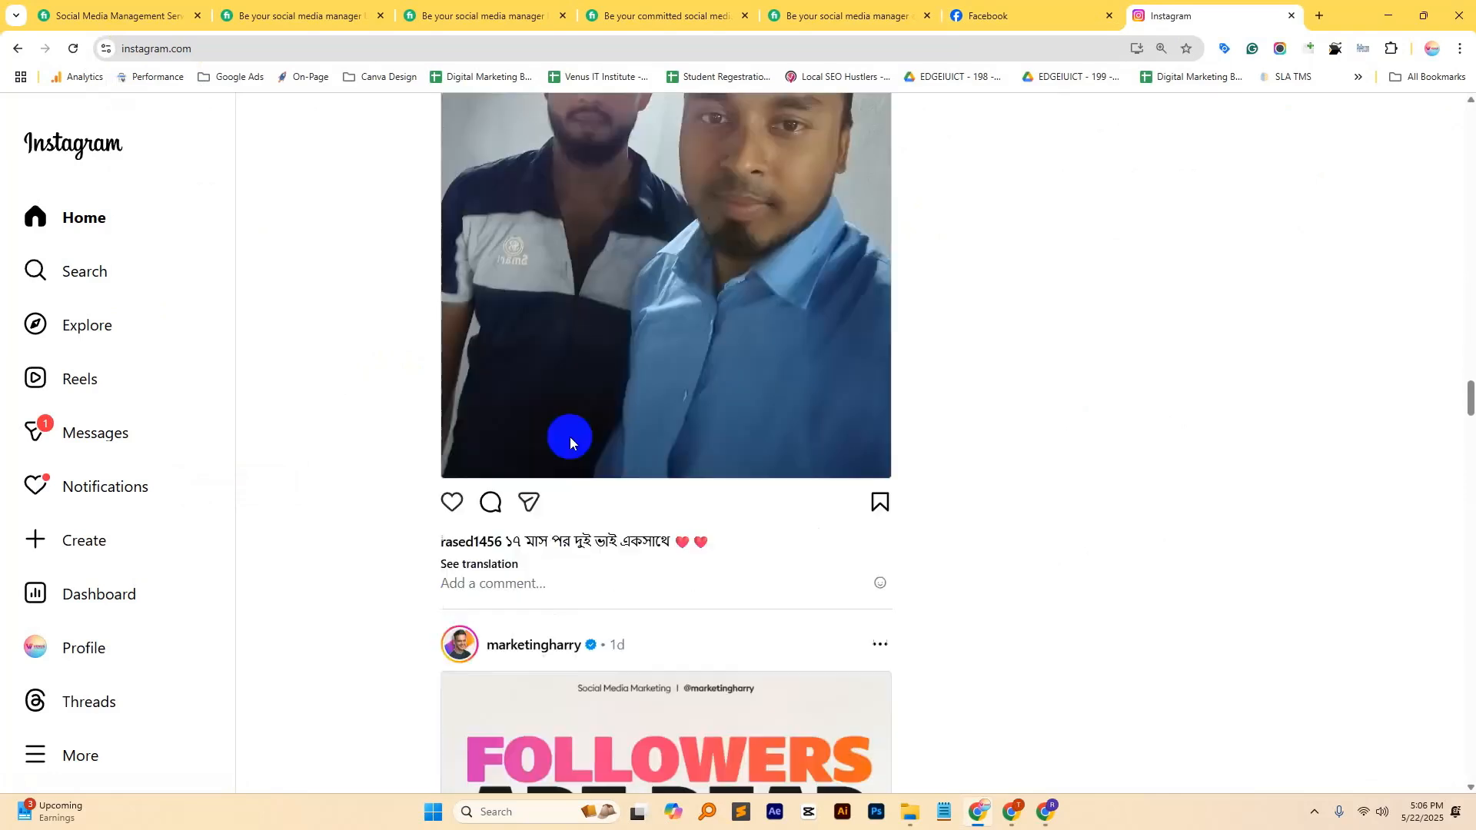
scroll(405, 408, "up", 10)
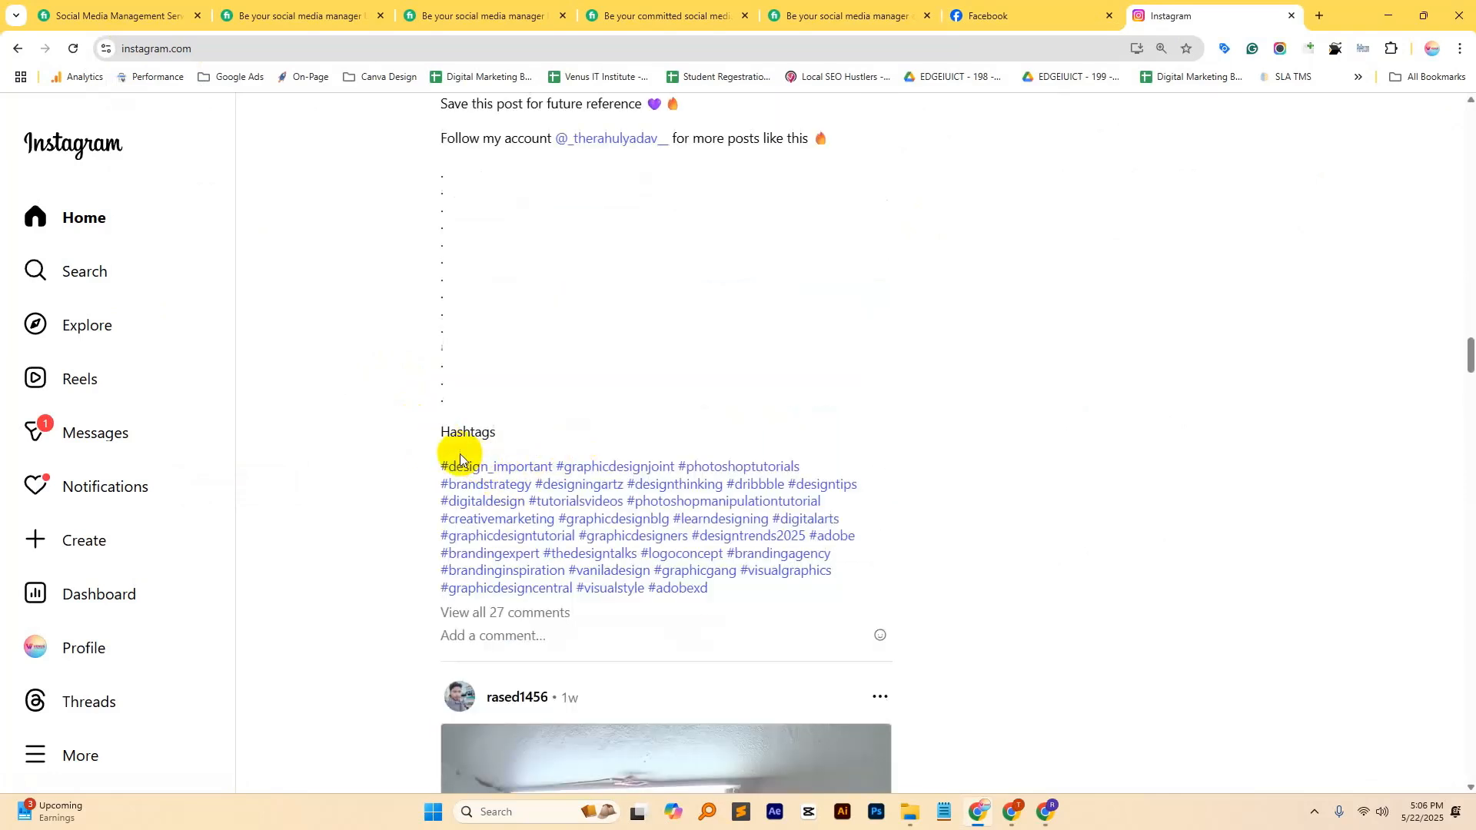
left_click(463, 431, "shift")
left_click(372, 488)
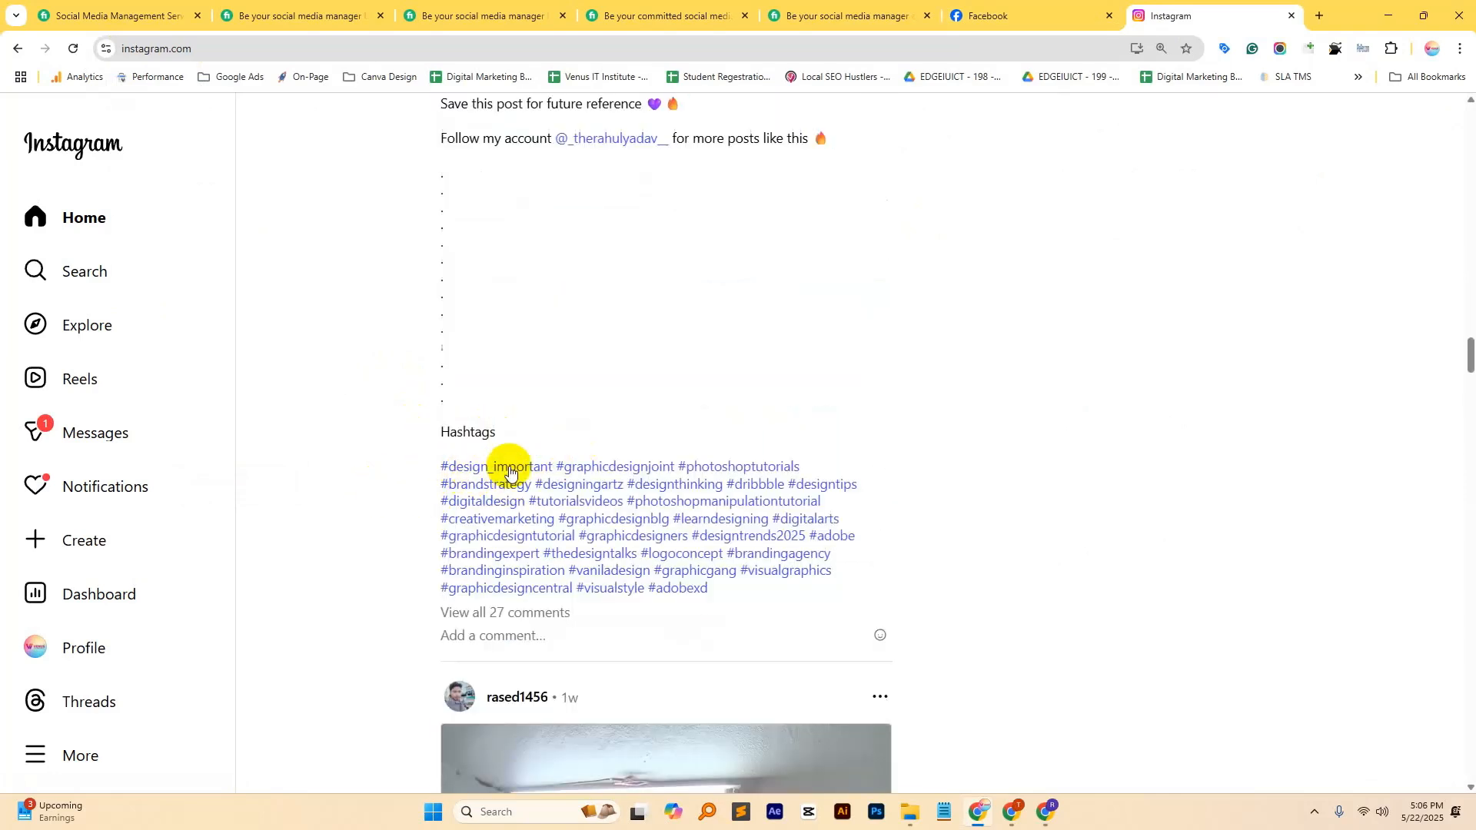
Step: Review the image, caption and hashtag list of the "Freepik Secret Backgrounds" Instagram post
scroll(589, 550, "up", 10)
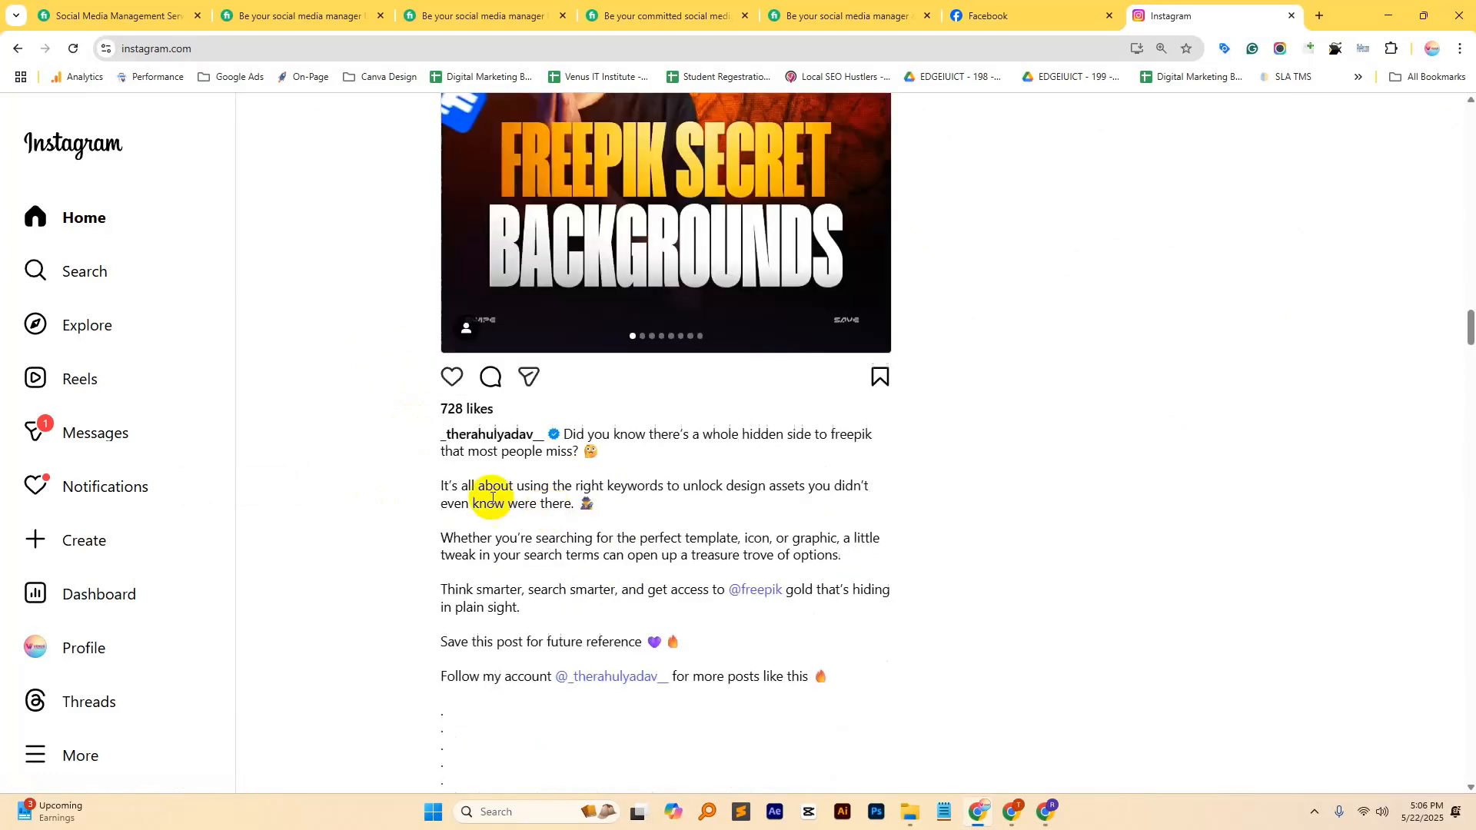
scroll(384, 501, "up", 2)
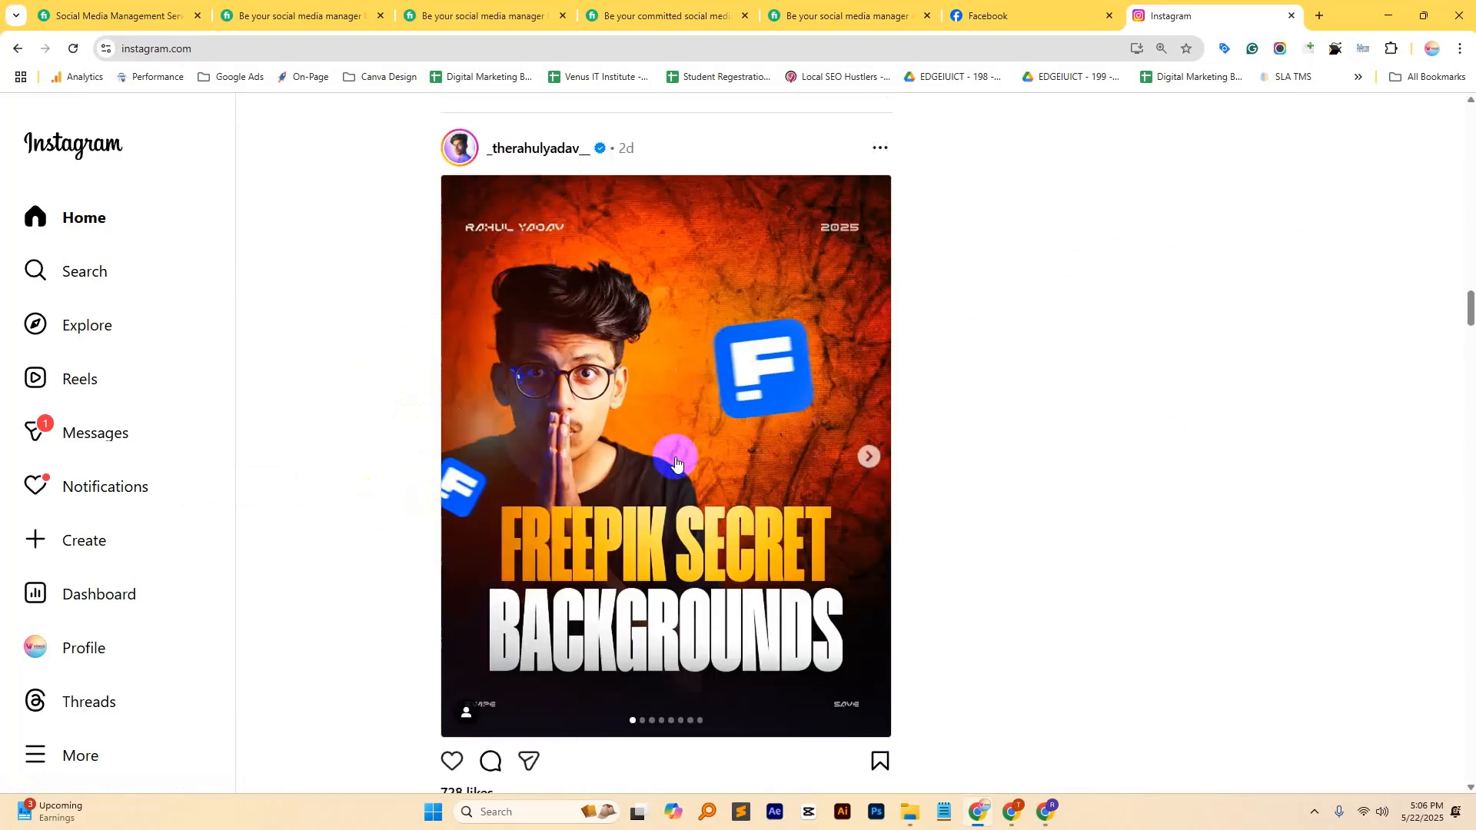
scroll(676, 449, "down", 12)
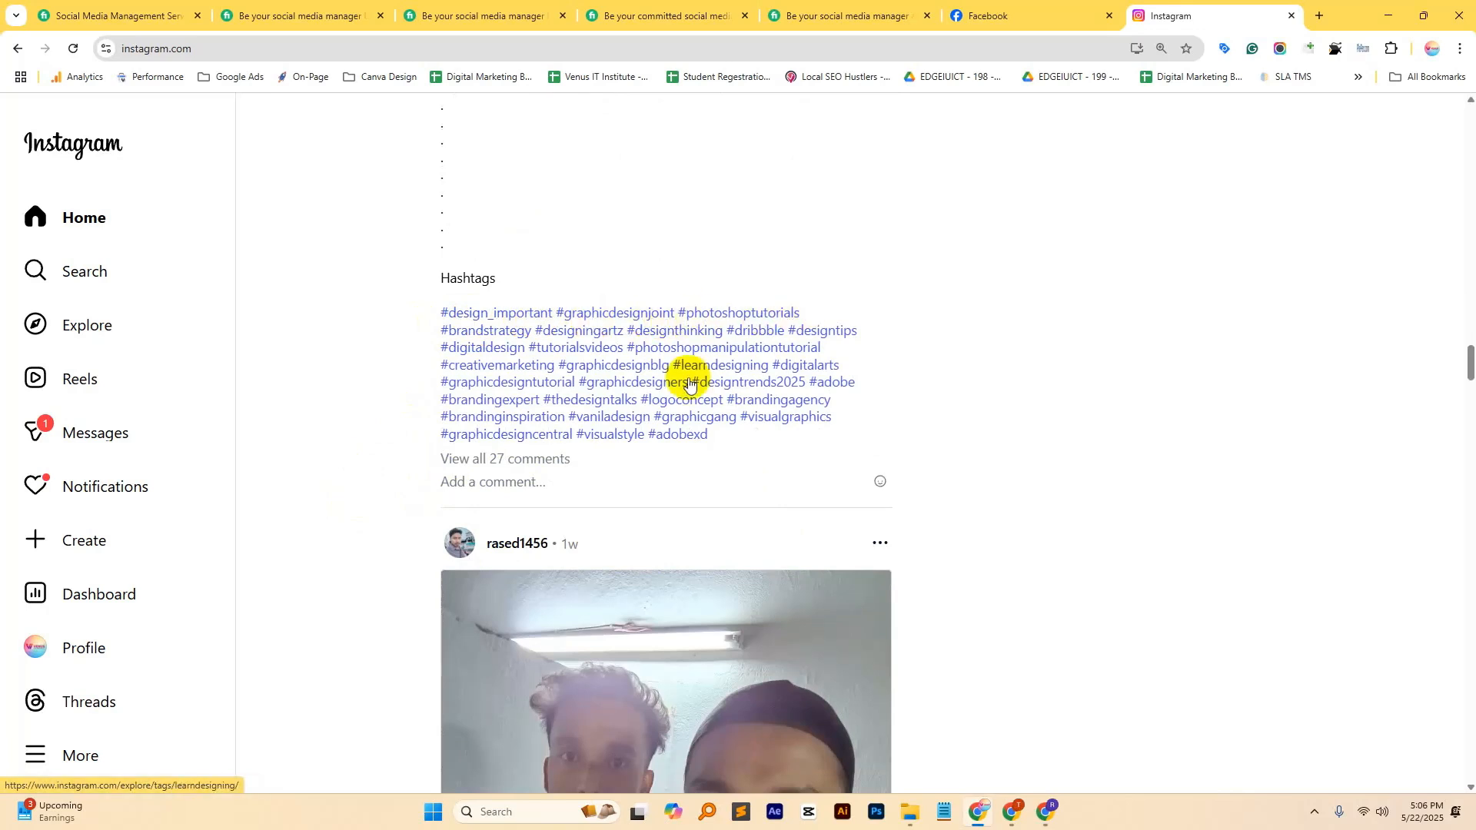
scroll(676, 372, "up", 10)
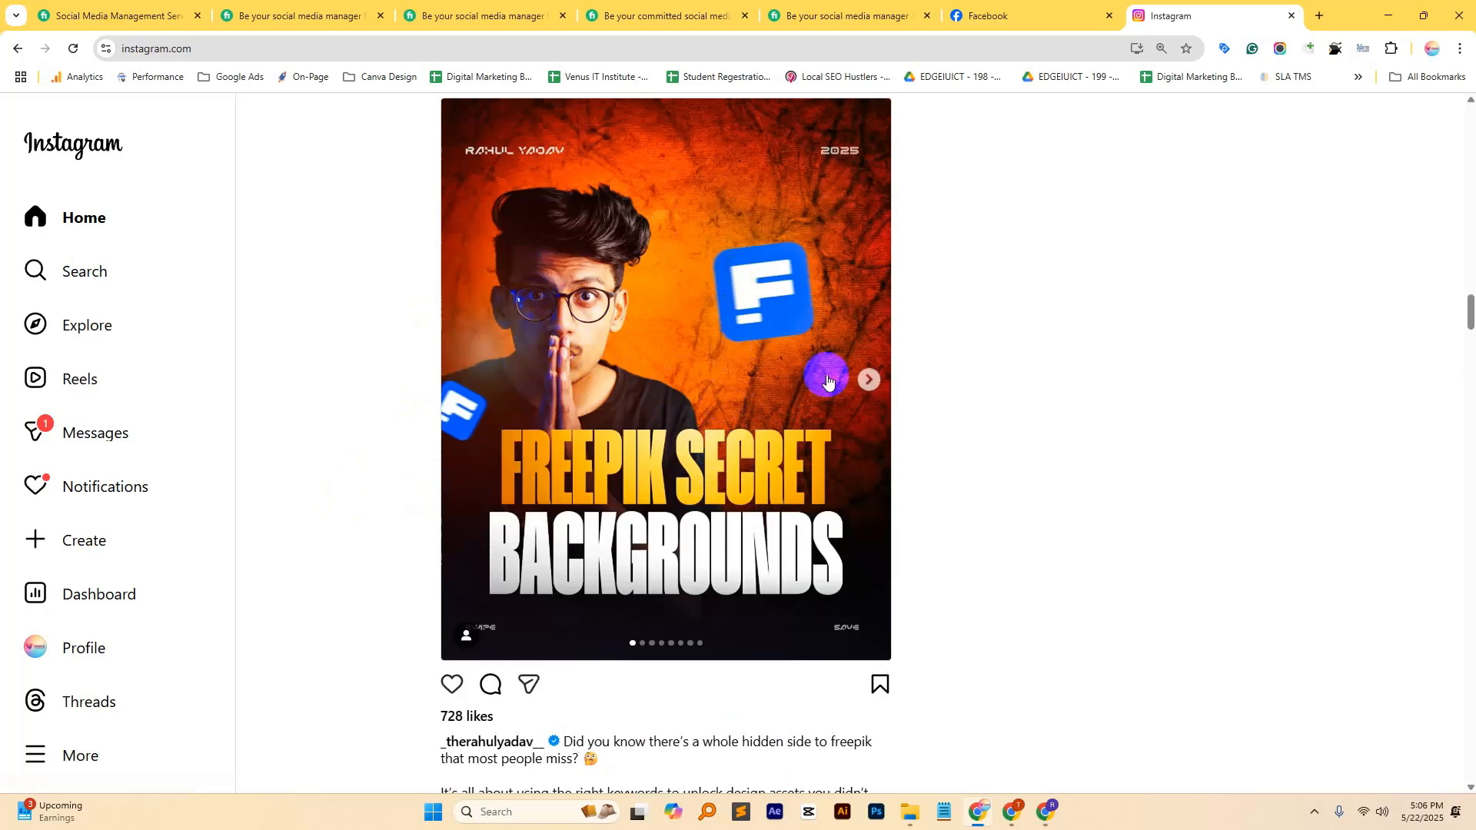
Step: Check the Captions and Hashtags items in the content creator gig's Basic package, and compare them with the Instagram post's hashtag list
left_click(846, 16)
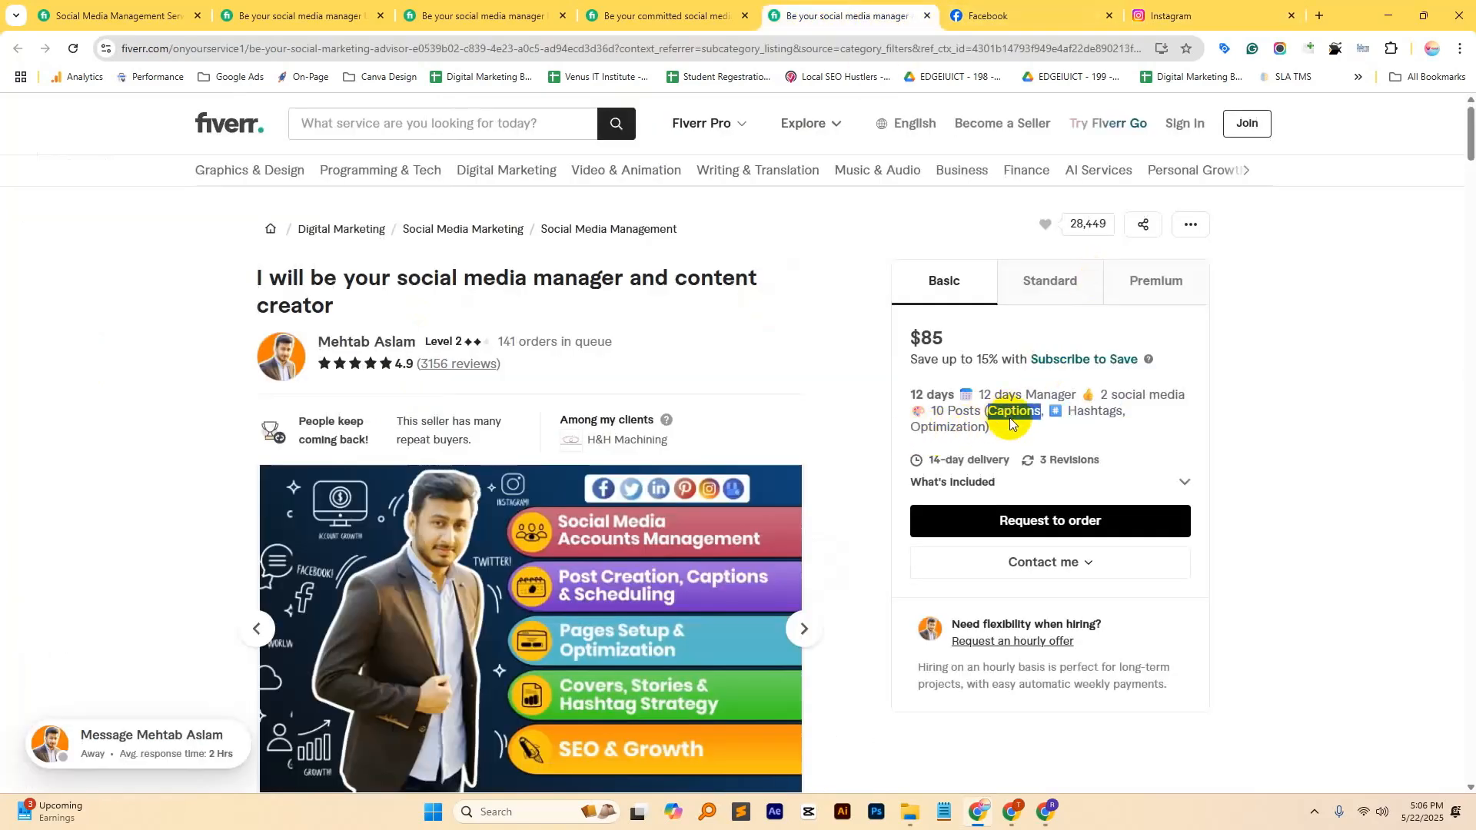
left_click(1096, 413)
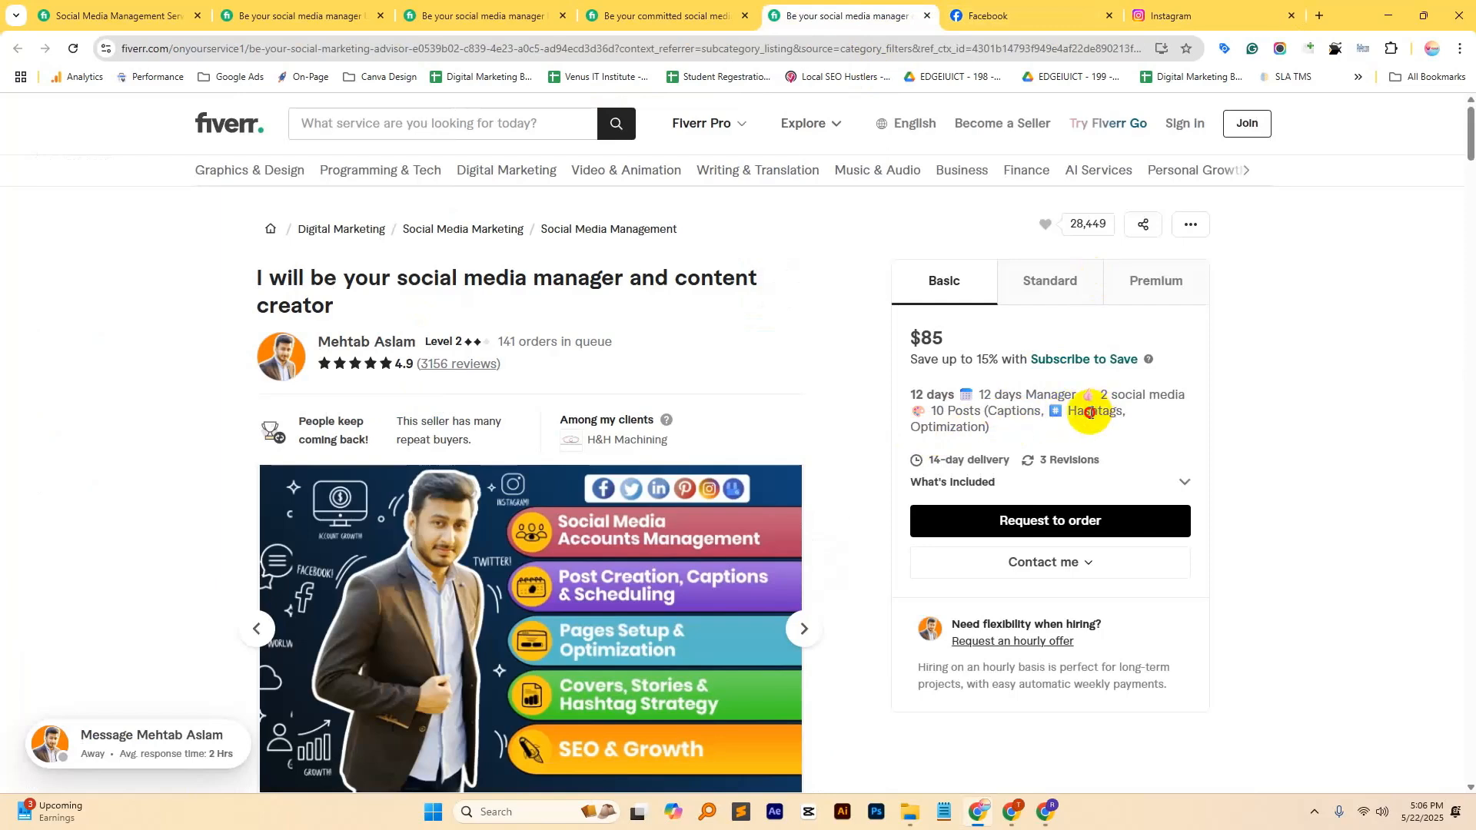
left_click(1169, 16)
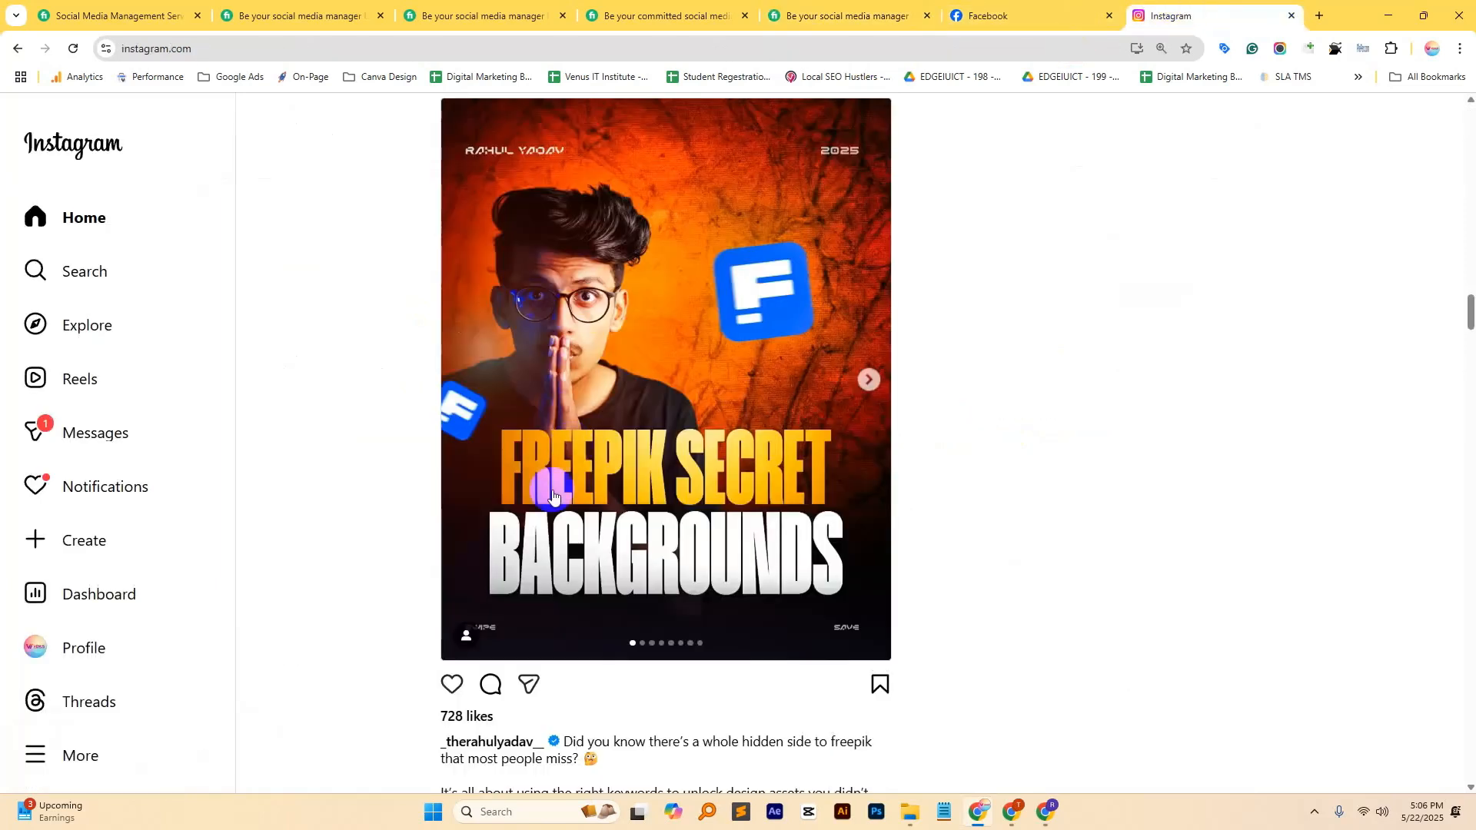
scroll(378, 483, "down", 10)
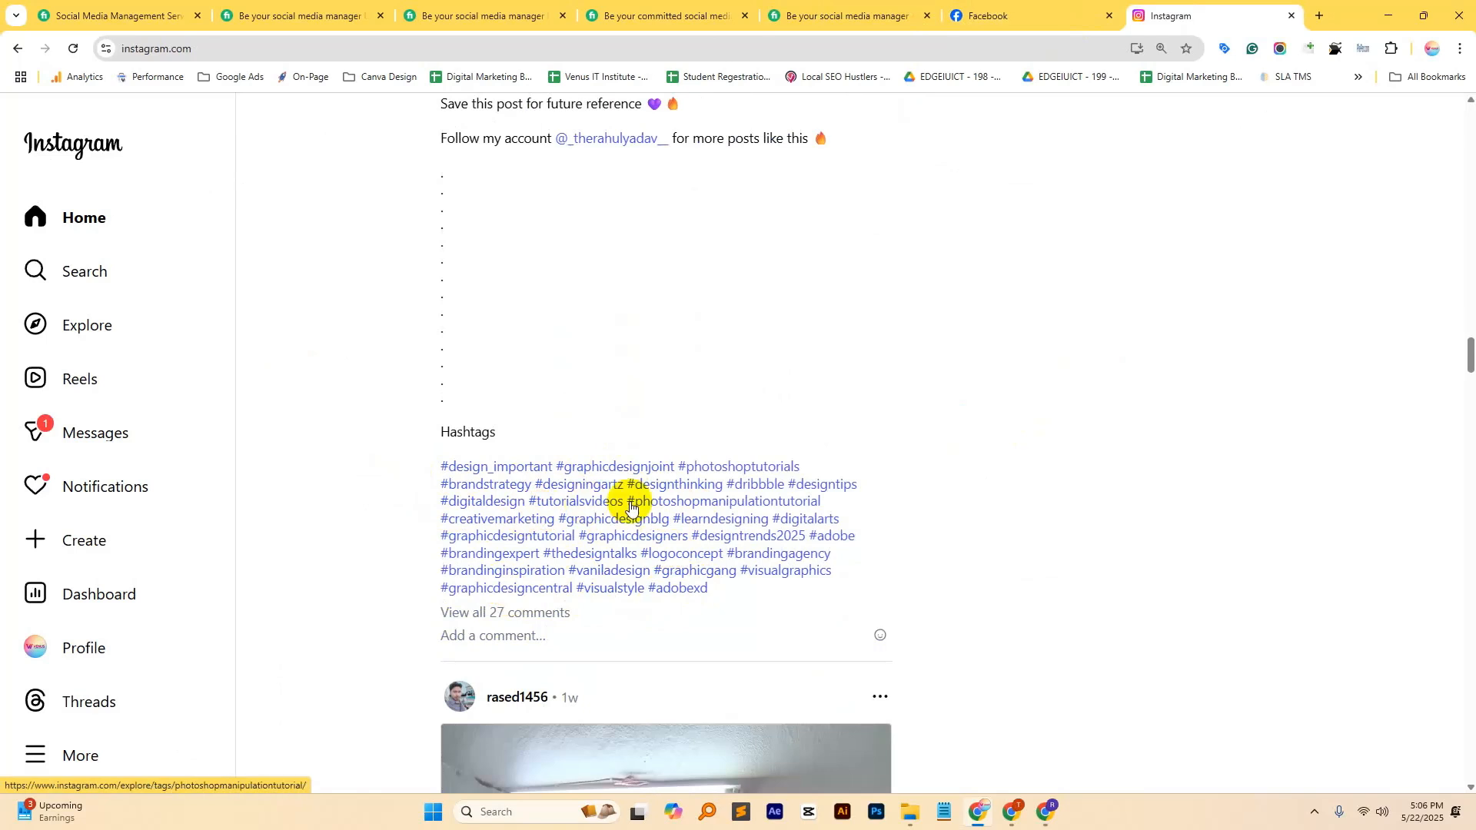
Step: Highlight Optimization in the content creator gig's Basic package, and review what its Standard and Premium packages offer
left_click(846, 15)
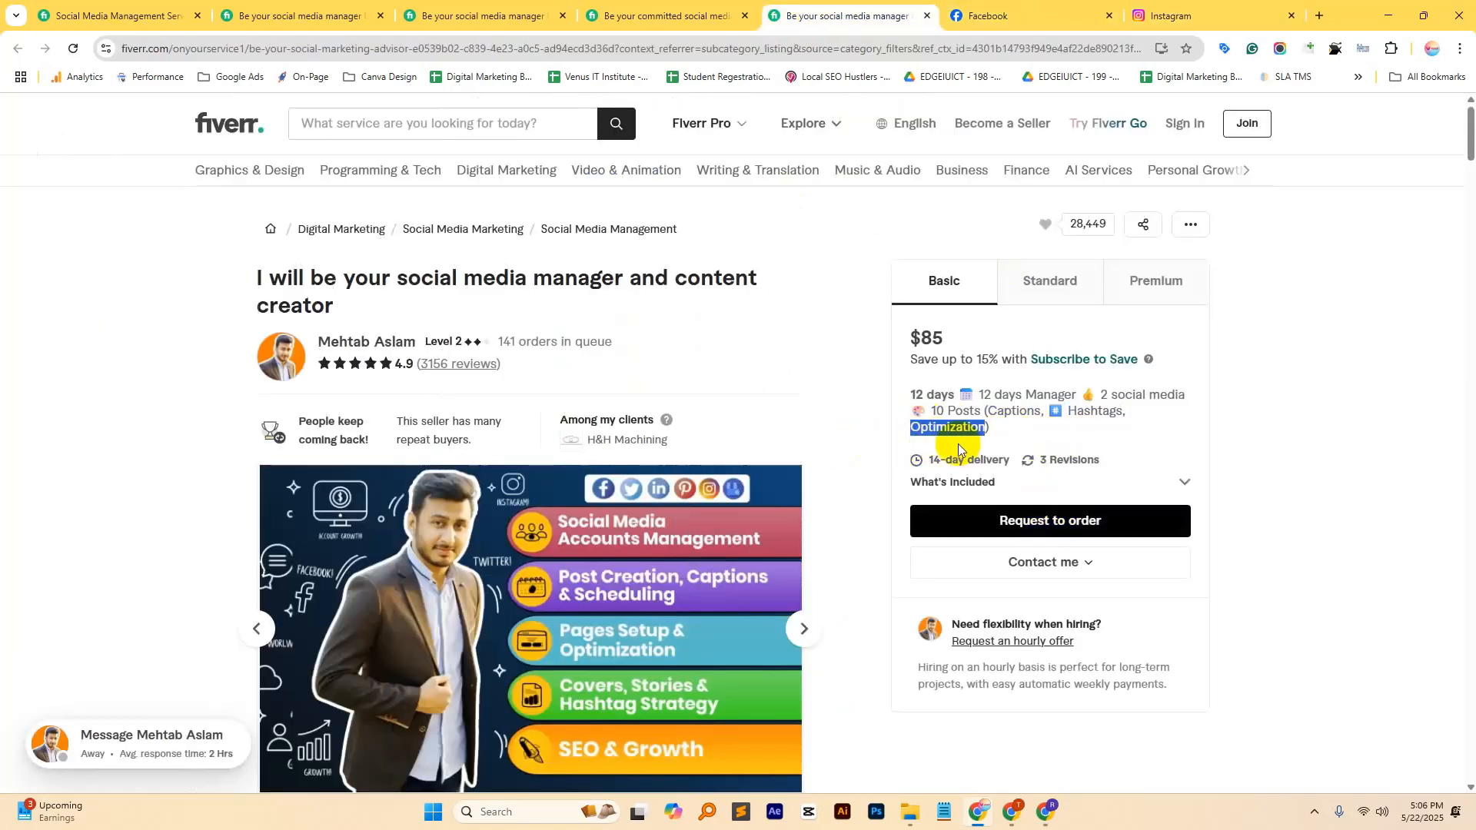
left_click(1049, 296)
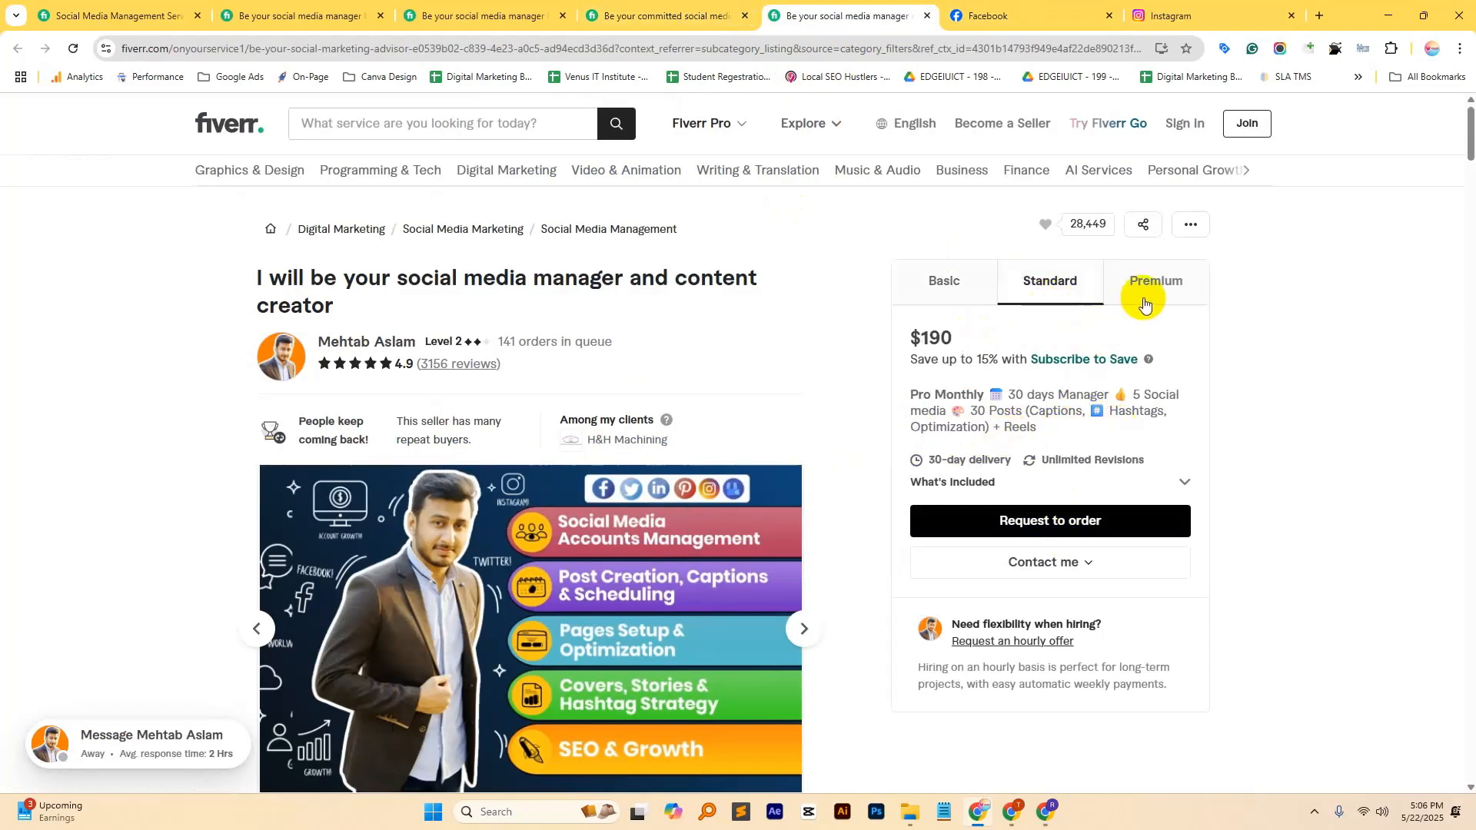
left_click_drag(997, 427, 1029, 433)
left_click(1174, 280)
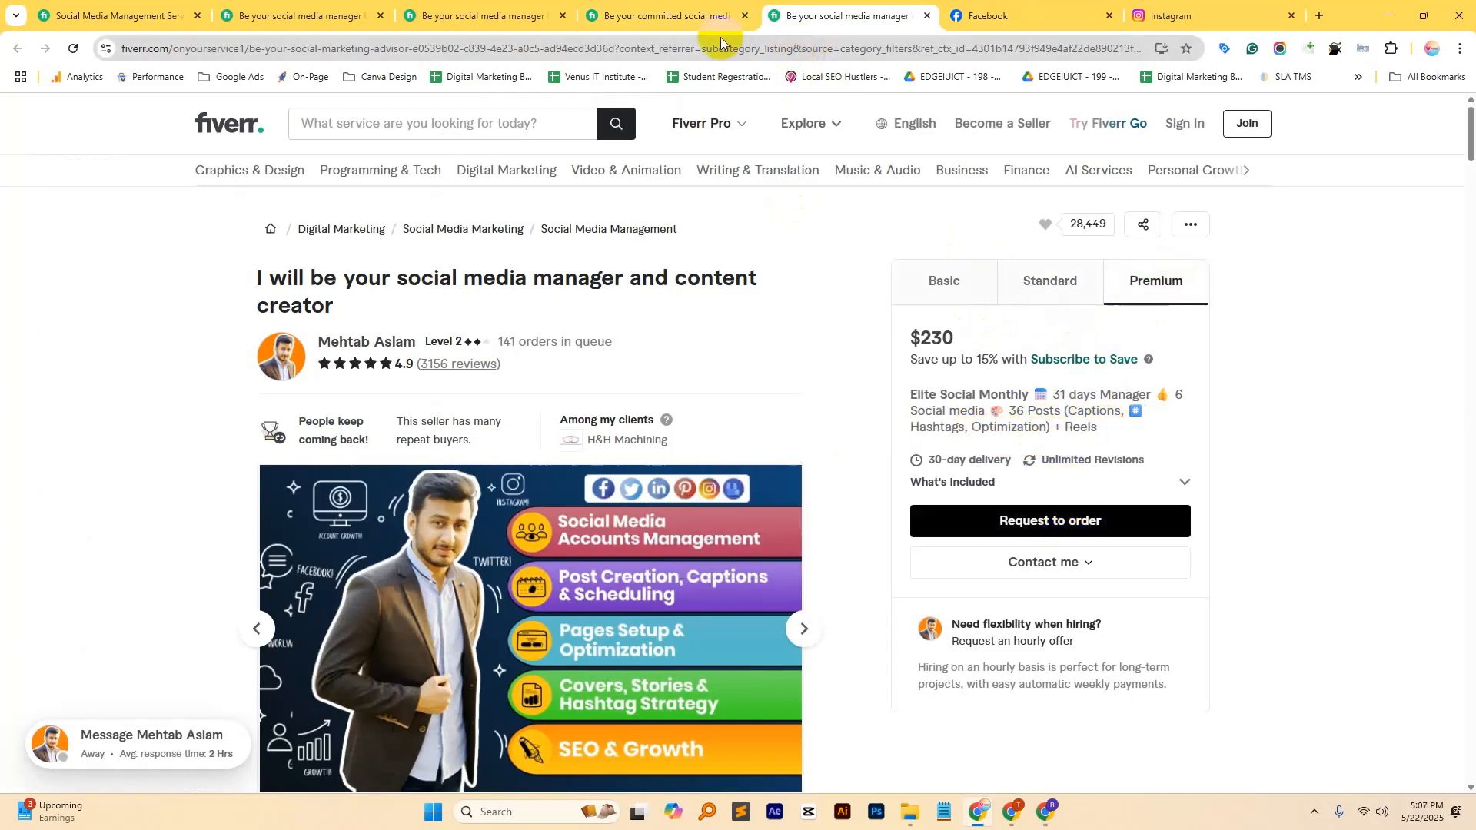
Step: Switch to the "I will be your committed social media manager" gig and highlight its Basic package's post creation and graphics items
left_click(699, 19)
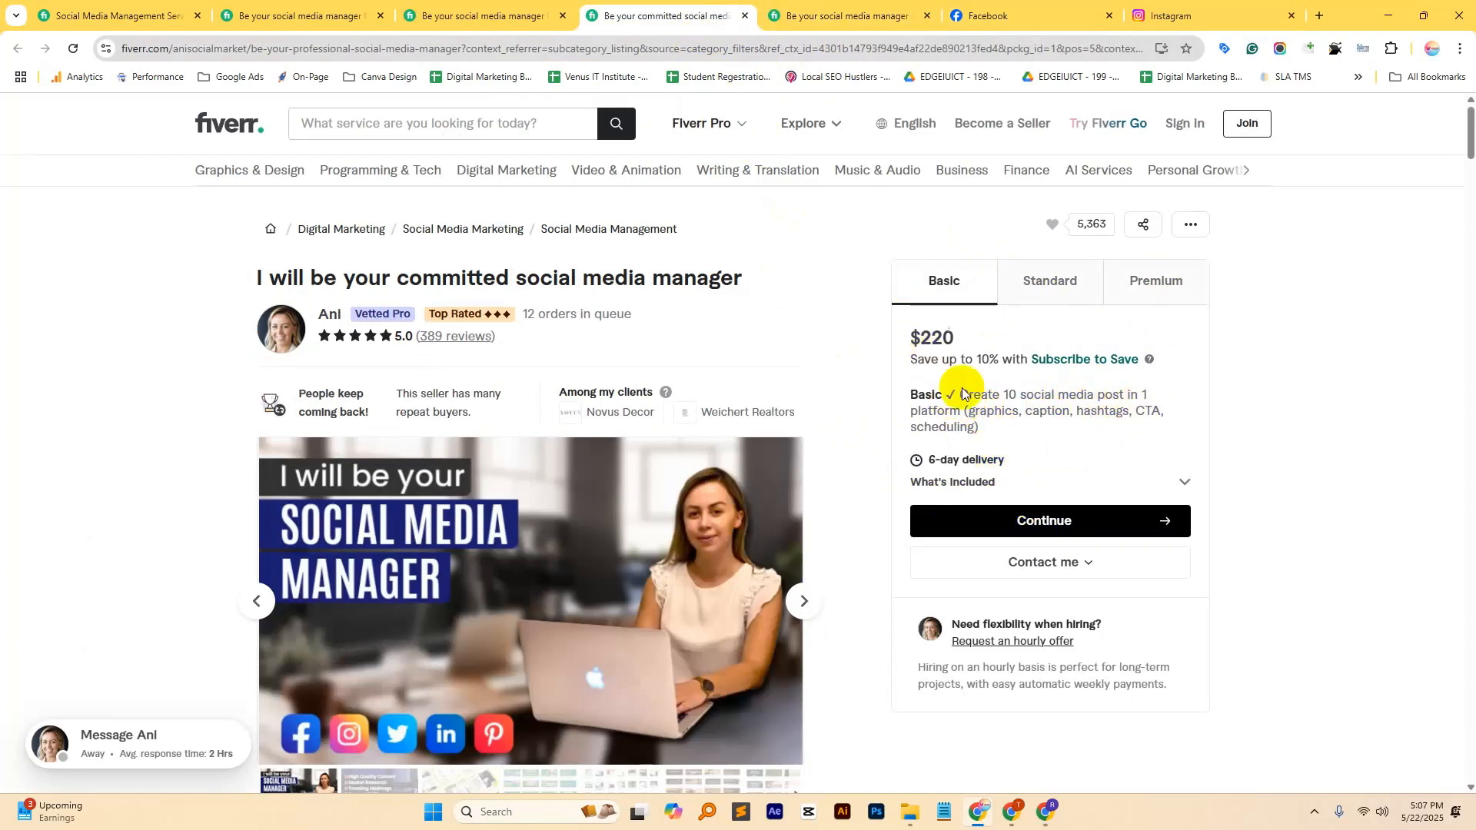
mouse_move(954, 395)
left_mouse_down()
mouse_move(1150, 390)
mouse_move(953, 410)
left_mouse_up()
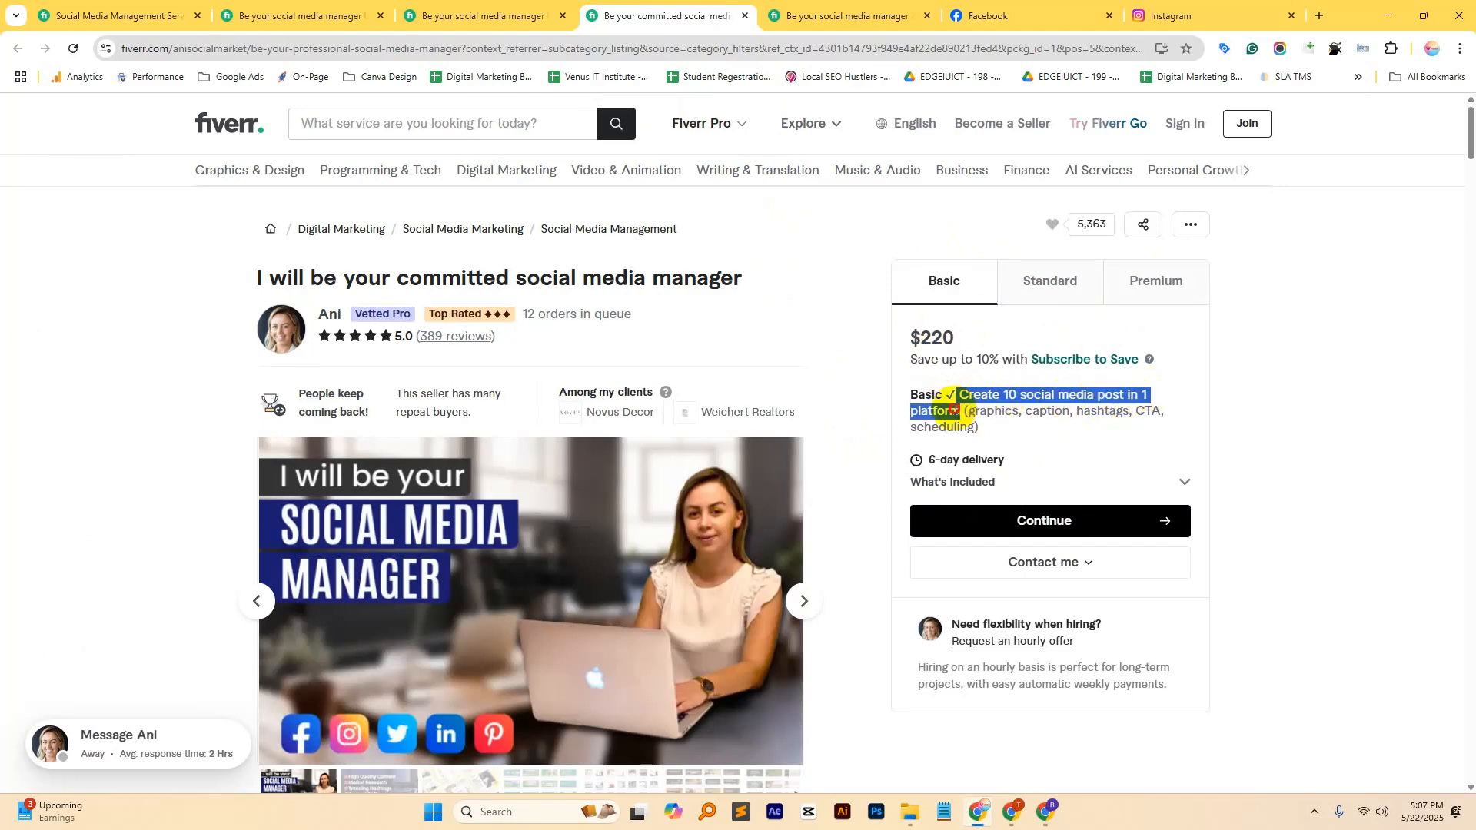
left_click(988, 410)
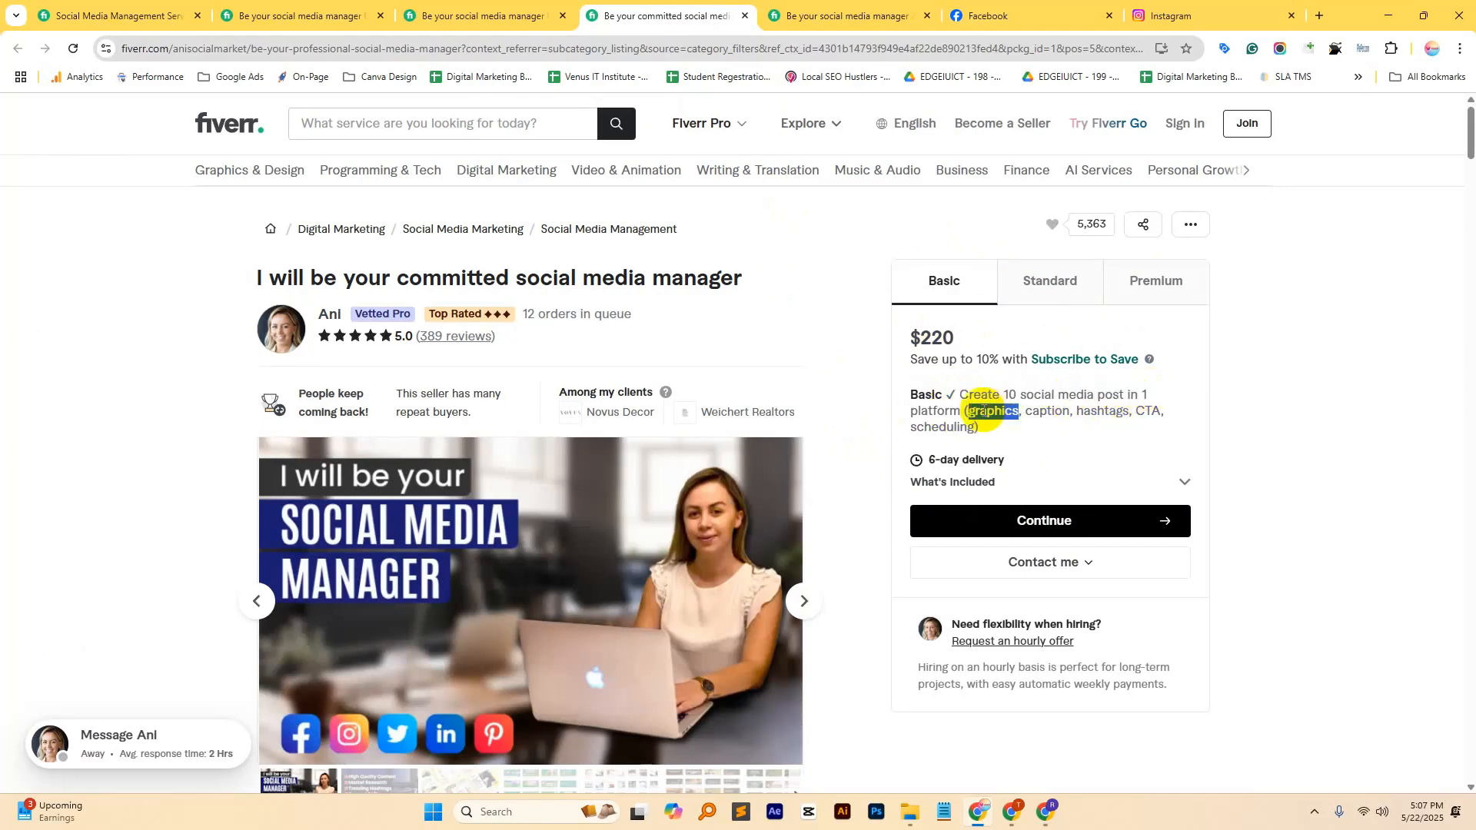
Step: Look through the Facebook feed for posts that illustrate graphics, and return to the committed social media manager gig
left_click(986, 15)
scroll(761, 375, "down", 1)
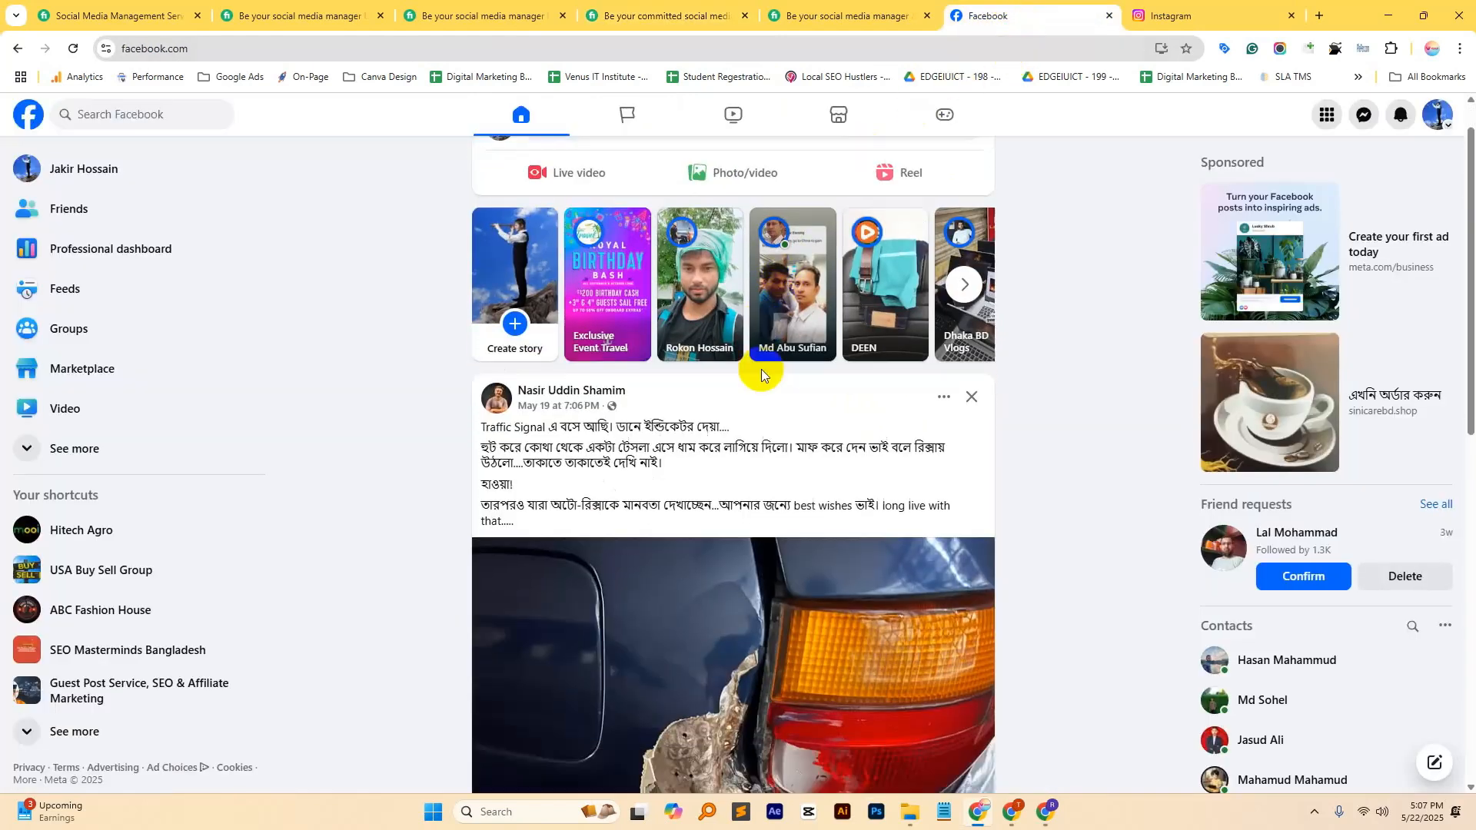
scroll(761, 374, "down", 6)
scroll(670, 415, "down", 4)
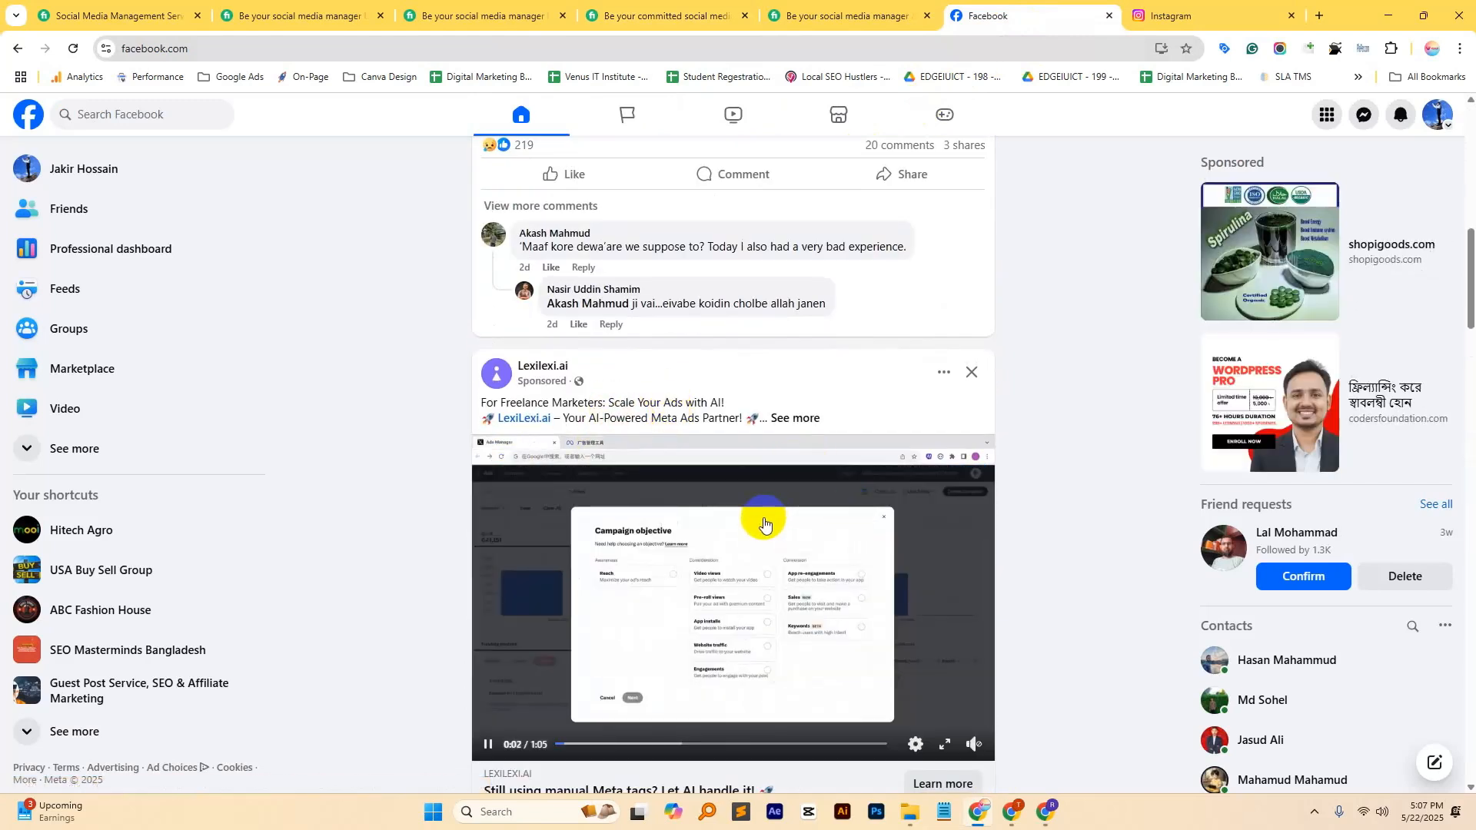
left_click(654, 15)
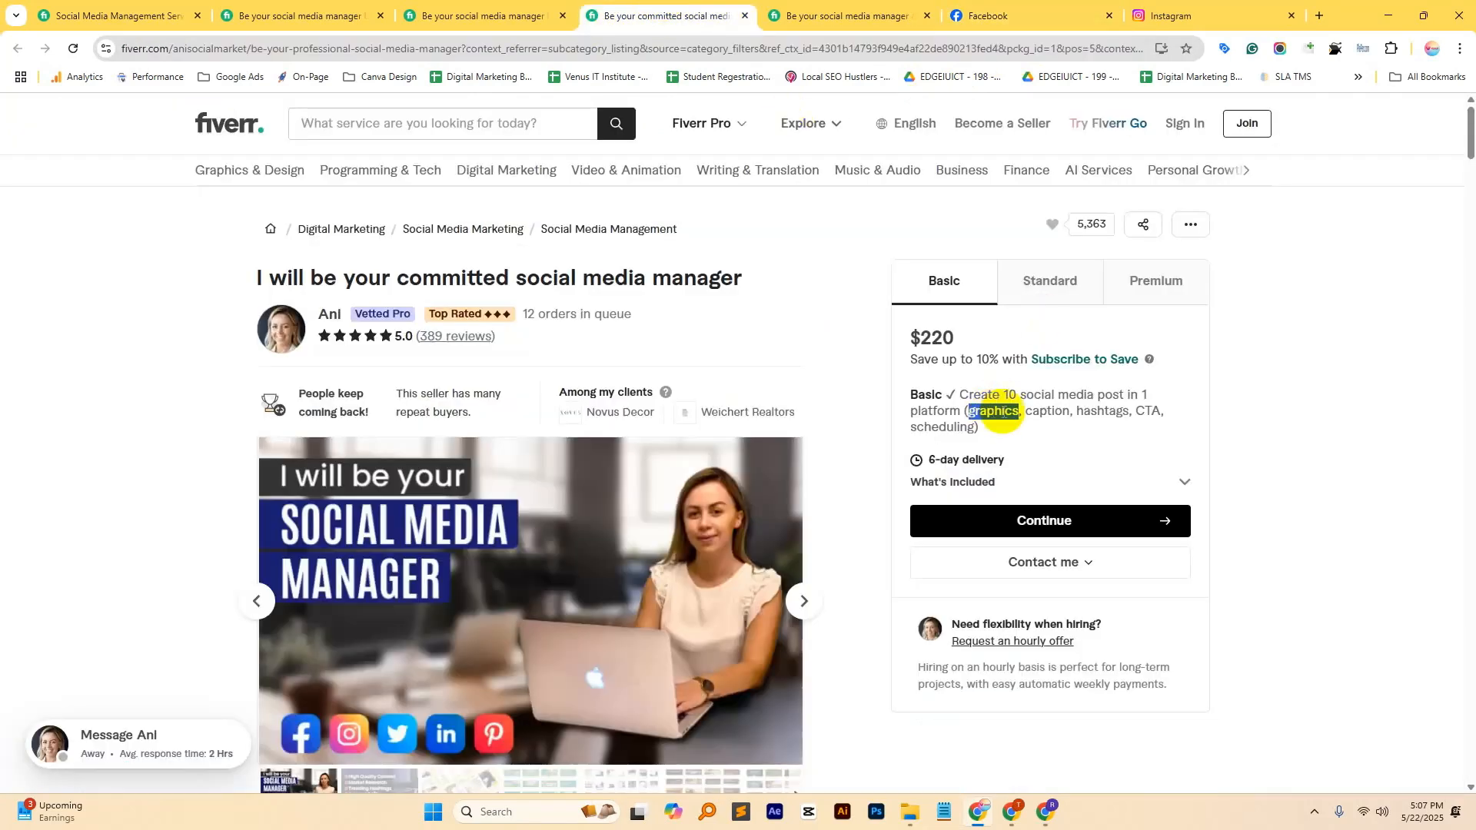
Step: Highlight CTA in the Basic package, and examine the "Learn more" call to action on the Lexilexi.ai ad in the Facebook feed
left_click_drag(1084, 411, 1164, 413)
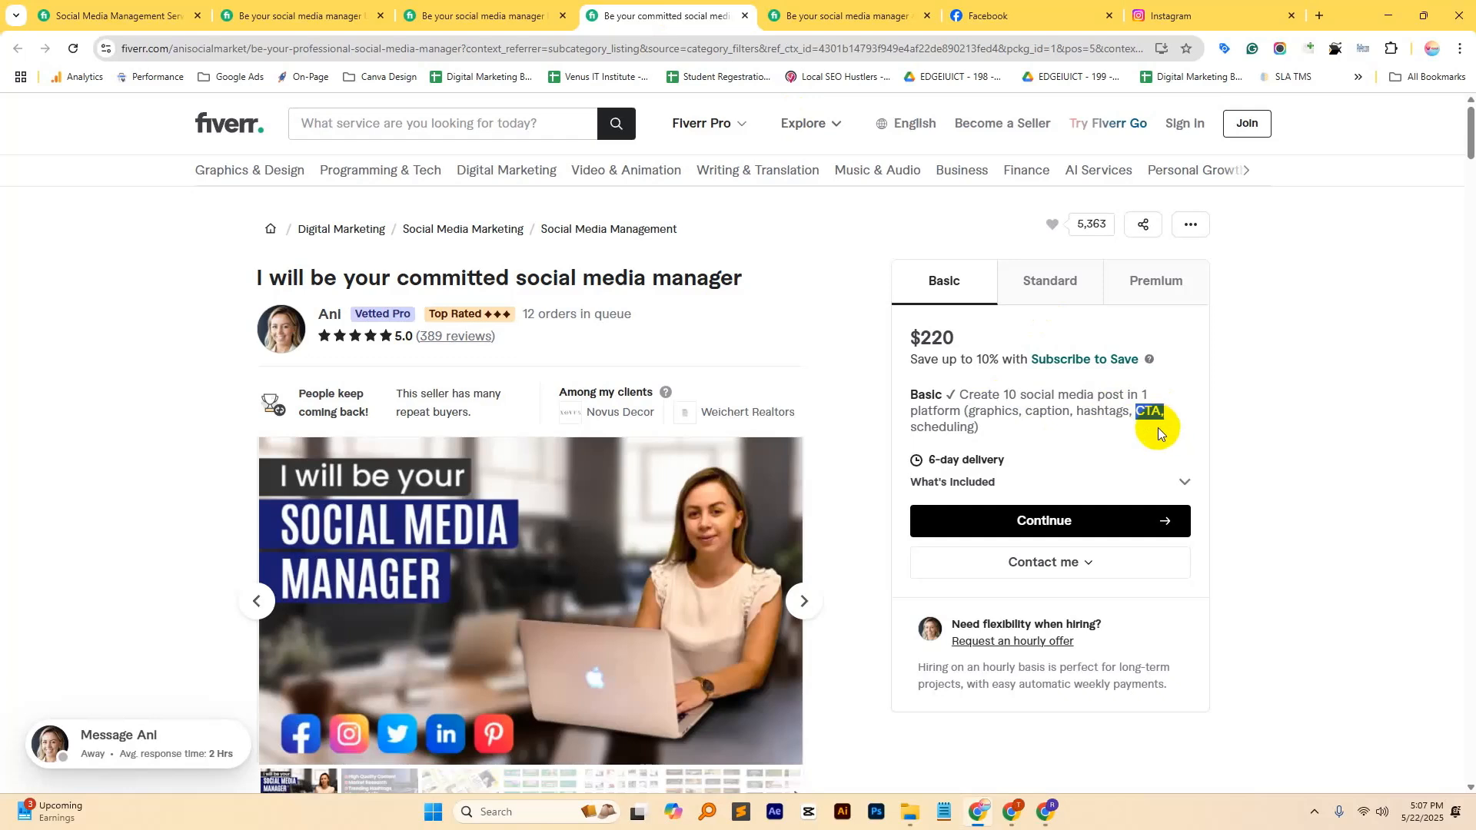
left_click(992, 16)
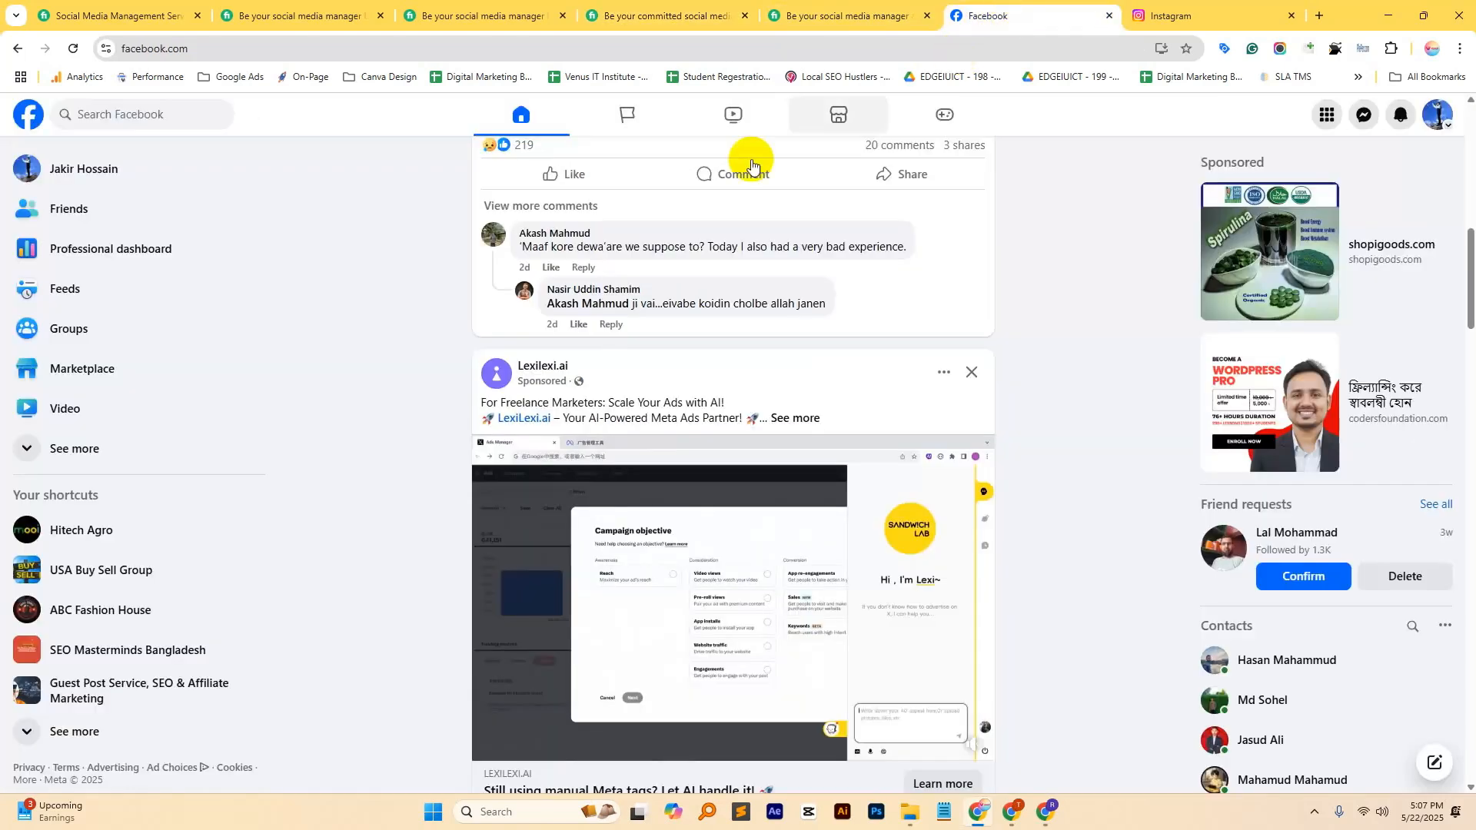
scroll(752, 308, "down", 4)
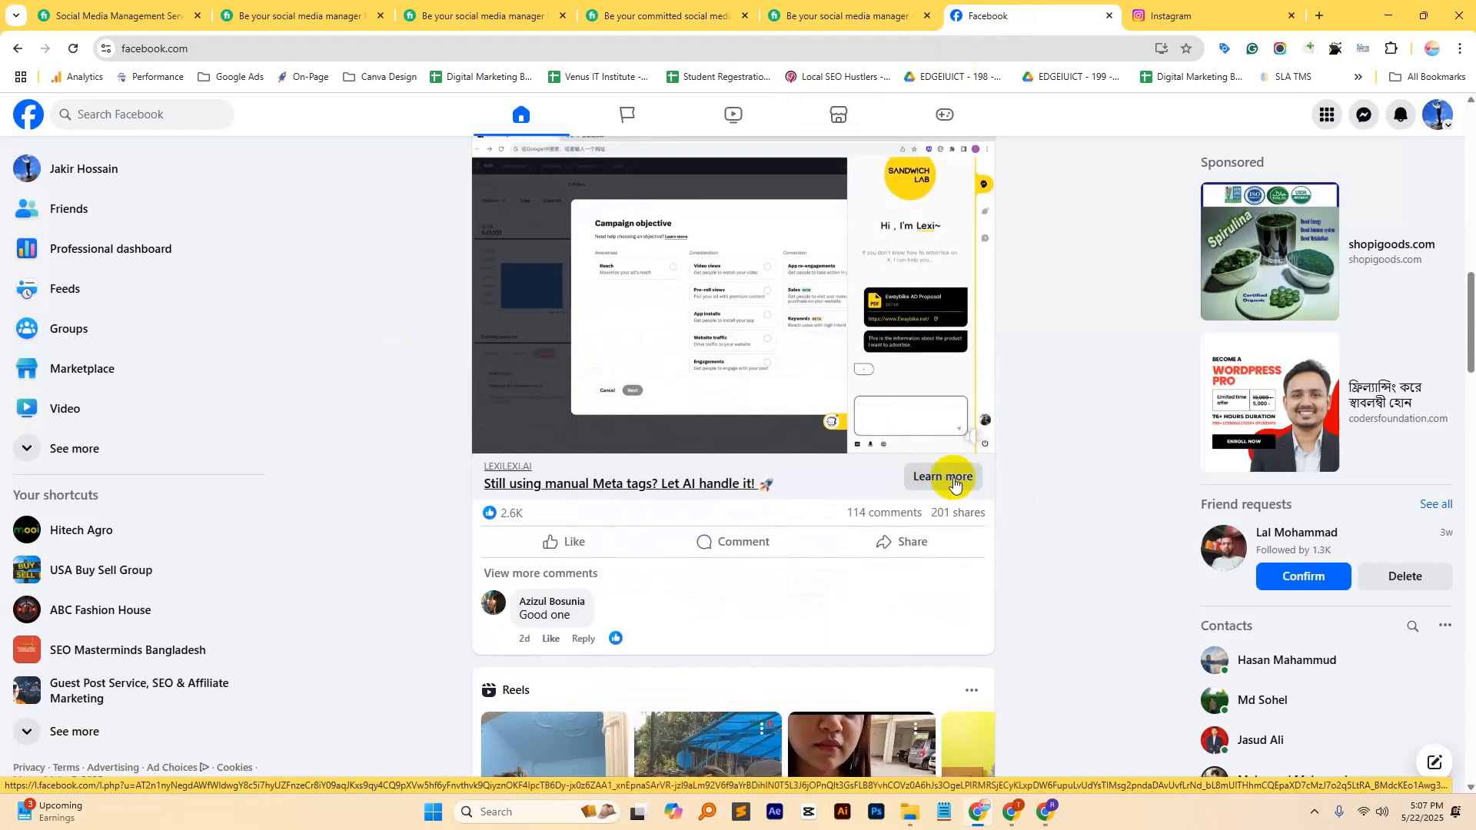
scroll(850, 438, "up", 3)
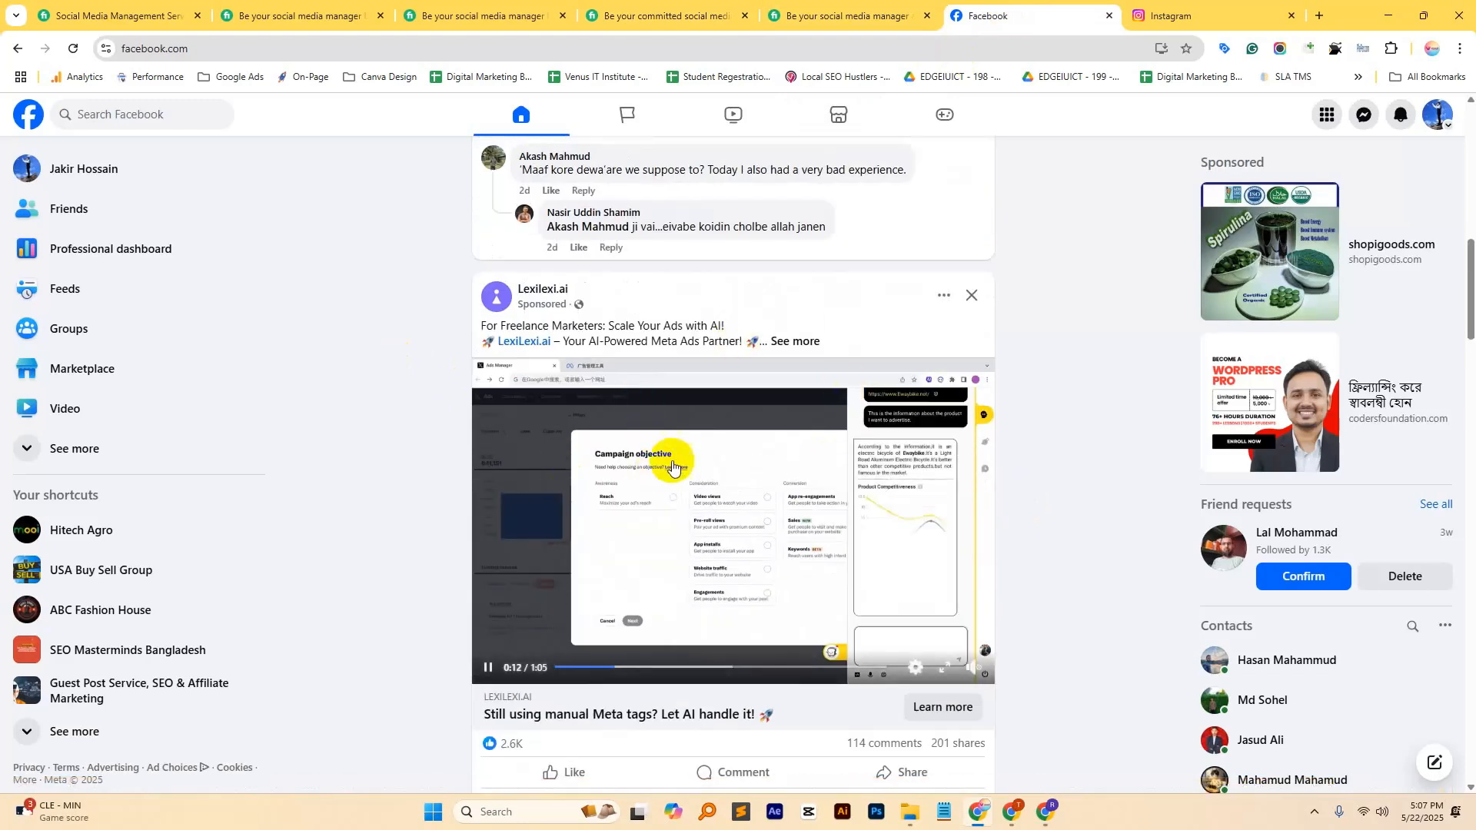
scroll(833, 442, "down", 2)
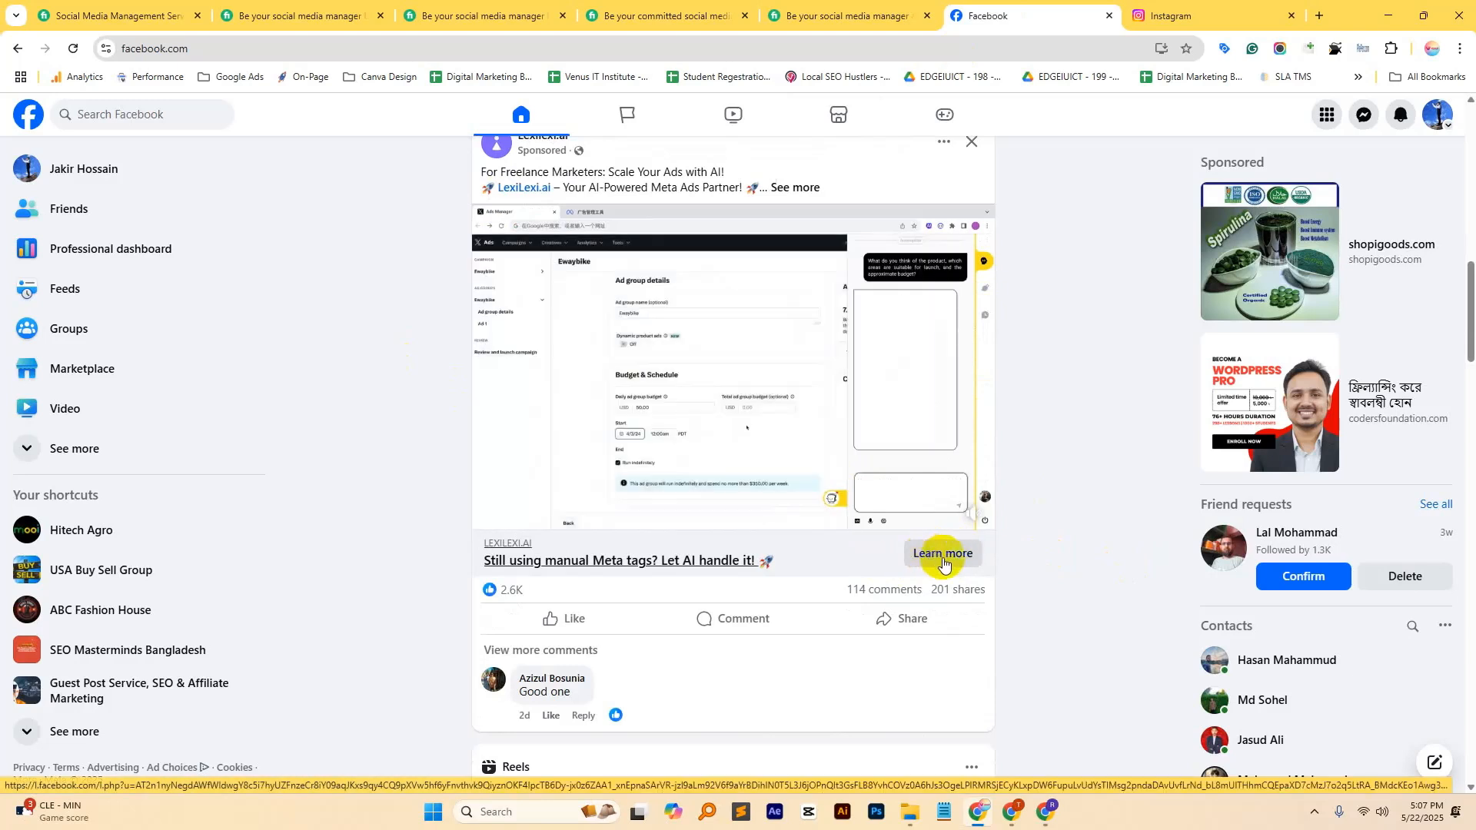
Step: Return to the committed social media manager gig and highlight its Basic package's scheduling, platform count, post count and delivery time
left_click(877, 6)
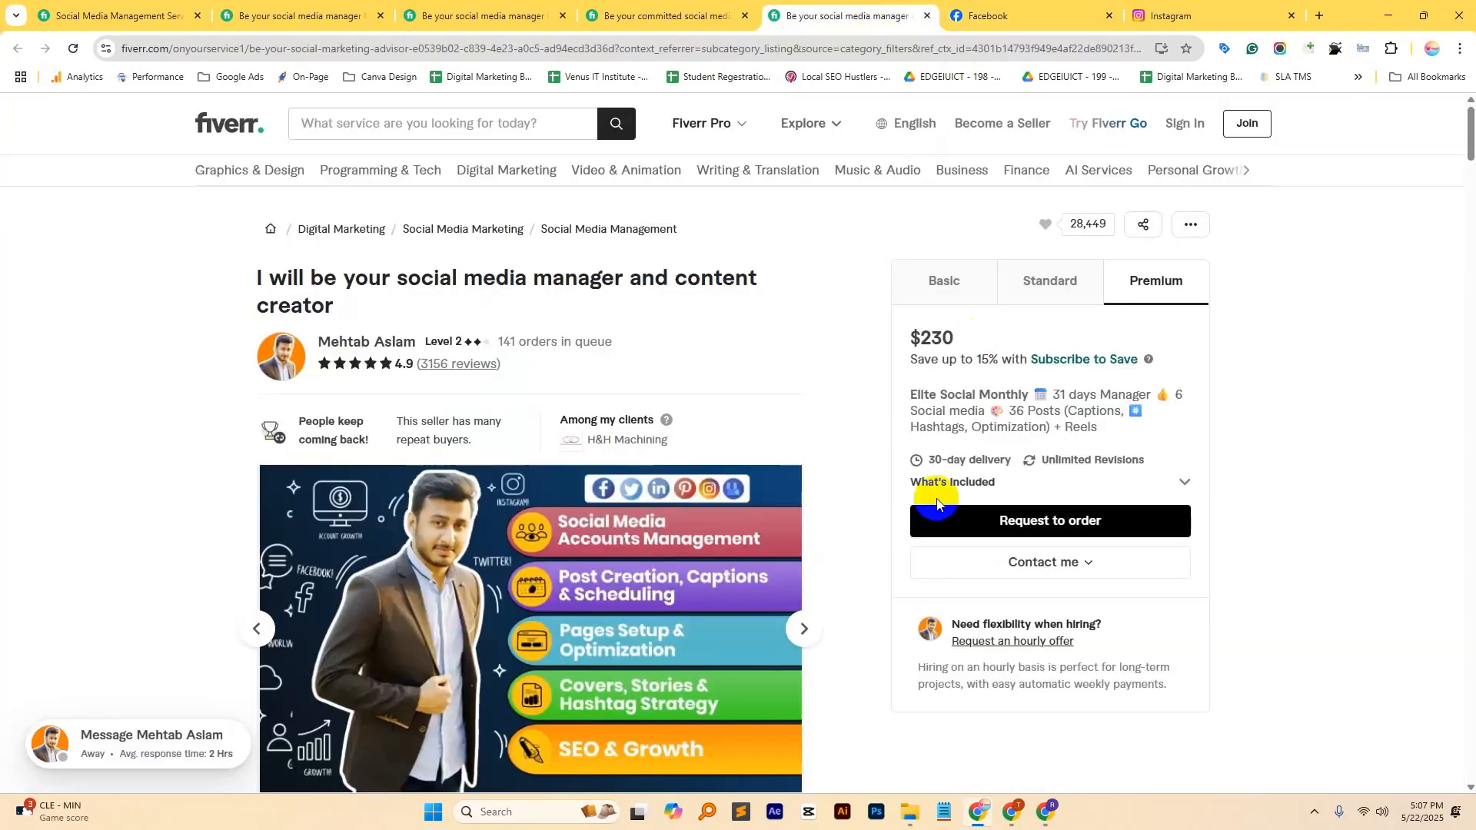
left_click(654, 7)
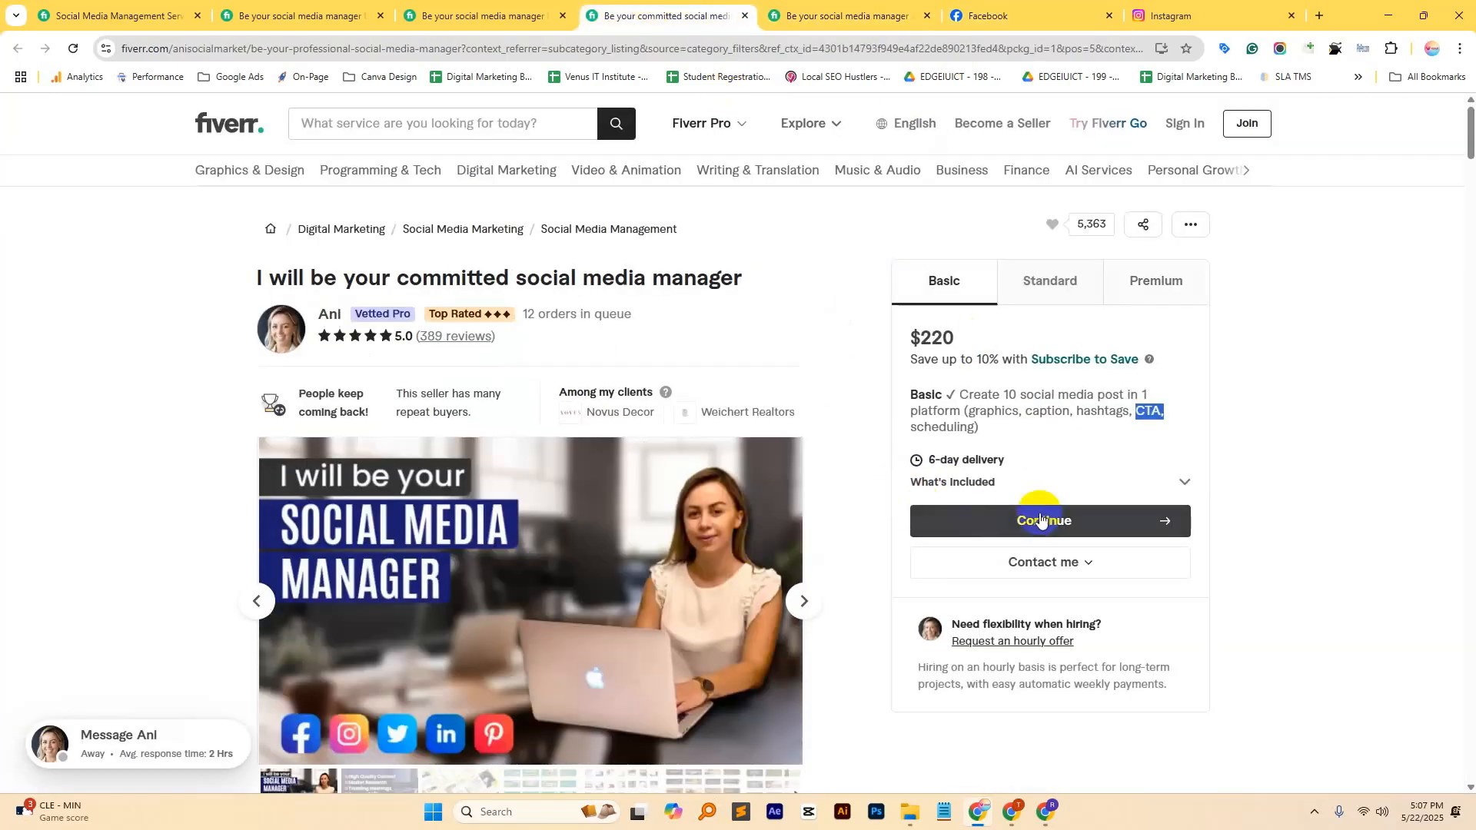
double_click(965, 428)
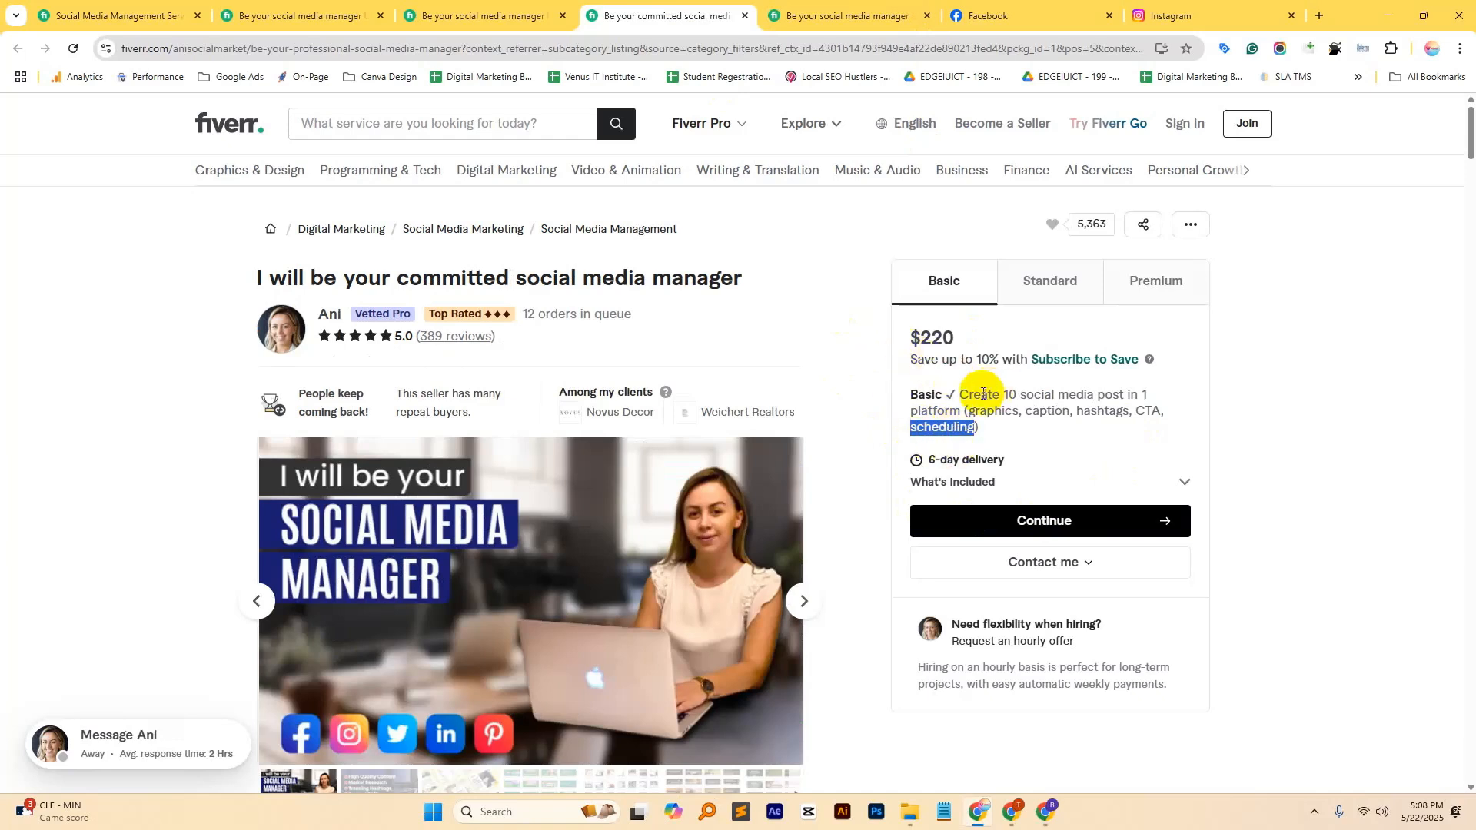
double_click(1144, 394)
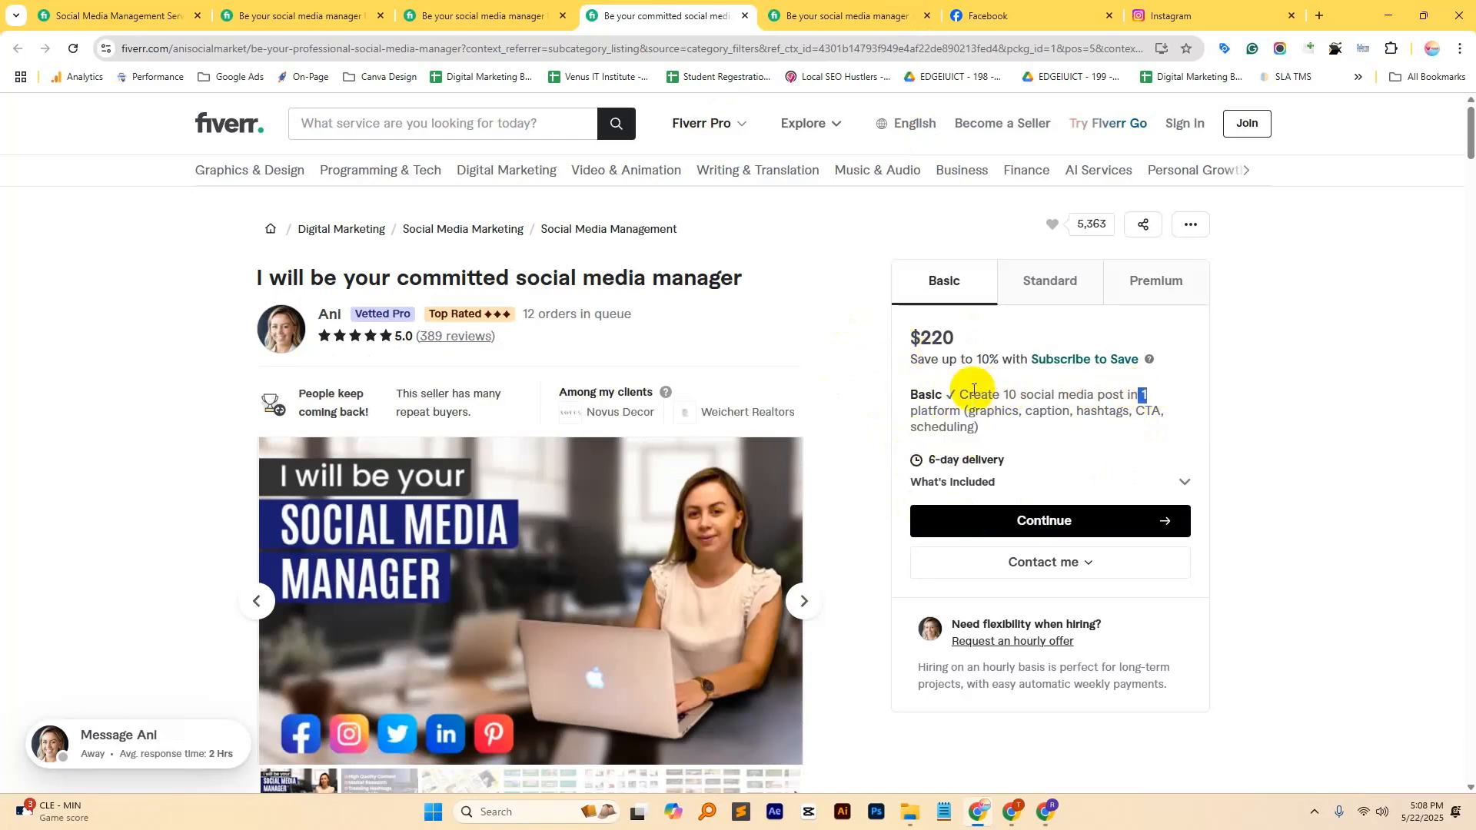
left_click_drag(965, 394, 1041, 390)
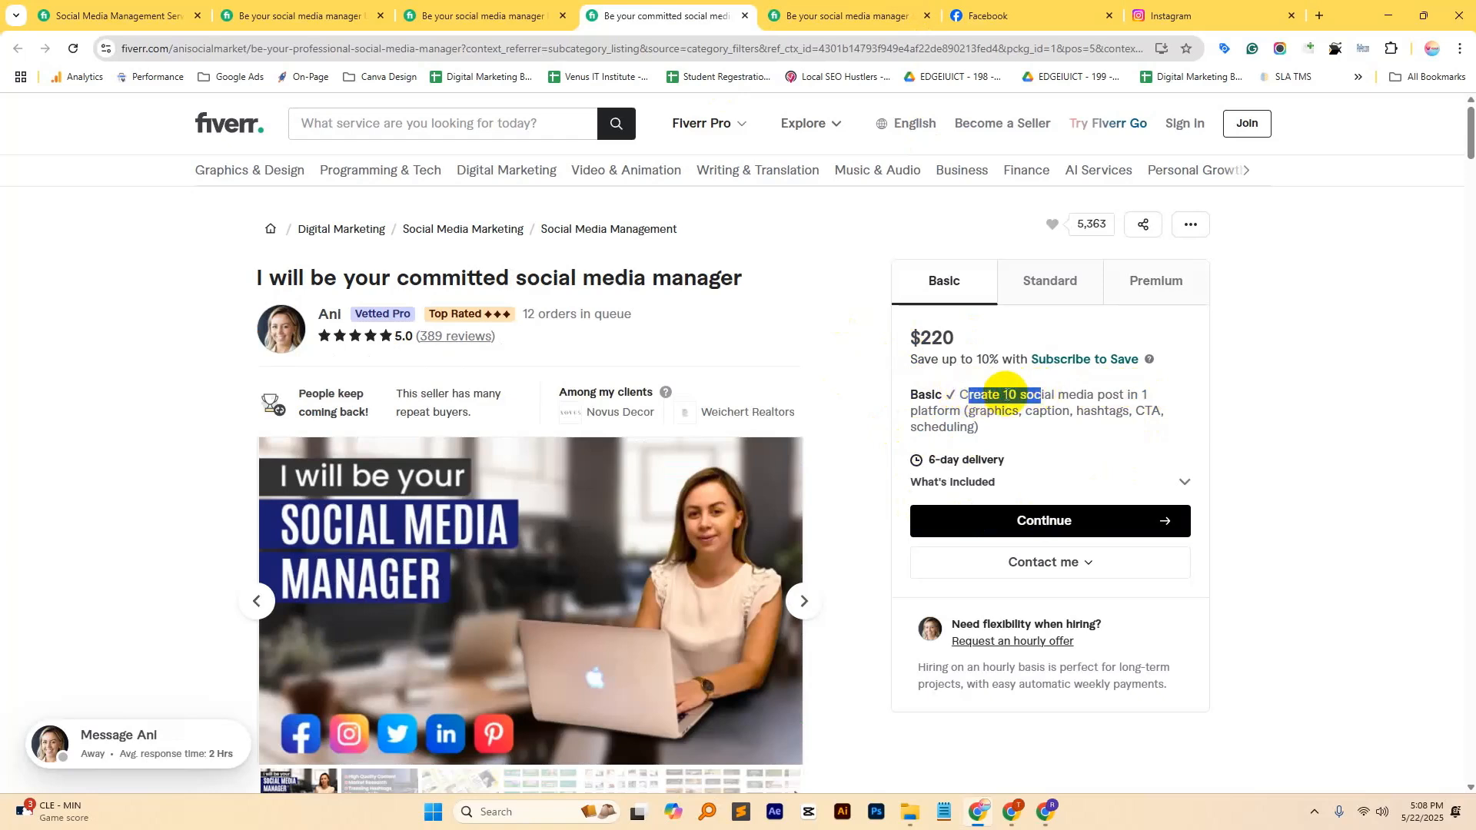
left_click_drag(922, 461, 1002, 462)
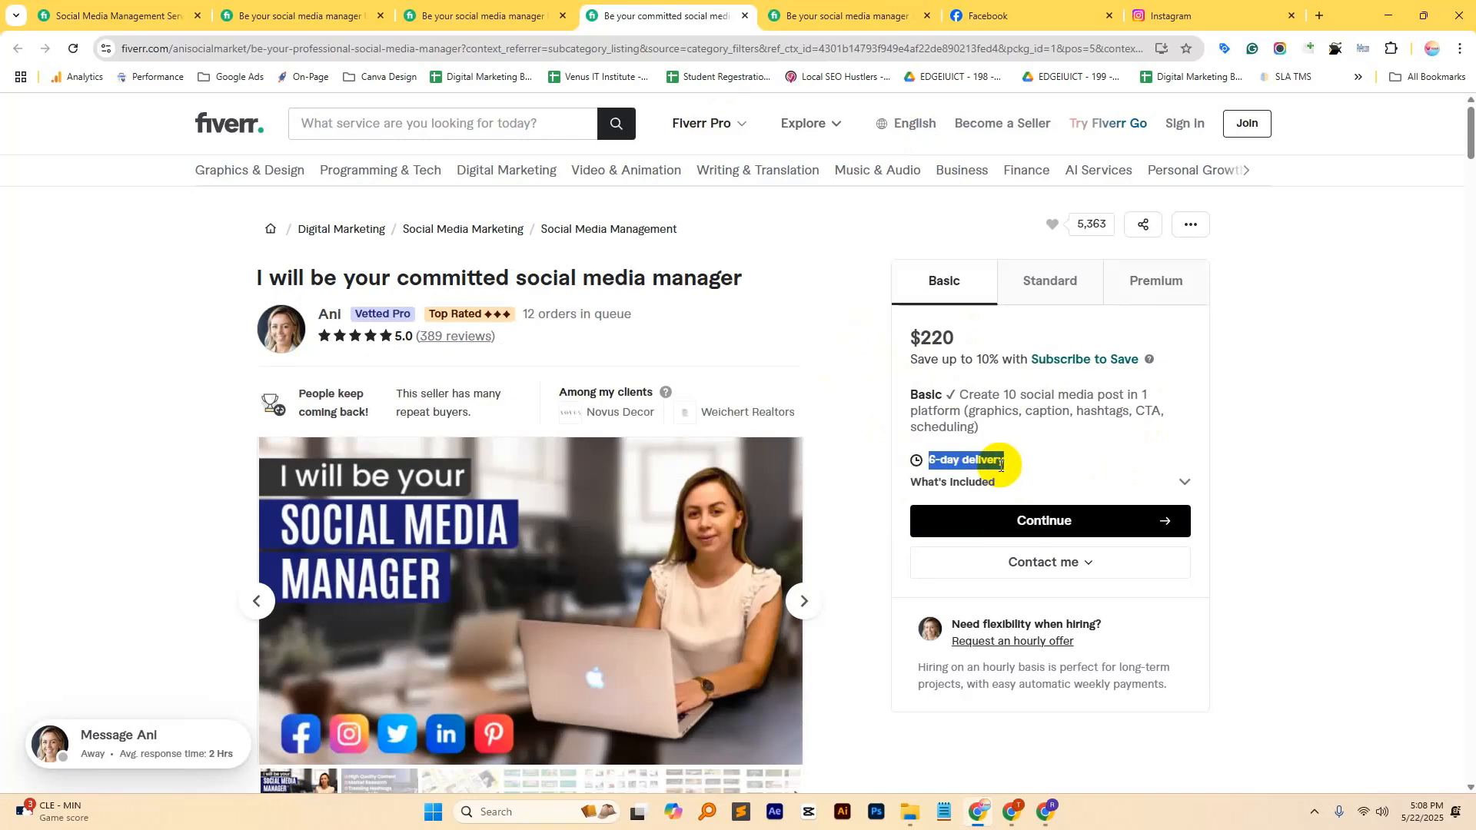
left_click(972, 394)
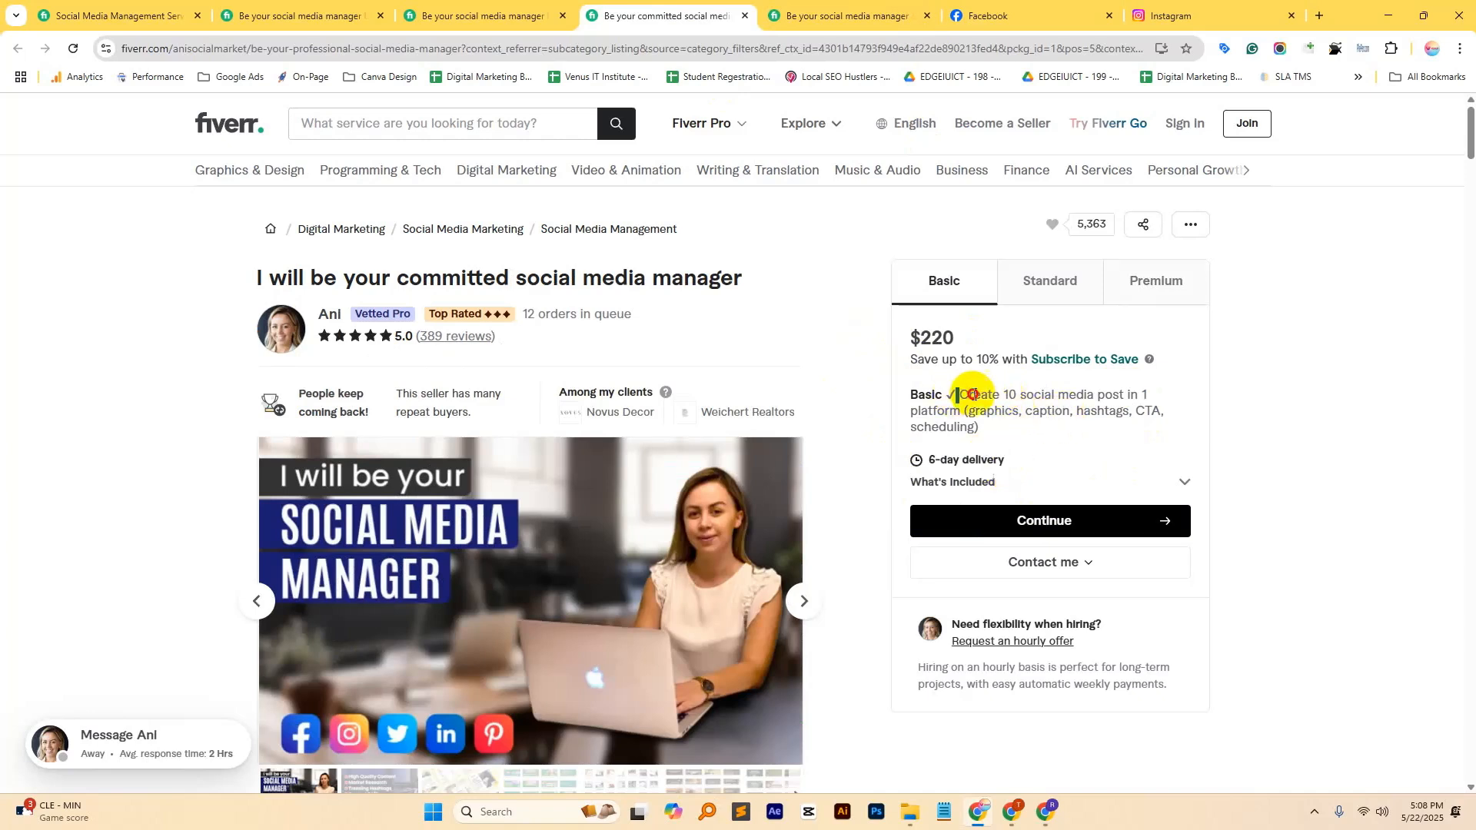
left_click_drag(972, 395, 1066, 393)
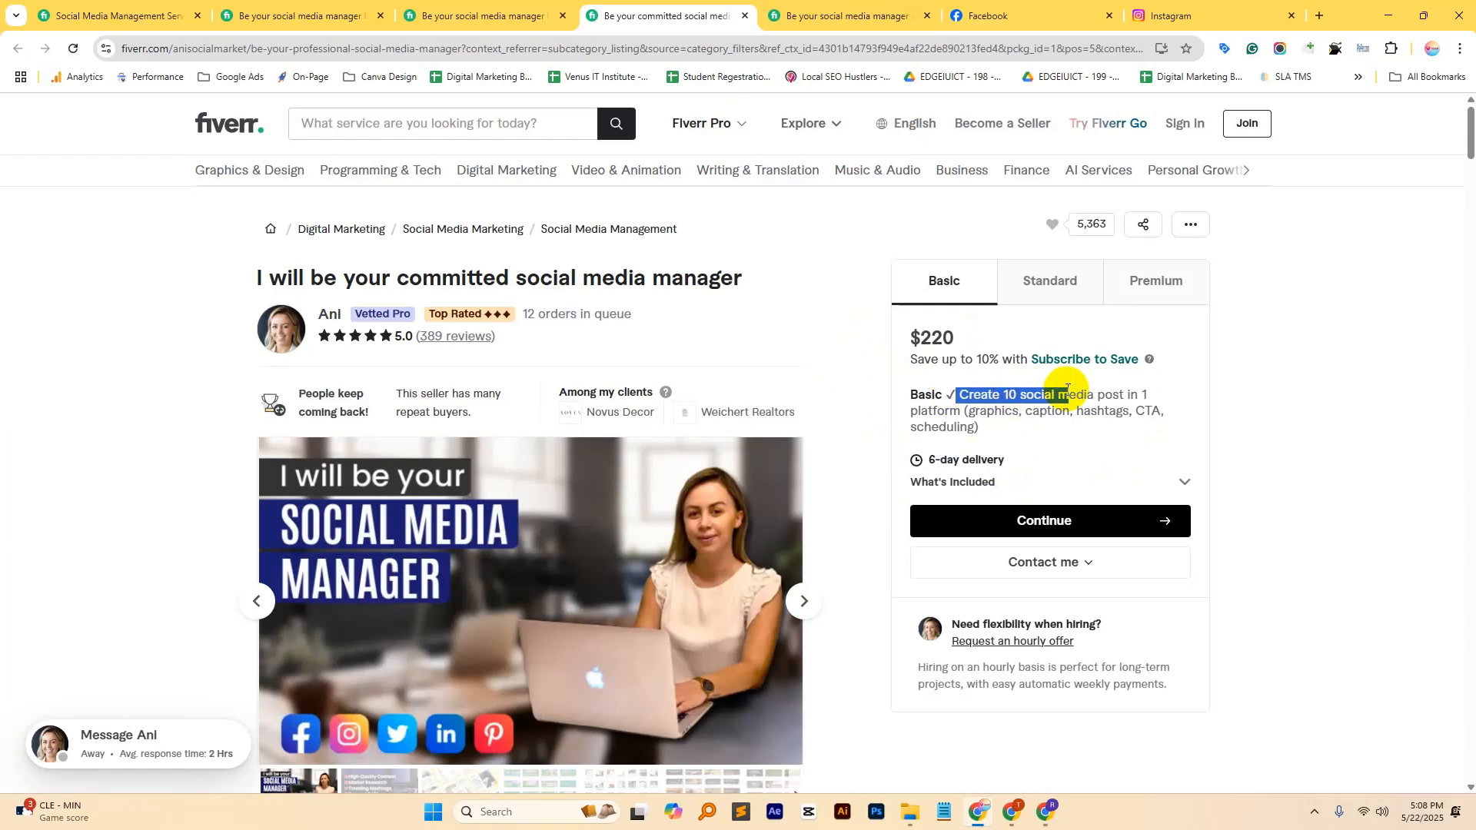
left_click_drag(1067, 390, 1020, 392)
Step: Highlight the content creator gig's orders in queue, and return to the committed manager gig's post creation and scheduling items
key("ctrl+Tab")
left_click_drag(502, 345, 616, 346)
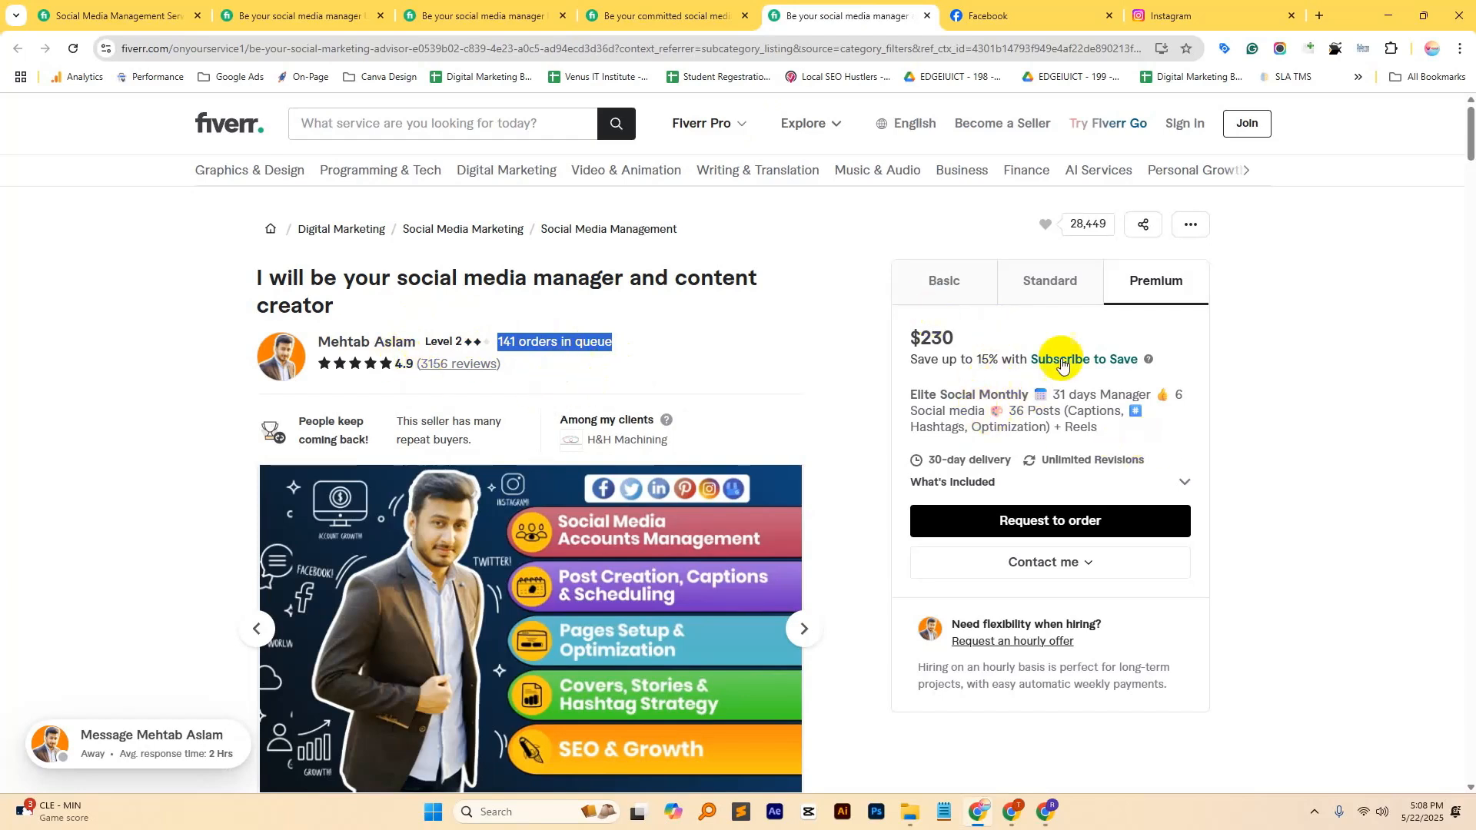
left_click(675, 15)
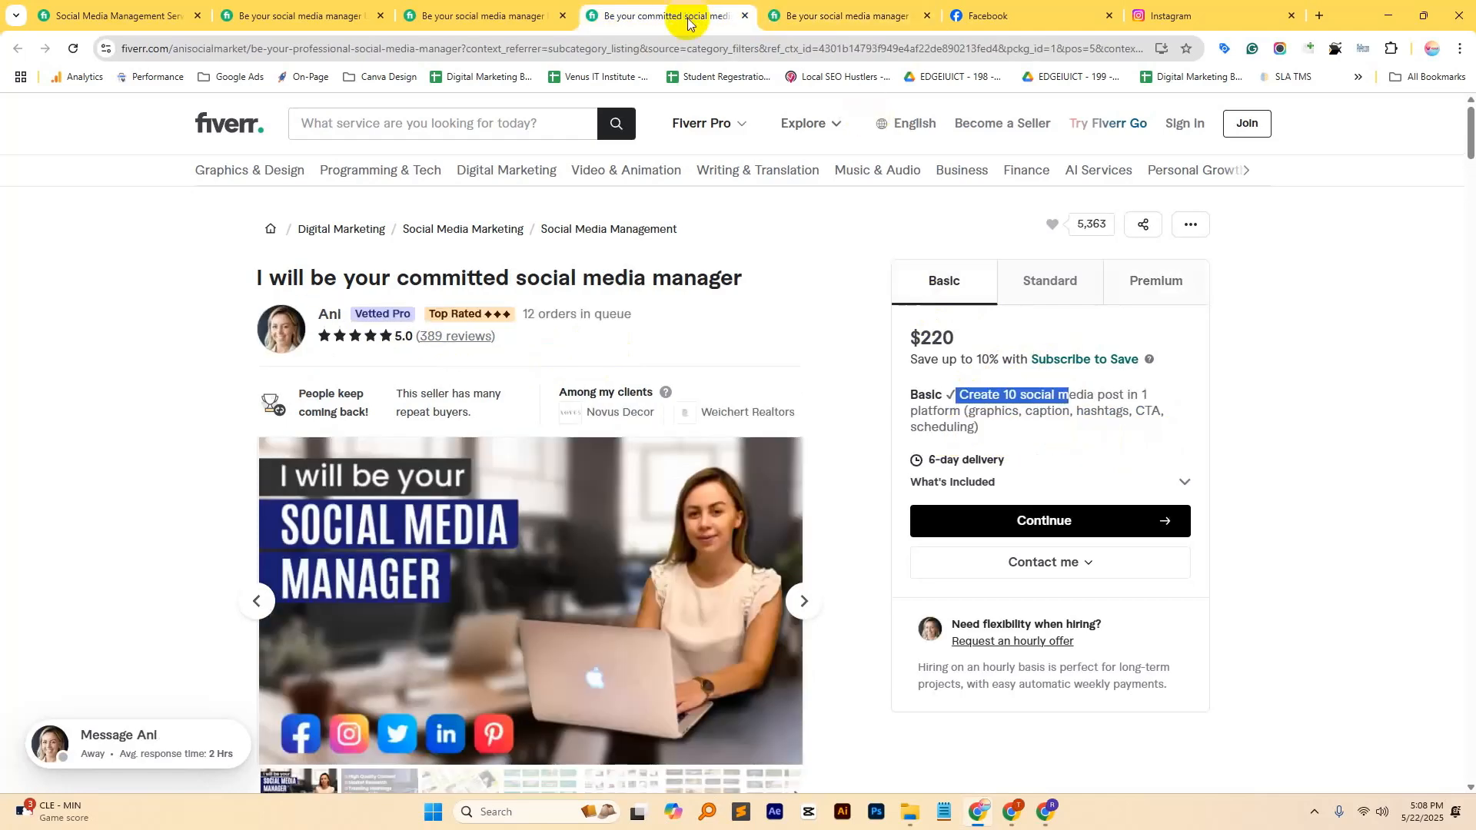
left_click_drag(1094, 394, 959, 392)
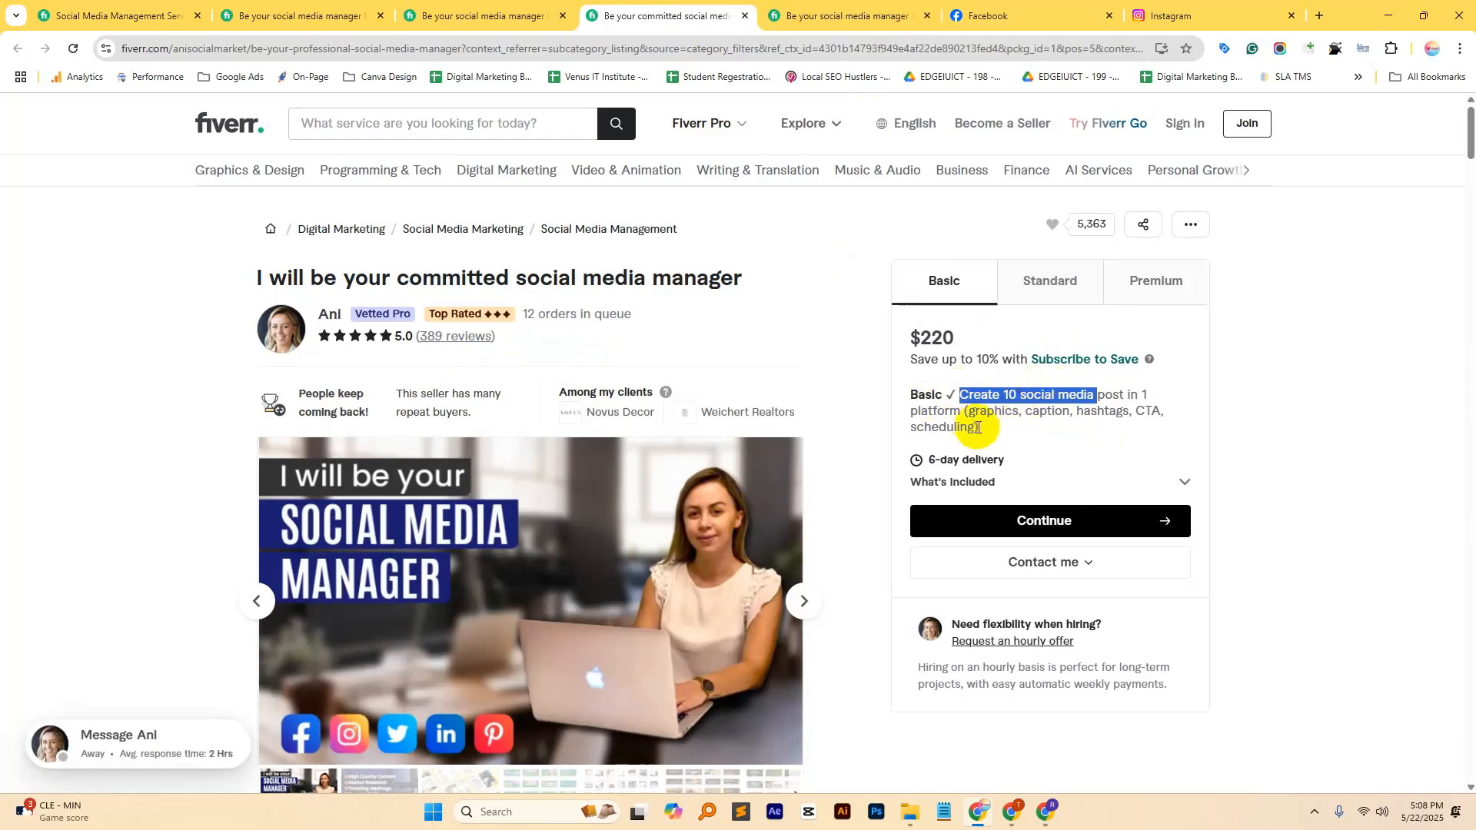
left_click_drag(975, 429, 907, 433)
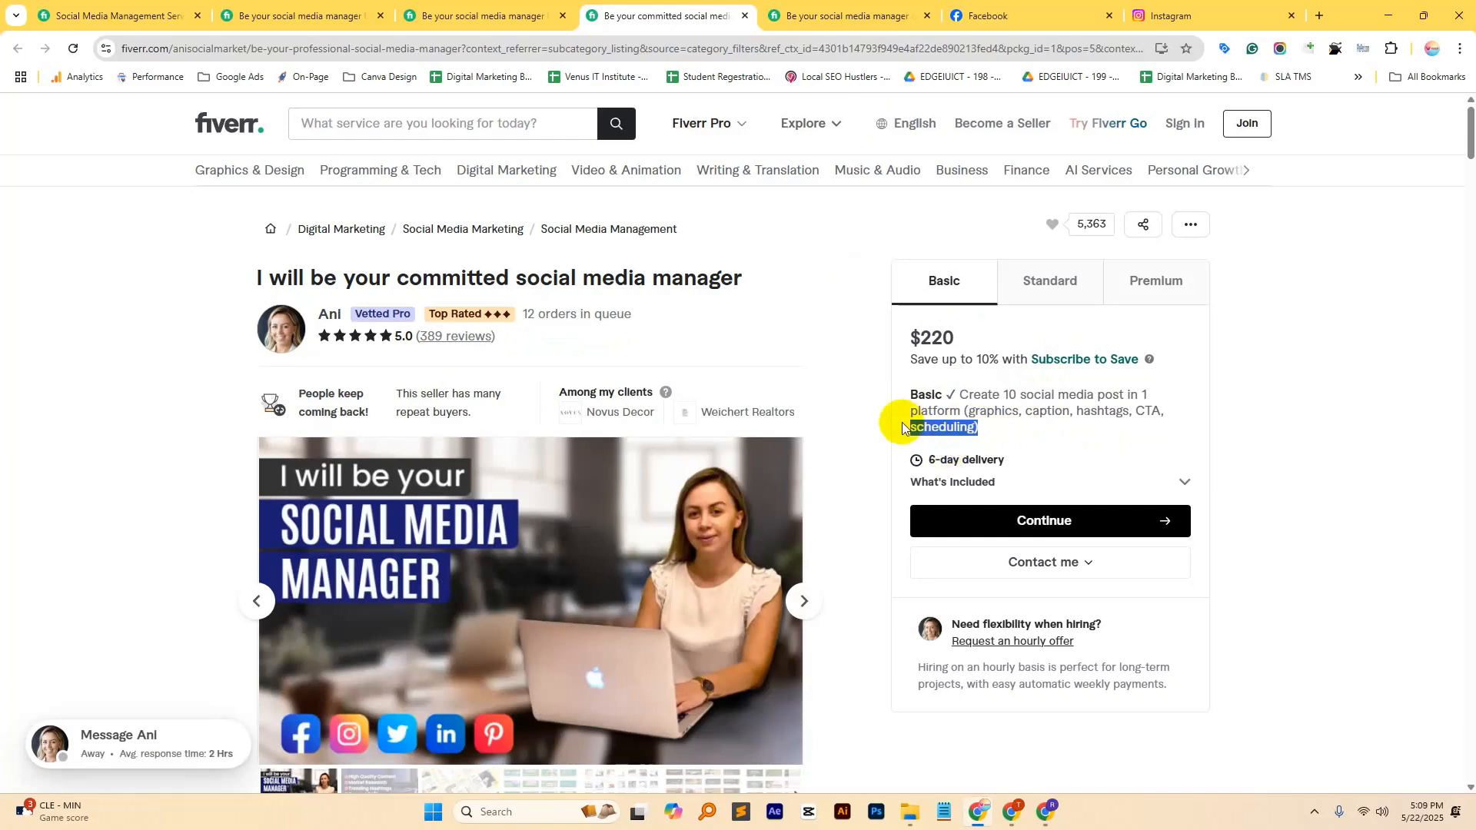
Step: View the Standard and Premium packages of the social media manager gig whose Basic package costs $5
left_click(476, 16)
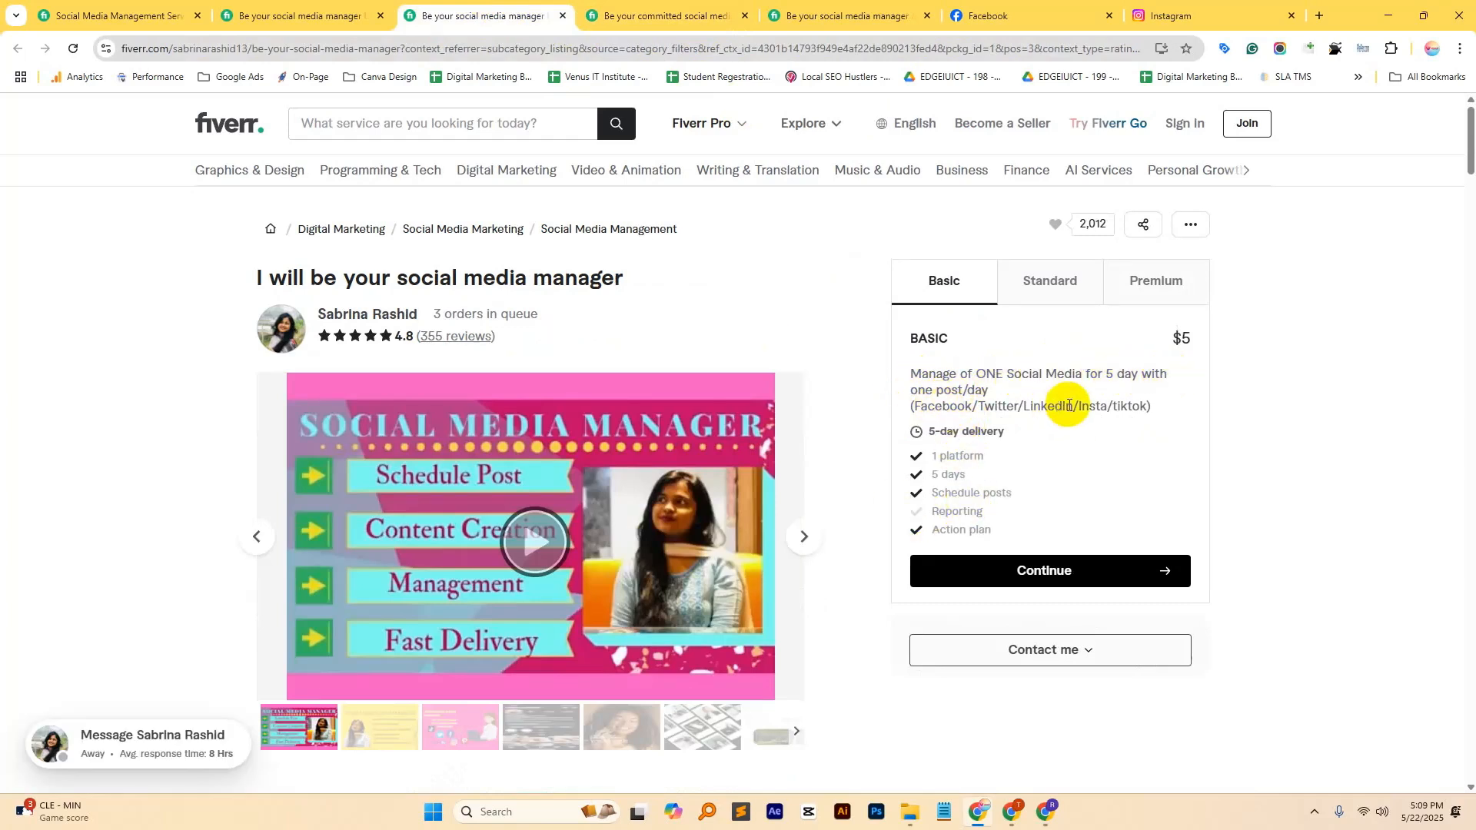
left_click(1049, 281)
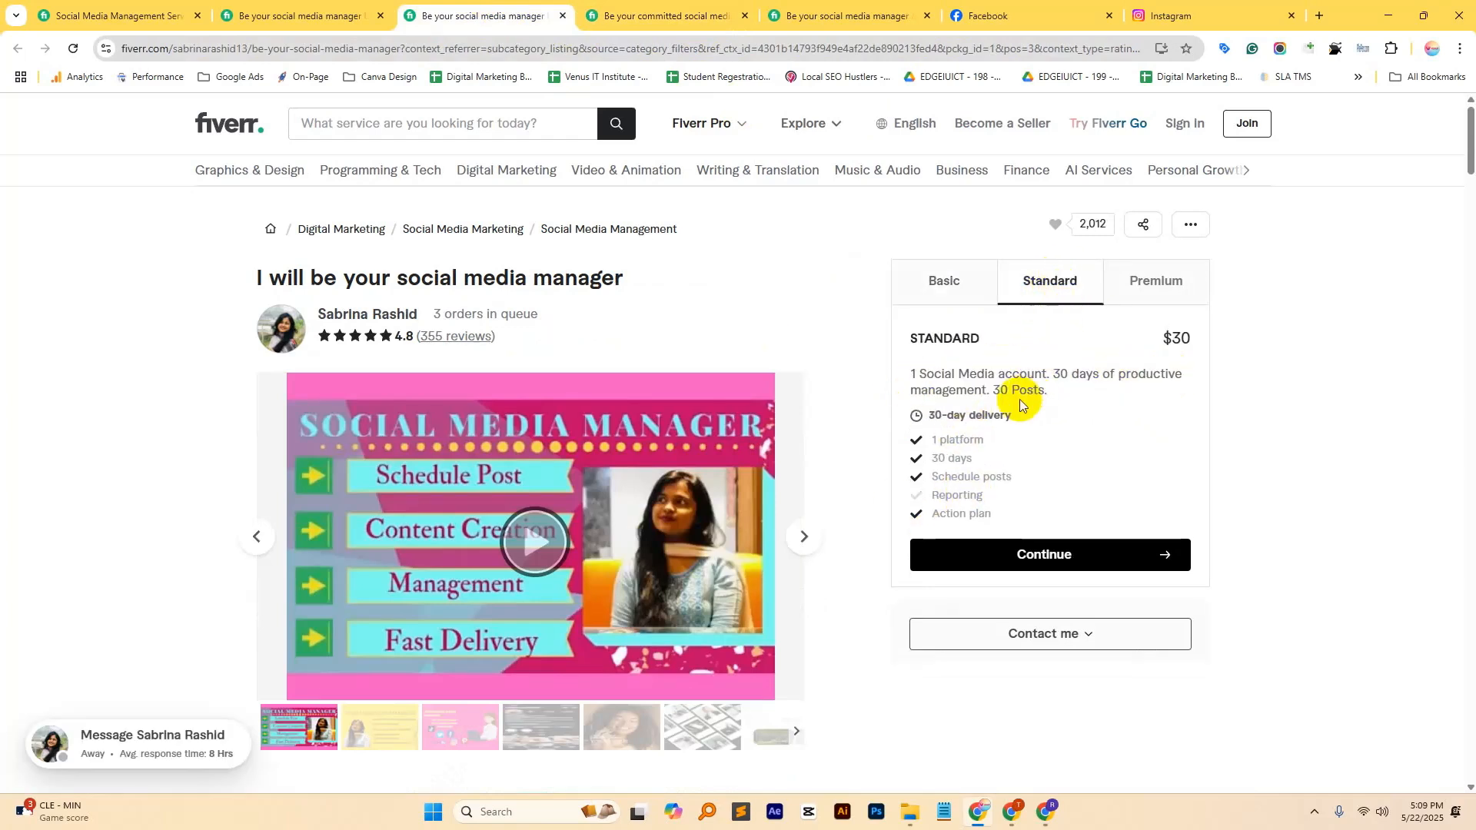
left_click(1148, 290)
Step: Highlight the post count and hashtags in the SOCIAL MEDIA BOOSTER gig's Basic package, and view its Premium package
key("ctrl+shift+Tab")
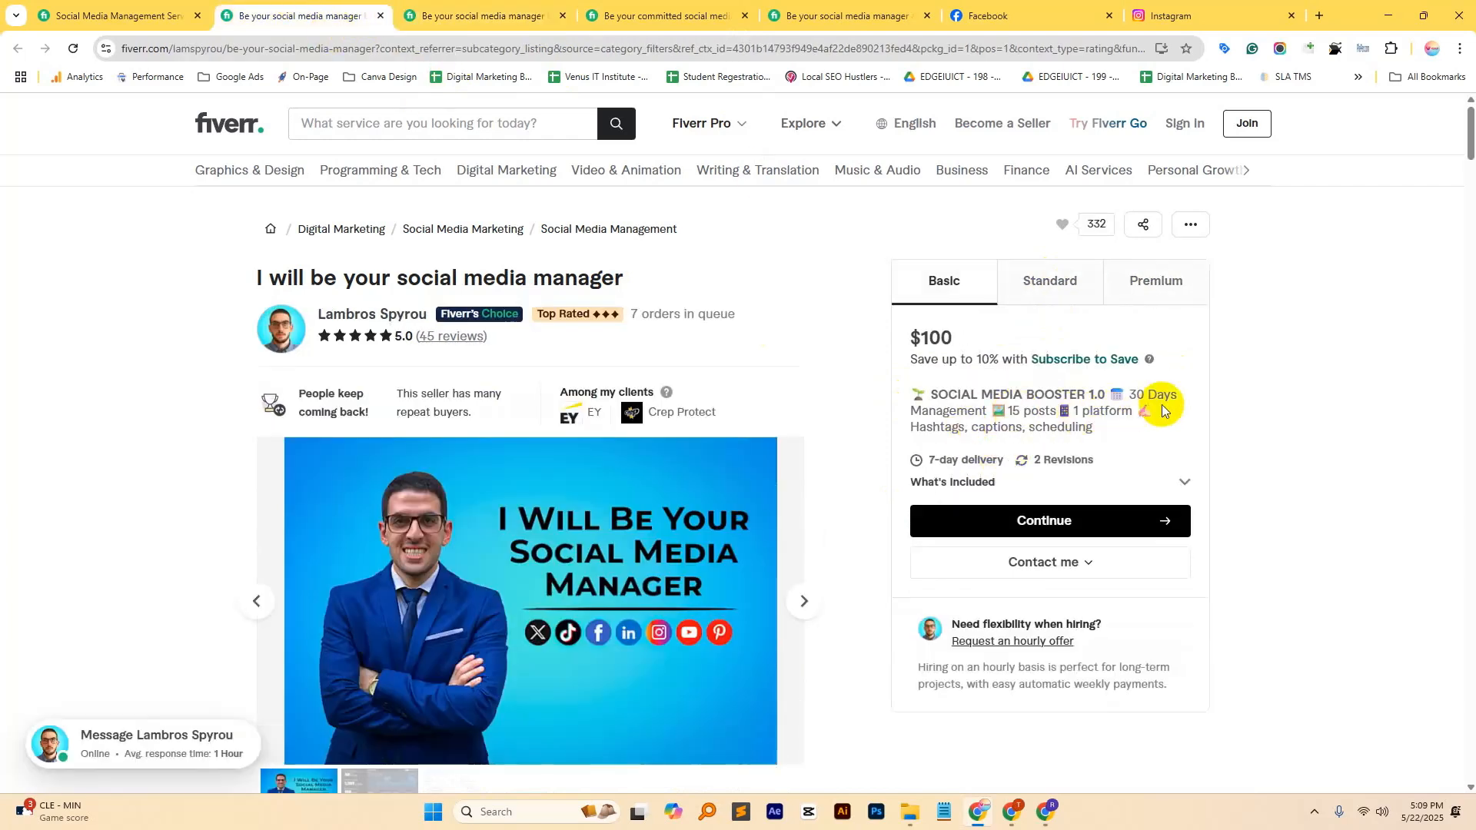
mouse_move(1012, 411)
left_mouse_down()
mouse_move(1087, 408)
mouse_move(1040, 410)
left_mouse_up()
left_click_drag(920, 428, 945, 428)
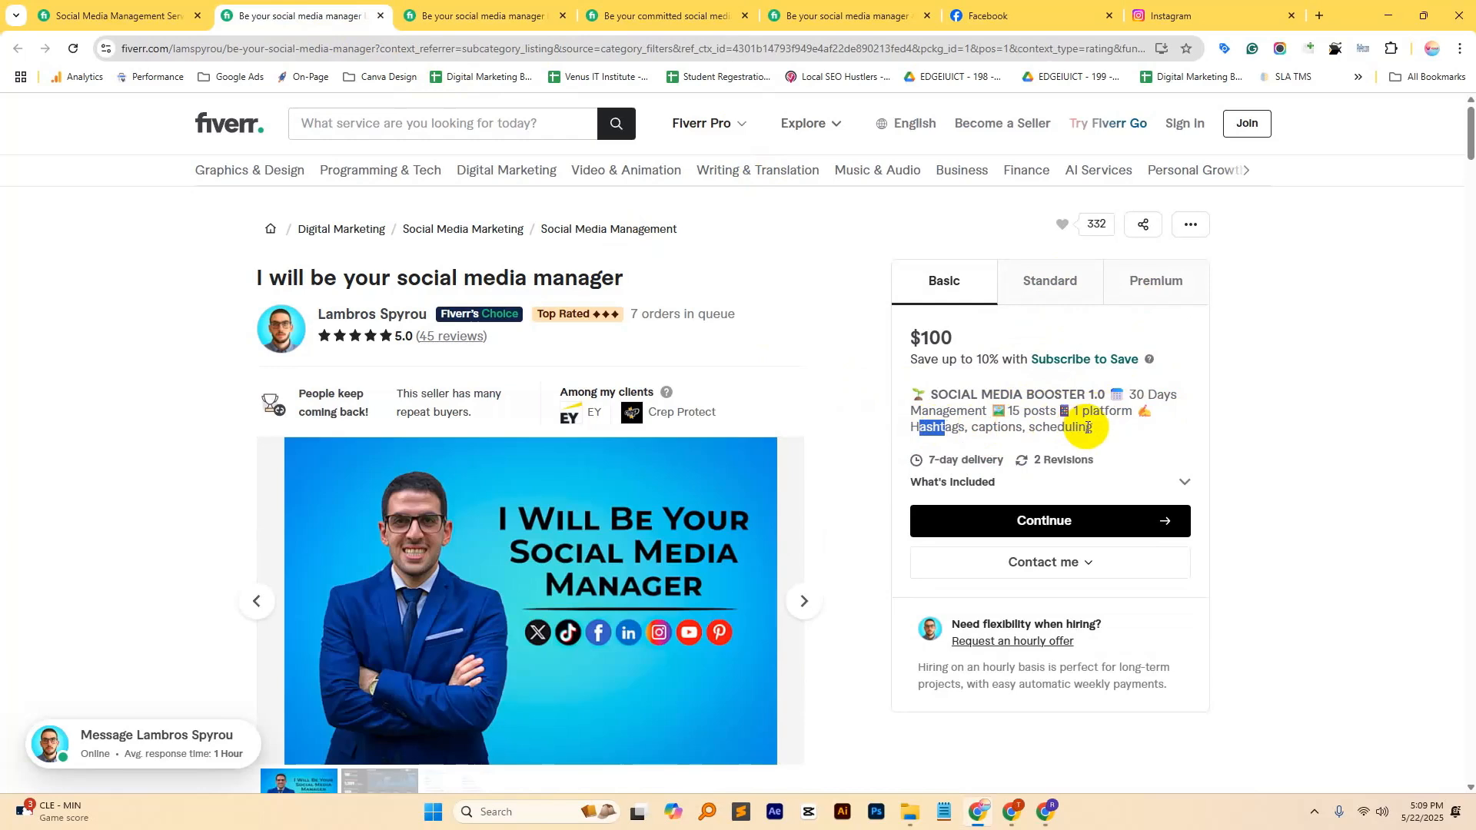
left_click(1138, 275)
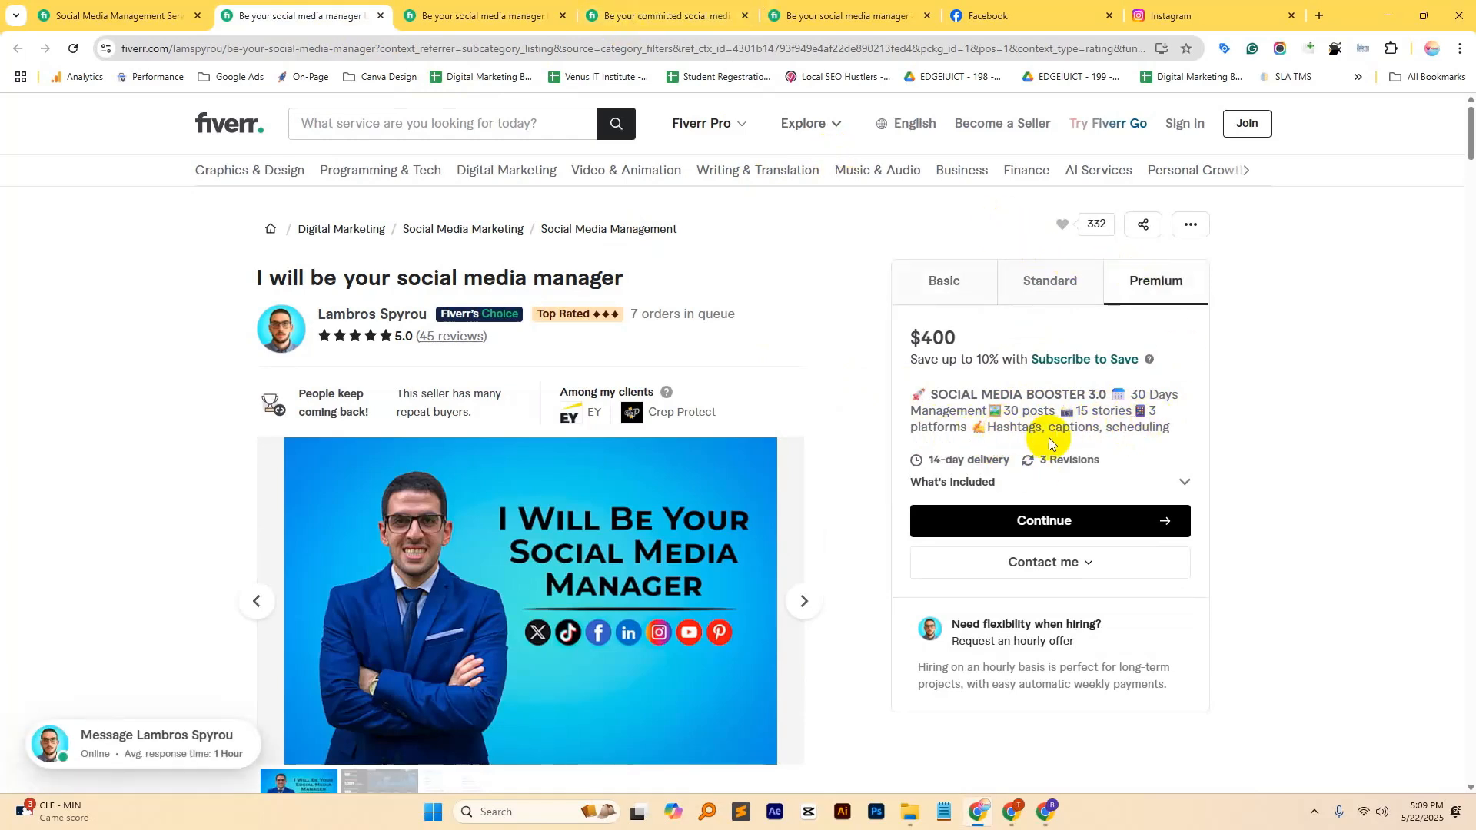
Step: Switch to File Explorer, create a text document named tasks in the "5. Social Media Management Part-1" folder, and open it
left_click(910, 812)
double_click(514, 150)
right_click(377, 226)
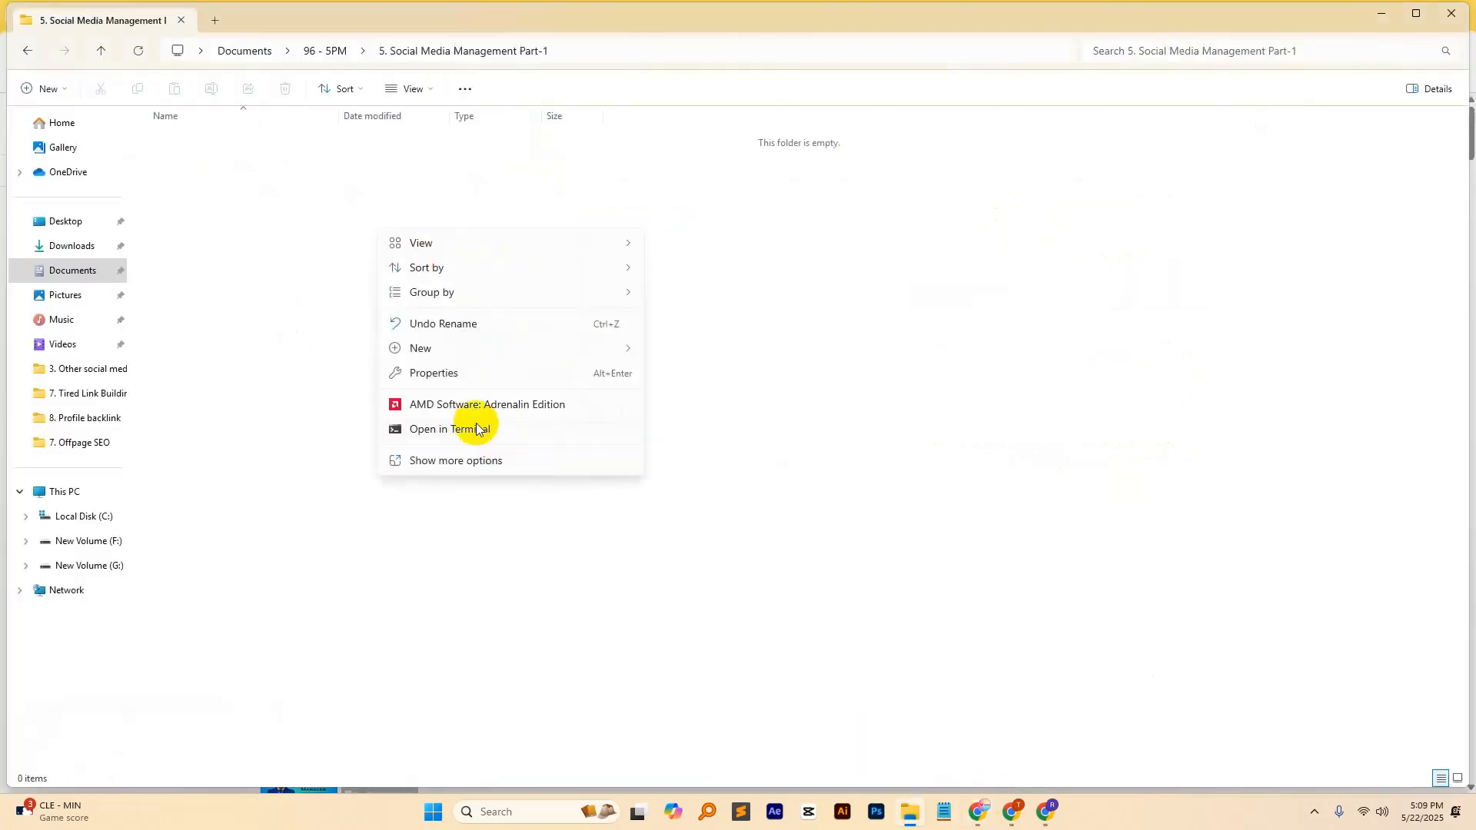
mouse_move(462, 348)
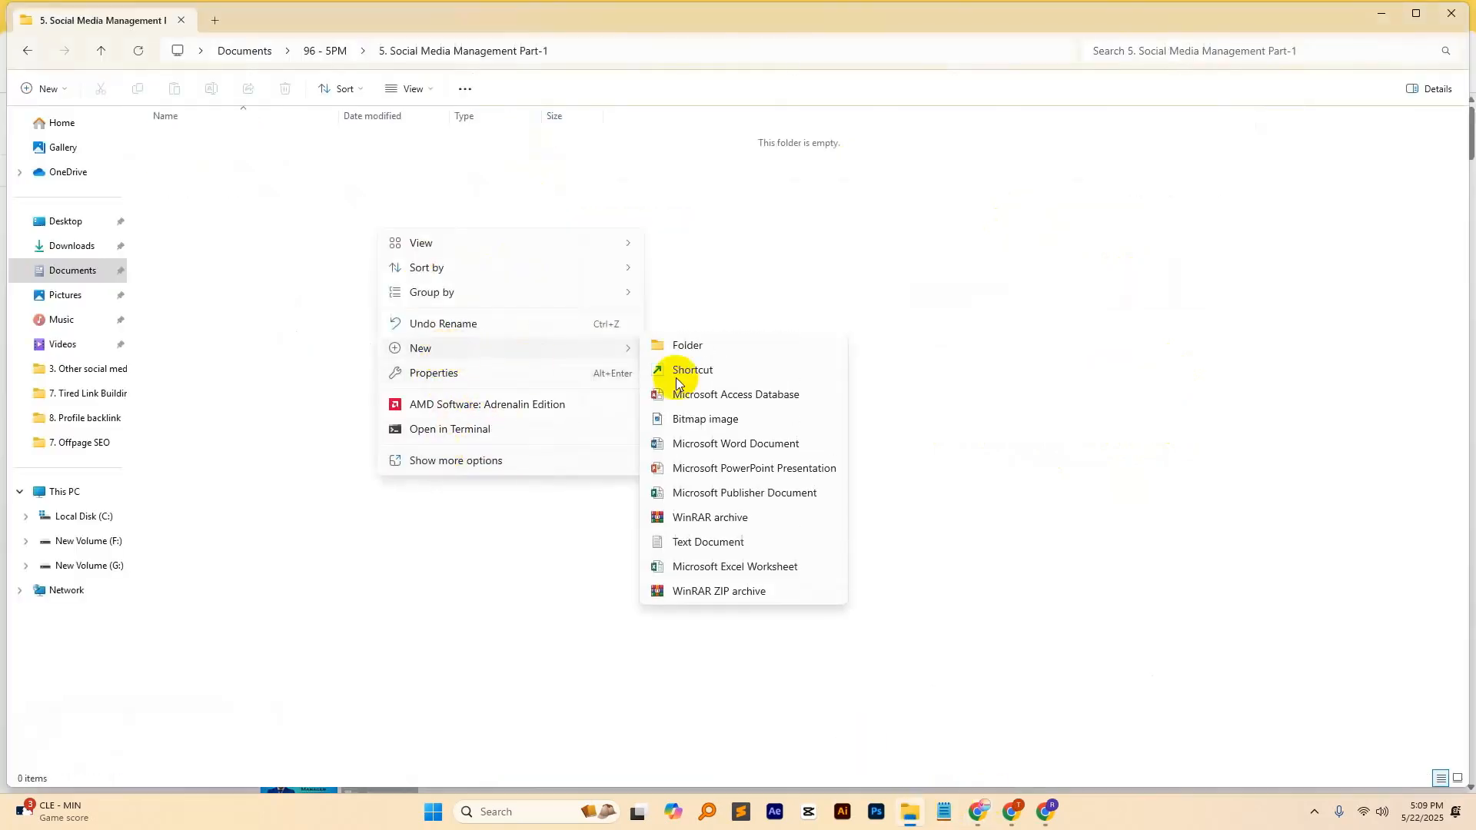
left_click(702, 547)
type("tasks")
key("Return")
key("Return")
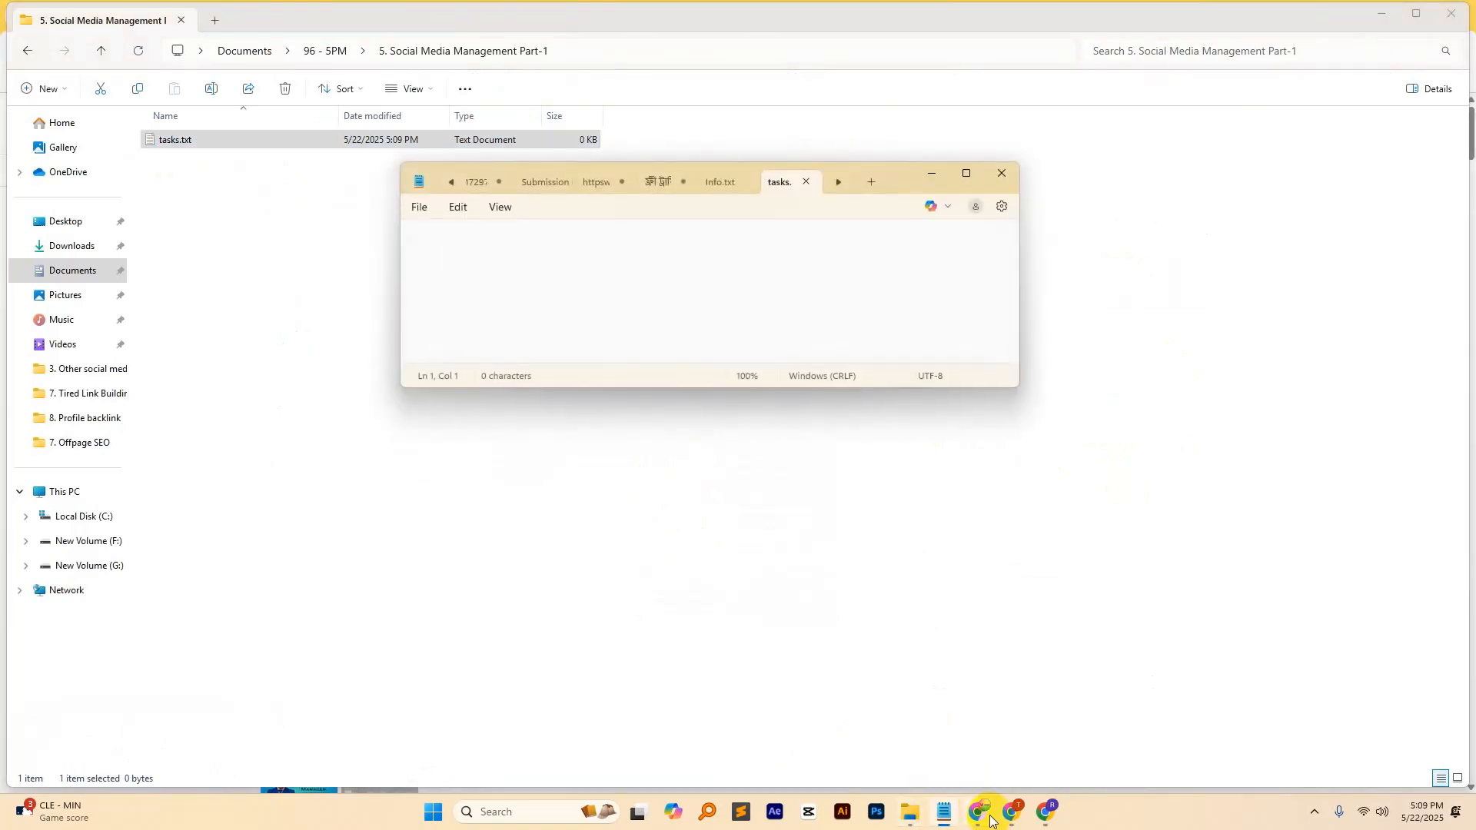
Step: Copy "graphics, caption, hashtags, CTA, scheduling)" from the committed social media manager gig's Basic package into tasks.txt, and enlarge the Notepad window vertically
left_click(991, 821)
left_click(530, 17)
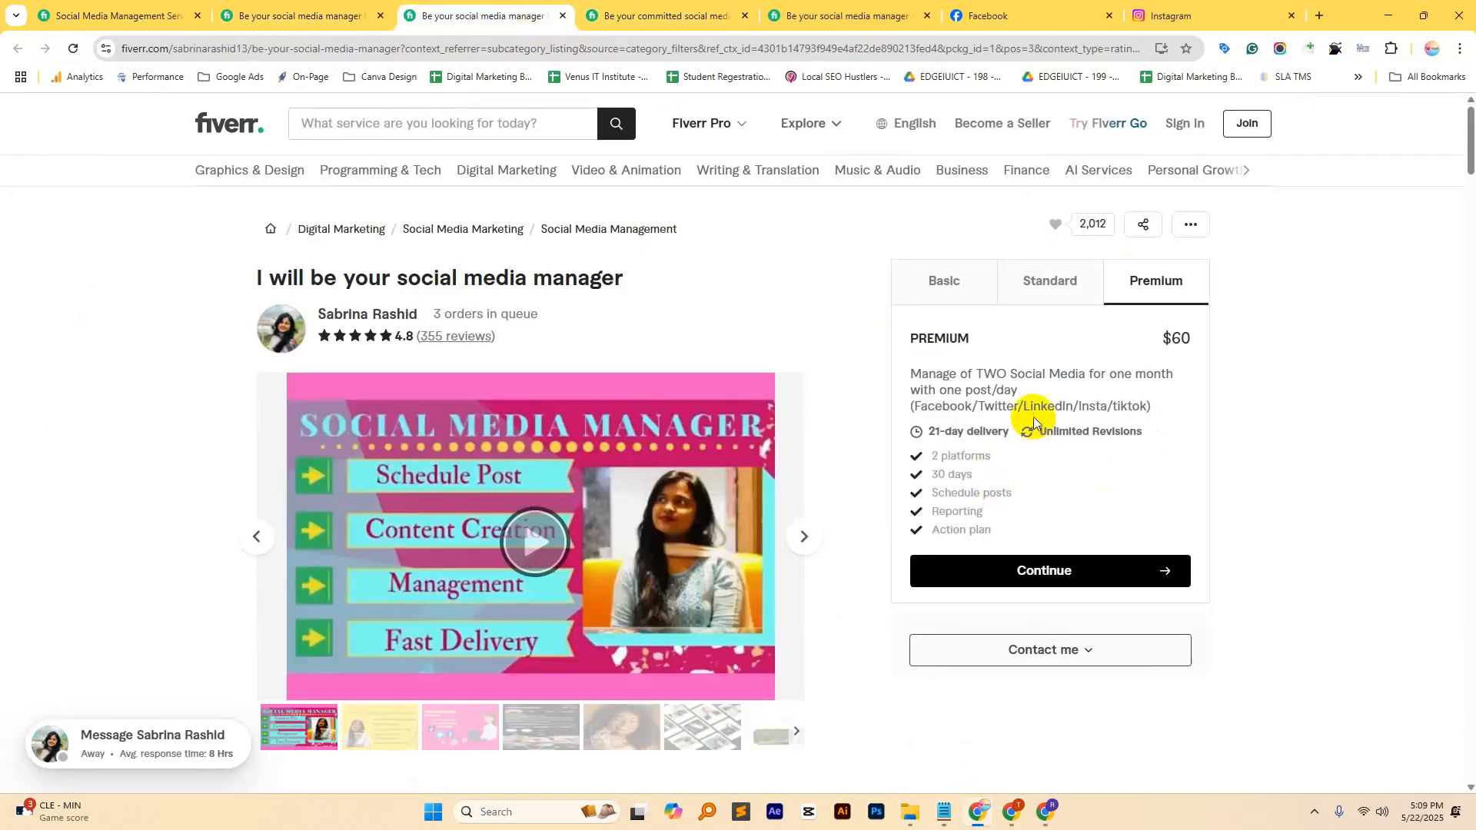
key("ctrl+Tab")
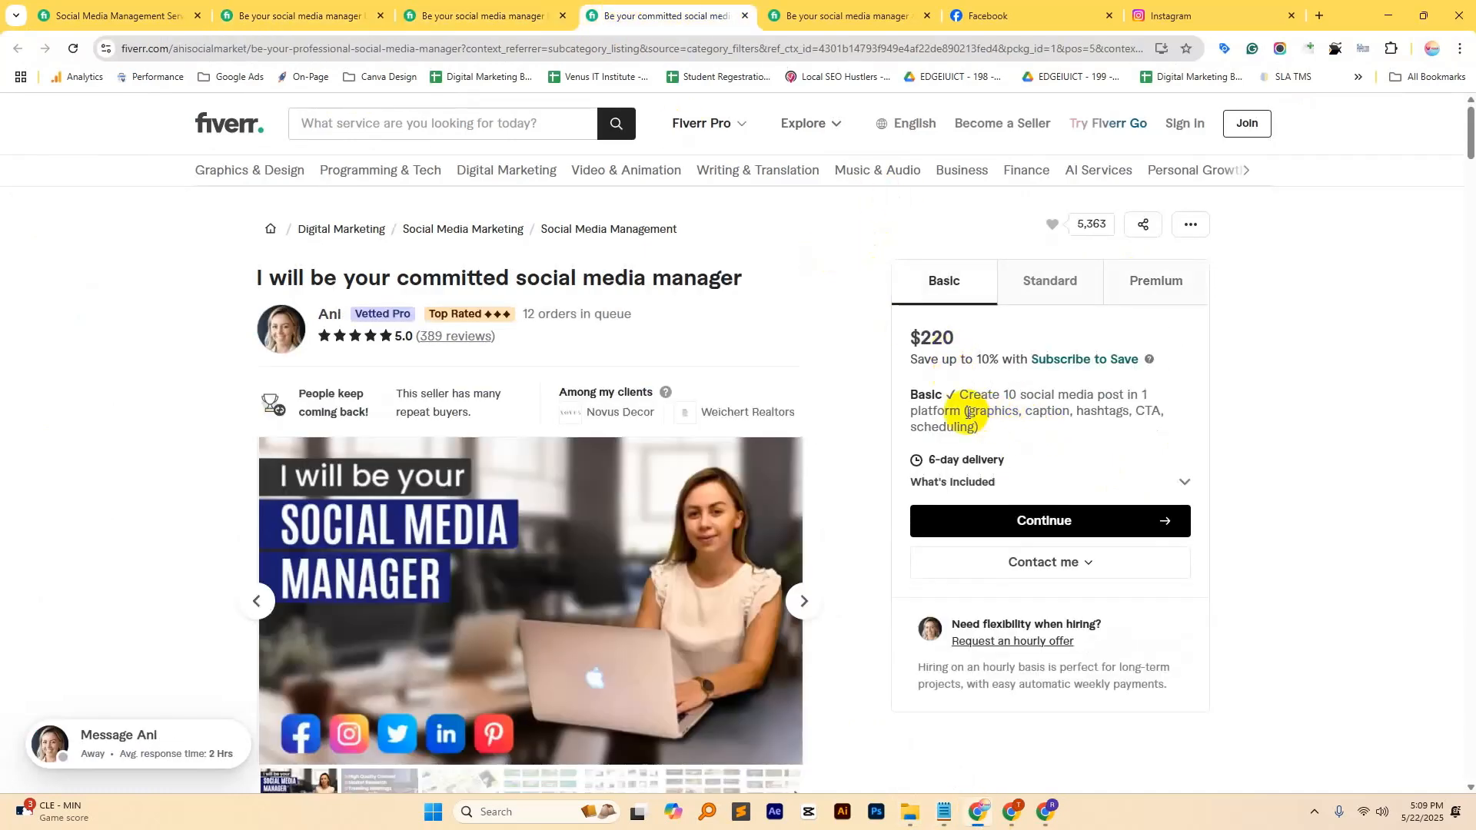
left_click_drag(968, 414, 992, 432)
key("ctrl+c")
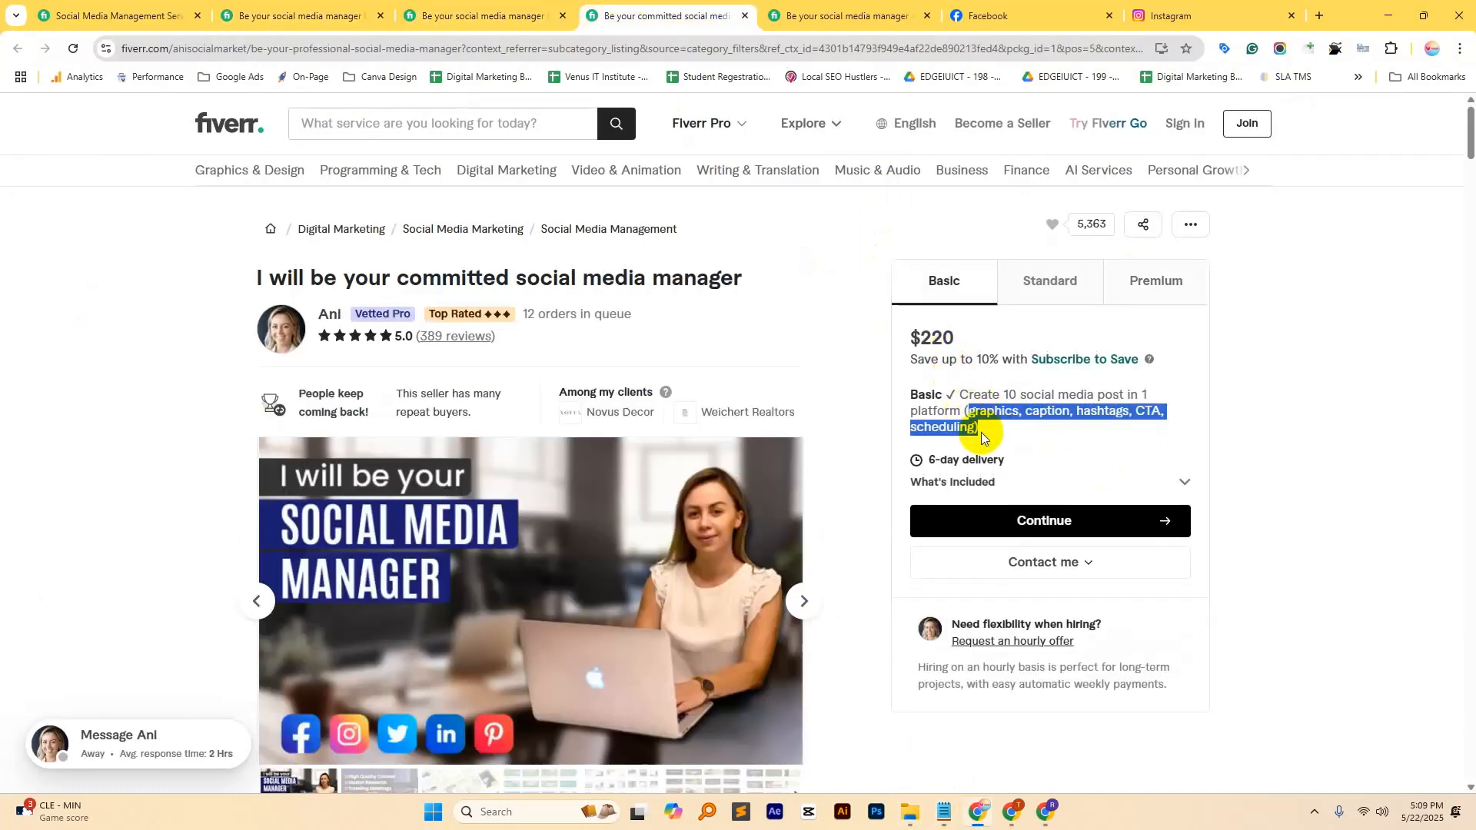
key("alt+Tab")
key("ctrl+v")
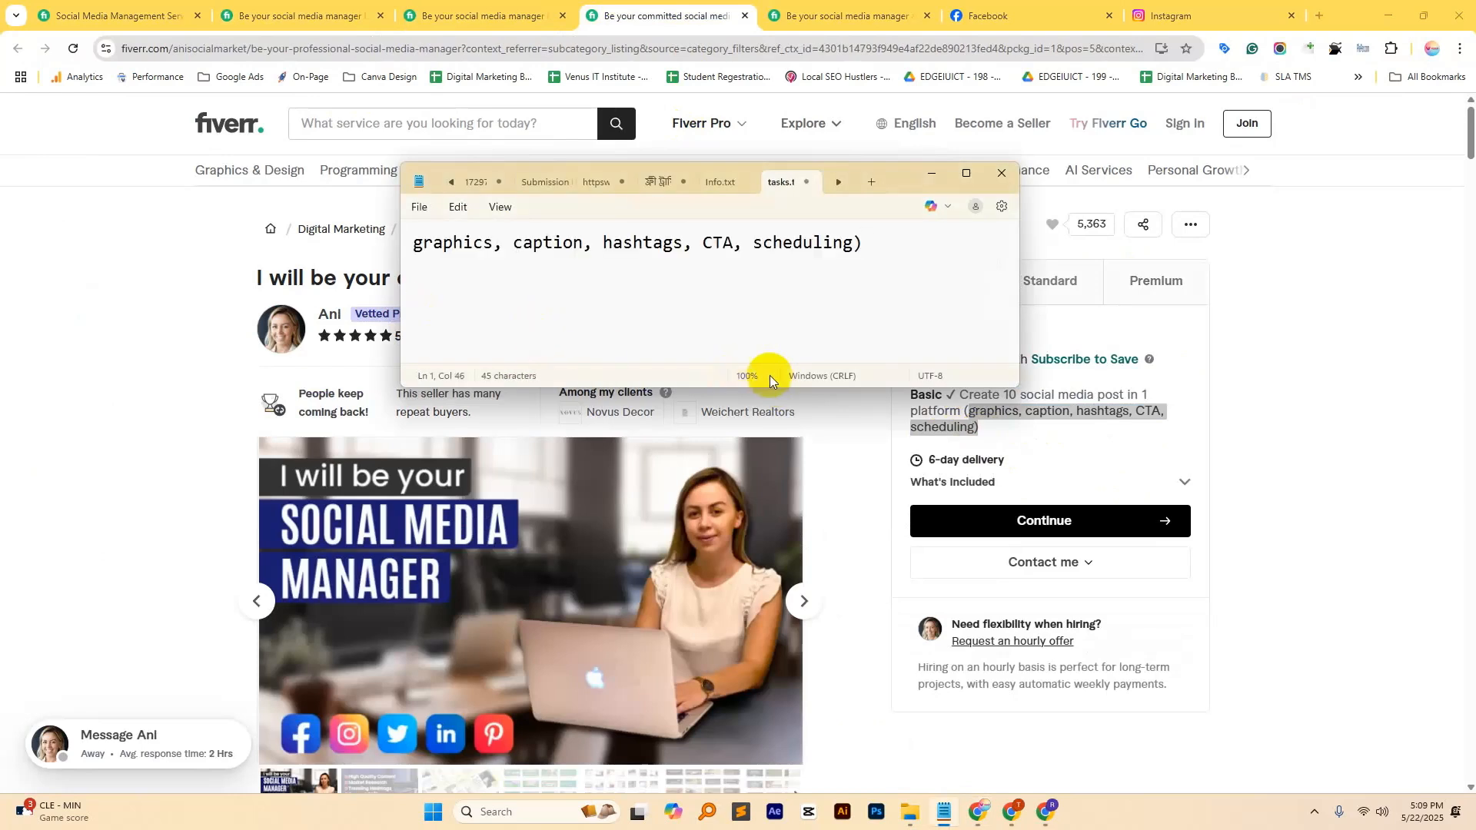
left_click_drag(1013, 387, 1006, 669)
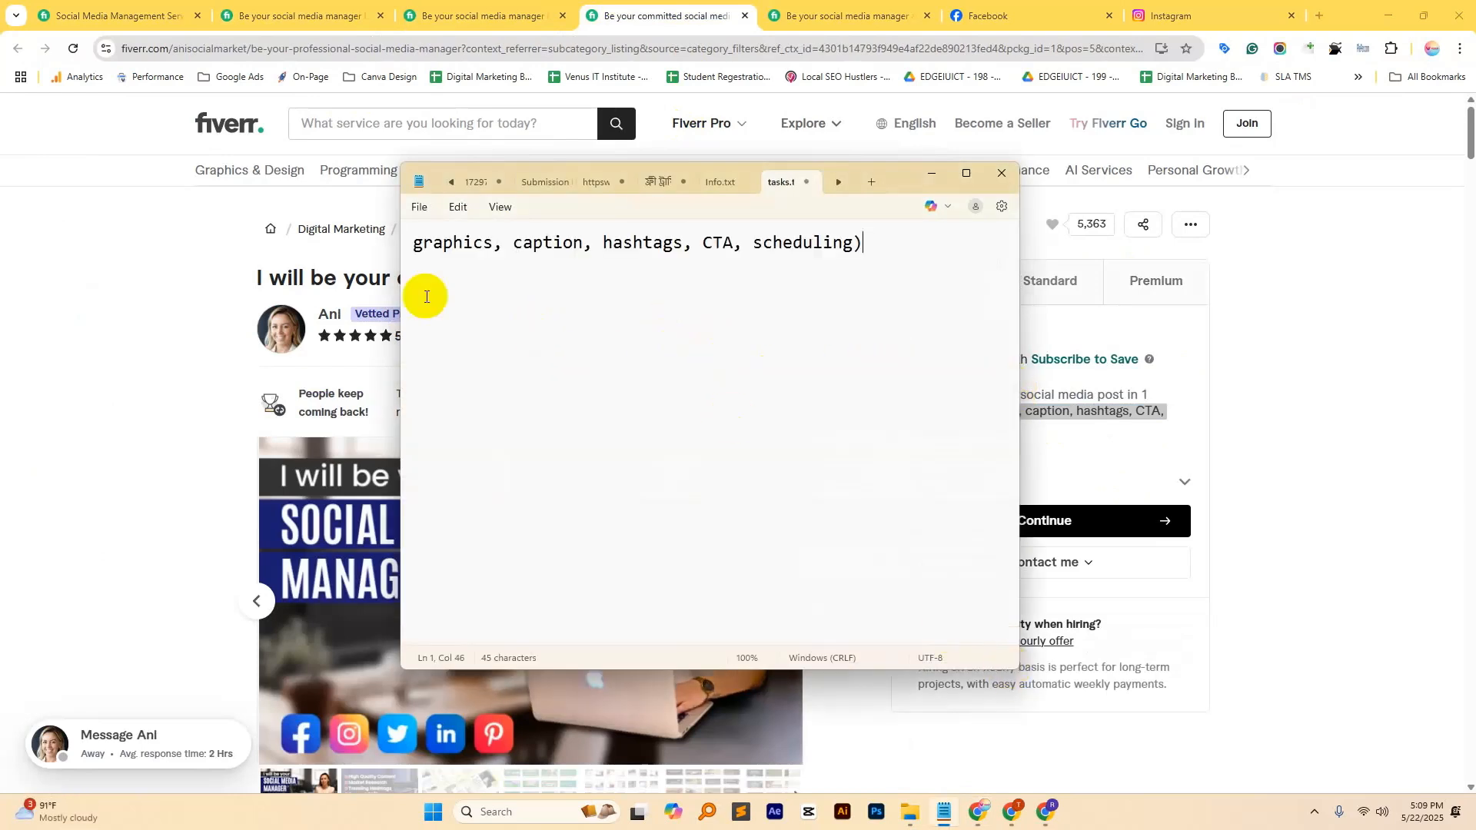
Step: Expand the first item to "graphics item design" and put it on its own line without the comma
left_click(493, 243)
type("item design")
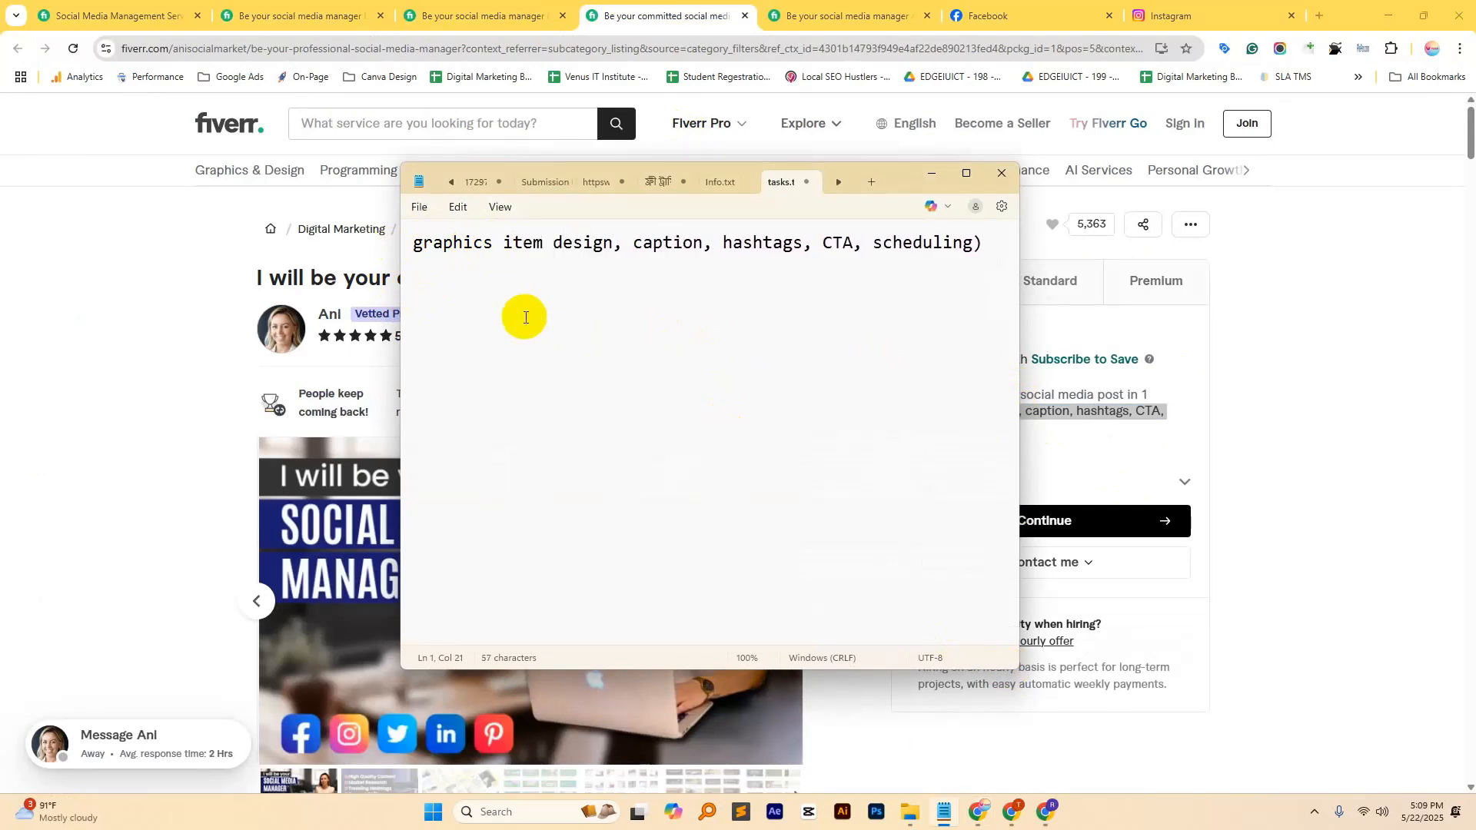
key("Return")
key("Delete")
key("Delete")
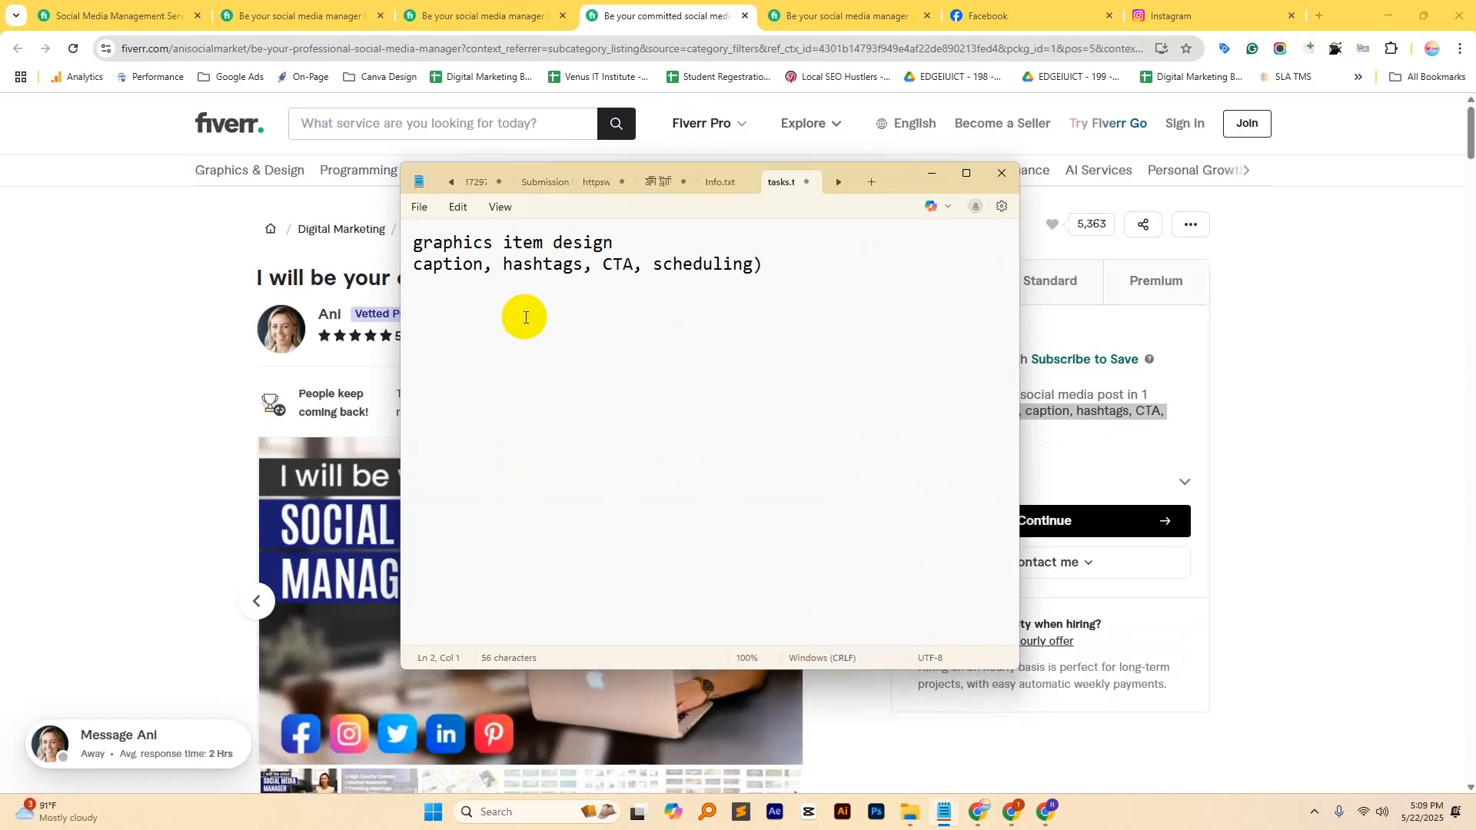
Step: Expand the caption item to "caption generate" and separate it from the hashtags item with a line break
left_click(491, 266)
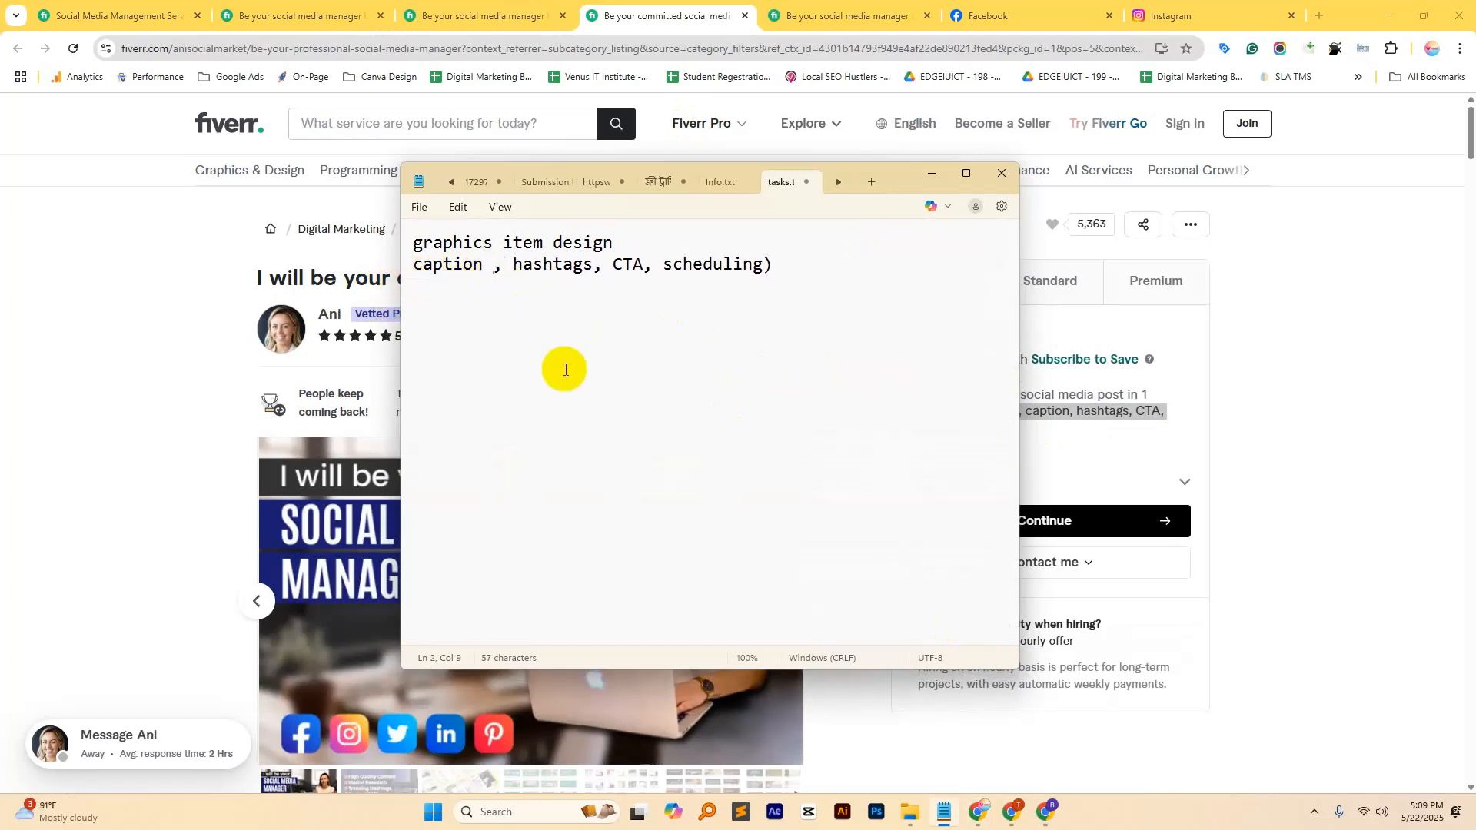
type("generate")
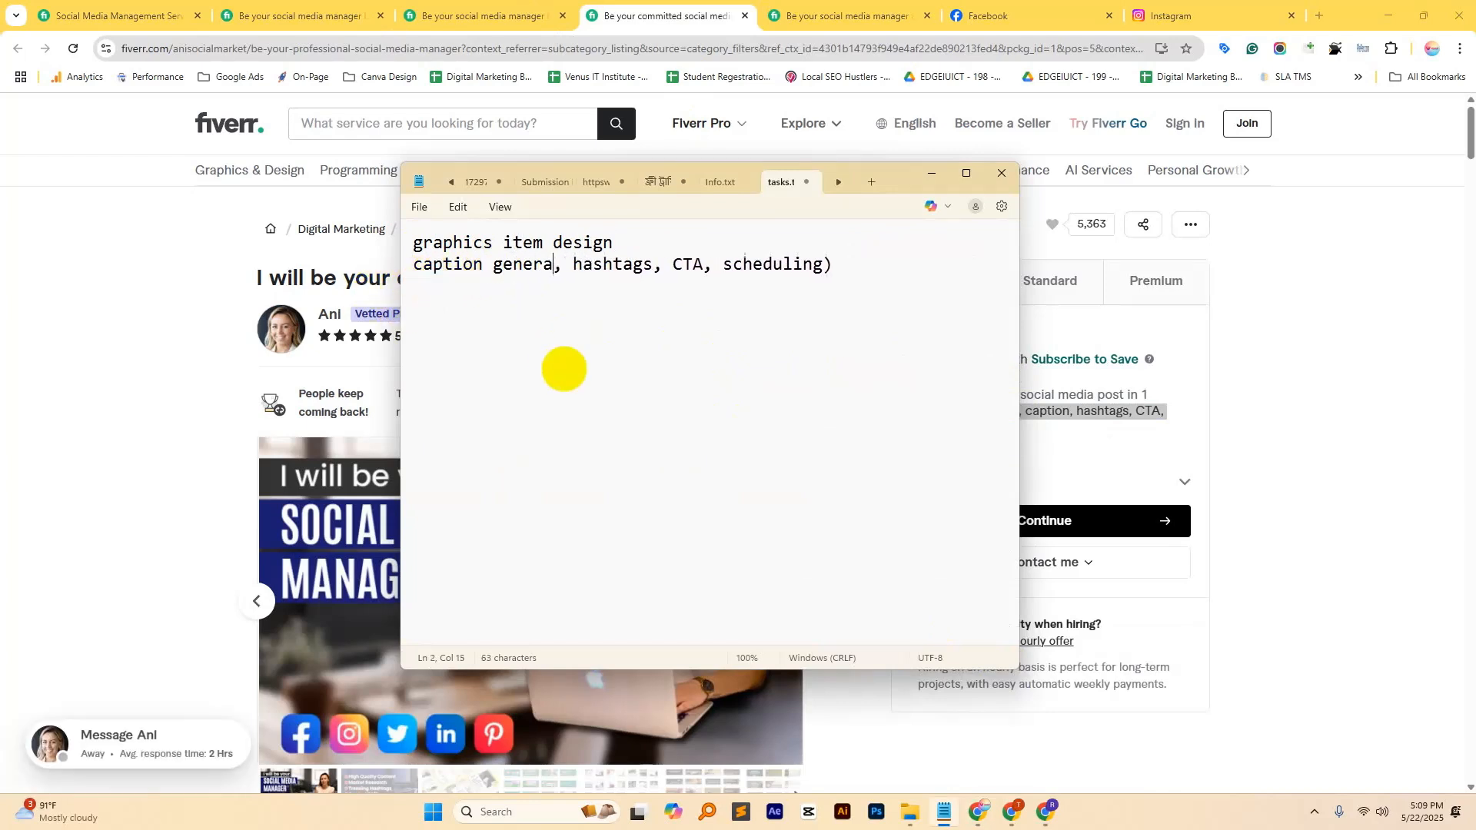
key("Return")
key("Delete")
key("Delete")
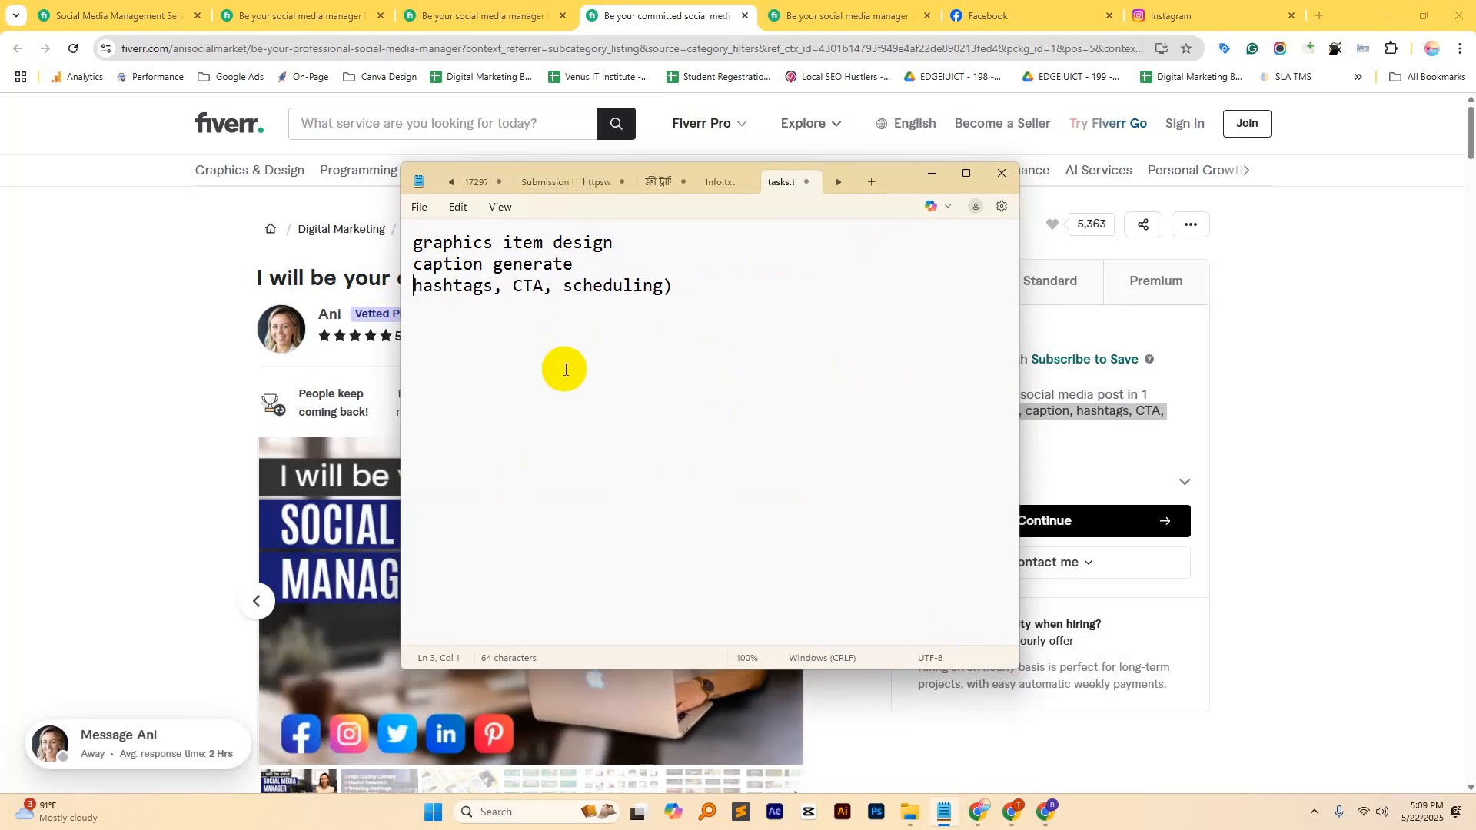
Step: Expand the hashtags item to "hashtags research" and start the CTA item on a new line without a leading space
left_click(501, 286)
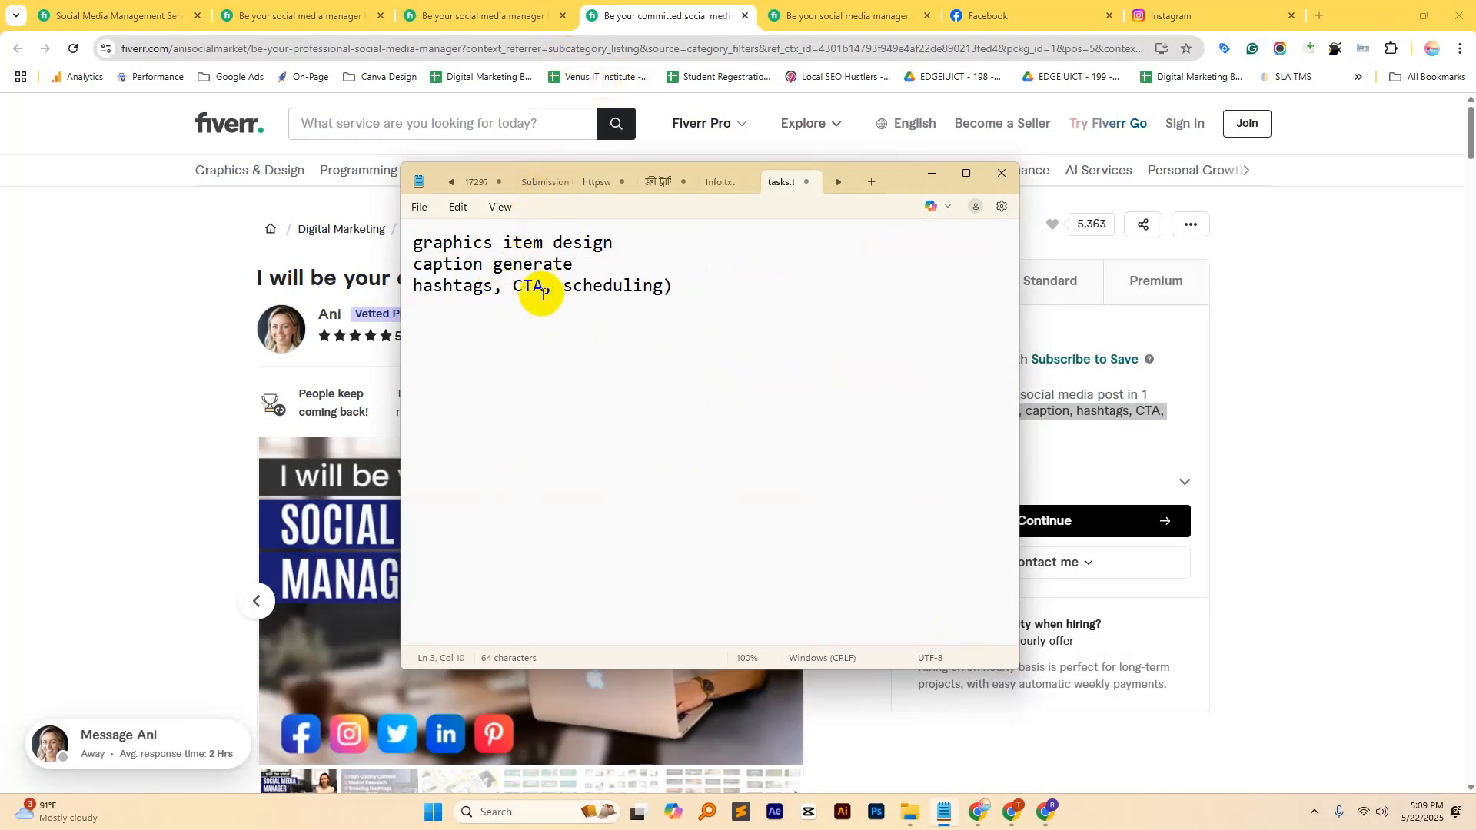
type("research")
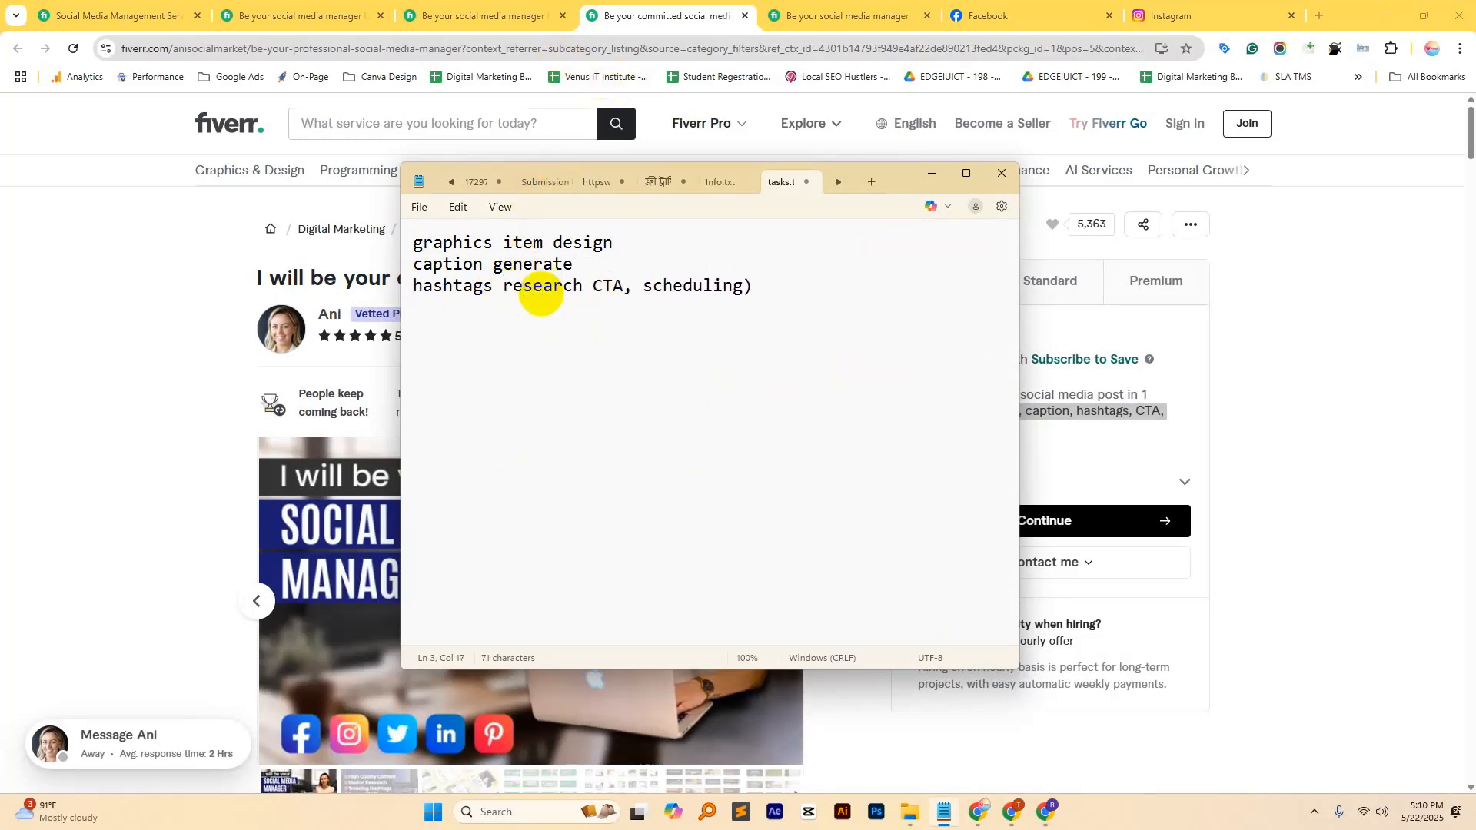
key("Return")
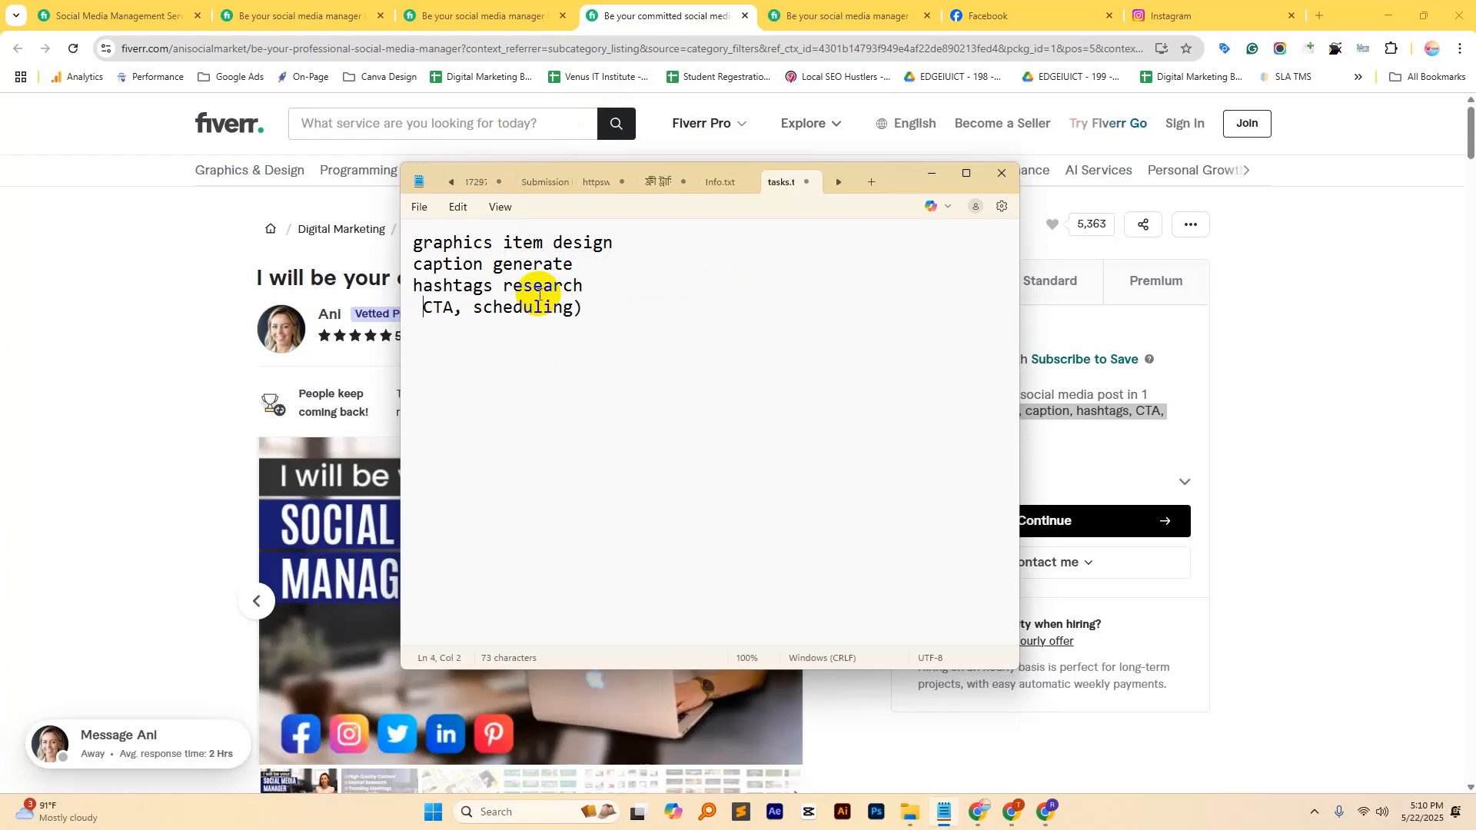
key("BackSpace")
key("BackSpace")
key("Return")
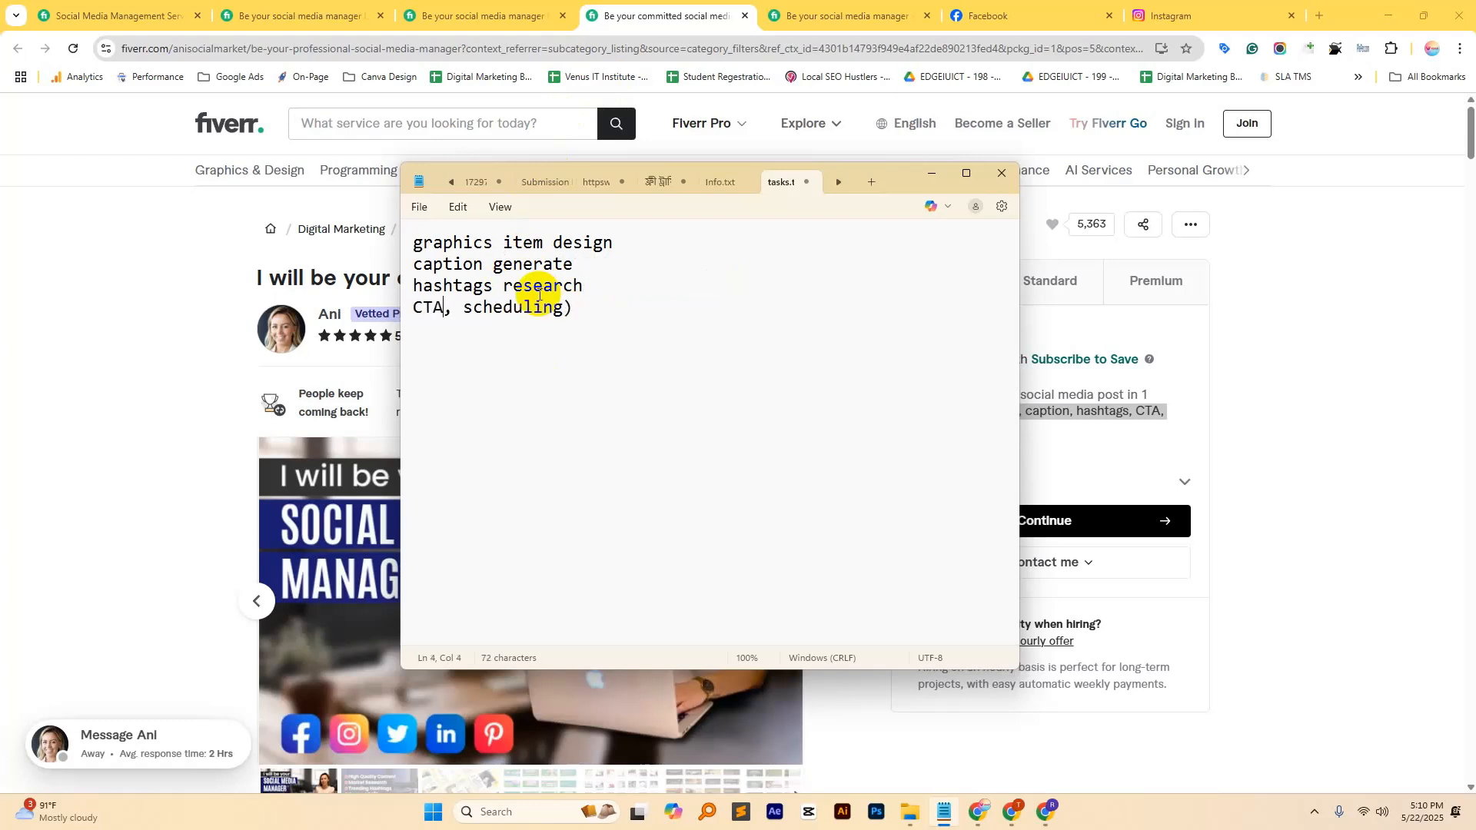
Step: Rewrite the last two items as separate lines "Add CTA" and "Post scheduling", removing the closing bracket
type("Add")
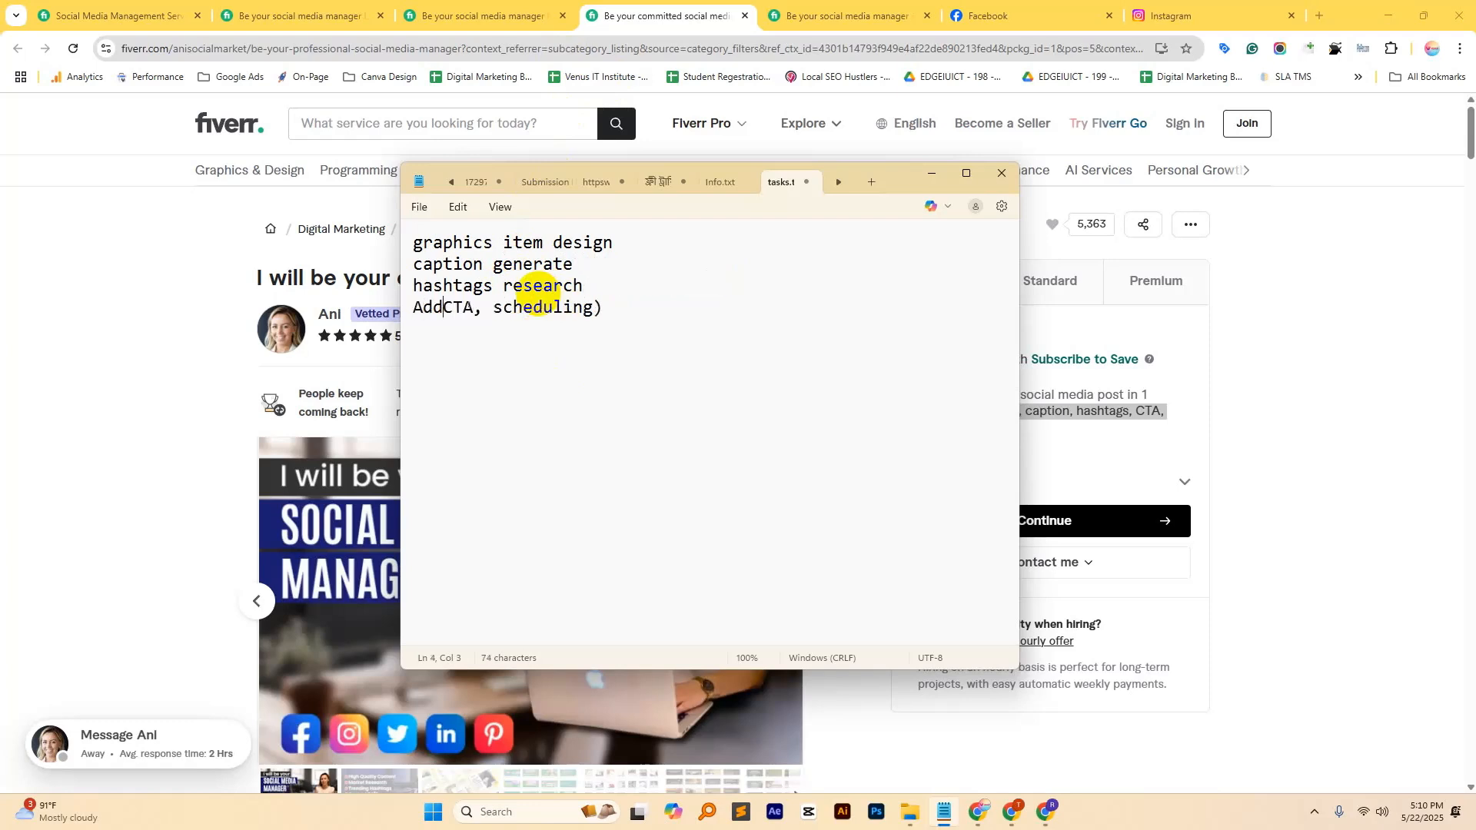
key("Delete")
key("Return")
key("Delete")
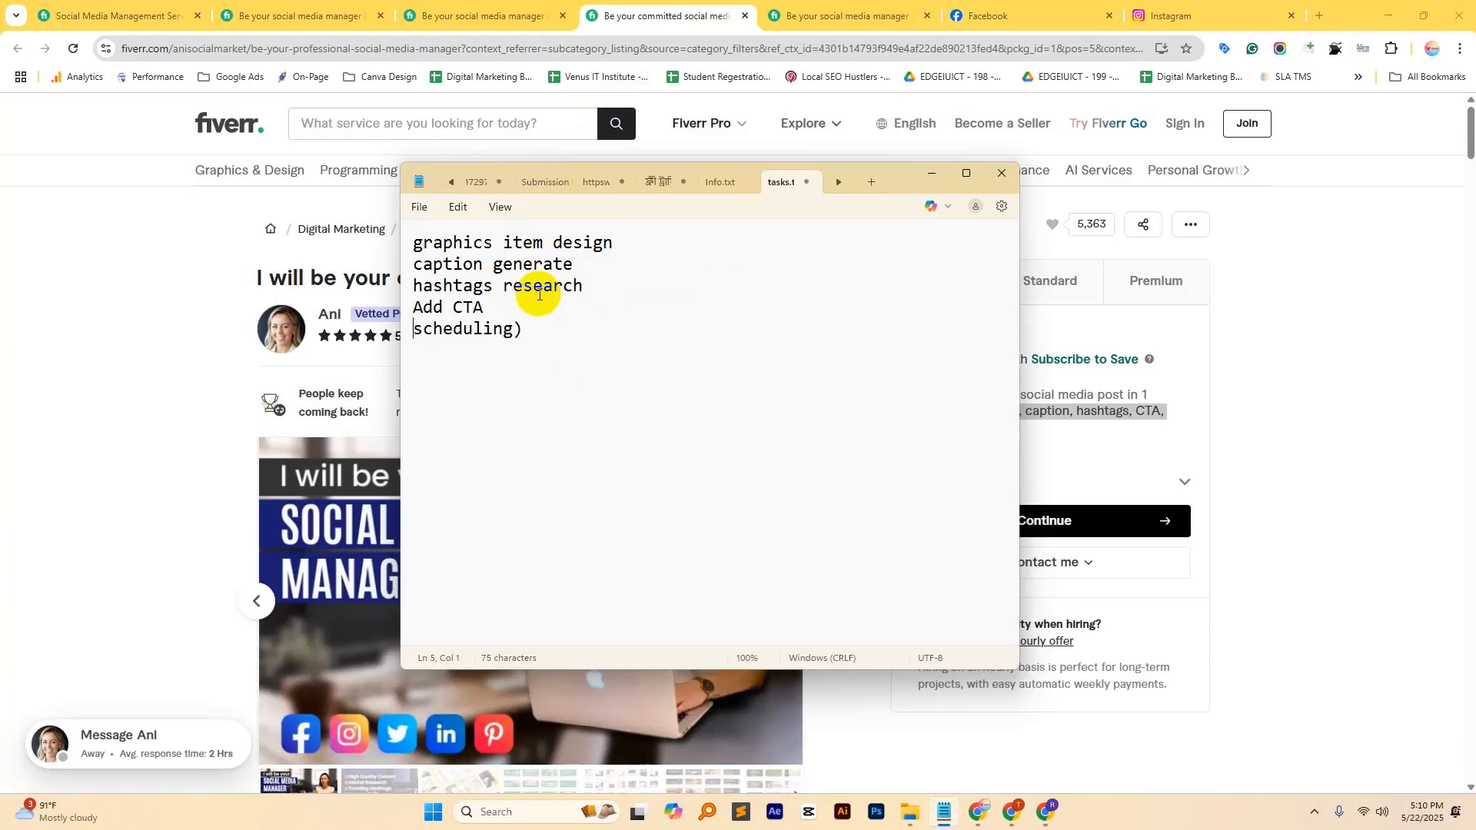
type("Post")
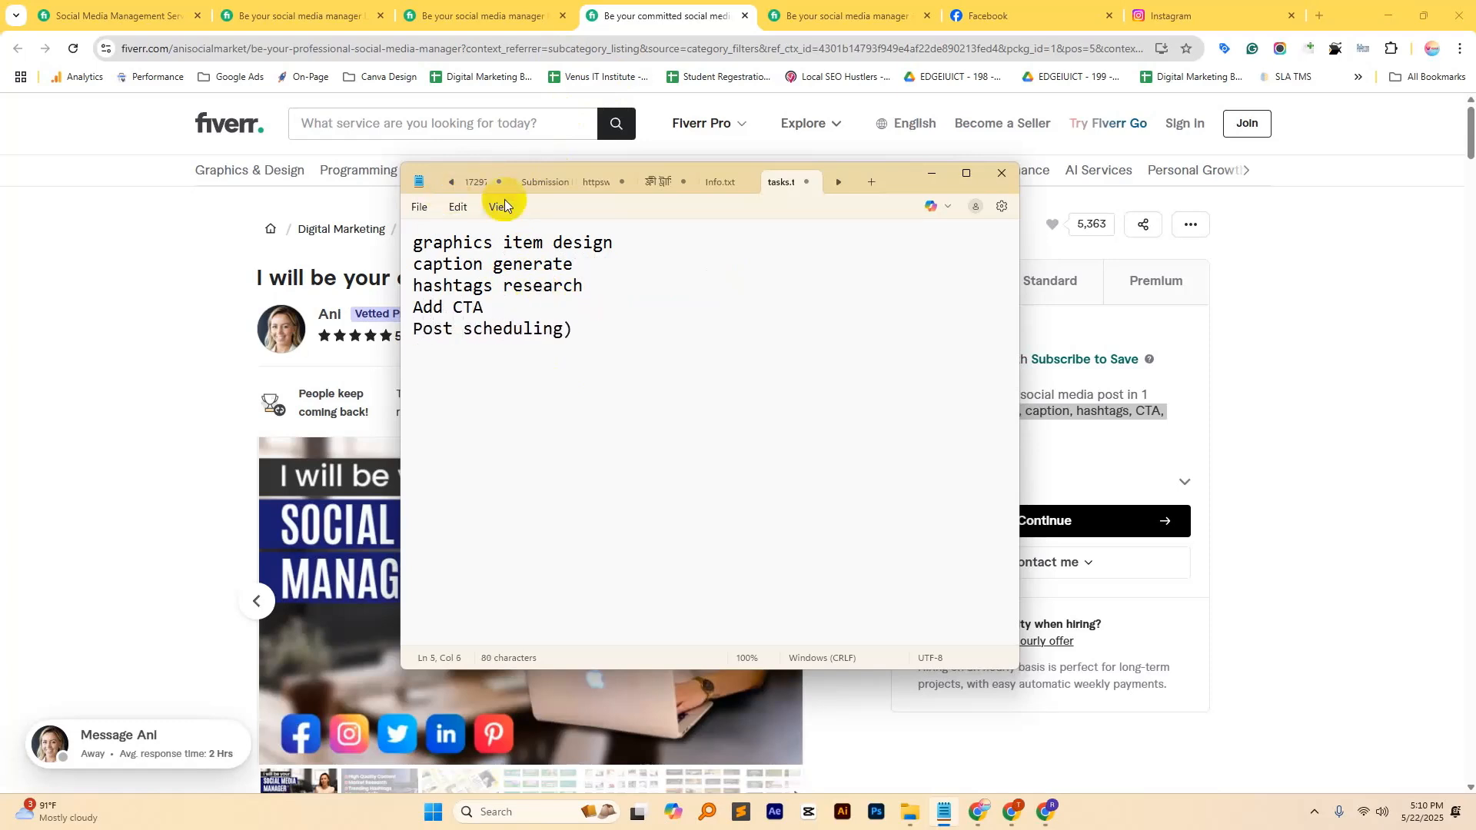
left_click(582, 330)
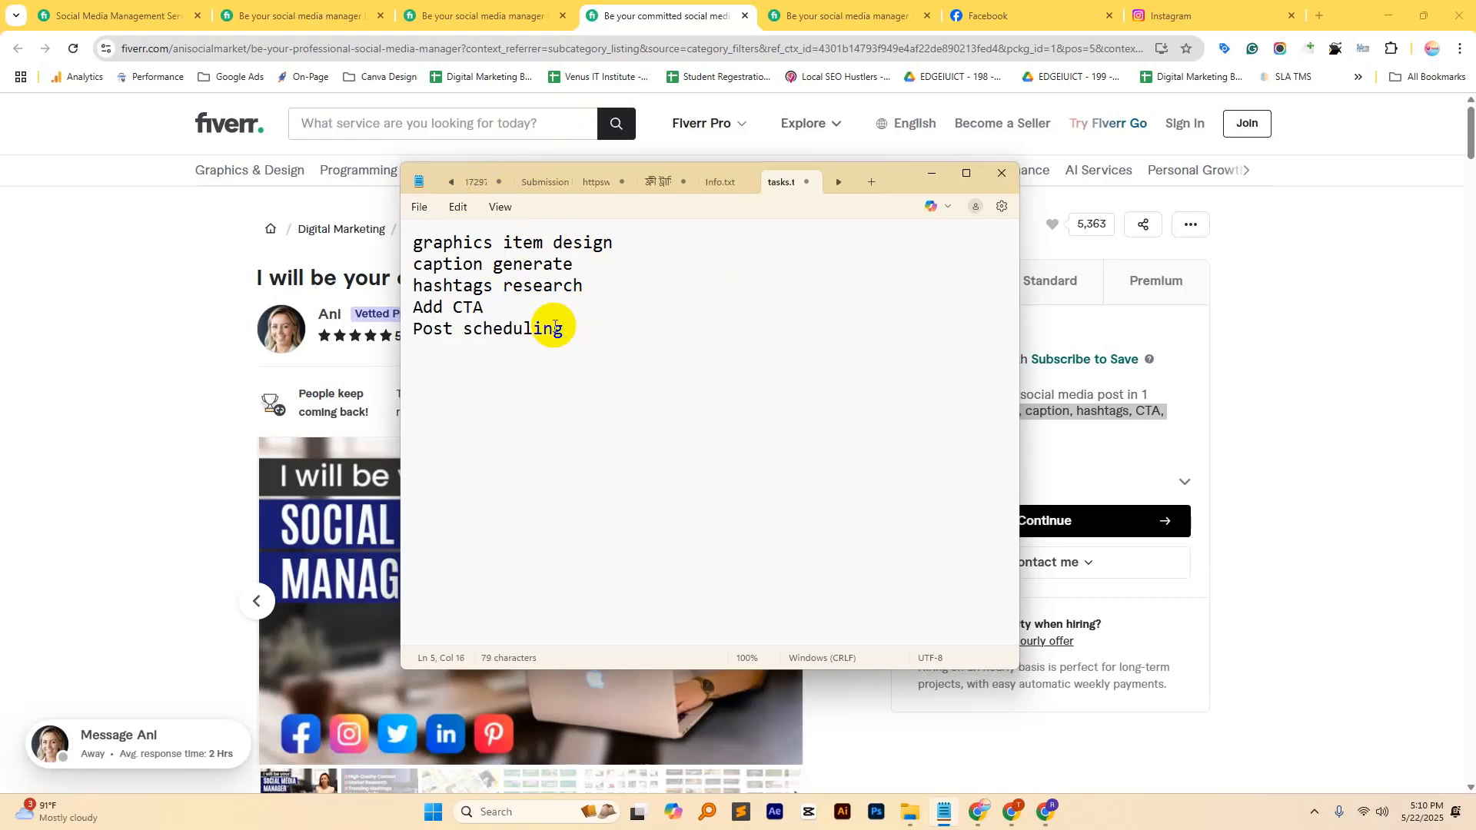
Step: Copy "Reels" from the content creator gig's Premium package, add the lines "Create Reels" and "Create Video" to tasks.txt, and save it
left_click(820, 12)
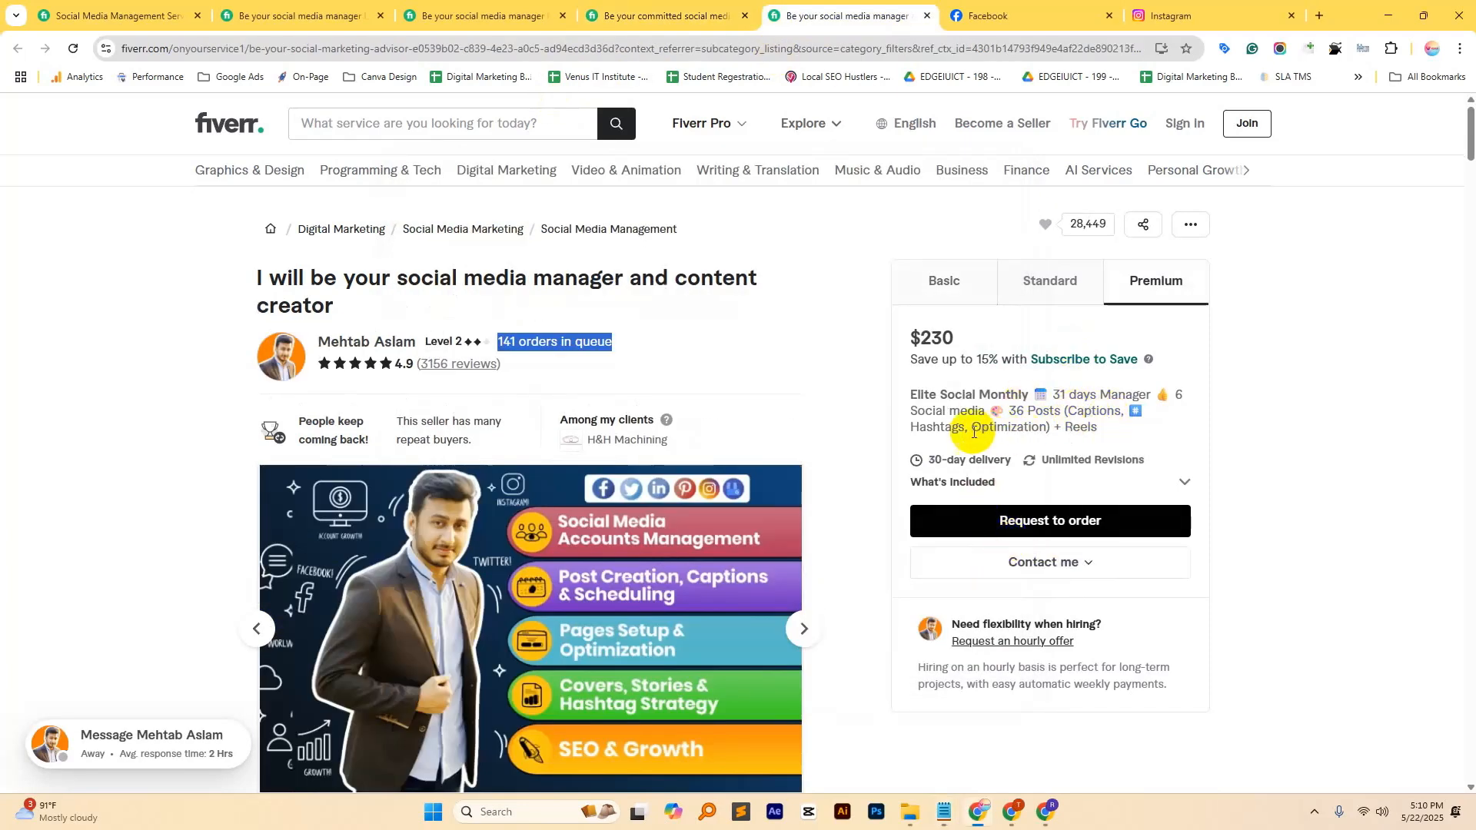
left_click(1071, 428)
double_click(1071, 428)
key("ctrl+c")
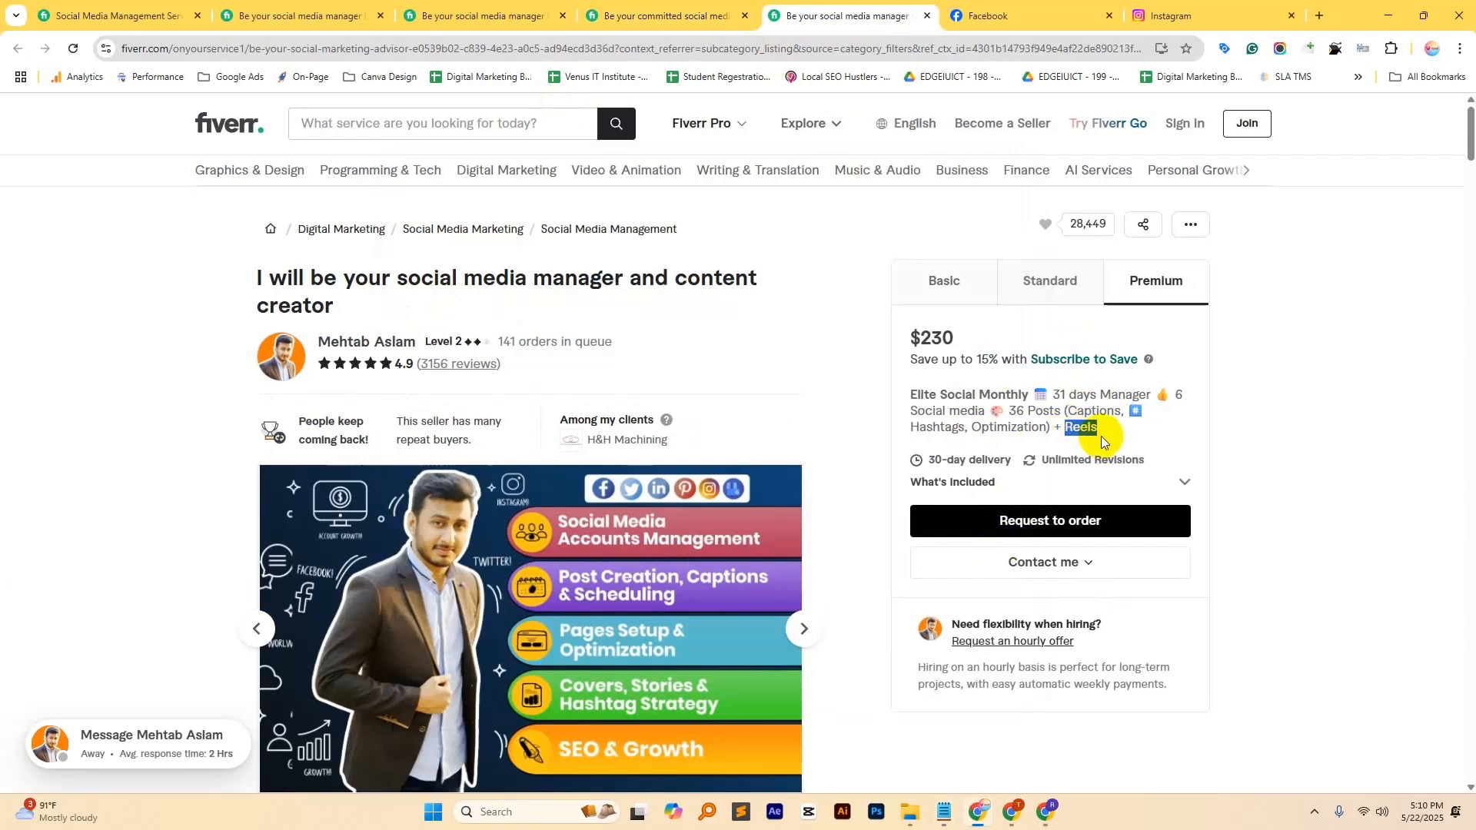
key("alt+Tab")
type("Cr")
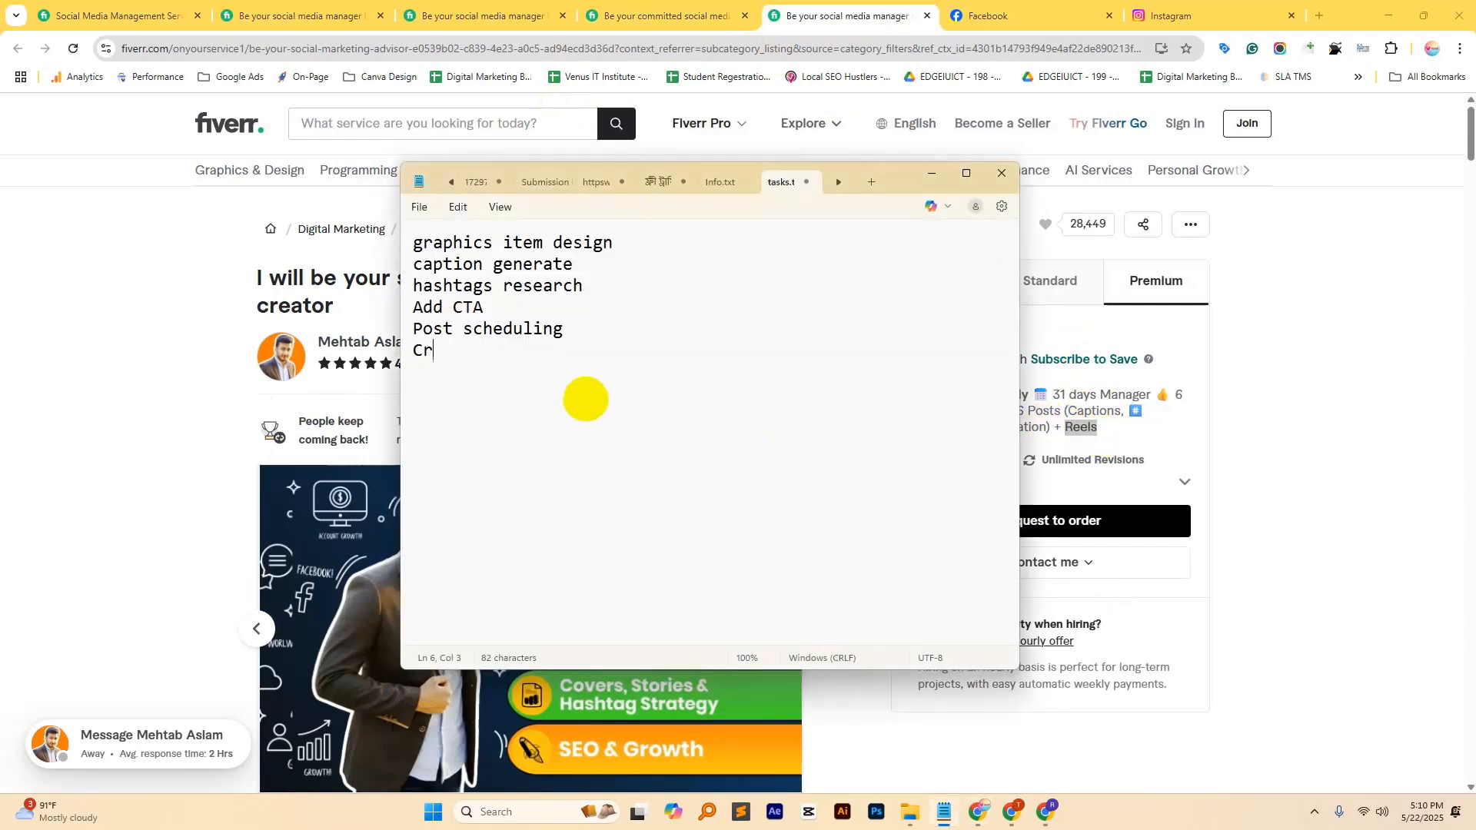
type("eate")
key("ctrl+v")
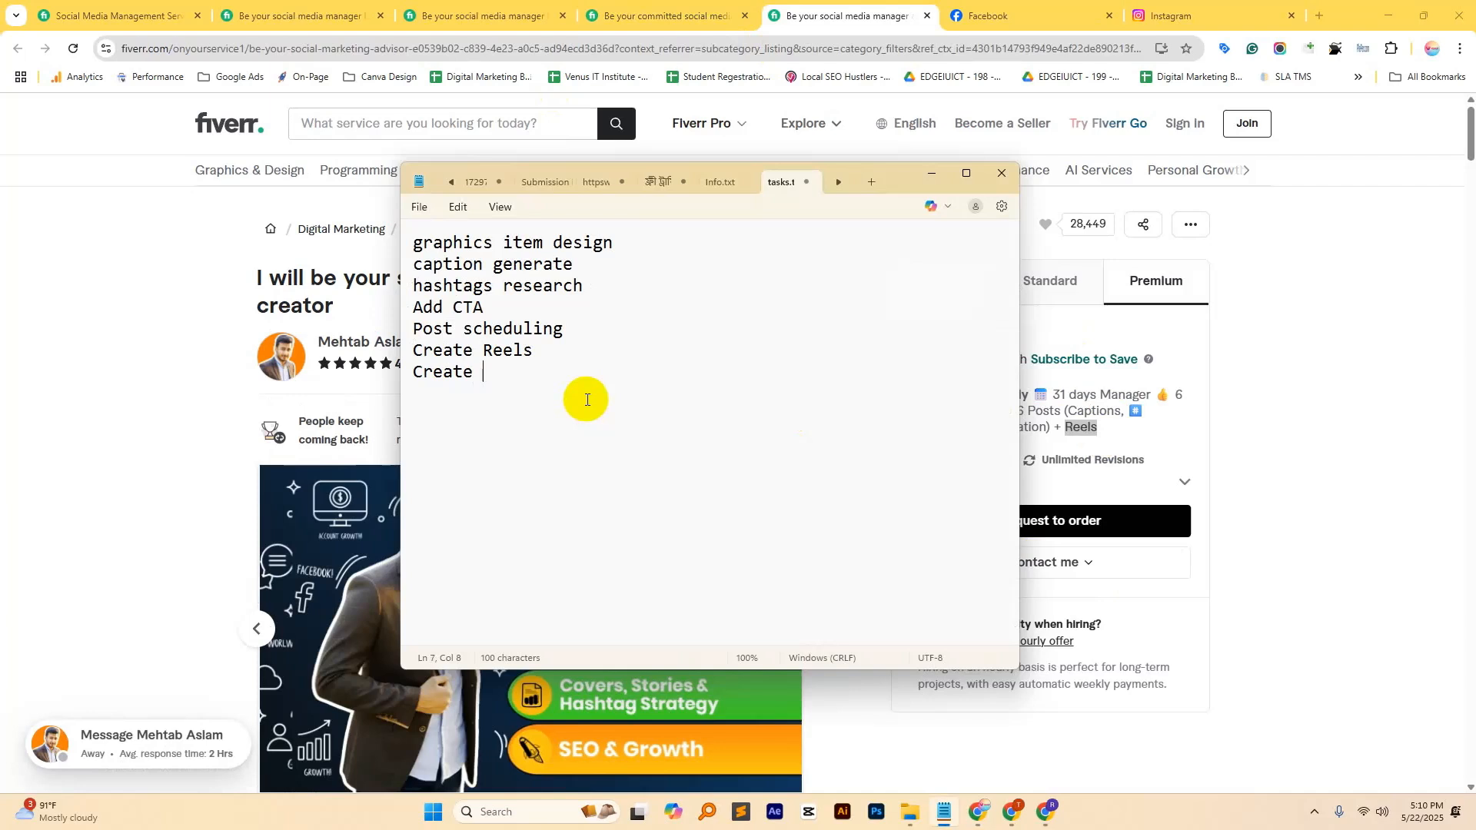
type("ideo")
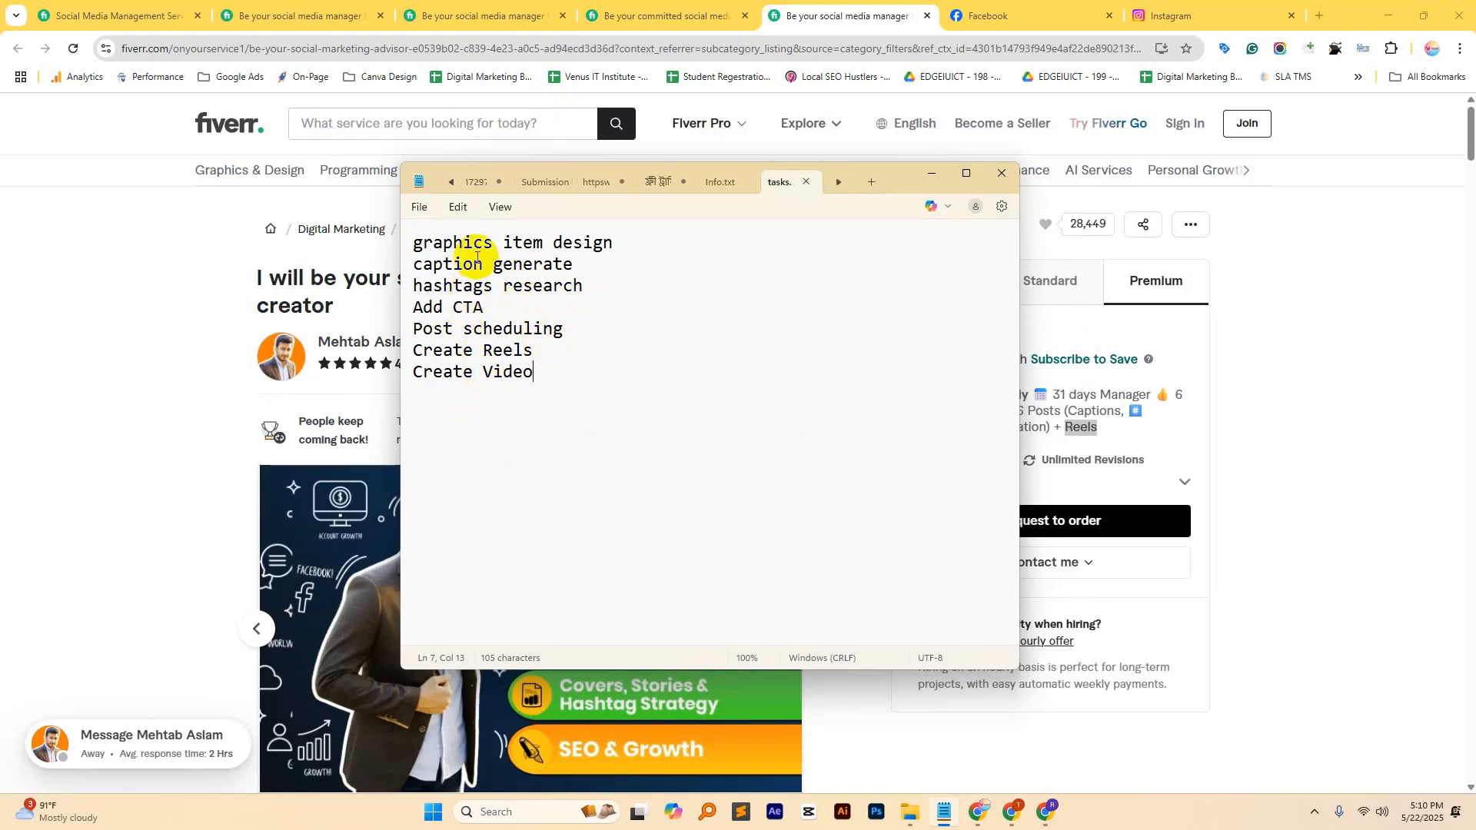
Step: Check two other gigs' Premium packages against the task list, highlighting scheduling in the SOCIAL MEDIA BOOSTER 3.0 description, and return to tasks.txt
left_click(494, 11)
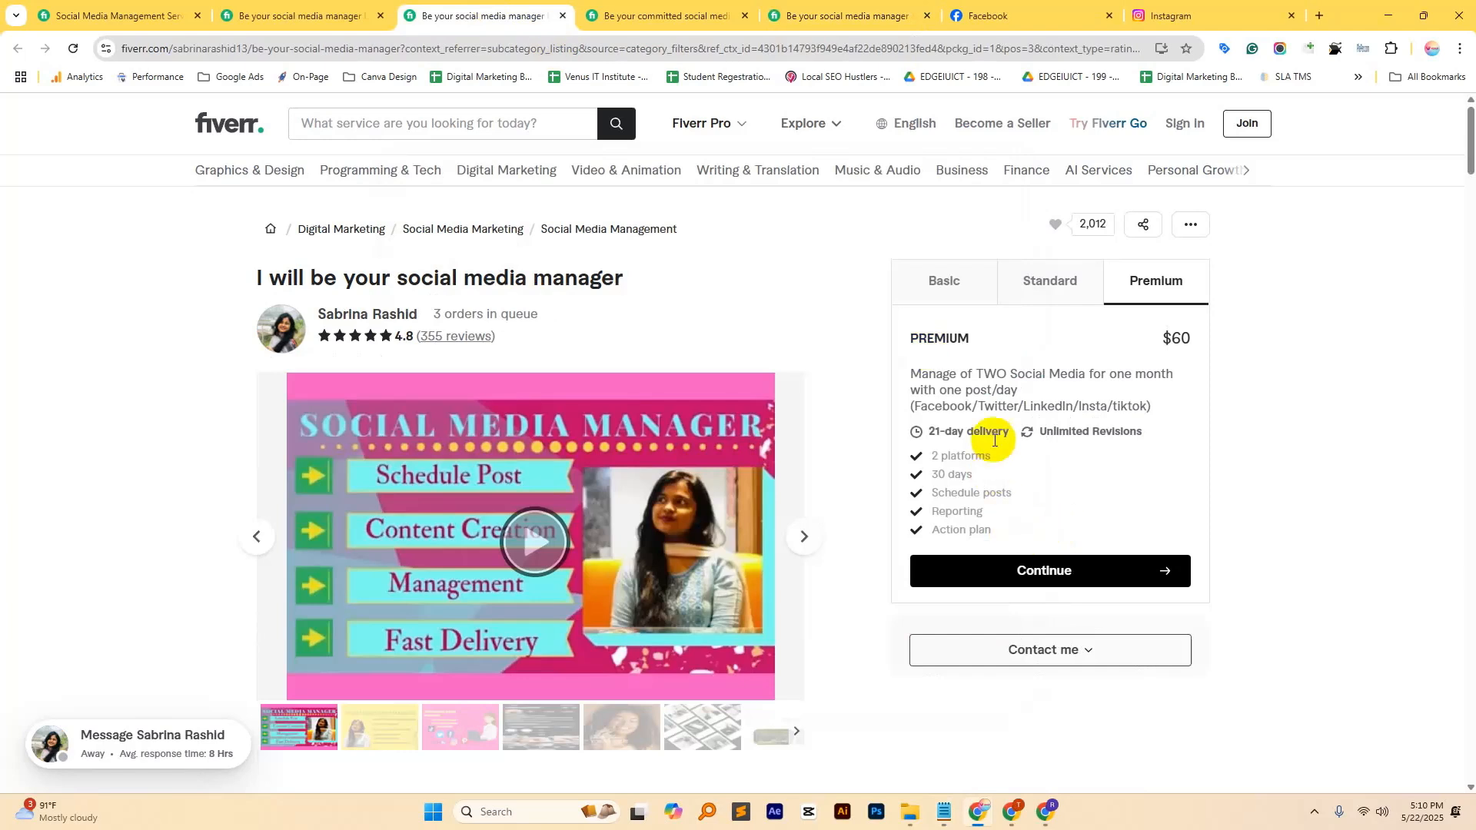
key("ctrl+shift+Tab")
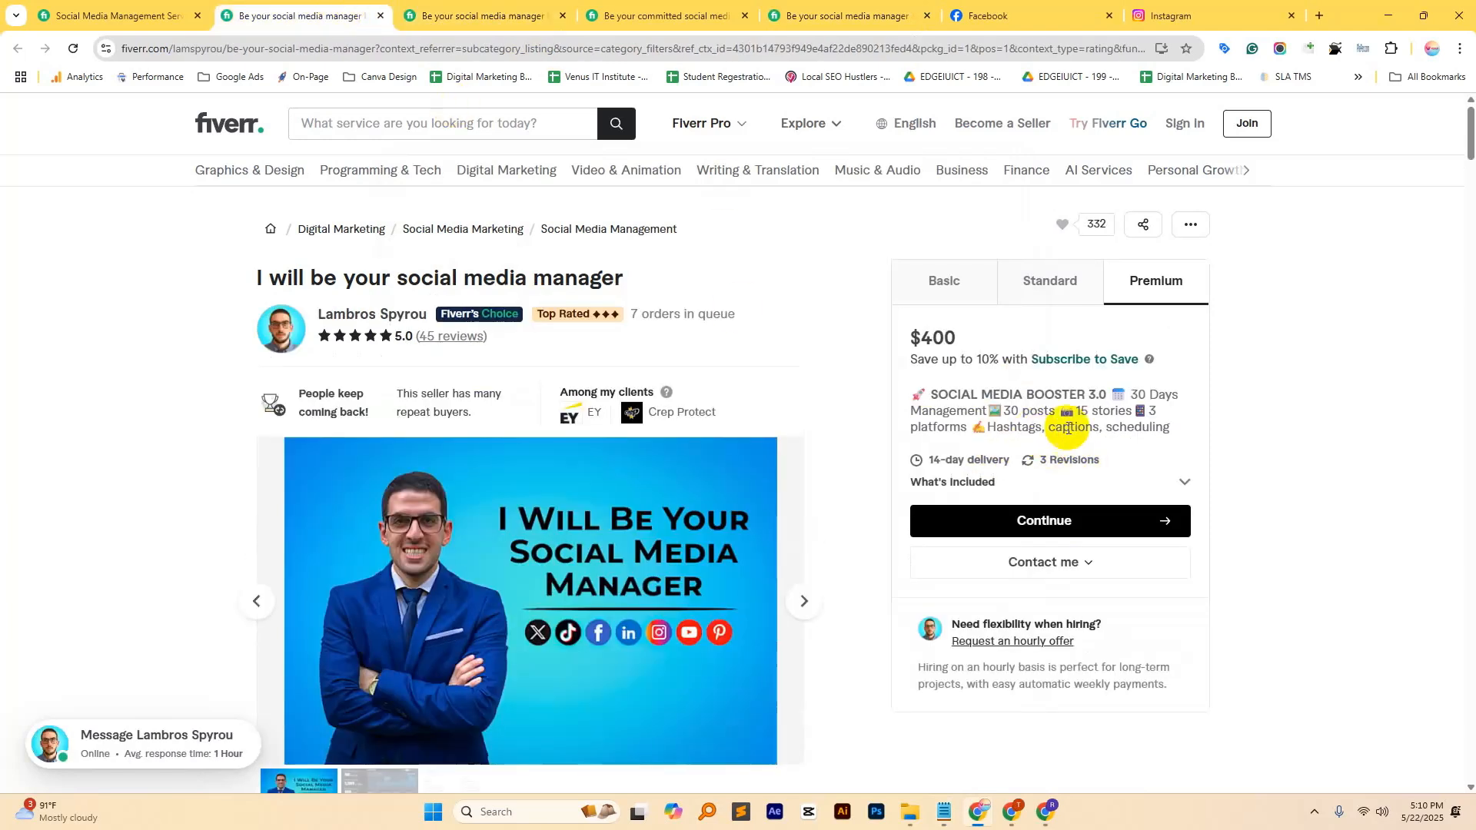
double_click(1127, 427)
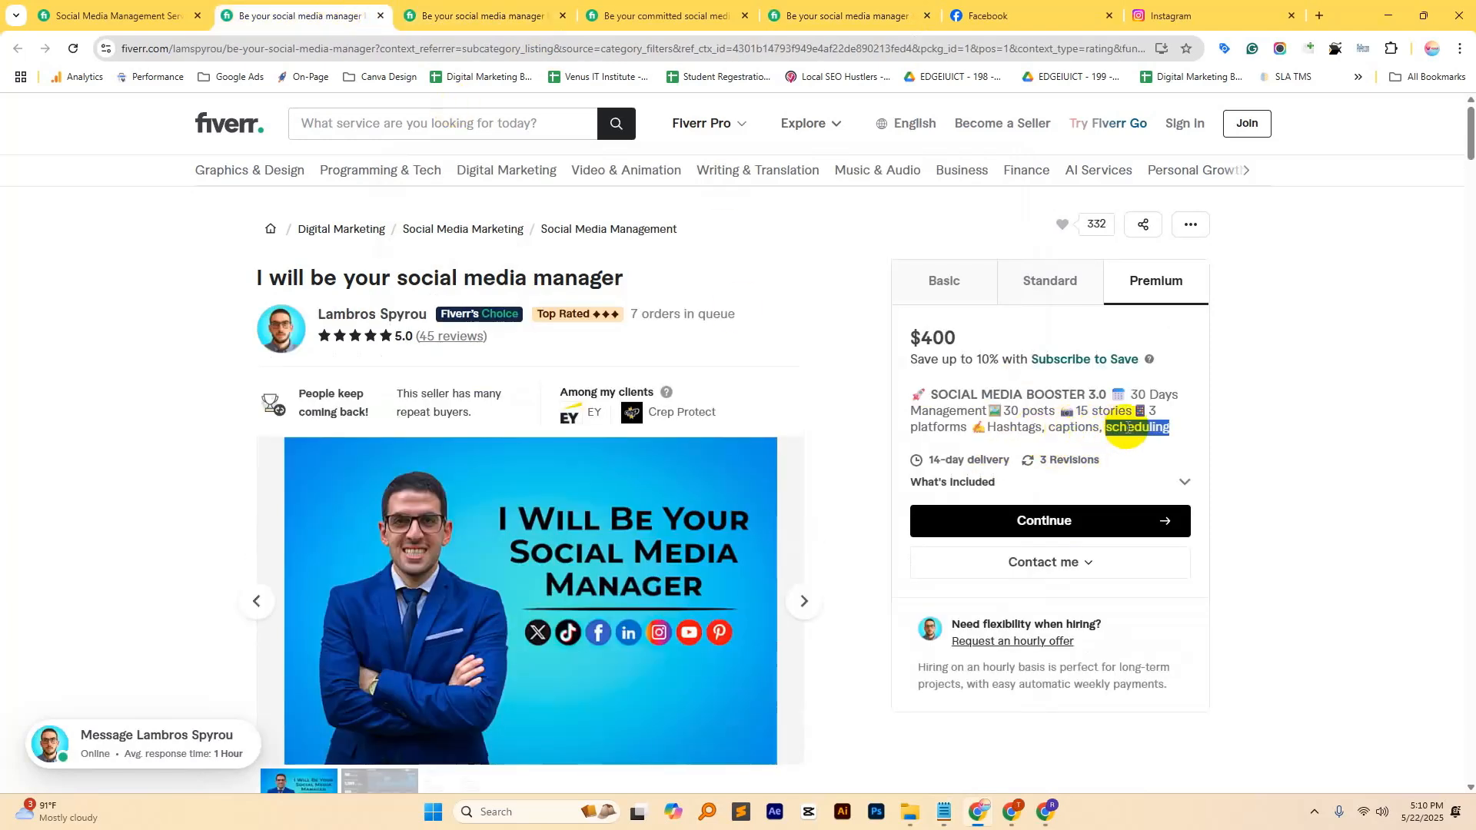
left_click(948, 815)
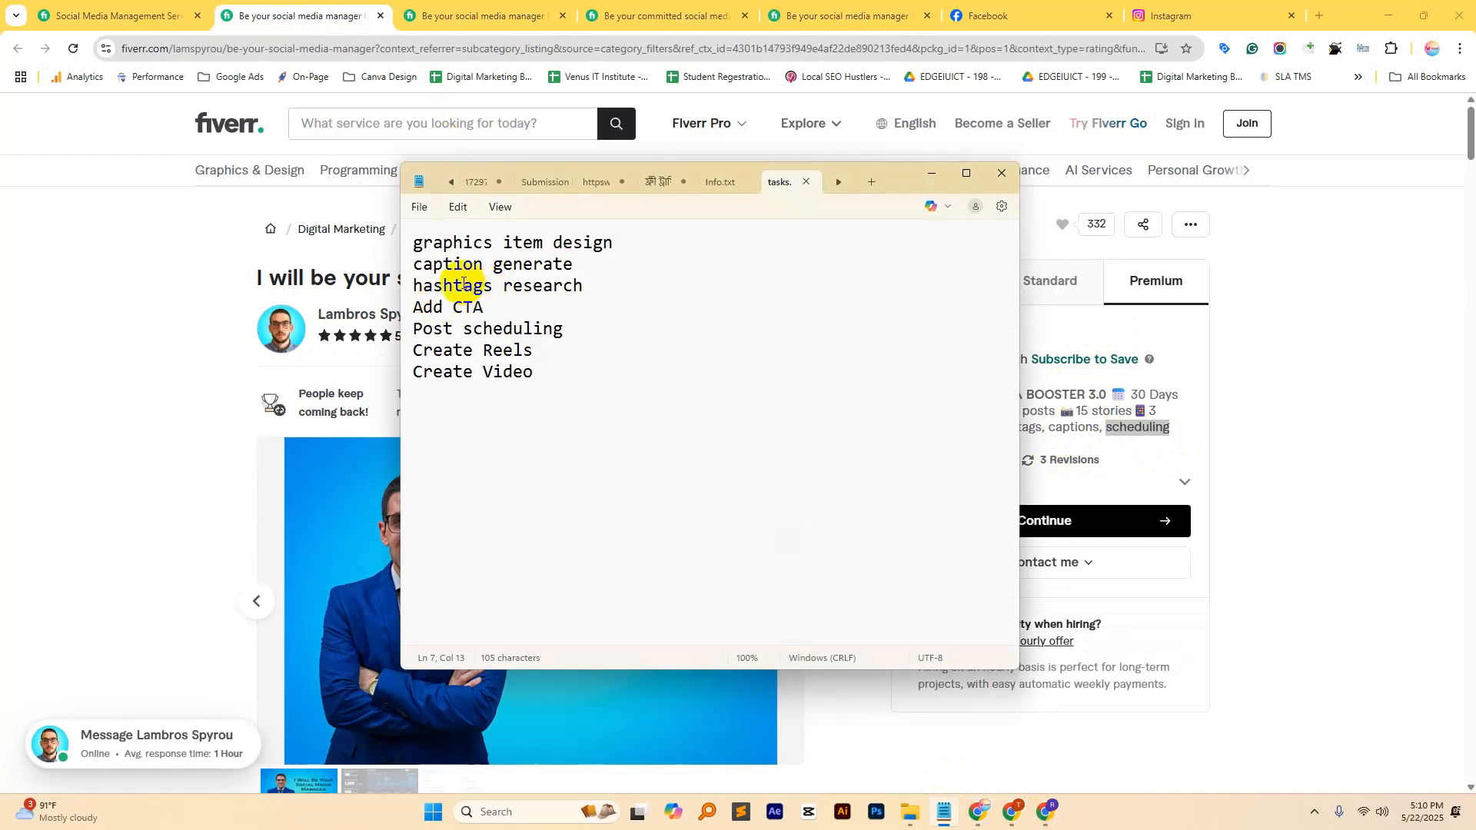
Step: Highlight "Post scheduling" in tasks.txt, followed by the entire task list
left_click_drag(607, 330, 406, 334)
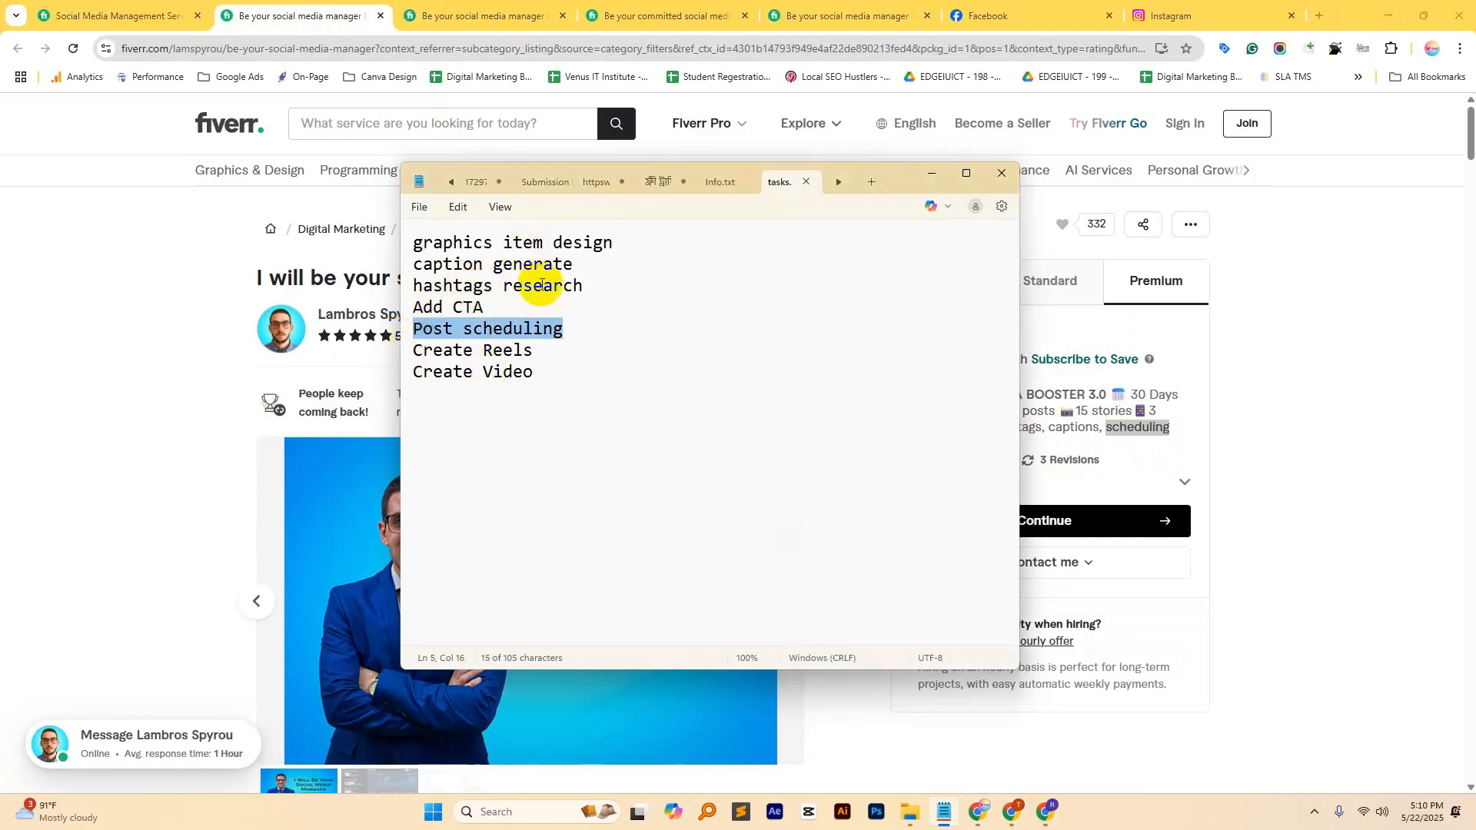
left_click_drag(402, 238, 398, 388)
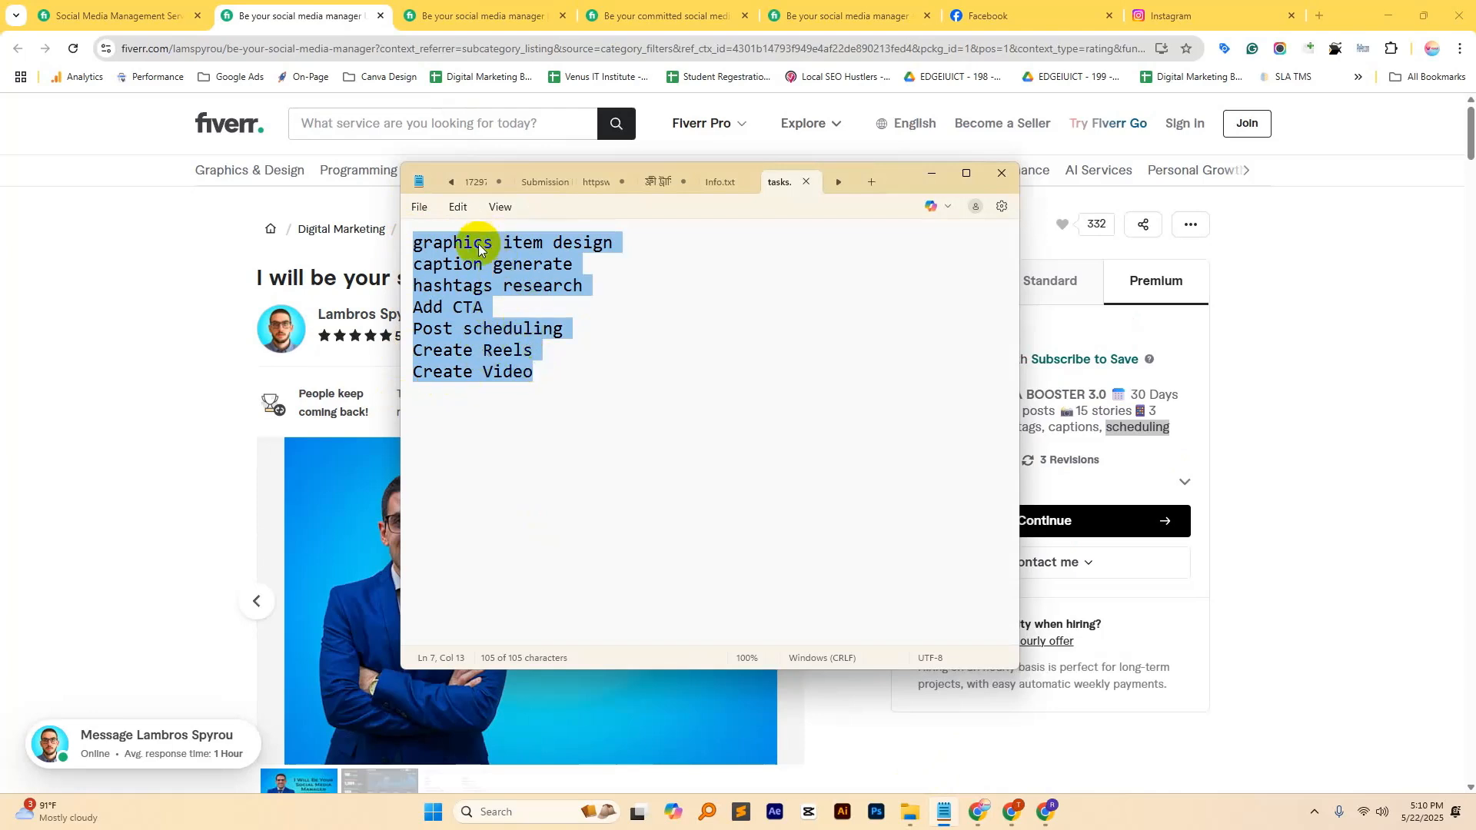
Step: Go to Facebook, switch to the Hitech Agro profile, and open its page
left_click(992, 16)
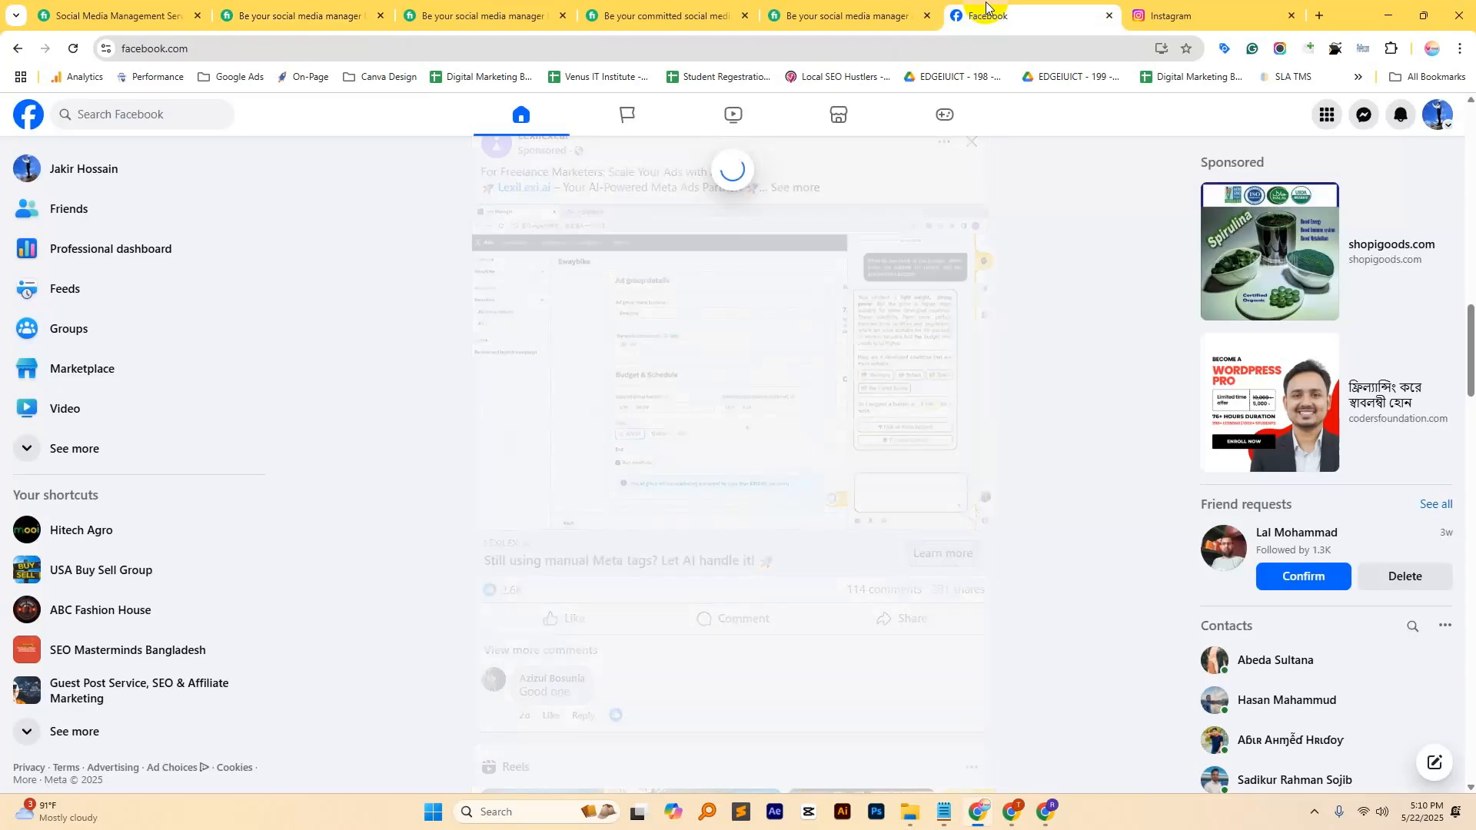
left_click(1436, 115)
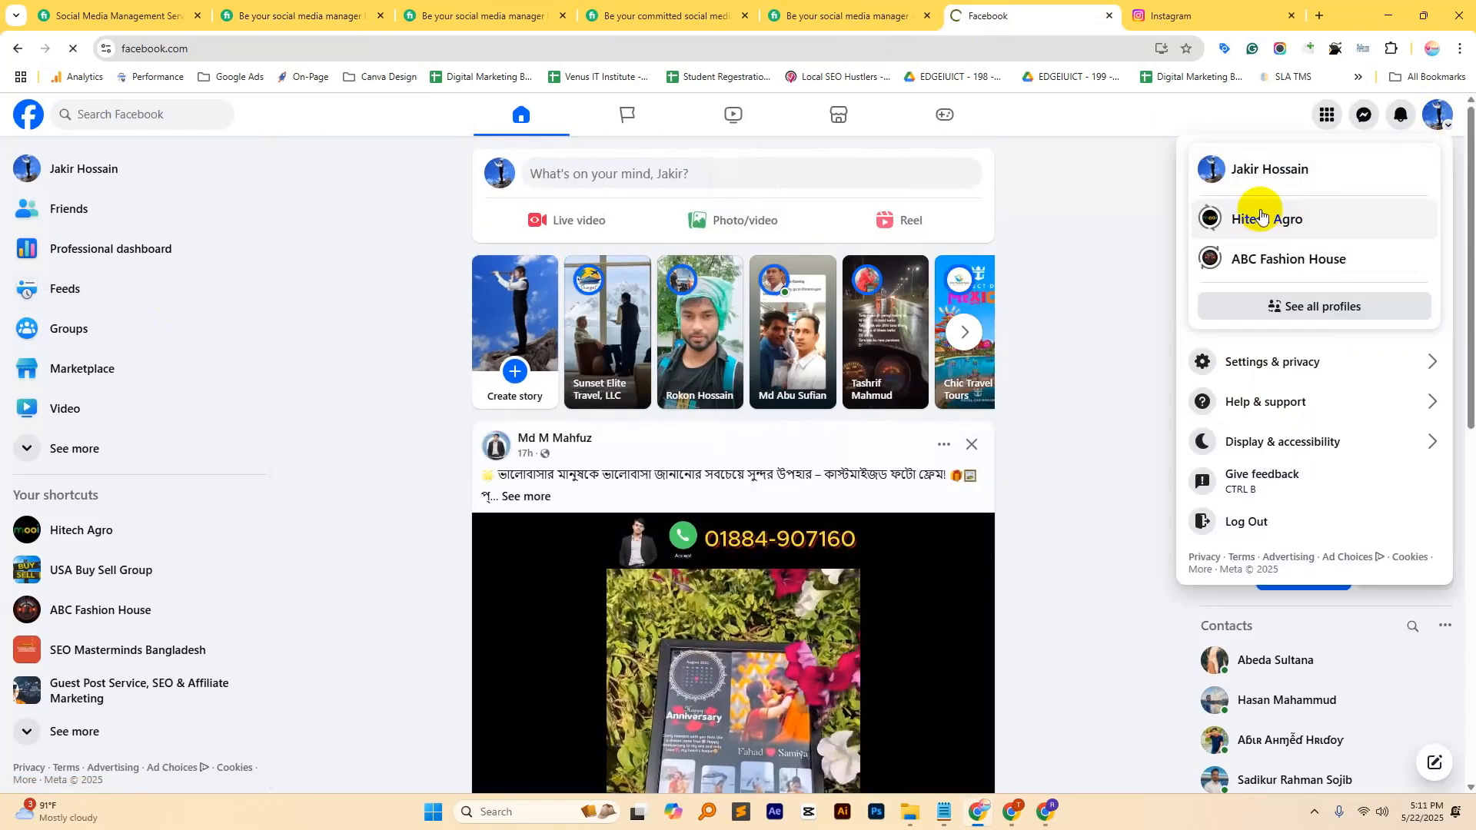
left_click(1261, 217)
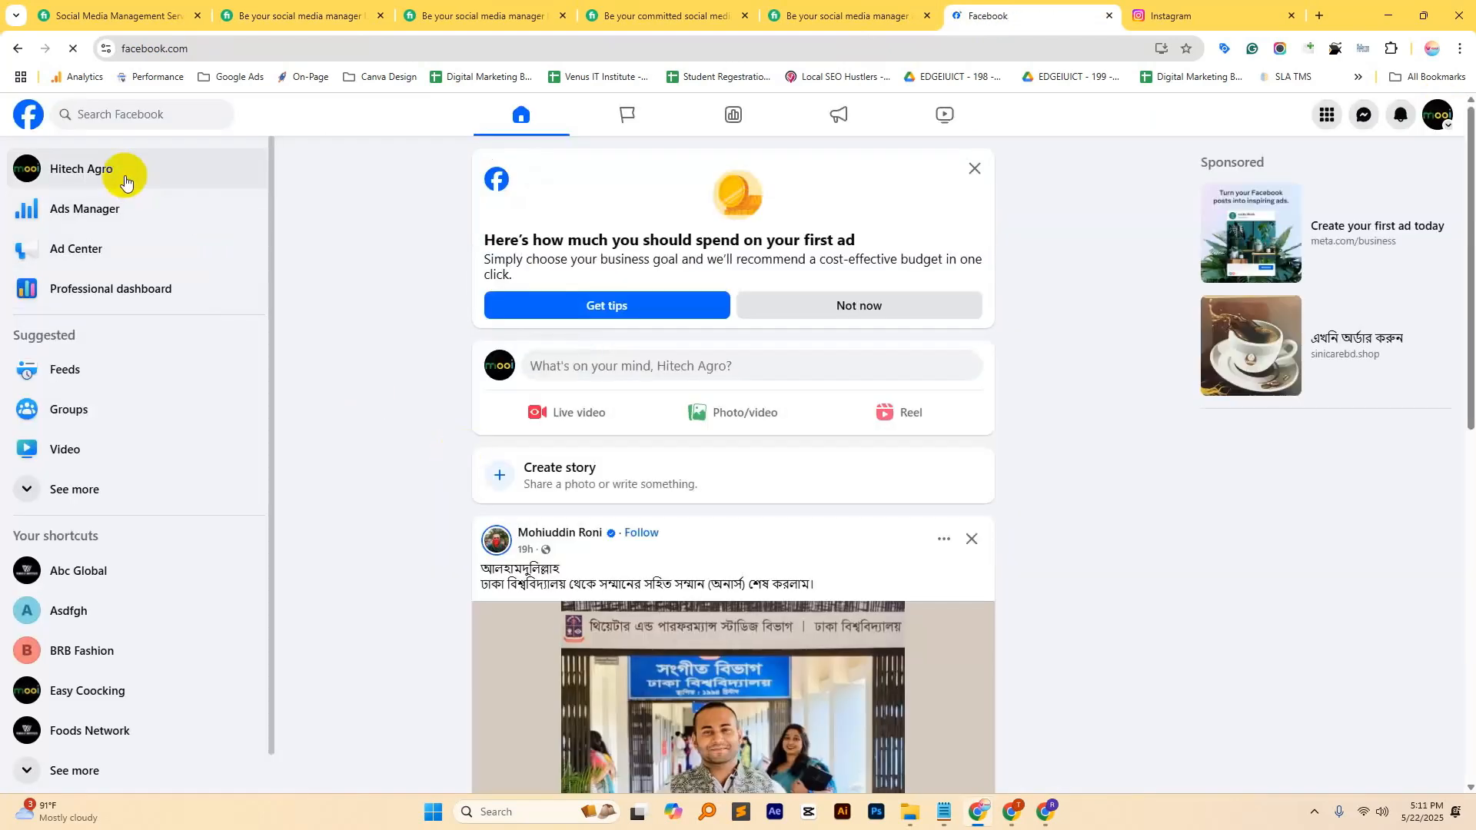
left_click(125, 176)
Step: Look over the Hitech Agro page's posts and intro details, and highlight the page name
scroll(737, 500, "down", 6)
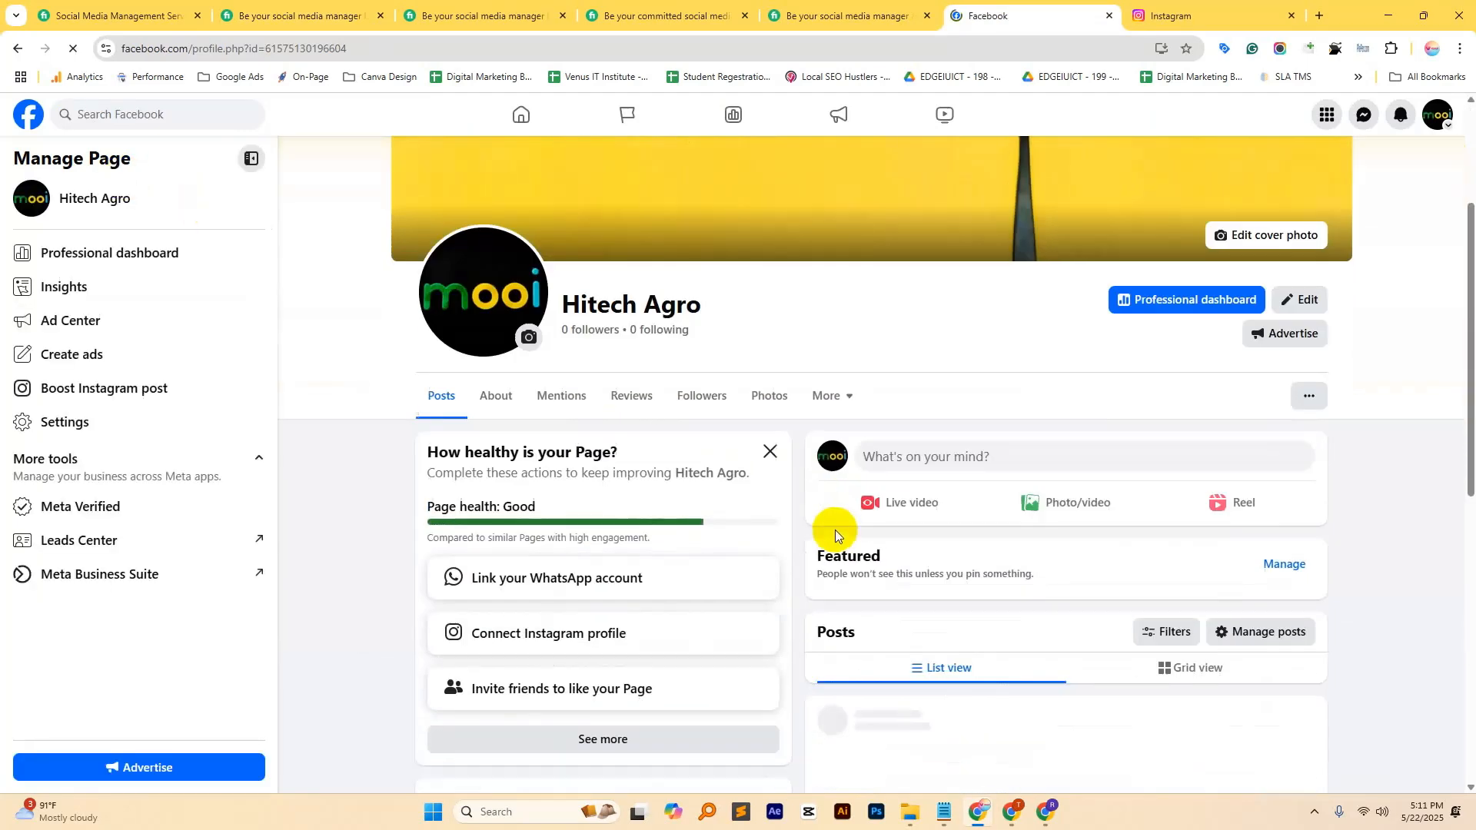
scroll(1116, 537, "down", 6)
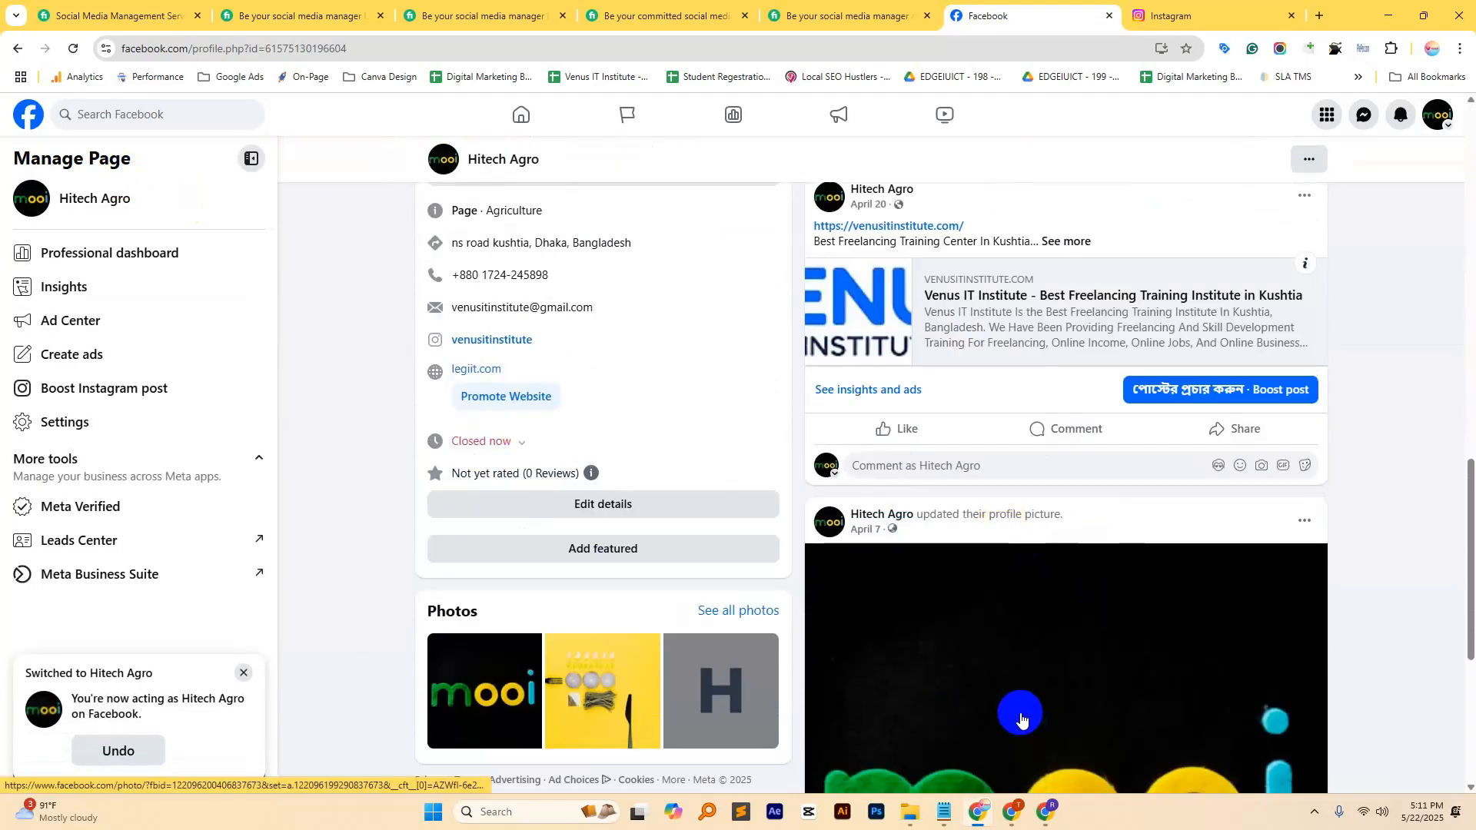
scroll(1023, 711, "up", 5)
scroll(884, 616, "up", 4)
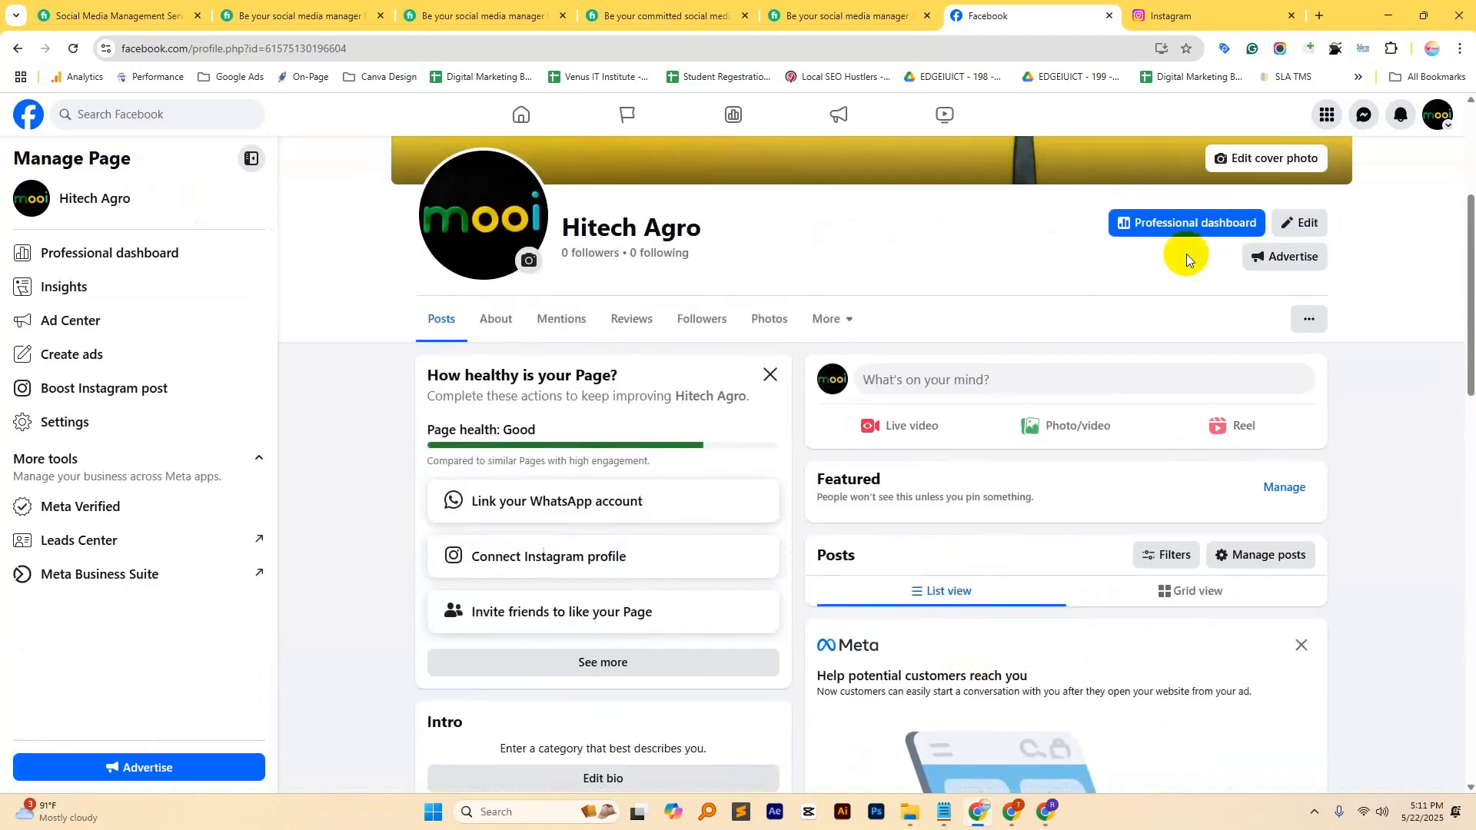
scroll(1153, 323, "up", 2)
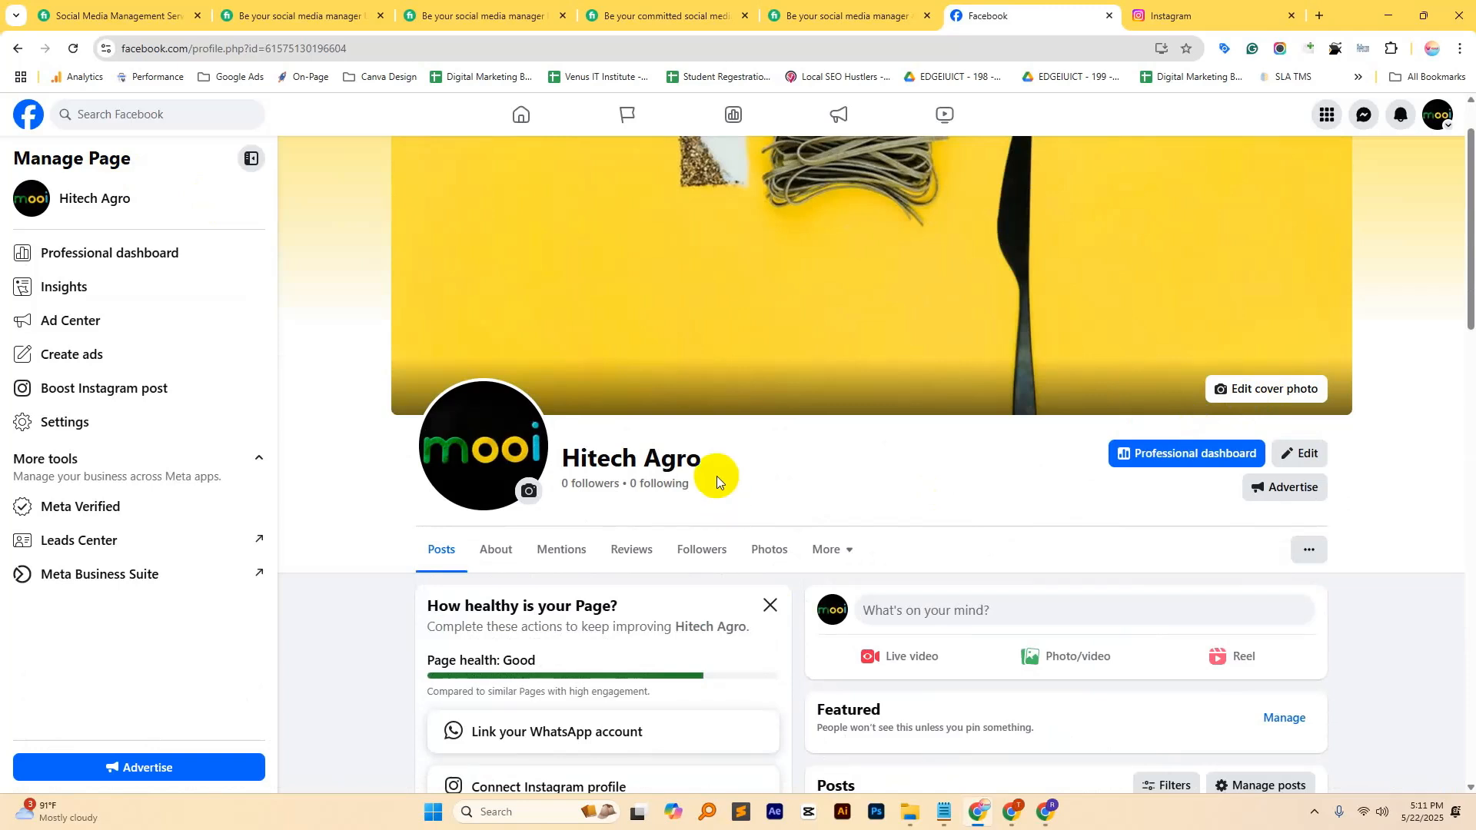
left_click_drag(557, 460, 717, 463)
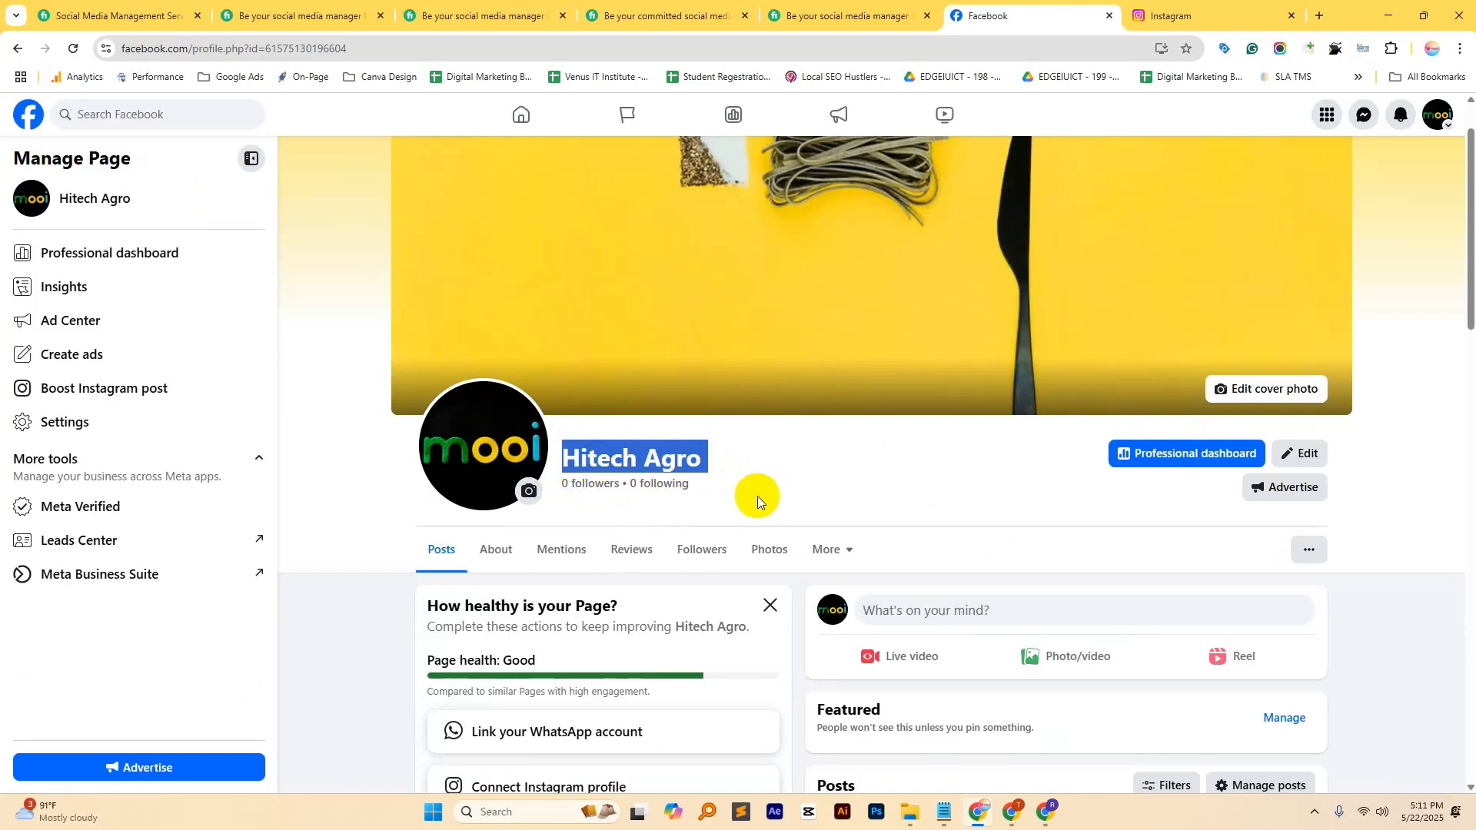
scroll(1120, 550, "down", 5)
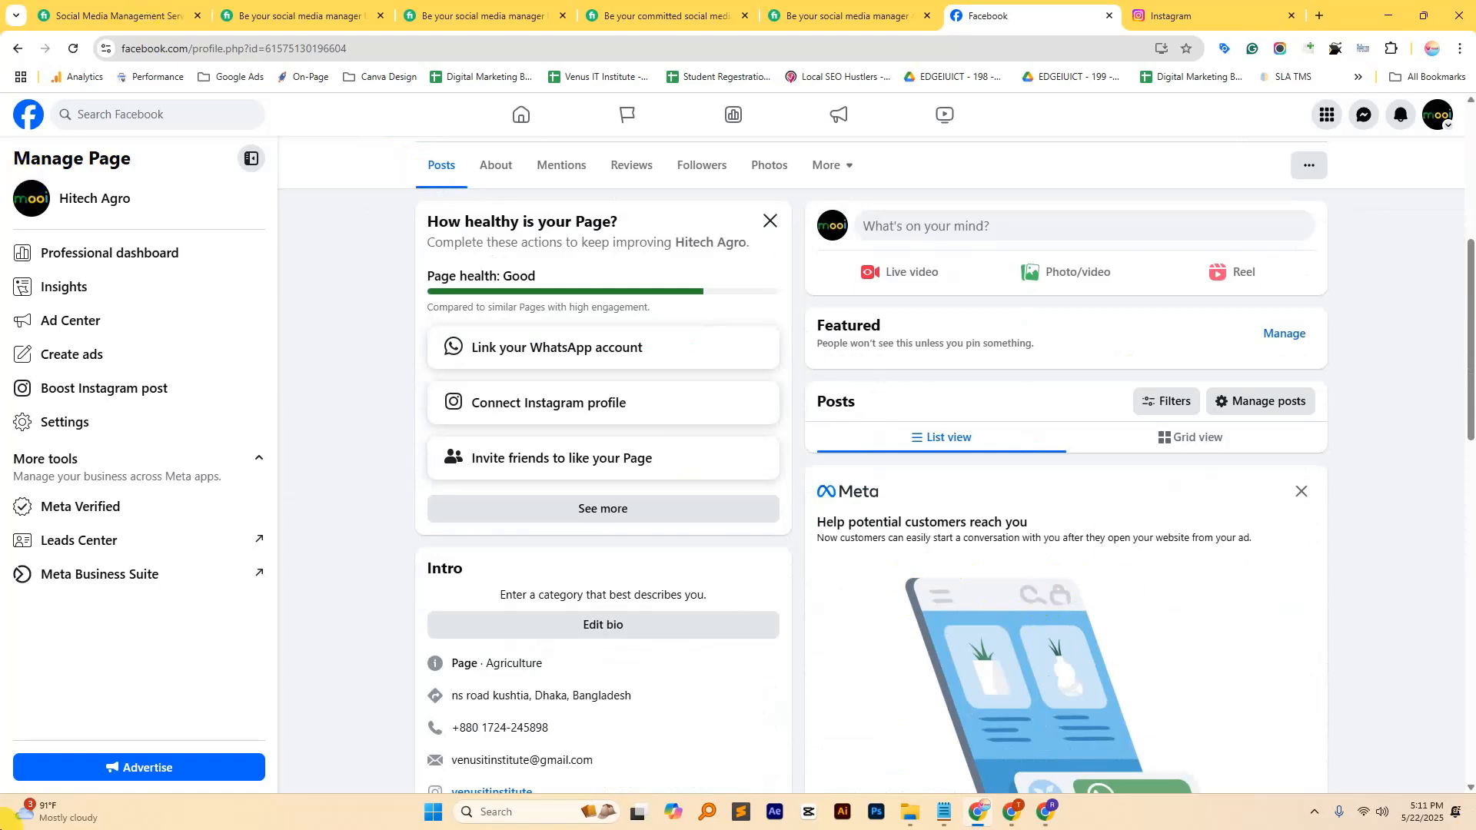
scroll(793, 784, "up", 4)
mouse_move(945, 822)
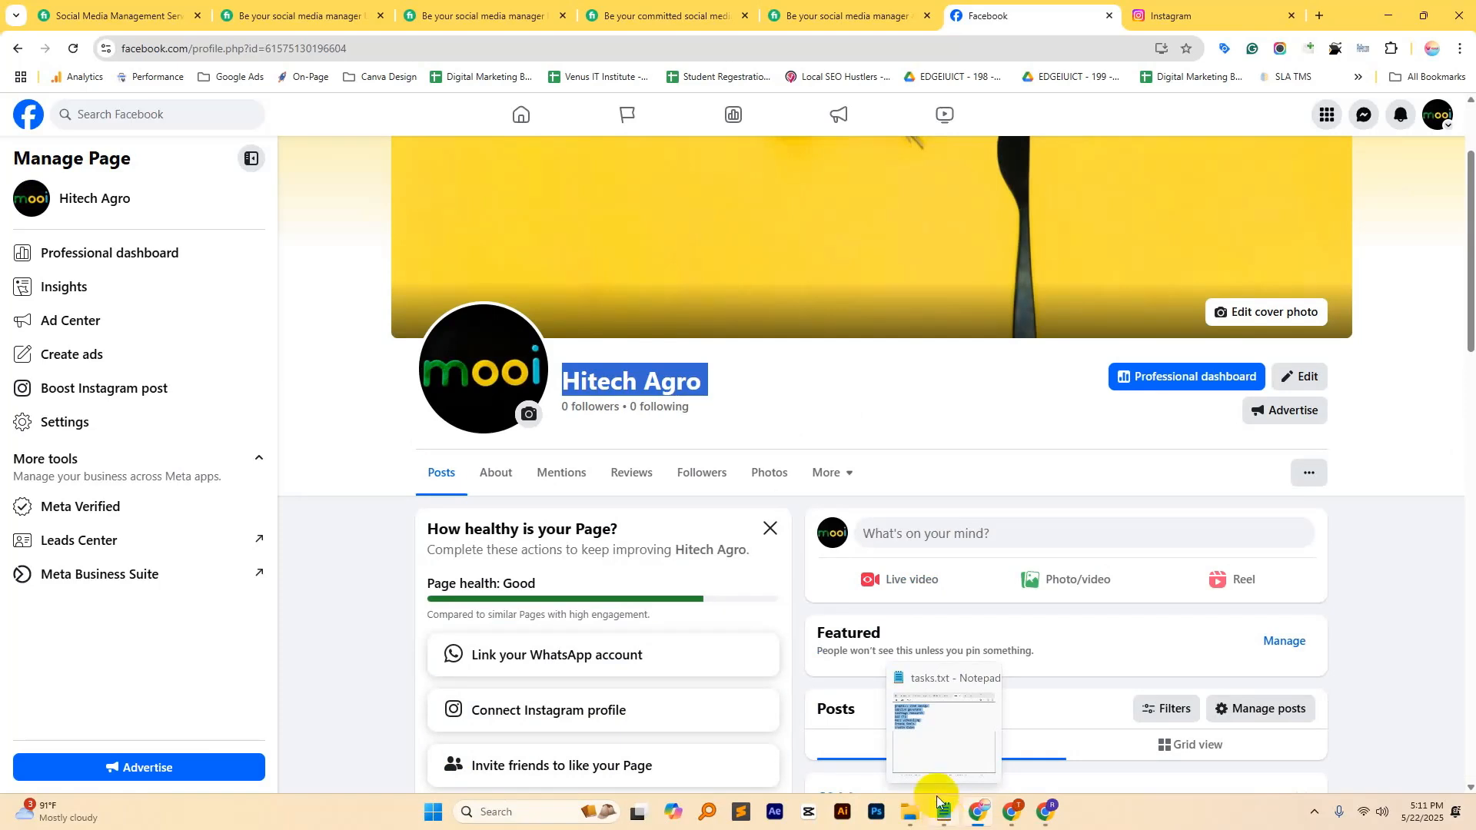
Step: Search Fiverr for the suggested term "virtual assistant" and highlight the term in the results heading
left_click(902, 6)
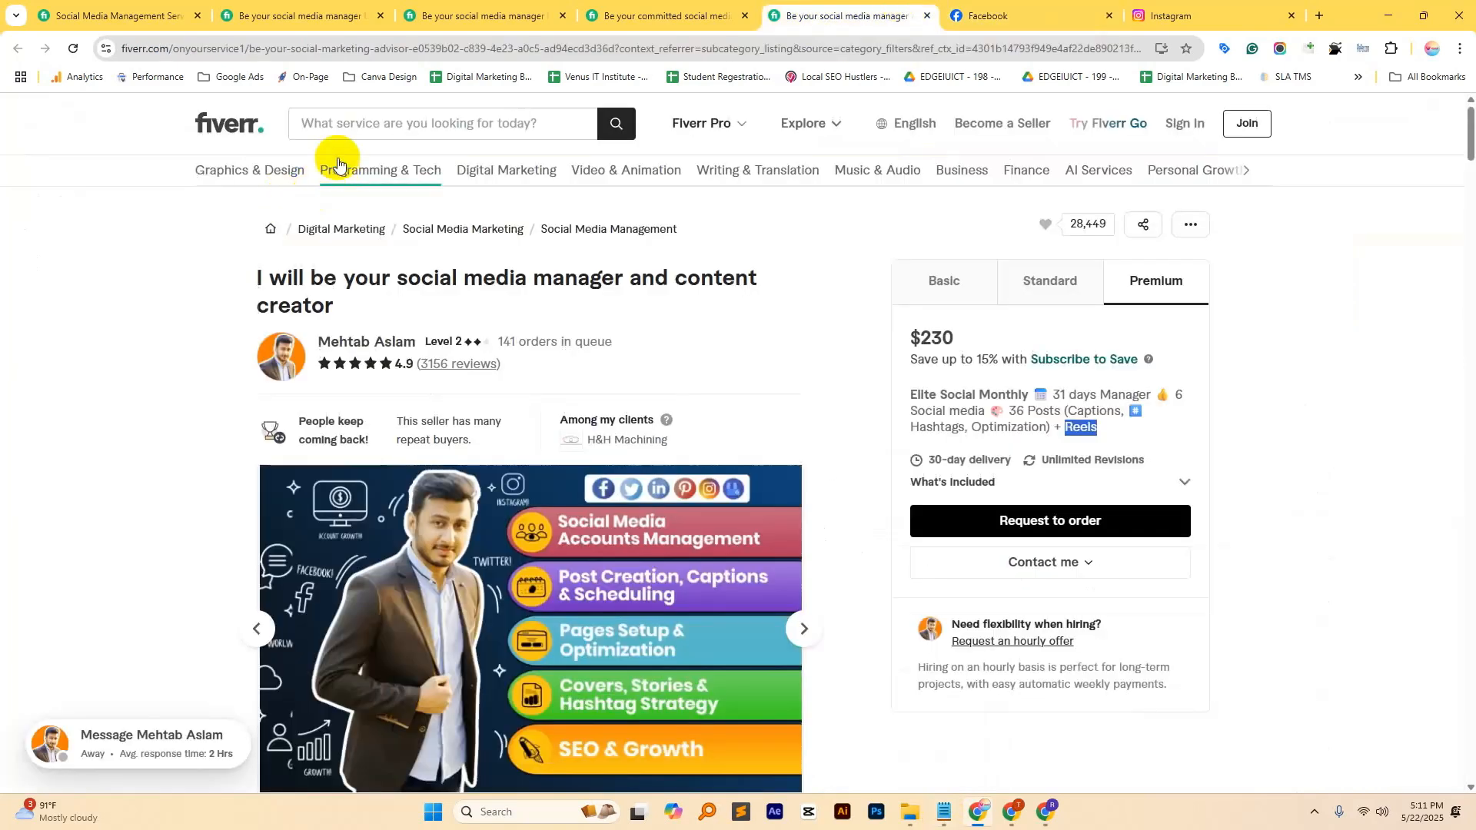
left_click(332, 121)
type("virtial")
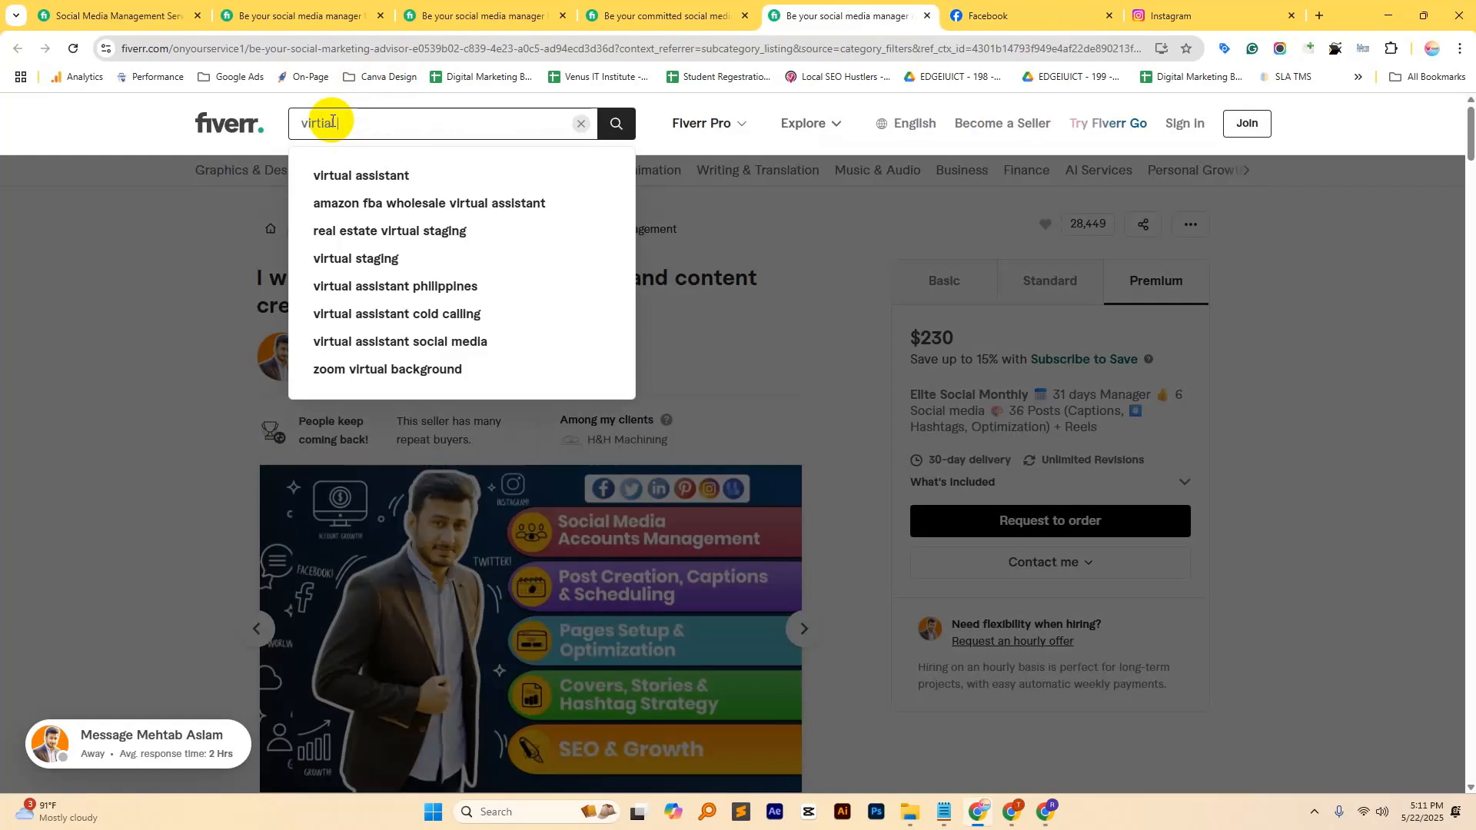
left_click(385, 177)
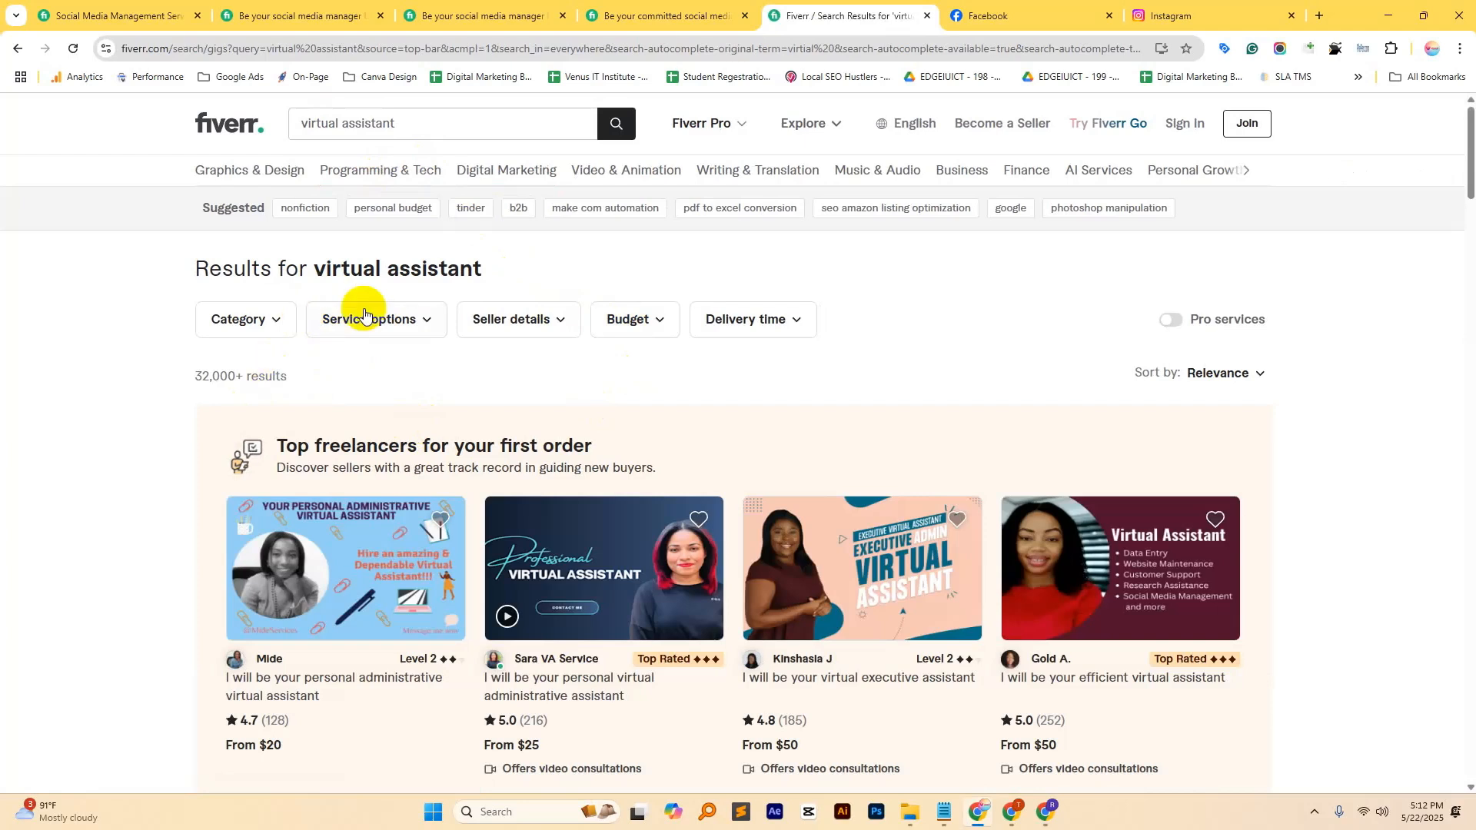
left_click_drag(315, 271, 504, 264)
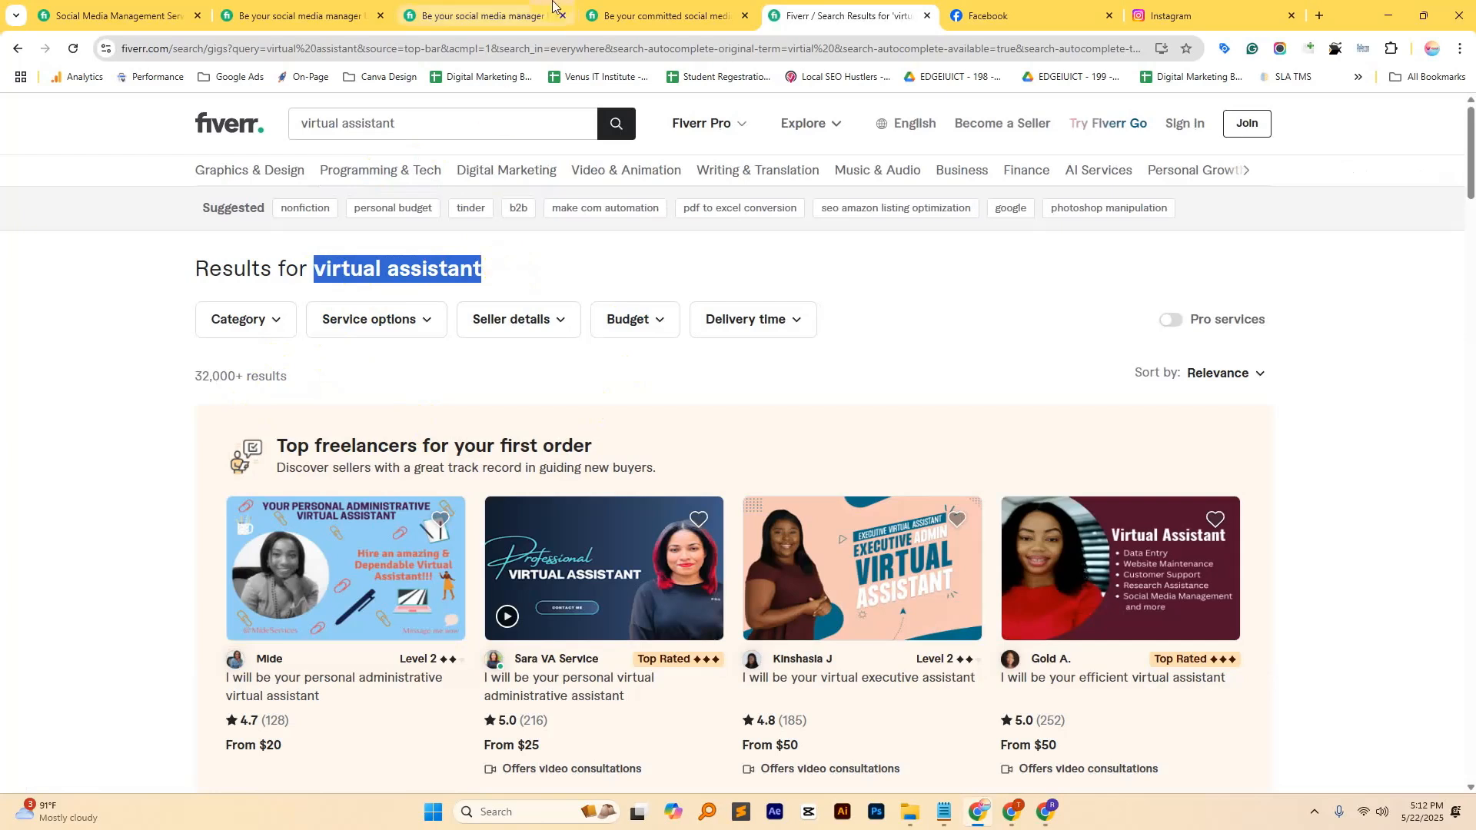
Step: Mark the "Post scheduling" line in tasks.txt with a leading "=> "
left_click(942, 815)
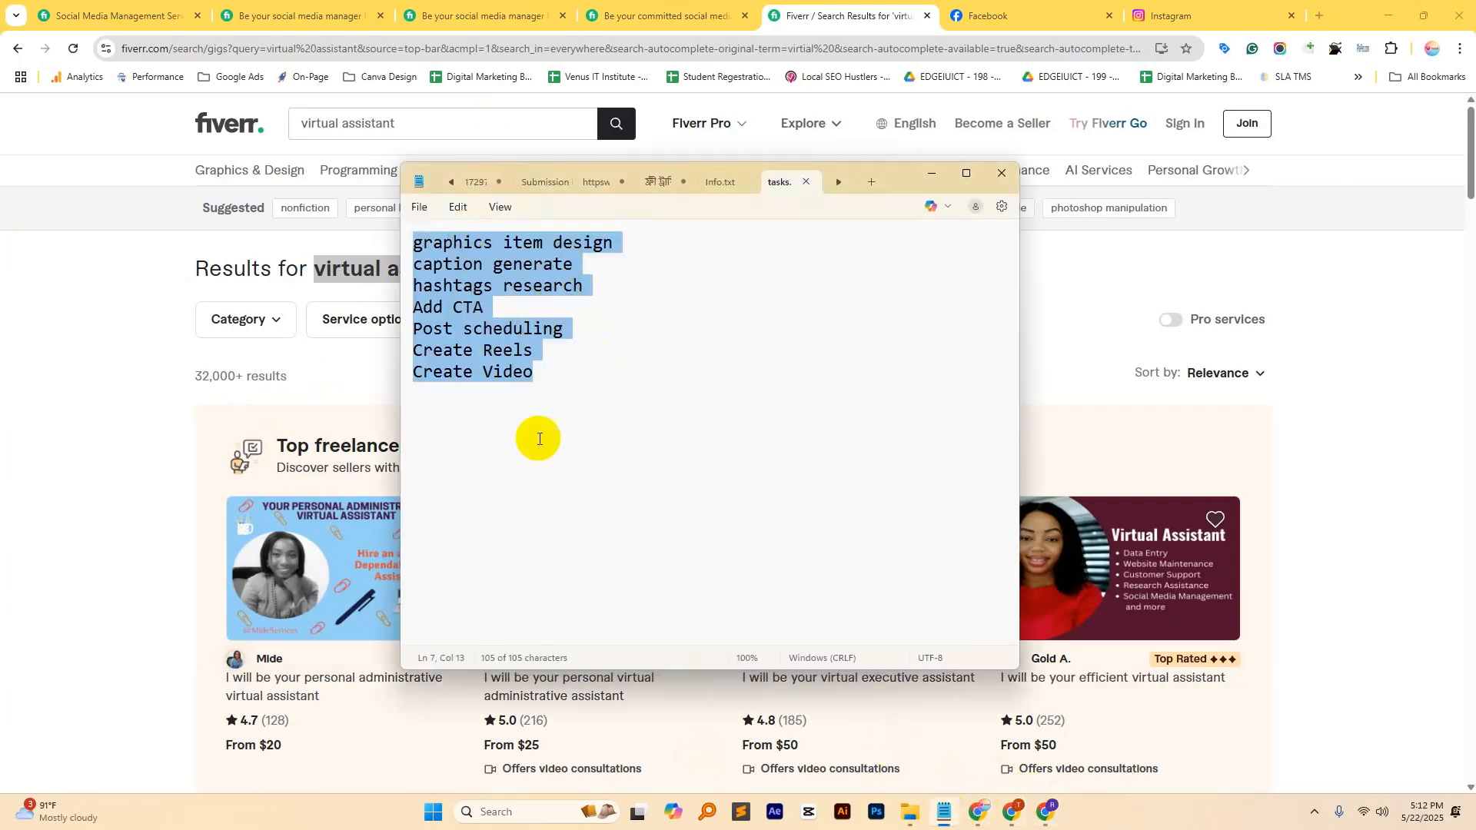
left_click(528, 385)
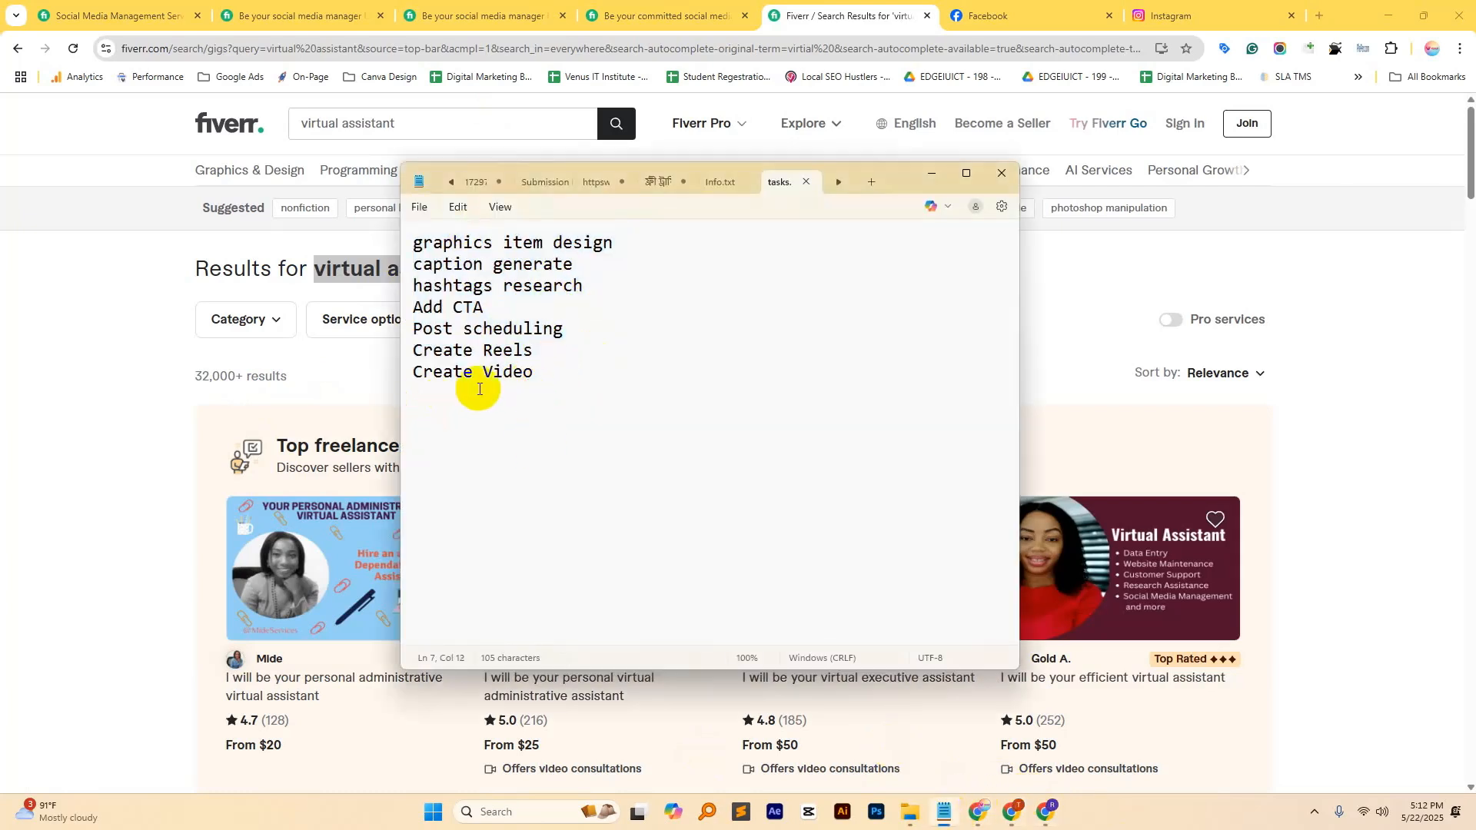
triple_click(408, 332)
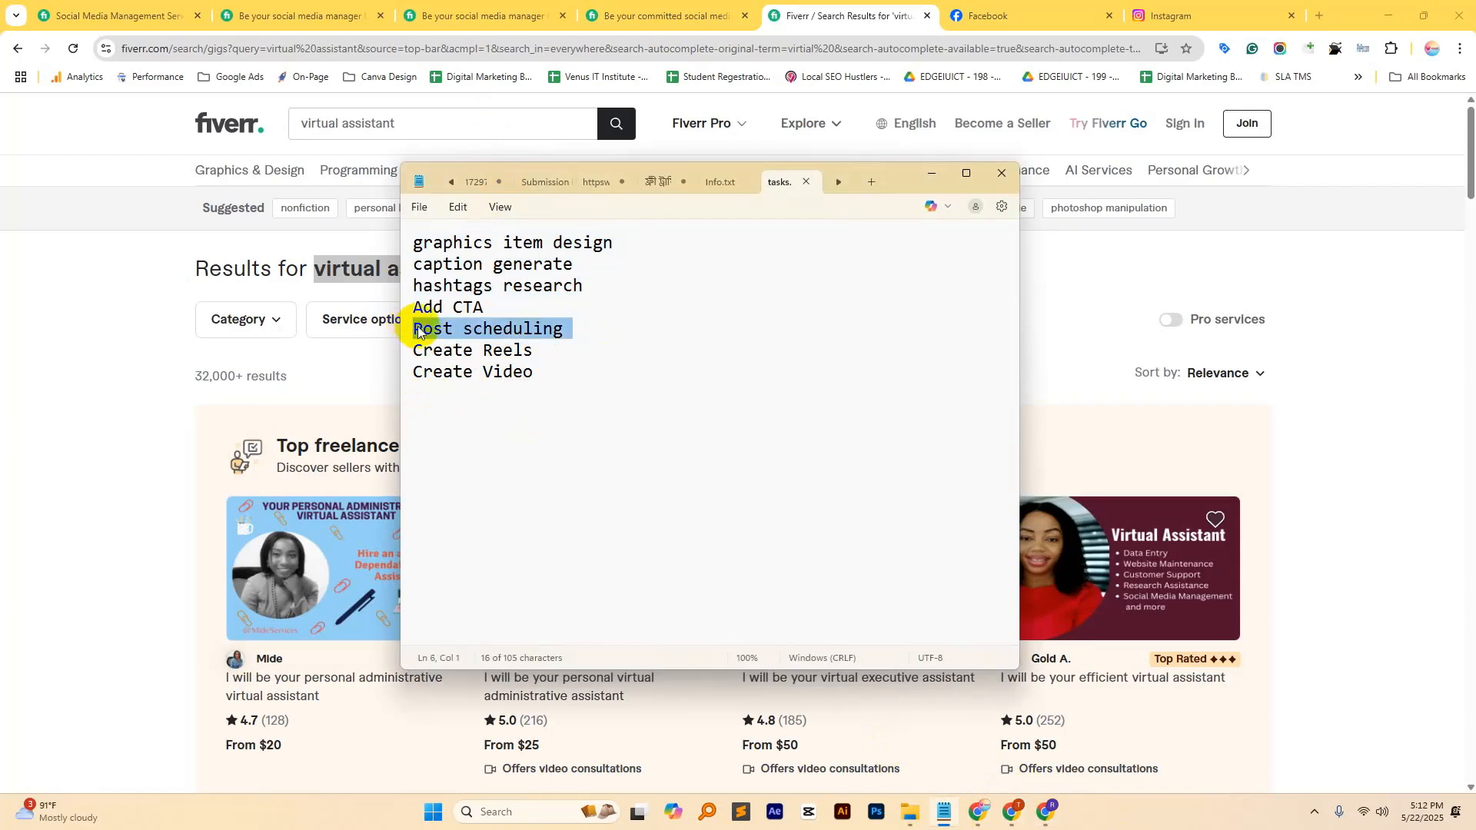
left_click(423, 331)
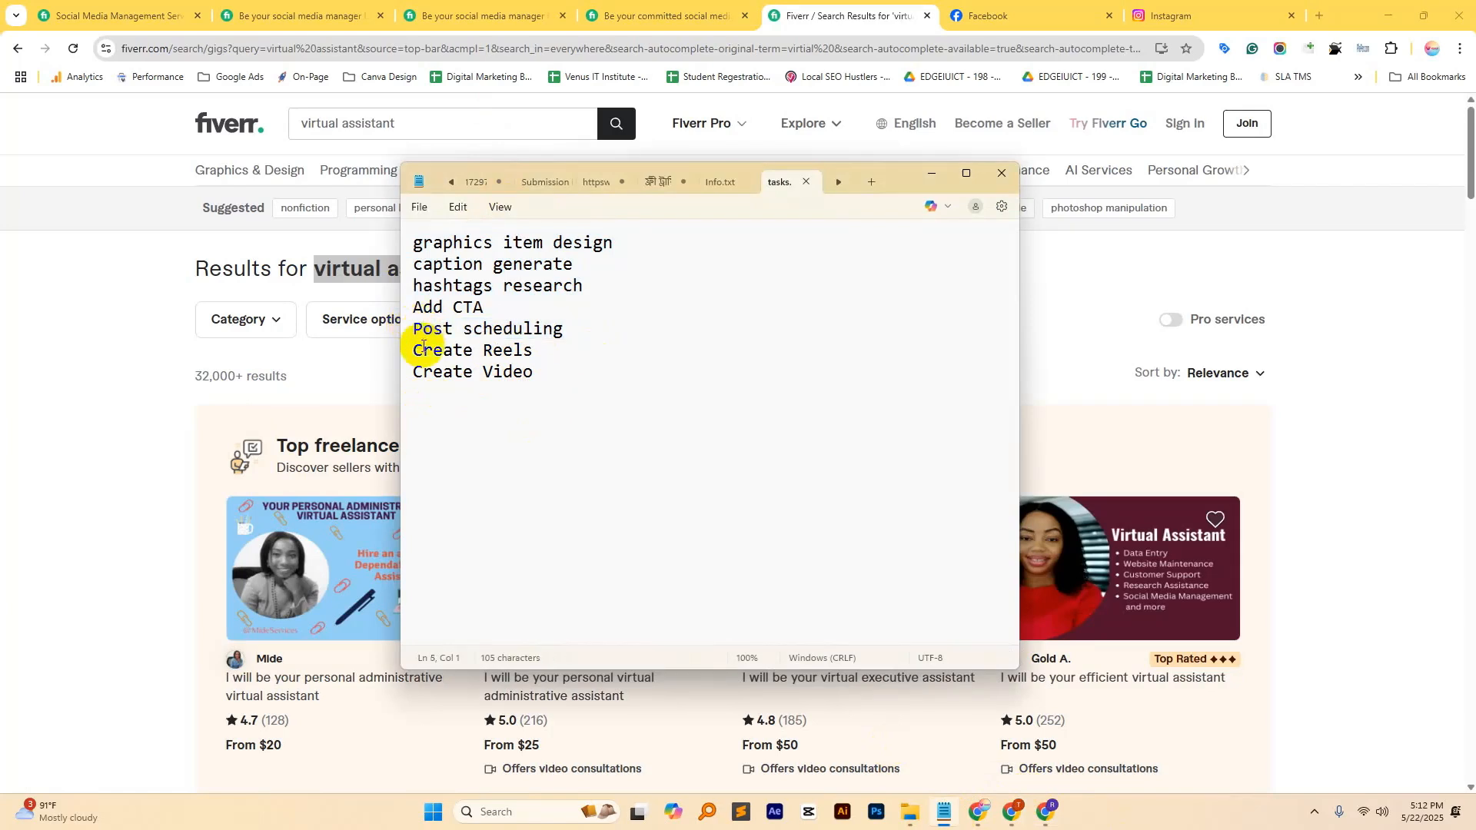
type("=>")
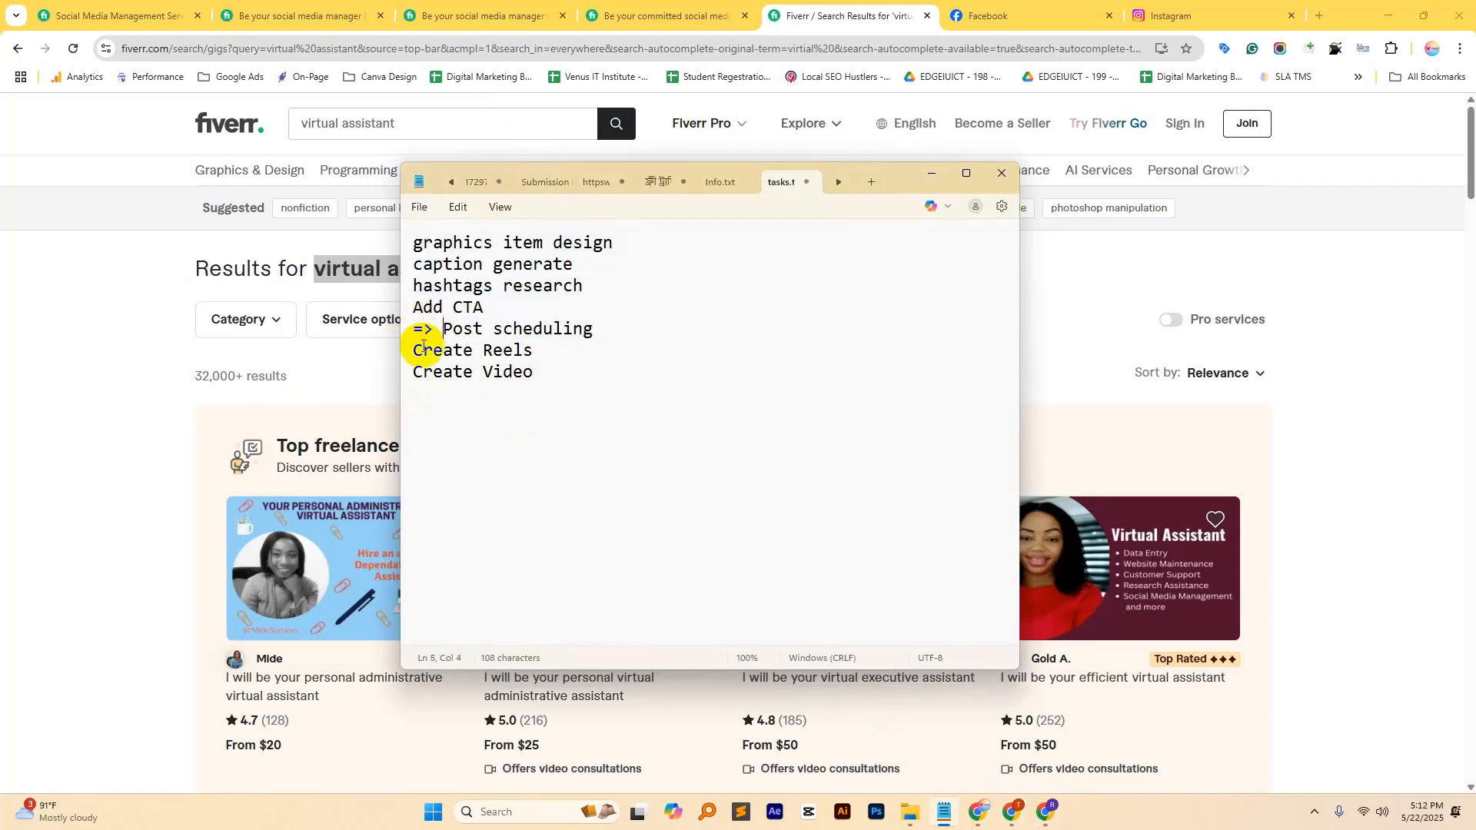
Step: Draft the text "fsdgtfgsg" as a Hitech Agro Facebook post, review its post settings, and close the composer without posting
left_click(992, 23)
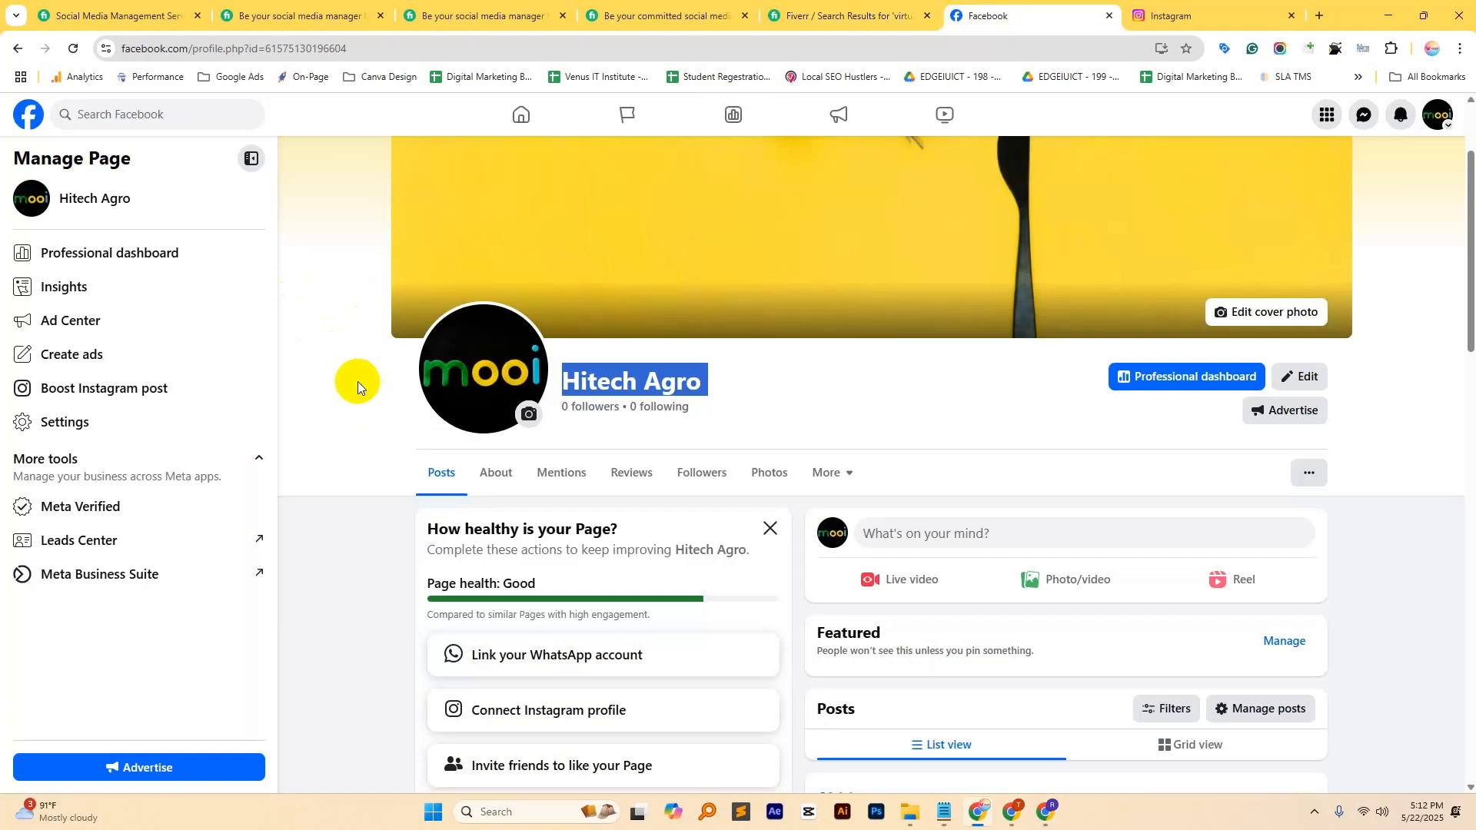
scroll(1154, 638, "down", 2)
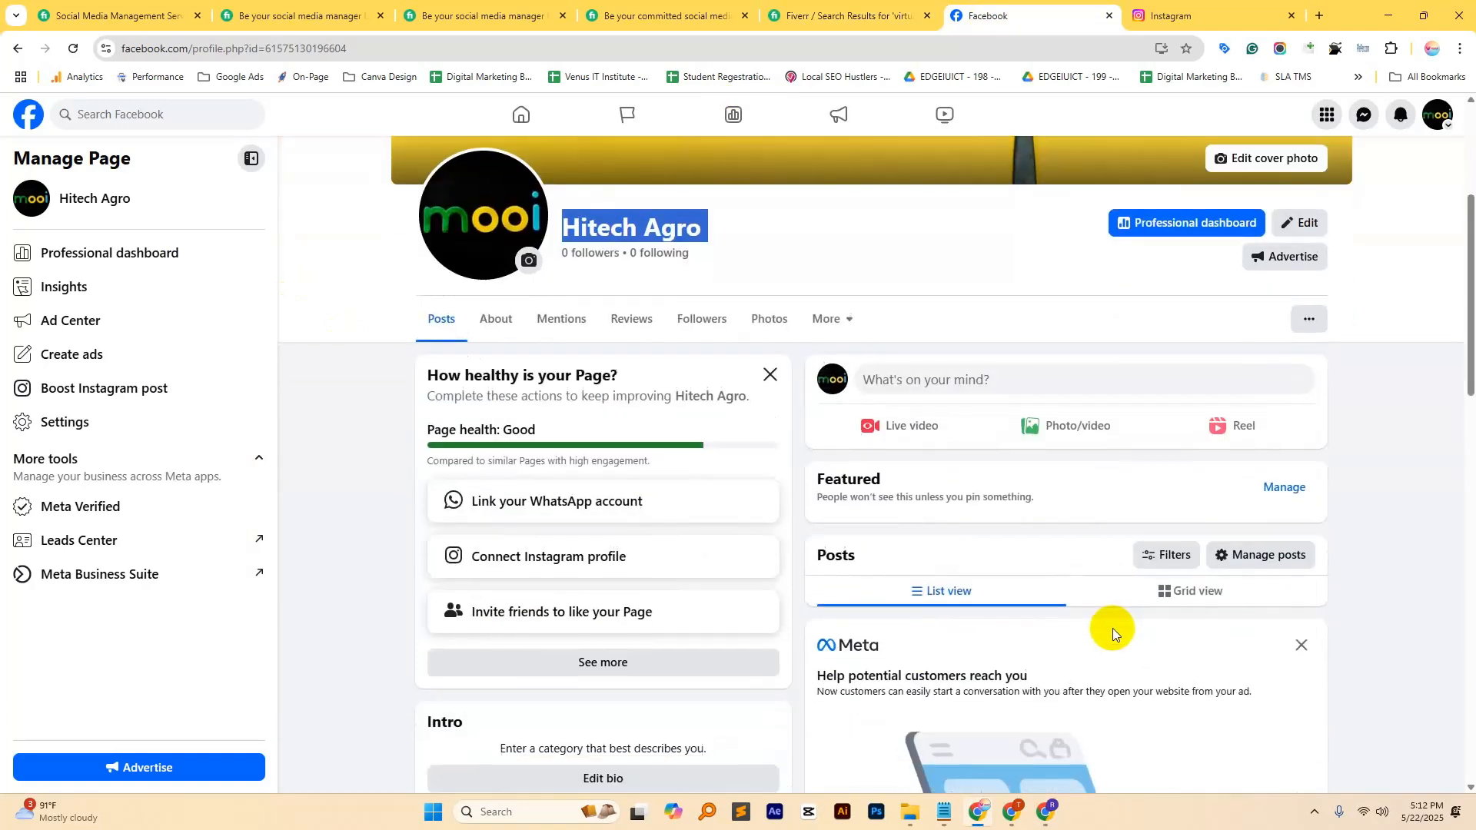
left_click(929, 380)
type("fsdgtfg")
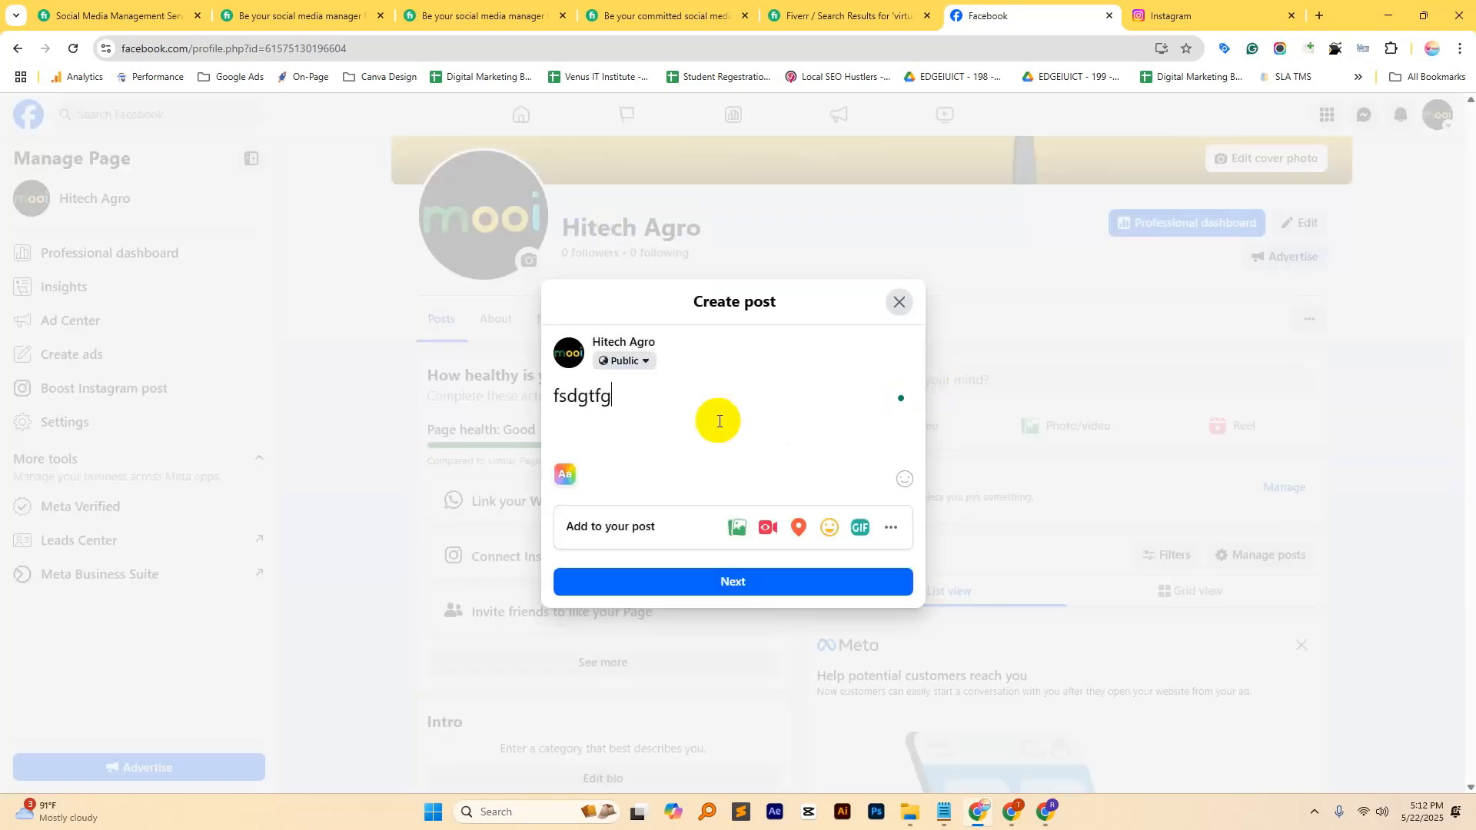
type("sg")
left_click(752, 583)
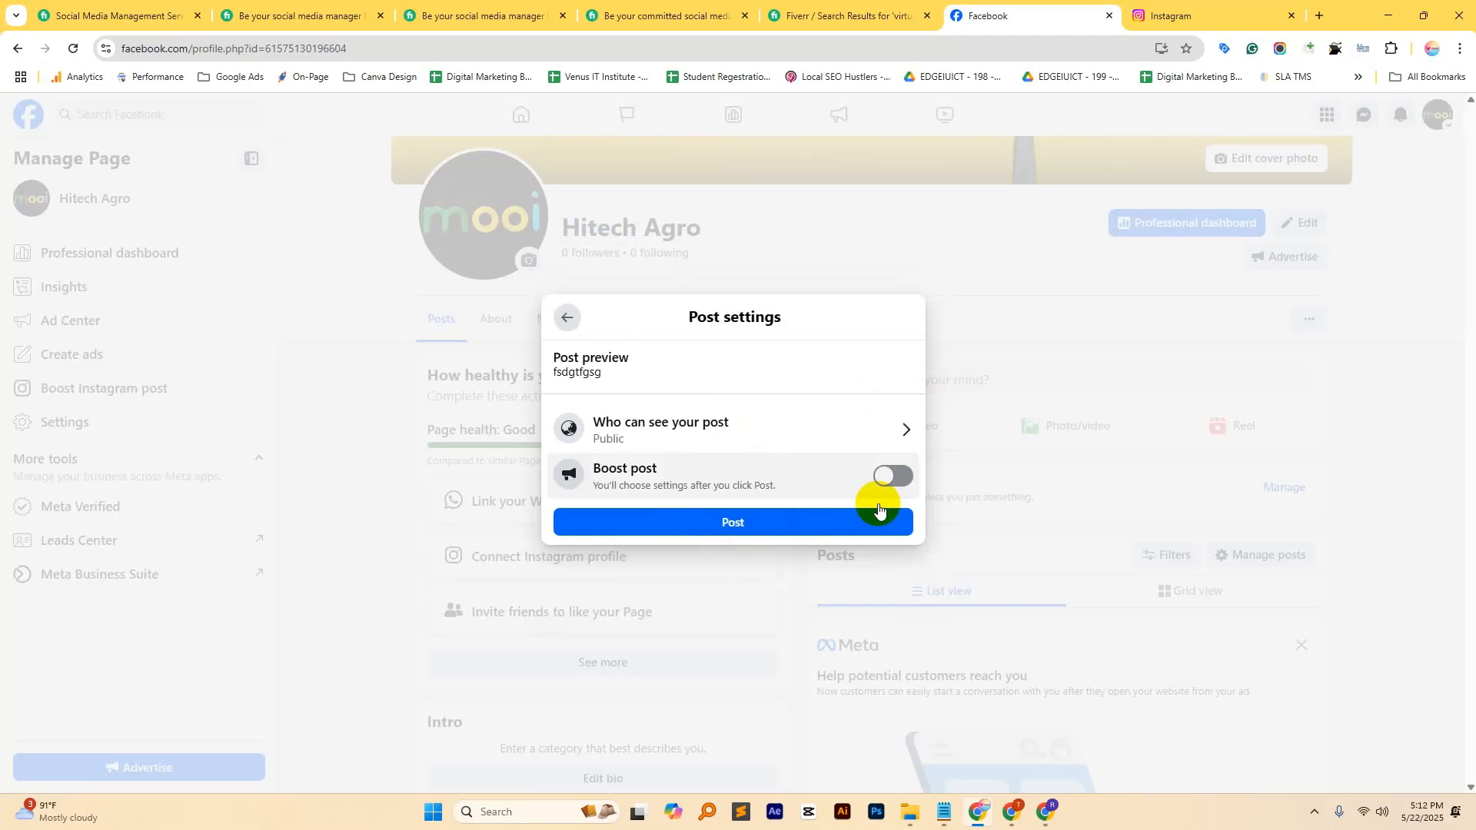
left_click(569, 318)
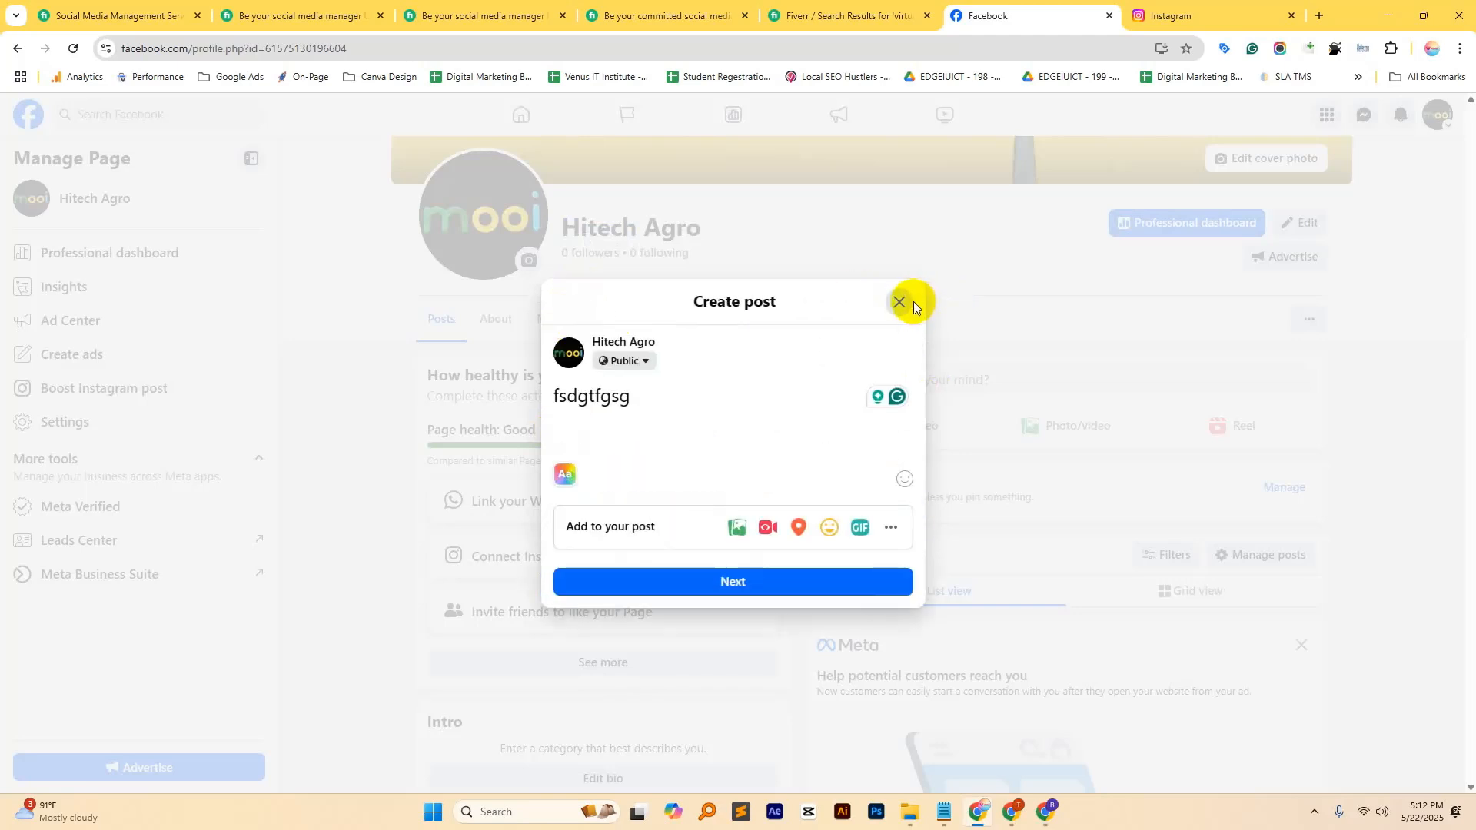
left_click(899, 301)
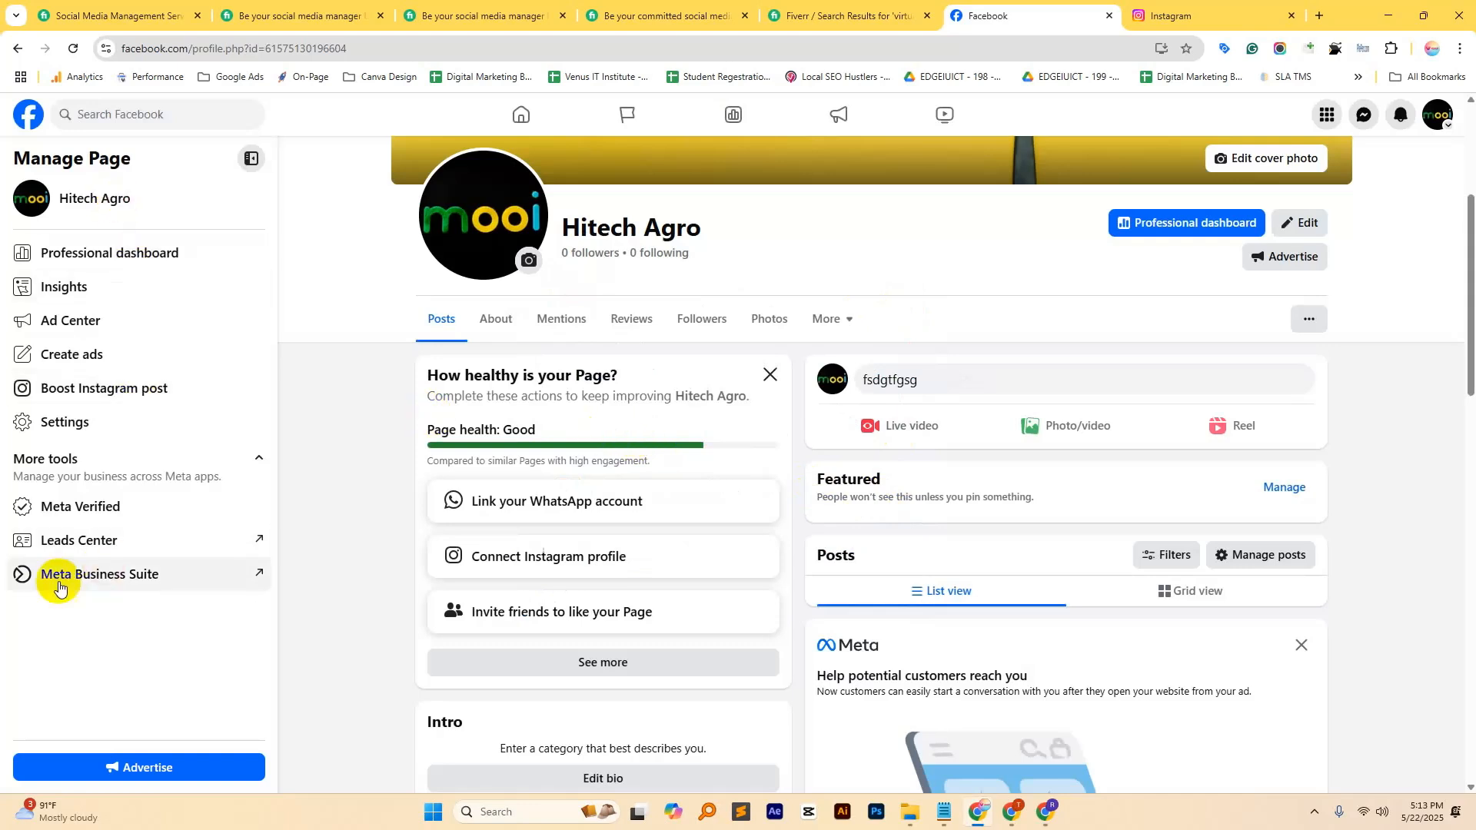
Step: Open the Planner in Meta Business Suite for Hitech Agro and start creating a new post
left_click(259, 578)
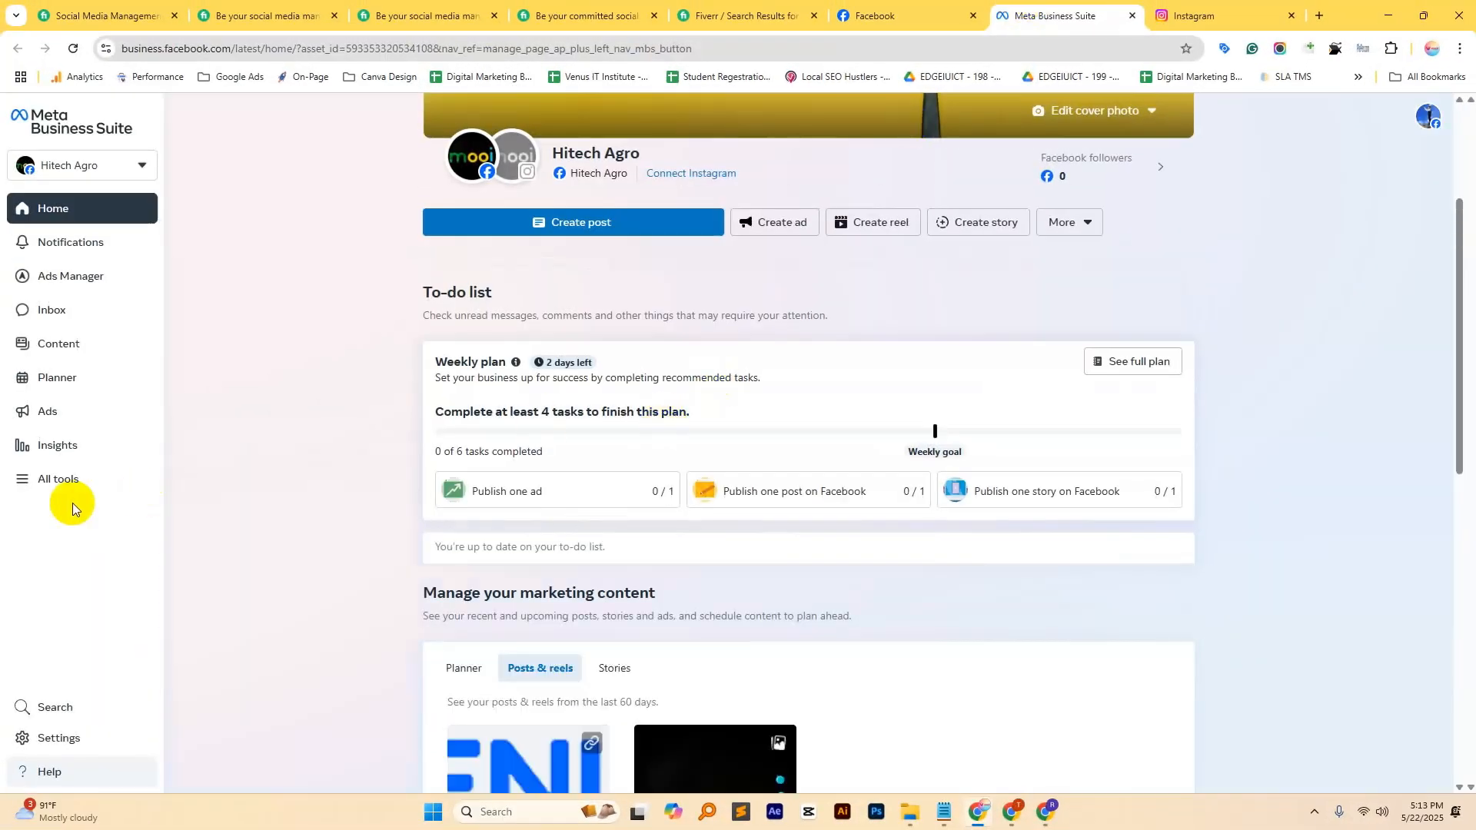
left_click(60, 378)
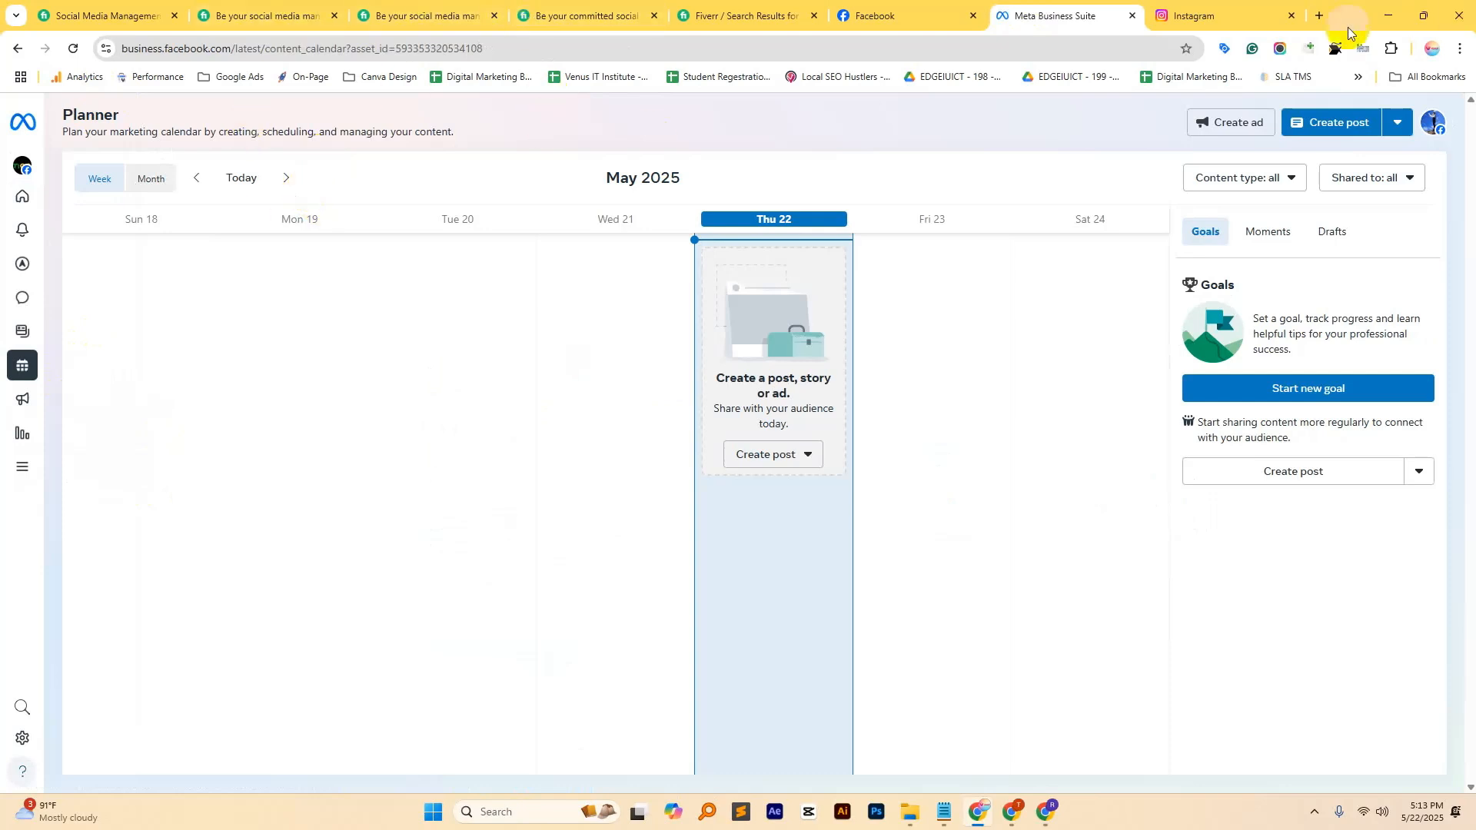
left_click(1397, 122)
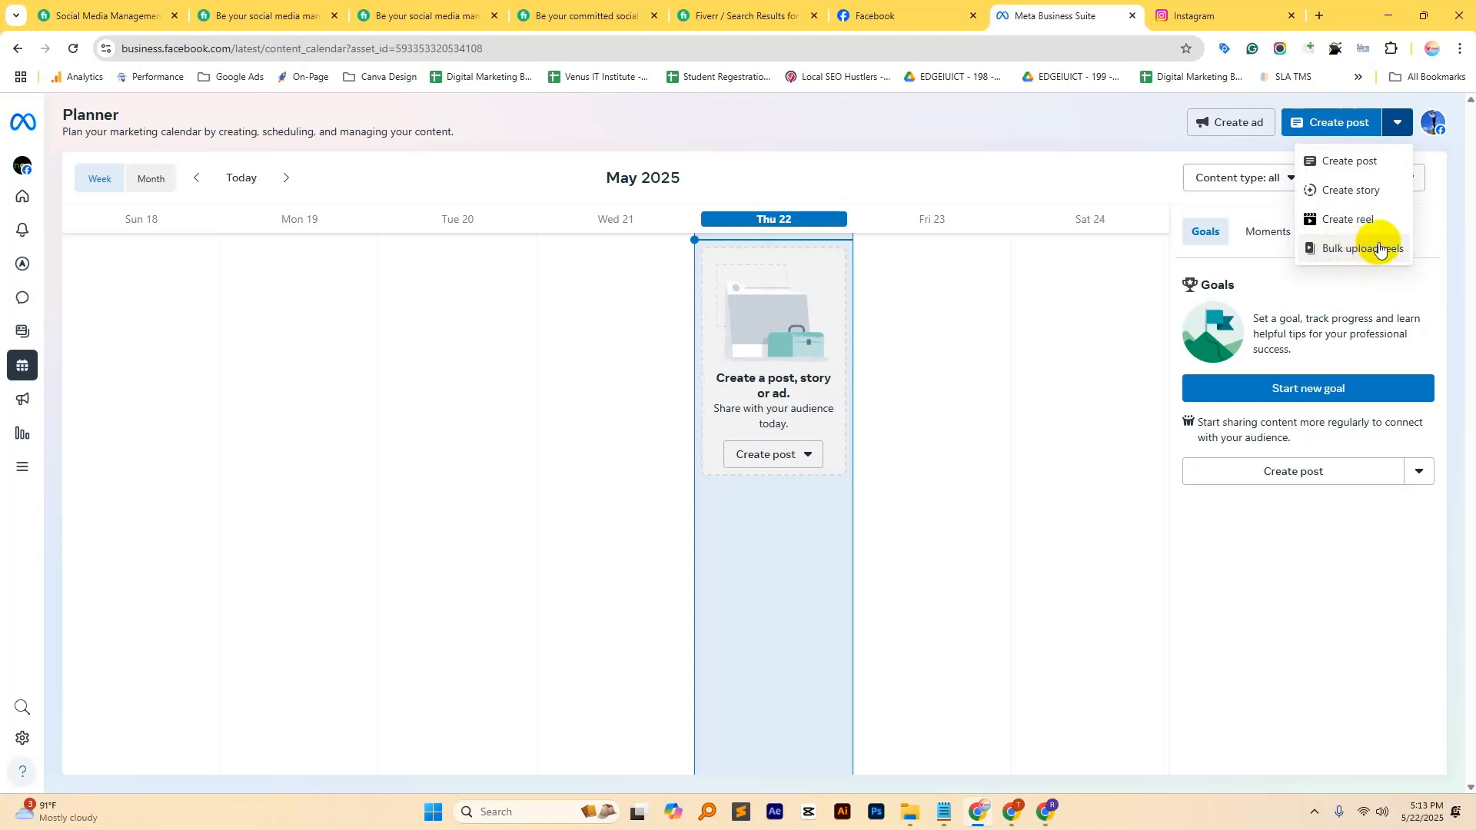
left_click(1364, 173)
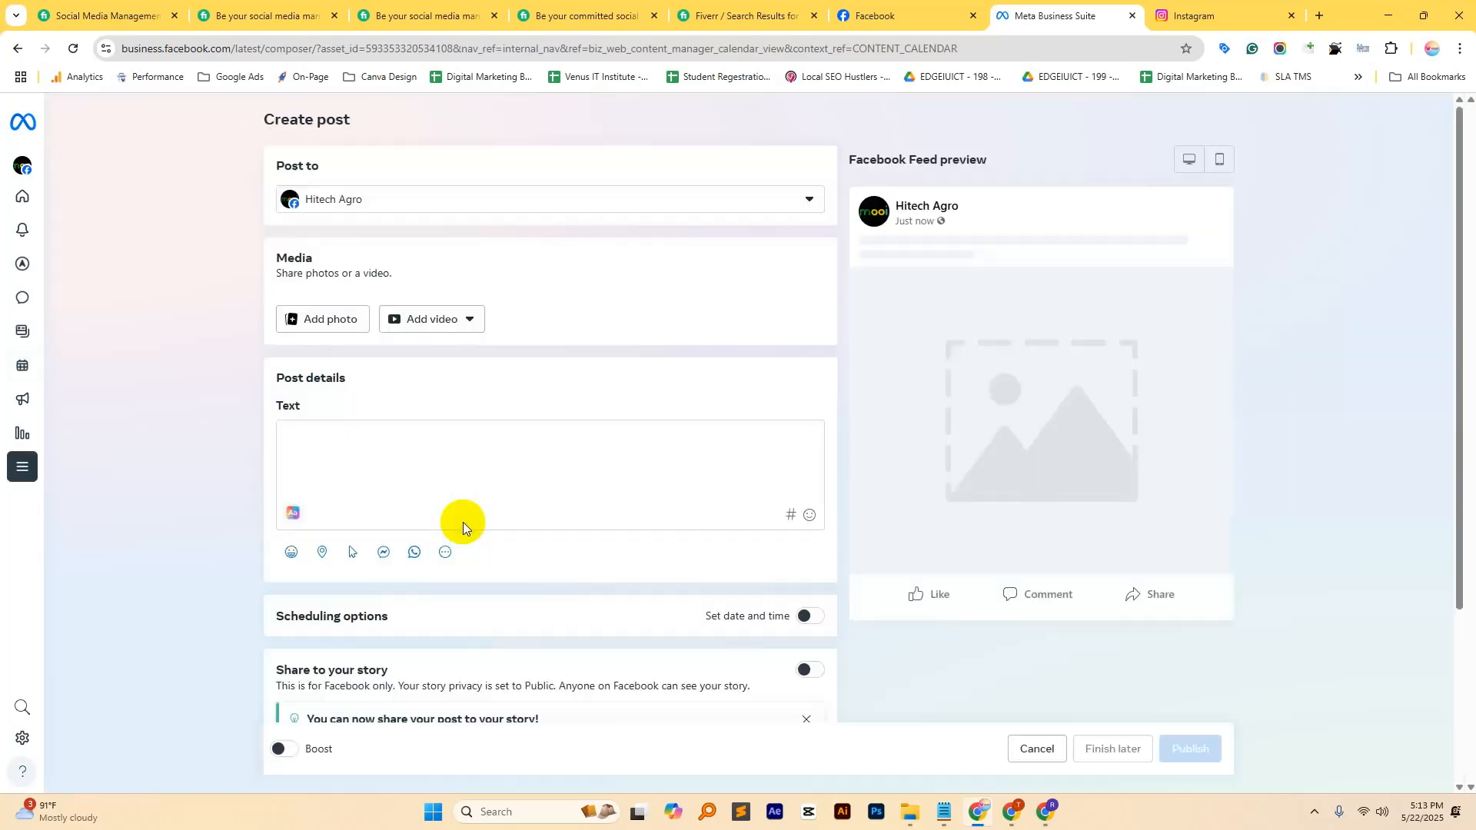
Step: Check the available post destinations, keep Hitech Agro, and add the photo pexels-robinstickel-70497.jpg from Downloads to the post
left_click(439, 198)
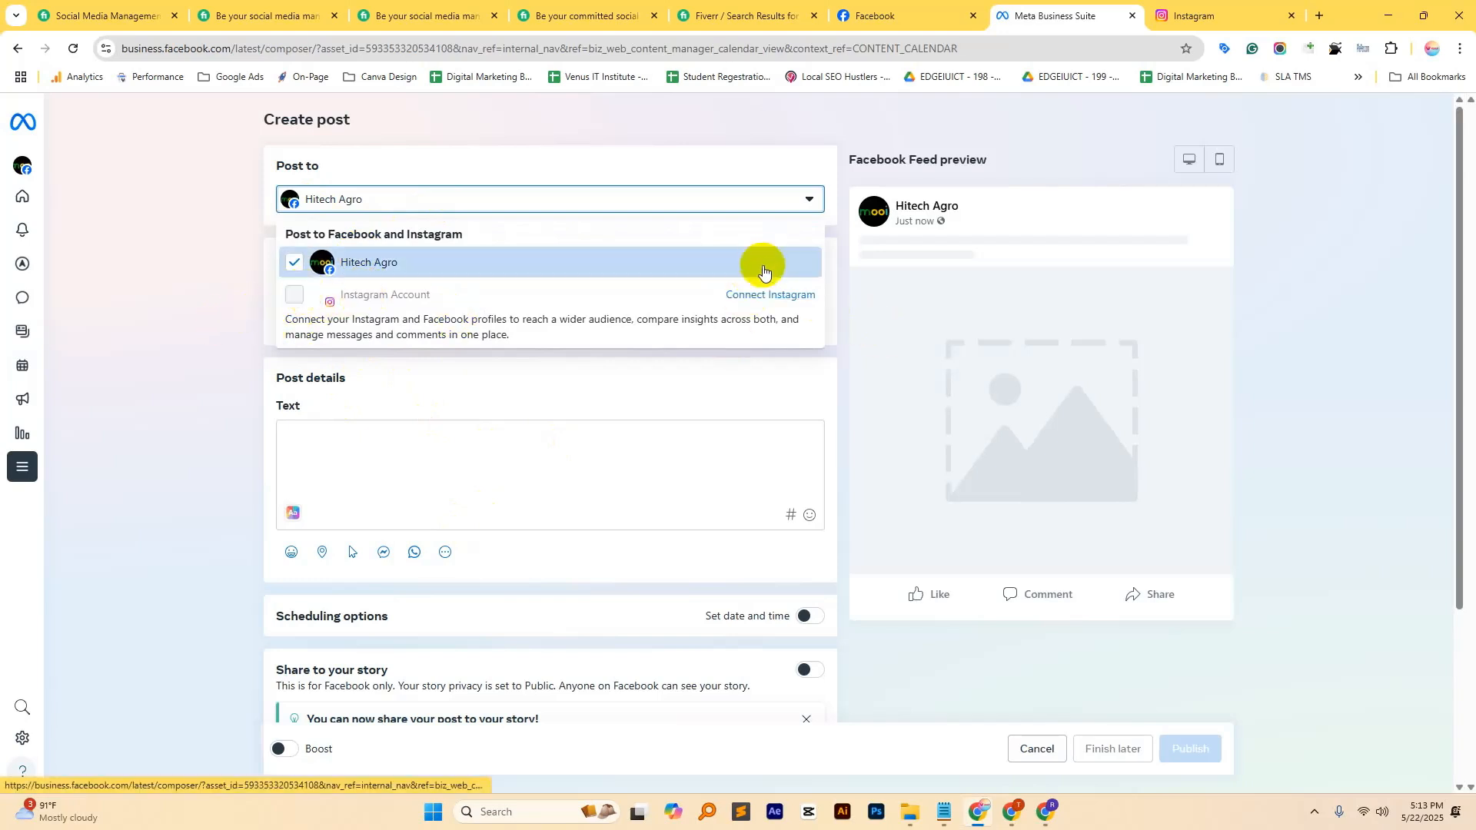
left_click(395, 203)
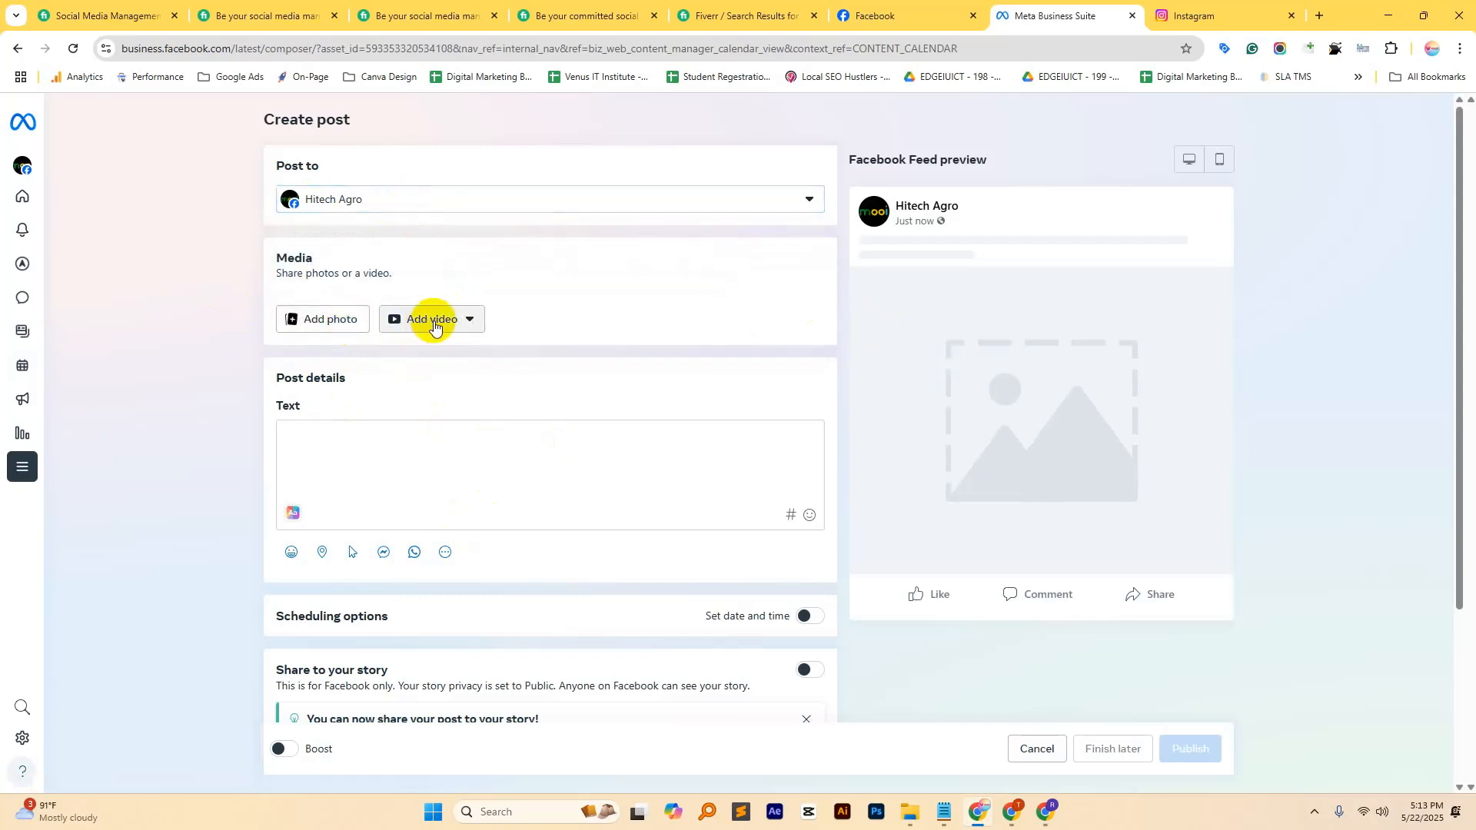
left_click(314, 320)
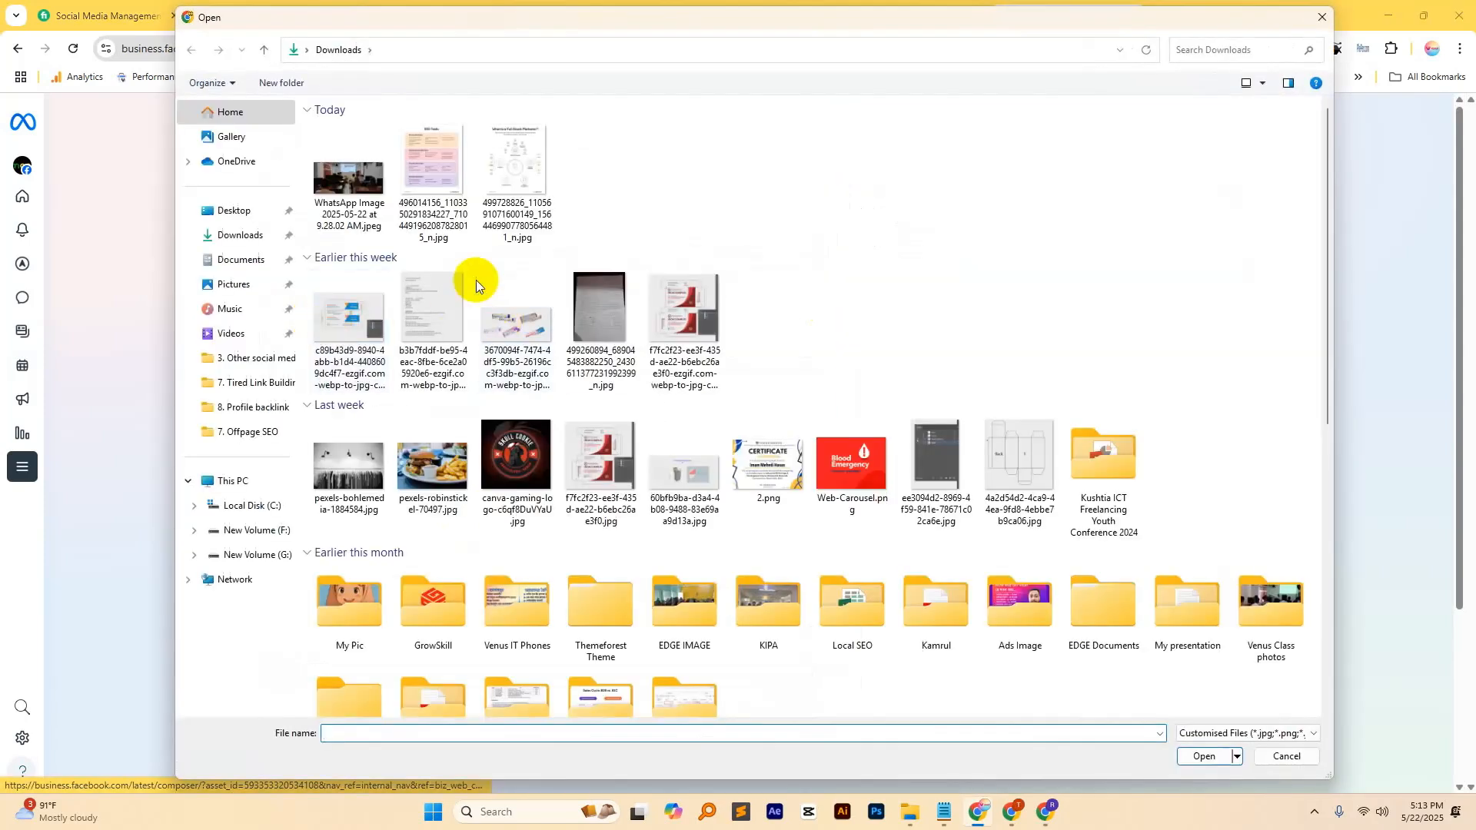
double_click(460, 492)
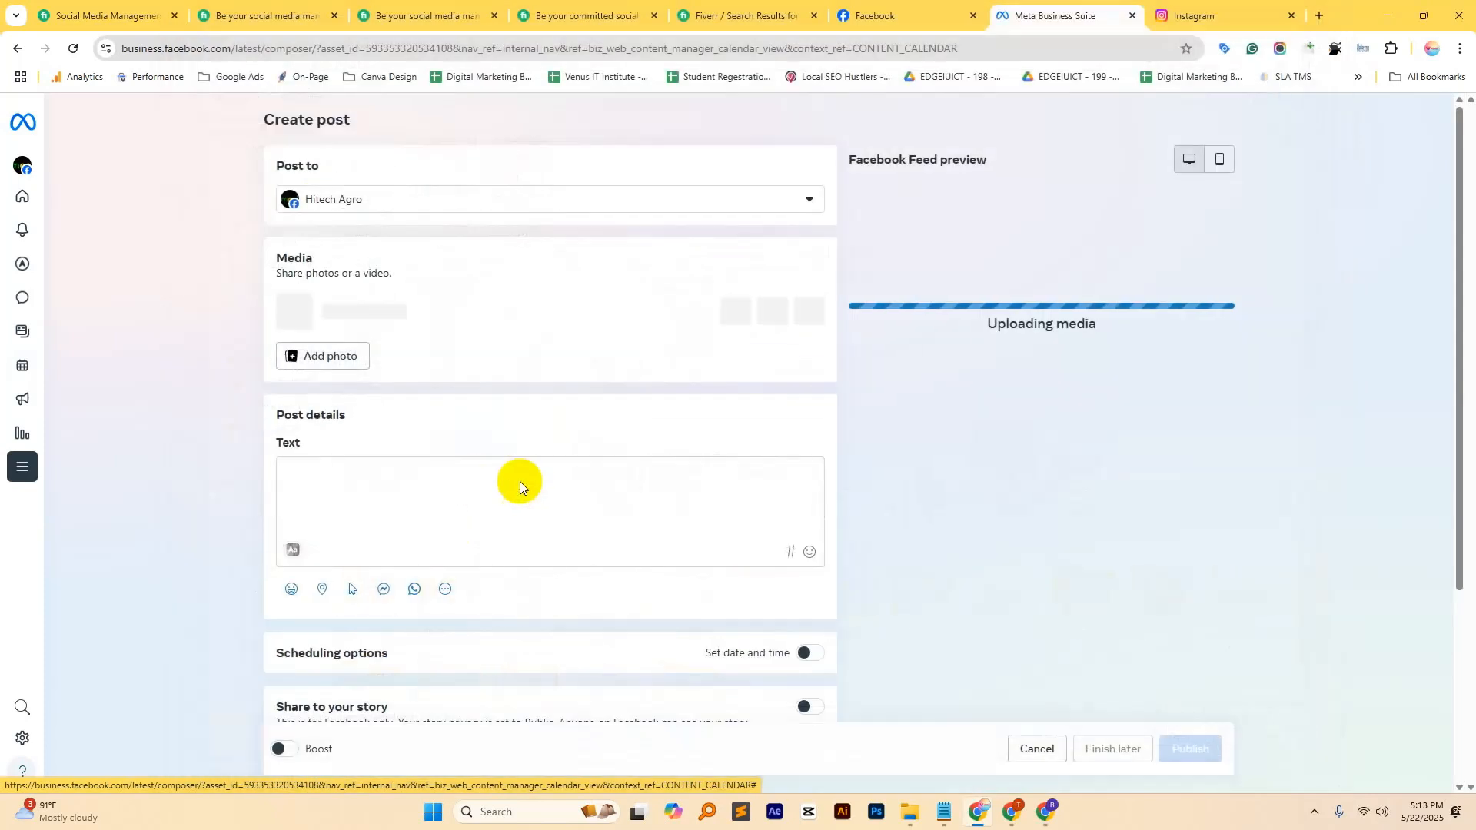
Step: Copy the Fiverr gig description from "At ADEPT Agency" through "THREE accounts" and paste it as the Hitech Agro post text in Meta Business Suite
left_click(307, 493)
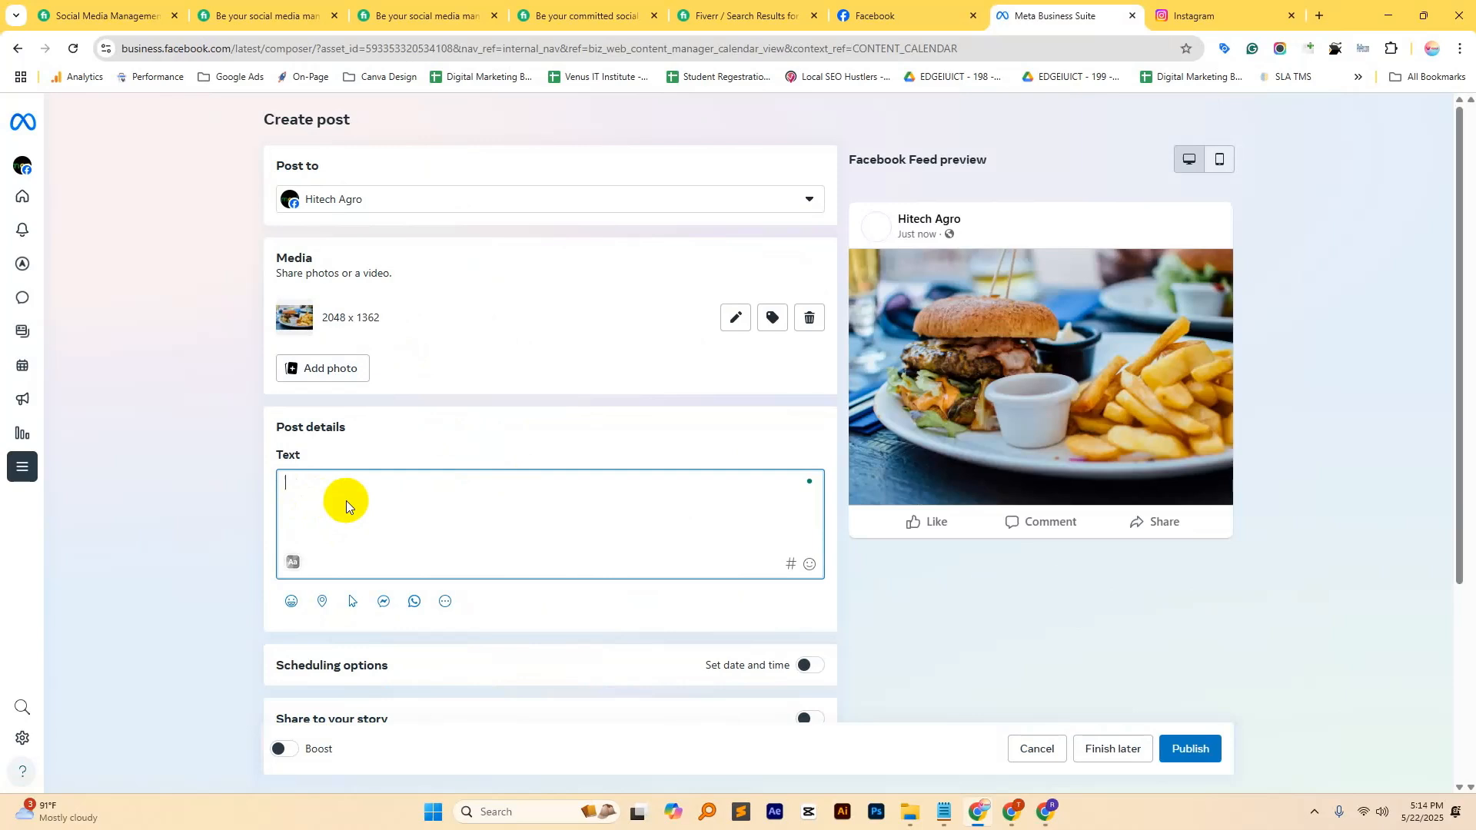
left_click(738, 15)
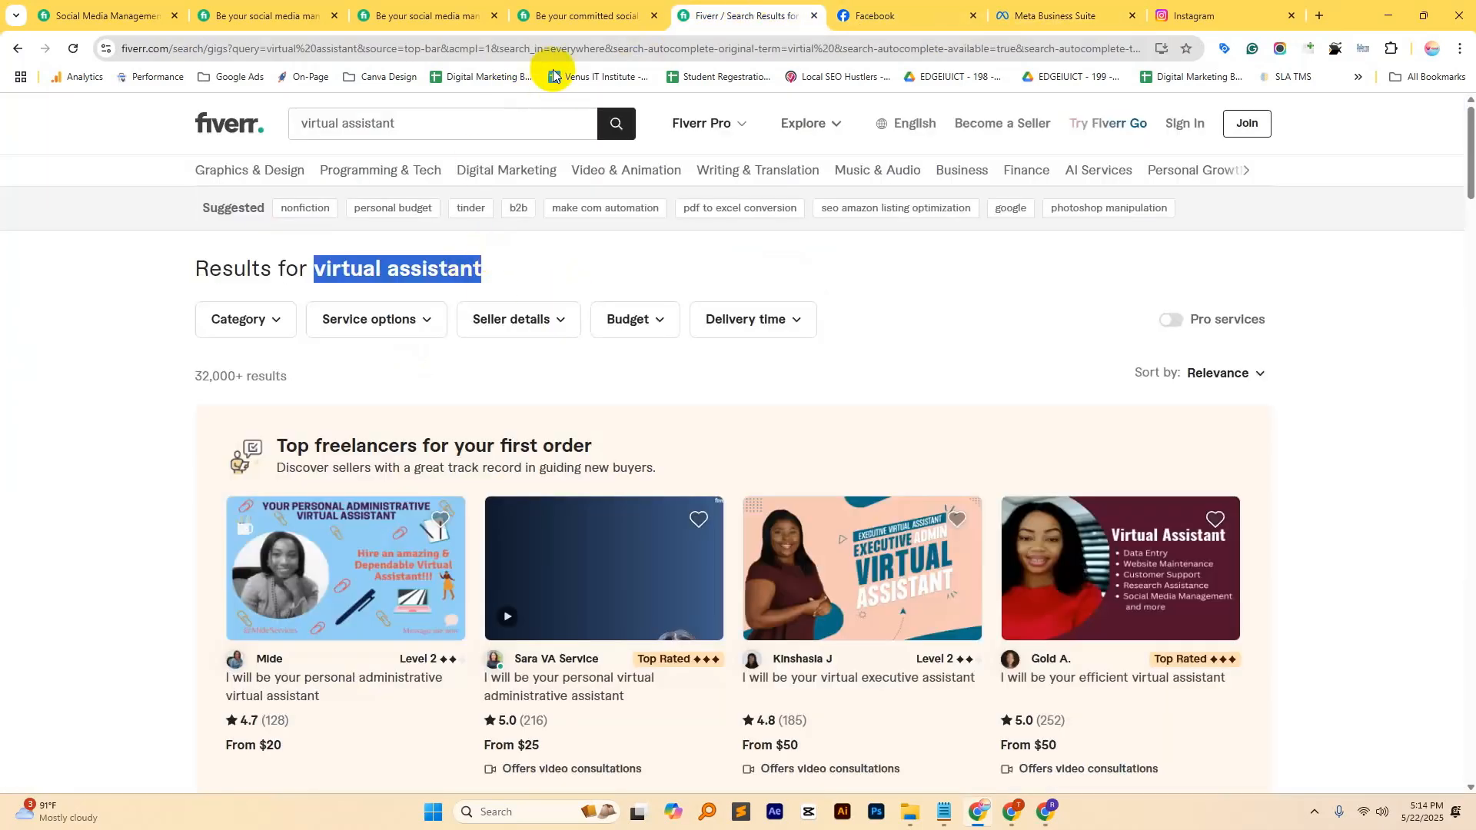
left_click(555, 15)
scroll(308, 477, "down", 2)
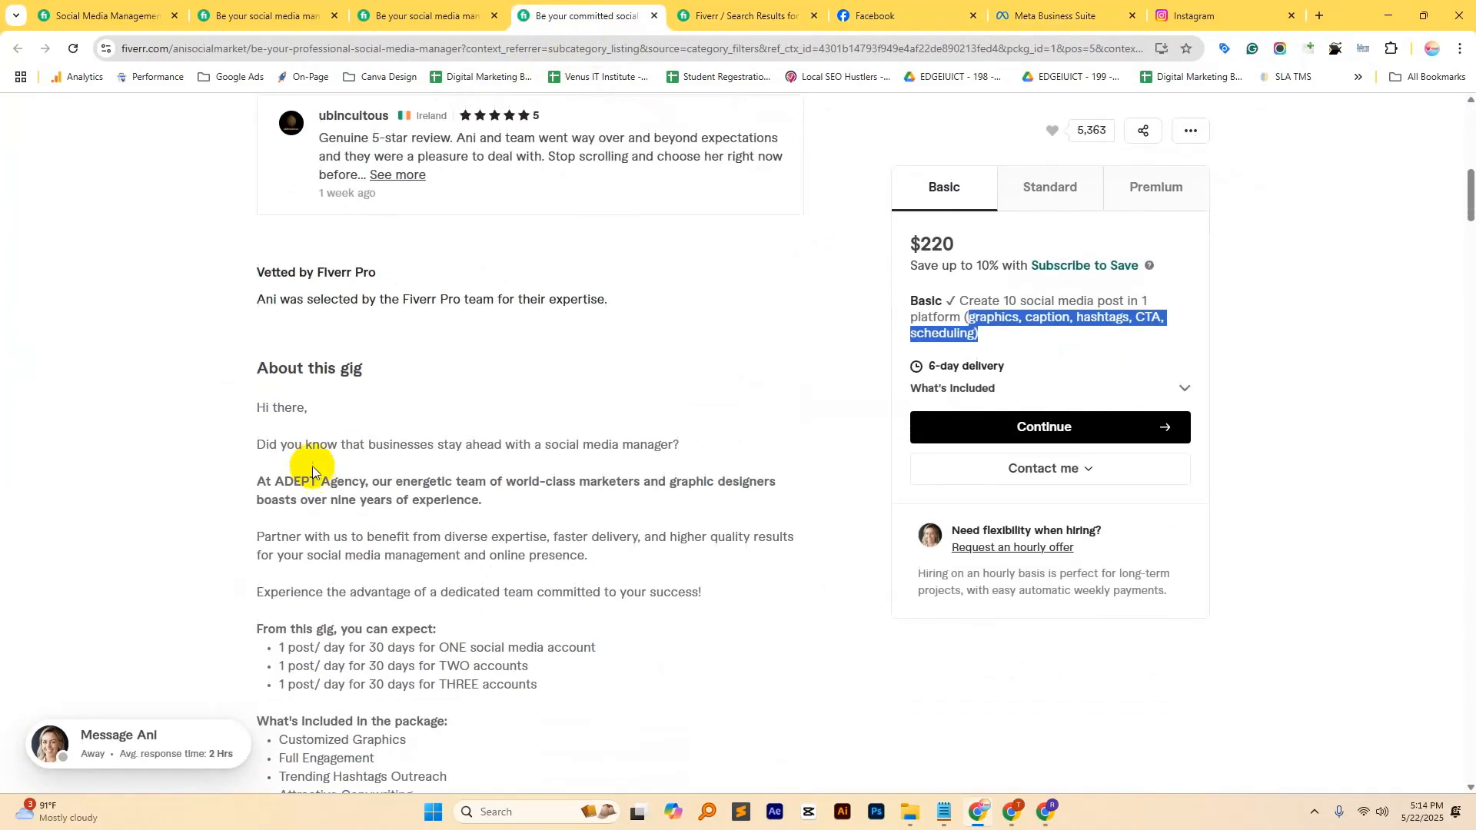
left_click_drag(255, 480, 548, 689)
key("ctrl+c")
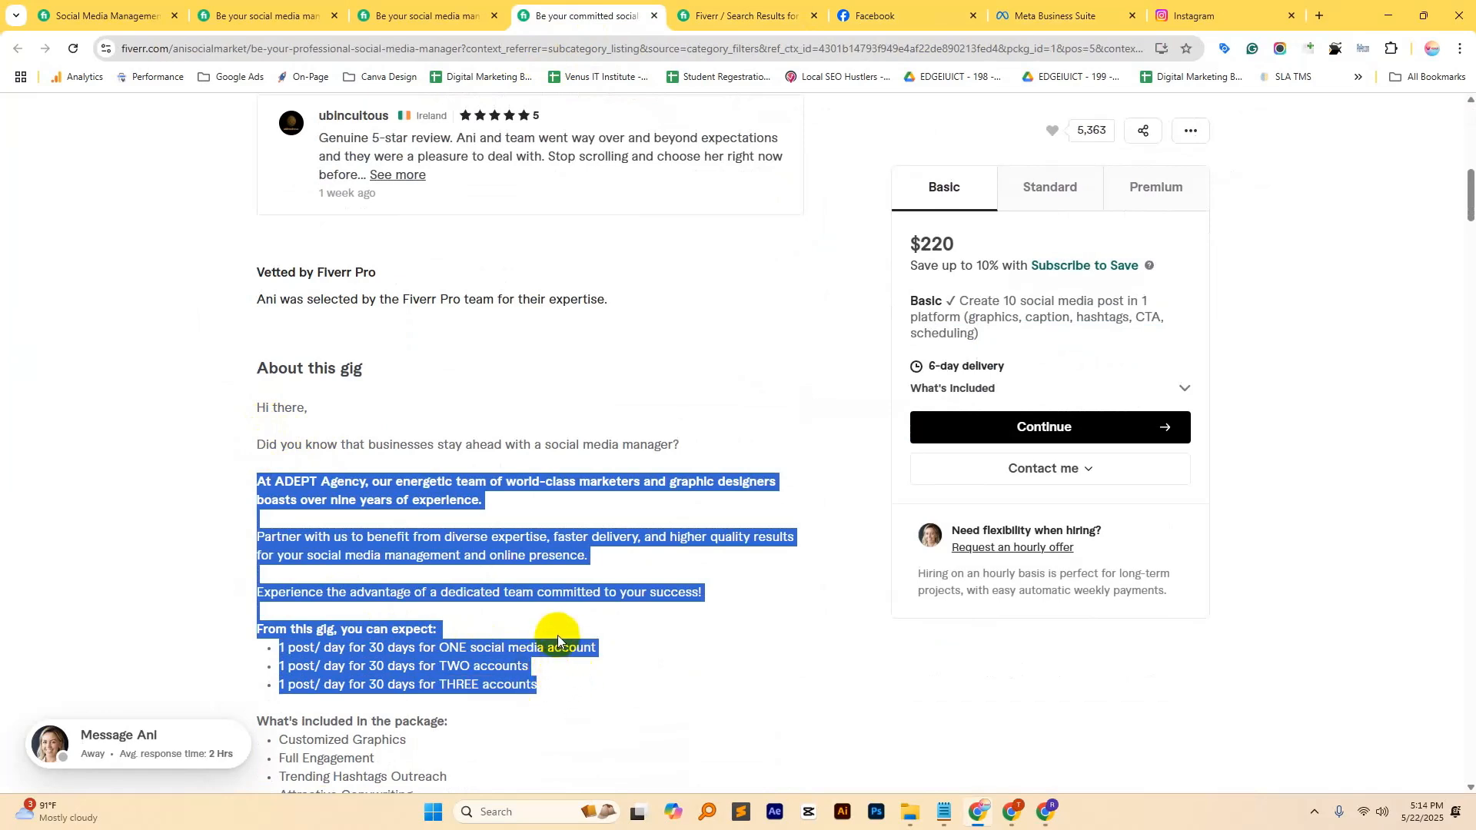
left_click(1048, 5)
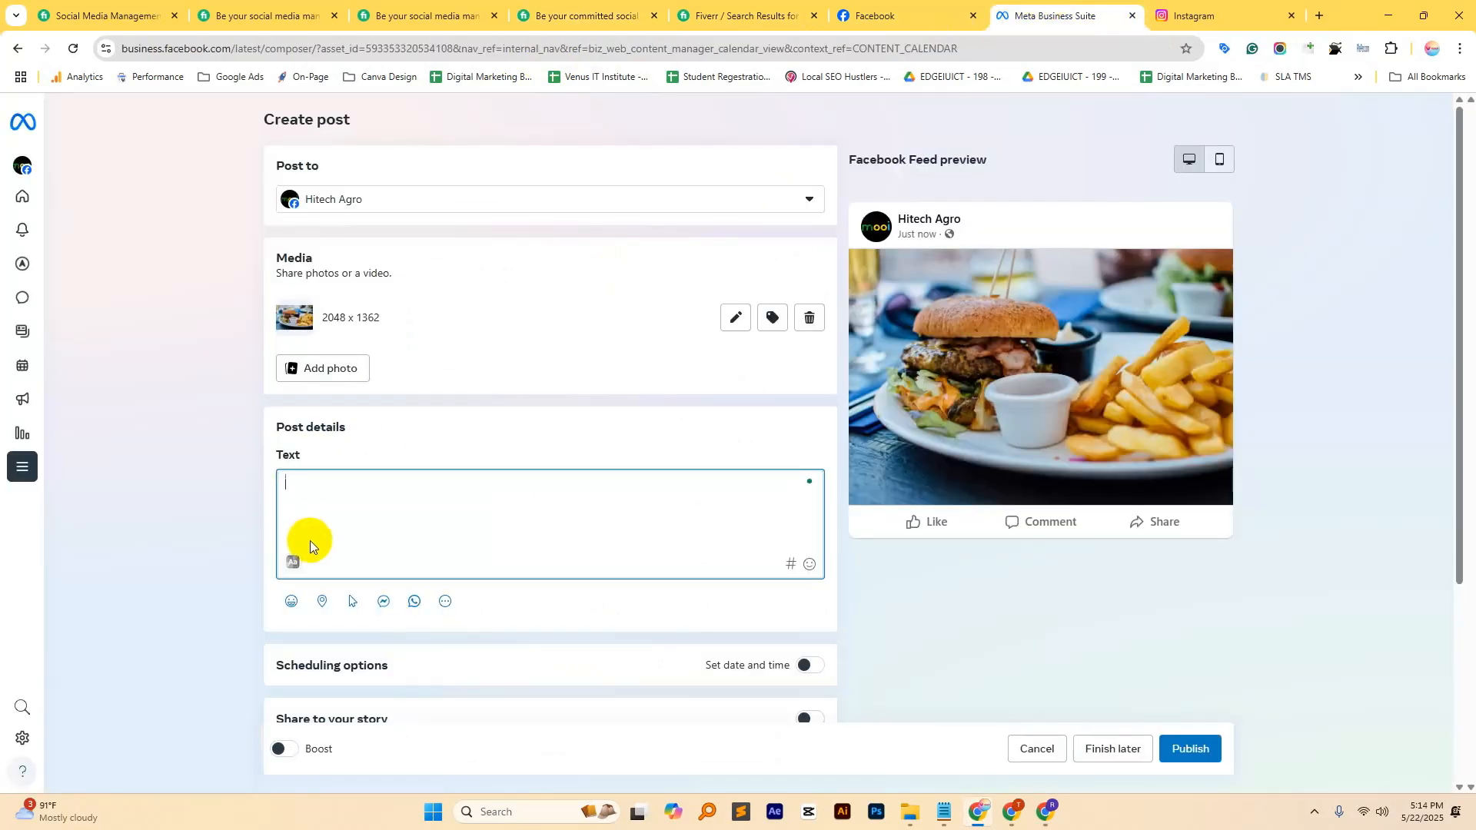
key("ctrl+v")
Step: Remove the extra blank lines between the paragraphs of the post text and delete the word "Partner"
left_click(328, 527)
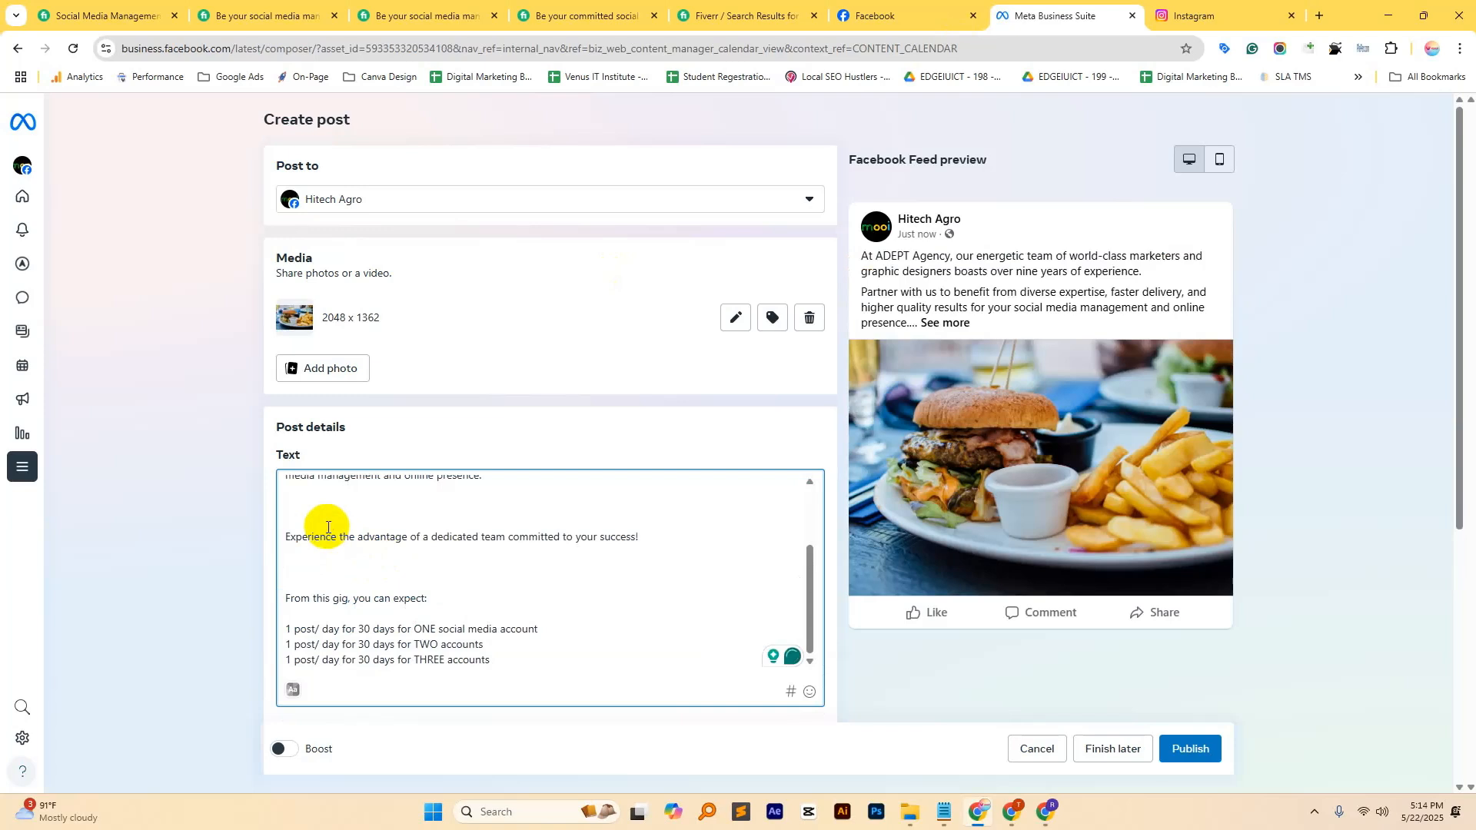
key("BackSpace")
key("BackSpace")
left_click(307, 586)
key("BackSpace")
key("BackSpace")
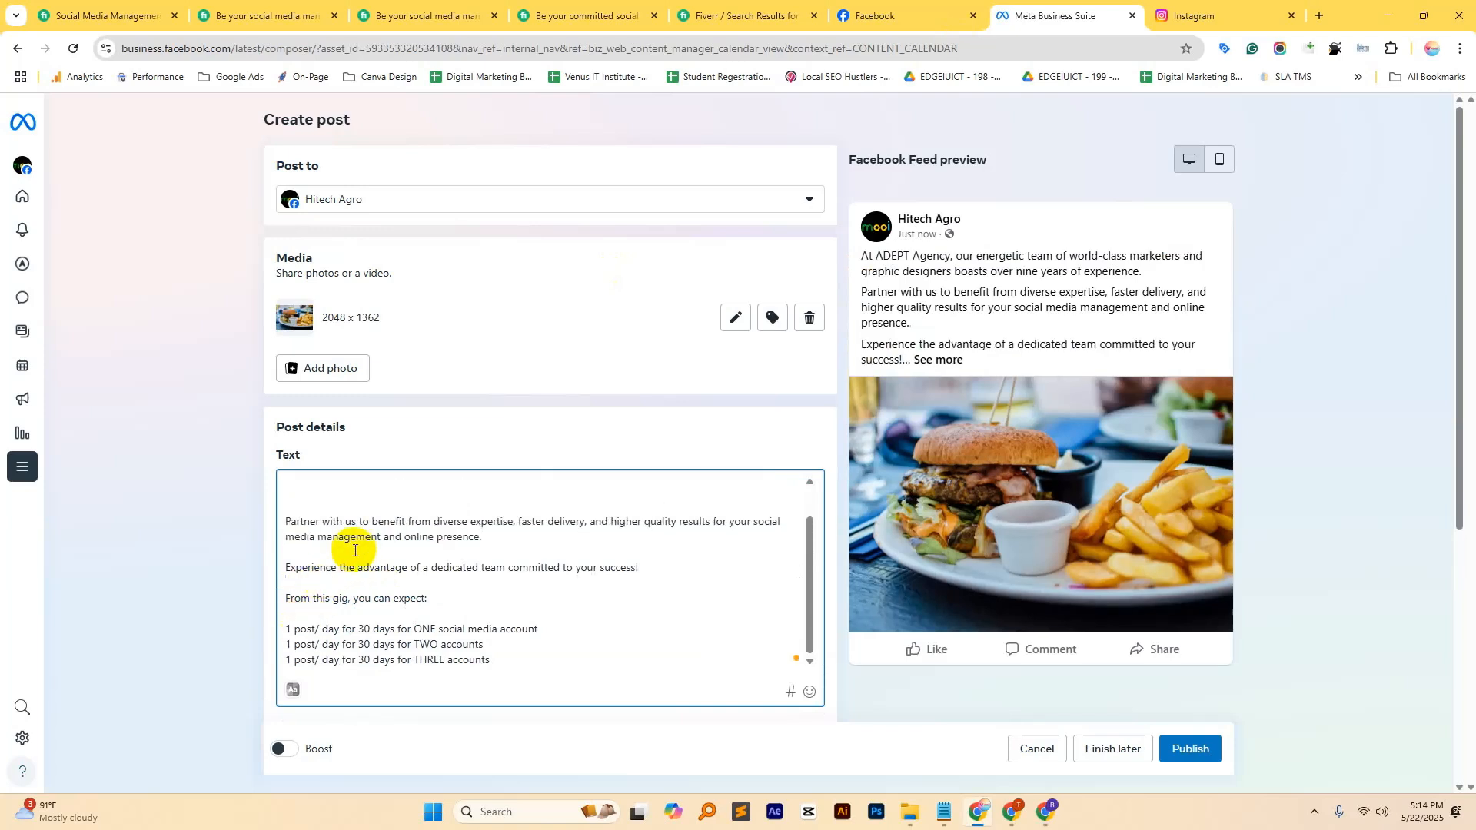
double_click(296, 523)
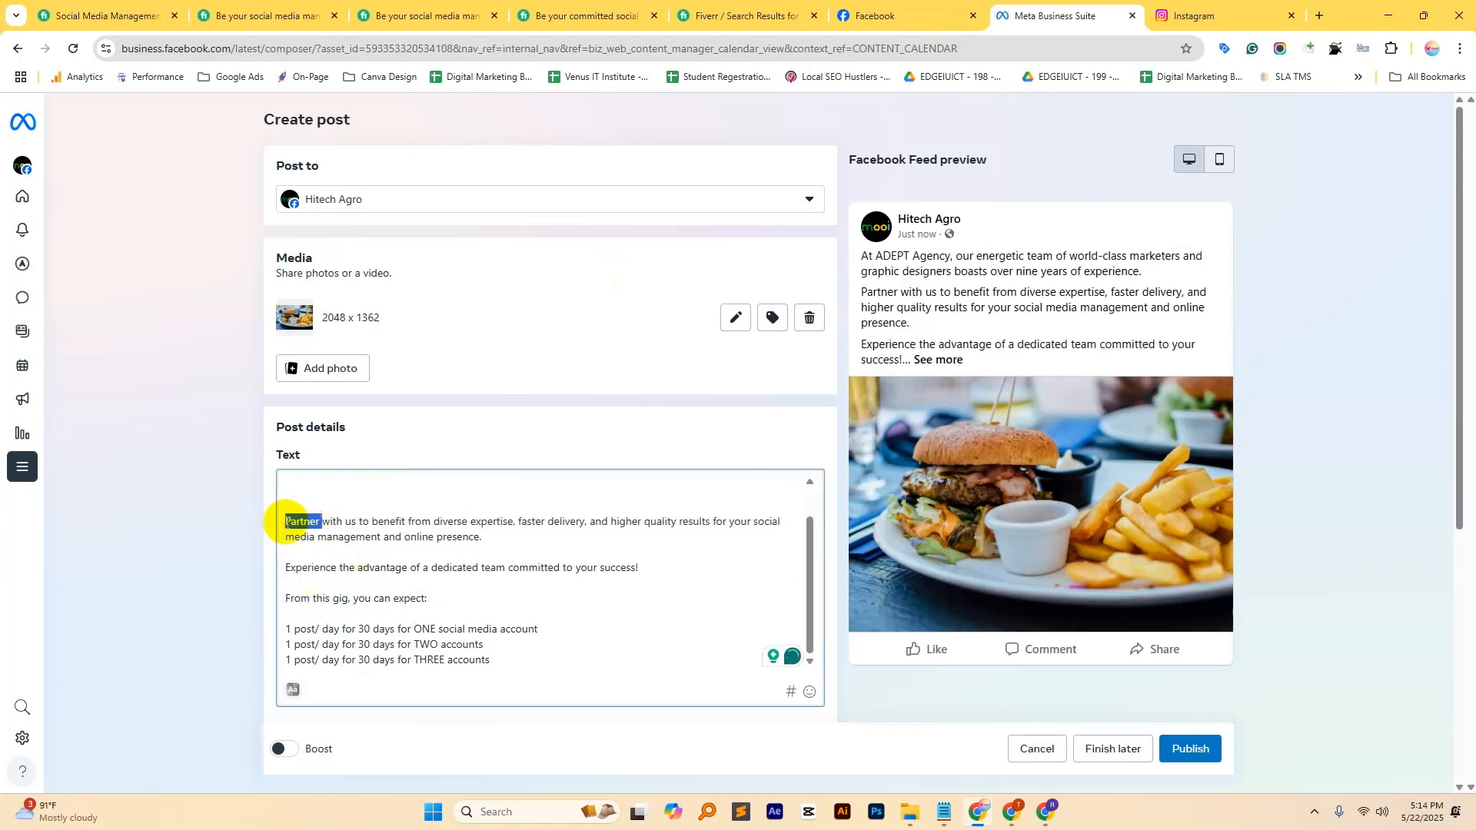
key("BackSpace")
key("BackSpace")
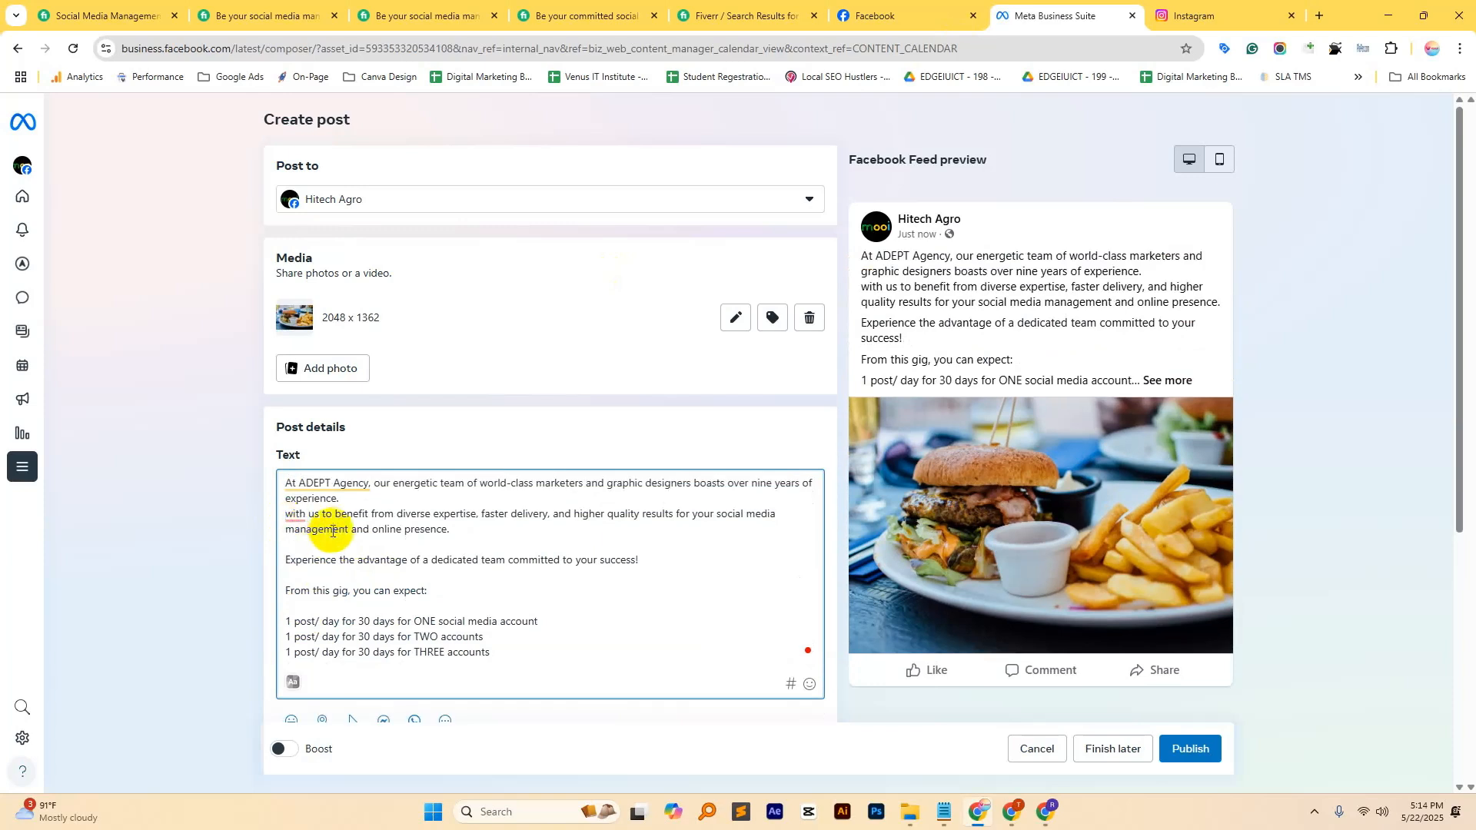
Step: Try adding the feeling "happy" to the post and remove it again
scroll(515, 557, "down", 5)
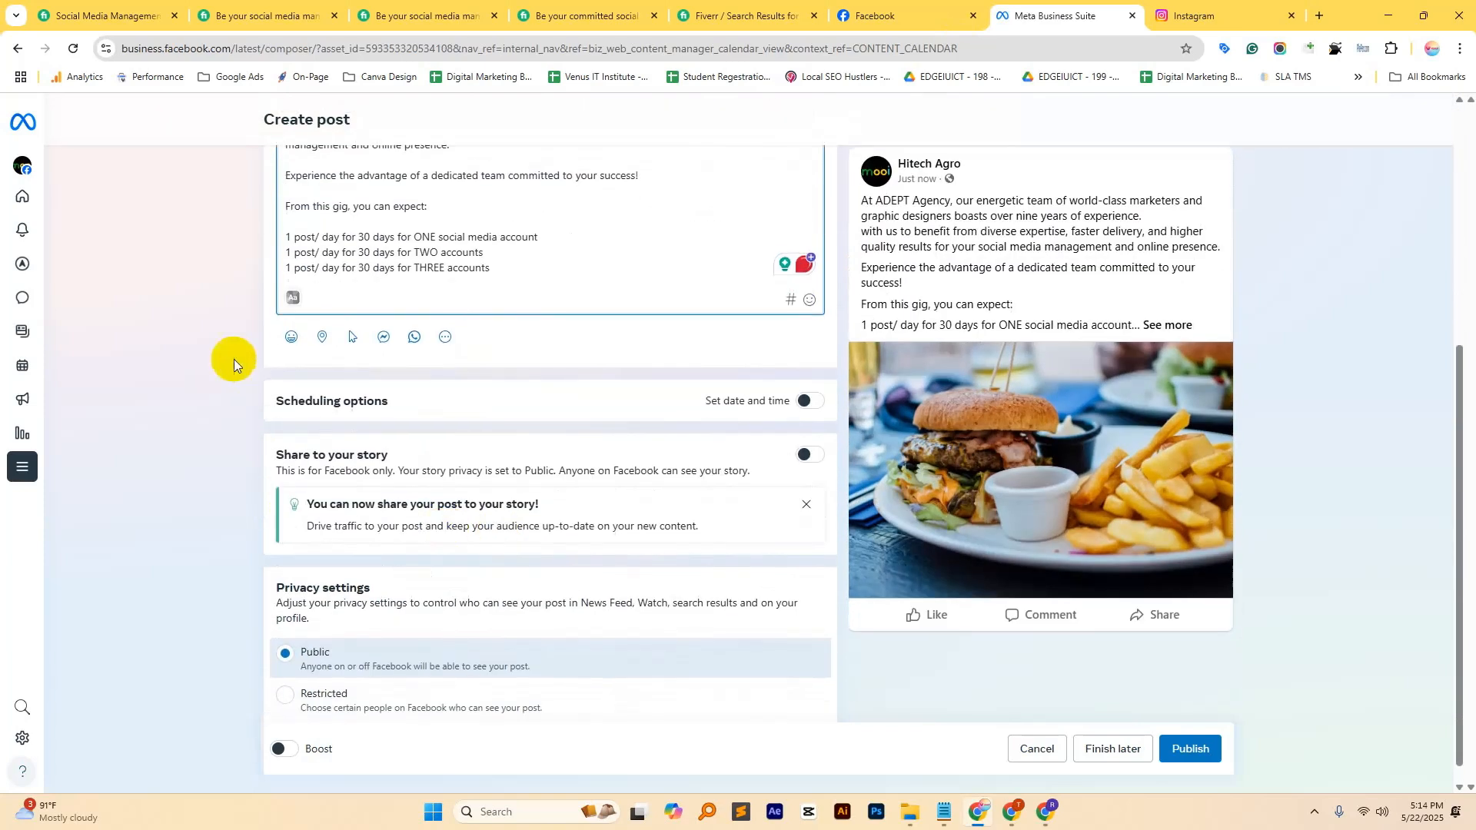
left_click(289, 341)
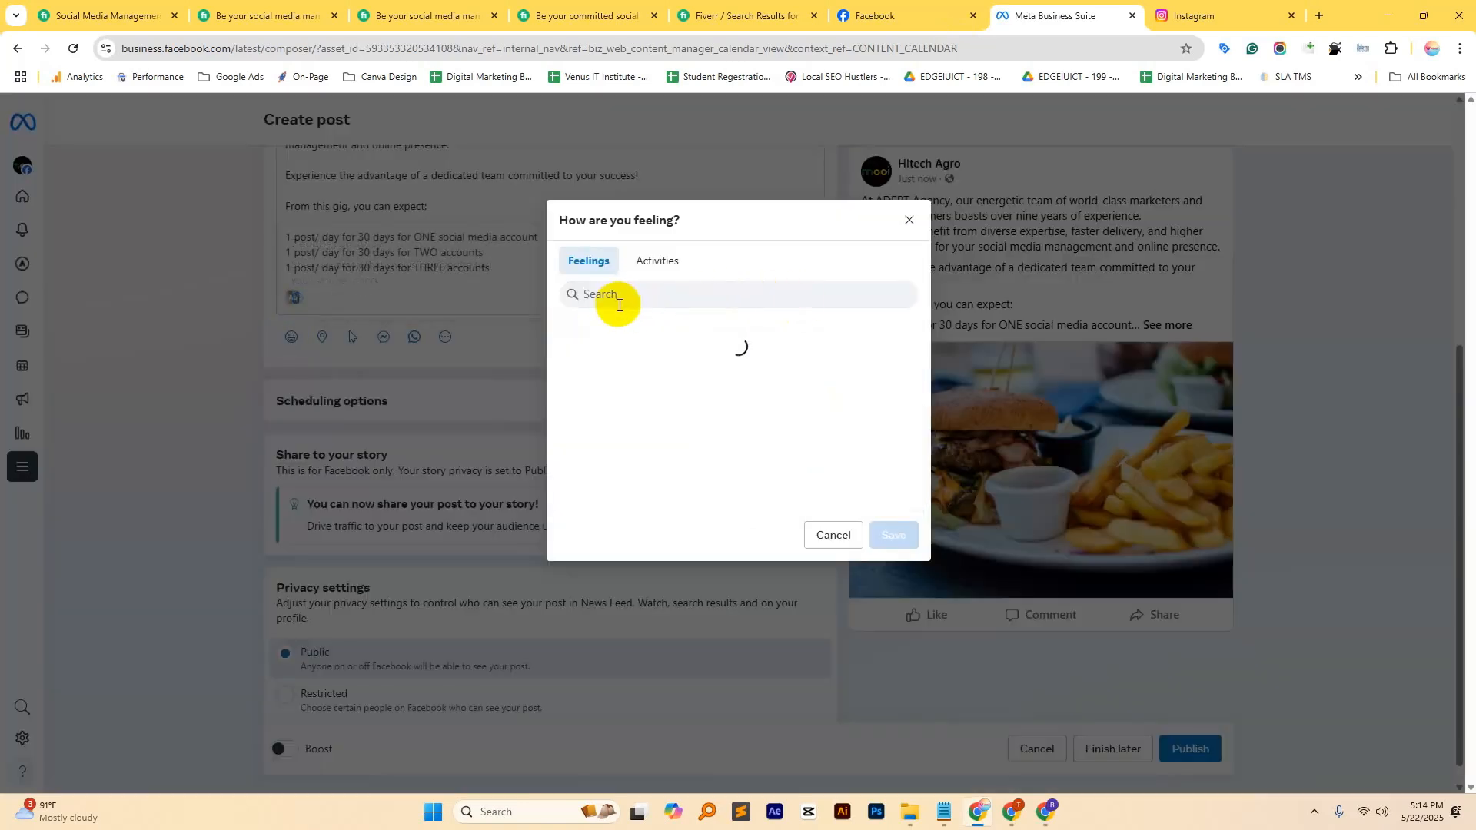
type("happy")
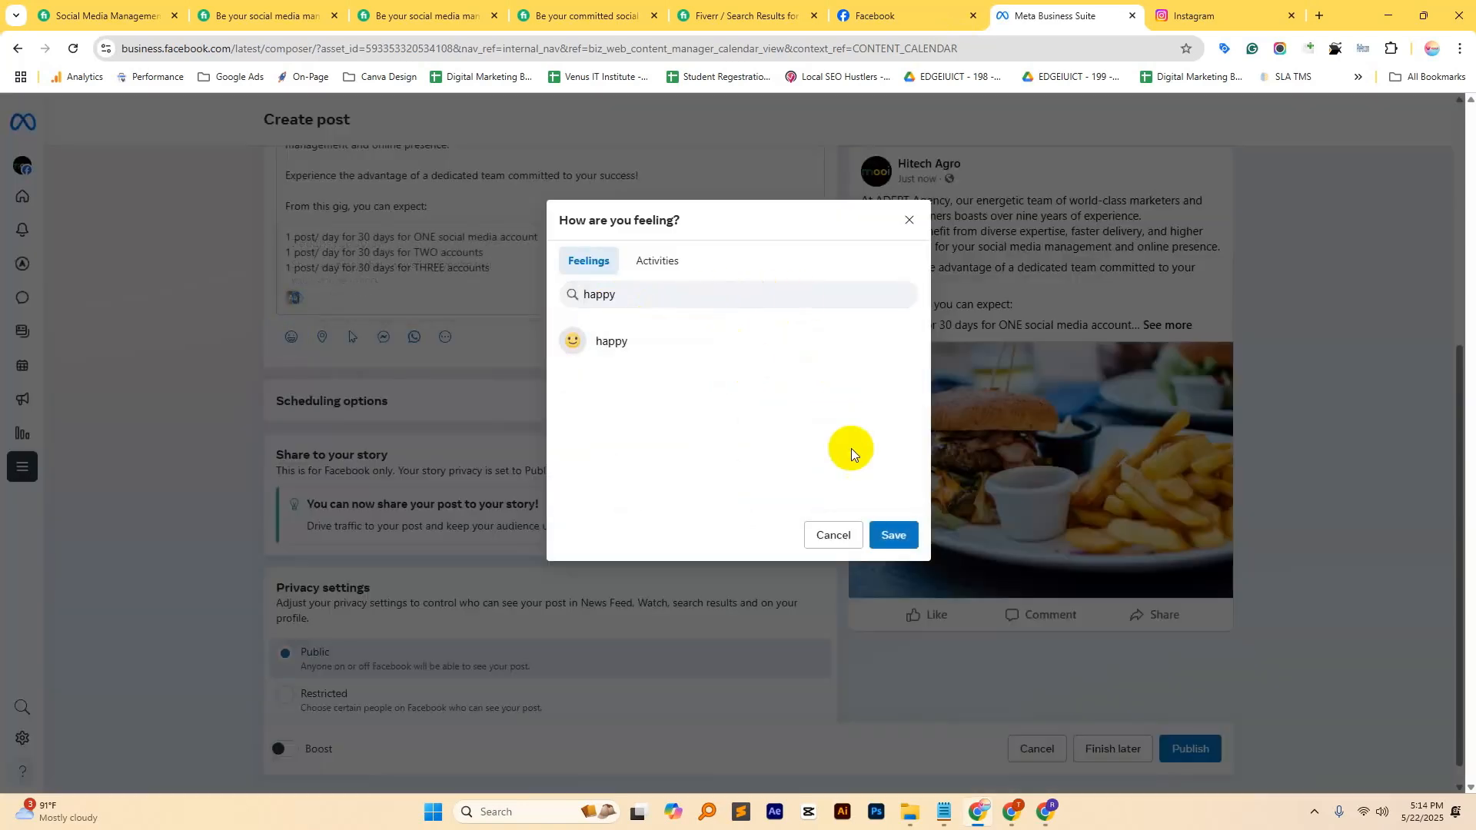
left_click(645, 357)
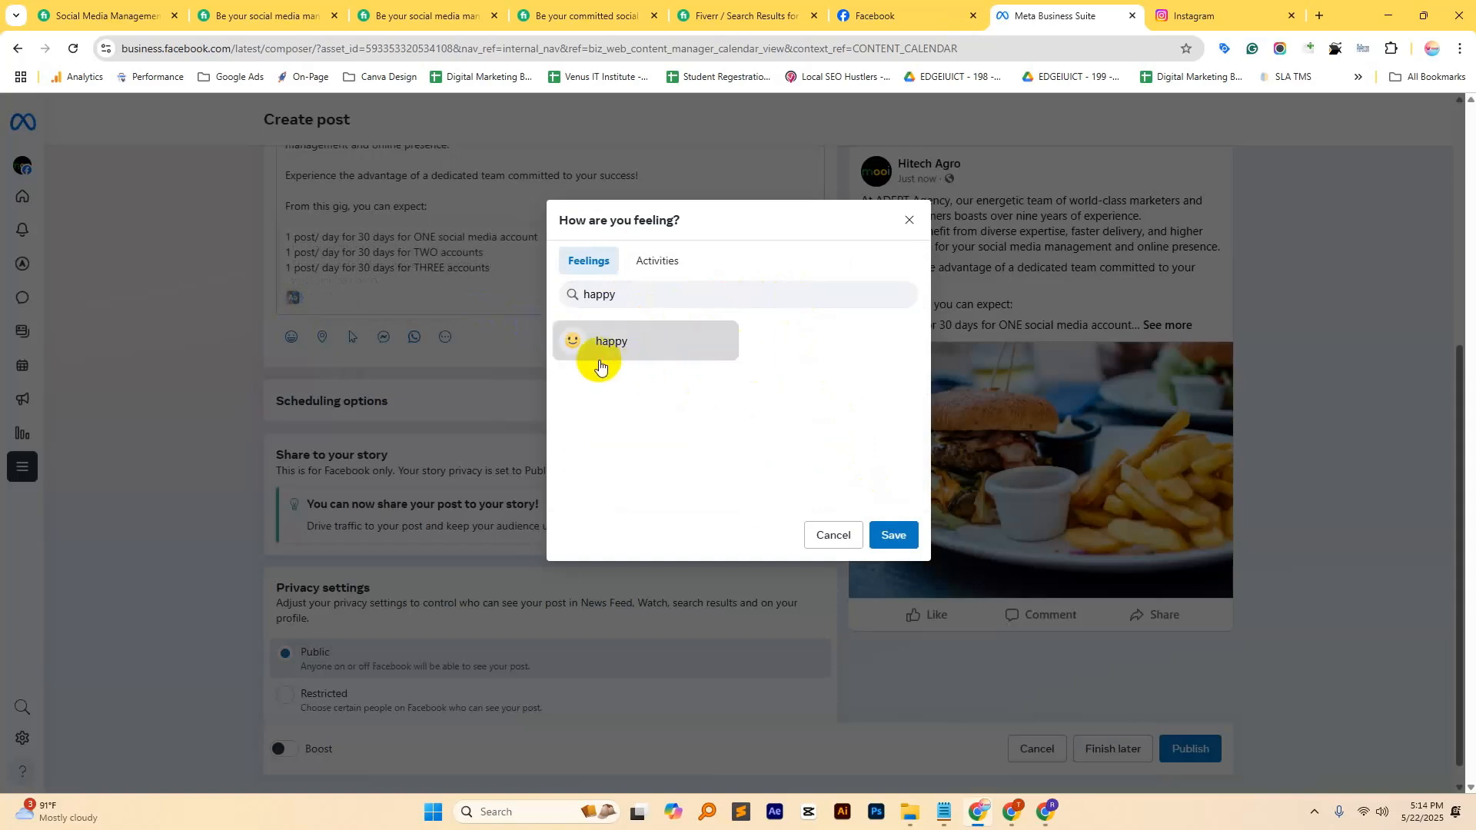
left_click(898, 531)
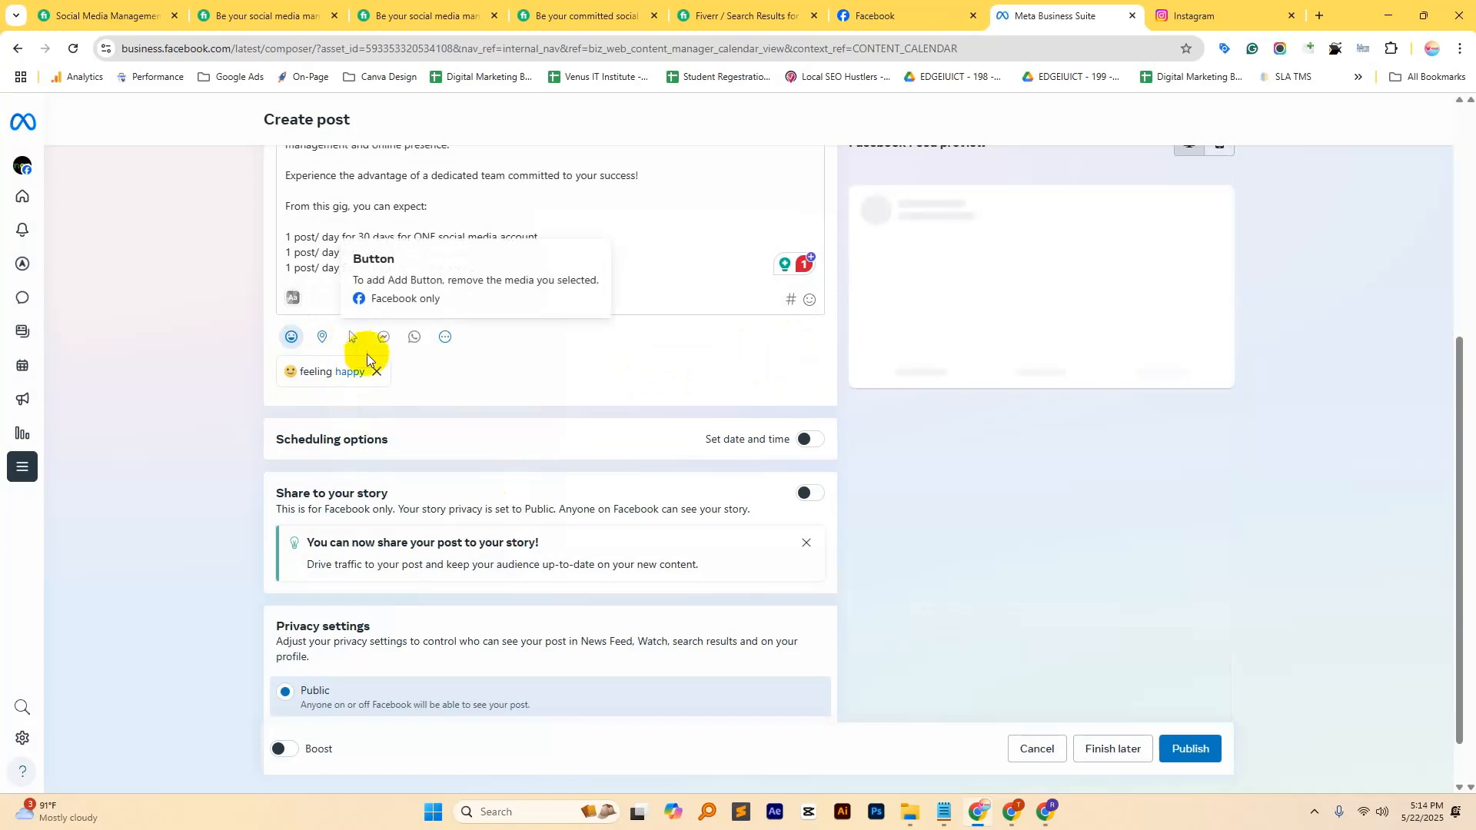
left_click(377, 371)
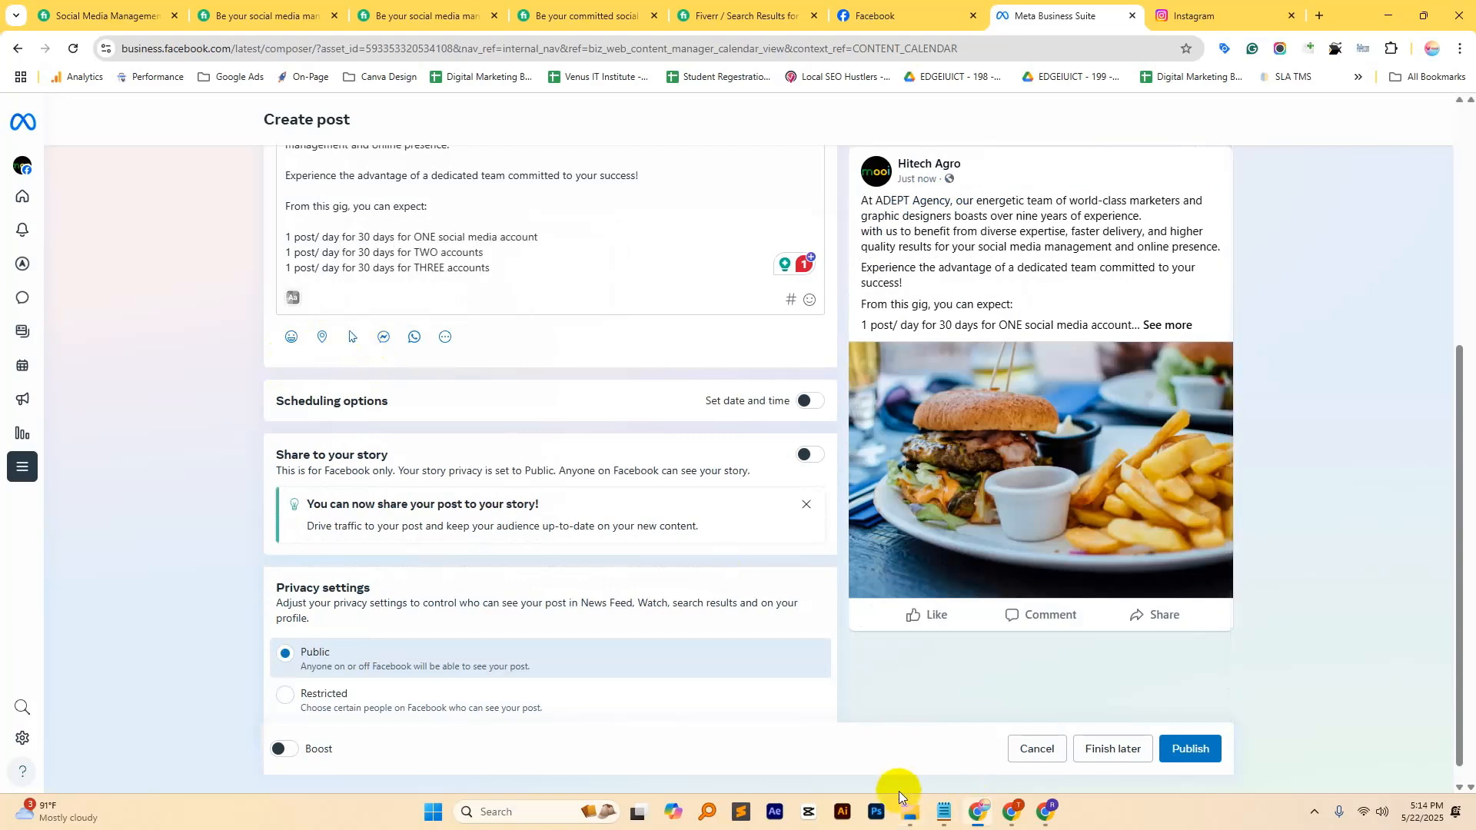
Step: Switch to tasks.txt in Notepad, highlight the "Add CTA" line, and return to the post composer
left_click(948, 812)
left_click_drag(484, 308, 375, 310)
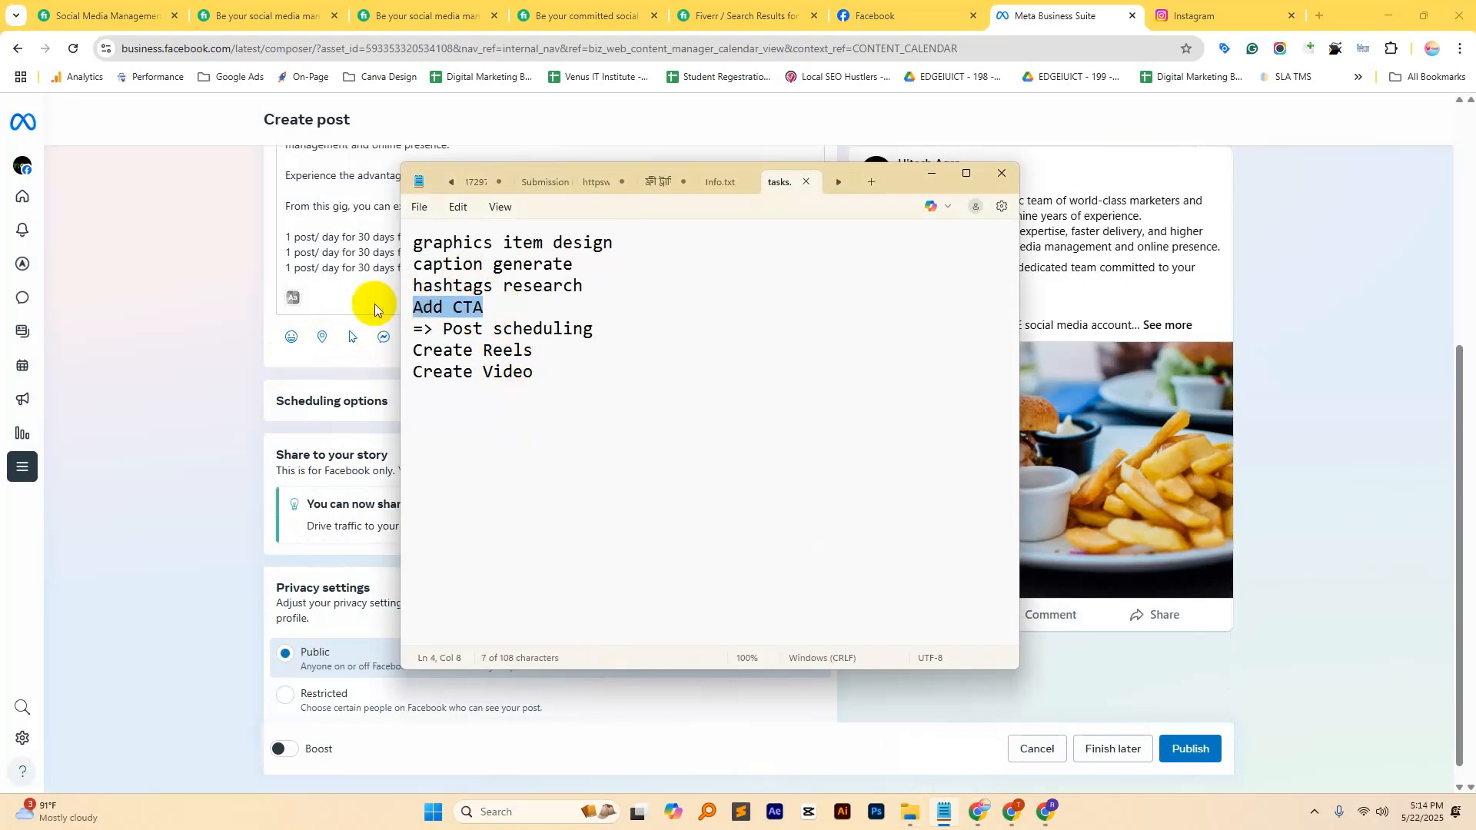
left_click(928, 180)
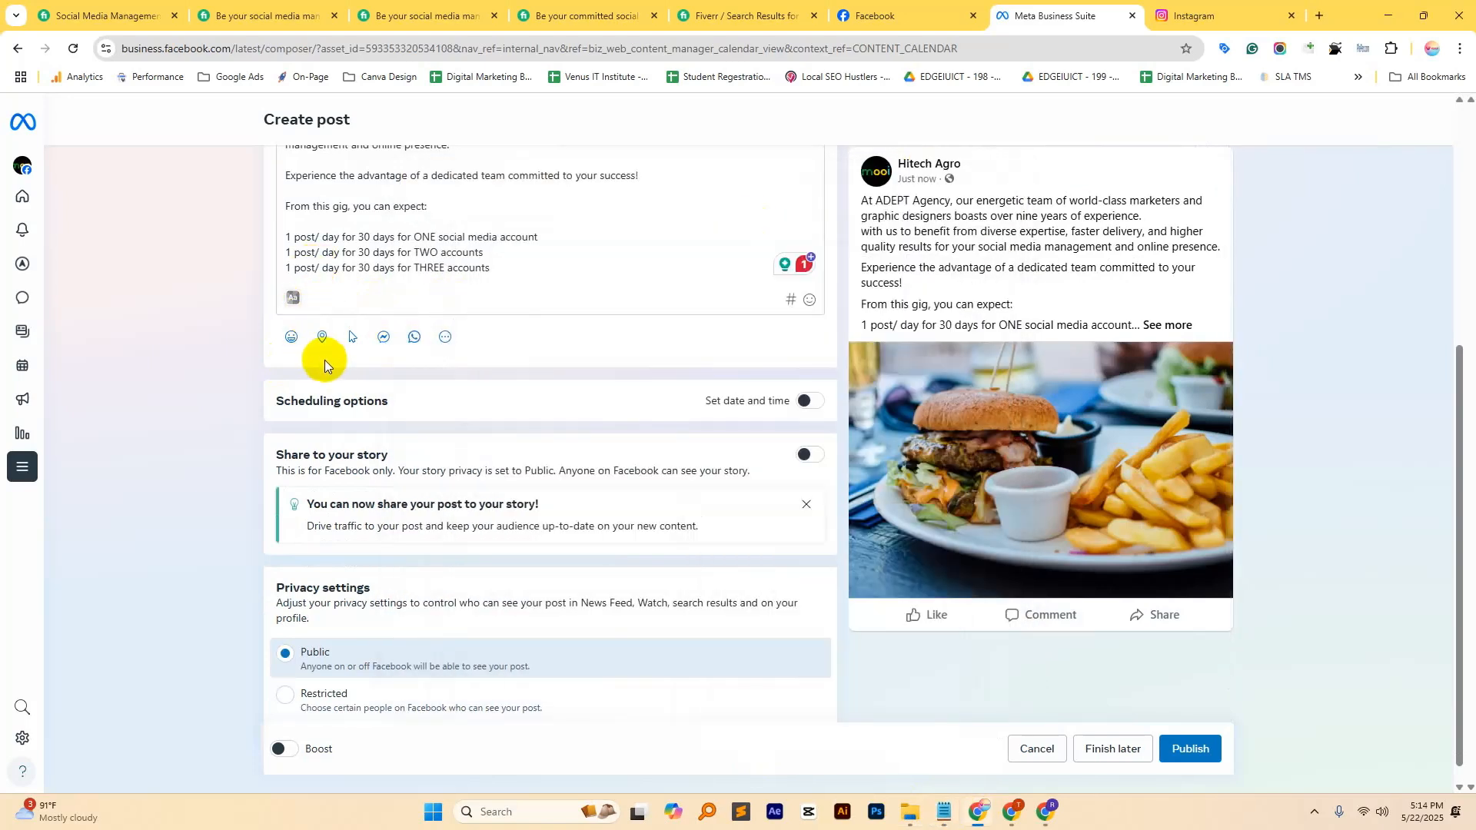
left_click(356, 339)
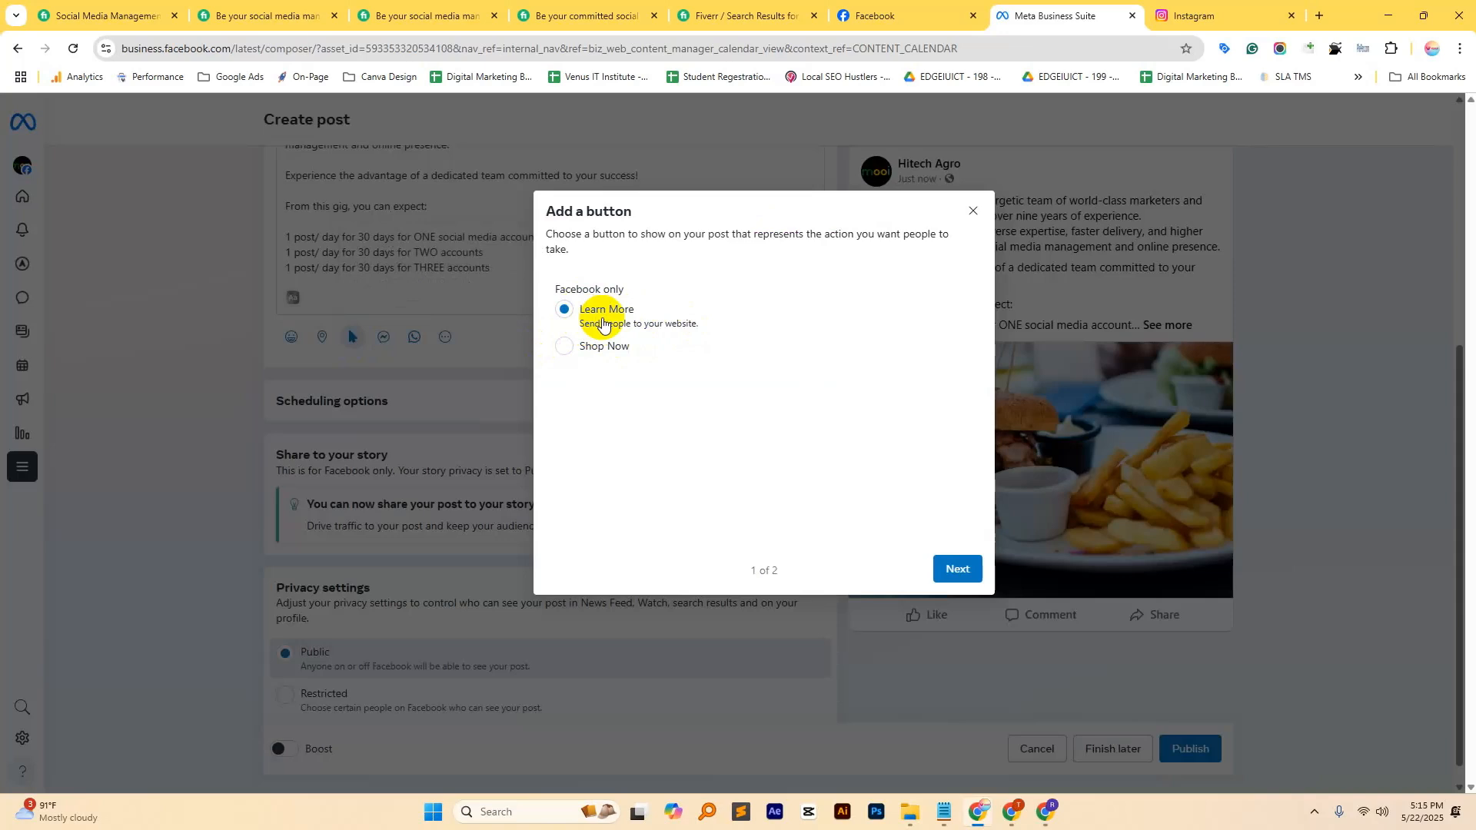
left_click(875, 16)
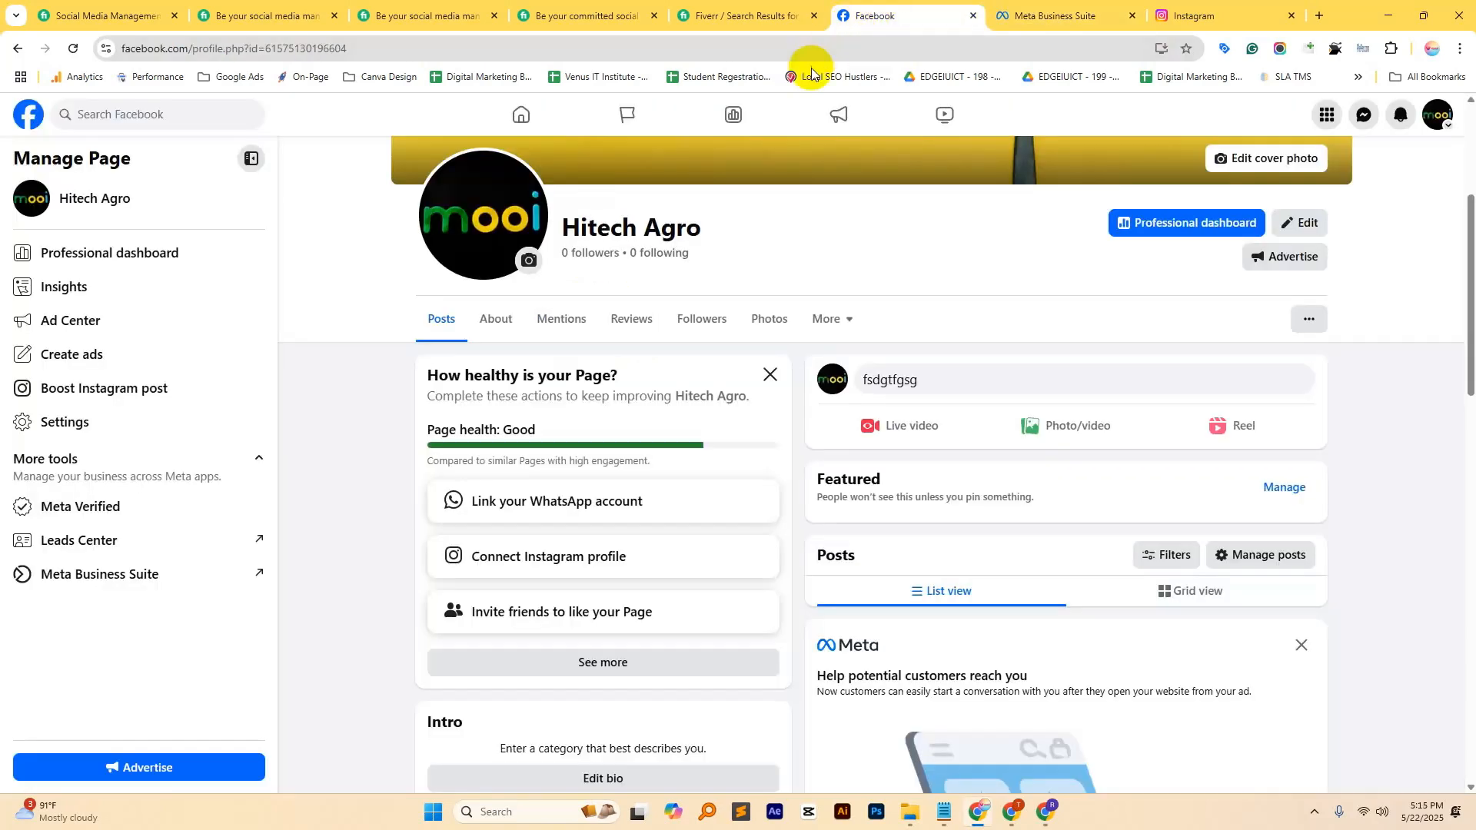
left_click(1030, 9)
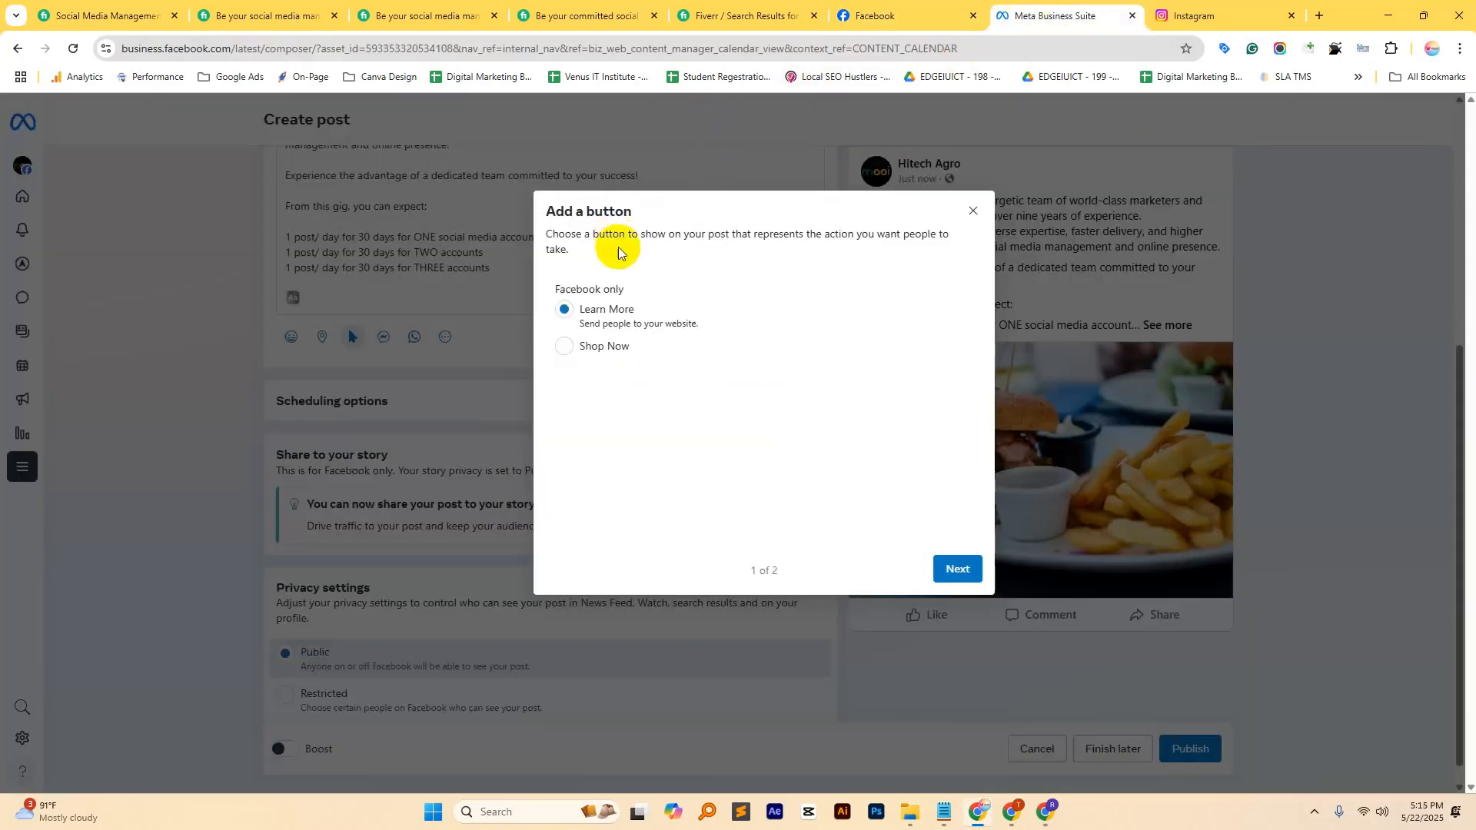
left_click(959, 569)
left_click(646, 307)
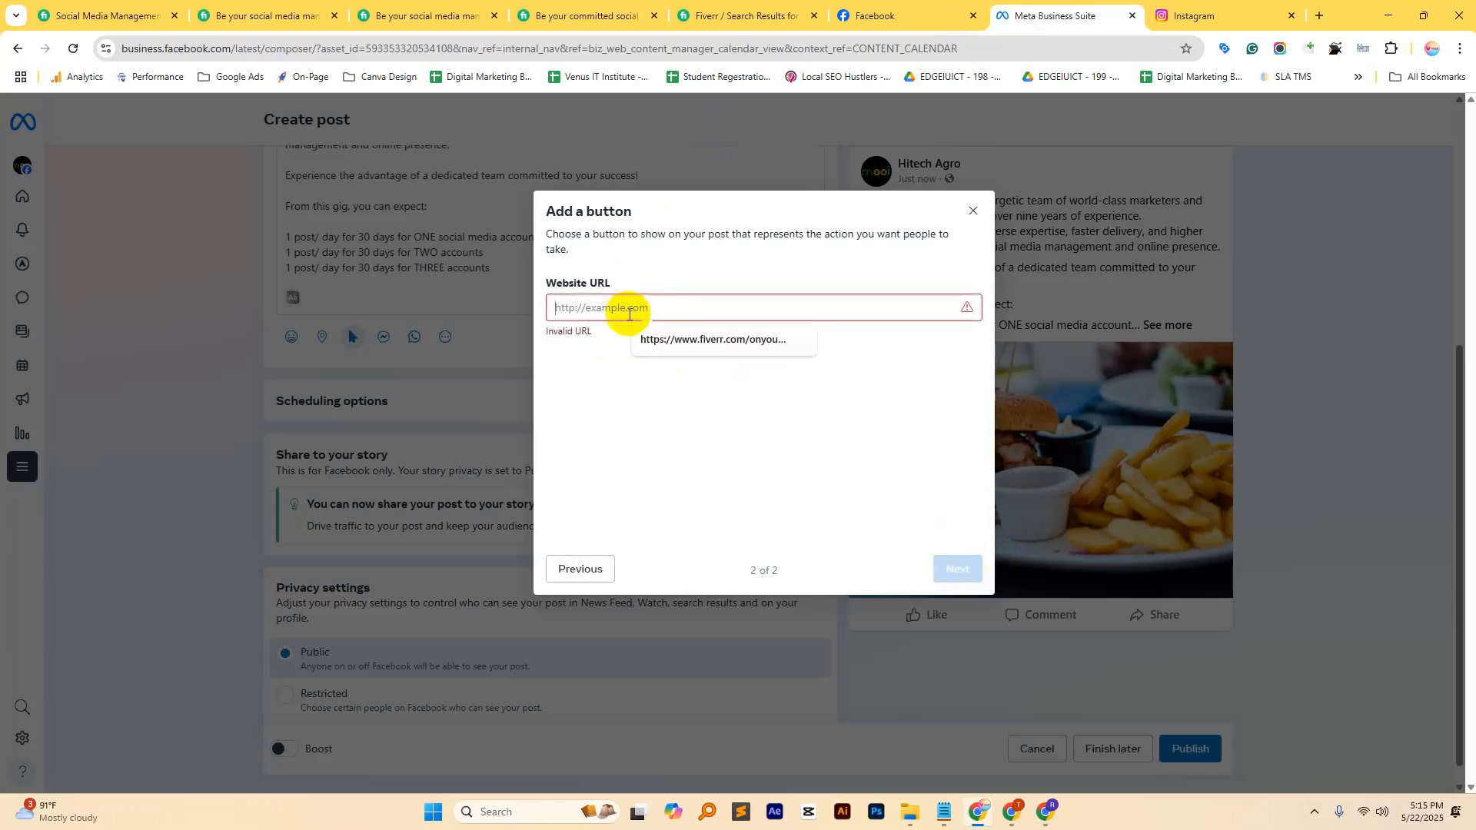
left_click(688, 333)
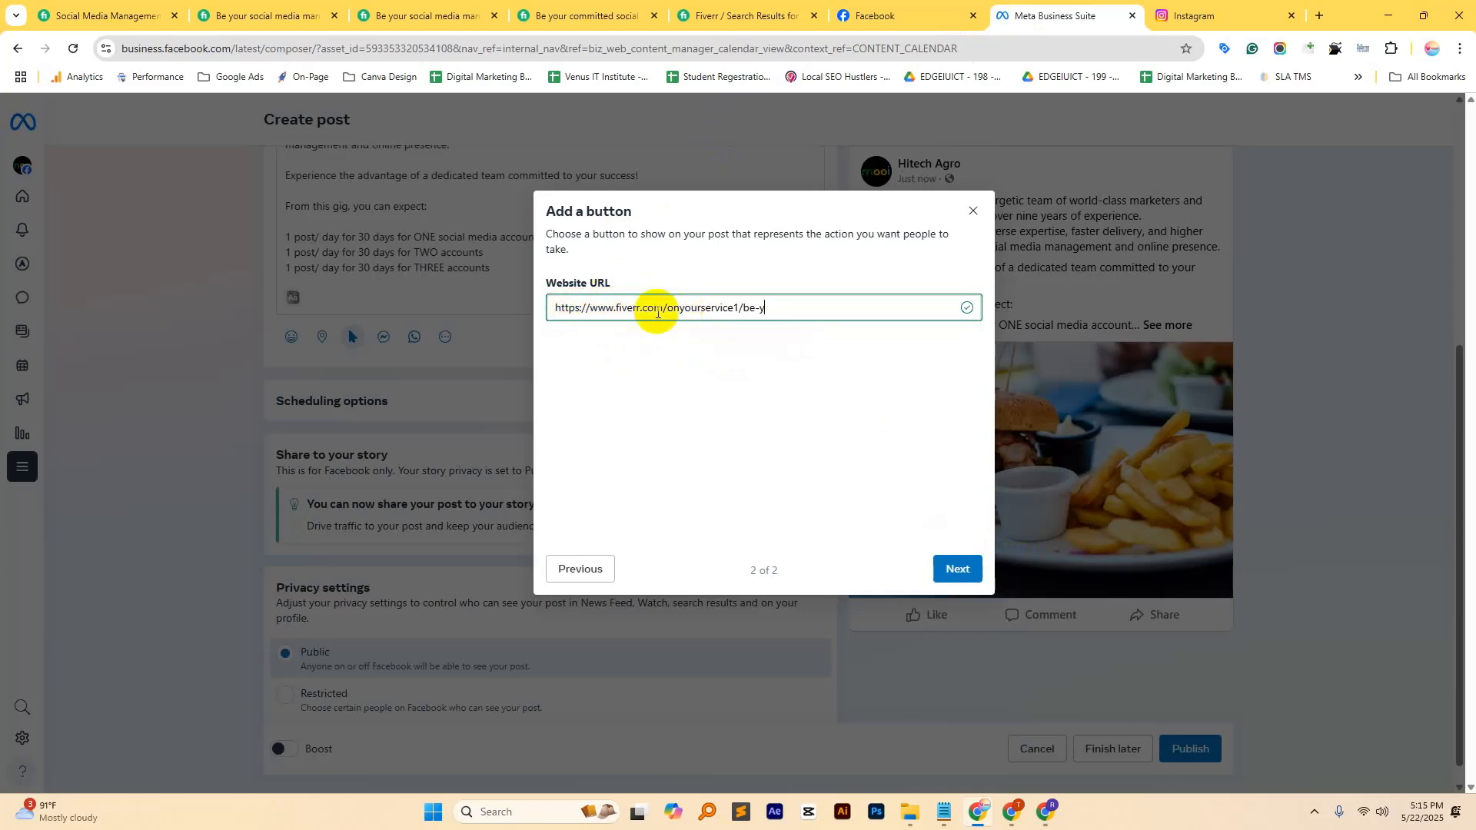
left_click(961, 578)
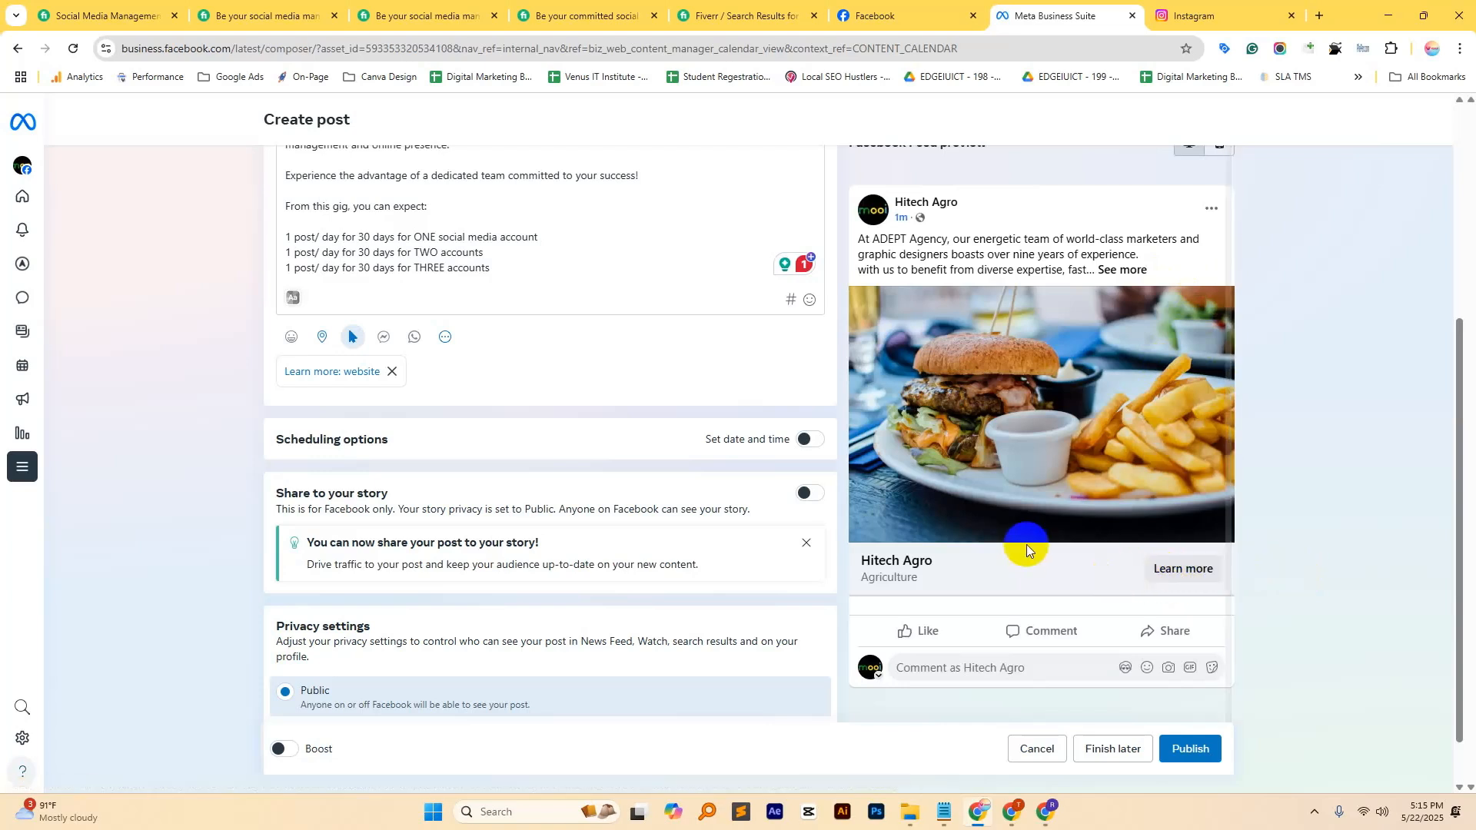
left_click(392, 373)
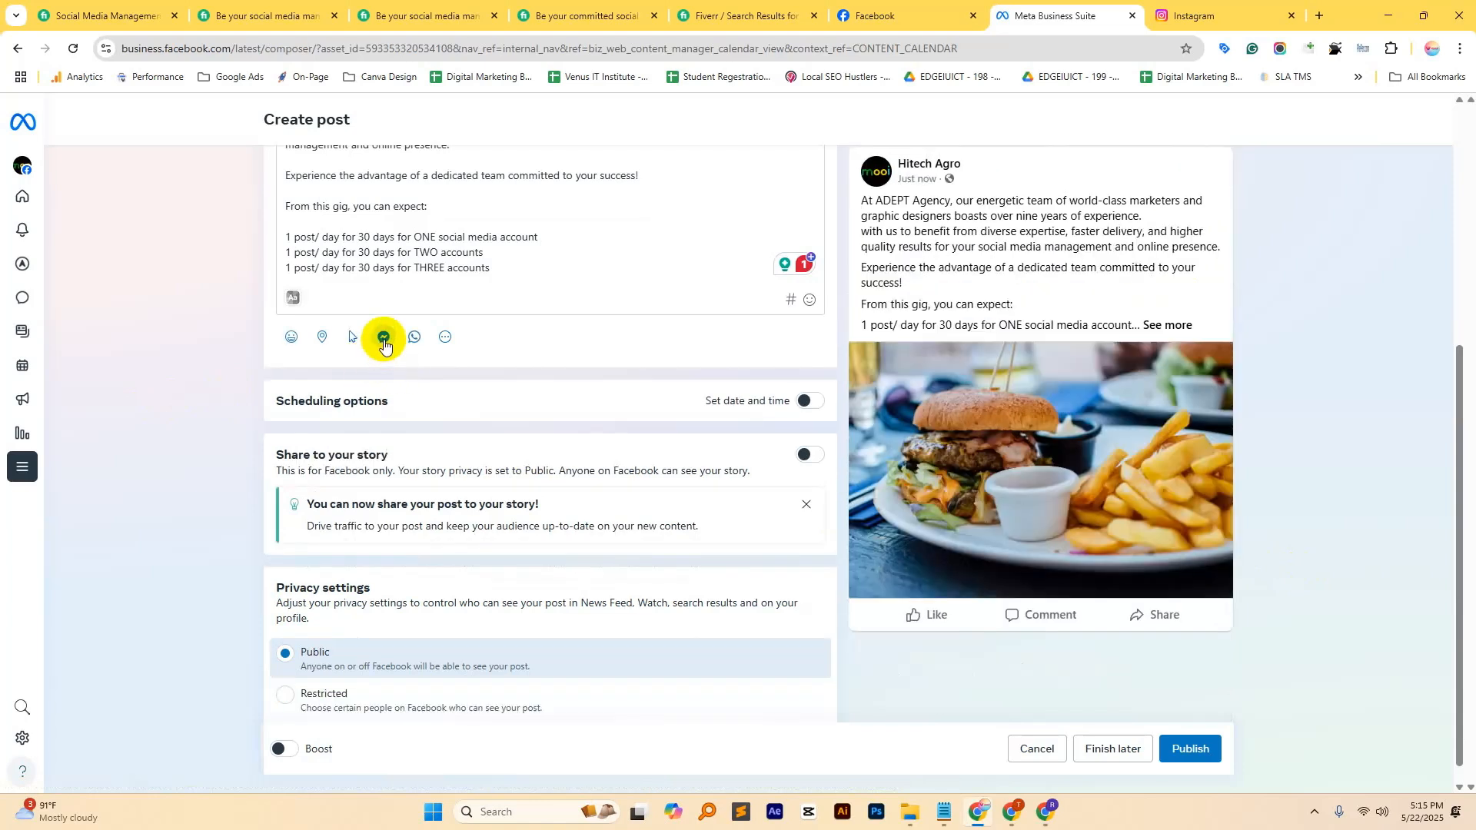
Step: Try the Get messages button on the post, remove it, and check the other additions offered for the post
left_click(384, 339)
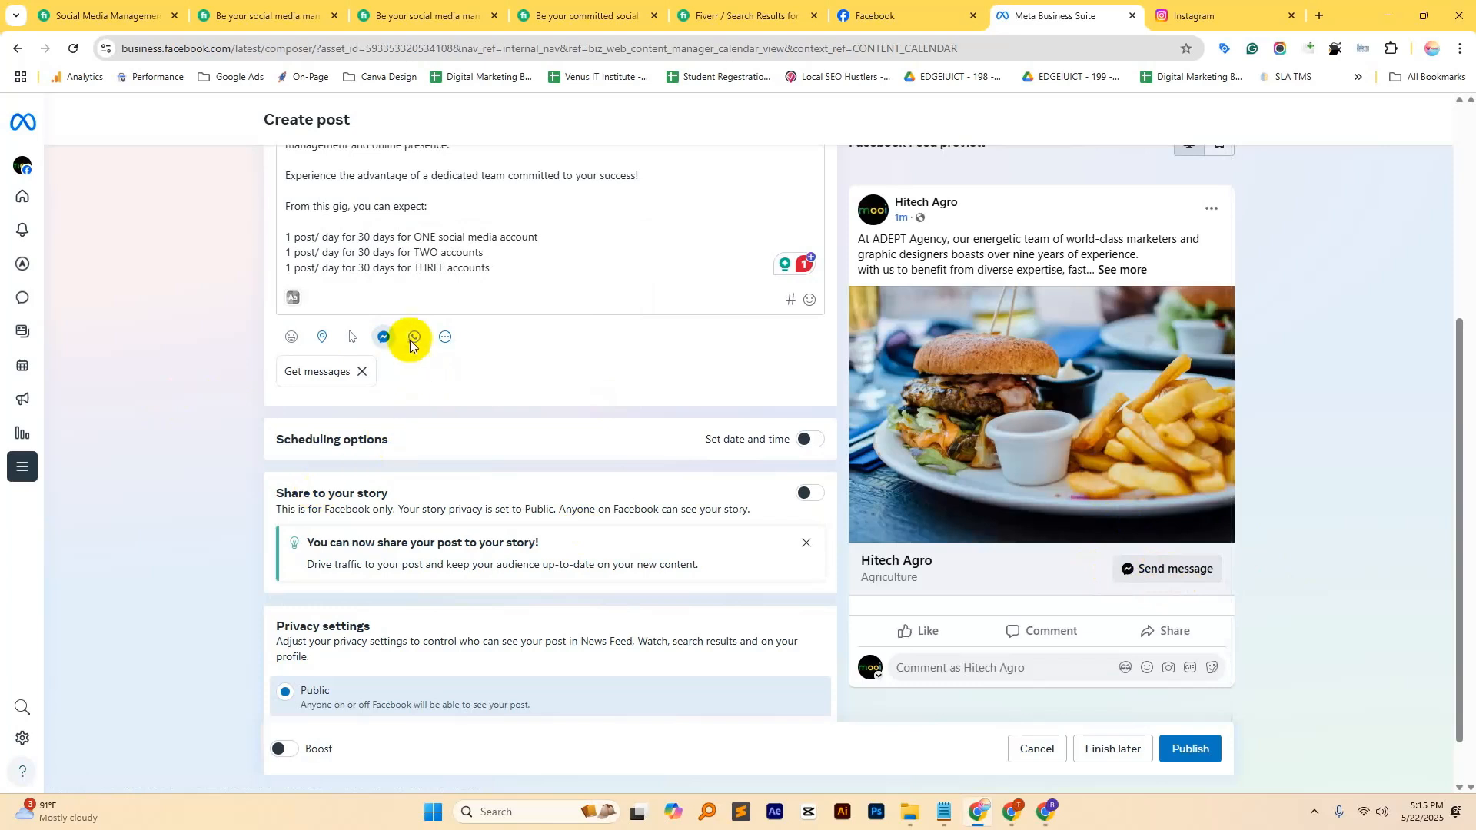
left_click(364, 372)
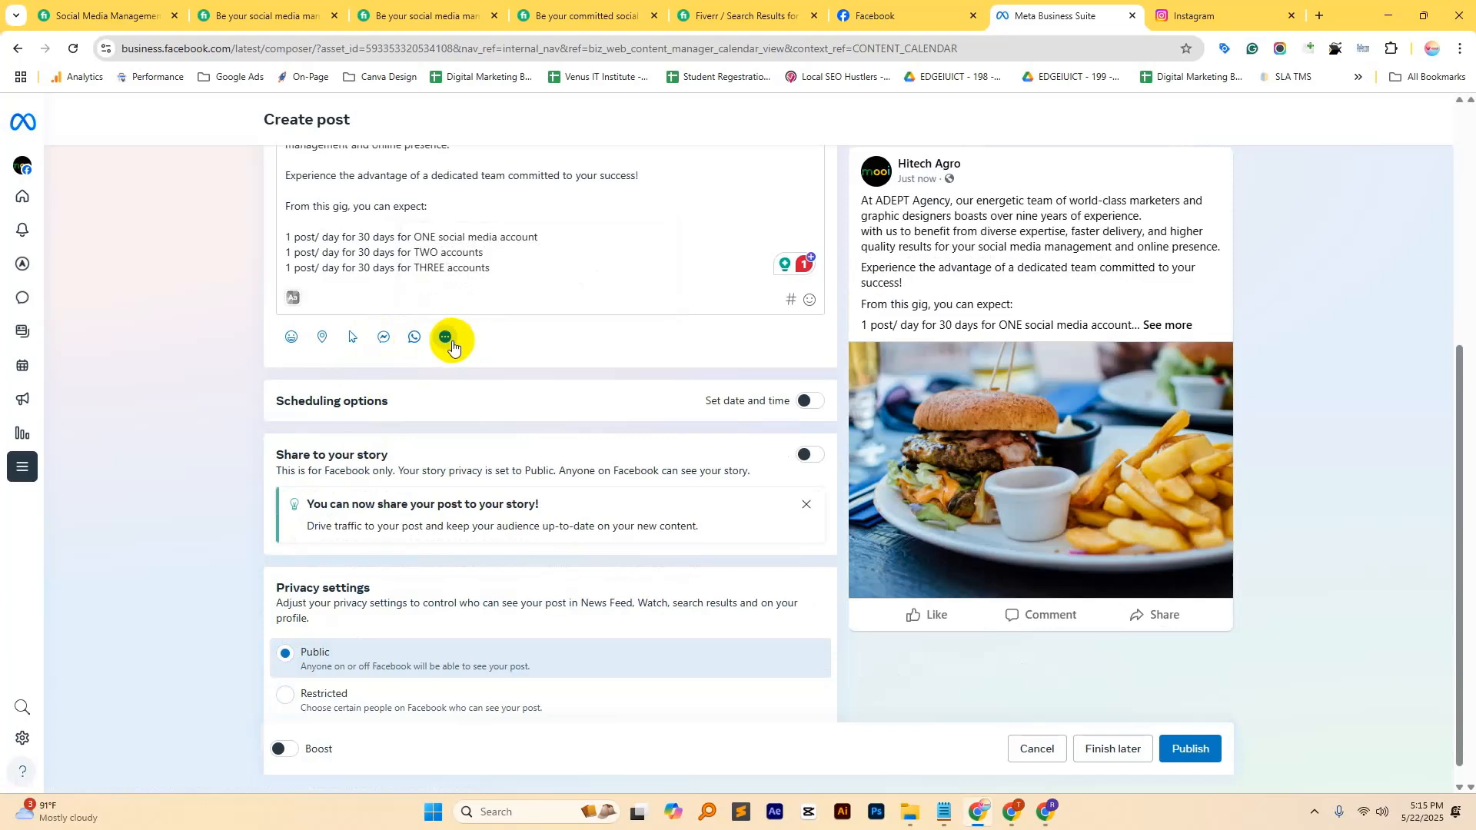
left_click(448, 340)
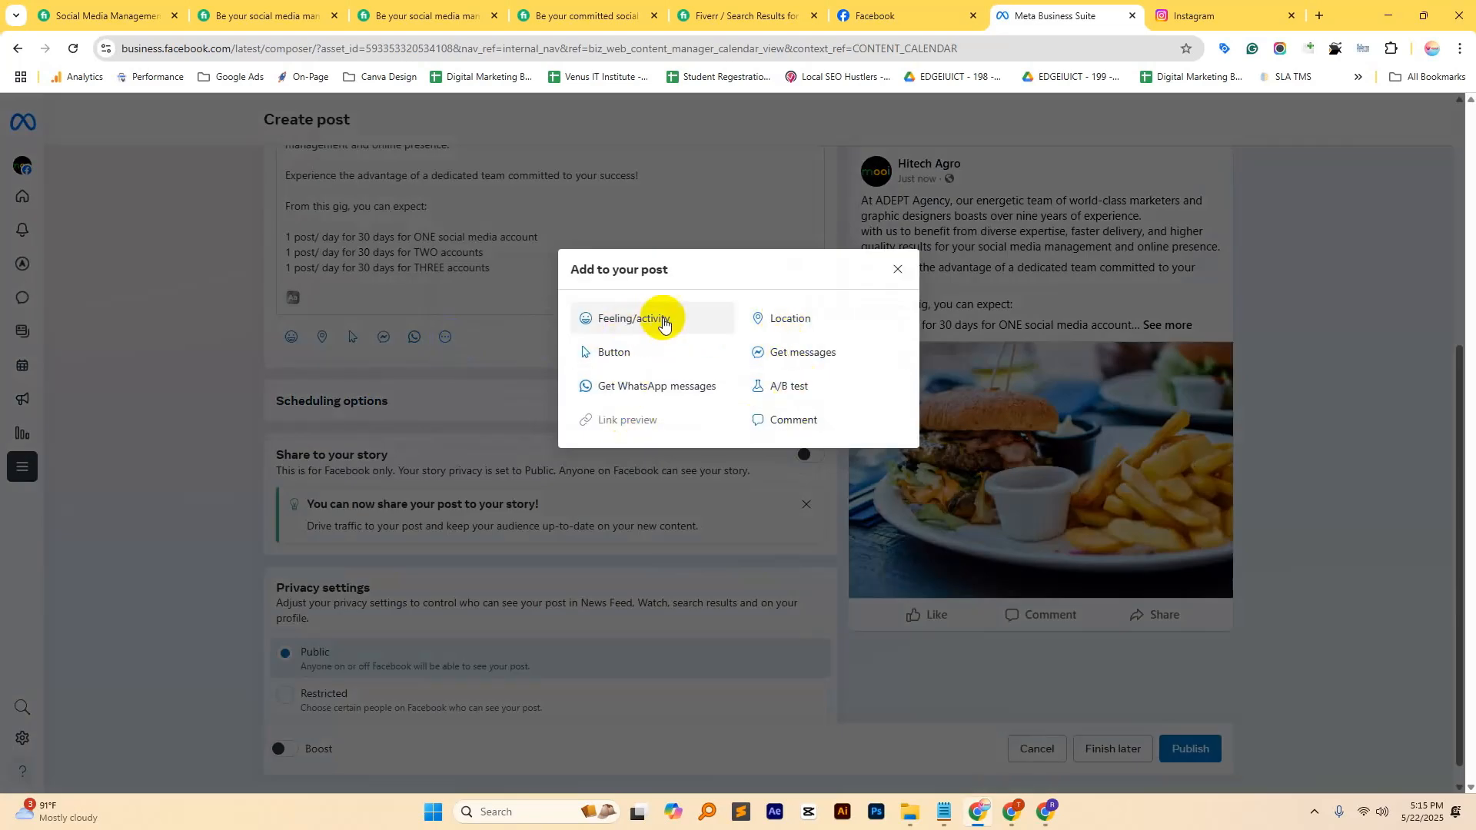
left_click(901, 275)
Step: Examine the additions offered in the Facebook page's own post composer and compare them with those in Meta Business Suite
left_click(891, 17)
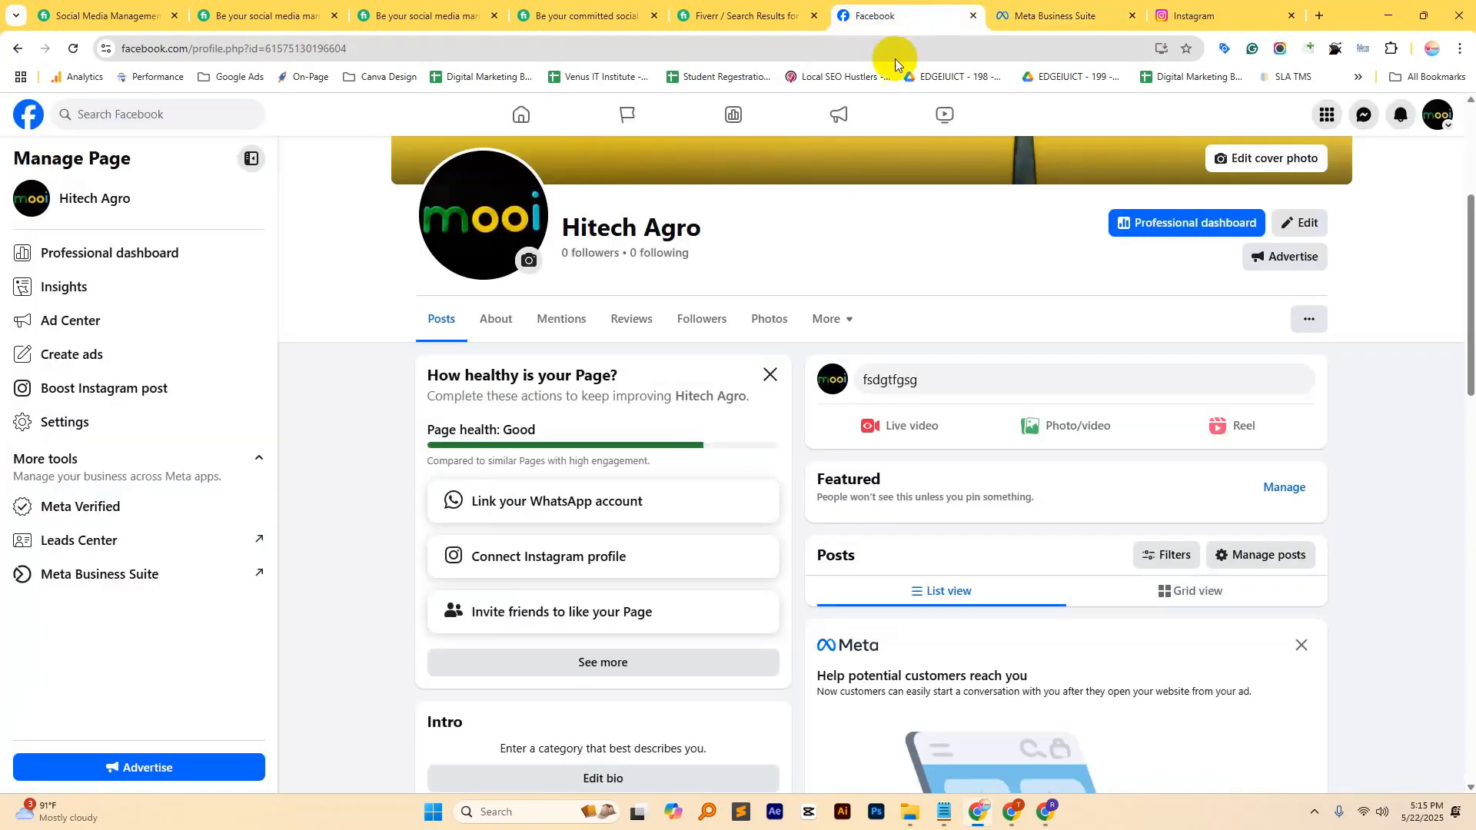
left_click(953, 383)
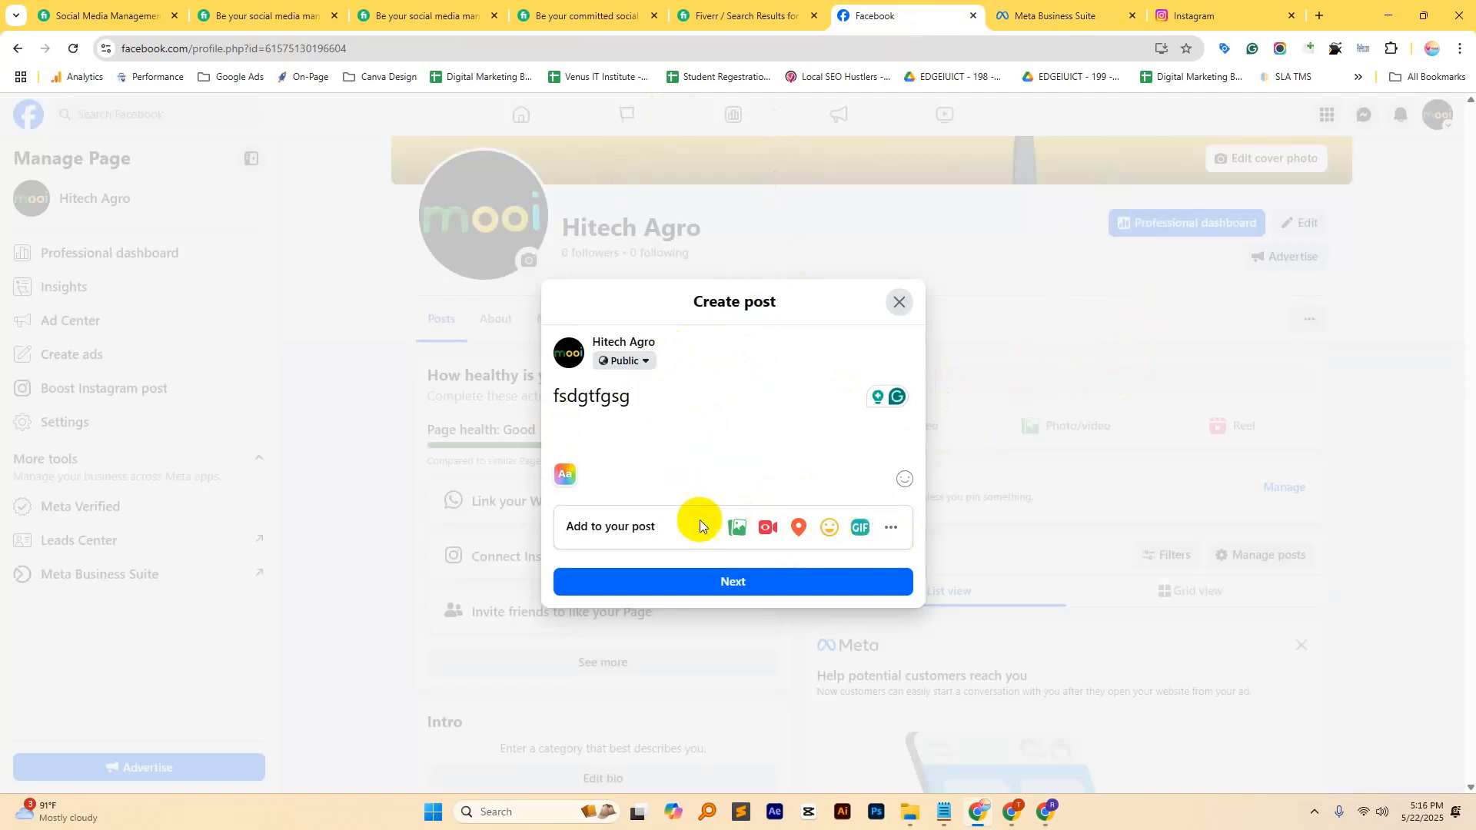
left_click(894, 529)
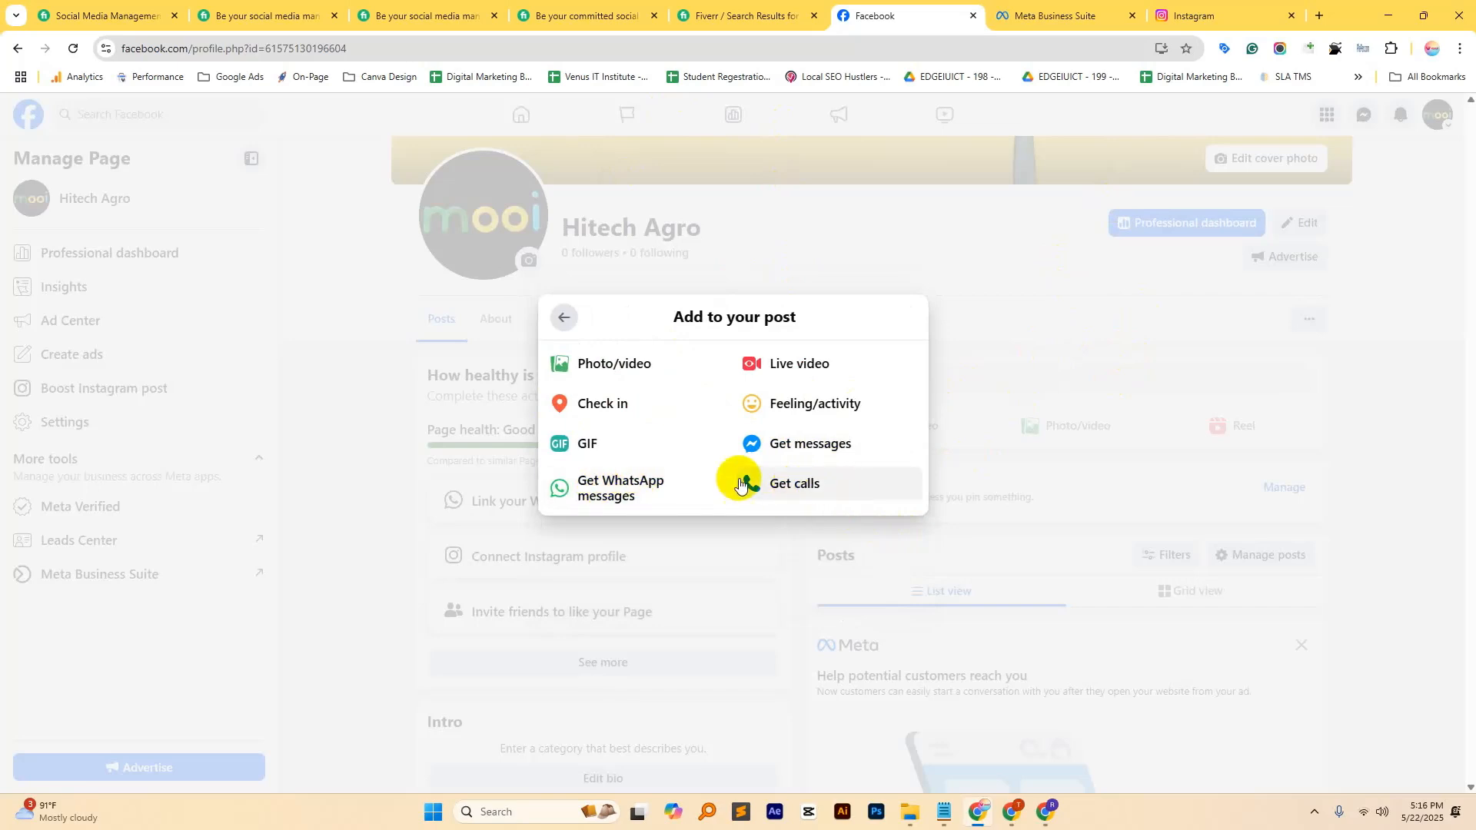
left_click(1067, 9)
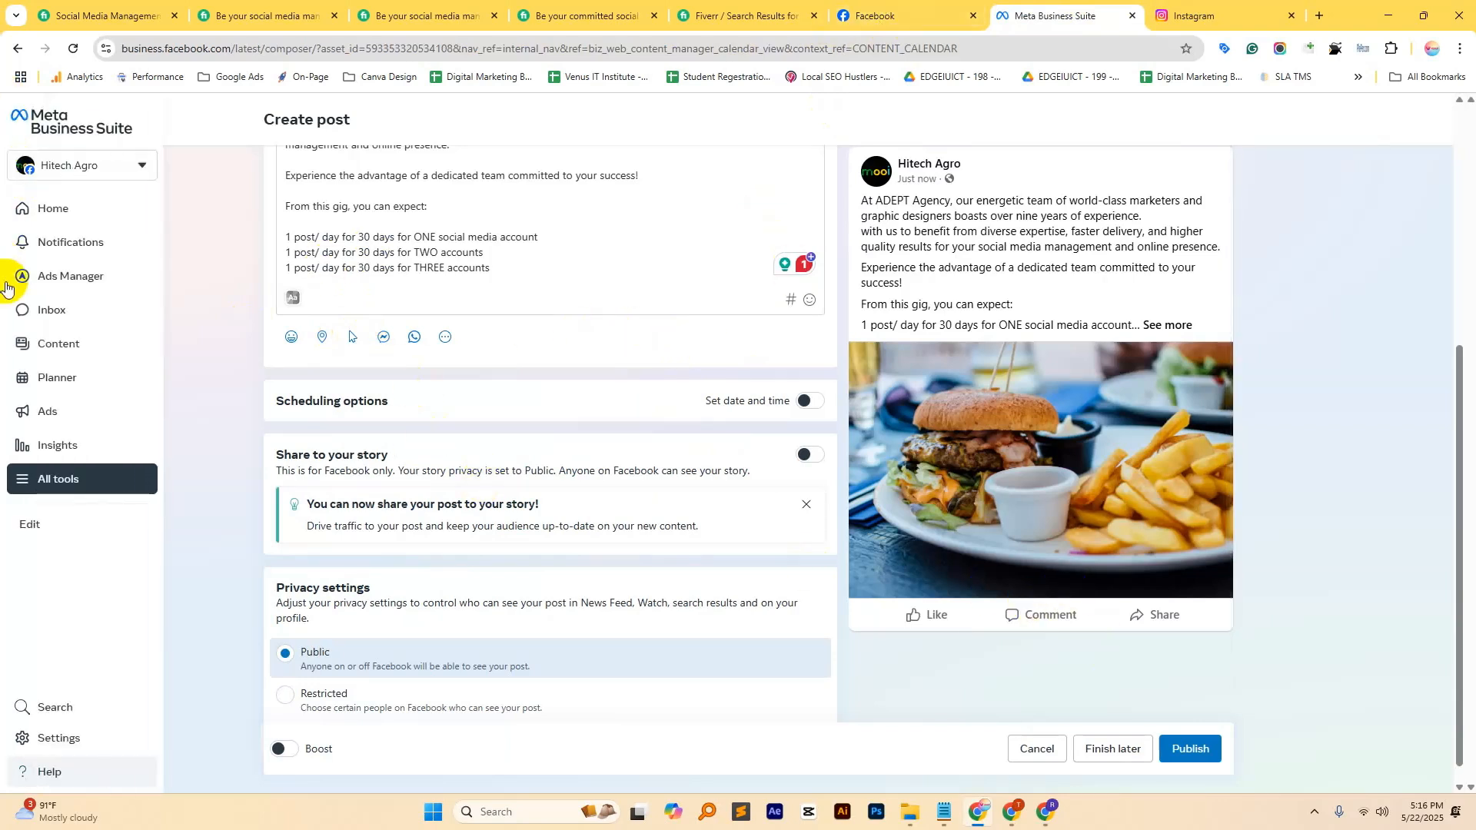
left_click(842, 18)
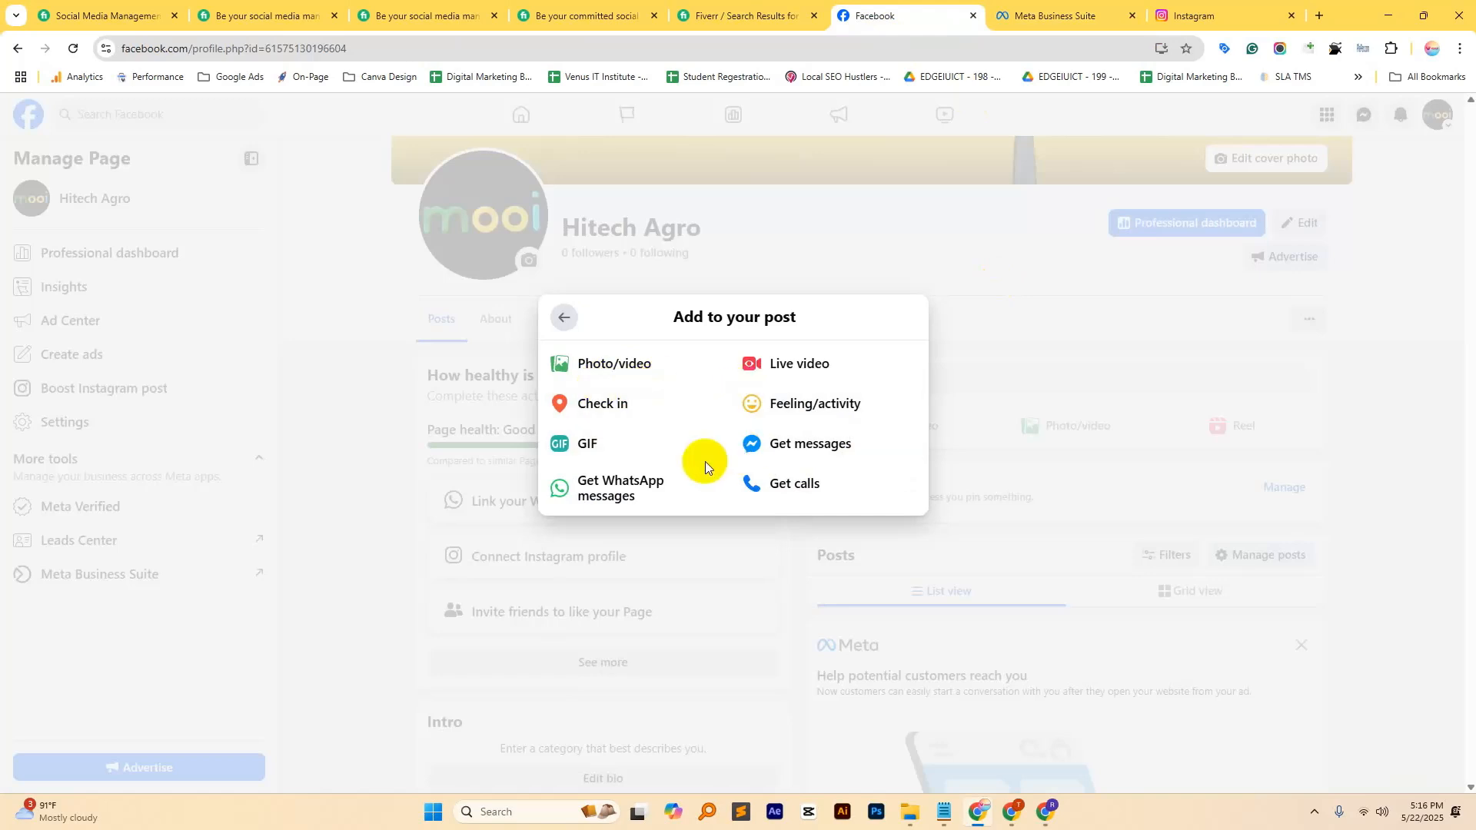
Step: Switch back to Meta Business Suite and add the Get messages button to the post
left_click(1100, 15)
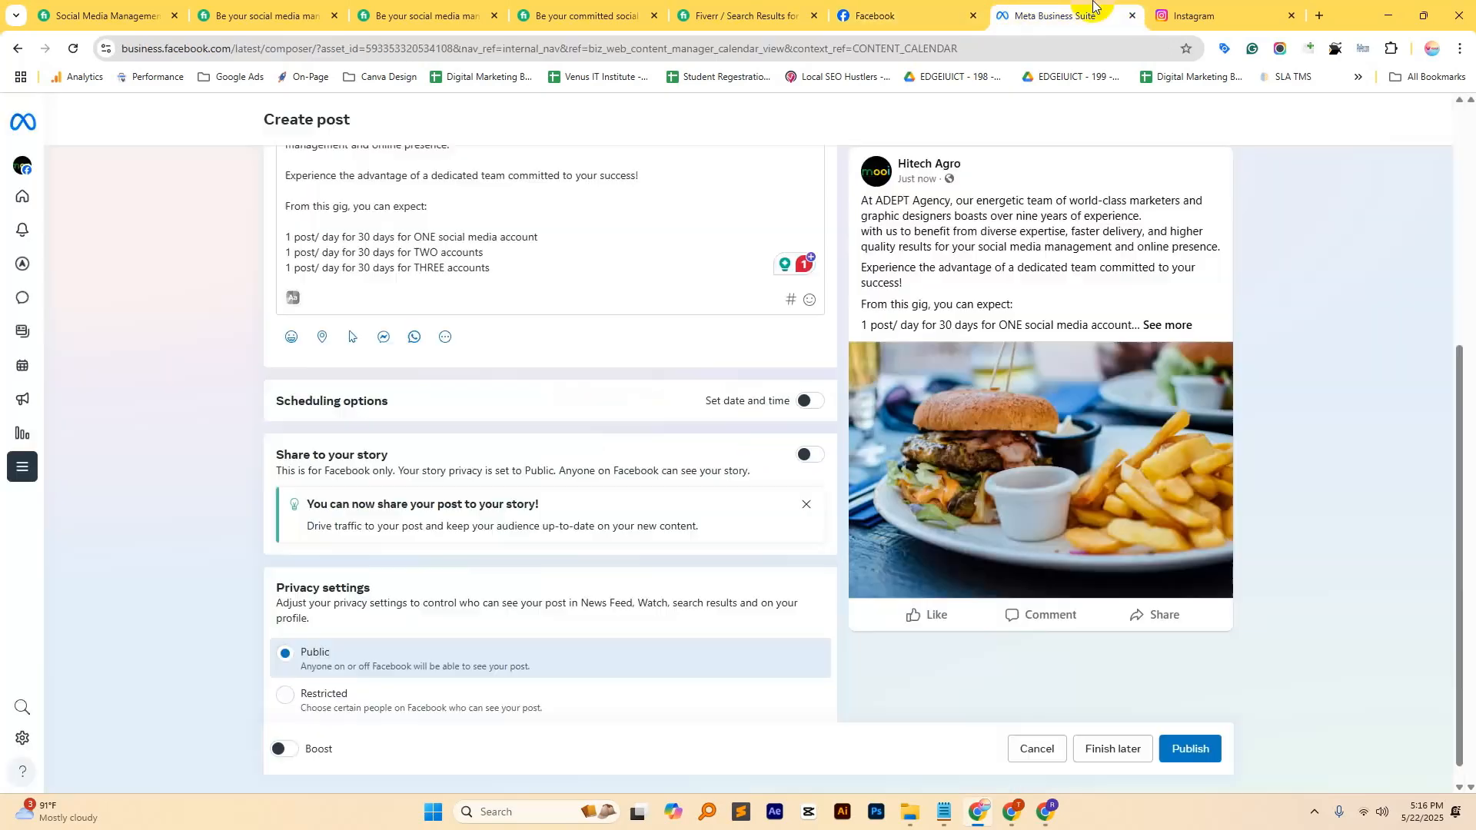
left_click(380, 338)
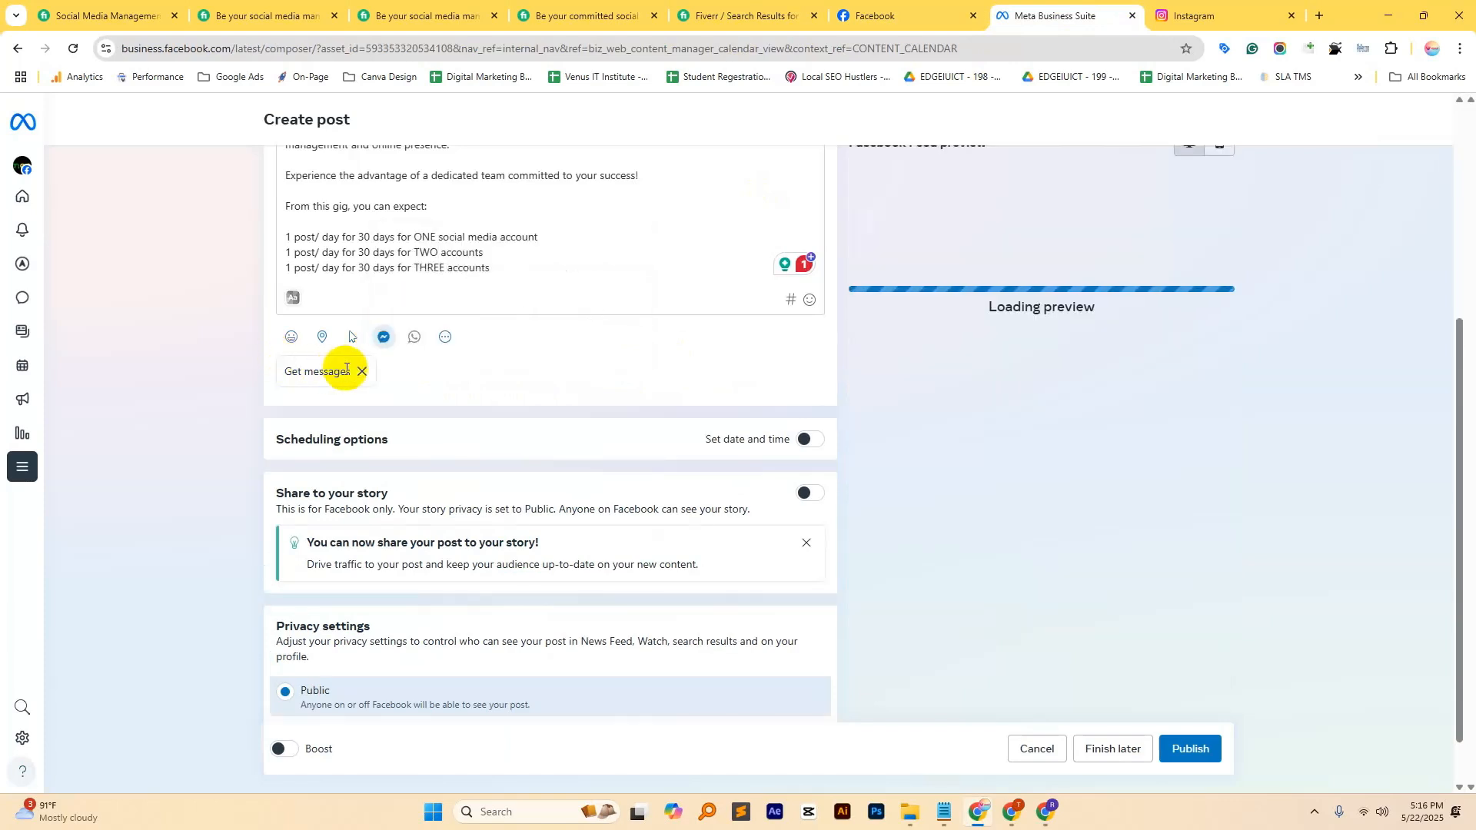
scroll(543, 379, "down", 1)
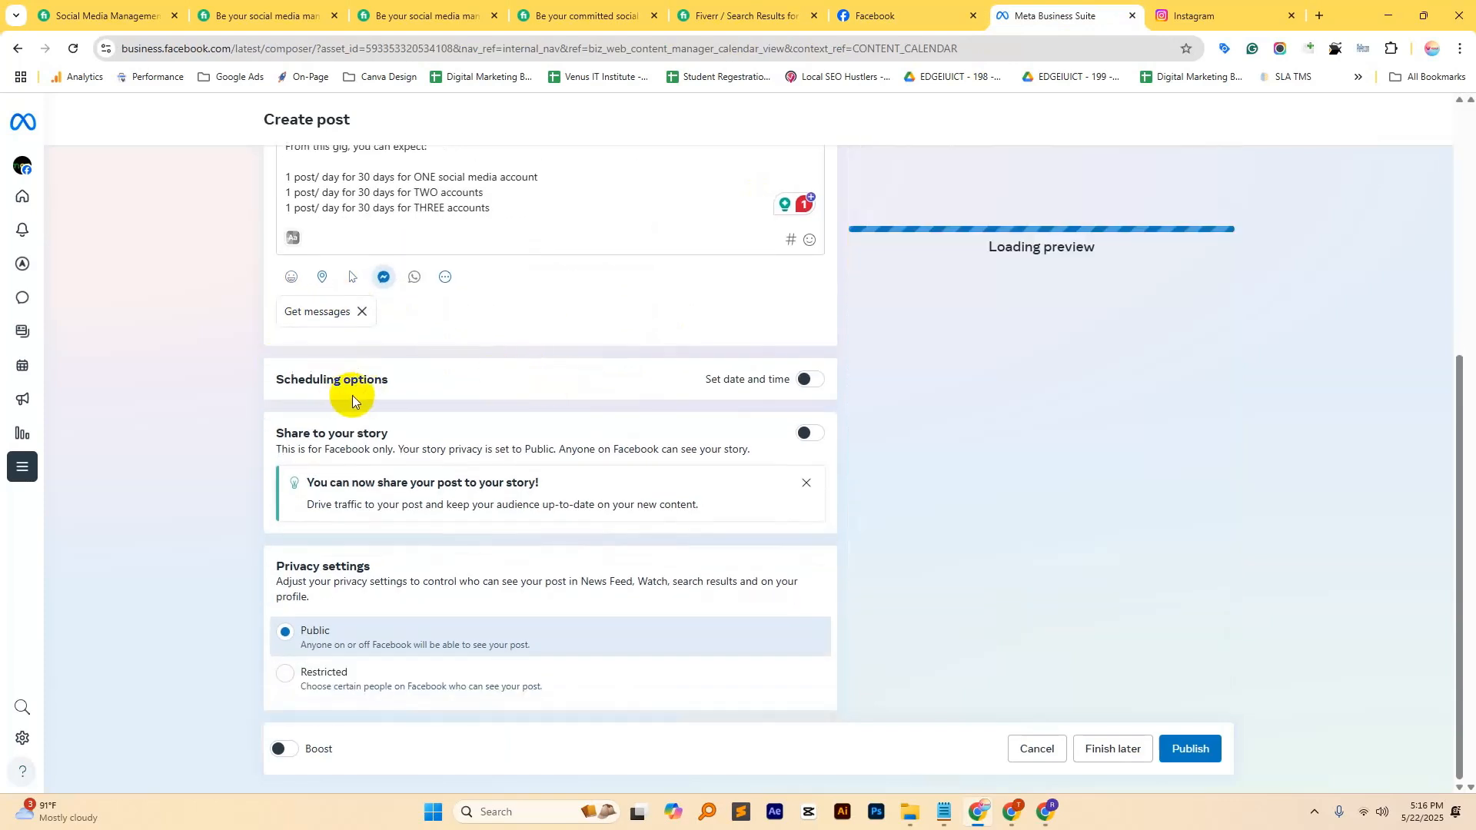
Step: Turn on scheduling for the post and set its publishing date to May 23, 2025
left_click_drag(278, 379, 385, 376)
left_click(808, 379)
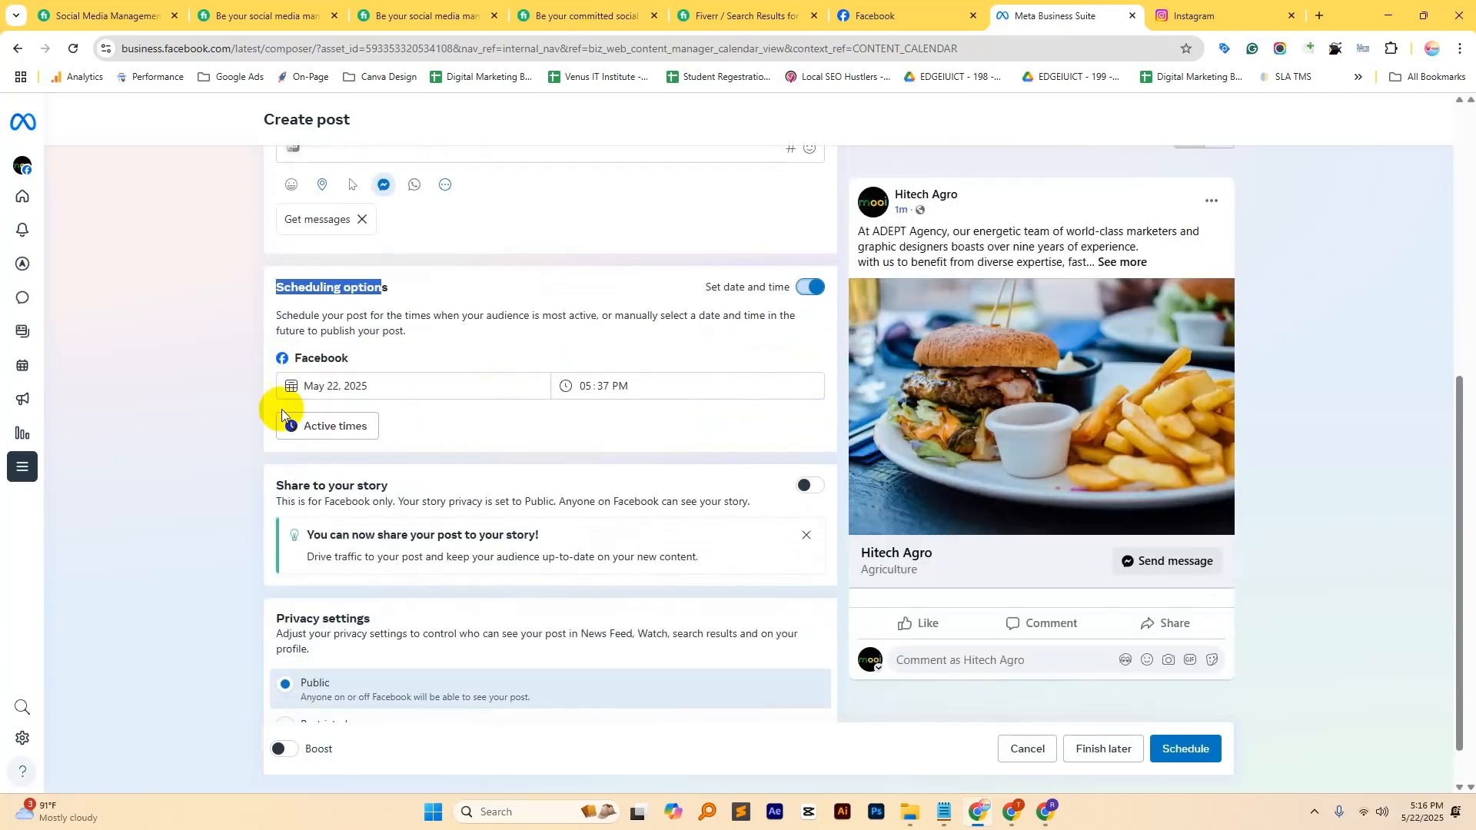
left_click(347, 390)
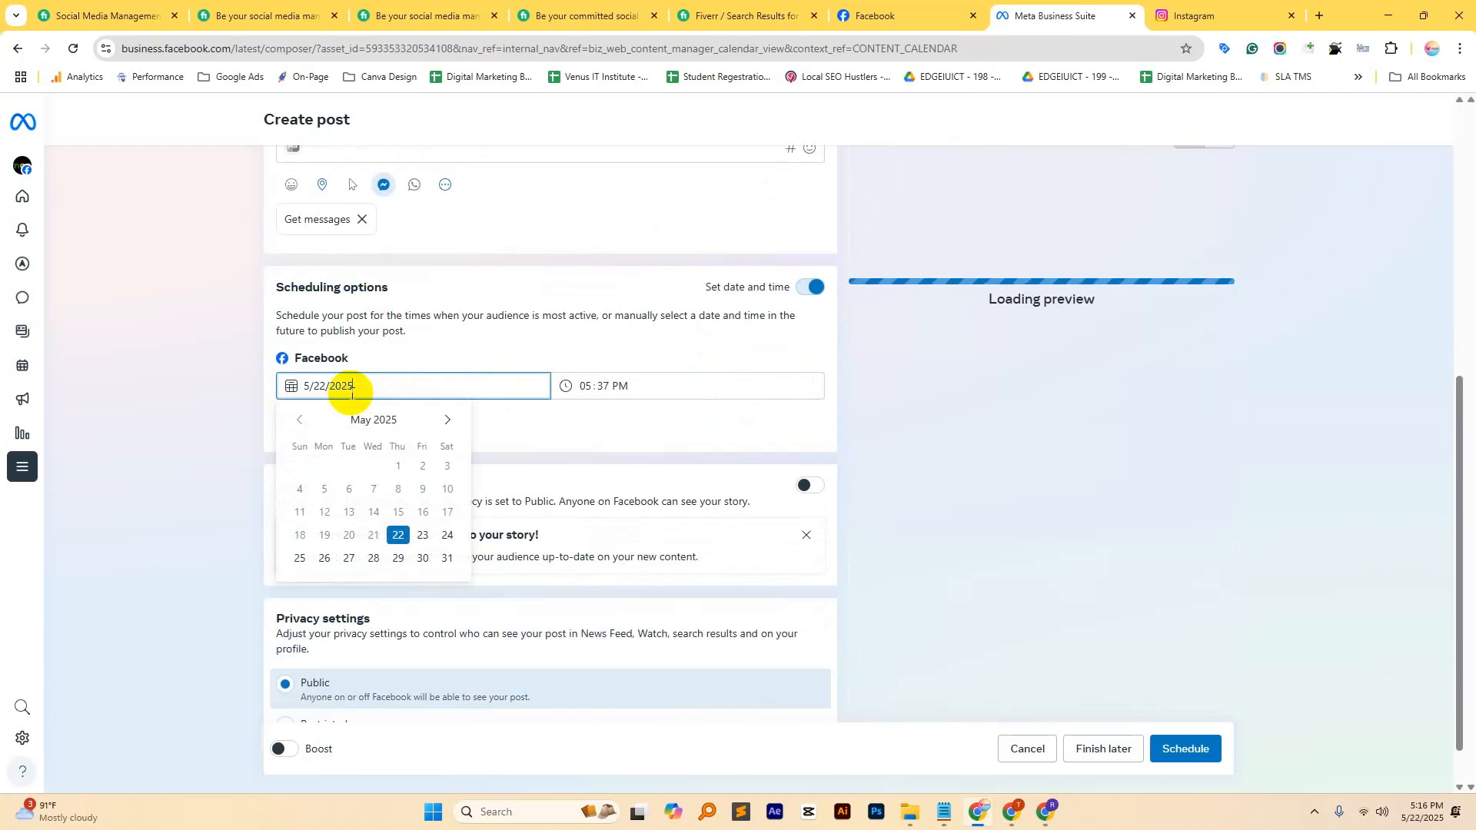
left_click(423, 538)
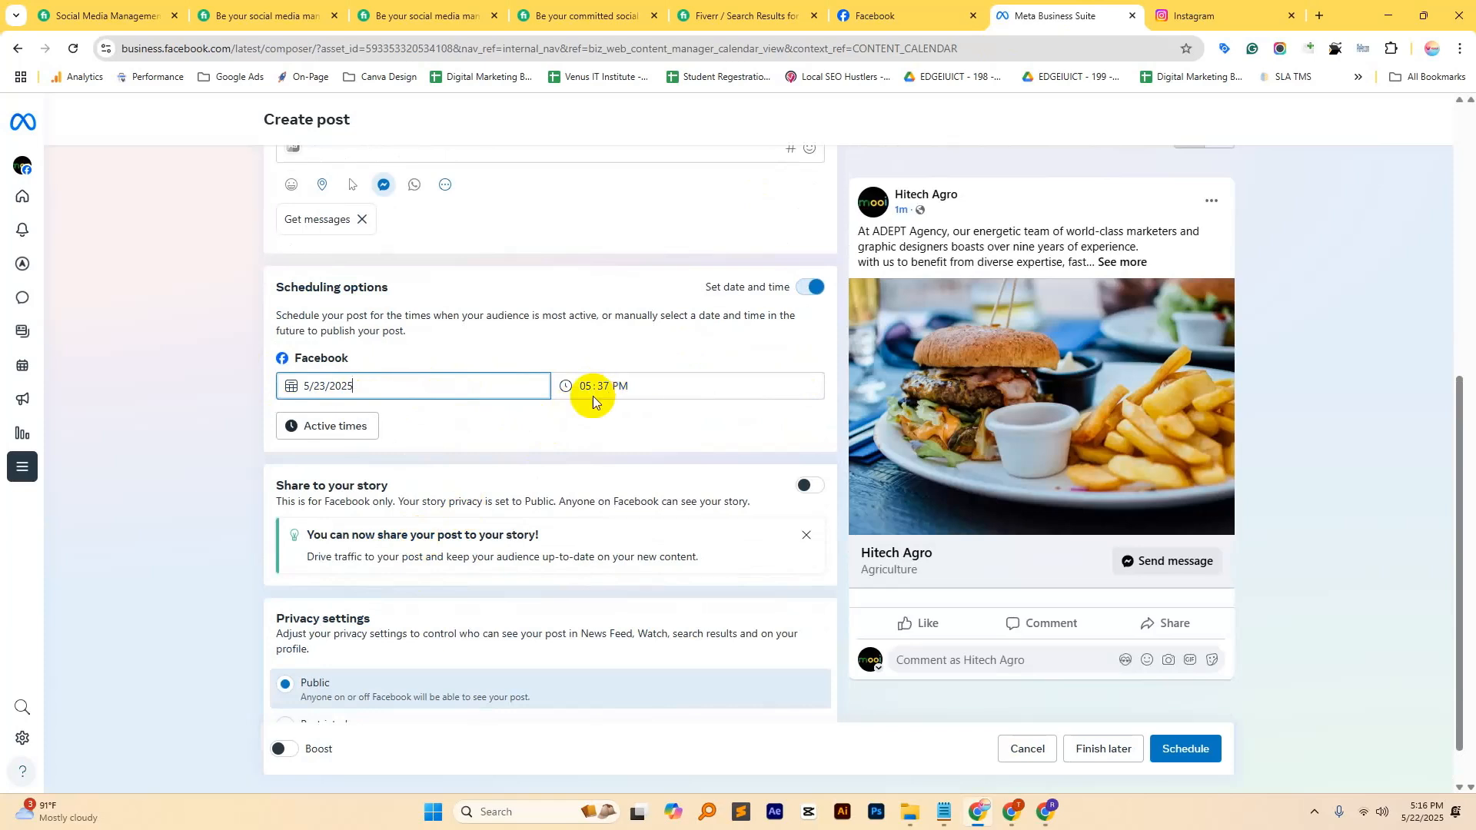
left_click(612, 385)
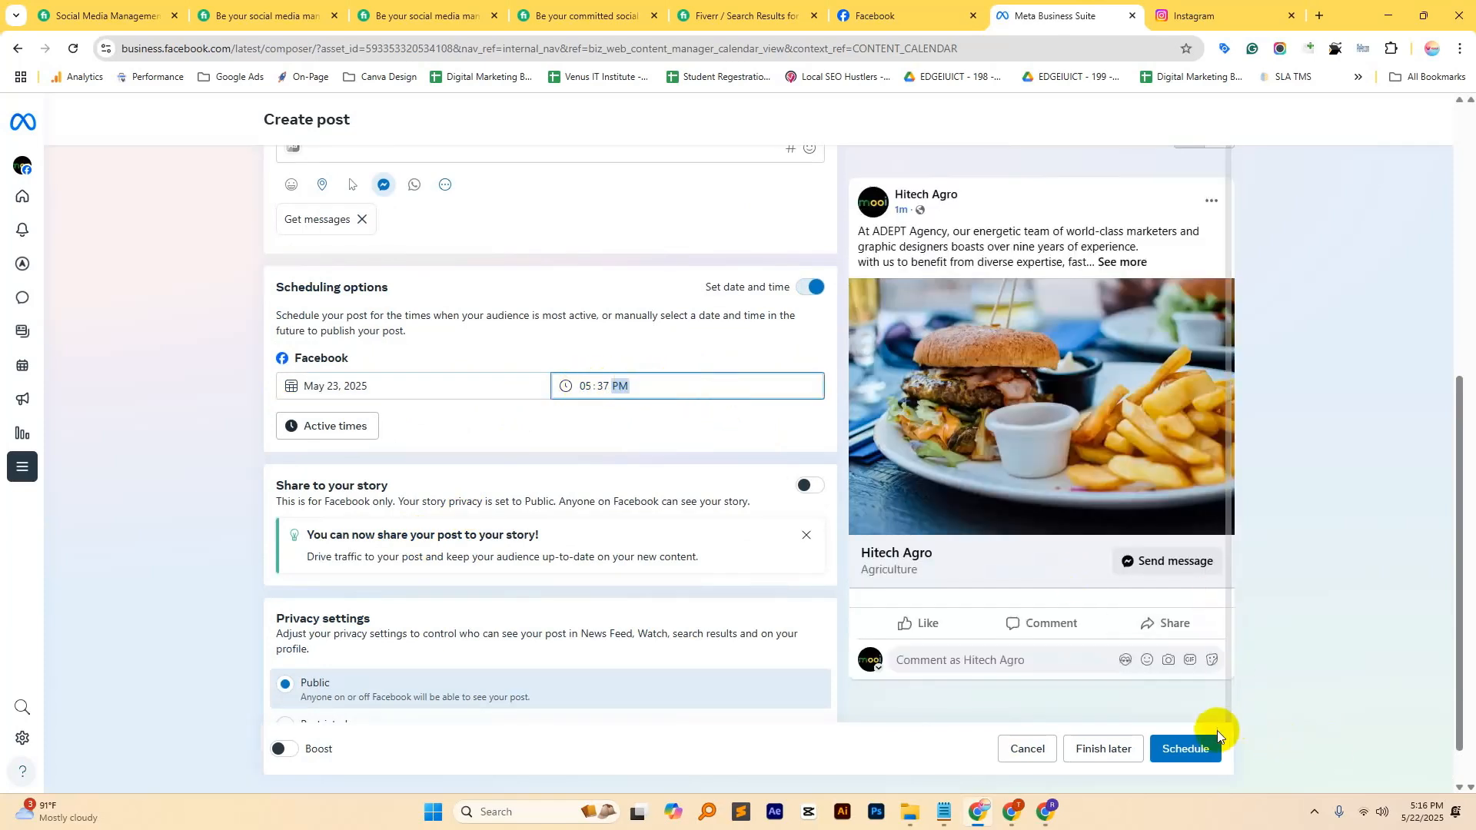
Step: Schedule the post, decline boosting it, and check its entry in the Planner under Friday 23
left_click(1201, 750)
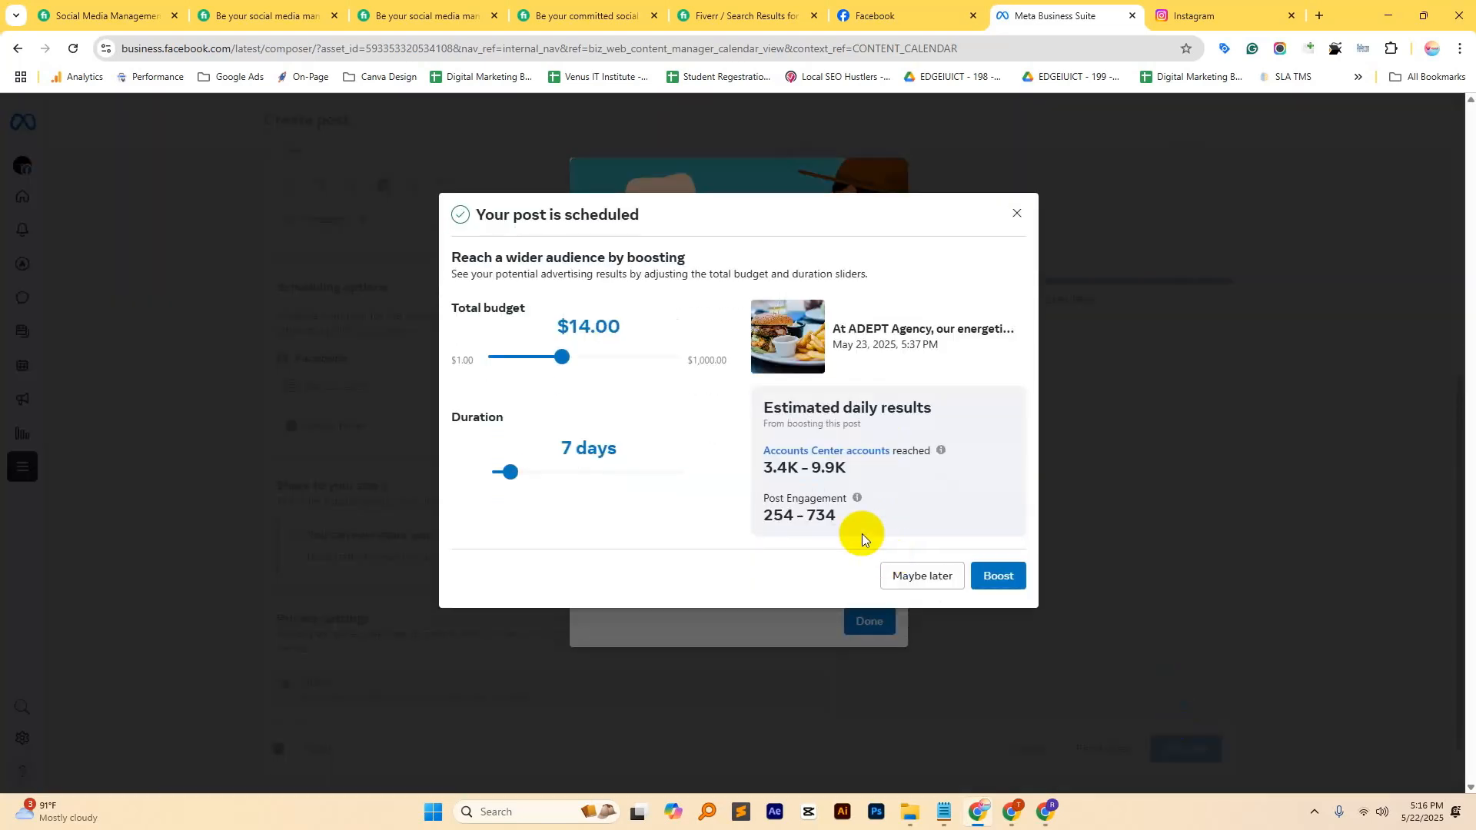
left_click(935, 583)
left_click(872, 619)
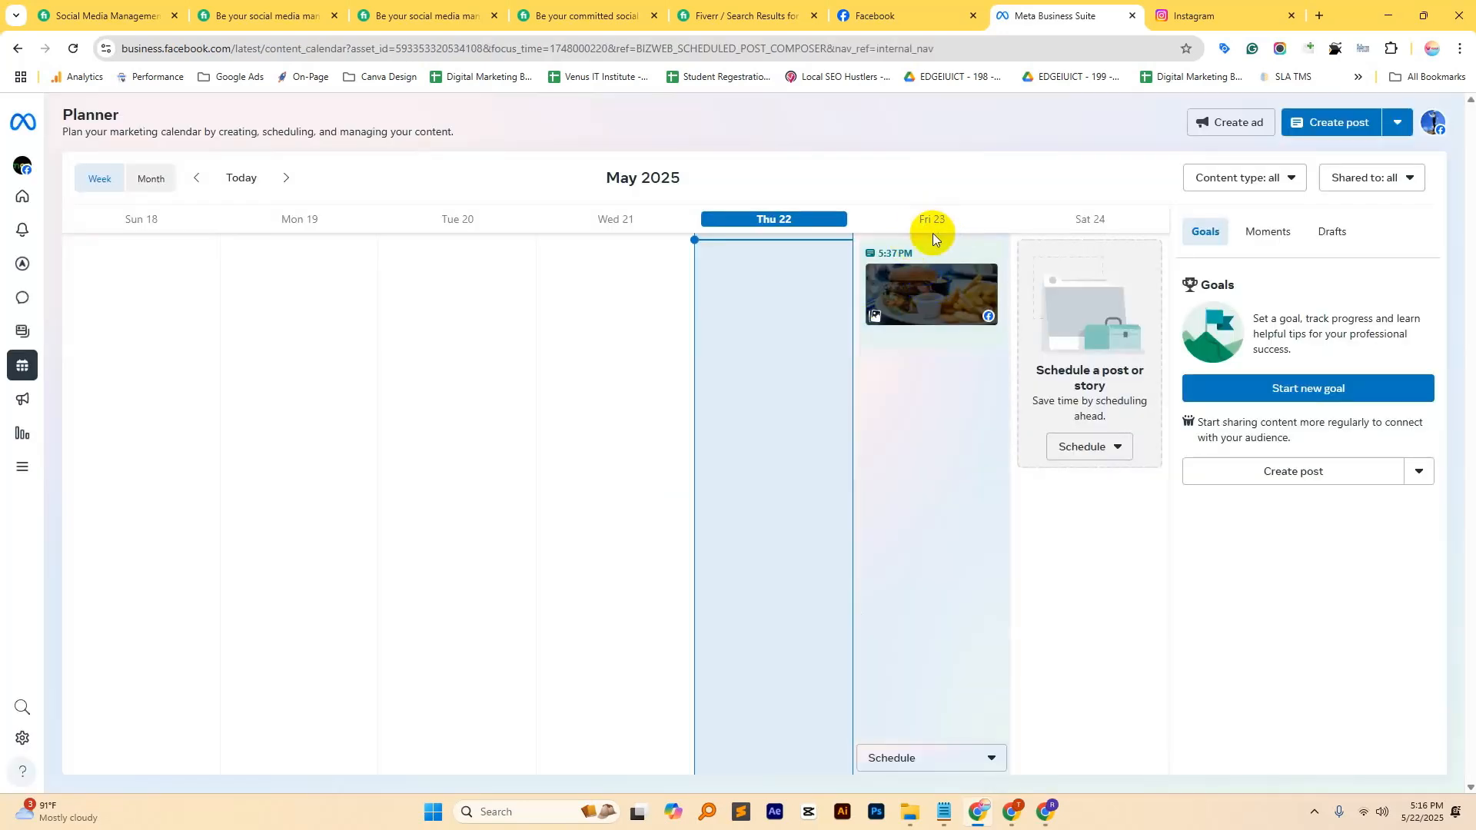
left_click(937, 307)
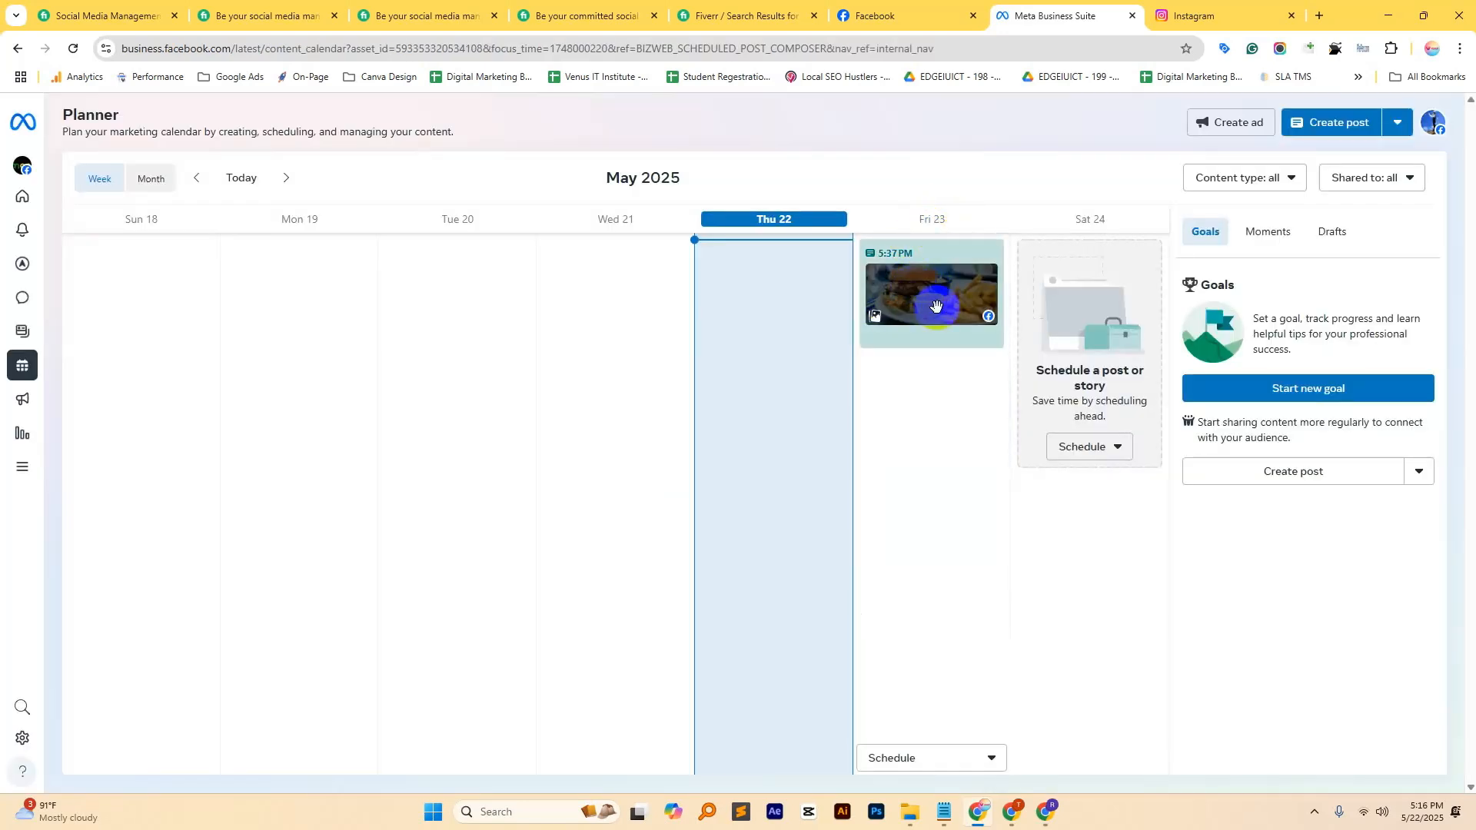
Step: Start a new reel and upload the 3683325-uhd_3840_2160_24fps video from the Downloads folder
left_click(1397, 123)
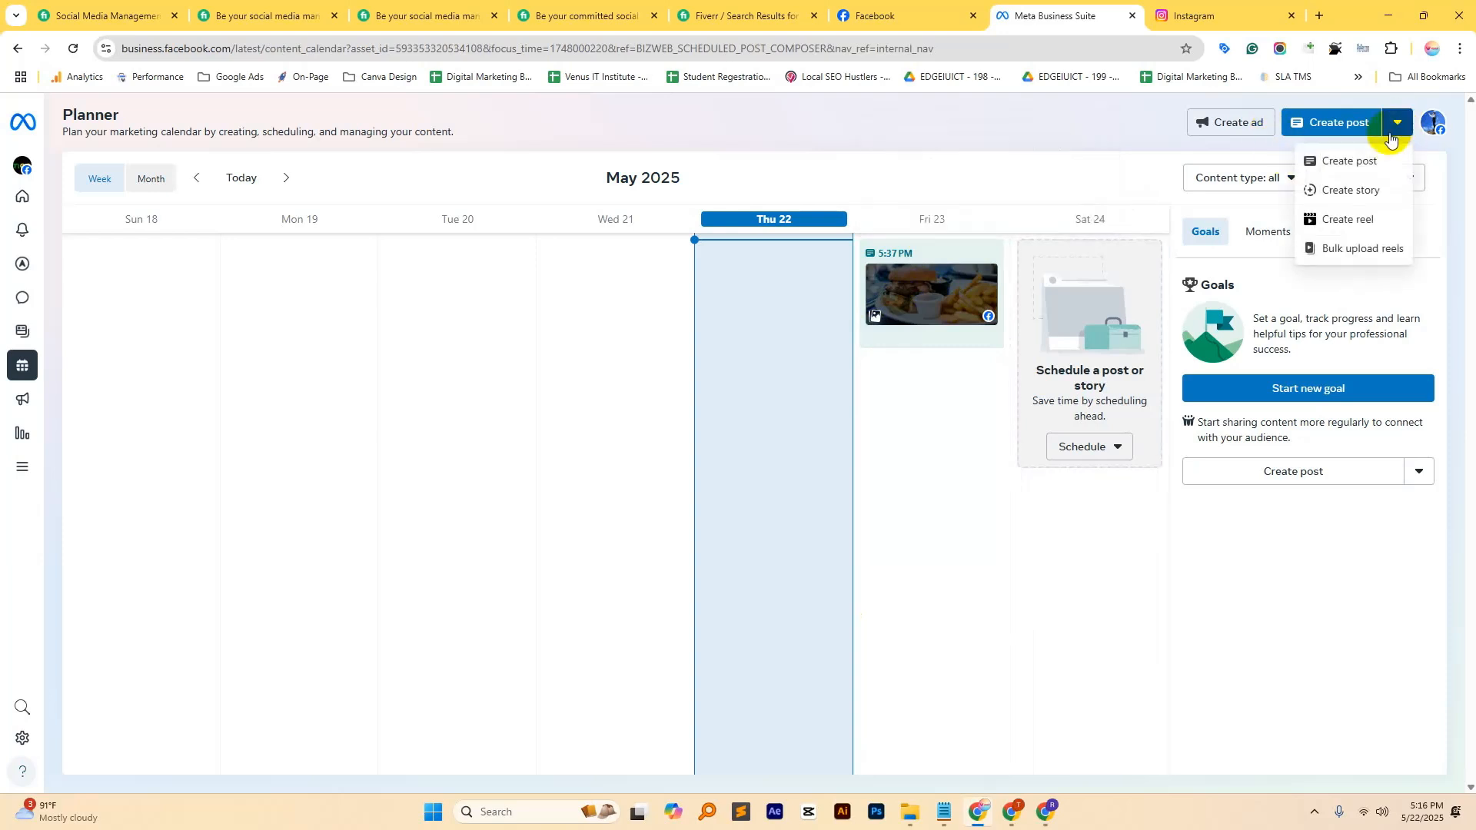
left_click(1347, 221)
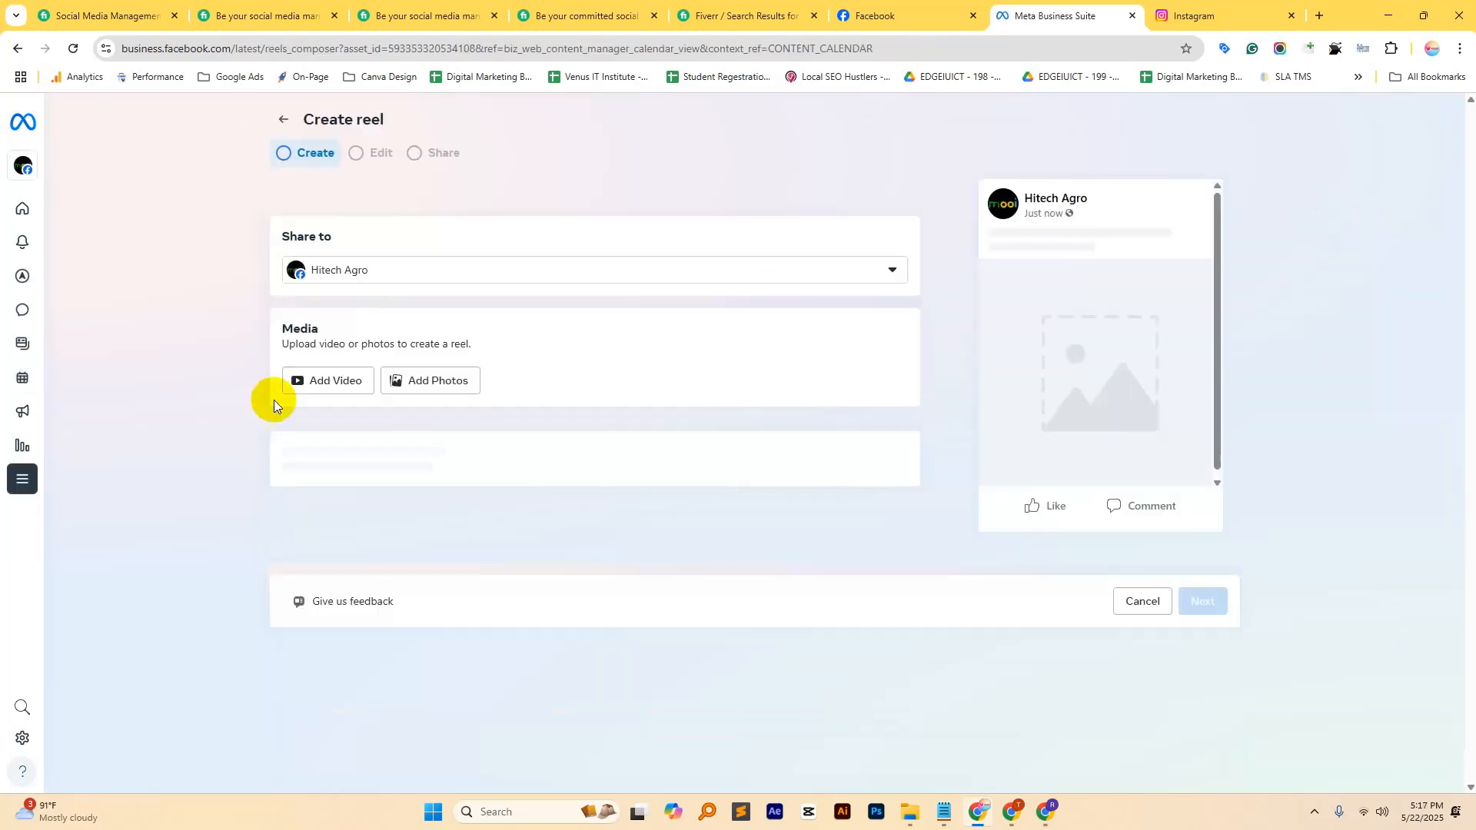
left_click(337, 380)
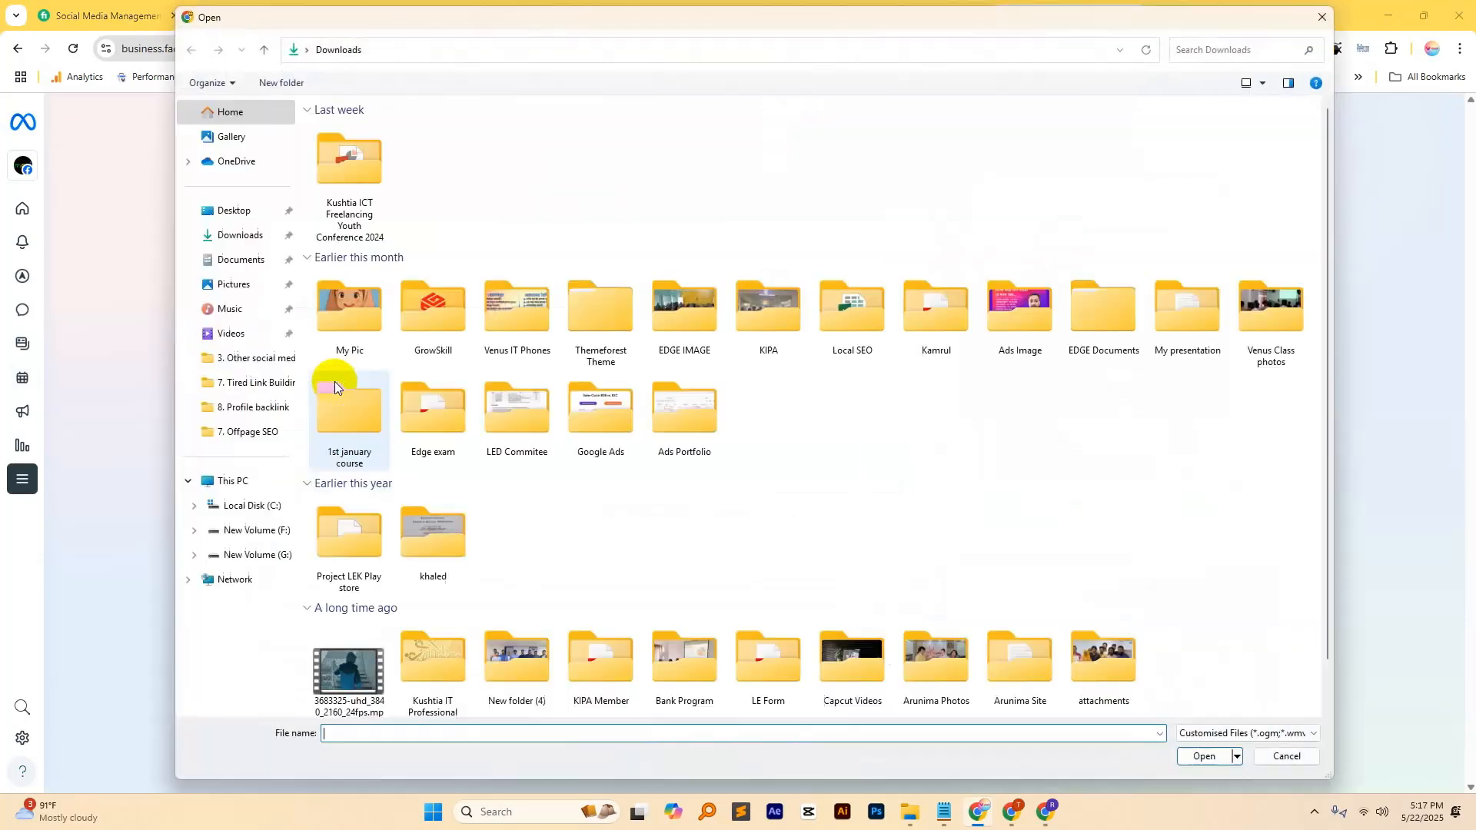
scroll(518, 565, "down", 1)
double_click(348, 656)
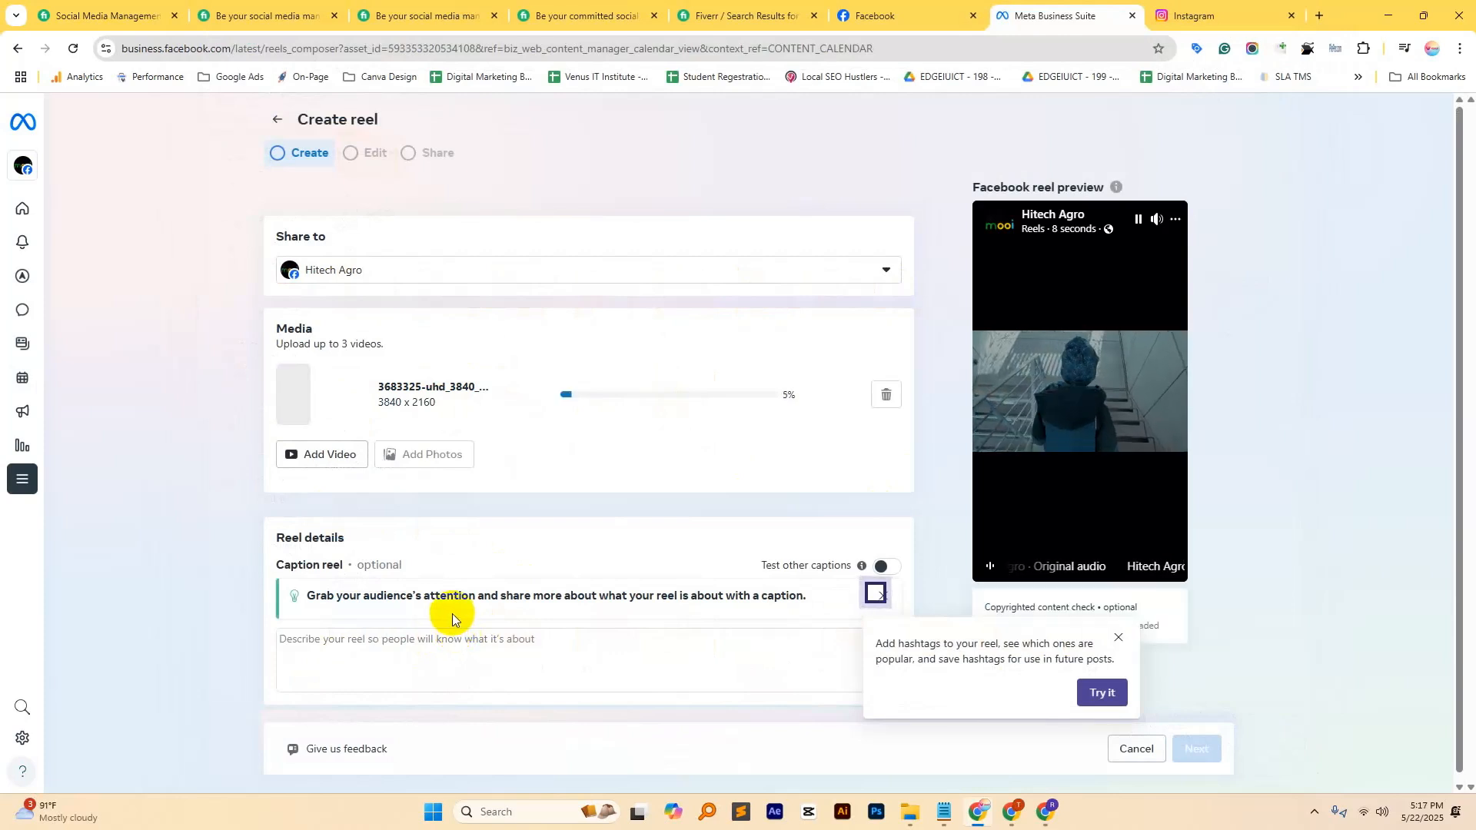
Step: Dismiss the hashtag tip and advance the reel to its sharing settings without adding a caption or audio track
scroll(461, 631, "down", 1)
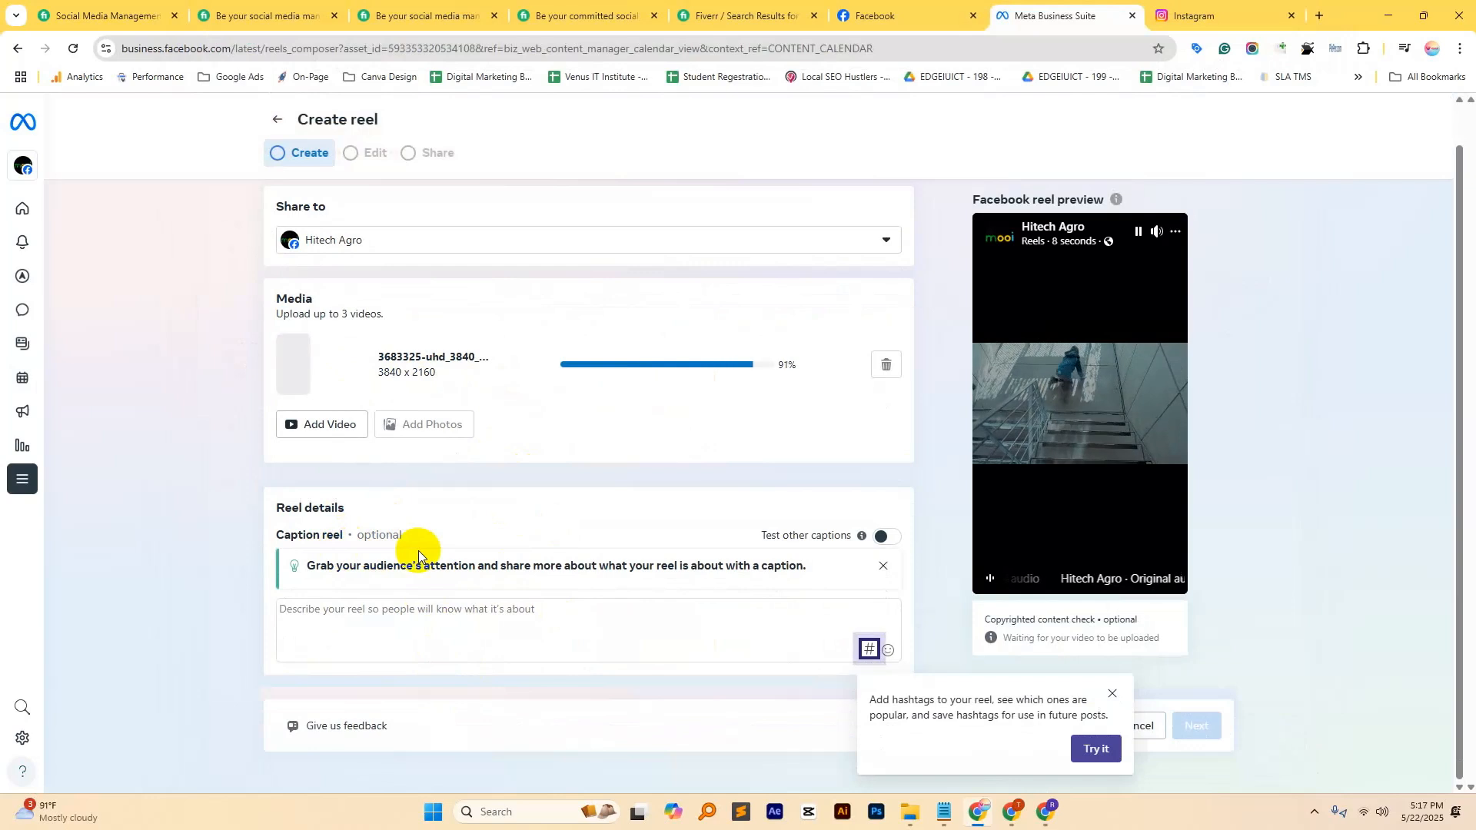
left_click(1113, 694)
left_click(1197, 749)
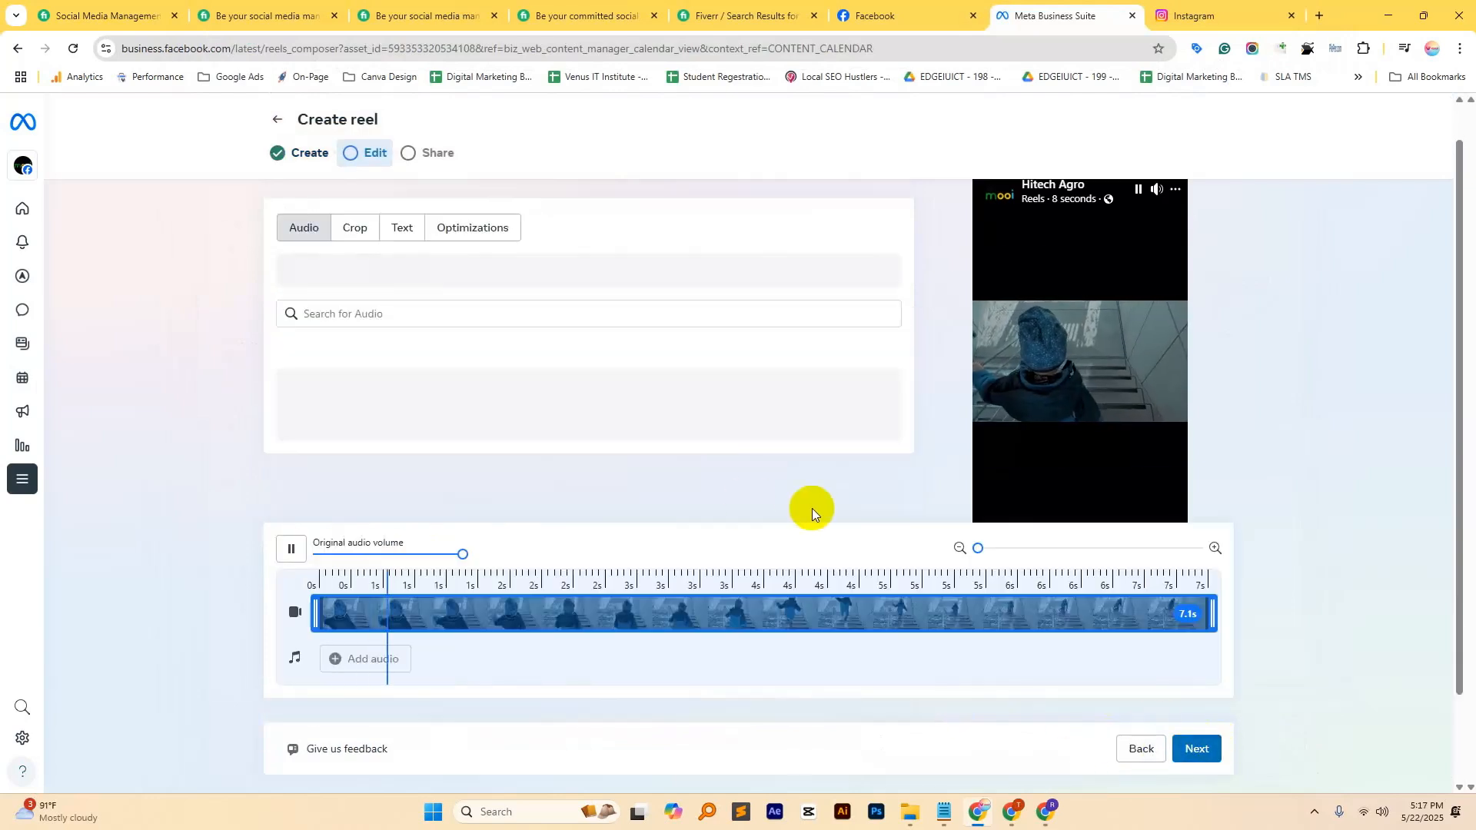
scroll(595, 383, "down", 2)
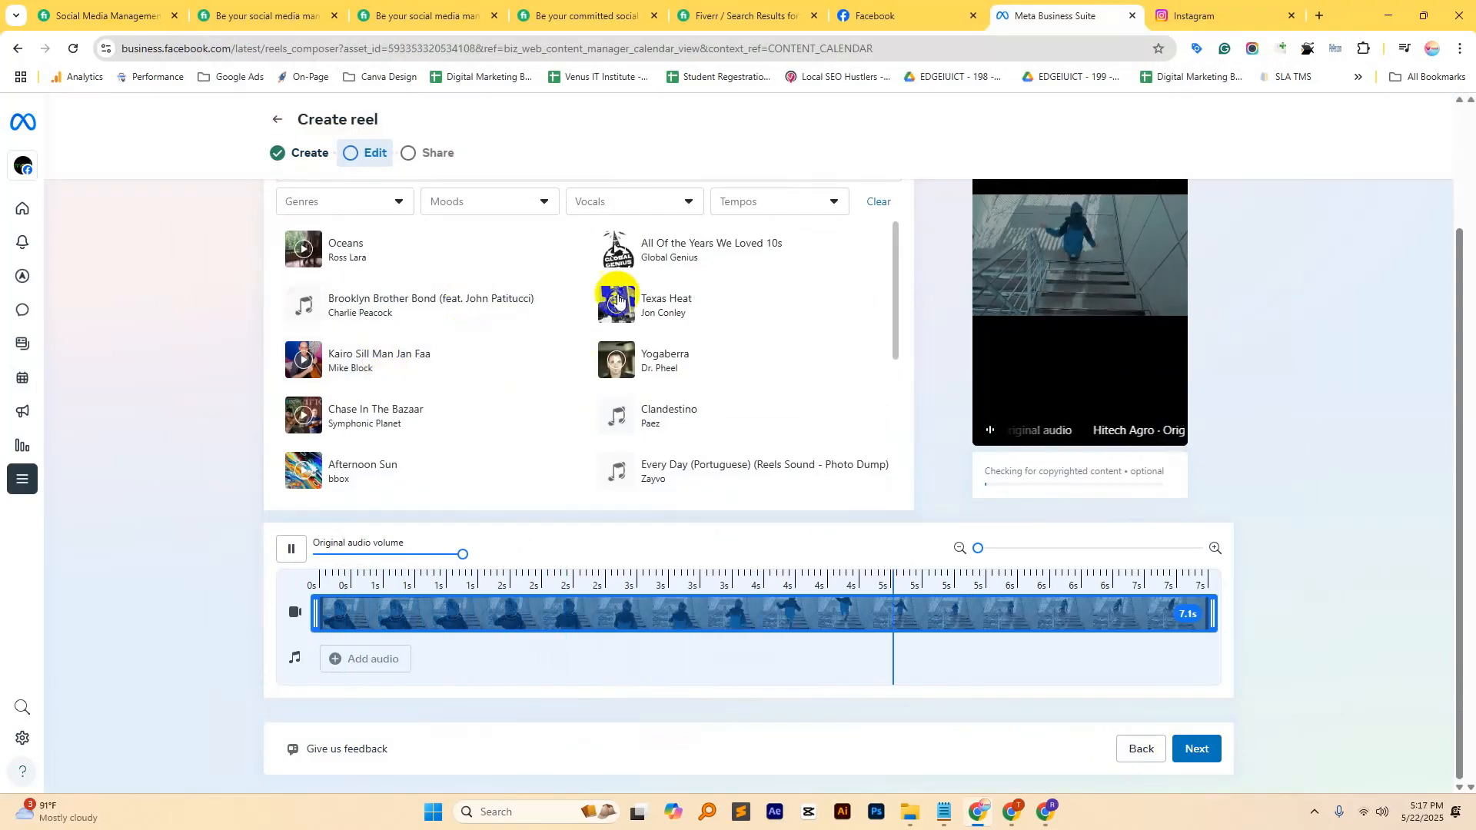
left_click(1183, 743)
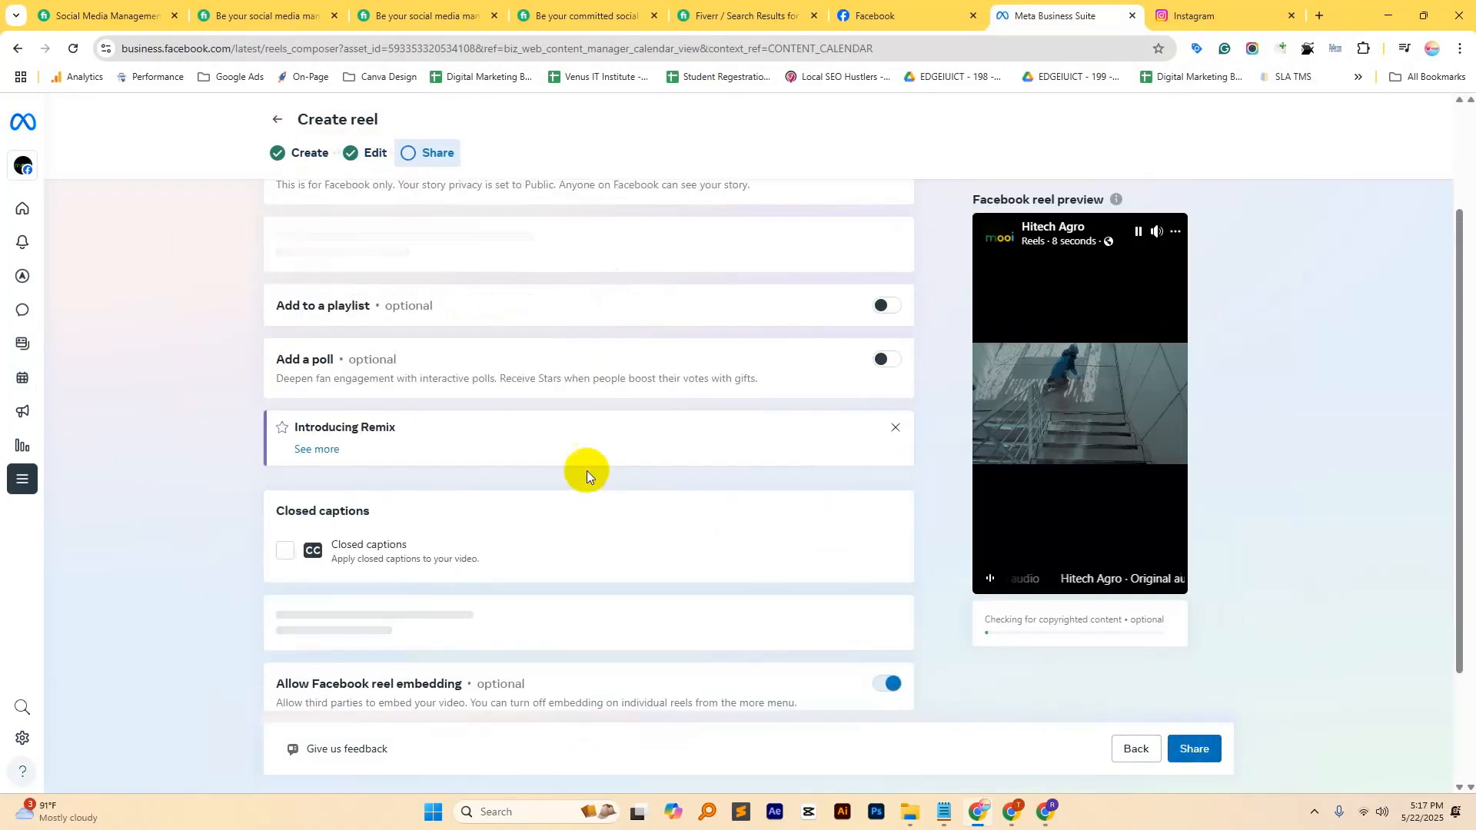
Step: Review the reel's sharing options and schedule the reel for May 24, 2025
scroll(518, 471, "down", 2)
scroll(506, 425, "down", 2)
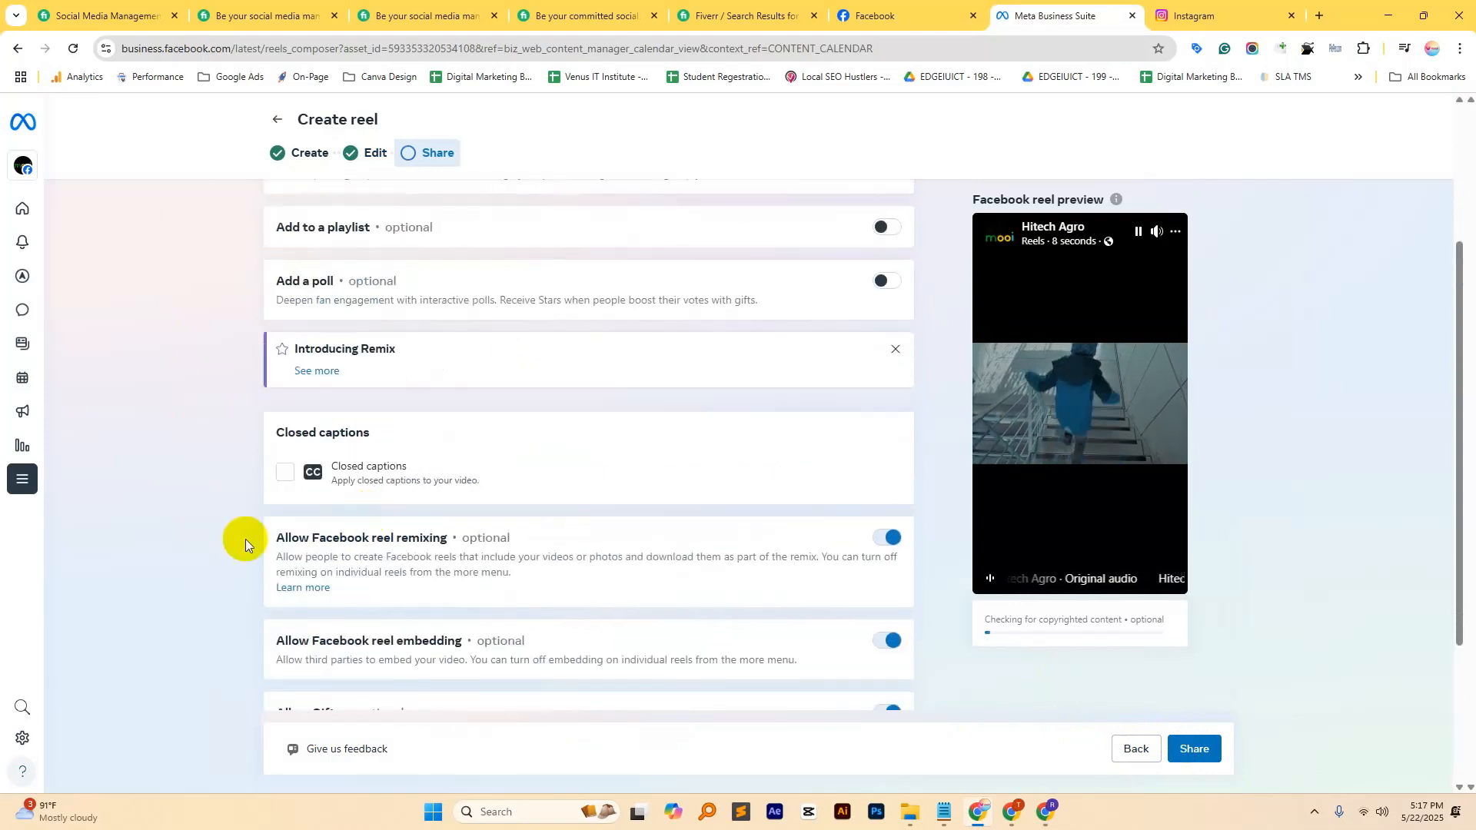
scroll(246, 538, "up", 3)
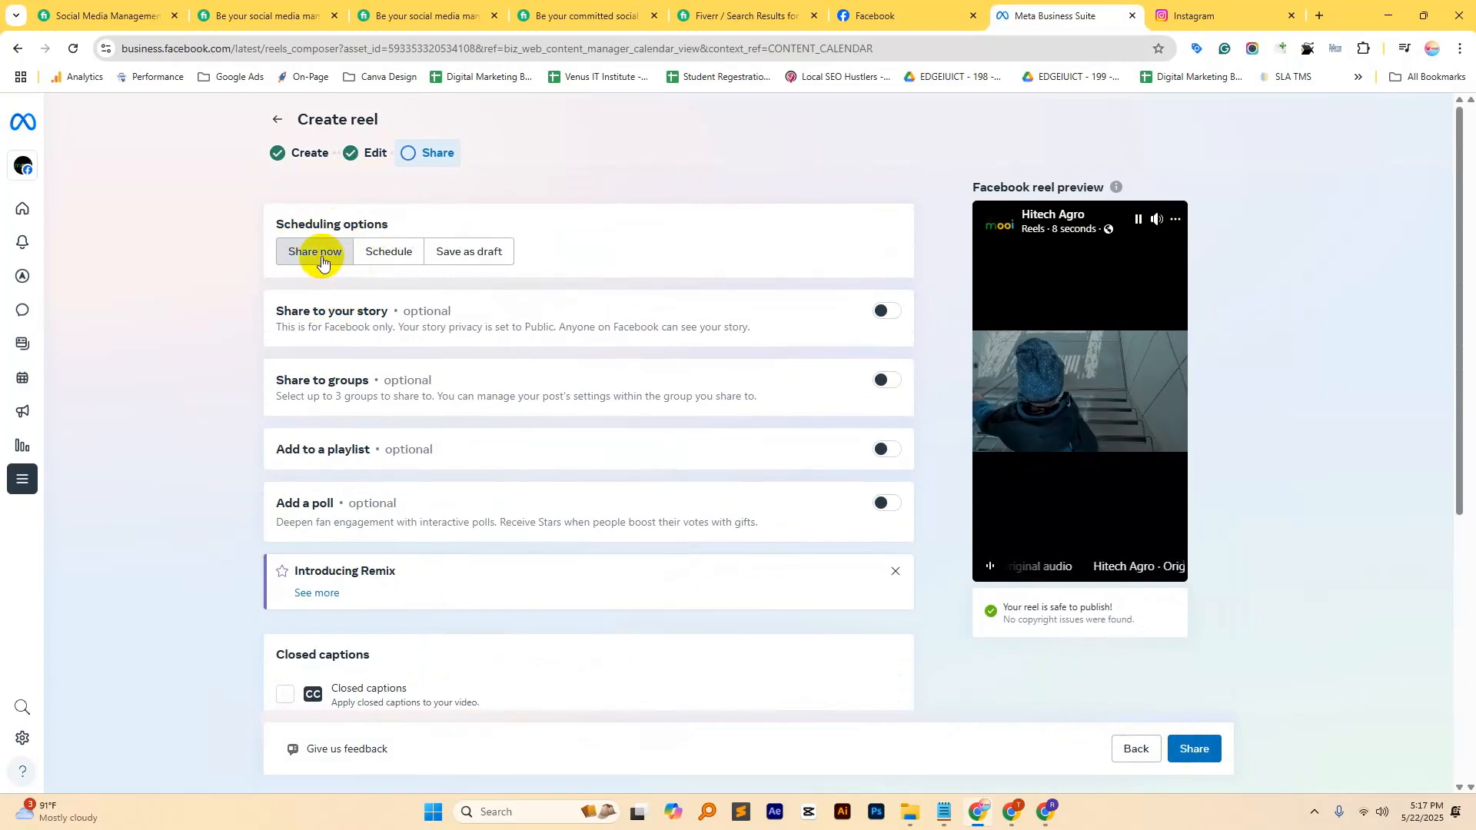
left_click(385, 254)
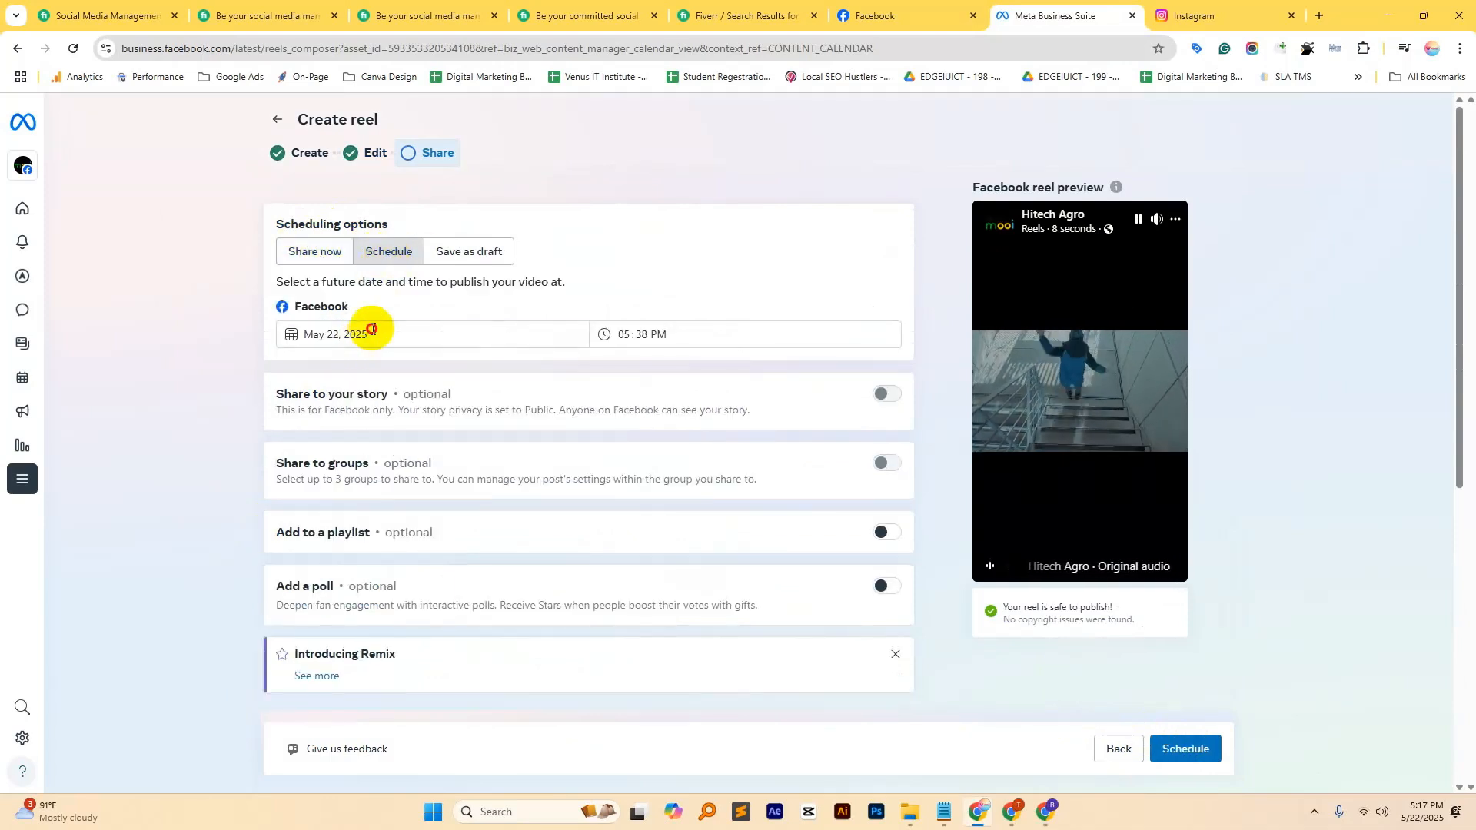
left_click(356, 336)
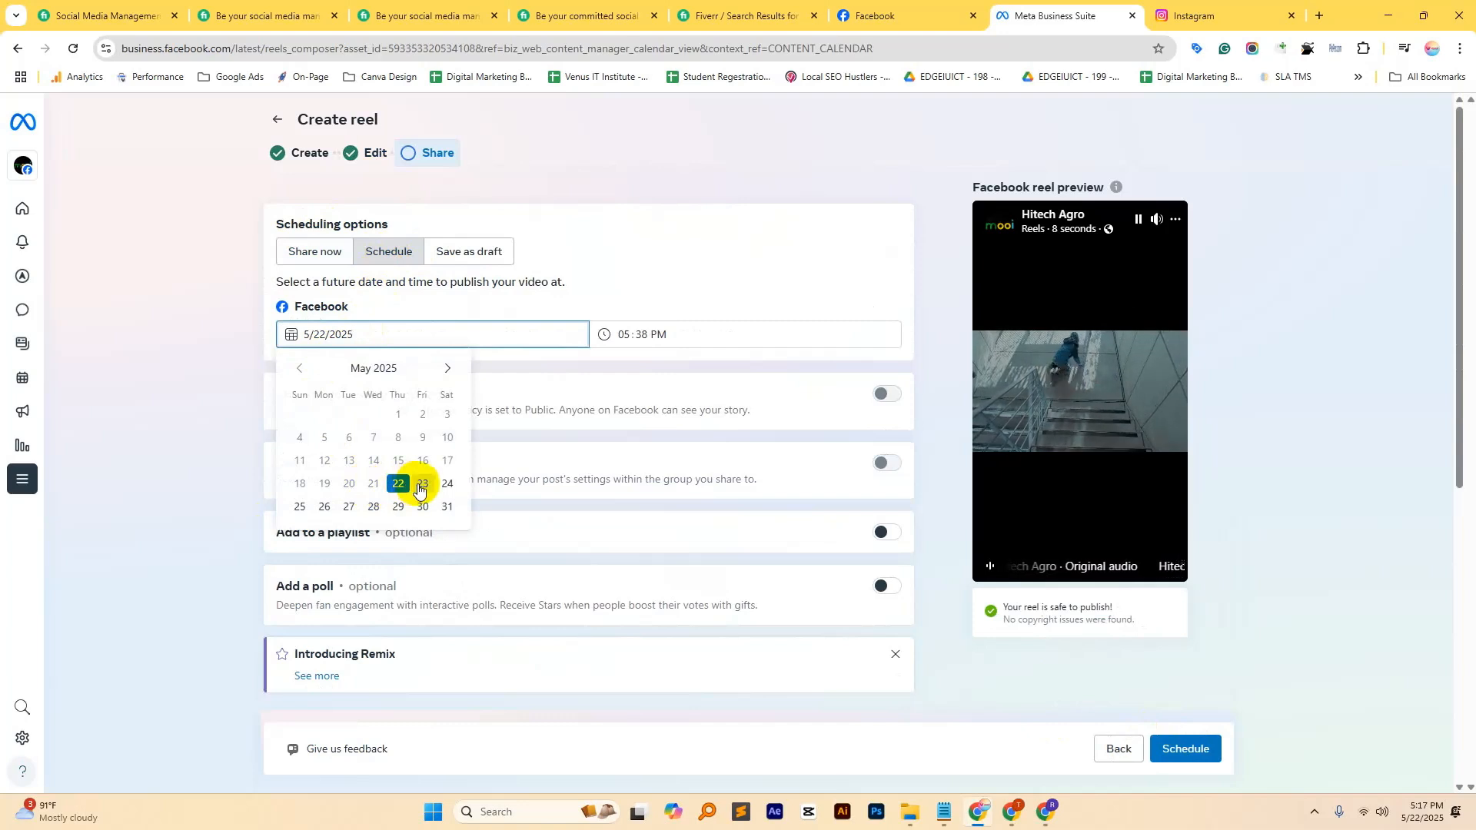
left_click(445, 485)
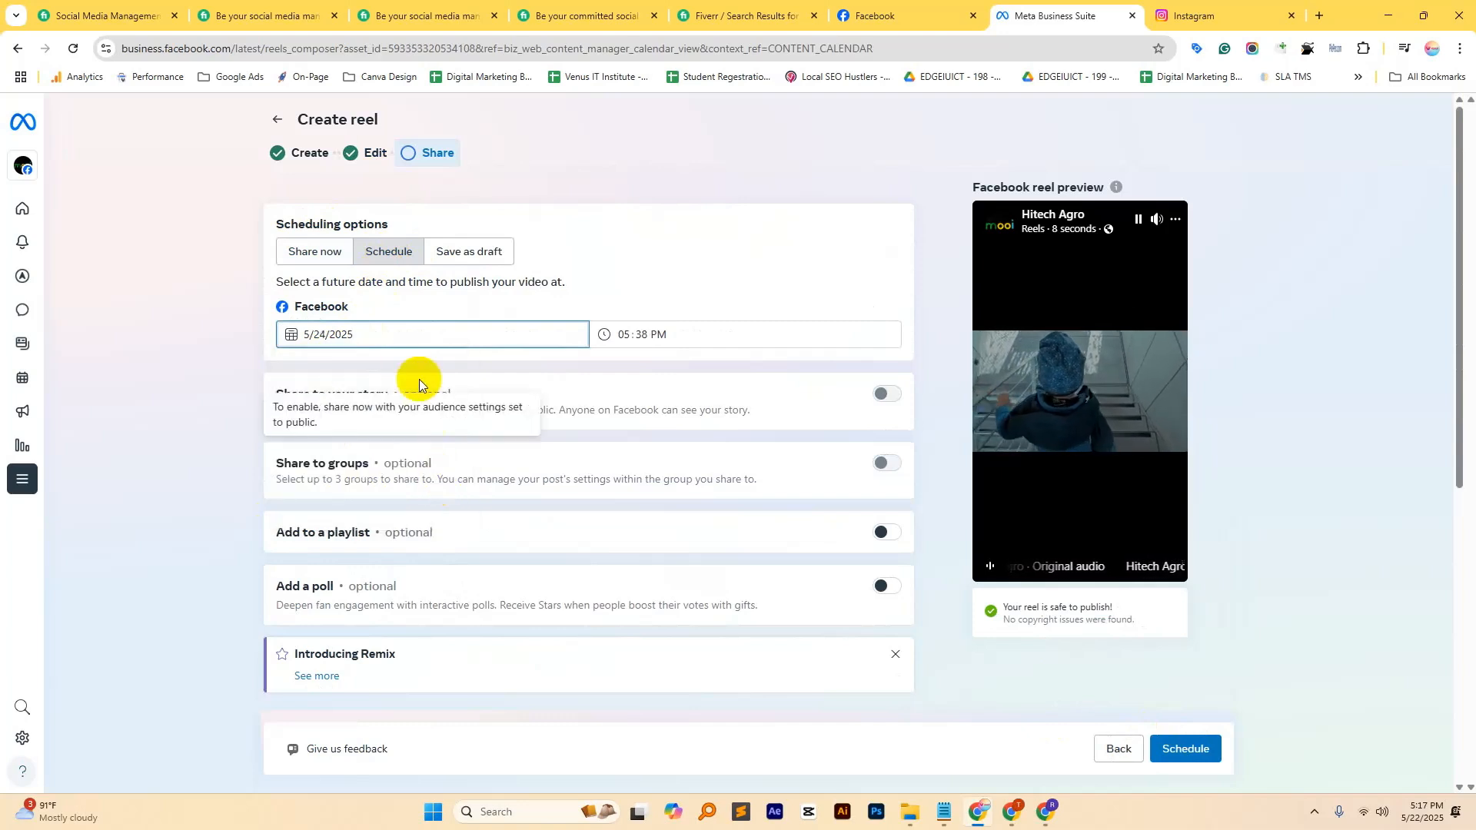
left_click(1212, 750)
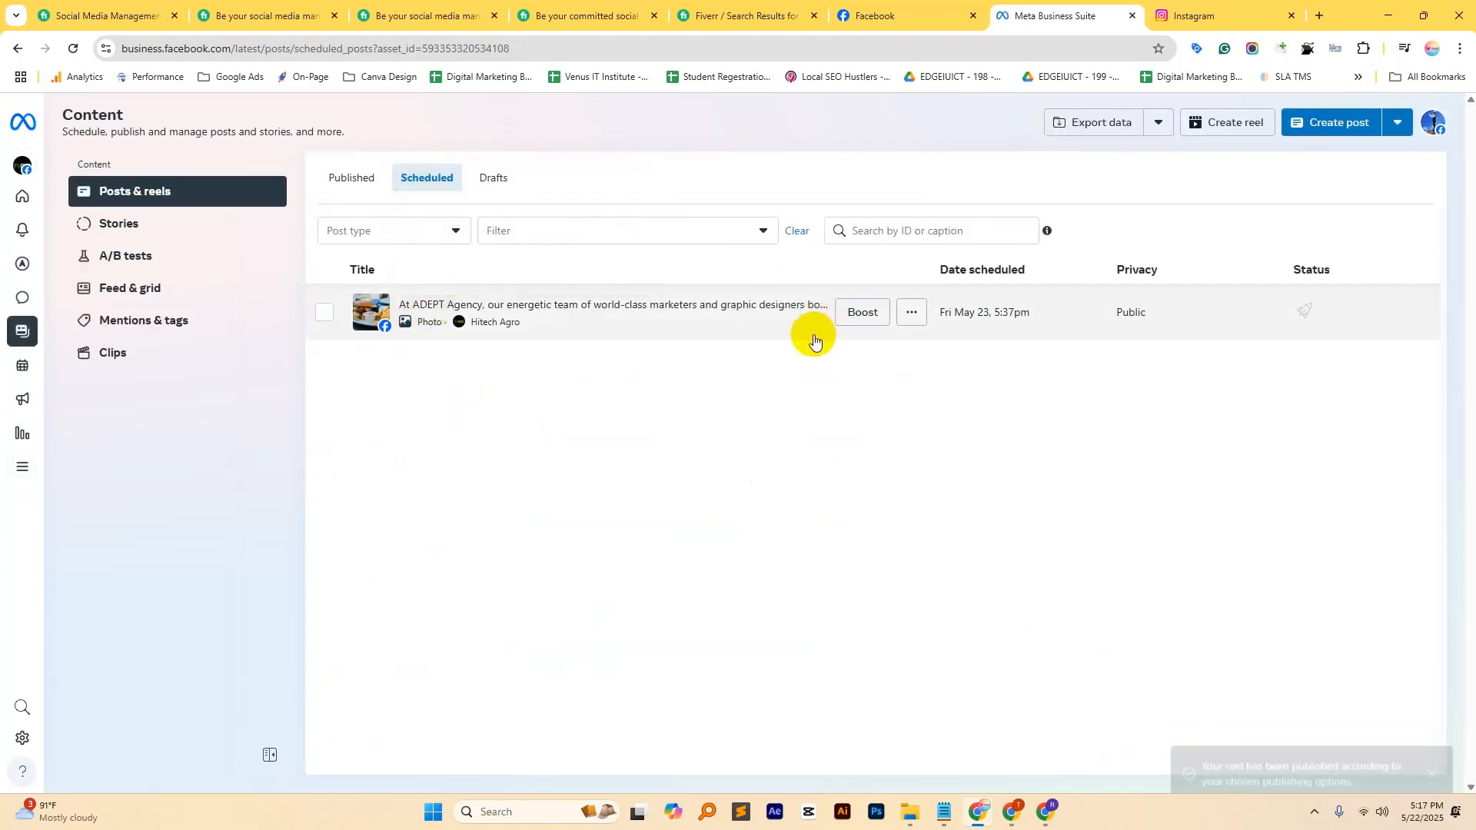
Step: Check the media and scheduling options in the story composer and cancel the story
left_click(1398, 121)
left_click(1347, 160)
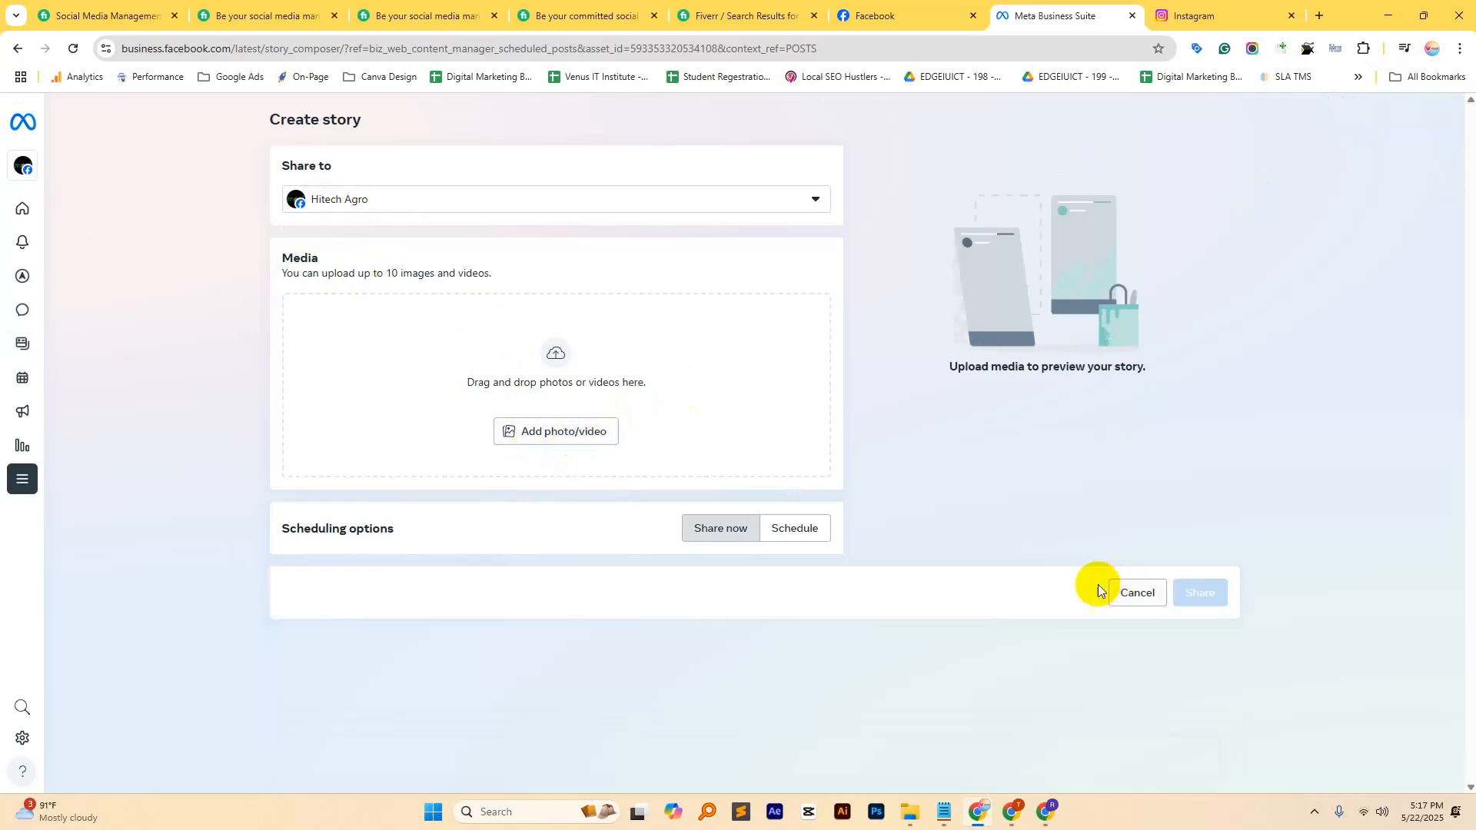
left_click(1148, 594)
Step: Start a new post, turn on its scheduling, and browse the date calendar through June 2025
left_click(1361, 127)
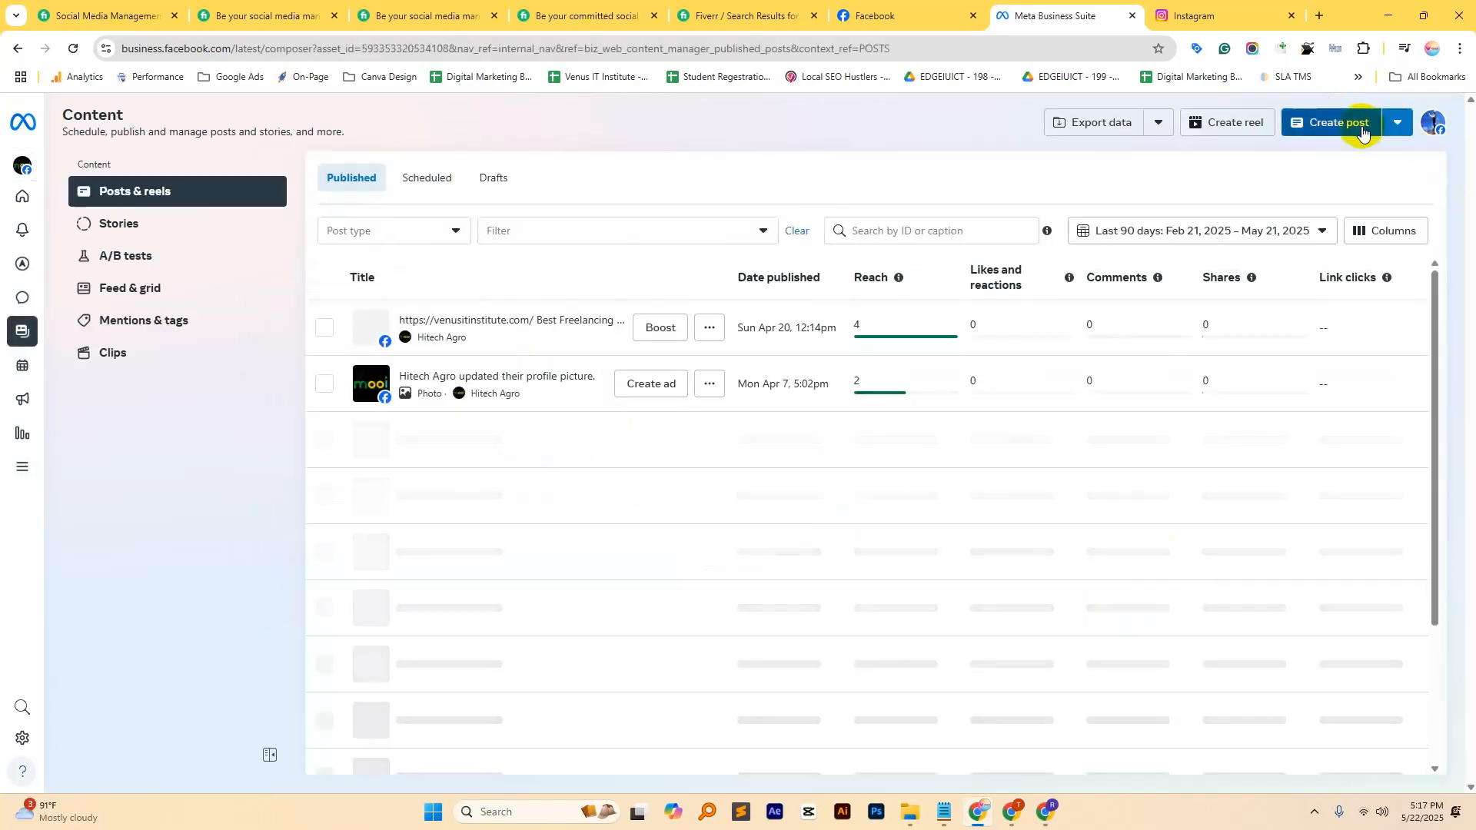
scroll(569, 524, "down", 3)
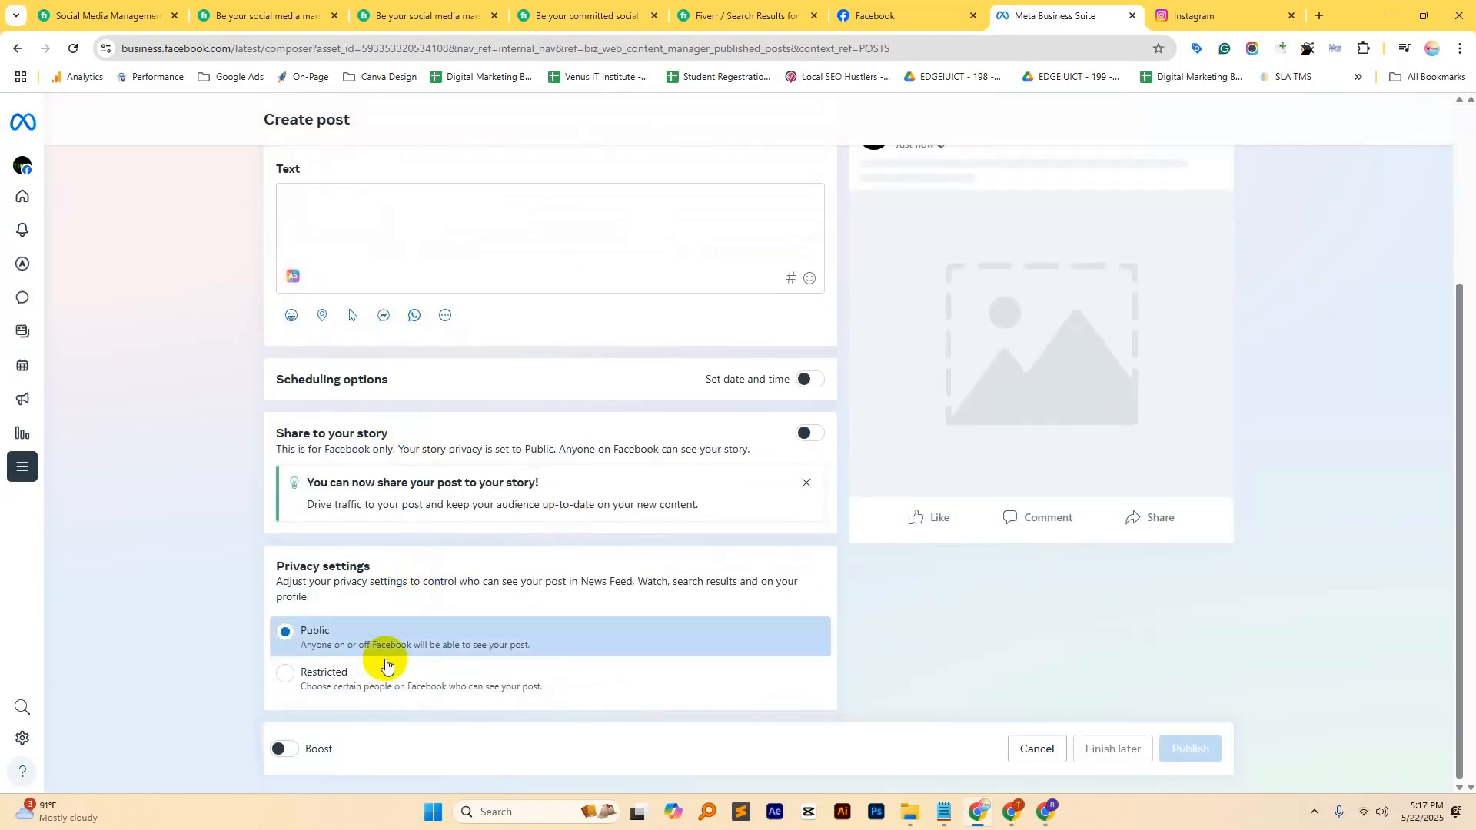
left_click(807, 379)
left_click(413, 330)
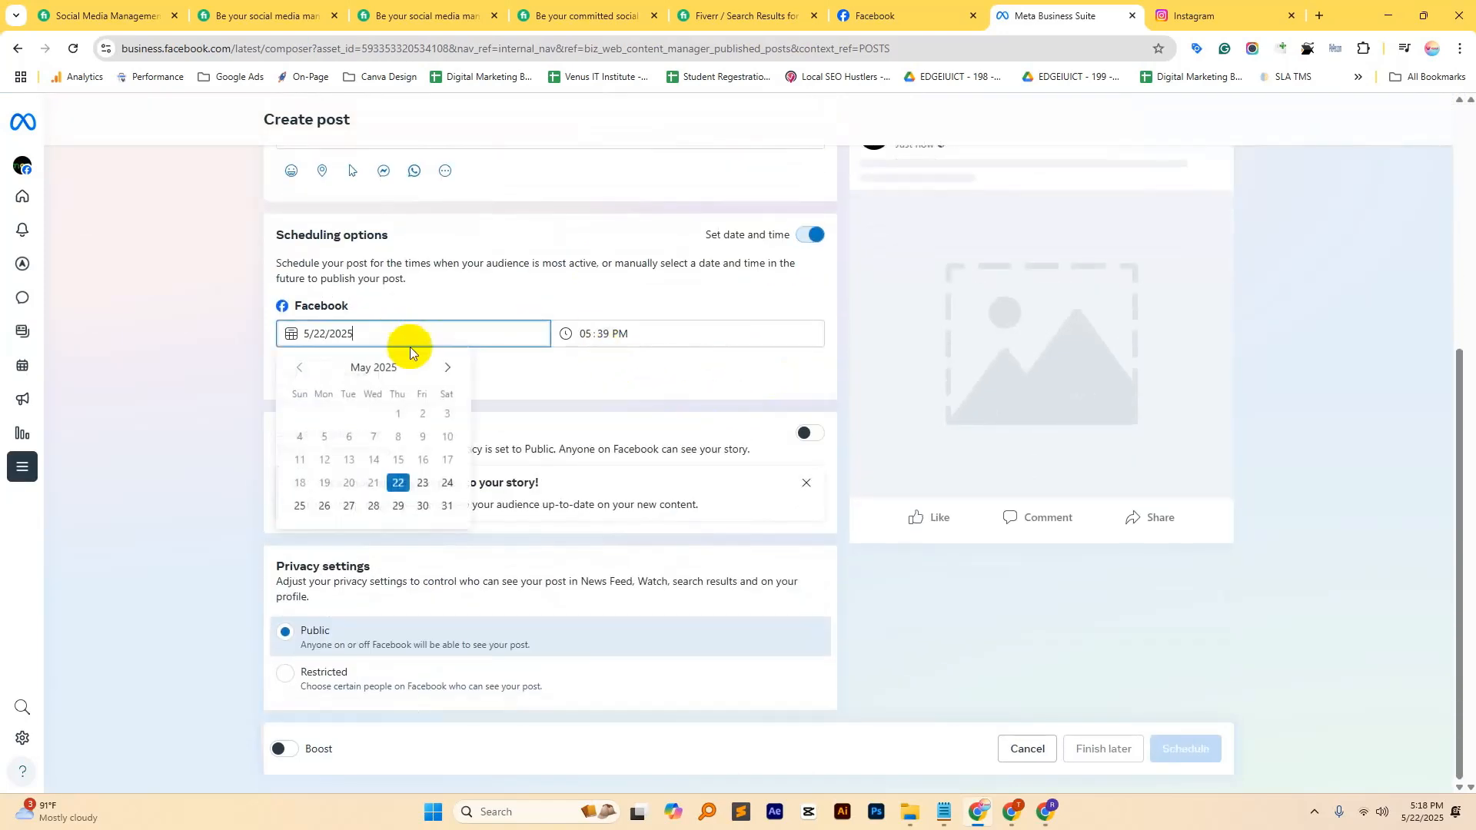
left_click(446, 366)
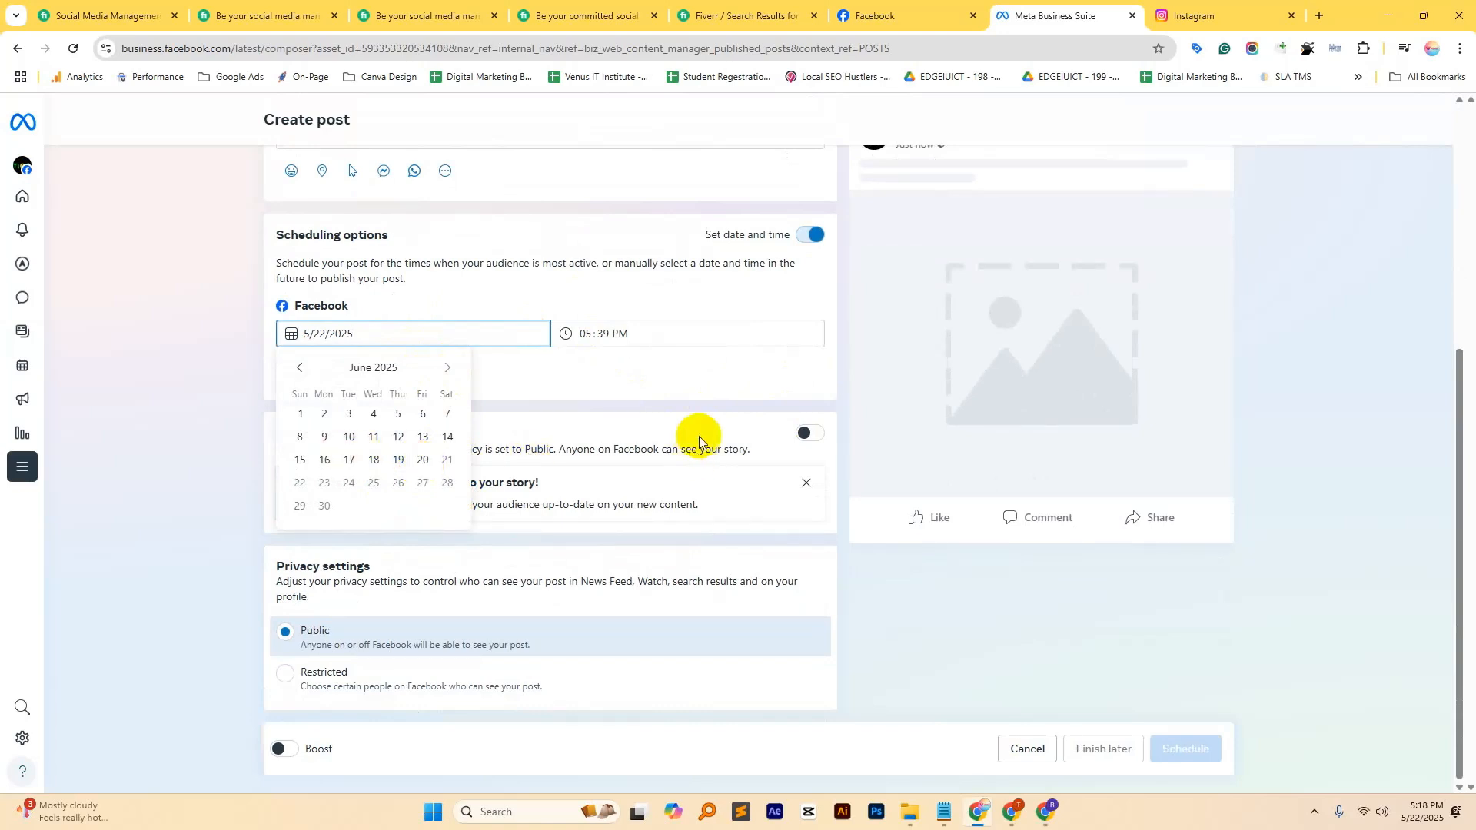
Step: Review the Basic package's social media post offer in the Fiverr gig and return to Meta Business Suite
left_click(600, 16)
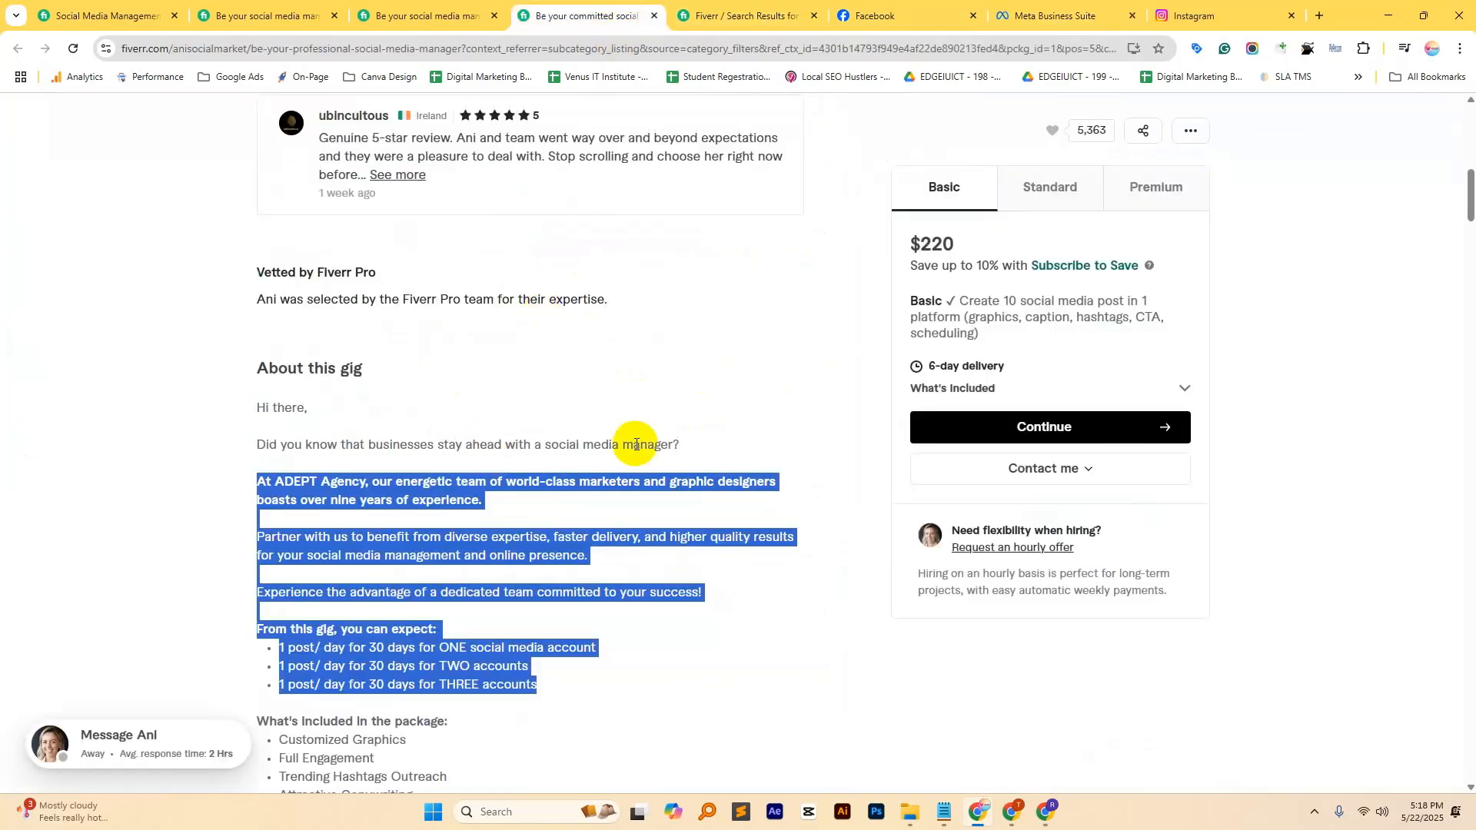
left_click_drag(957, 301, 1150, 304)
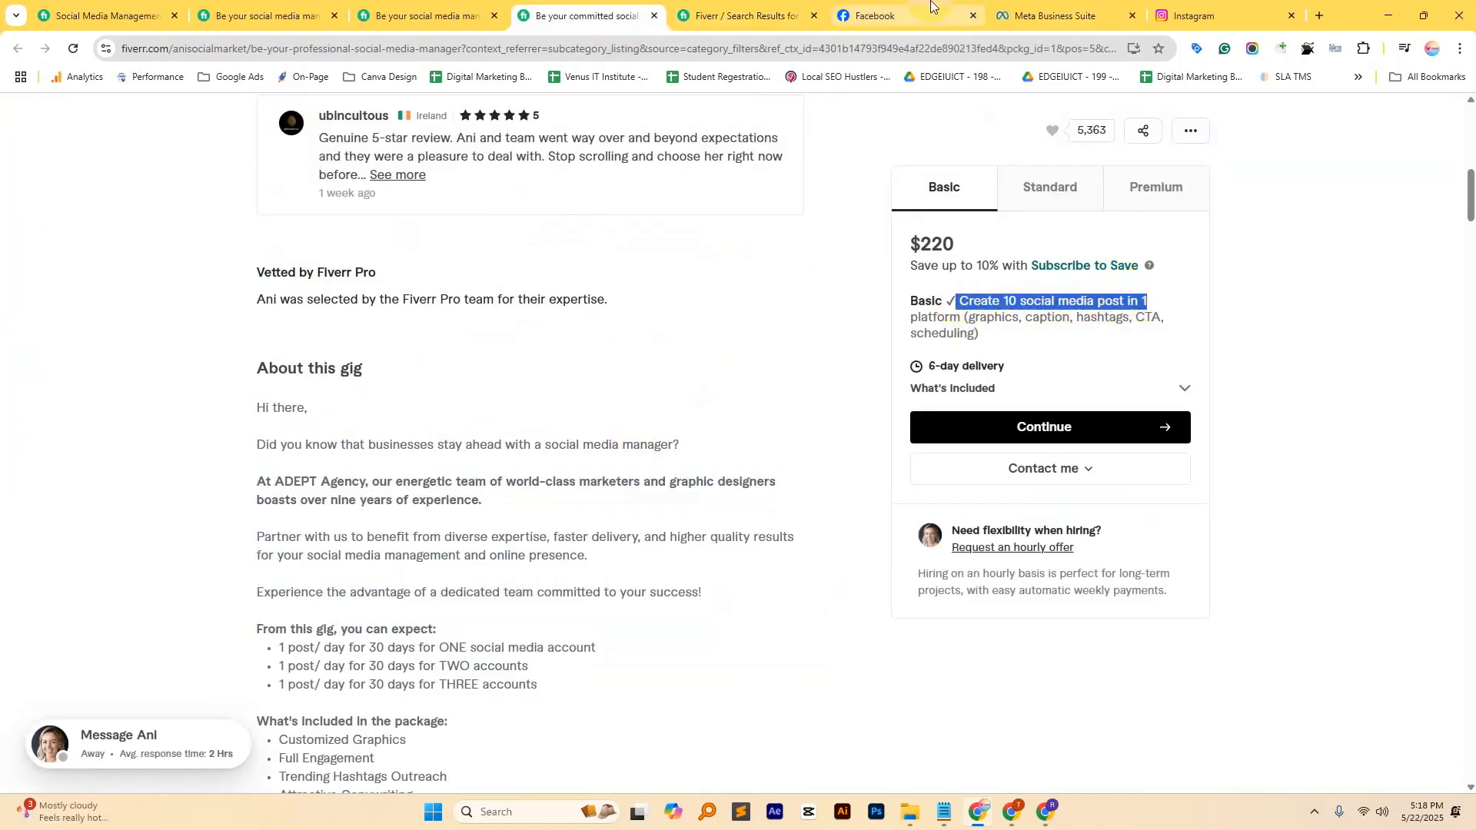
left_click(1053, 16)
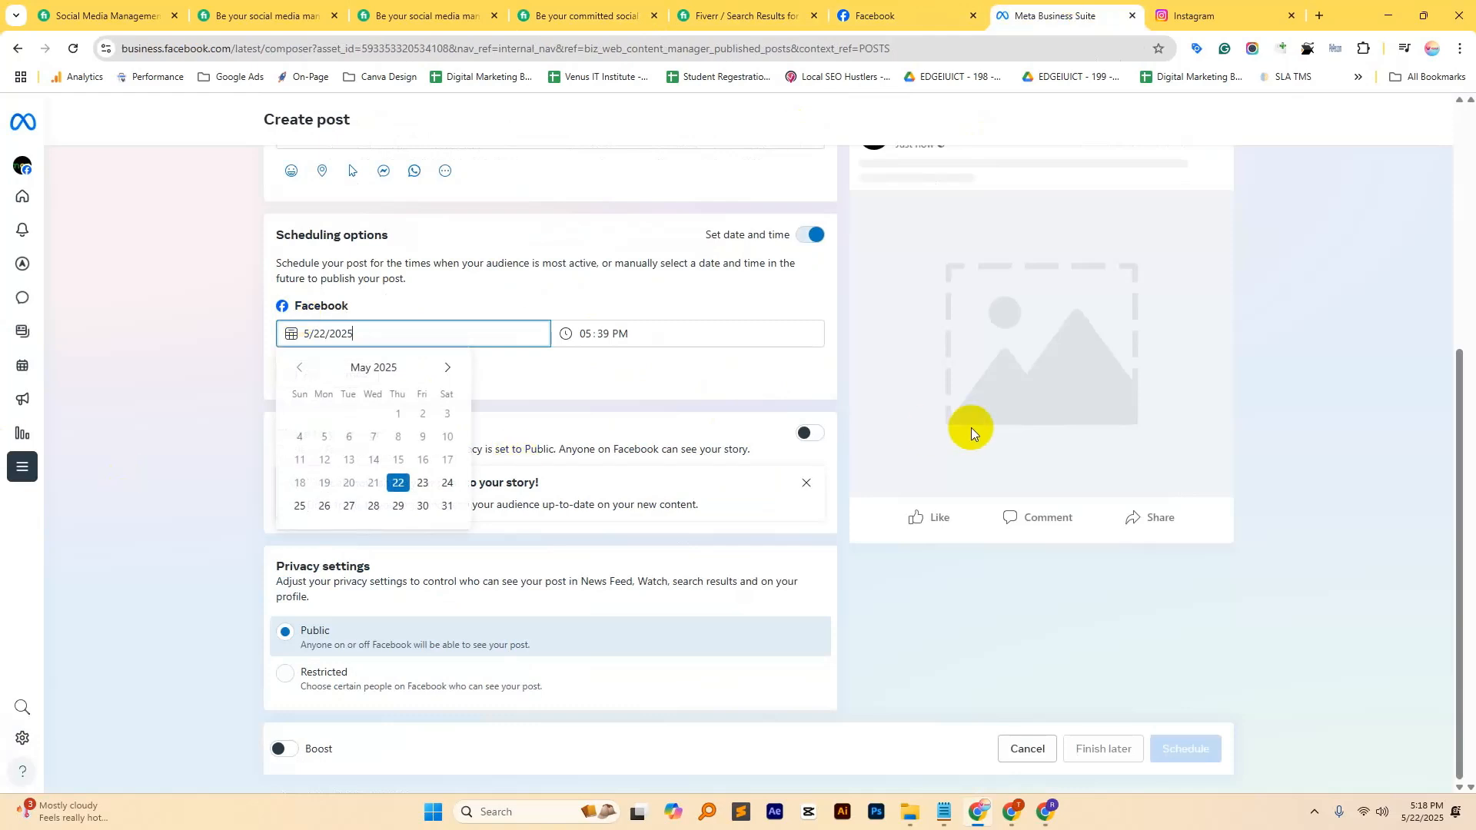
Step: Examine the accounts the post can be shared to, deselecting and reselecting the Hitech Agro page
scroll(308, 458, "up", 5)
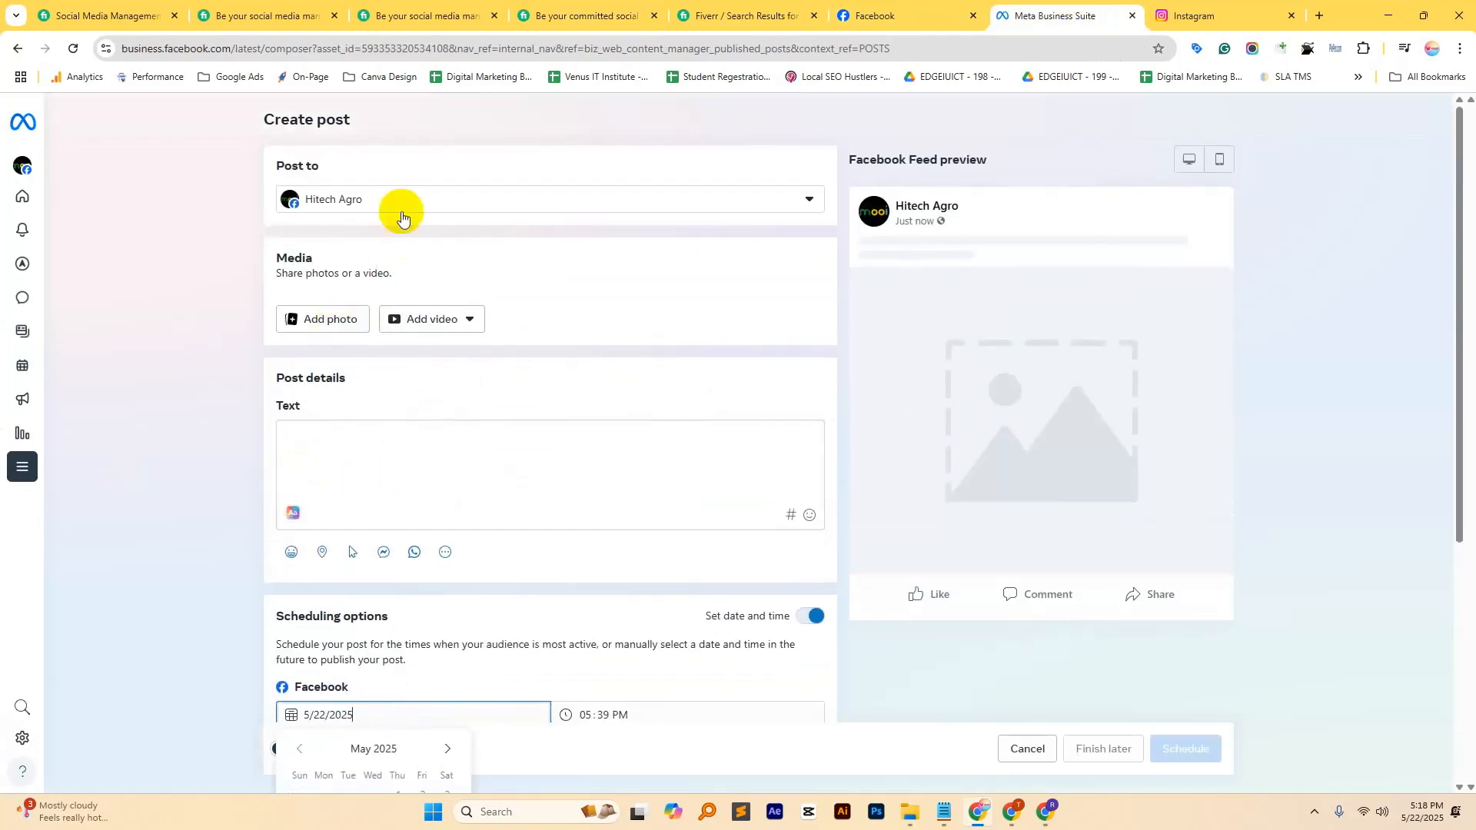
left_click(402, 204)
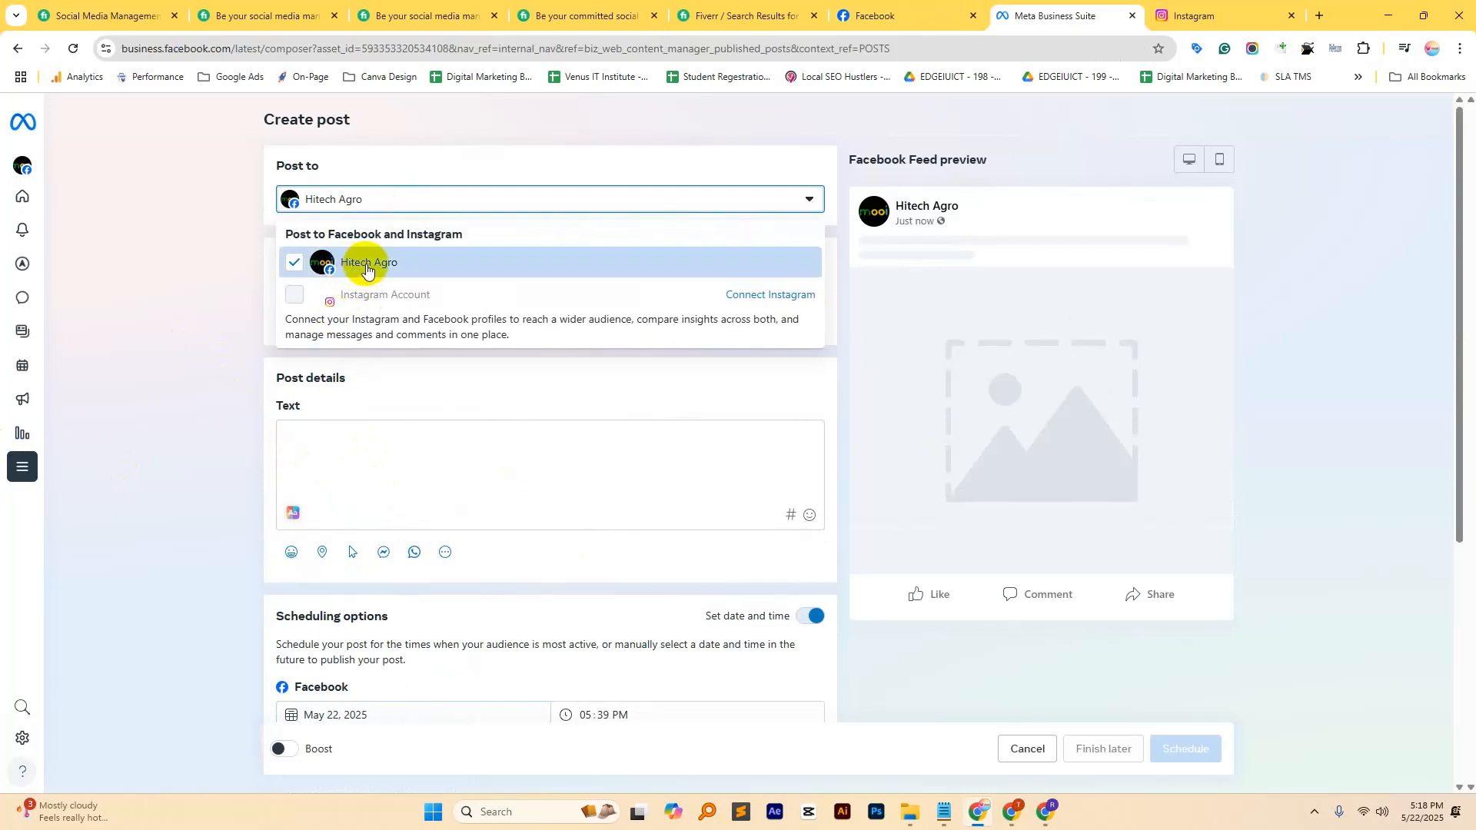
left_click(291, 260)
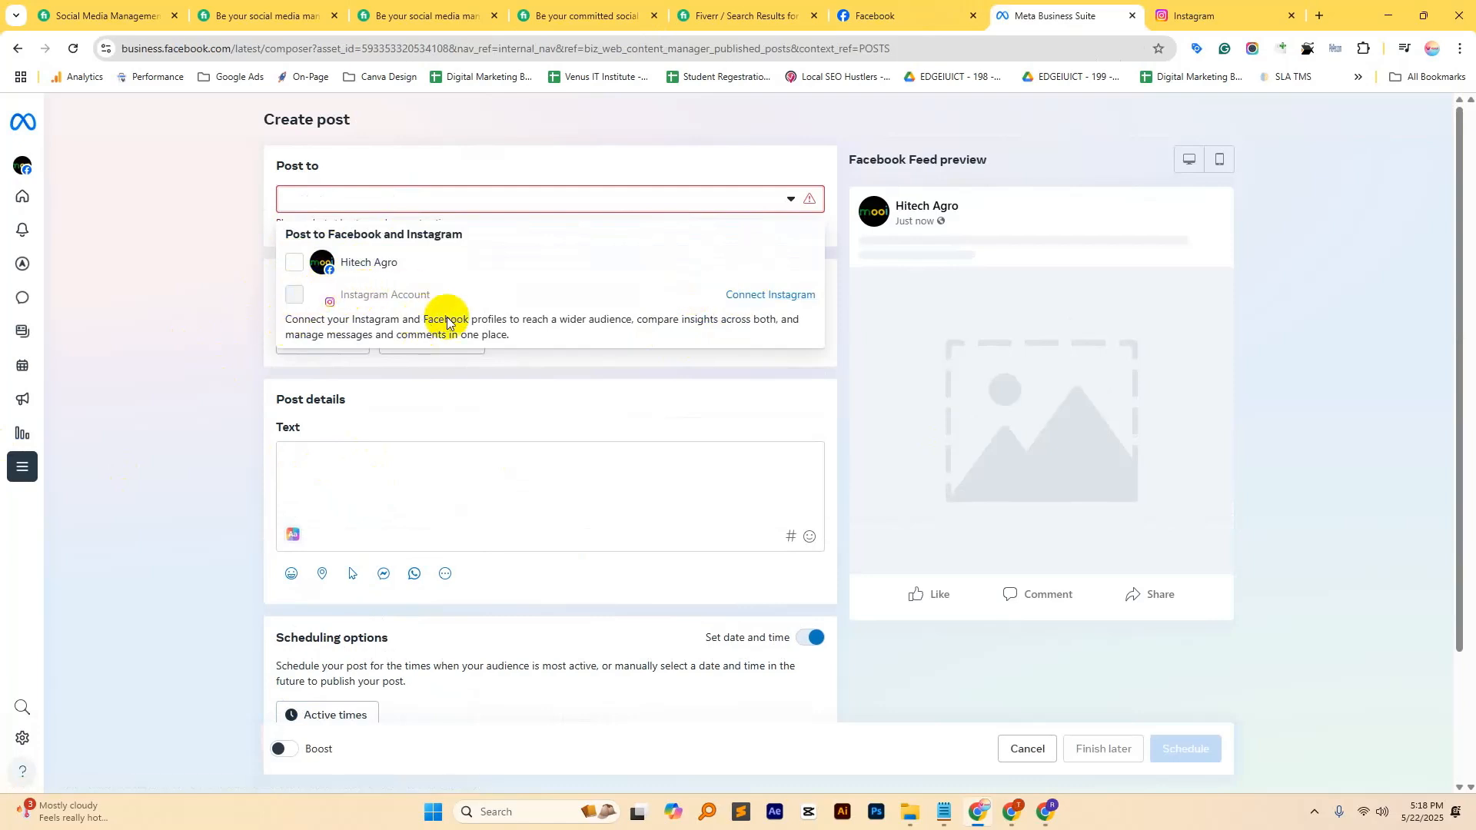
left_click(296, 265)
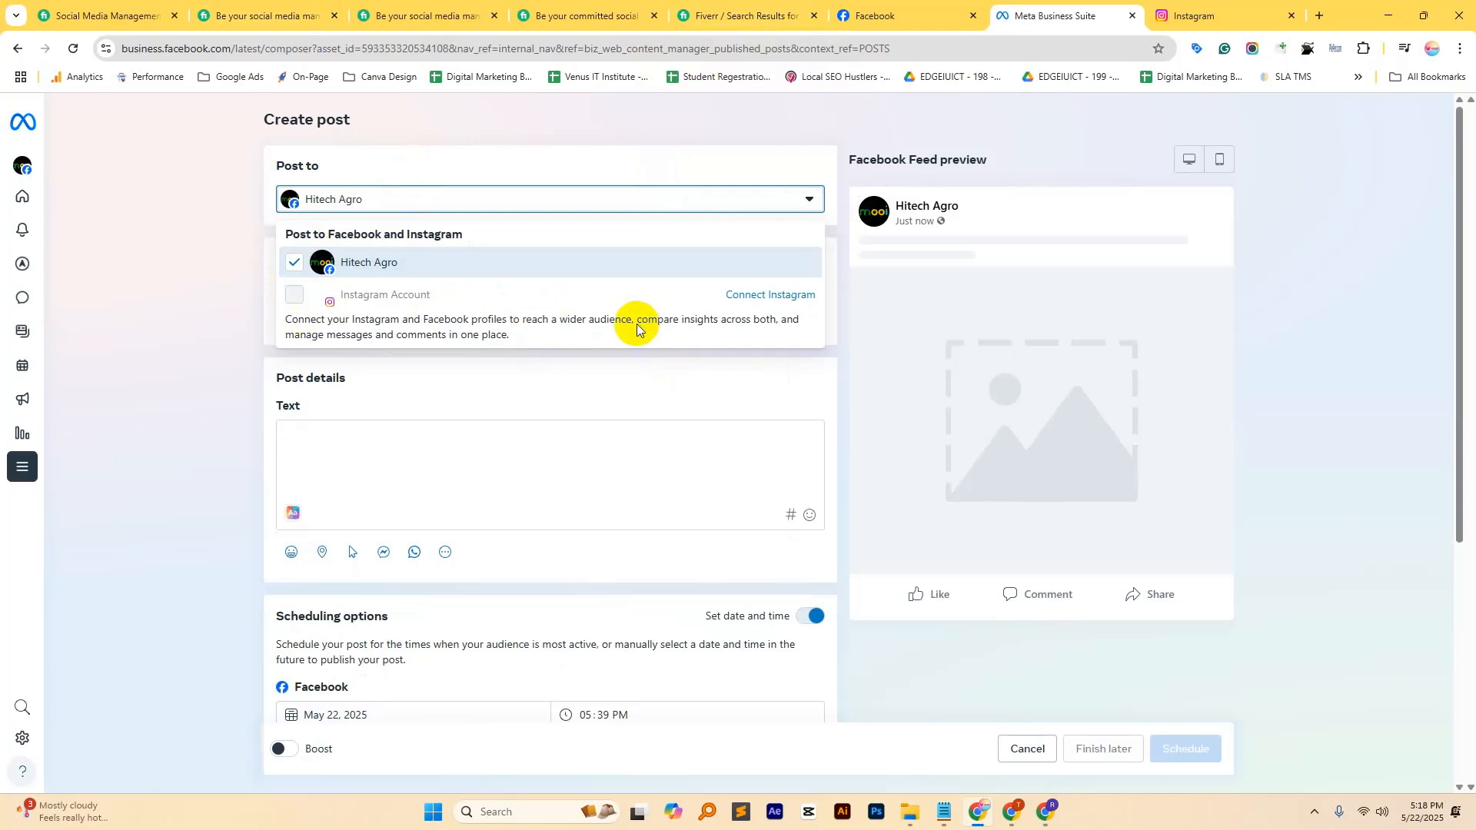
left_click(511, 48)
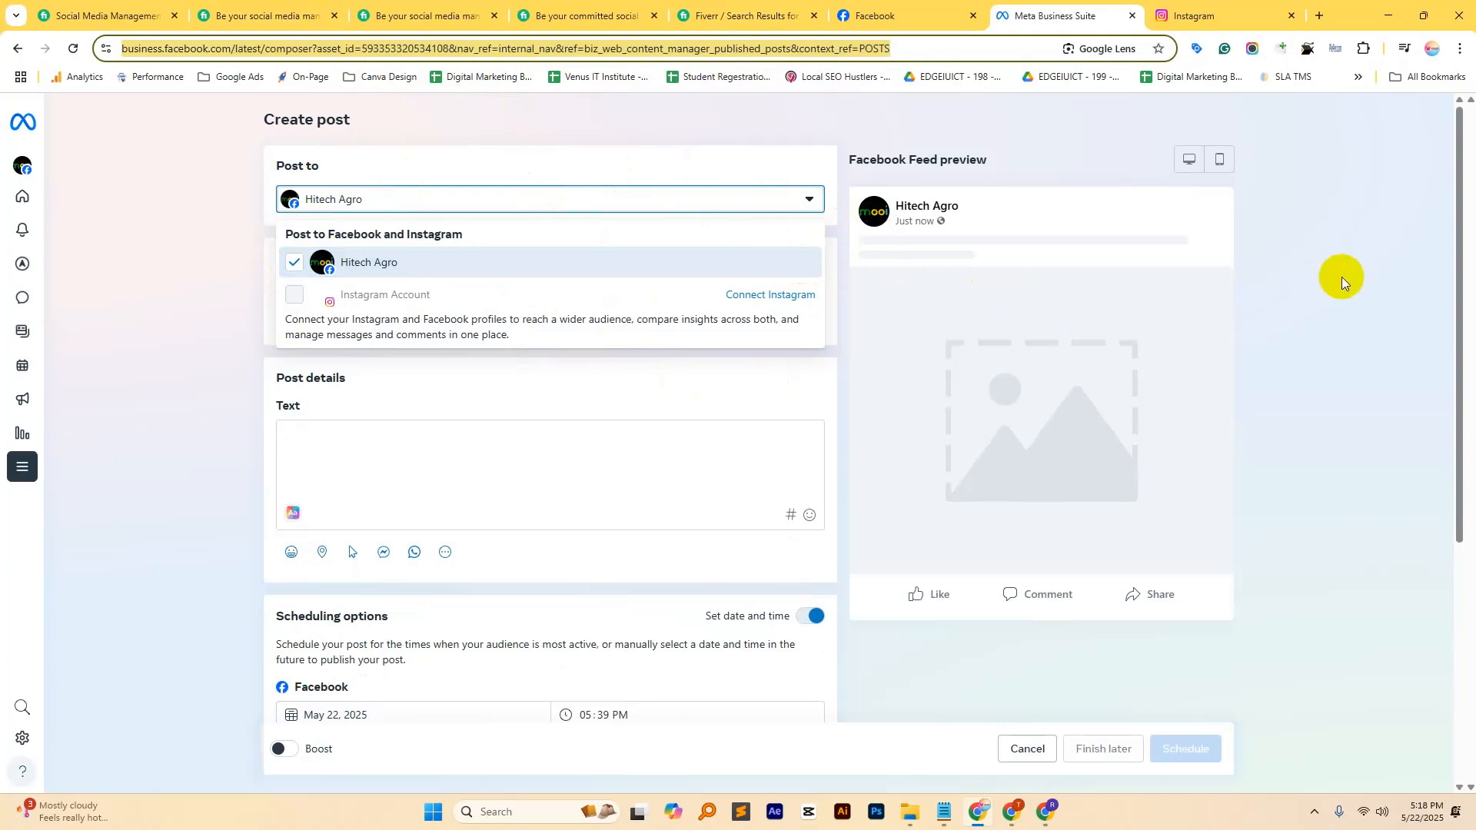
scroll(1344, 293, "down", 5)
scroll(1346, 308, "up", 5)
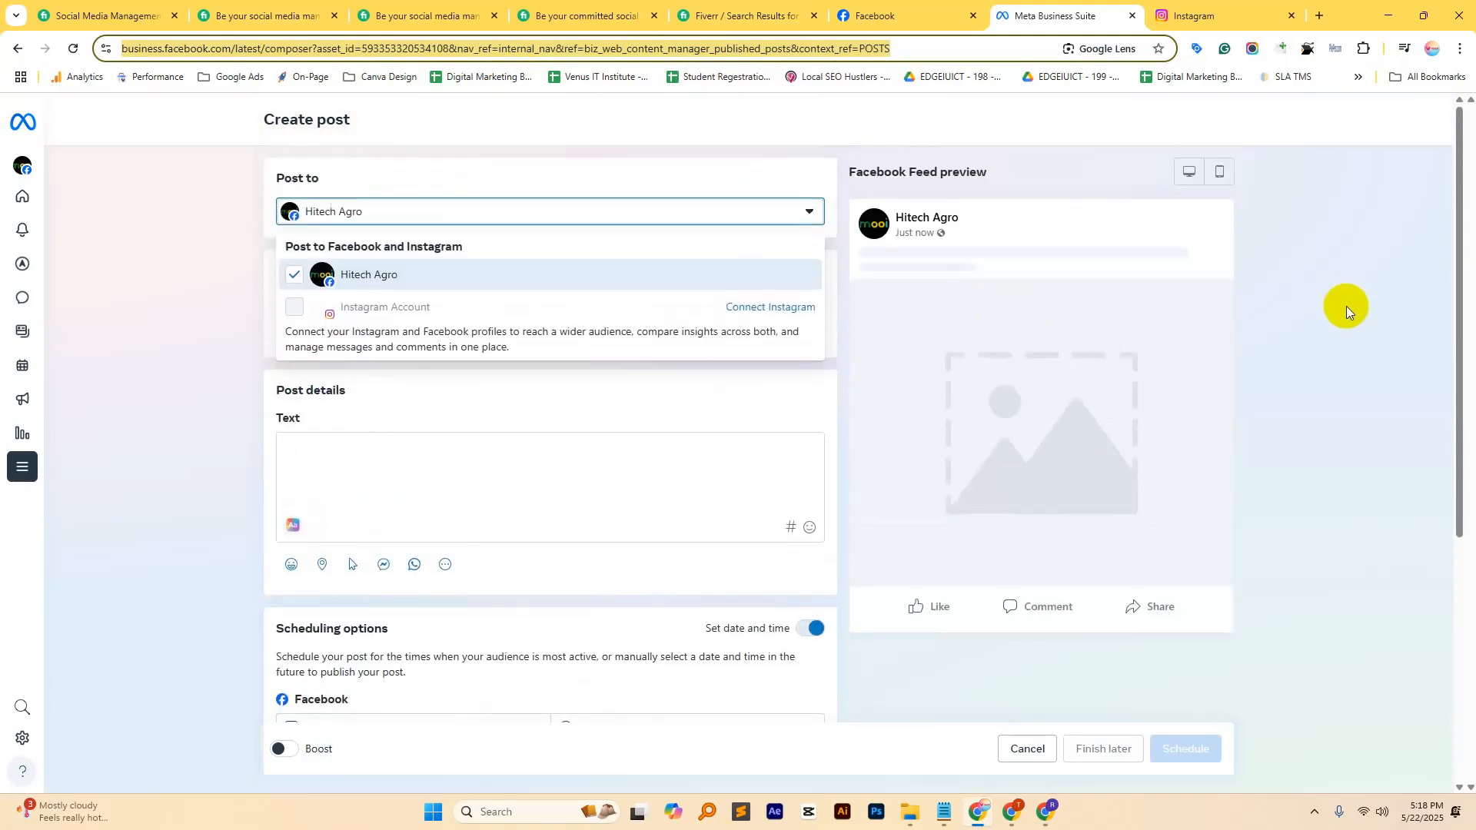
Step: Close the post account list and return to the Fiverr social media manager gig to review its Basic package
left_click(174, 297)
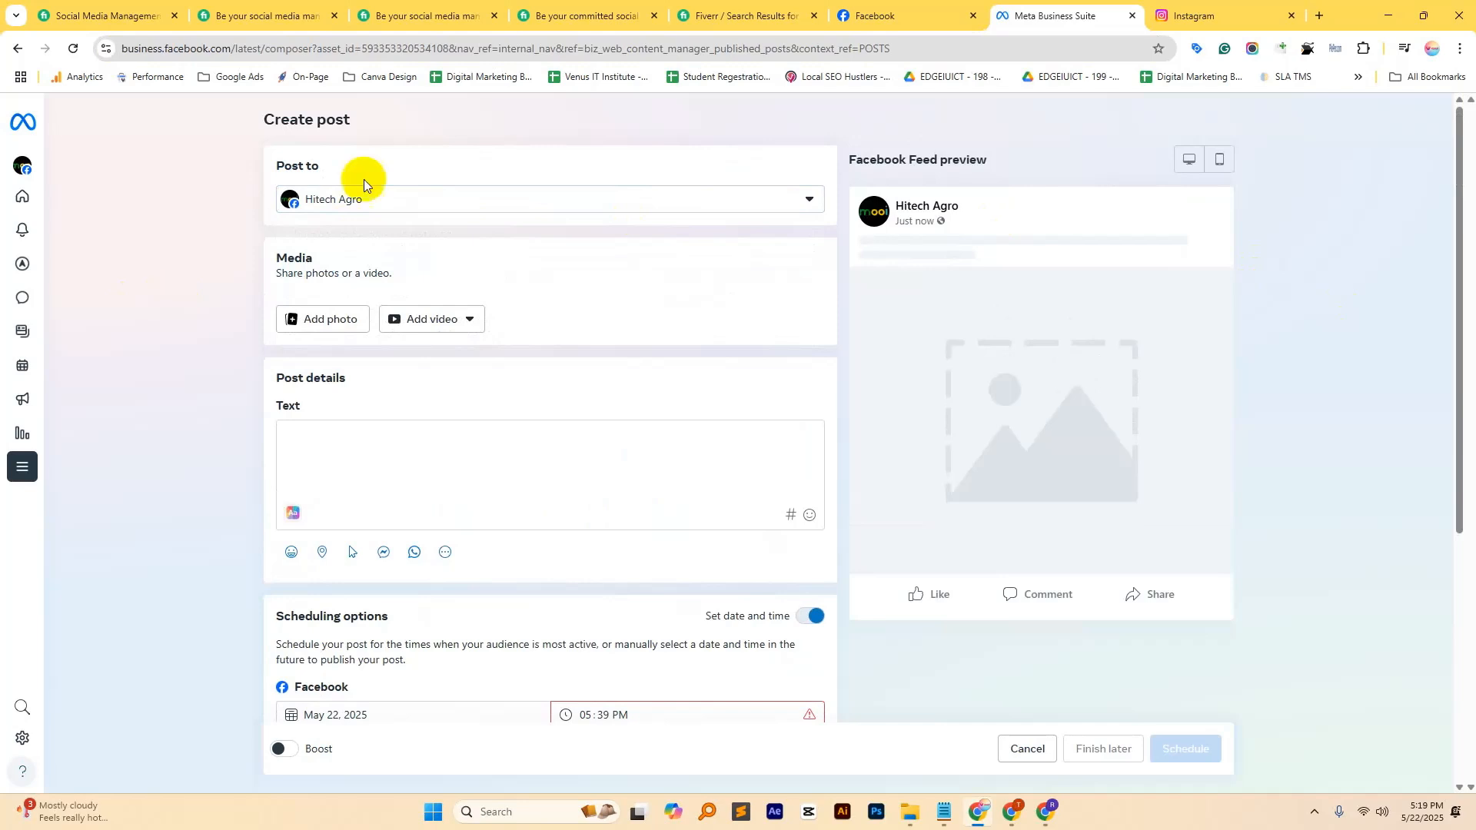
left_click(742, 15)
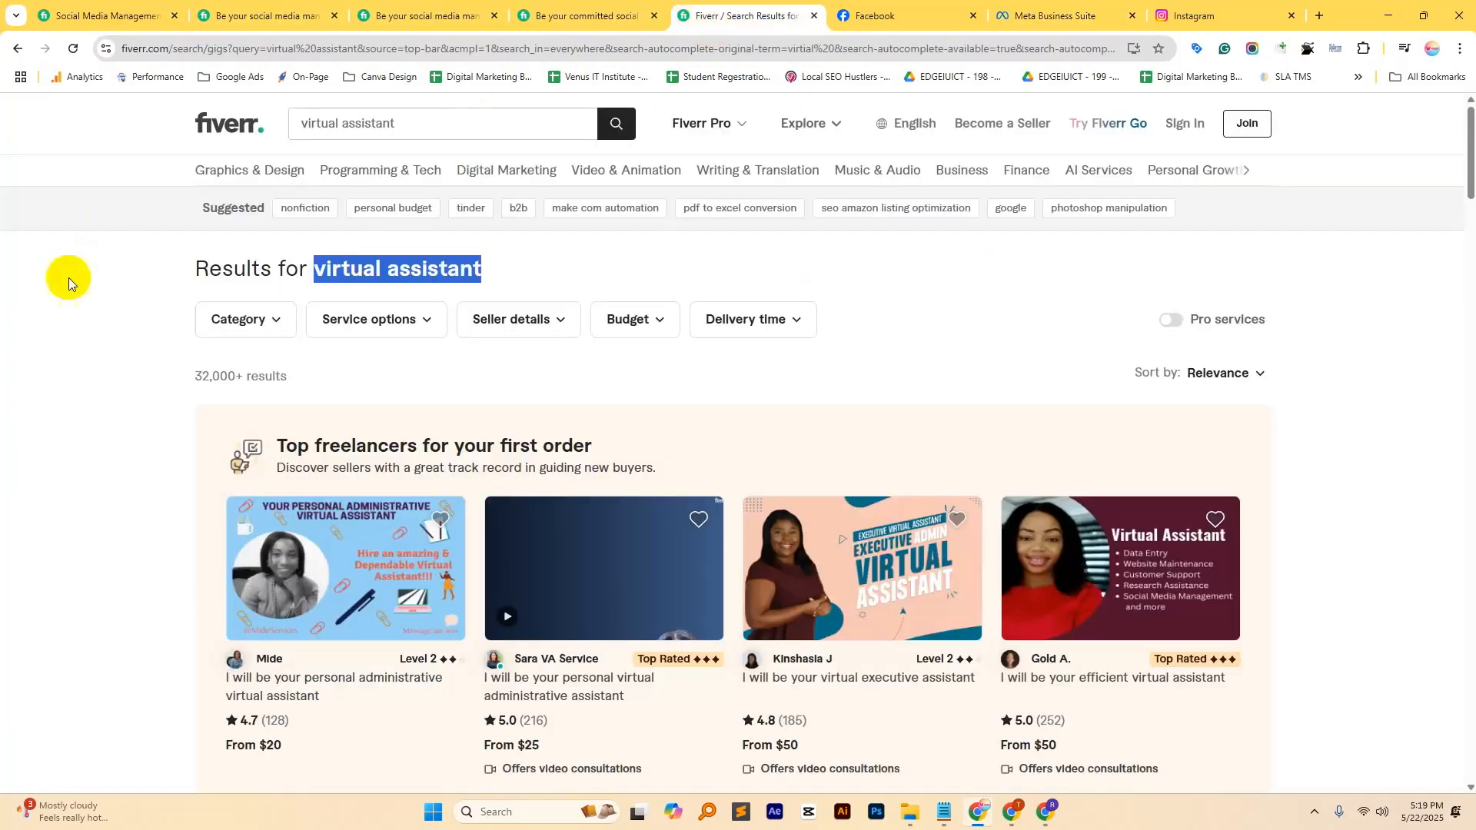
left_click(592, 14)
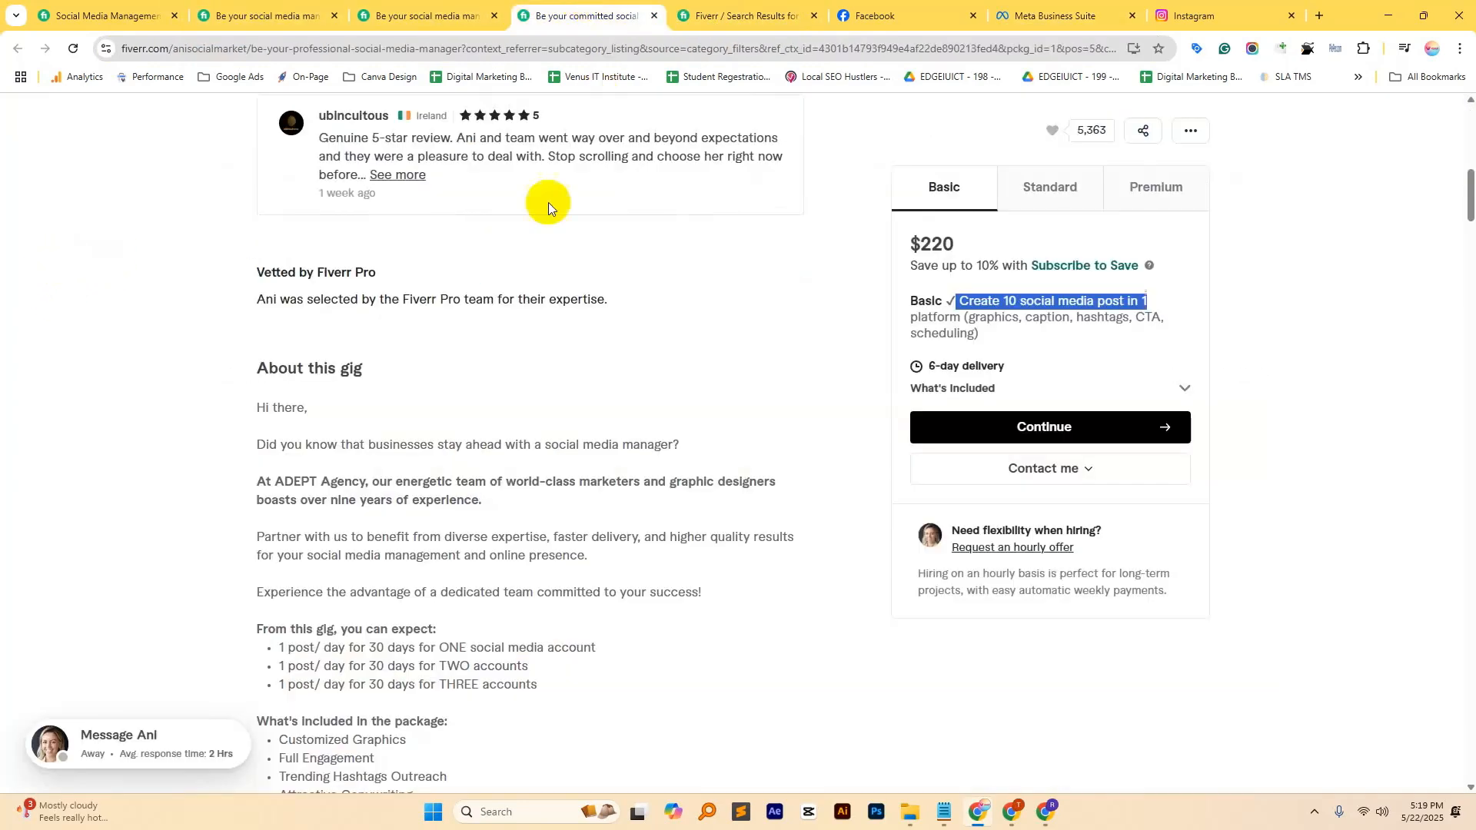
Step: Switch to the Hitech Agro page on Facebook and close the open post composer
left_click(958, 6)
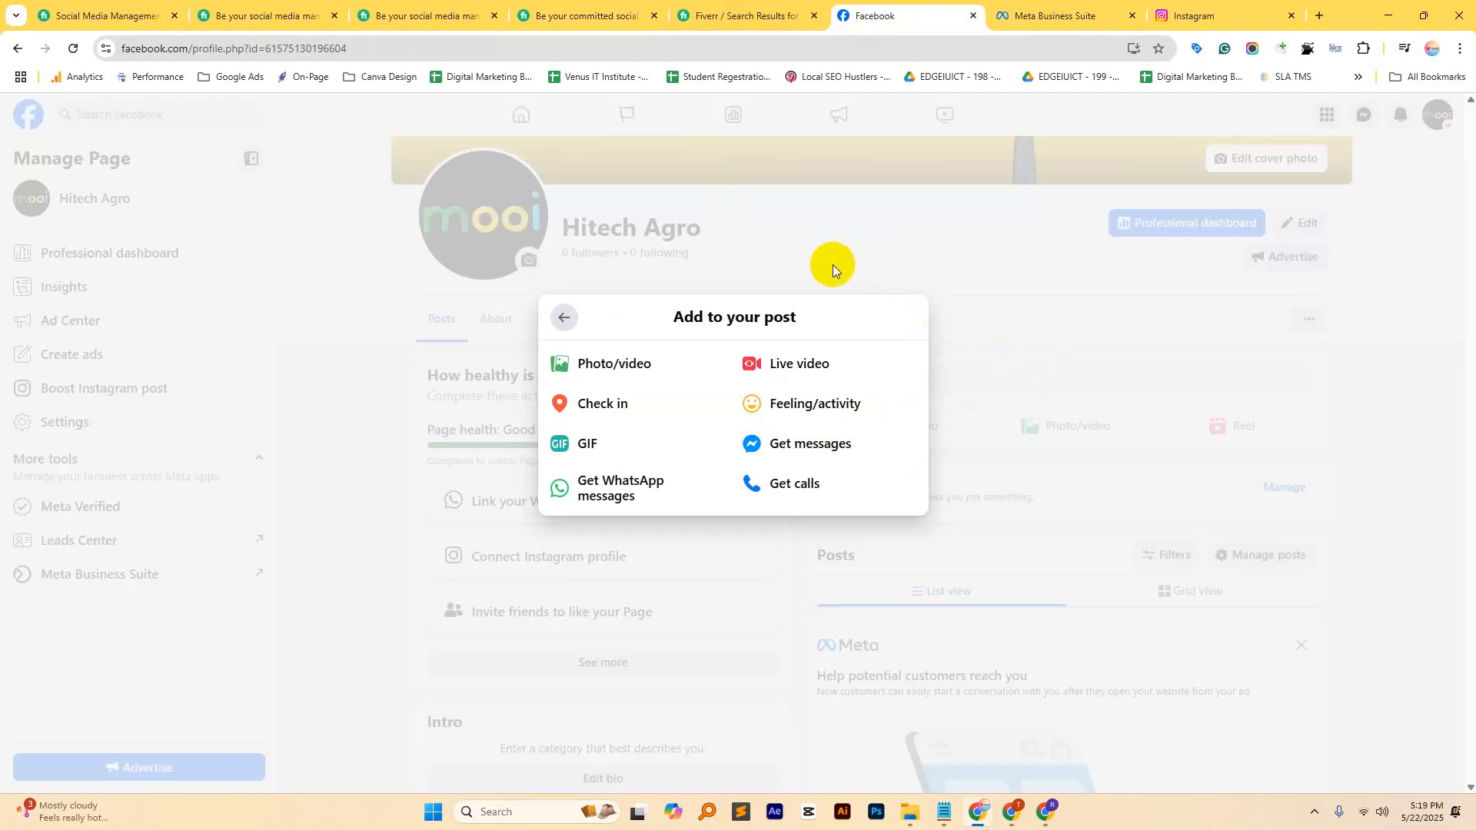
left_click(565, 317)
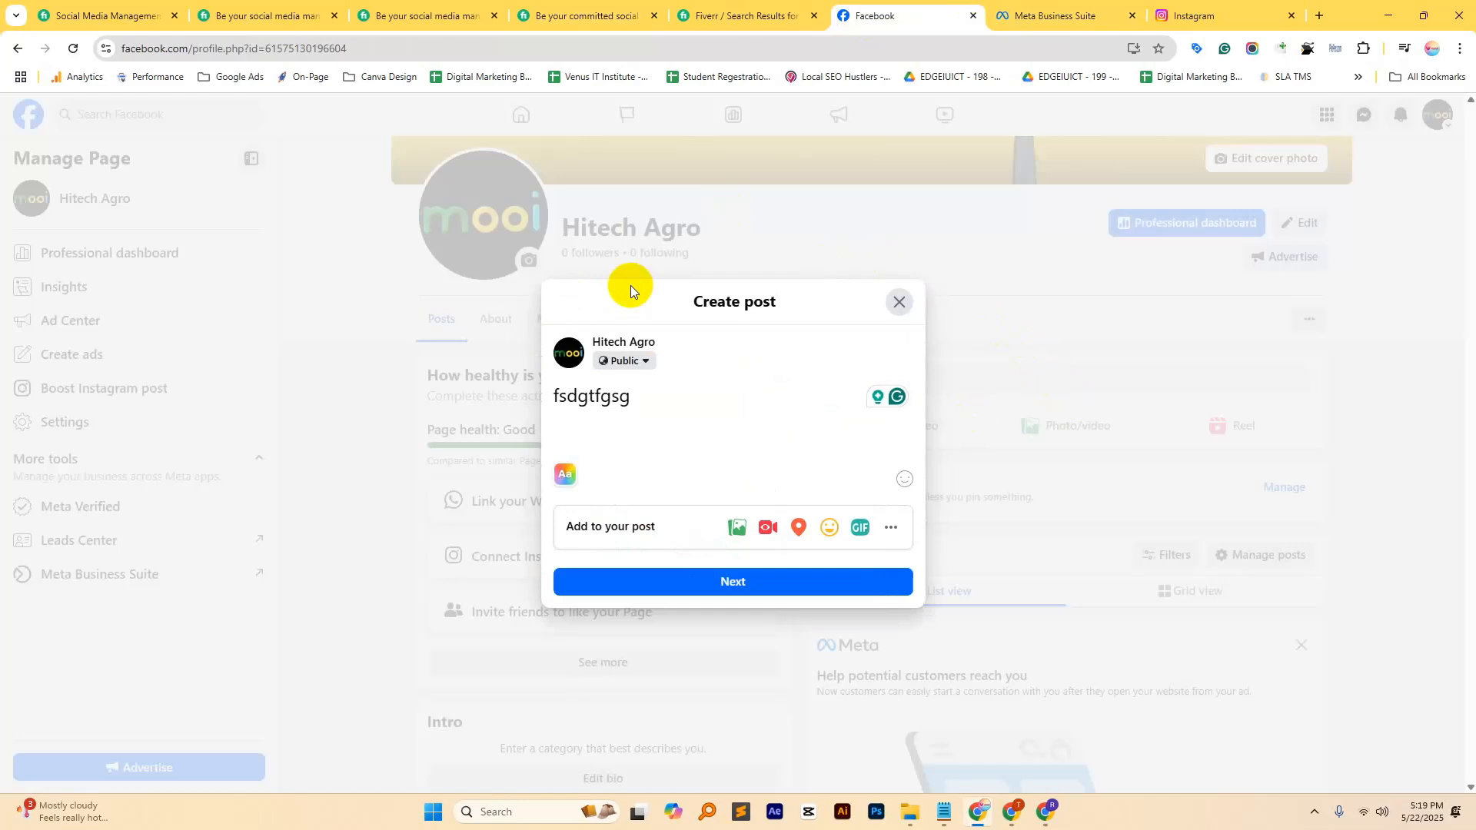
left_click(899, 302)
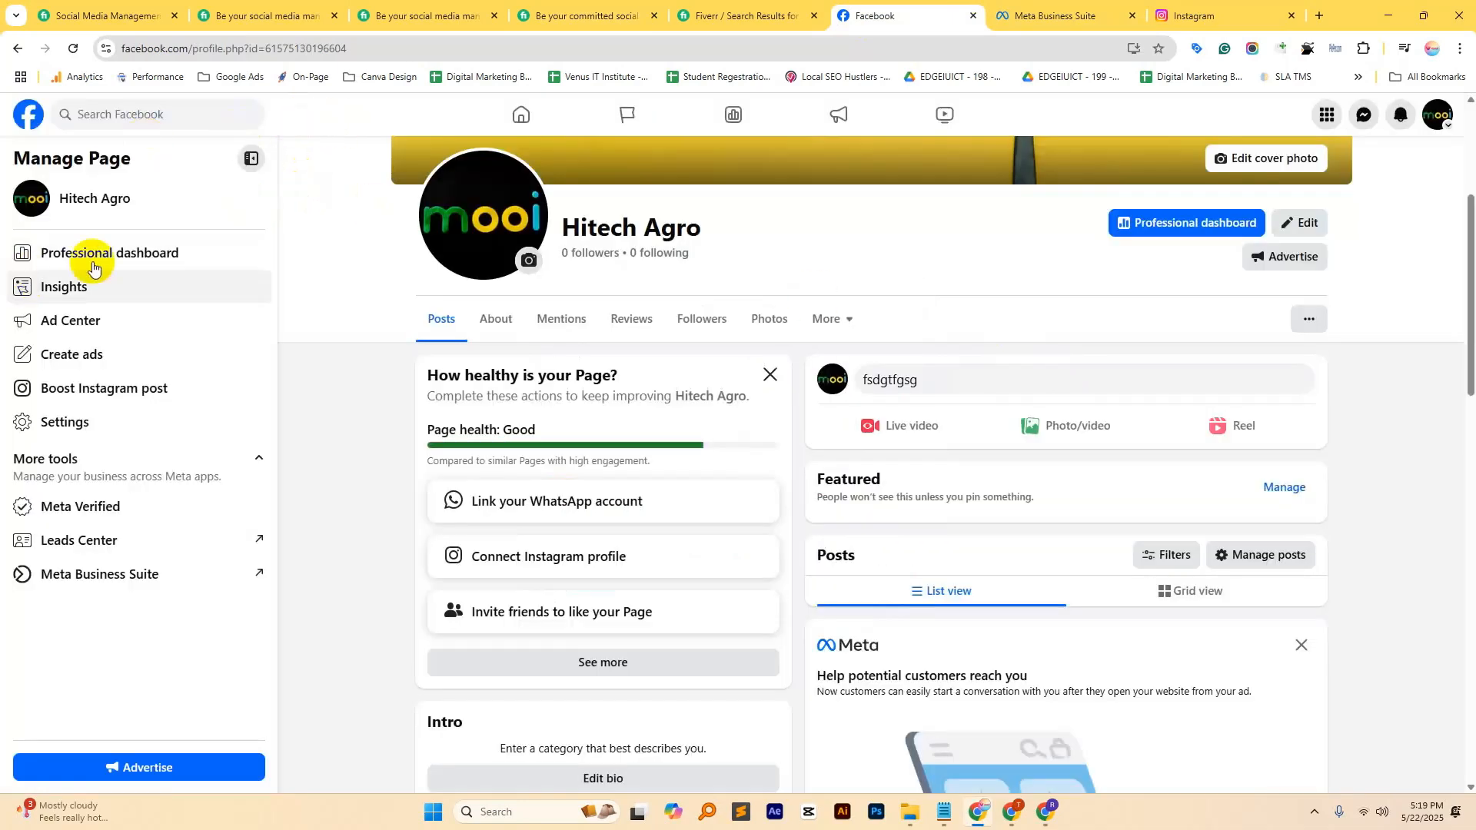
Step: Open the page's Professional dashboard and look through its overview and available tools
left_click(117, 252)
left_click(899, 484)
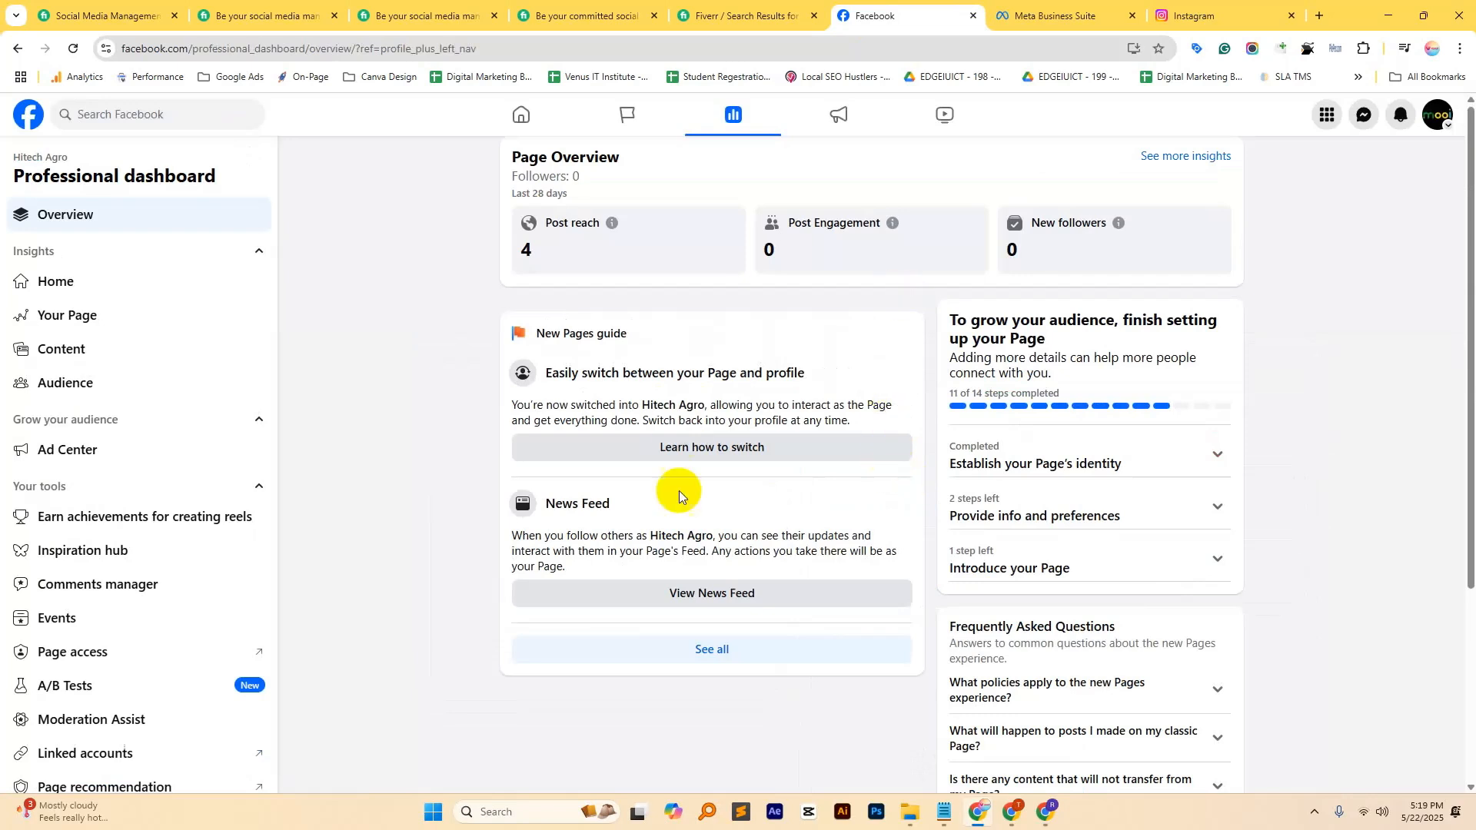
scroll(1071, 438, "down", 4)
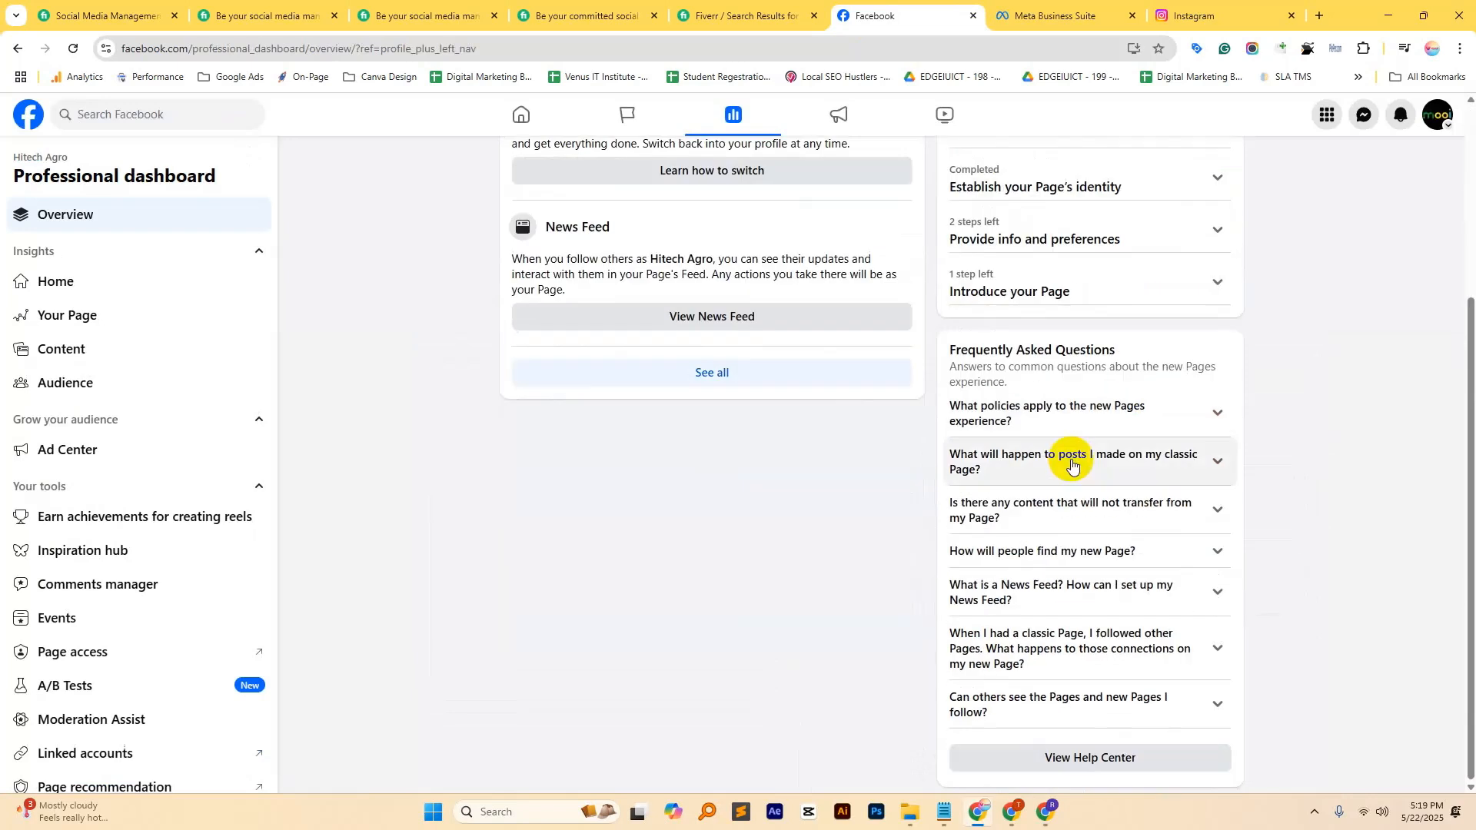
scroll(1071, 464, "up", 4)
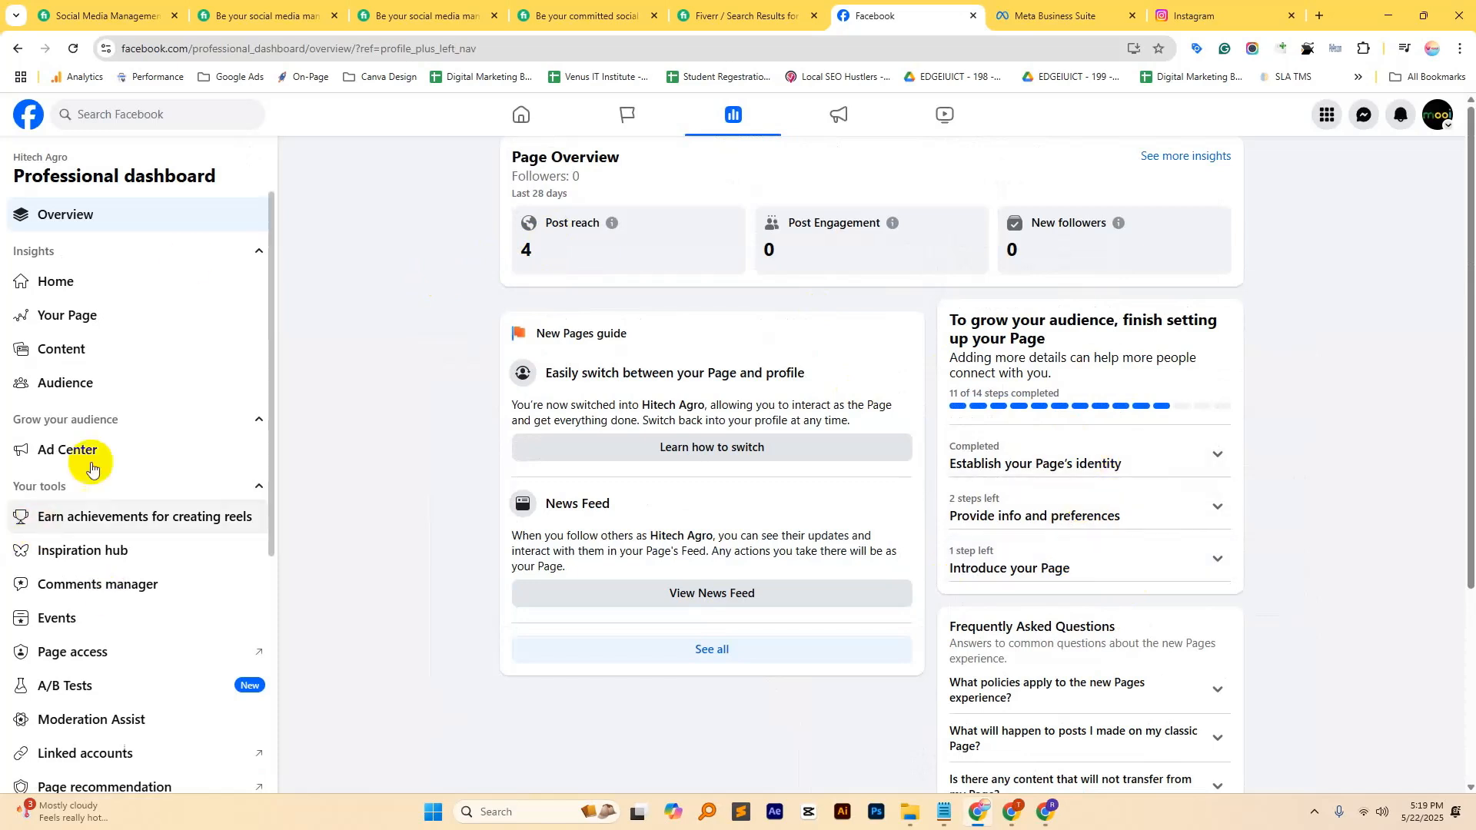
left_click_drag(14, 176, 223, 174)
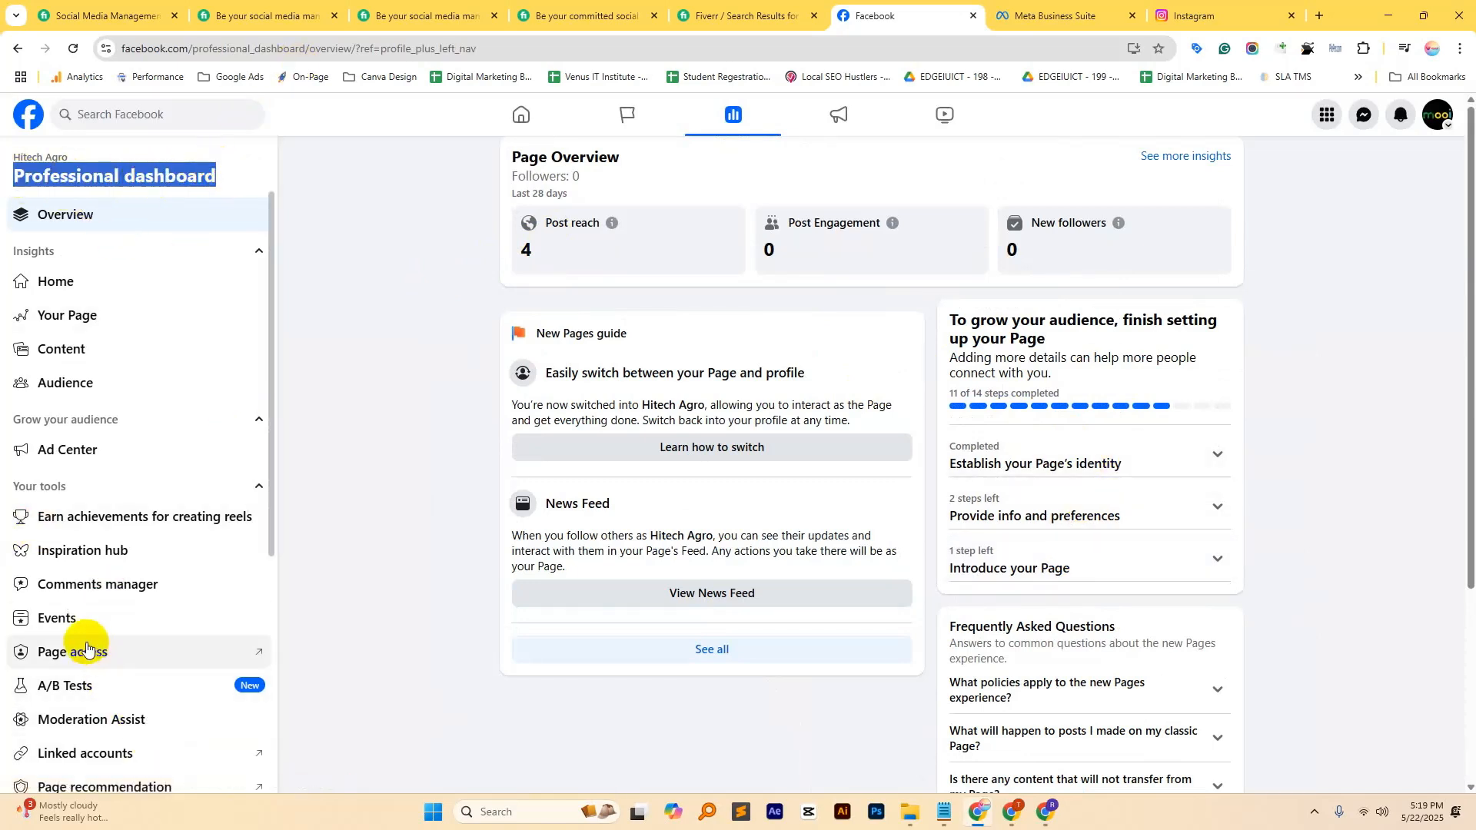
Step: Open the Page access settings, start adding someone with task access, and select a person found by name
left_click(68, 659)
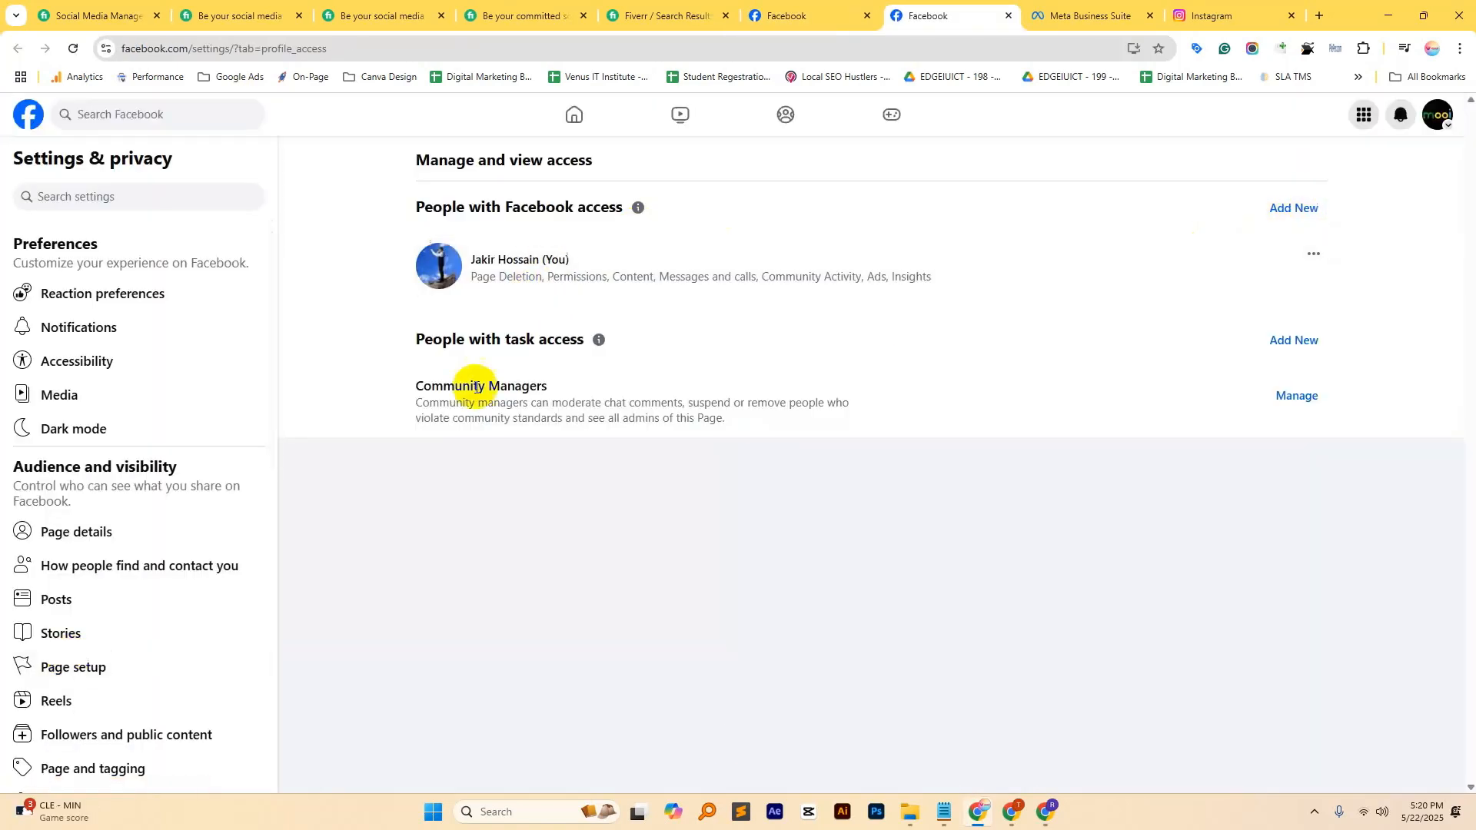
left_click_drag(420, 342, 585, 341)
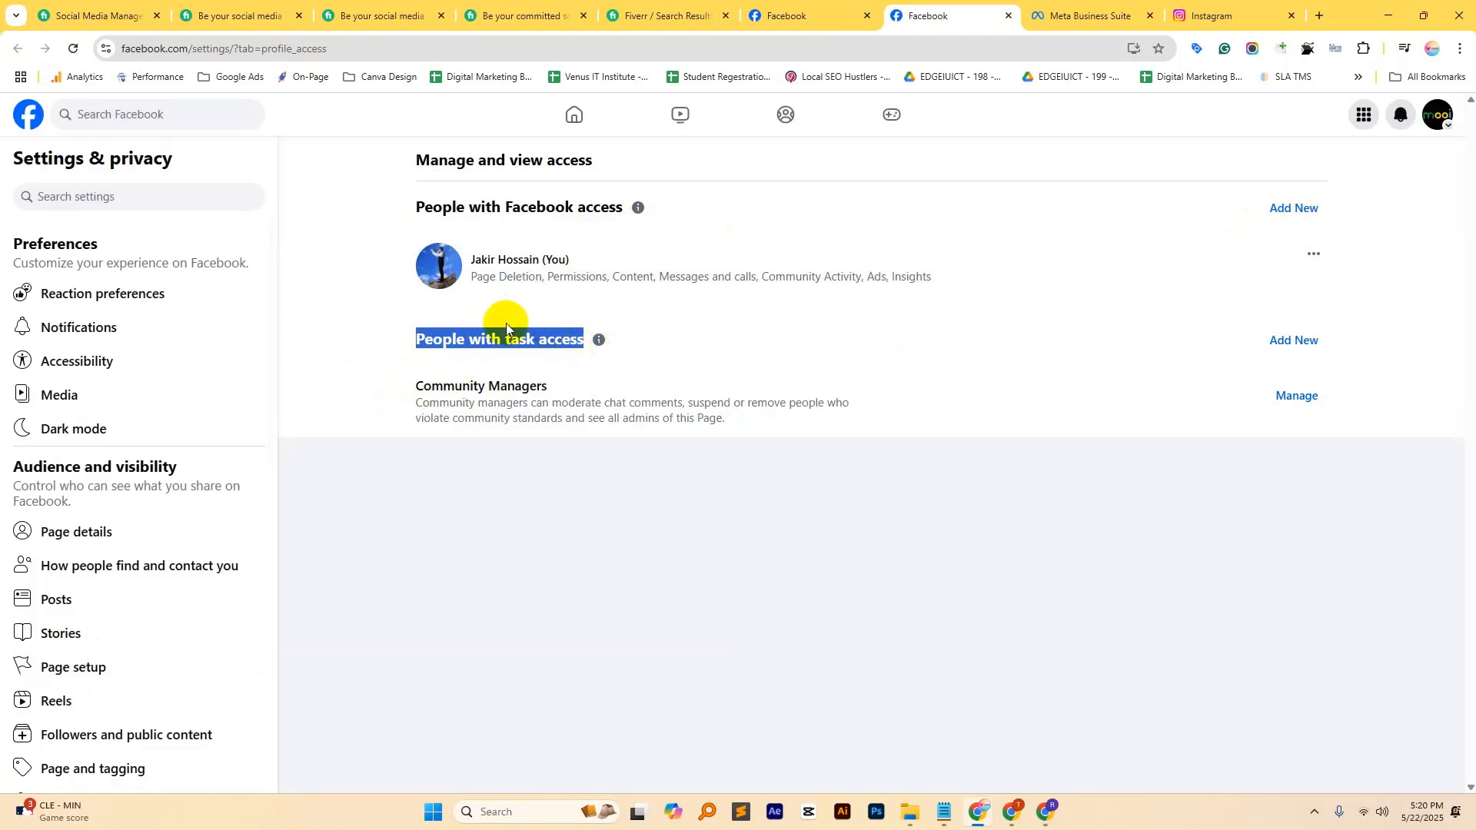
left_click(1300, 346)
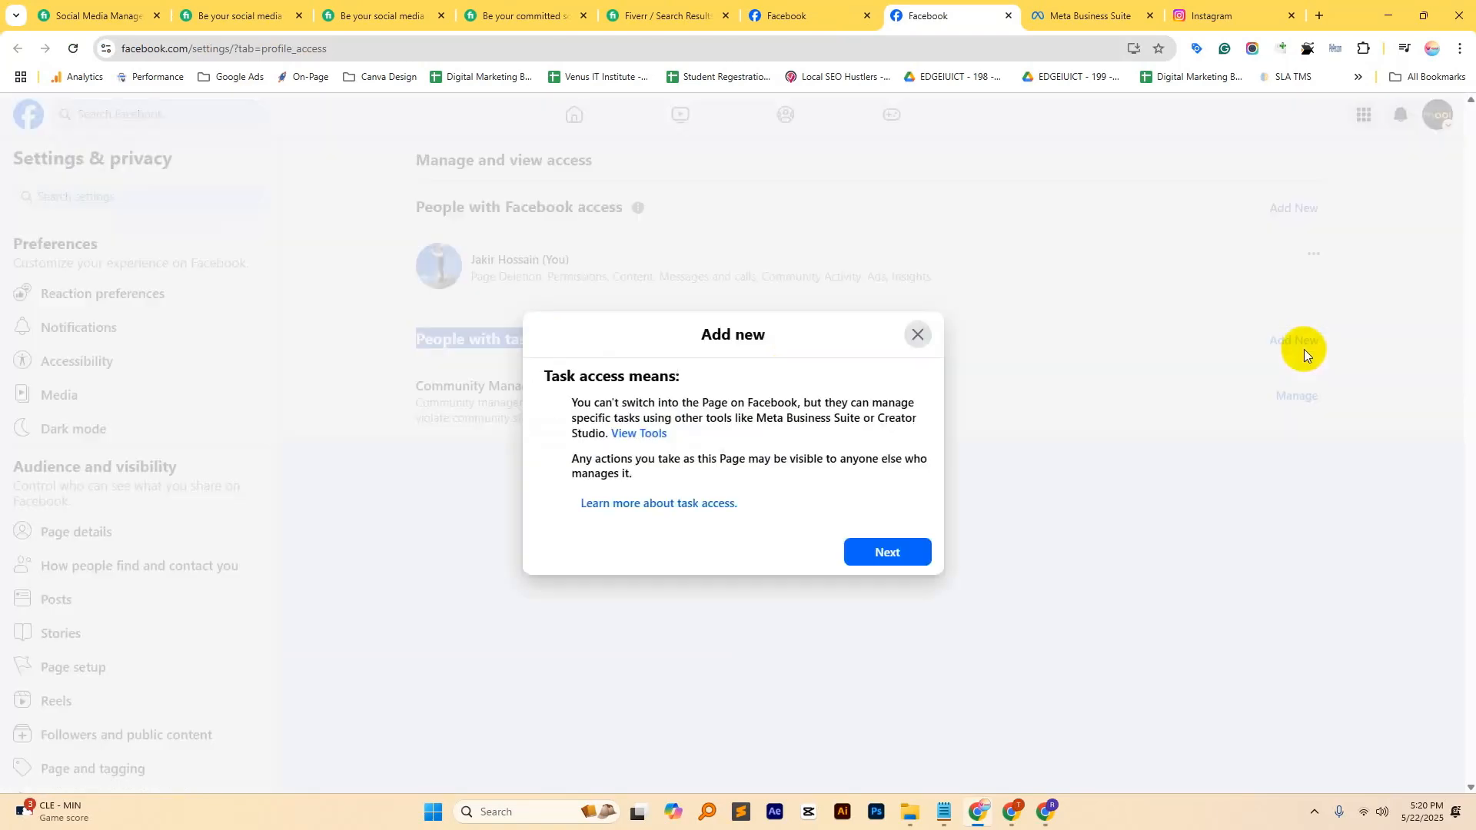
left_click(897, 553)
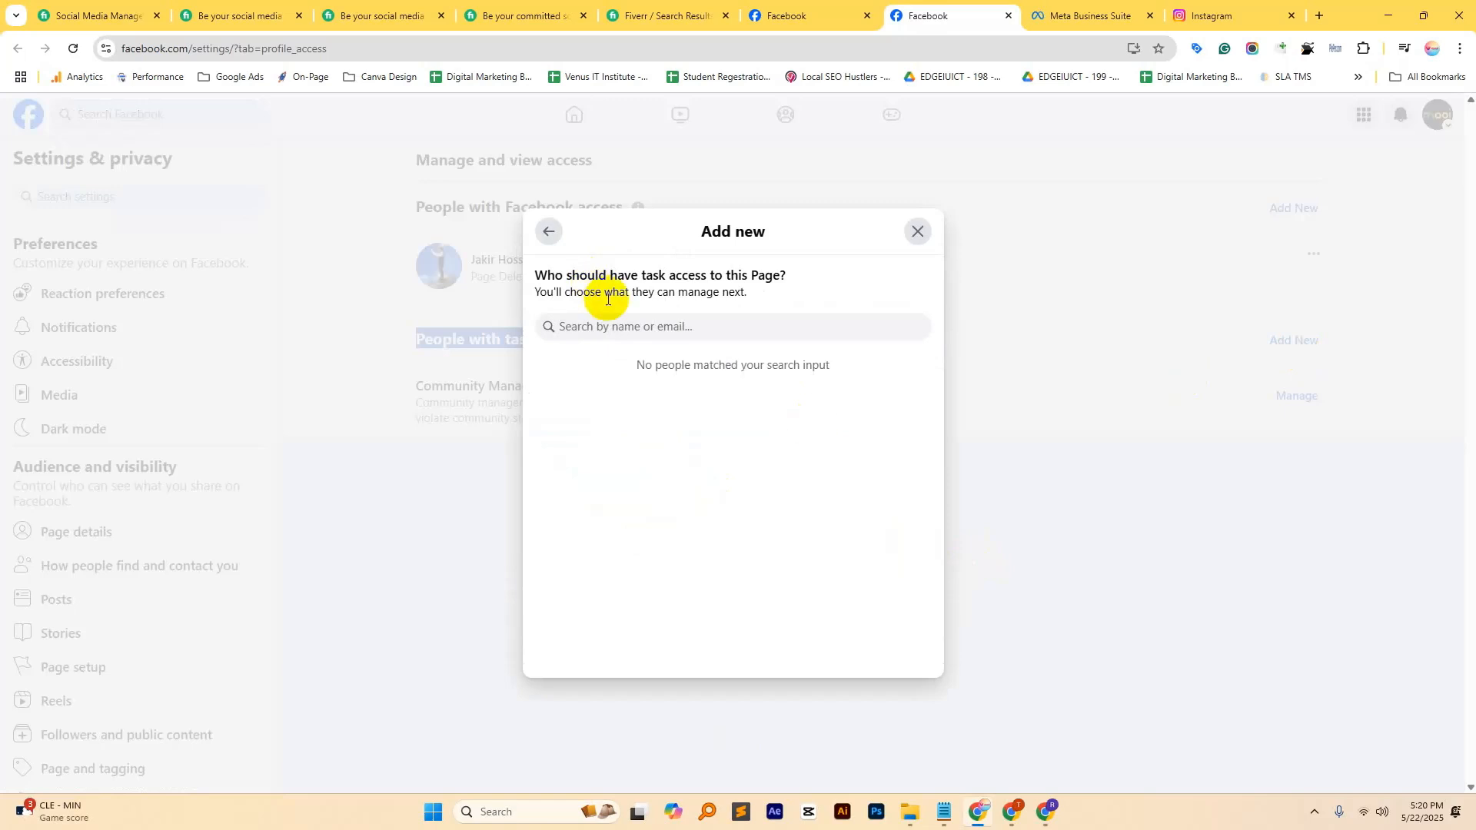
left_click(632, 319)
type("abd")
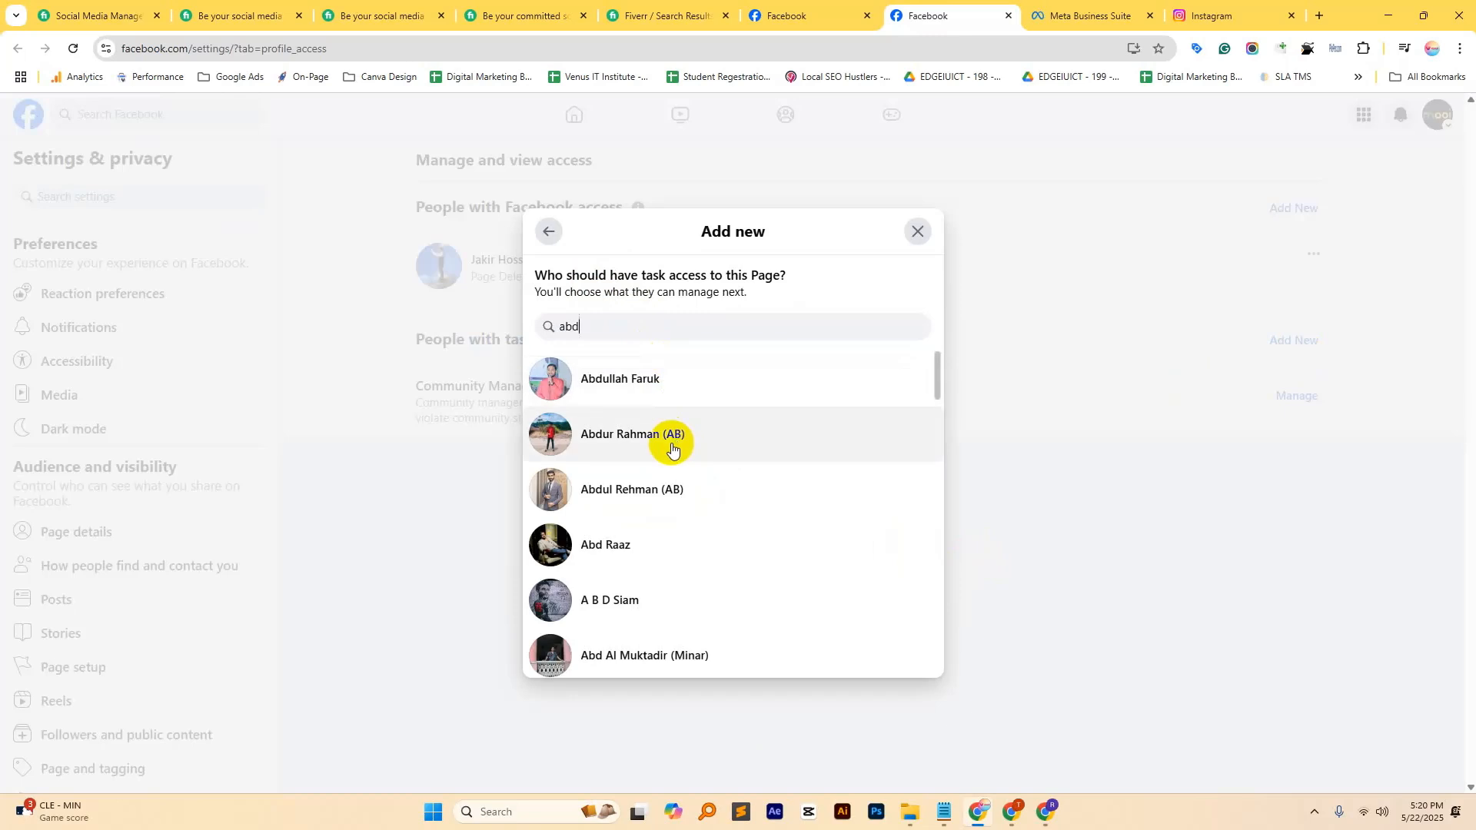
left_click(636, 379)
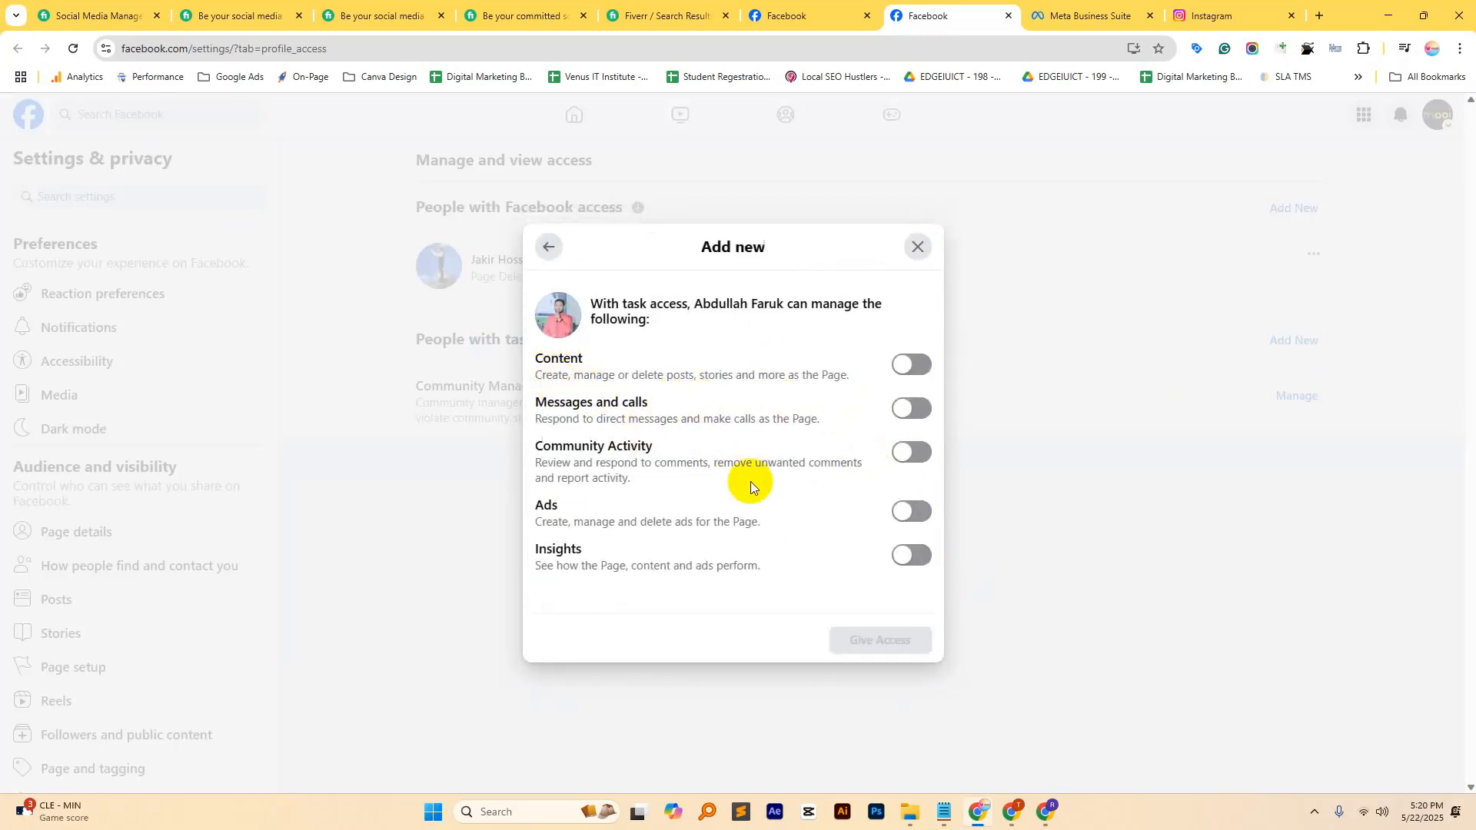
Step: Review the Content, Messages and calls, Community Activity, Ads and Insights permissions available with task access
double_click(565, 358)
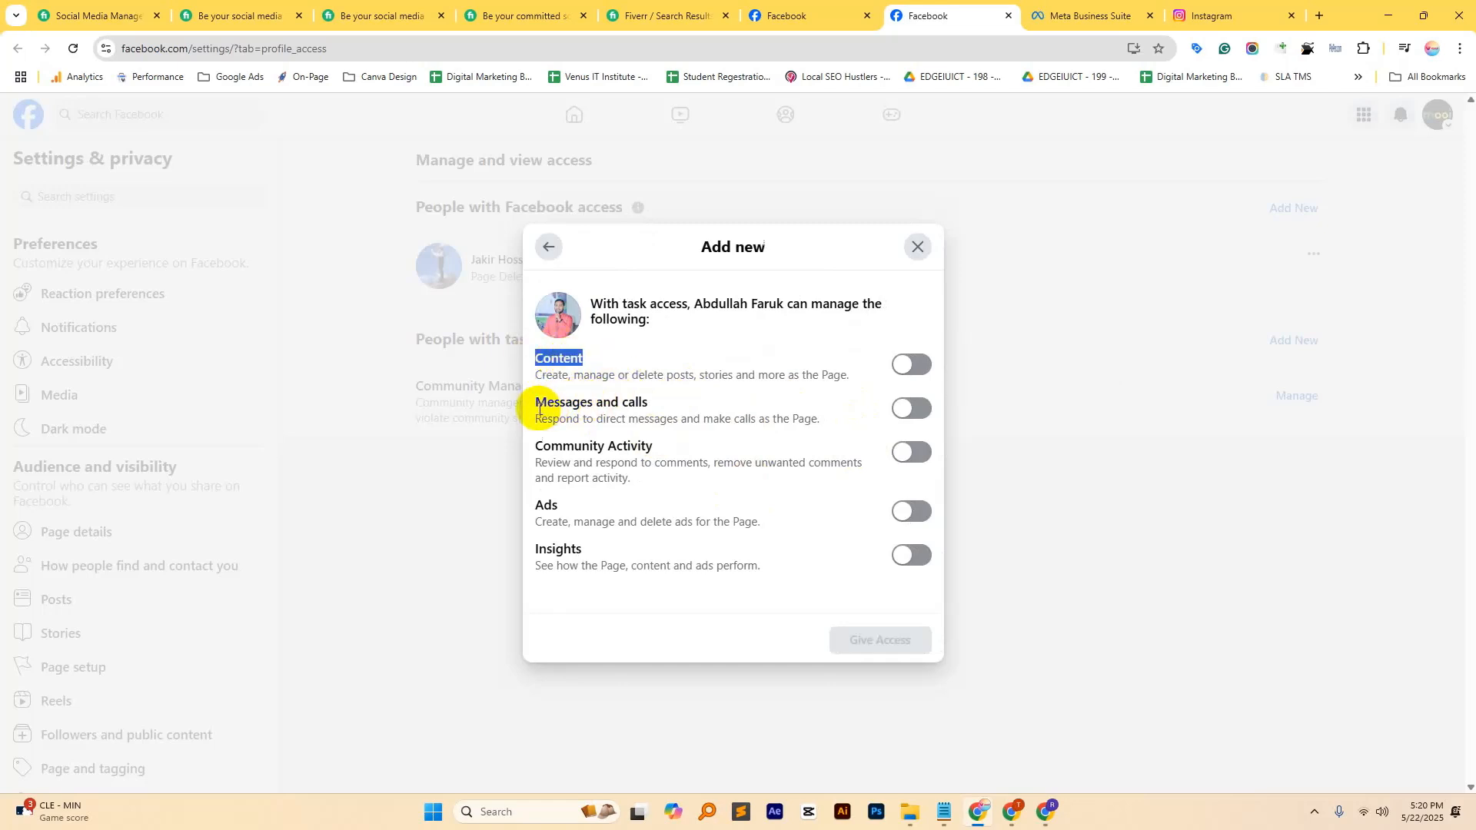
left_click_drag(537, 402, 659, 413)
left_click_drag(535, 446, 675, 449)
left_click_drag(536, 505, 592, 555)
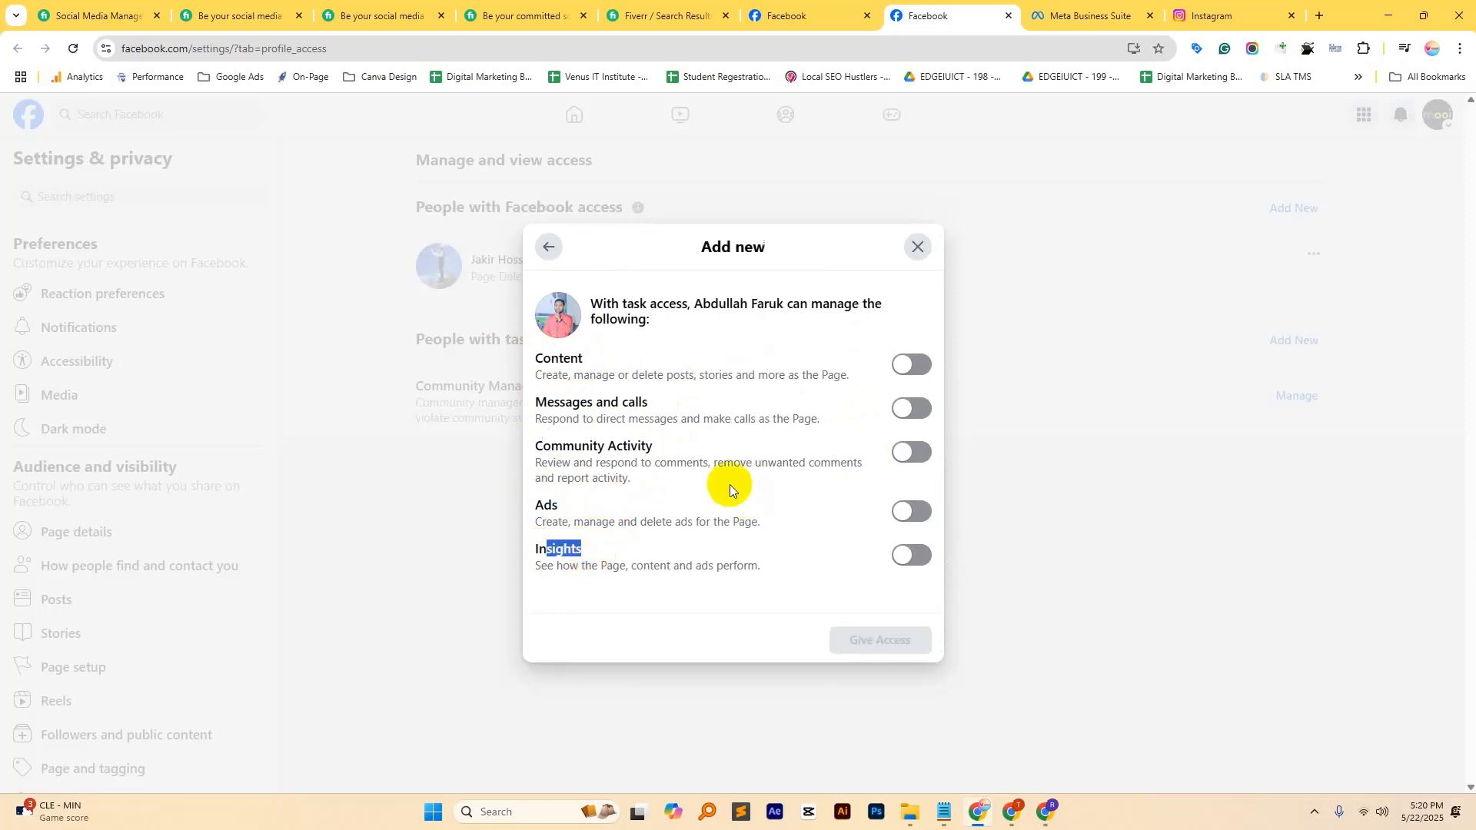
left_click_drag(536, 375, 850, 376)
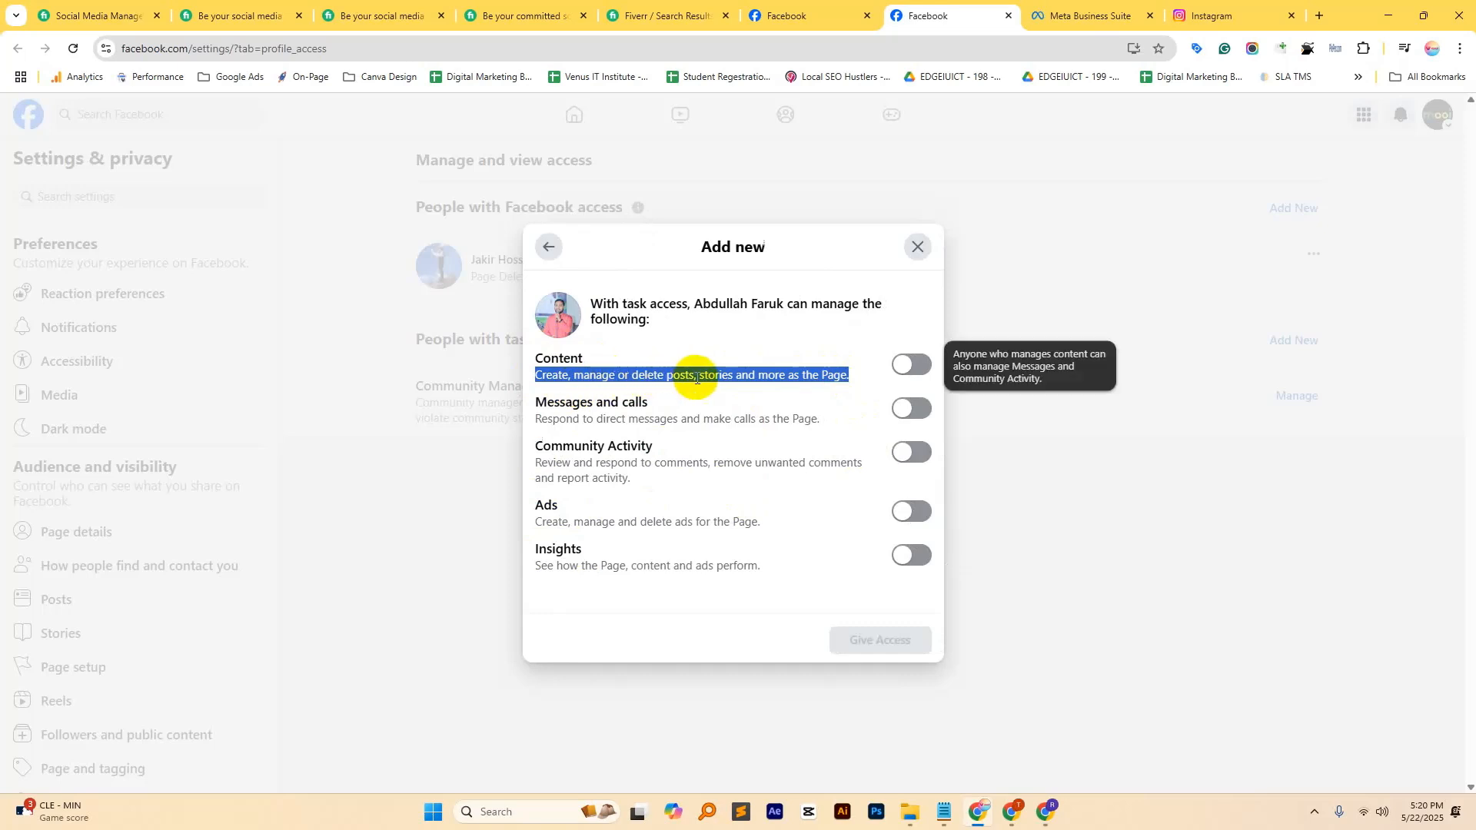
Step: Enable Content permission for the selected person, proceed to give access, and cancel at the password confirmation
left_click(914, 367)
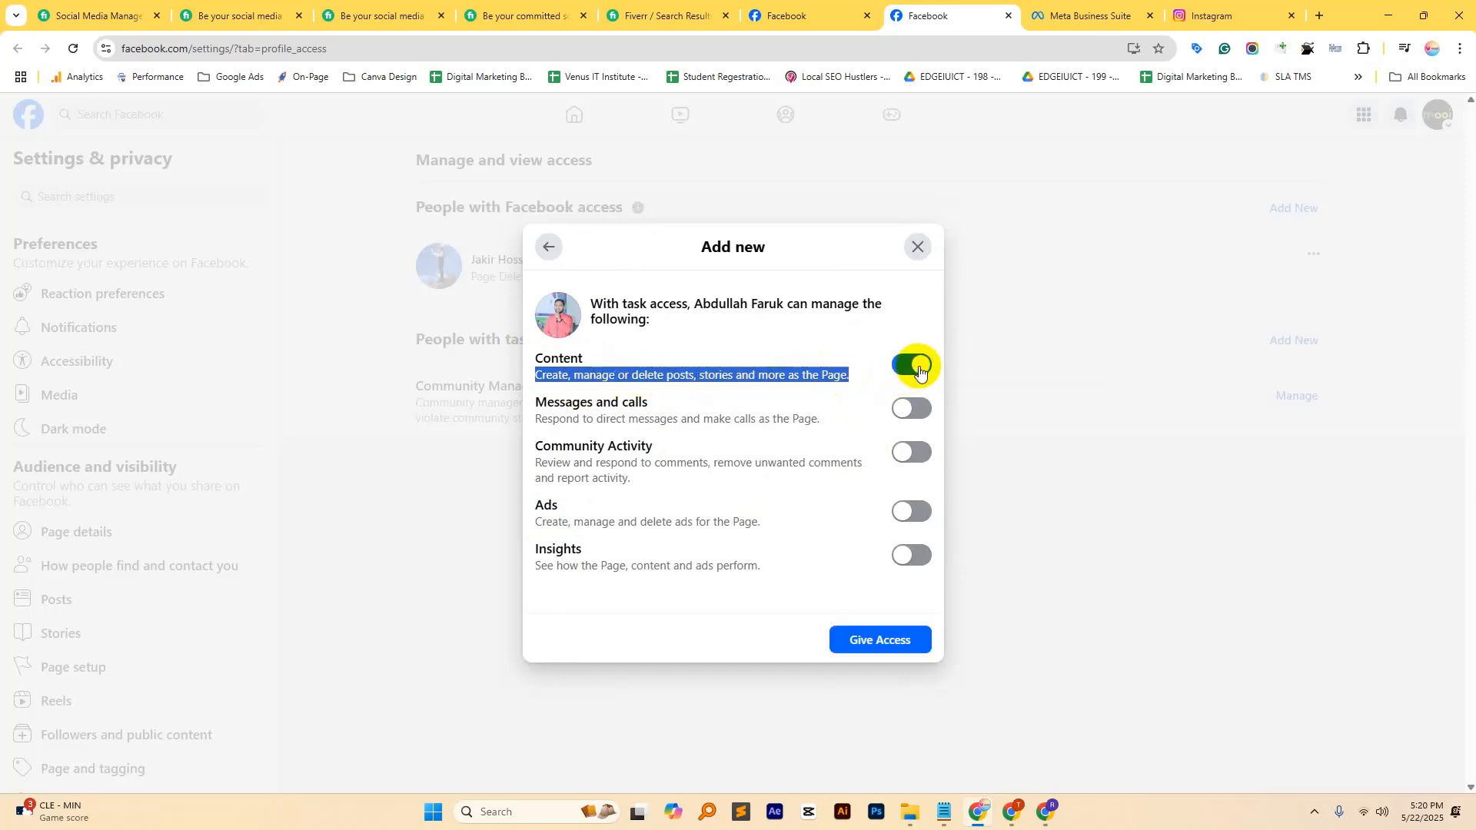
left_click(885, 638)
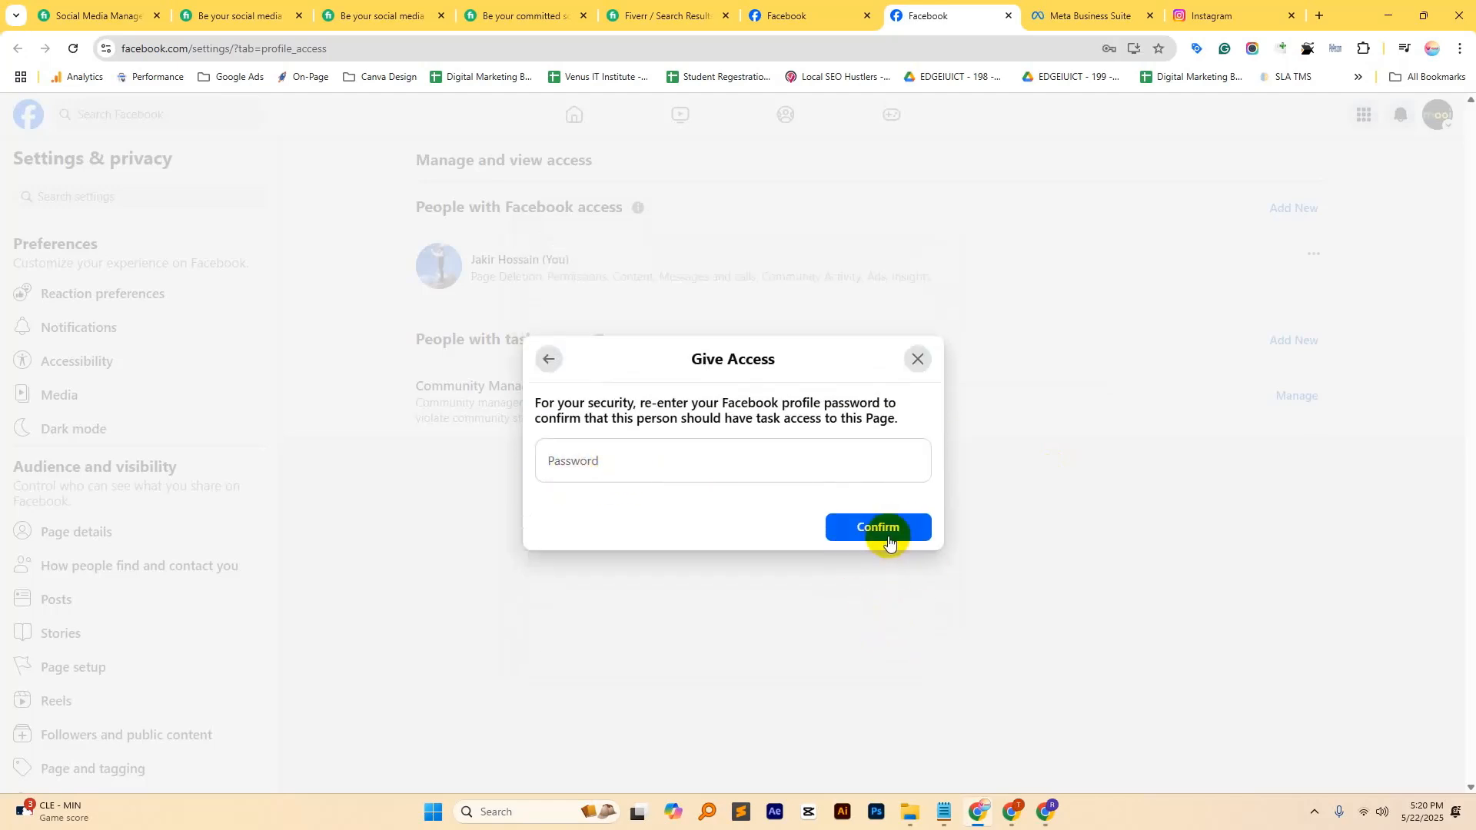
left_click(918, 359)
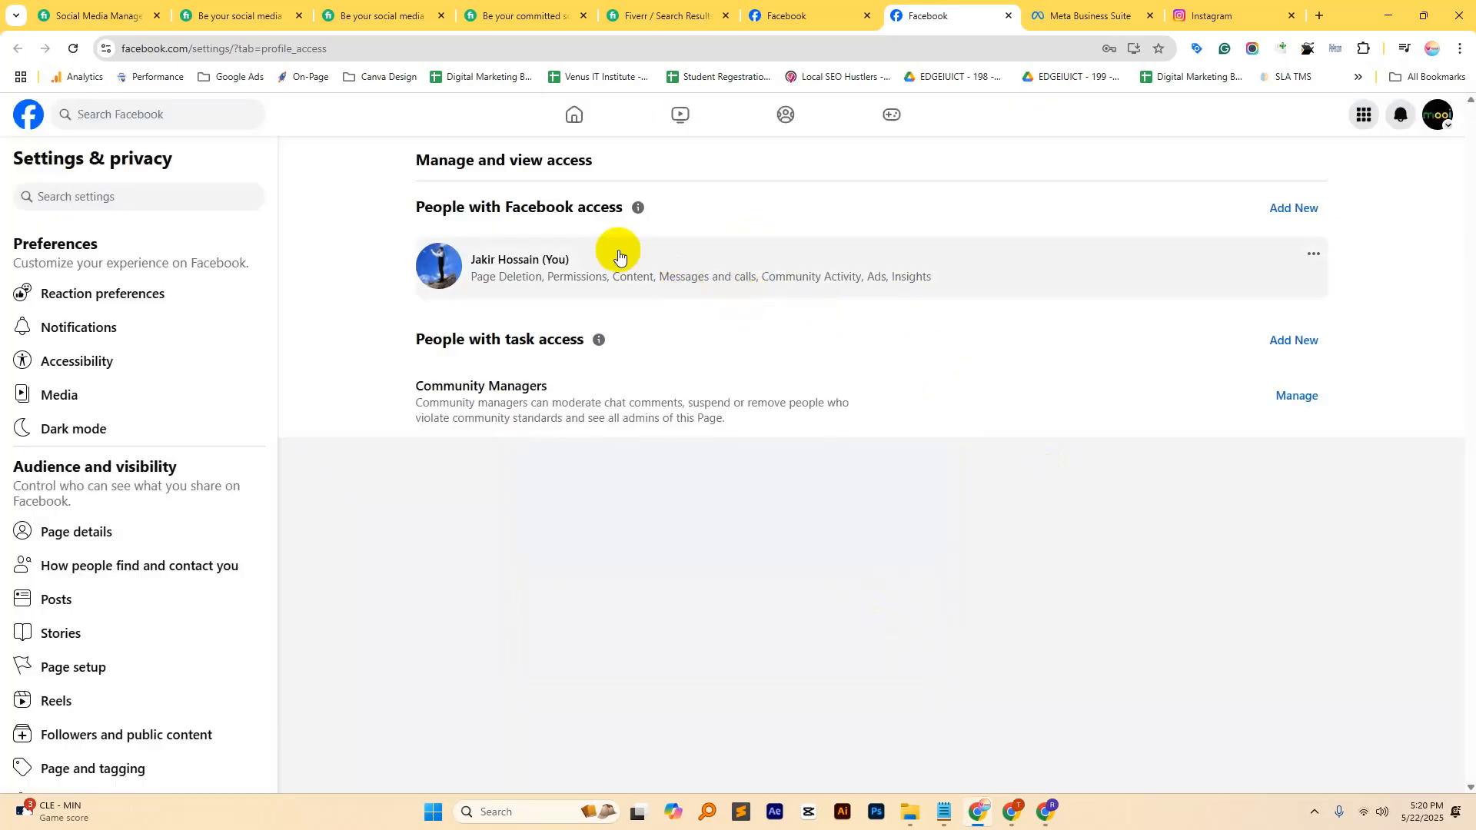
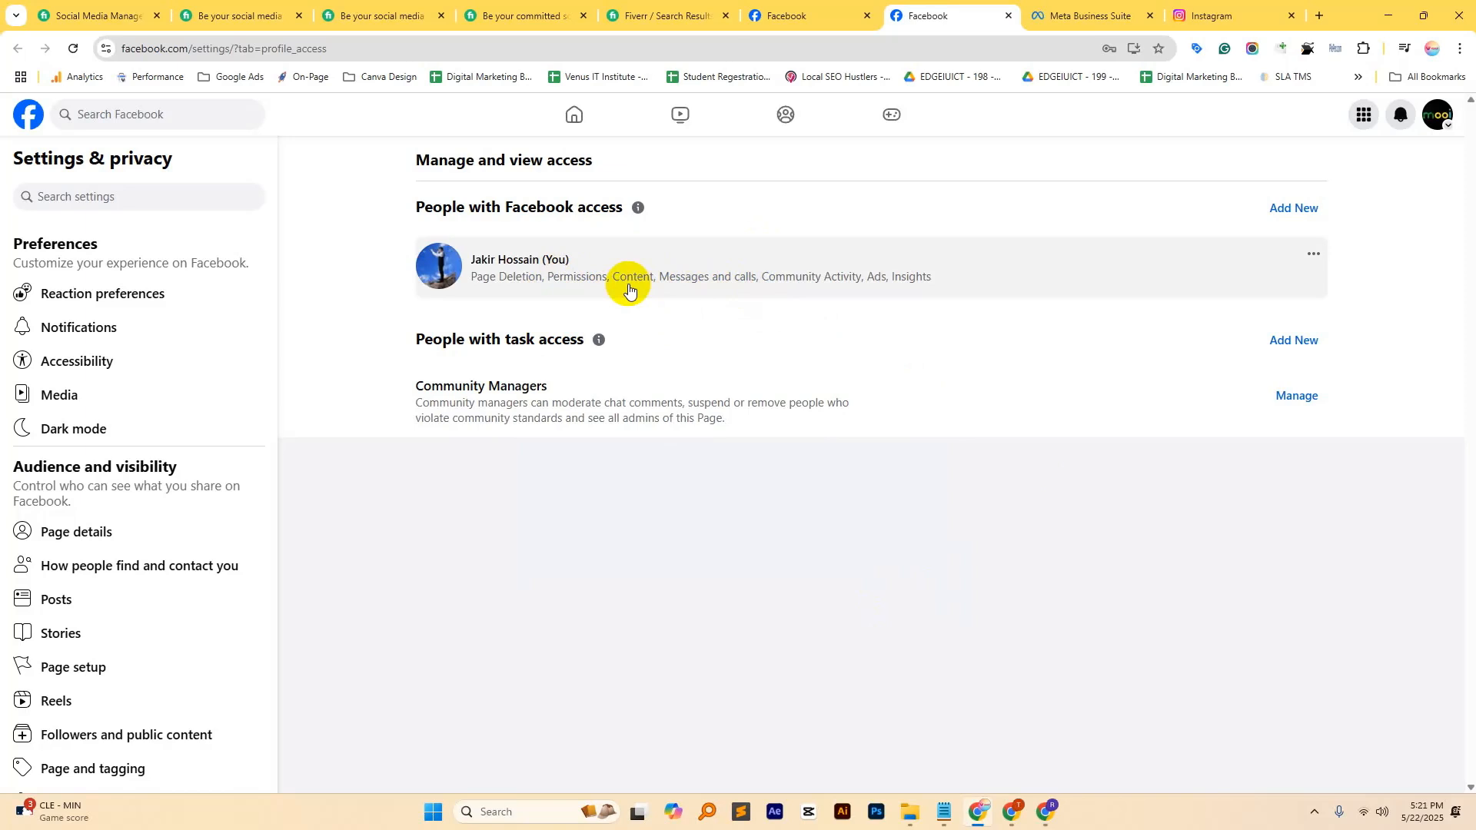
Step: Go to LinkedIn, open the BBS Solutions company page, and look over its admin dashboard
left_click(563, 56)
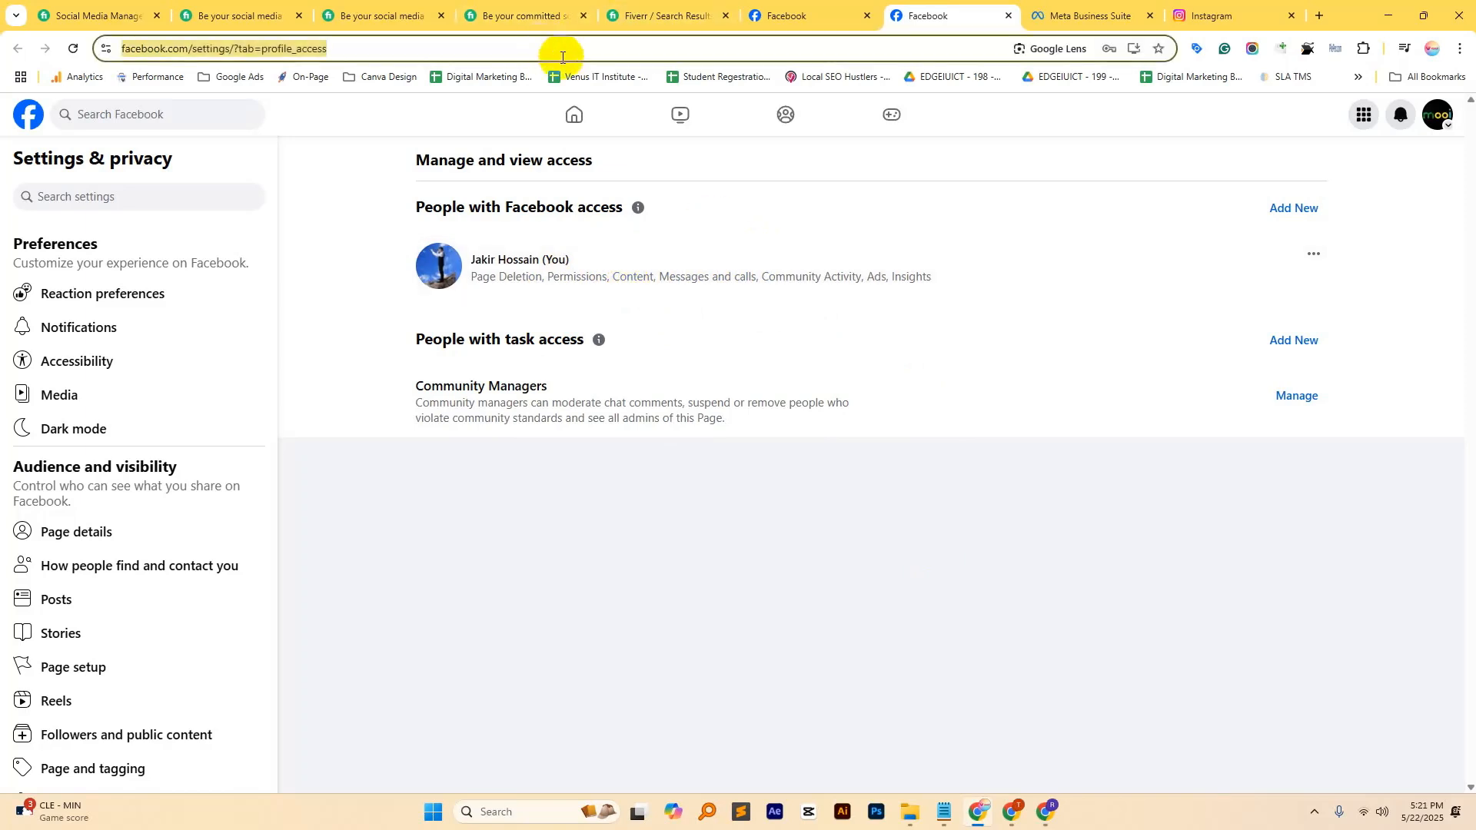
type("linkedin")
key("Return")
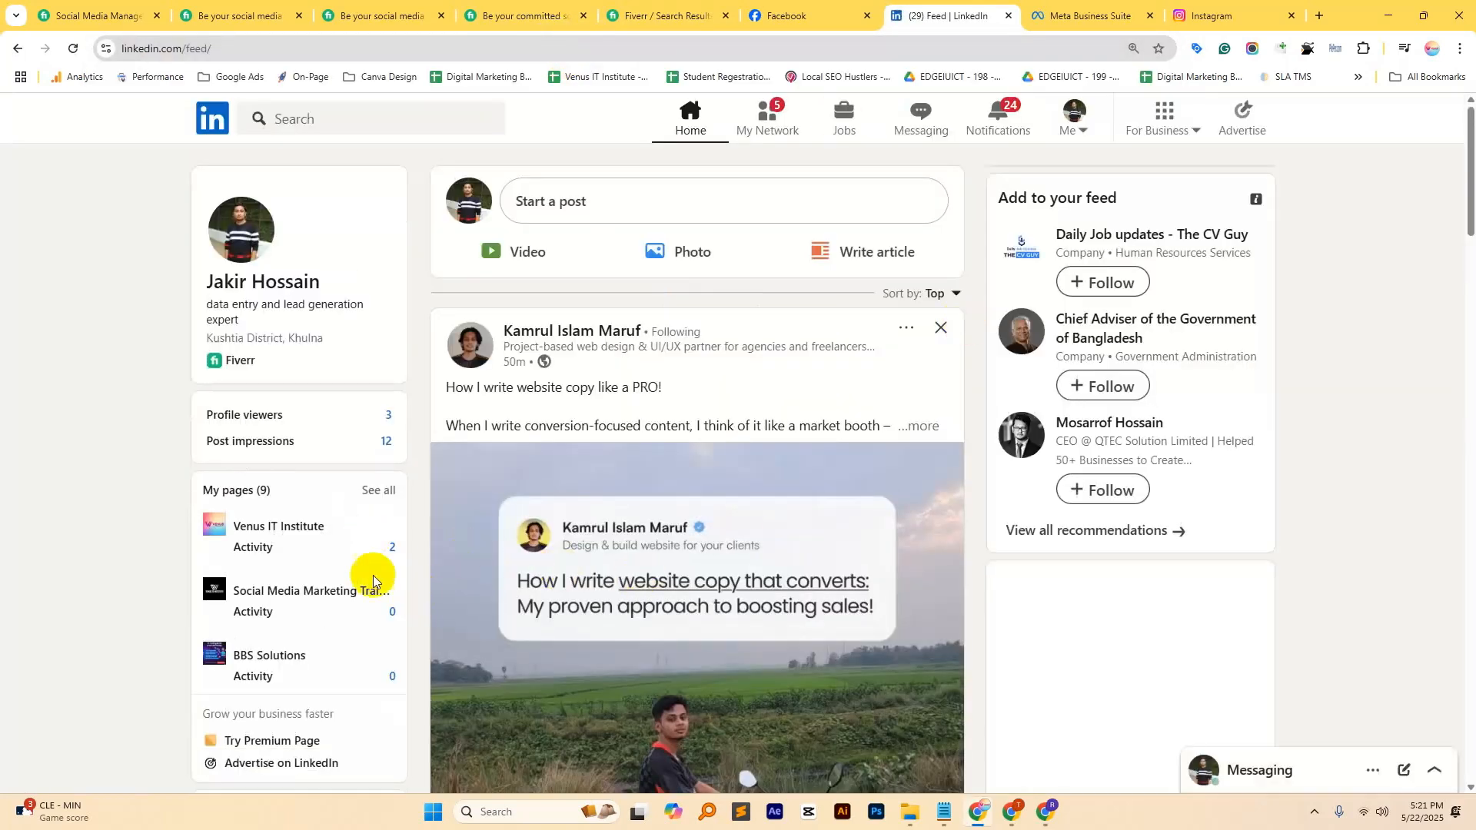
left_click(264, 653)
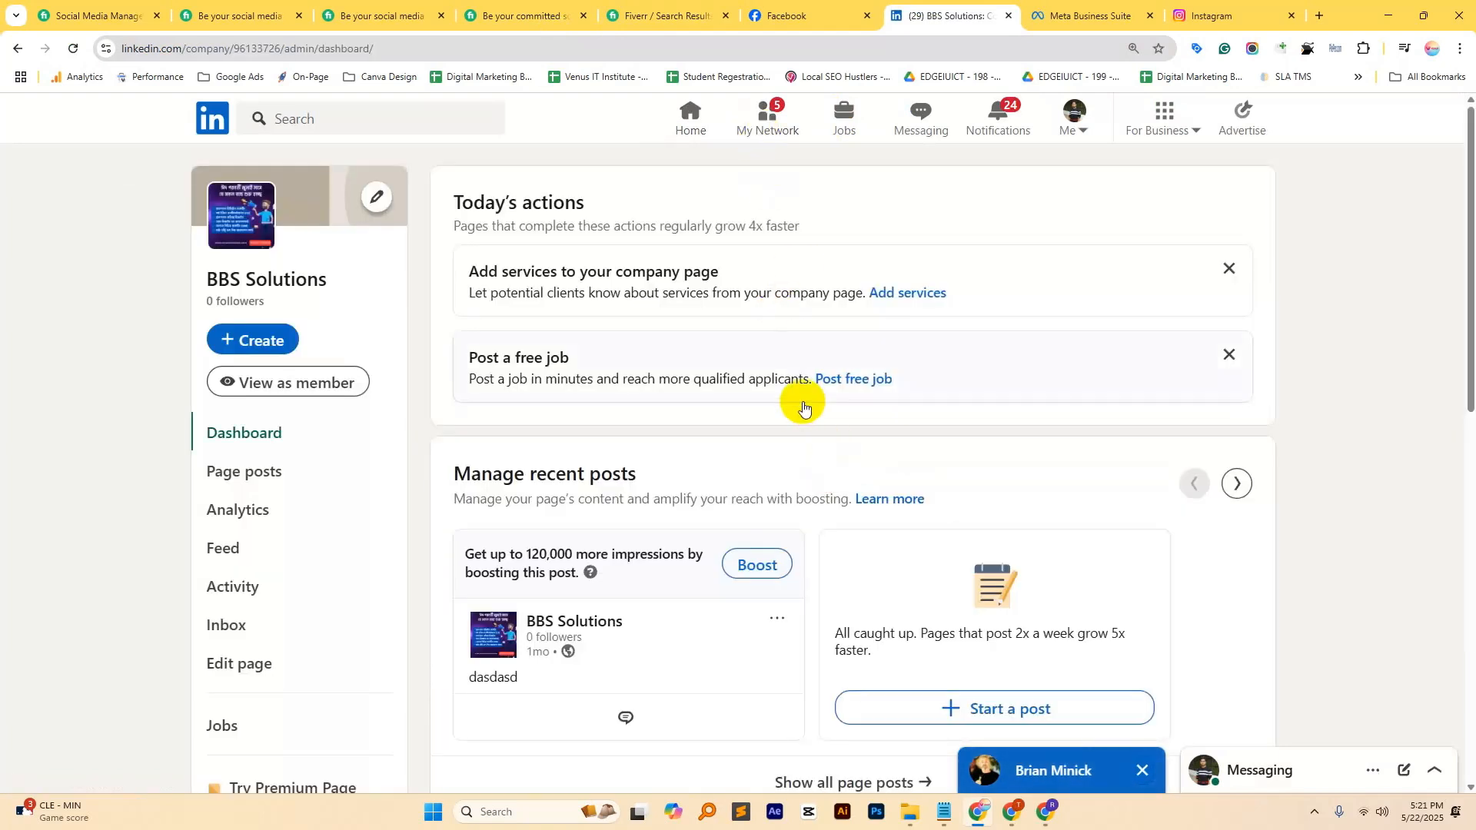
scroll(492, 354, "down", 3)
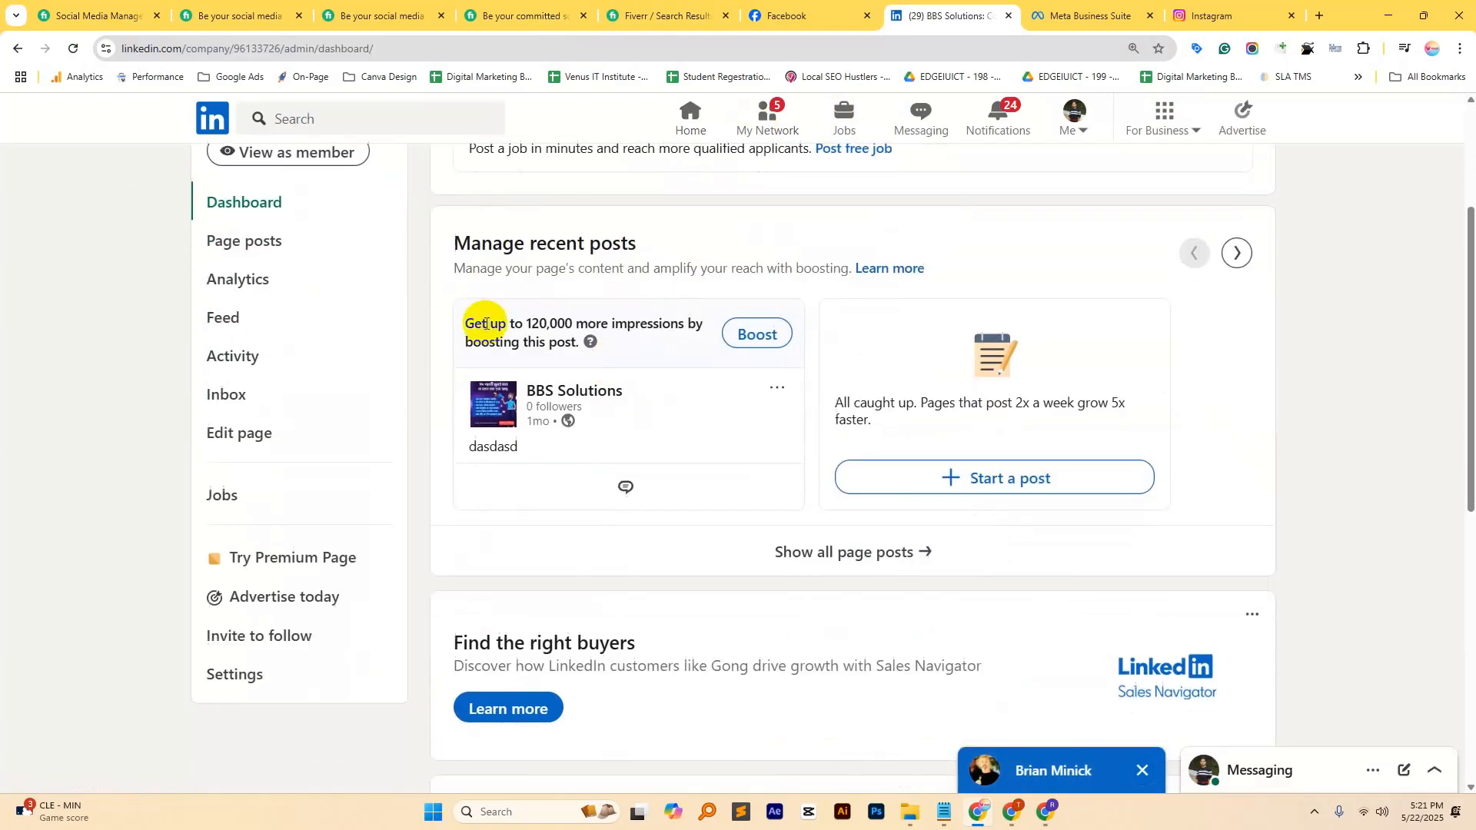
scroll(415, 327, "up", 2)
Step: Start a new post for the BBS Solutions page with the text "retrewtert"
left_click(286, 265)
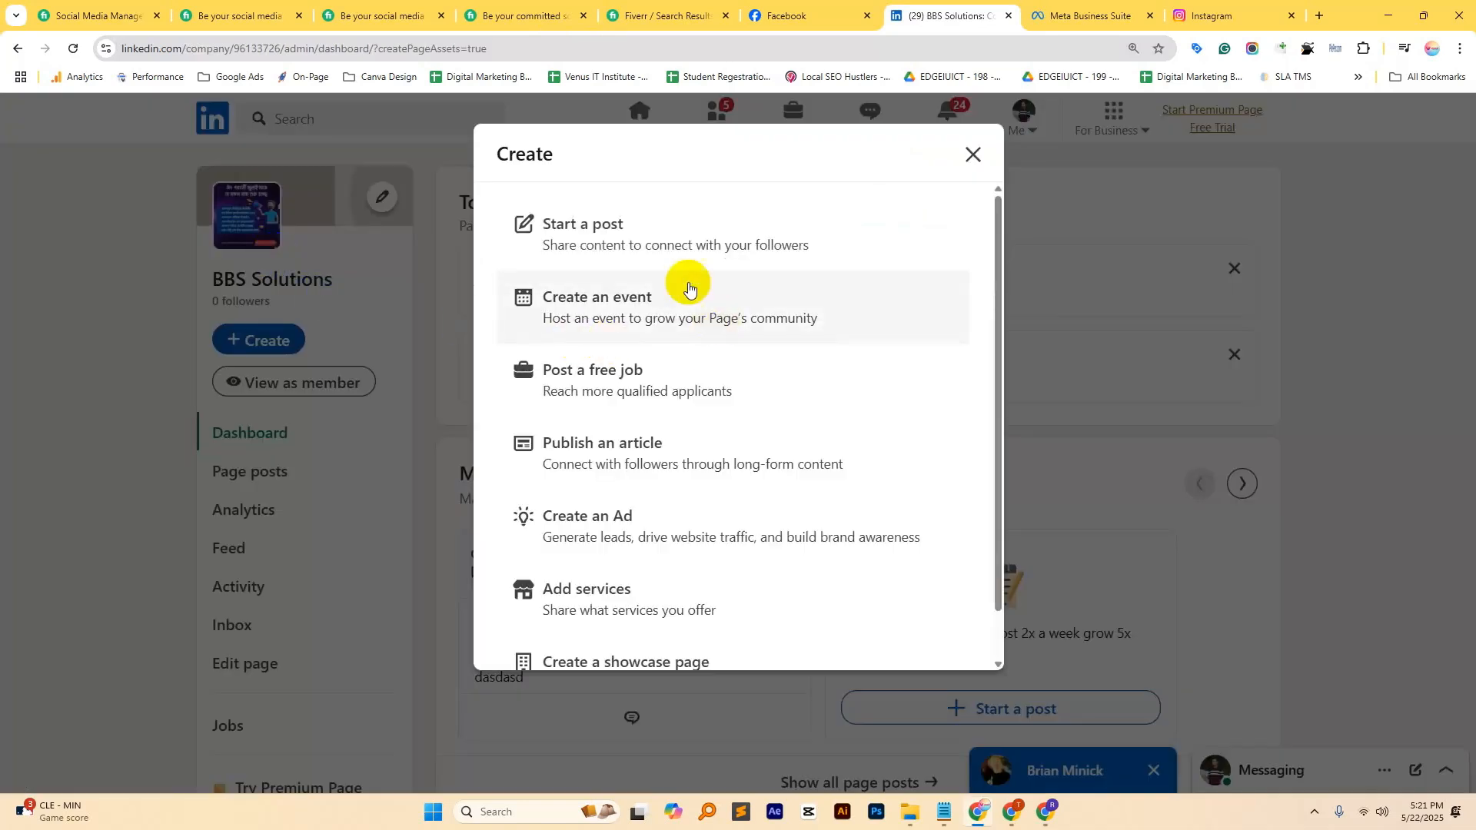
left_click(584, 231)
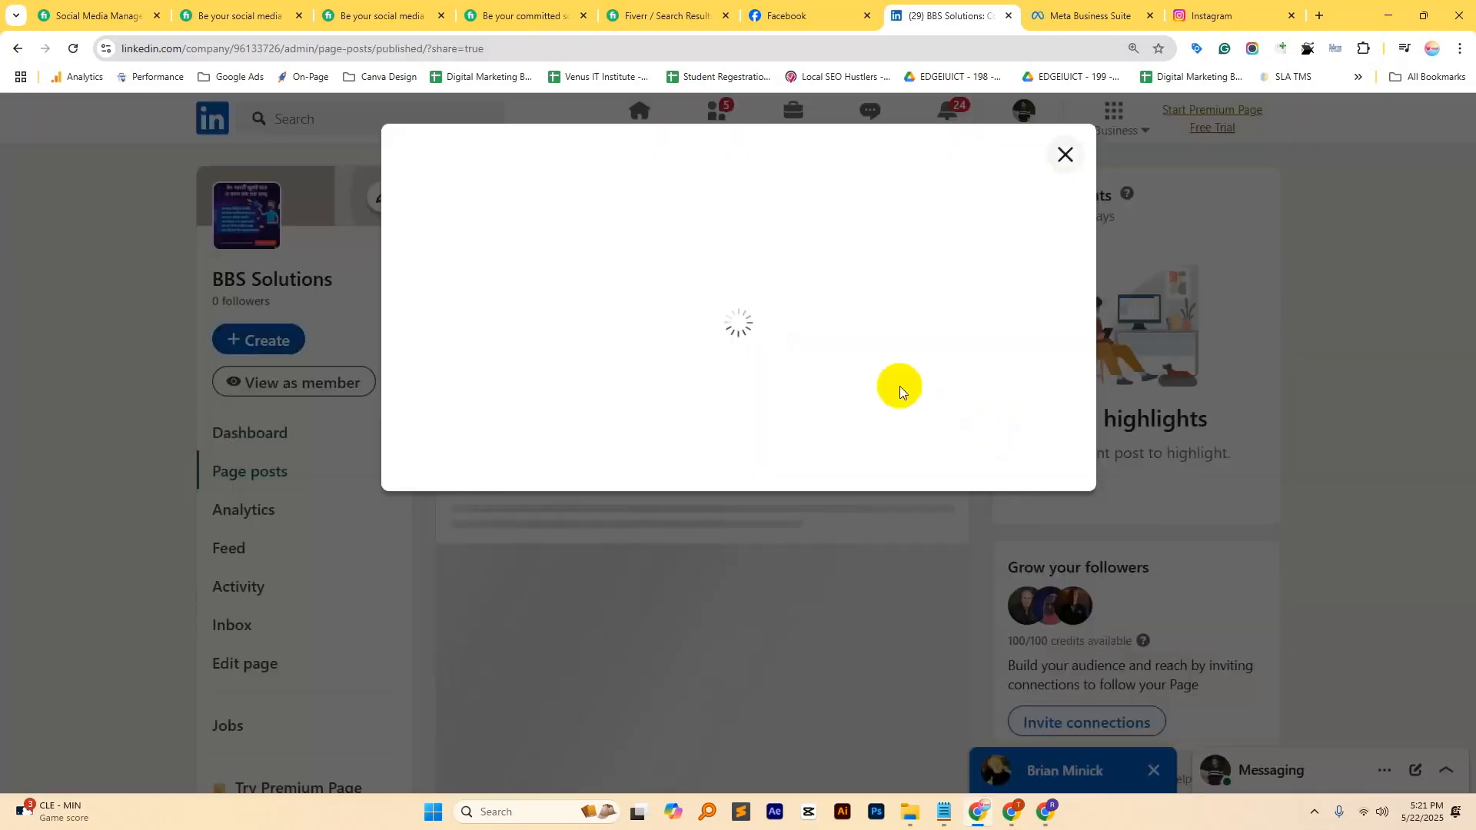
type("retrewtert")
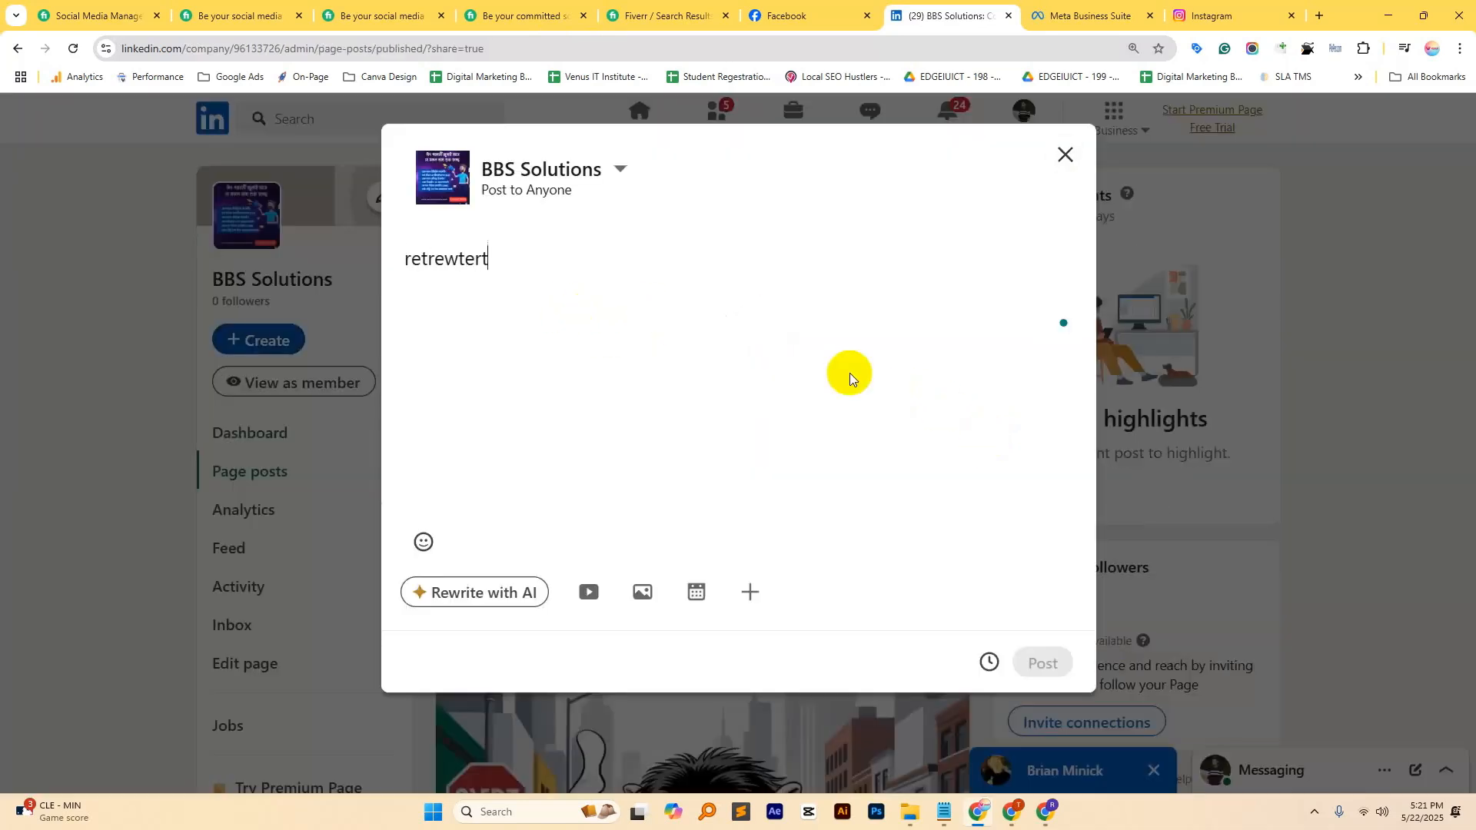
Step: Open the LinkedIn post's scheduling options and browse the date calendar through August 2025
left_click(992, 666)
left_click(529, 266)
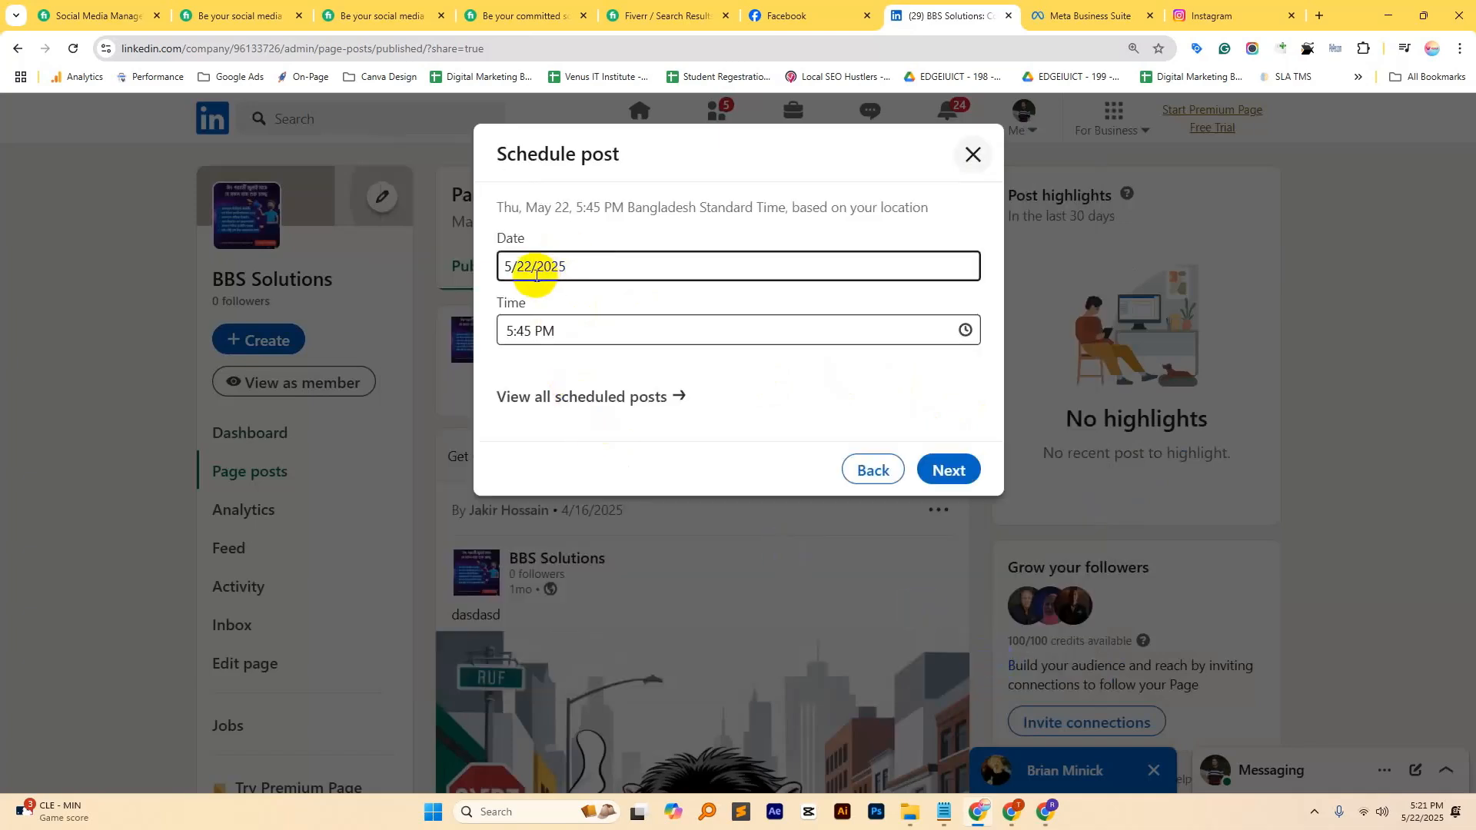
left_click(580, 273)
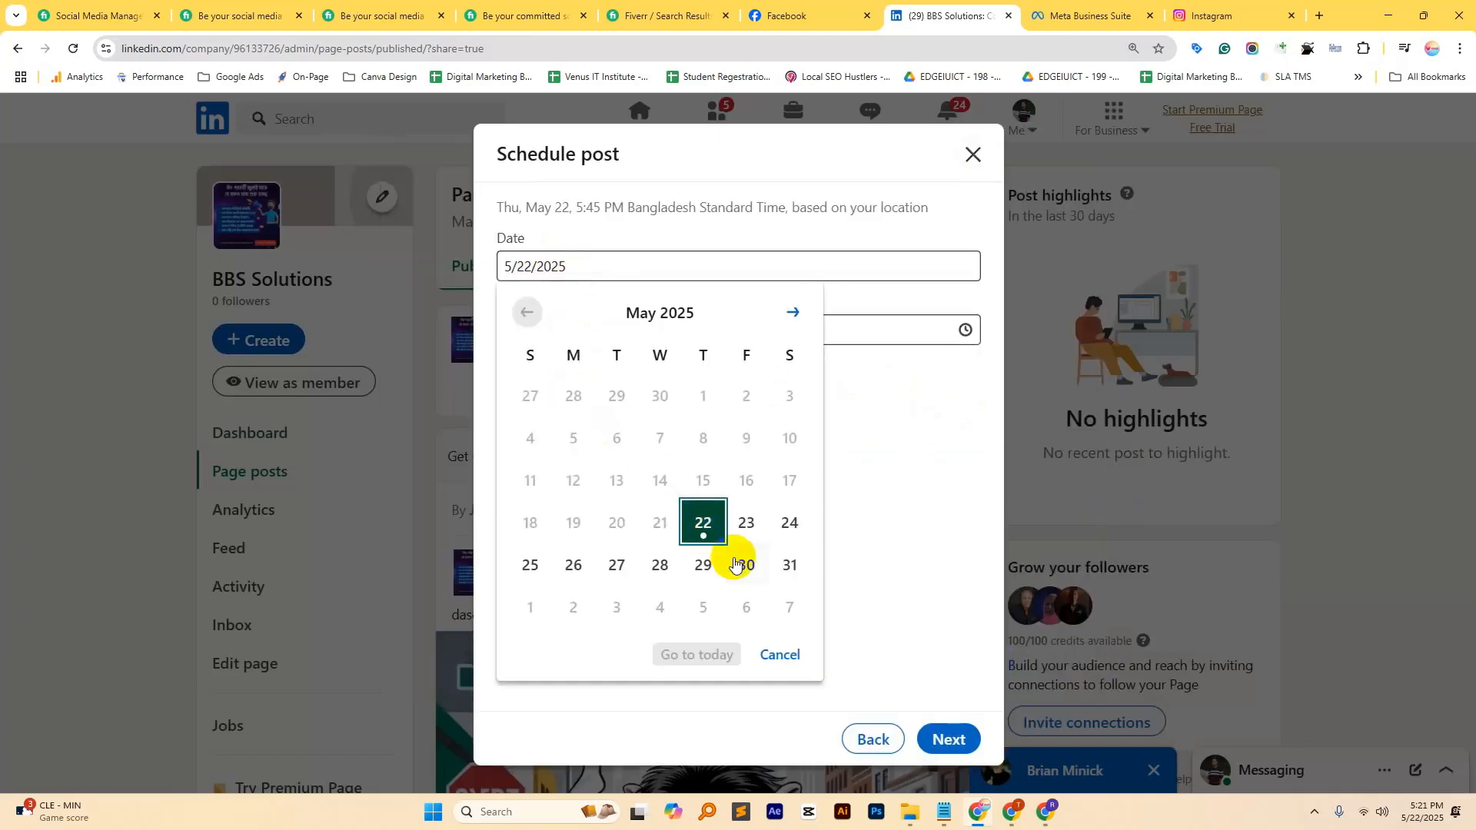
left_click(791, 313)
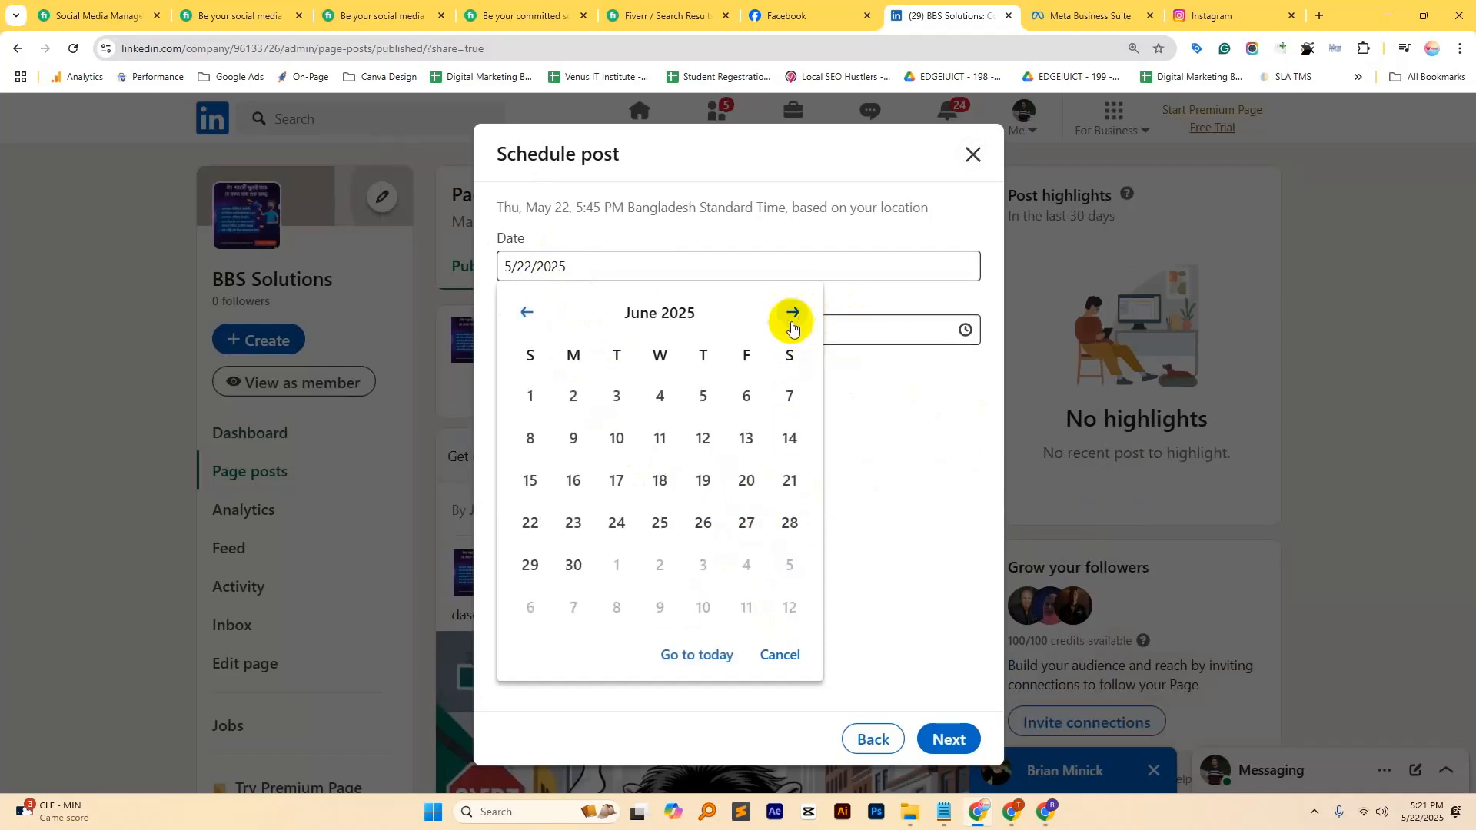
left_click(791, 311)
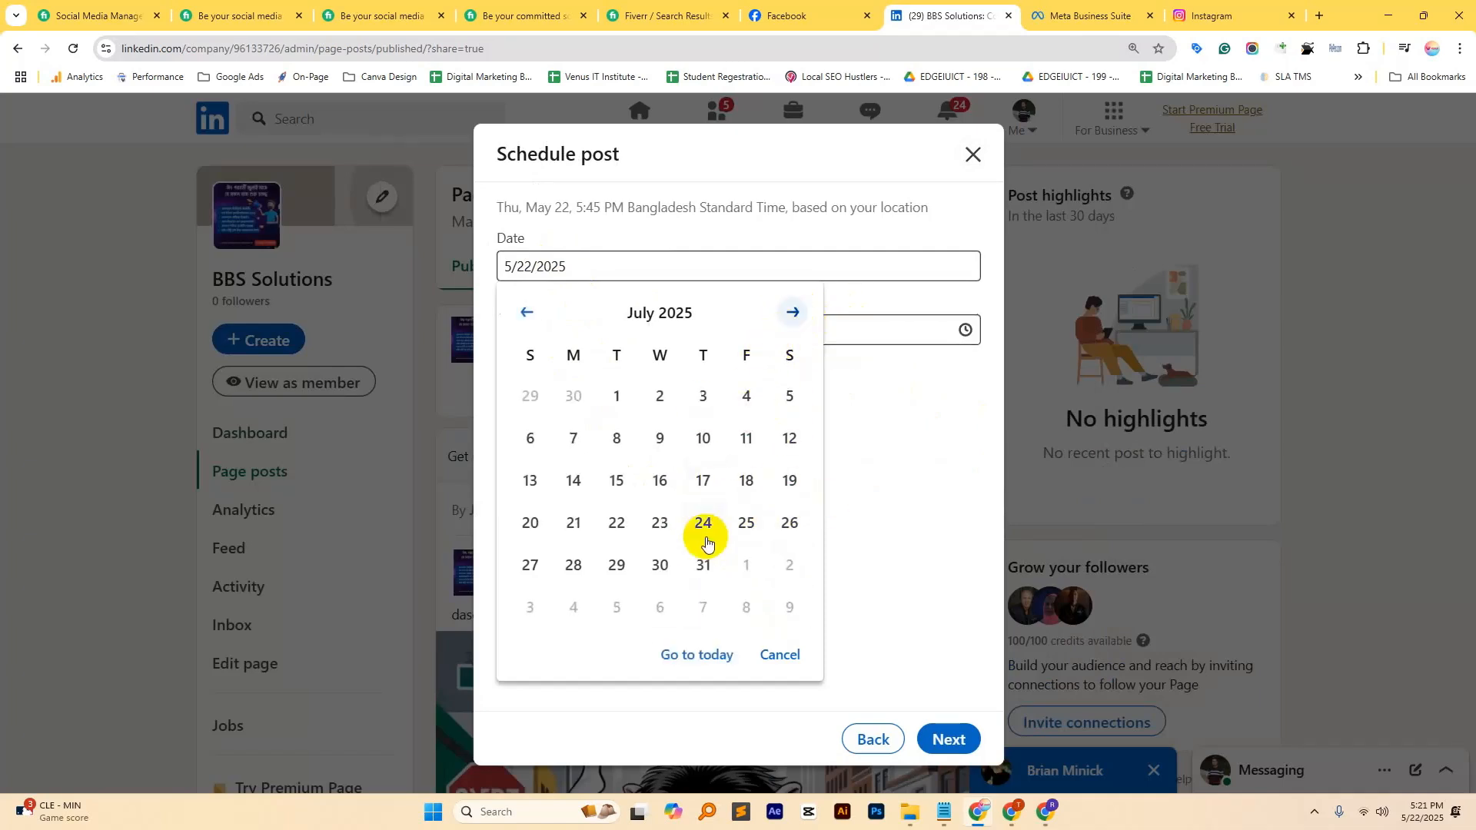
left_click(797, 313)
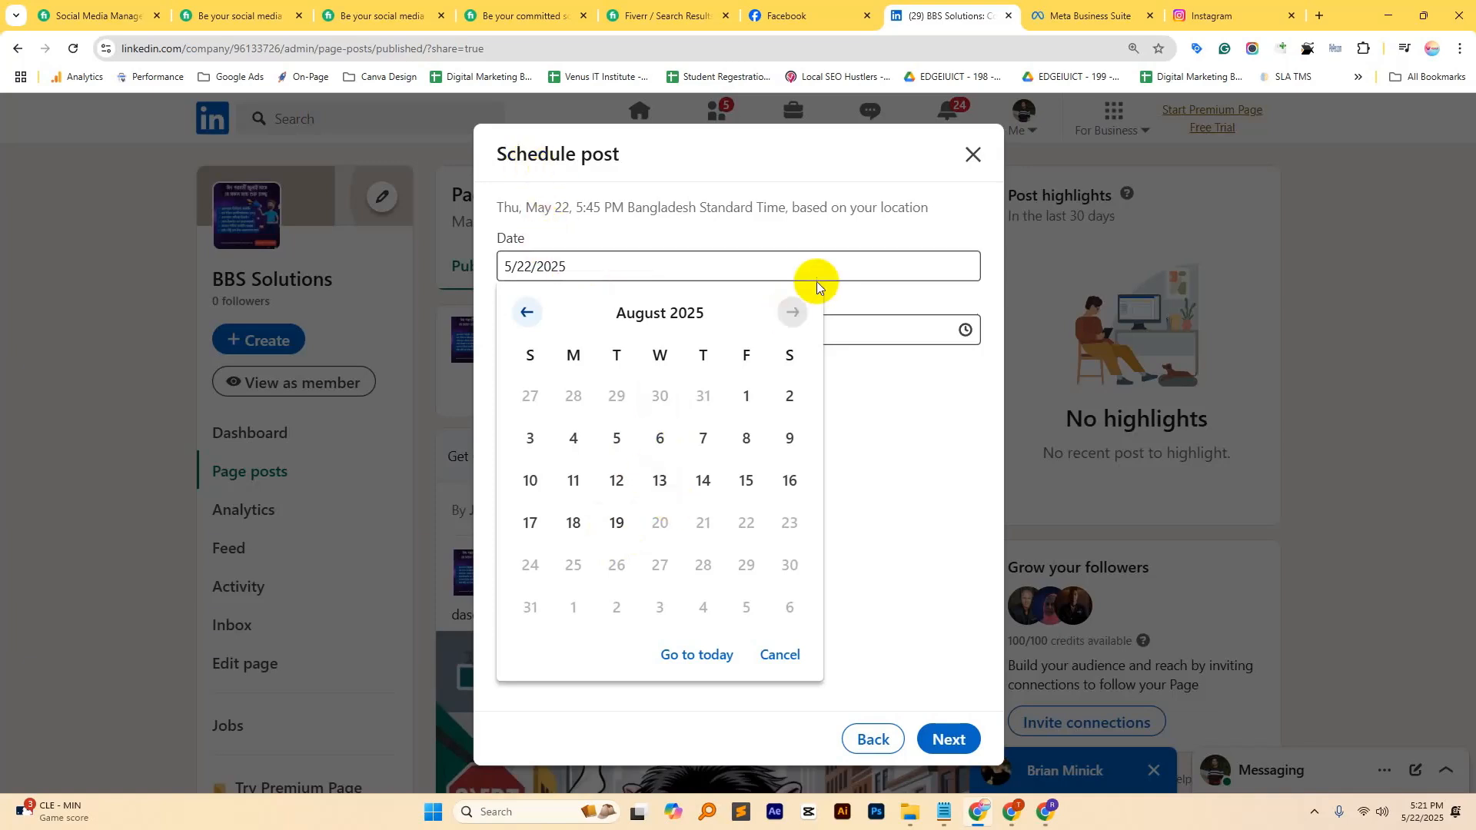
Step: Leave the scheduling calendar, close the post scheduler and discard the unfinished LinkedIn post
left_click(874, 418)
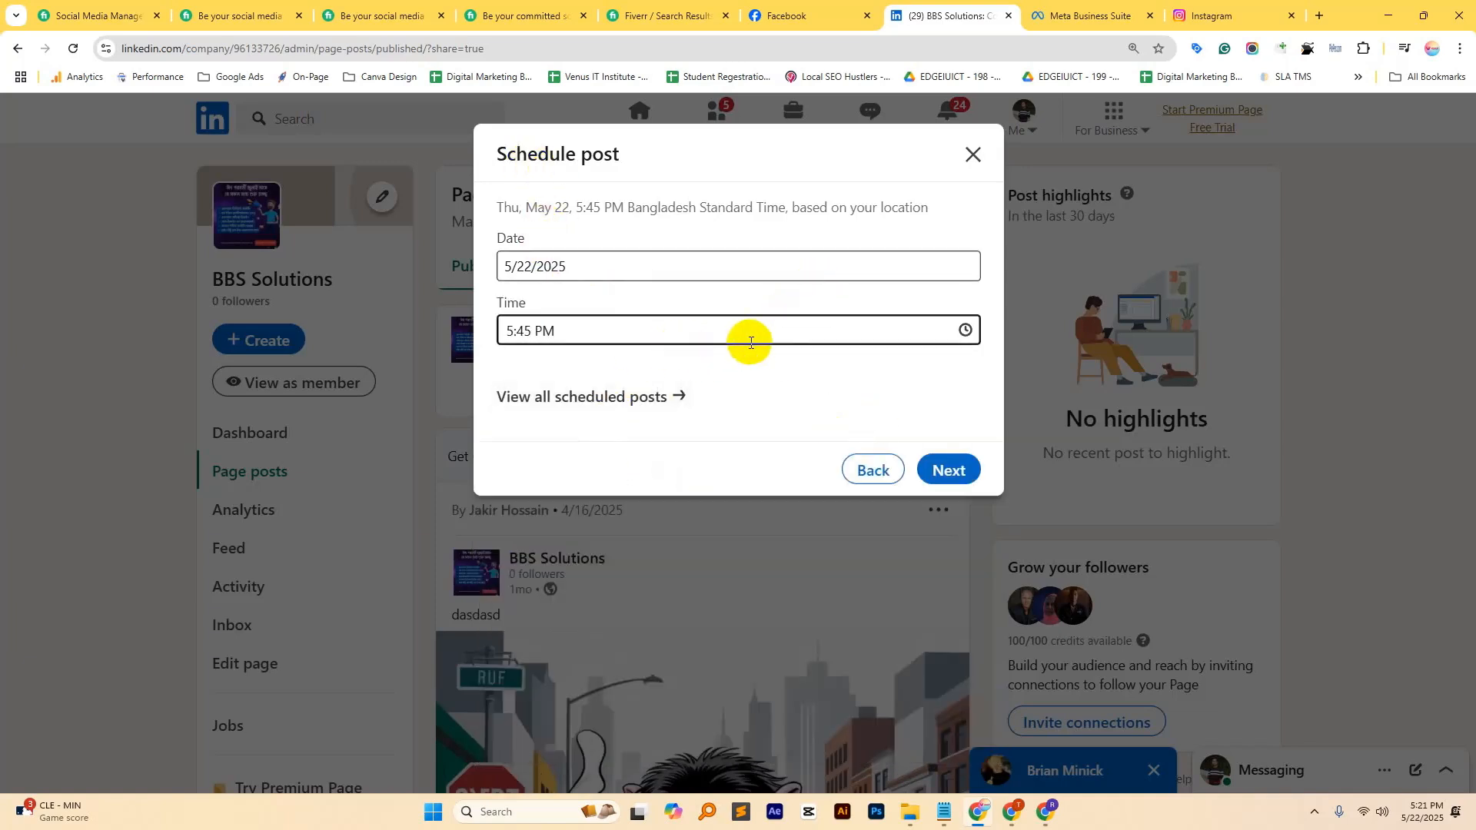
left_click(973, 154)
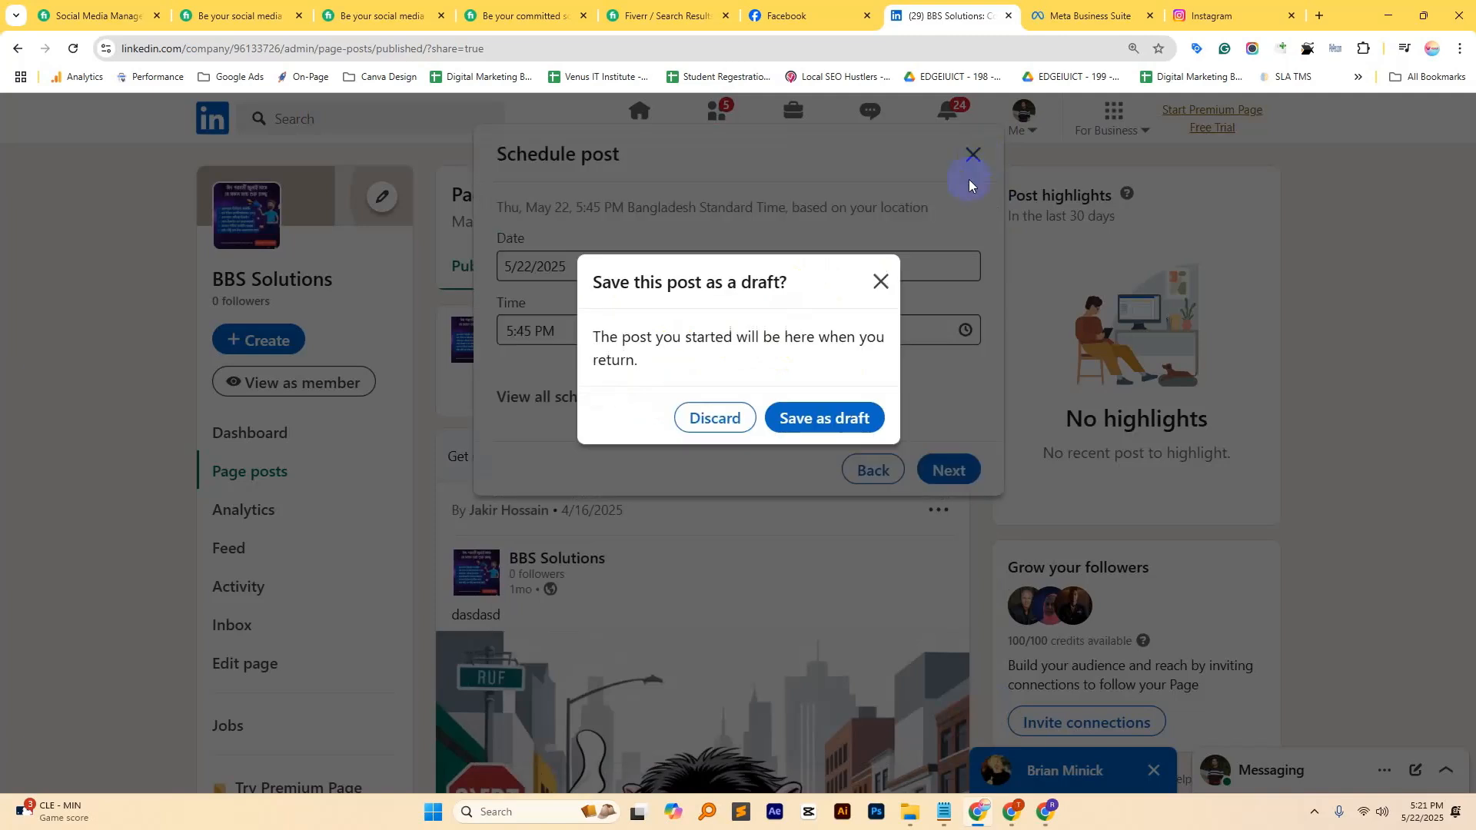
left_click(731, 415)
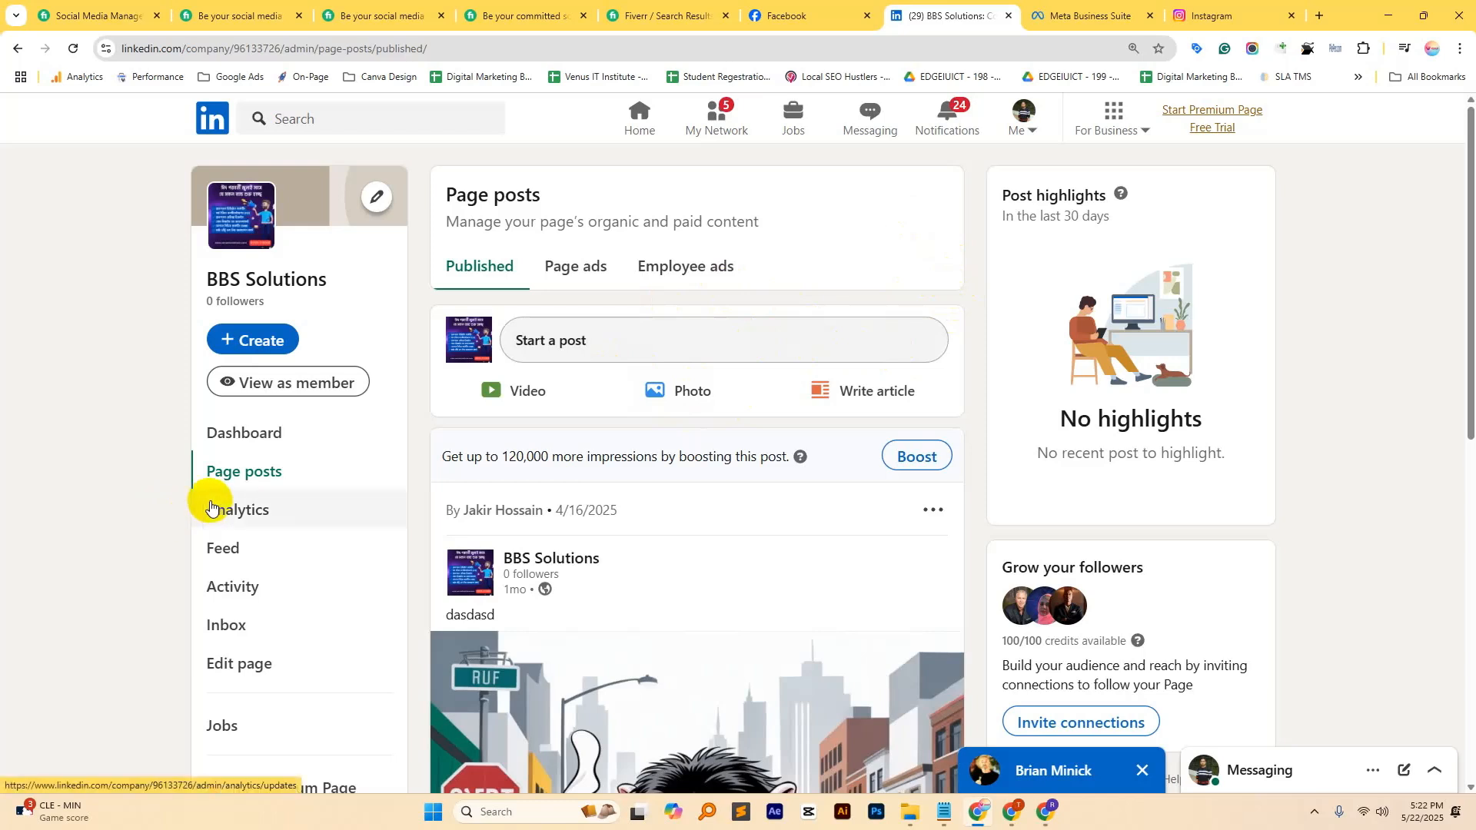
Step: Open the admin management settings of the BBS Solutions page and start adding a page admin
scroll(193, 508, "down", 4)
left_click(246, 597)
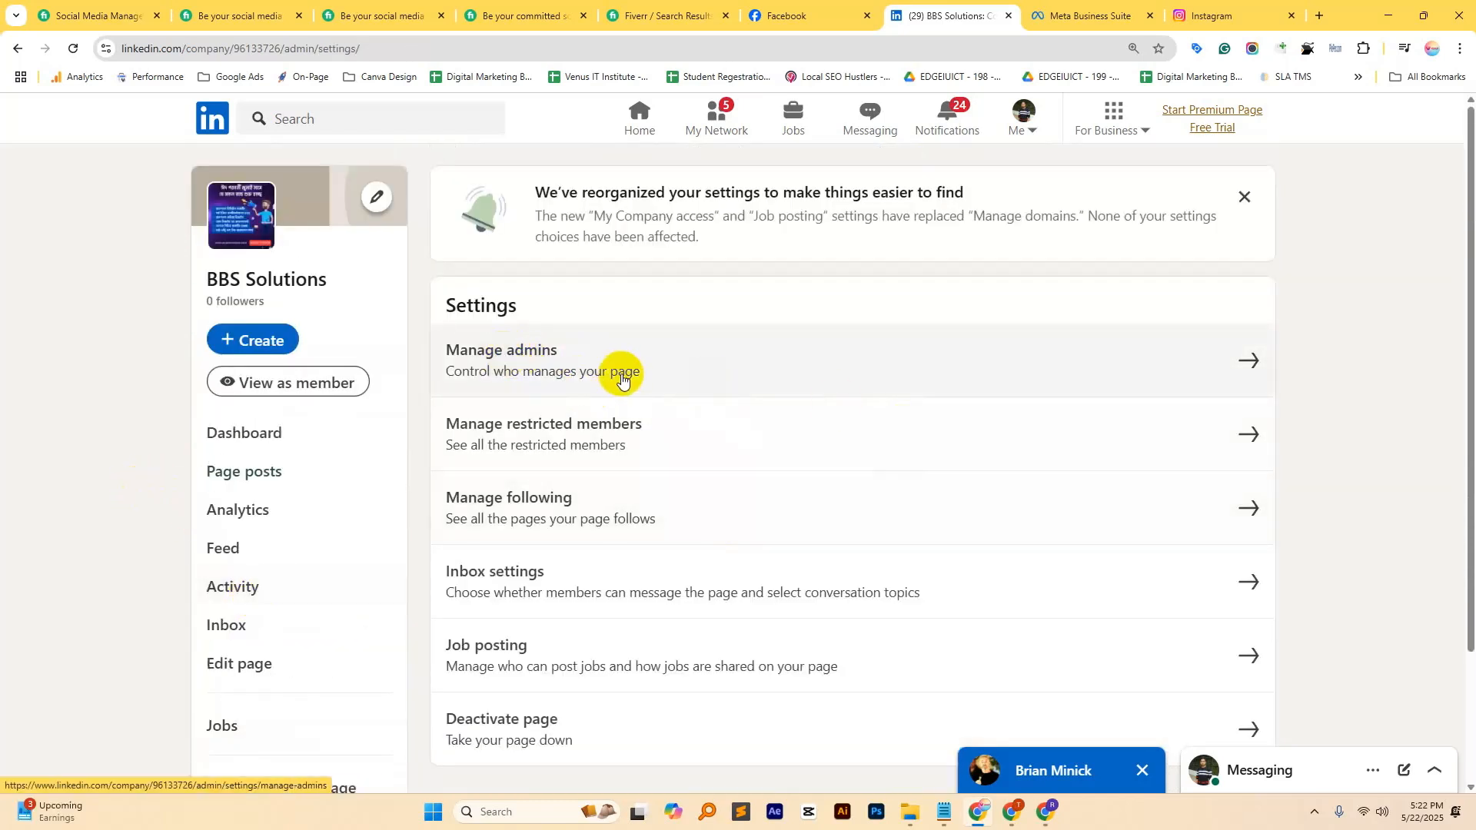
left_click(1245, 363)
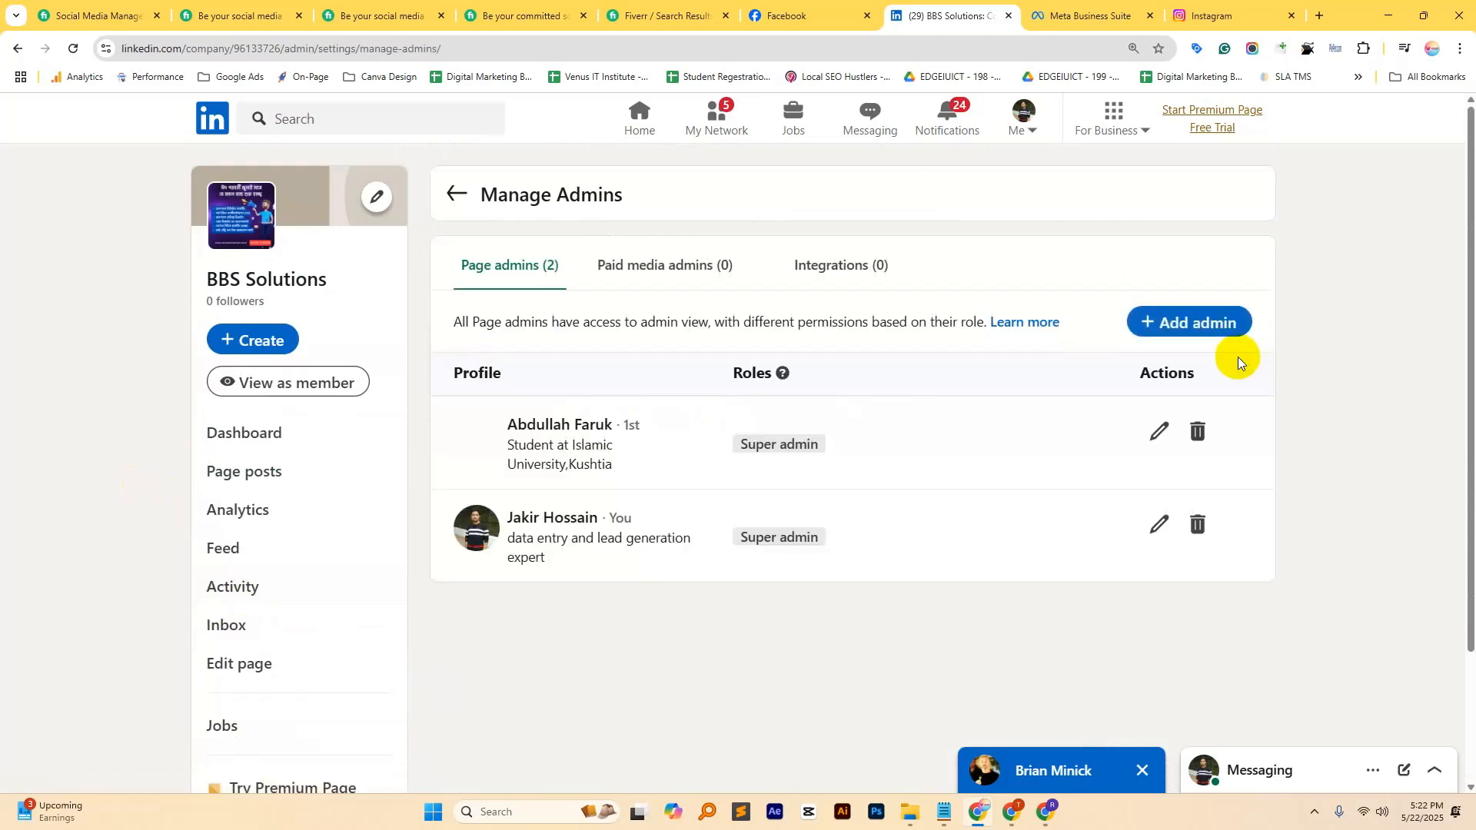
left_click(1197, 316)
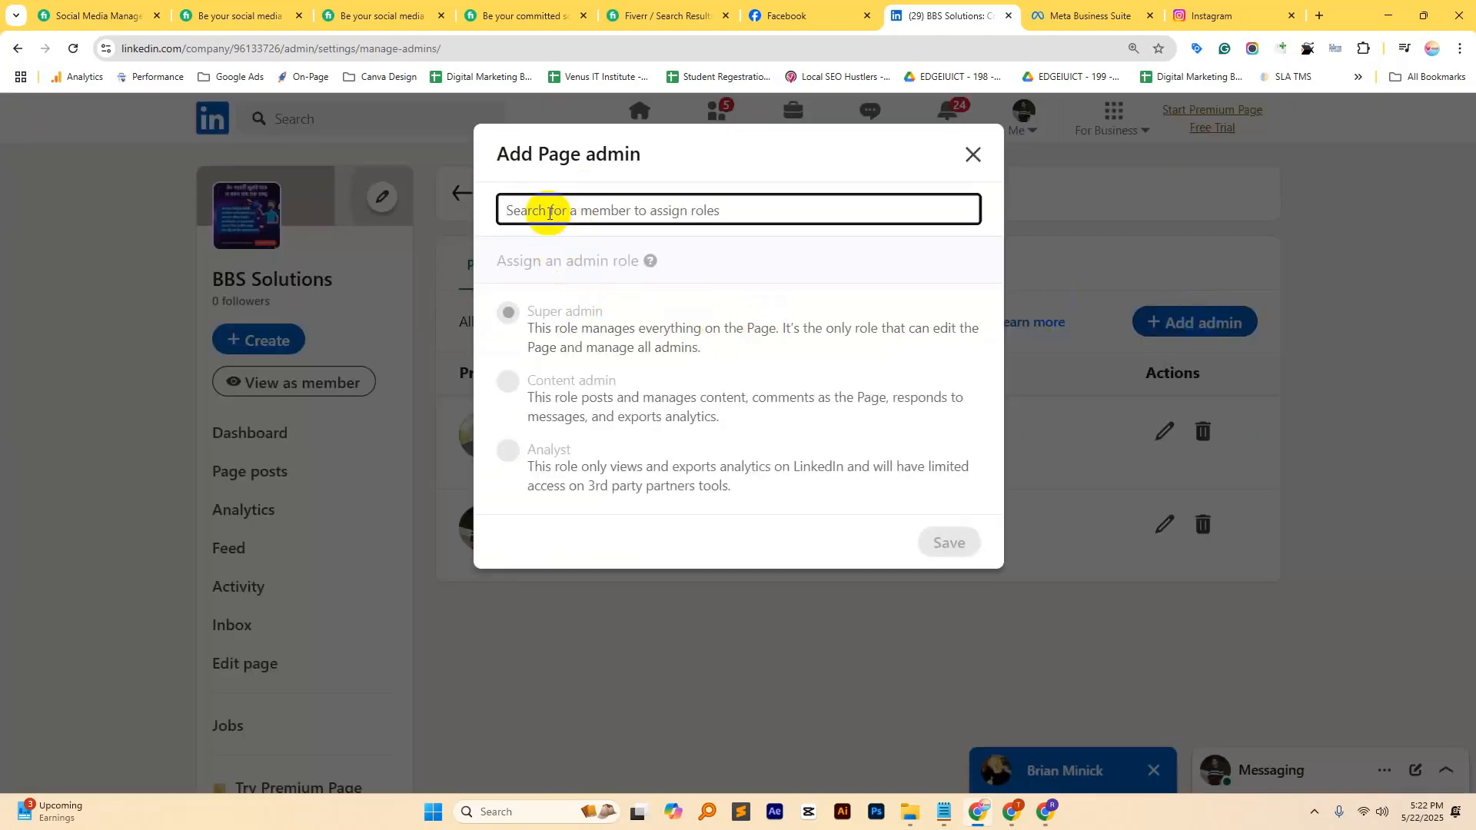
Step: Search for members with "ab", select the first suggested person and choose the Content admin role
type("ab")
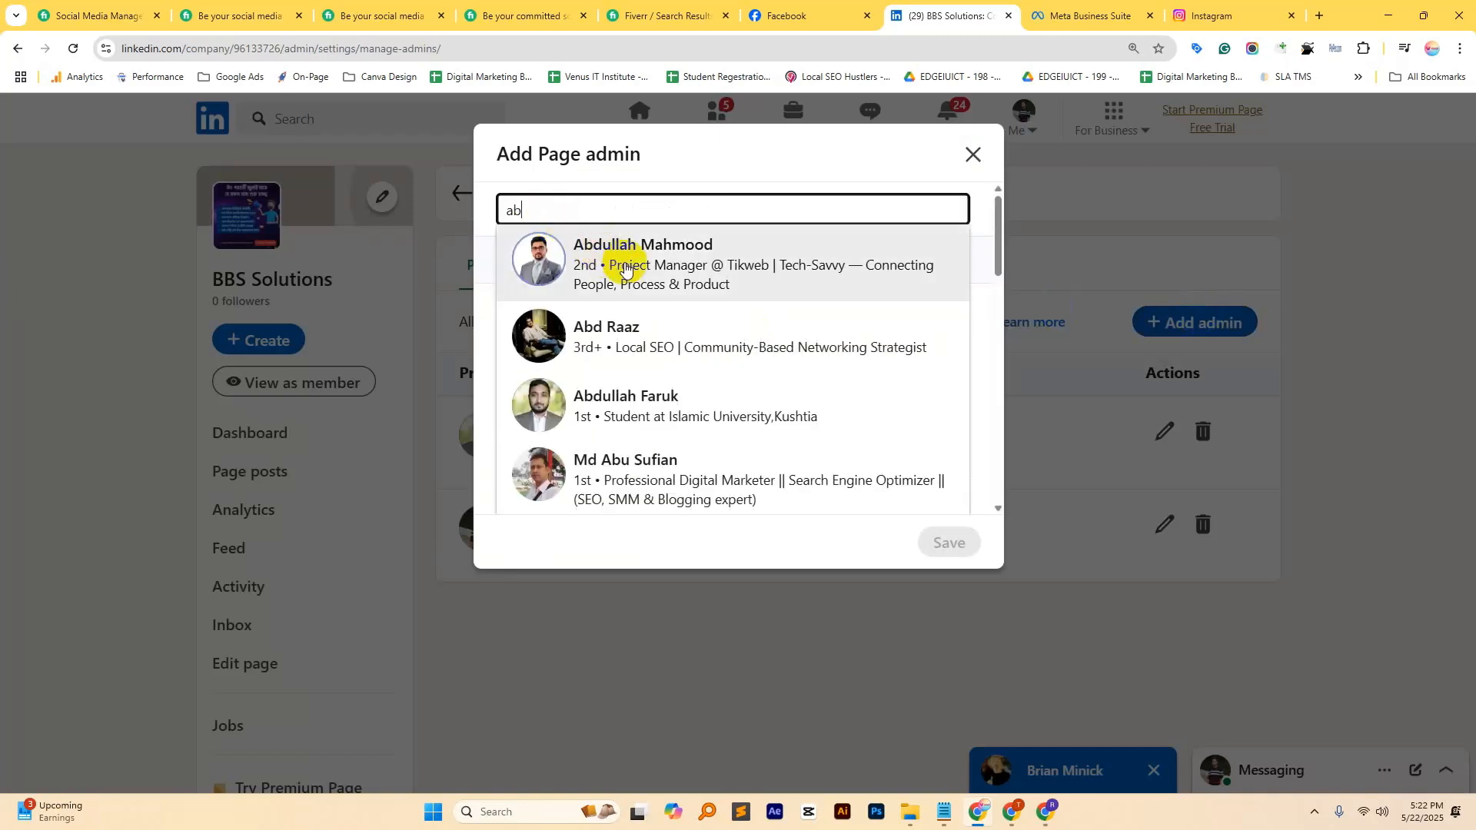
left_click(625, 261)
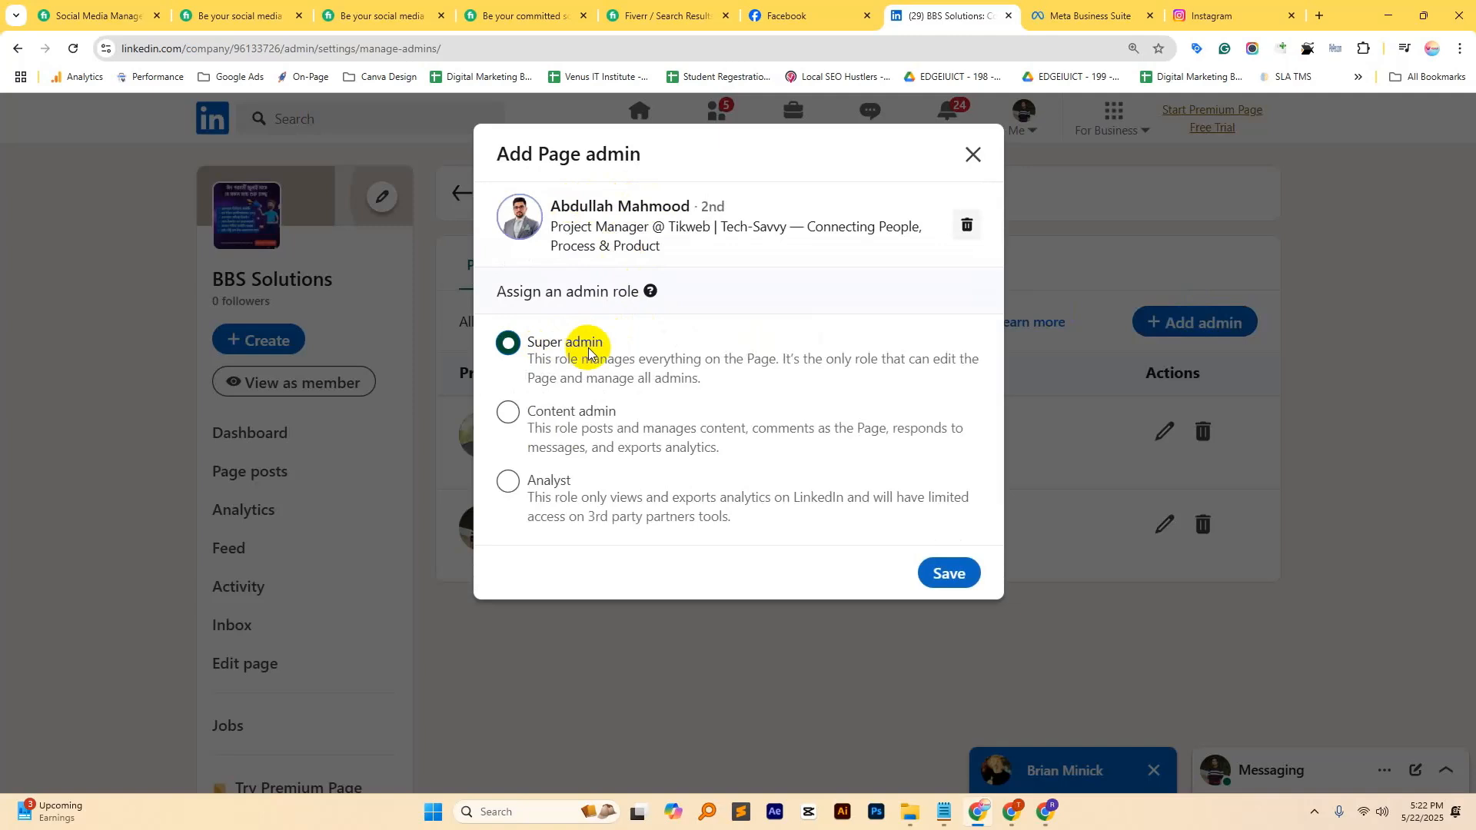
left_click(508, 413)
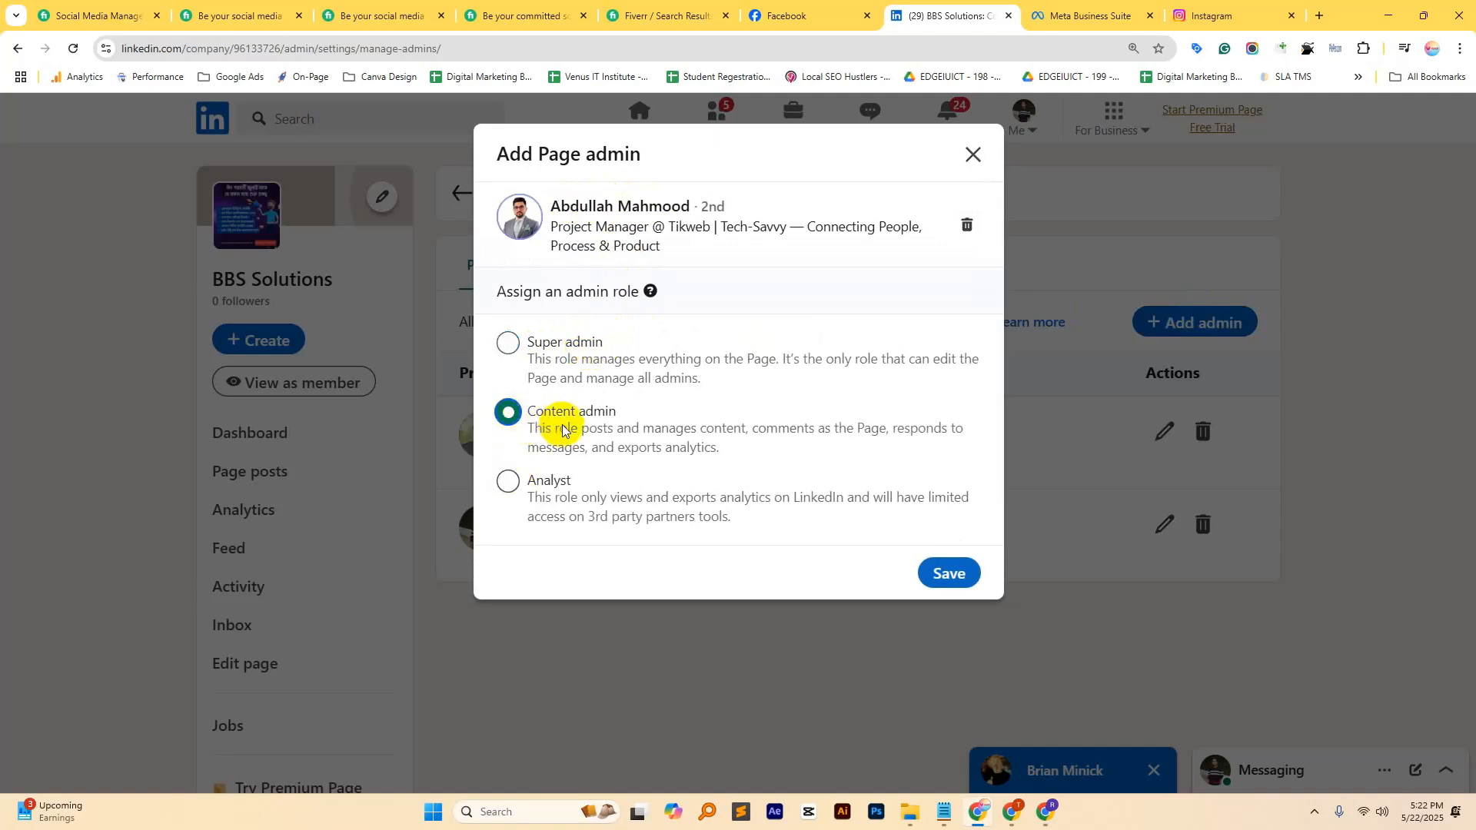
left_click_drag(536, 413, 611, 416)
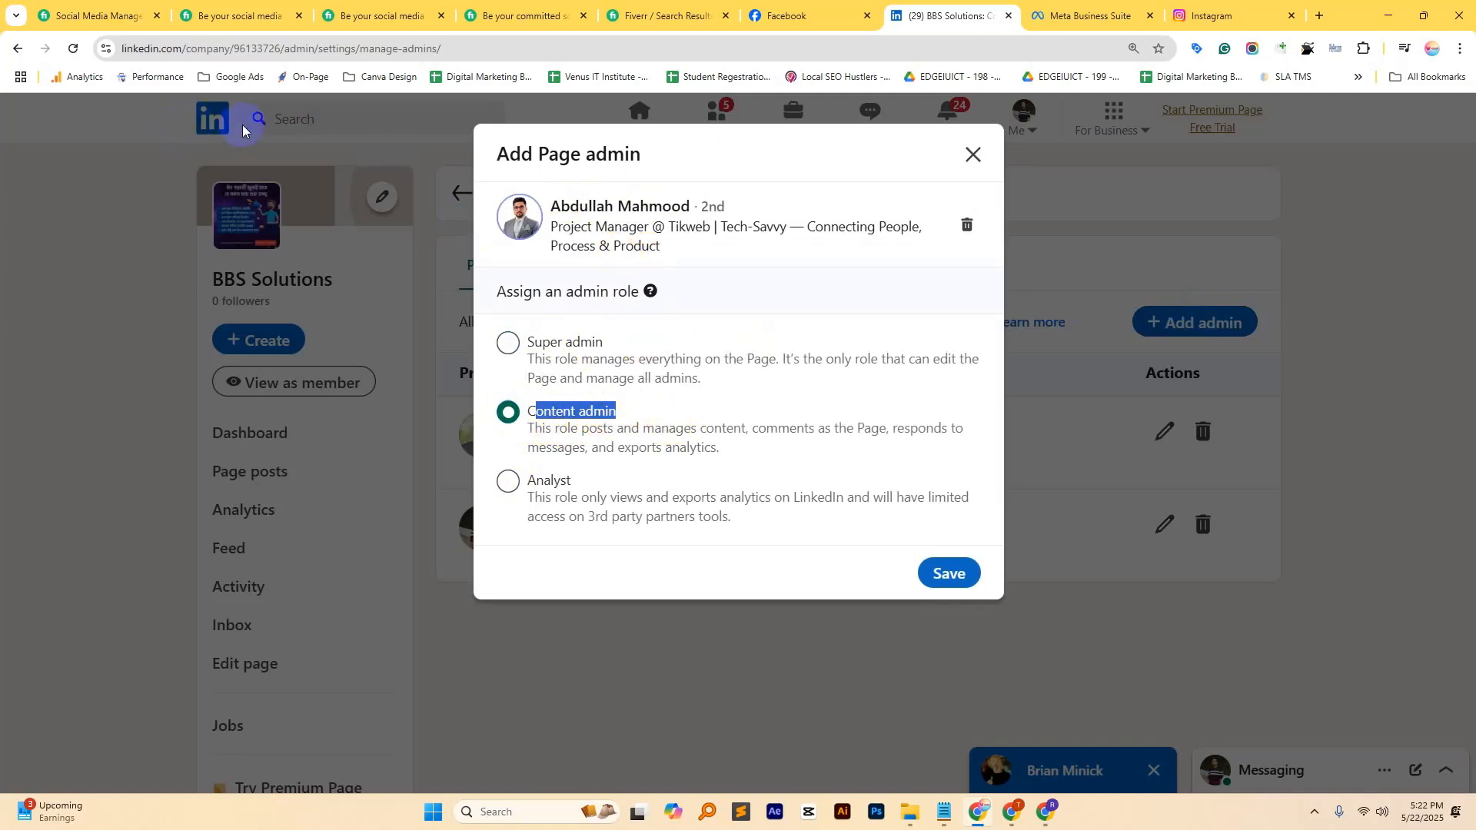
Step: Highlight the web address of the page's Manage Admins settings
left_click(444, 50)
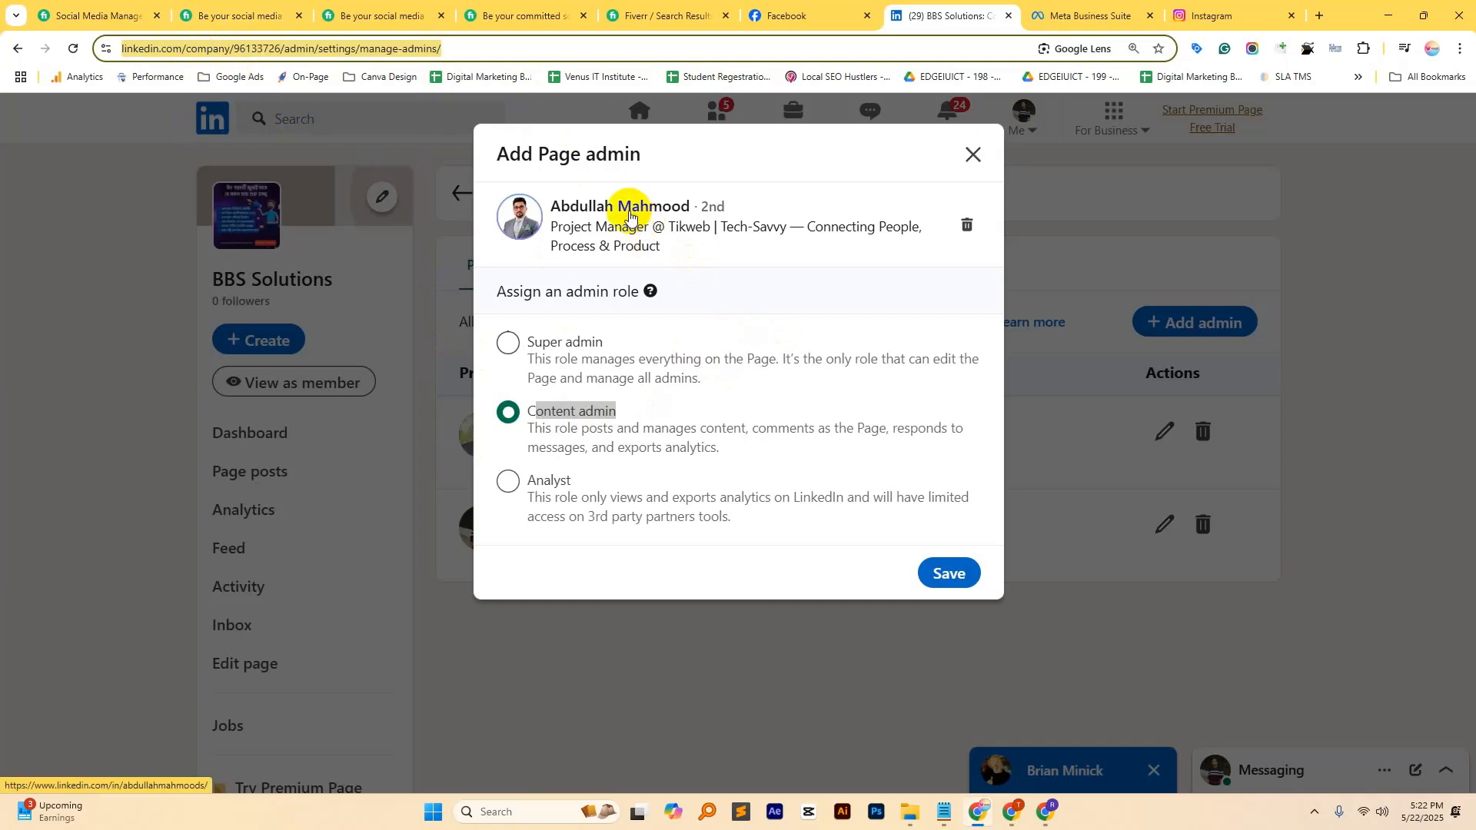
left_click(470, 49)
left_click_drag(470, 50, 17, 51)
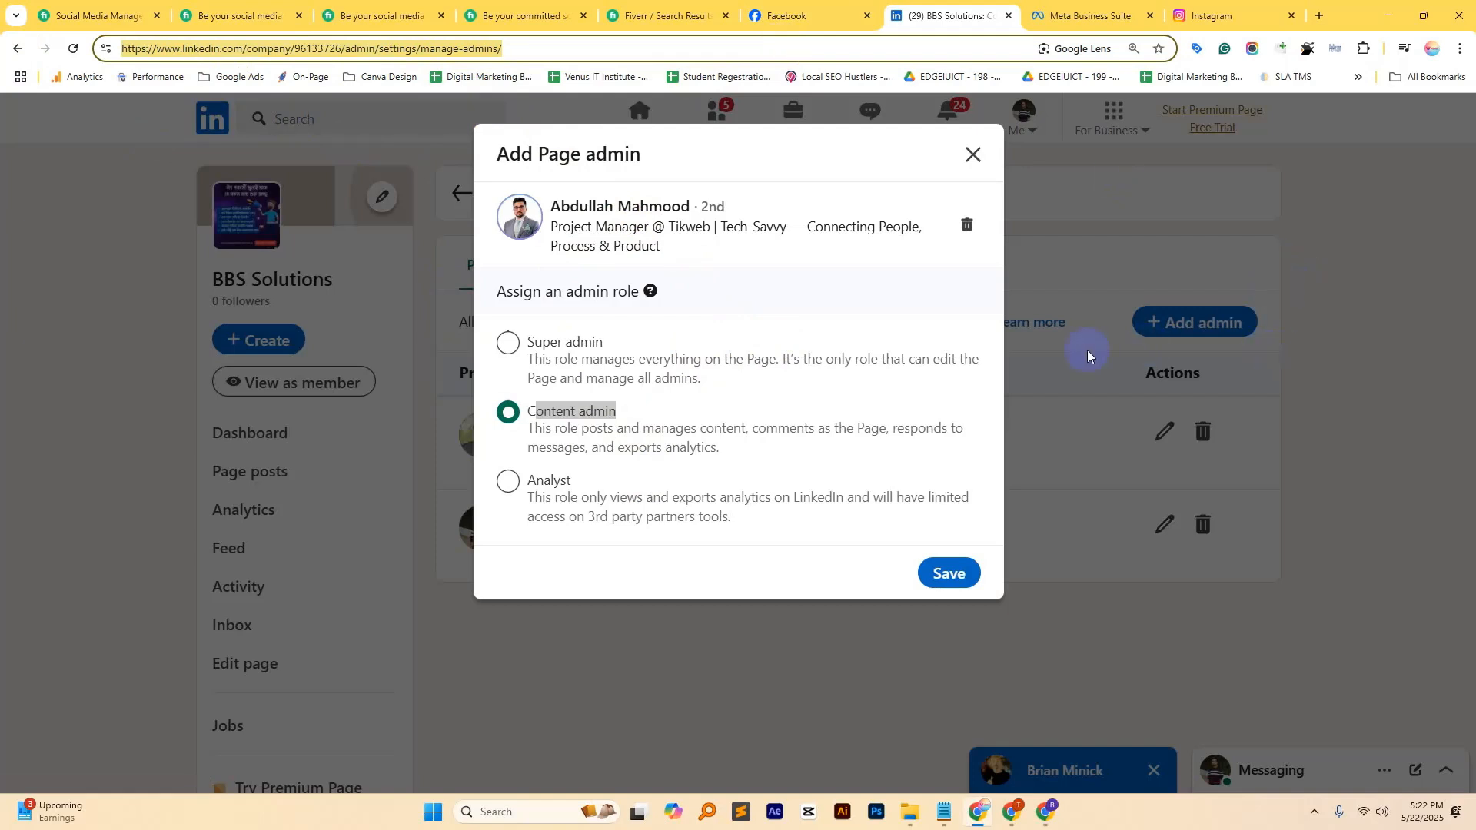
Step: Switch to the Google Share Chrome profile and open YouTube in a new tab
left_click(1432, 48)
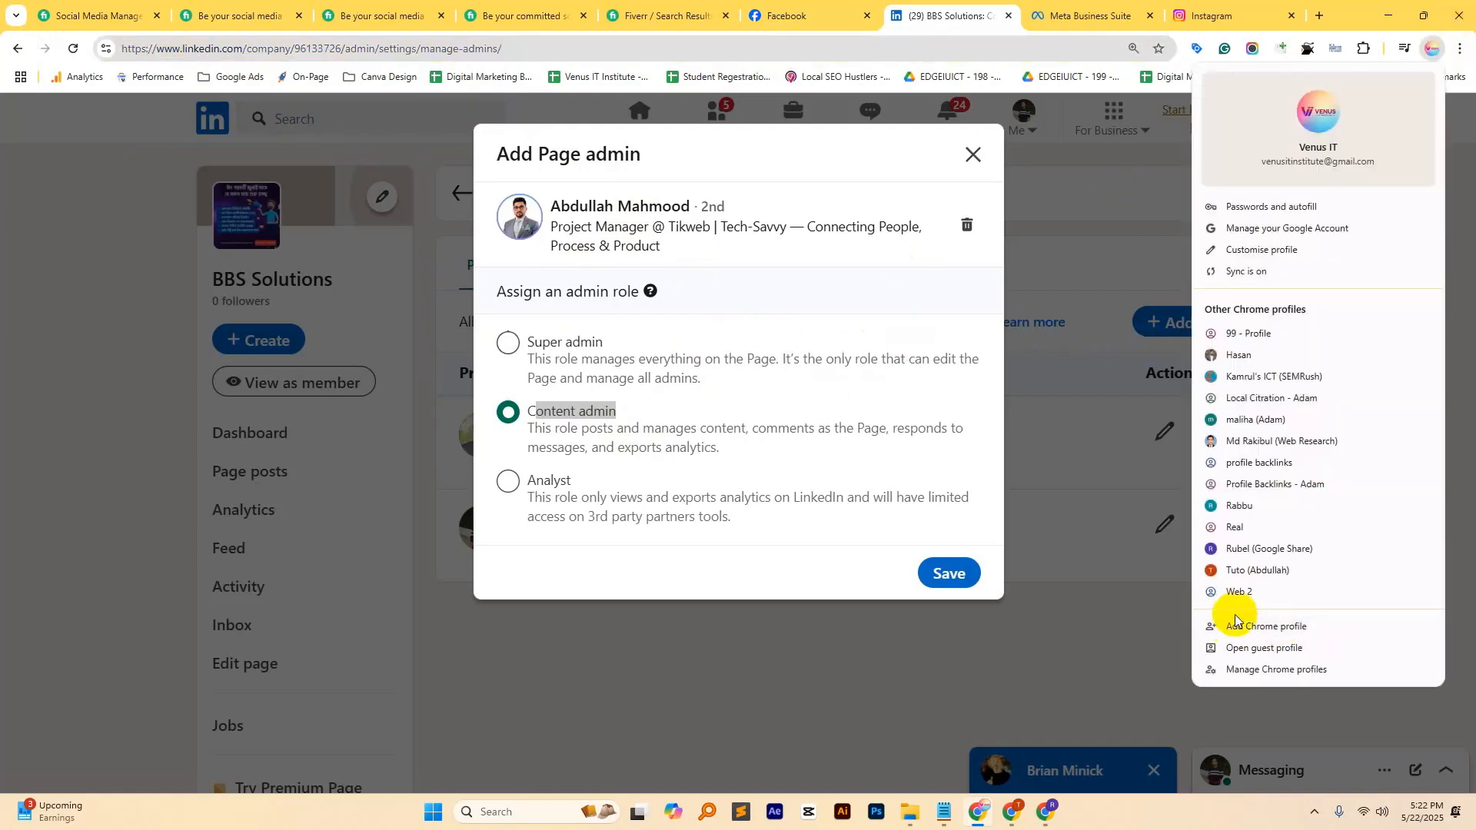
left_click(1233, 548)
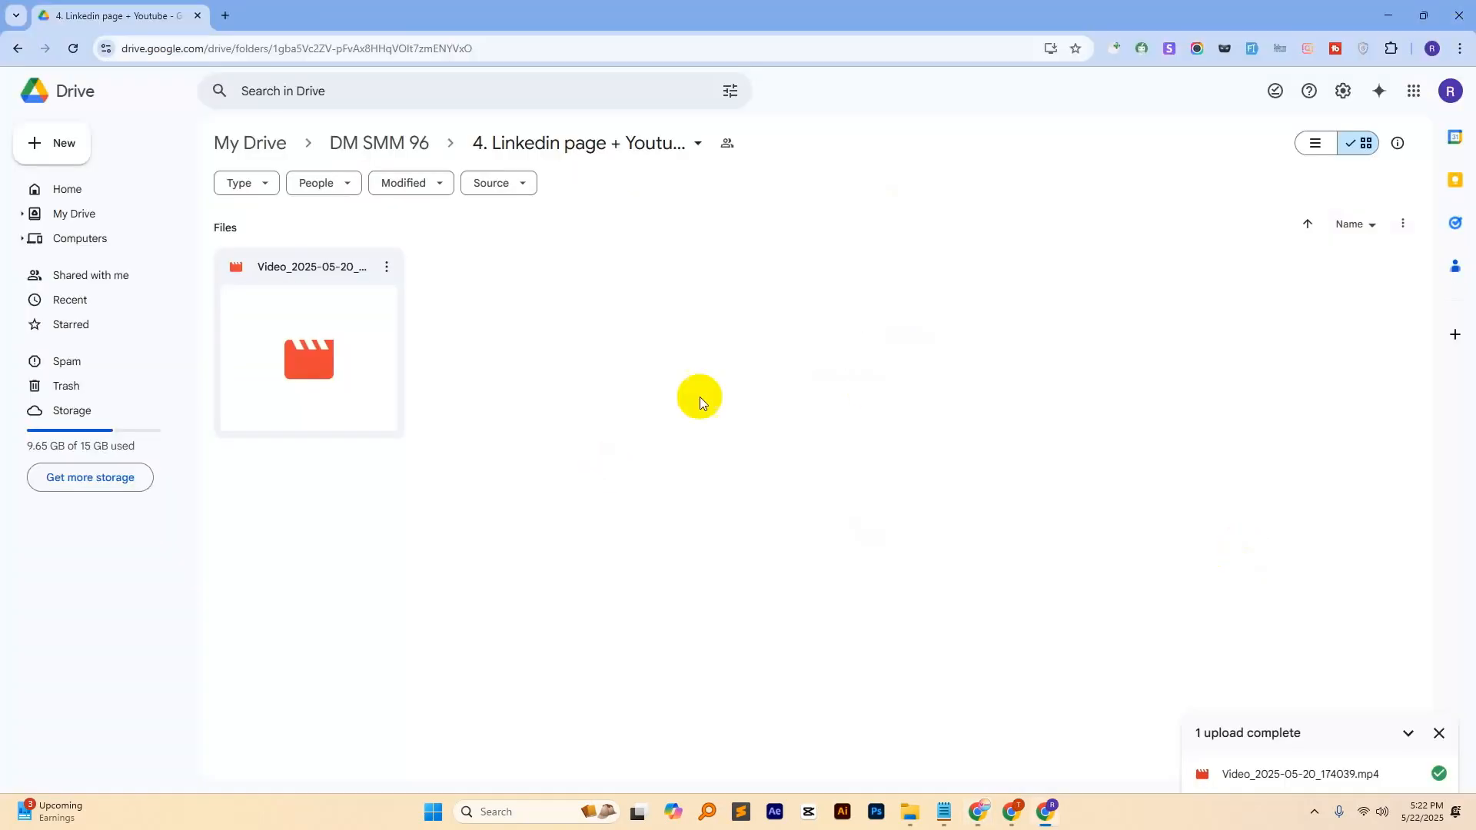
left_click(226, 15)
left_click(338, 353)
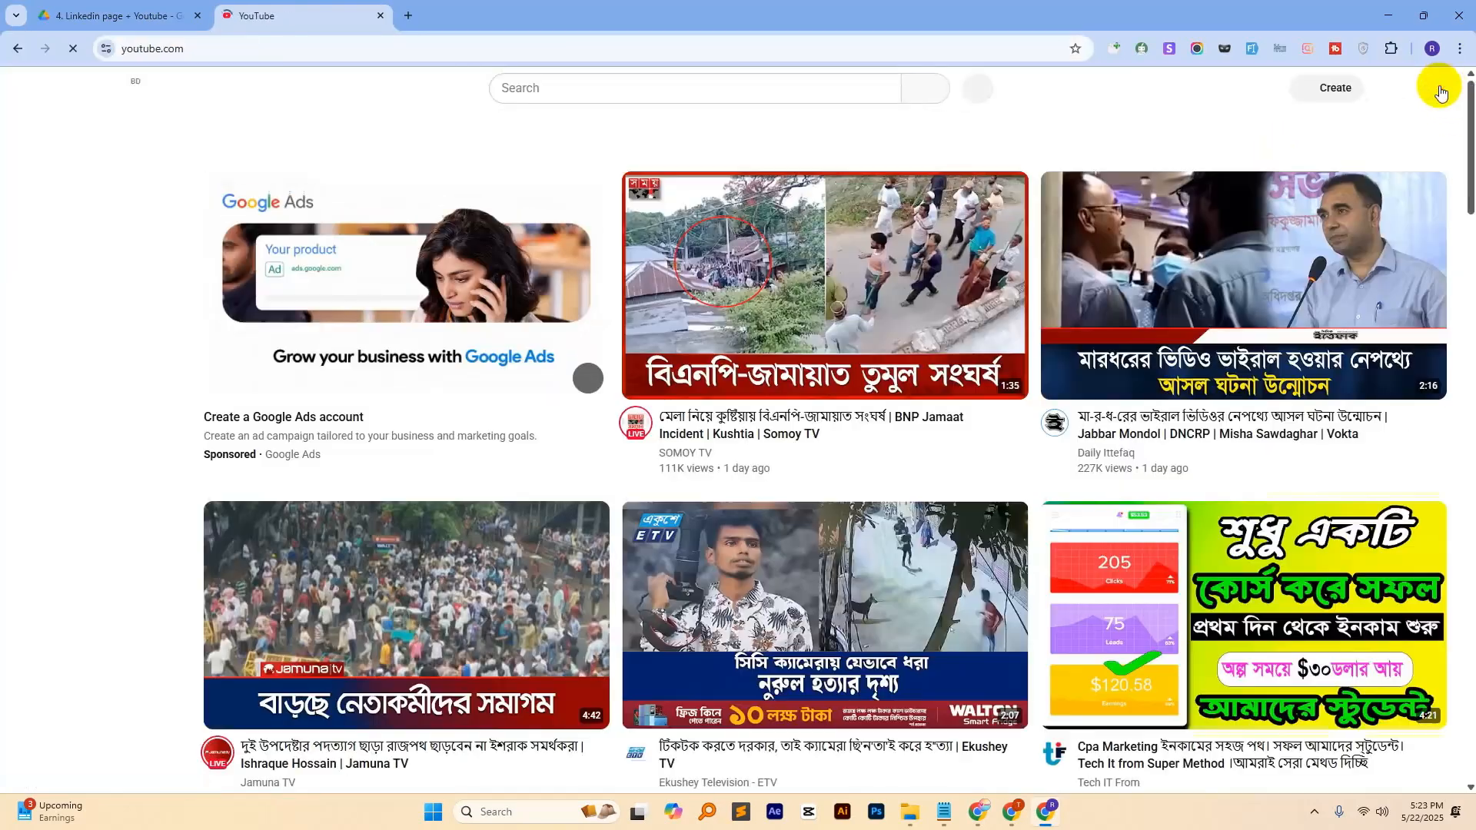
Step: Open YouTube Studio for the signed-in account and dismiss the TubeBuddy upgrade offer
left_click(1441, 89)
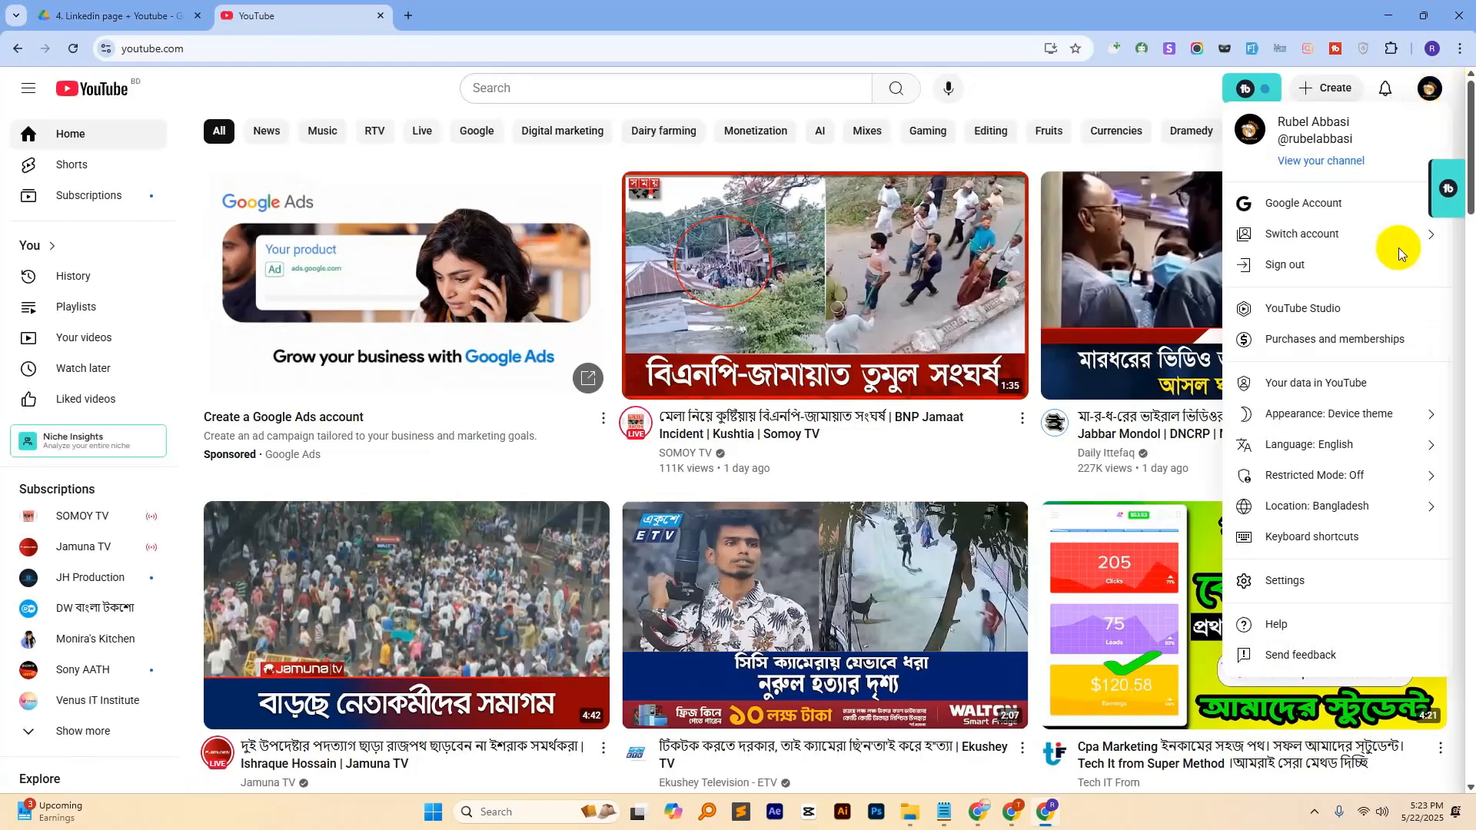
left_click(1311, 309)
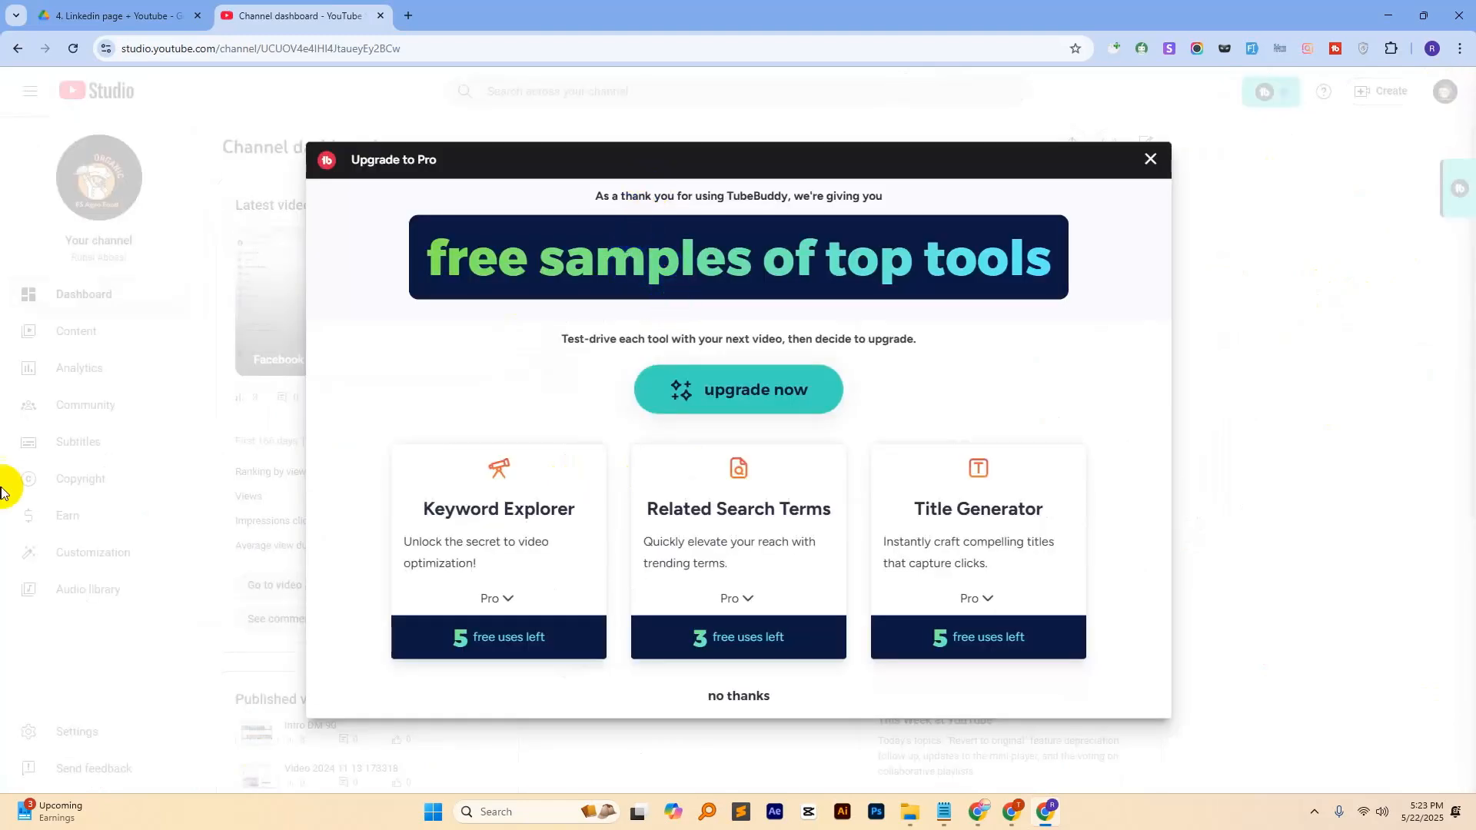
left_click(1153, 169)
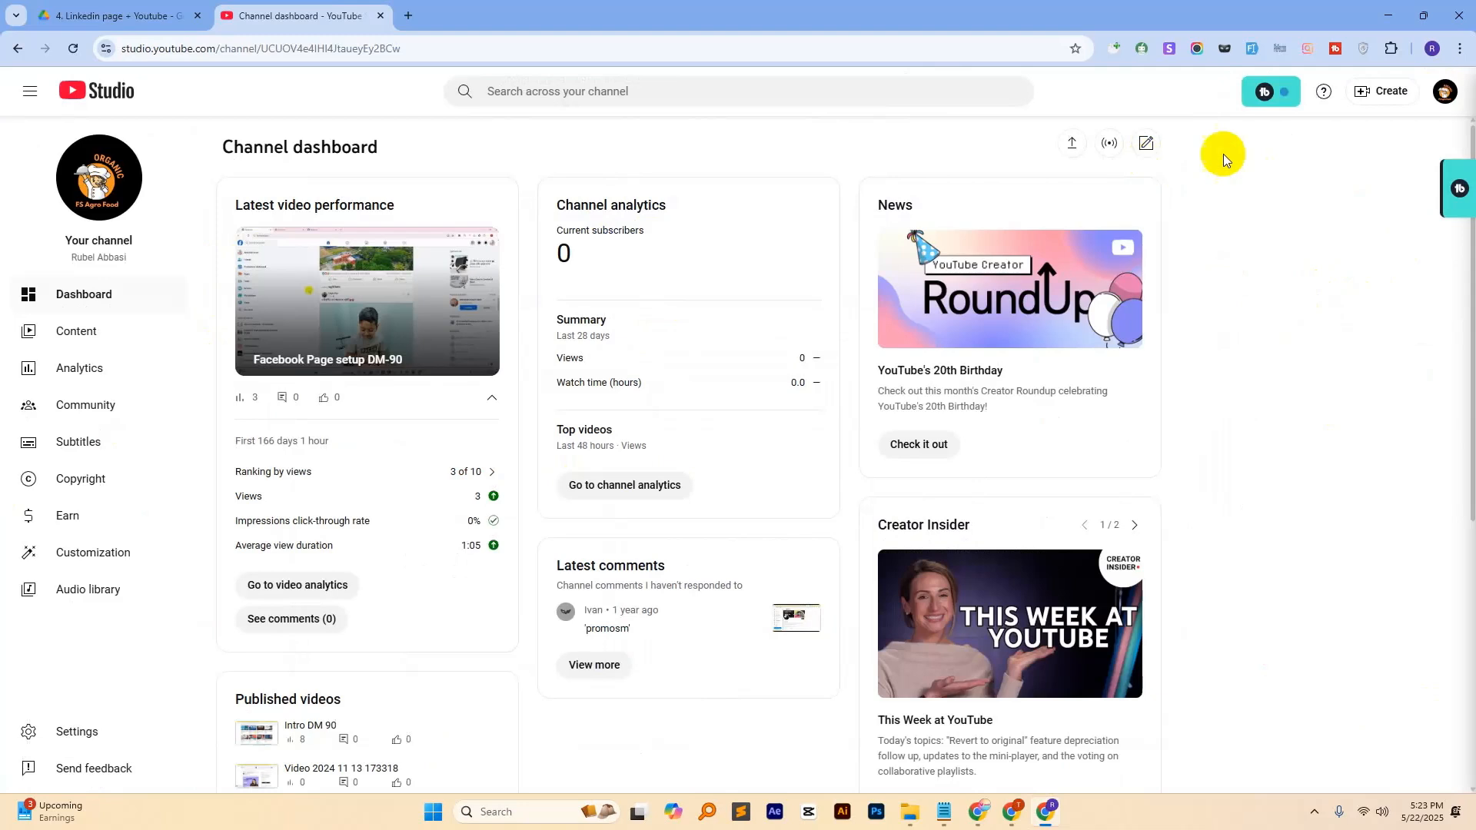
Step: Upload the video file 3683325-uhd_3840_2160_24fps.mp4 from the computer to the YouTube channel
left_click(1384, 96)
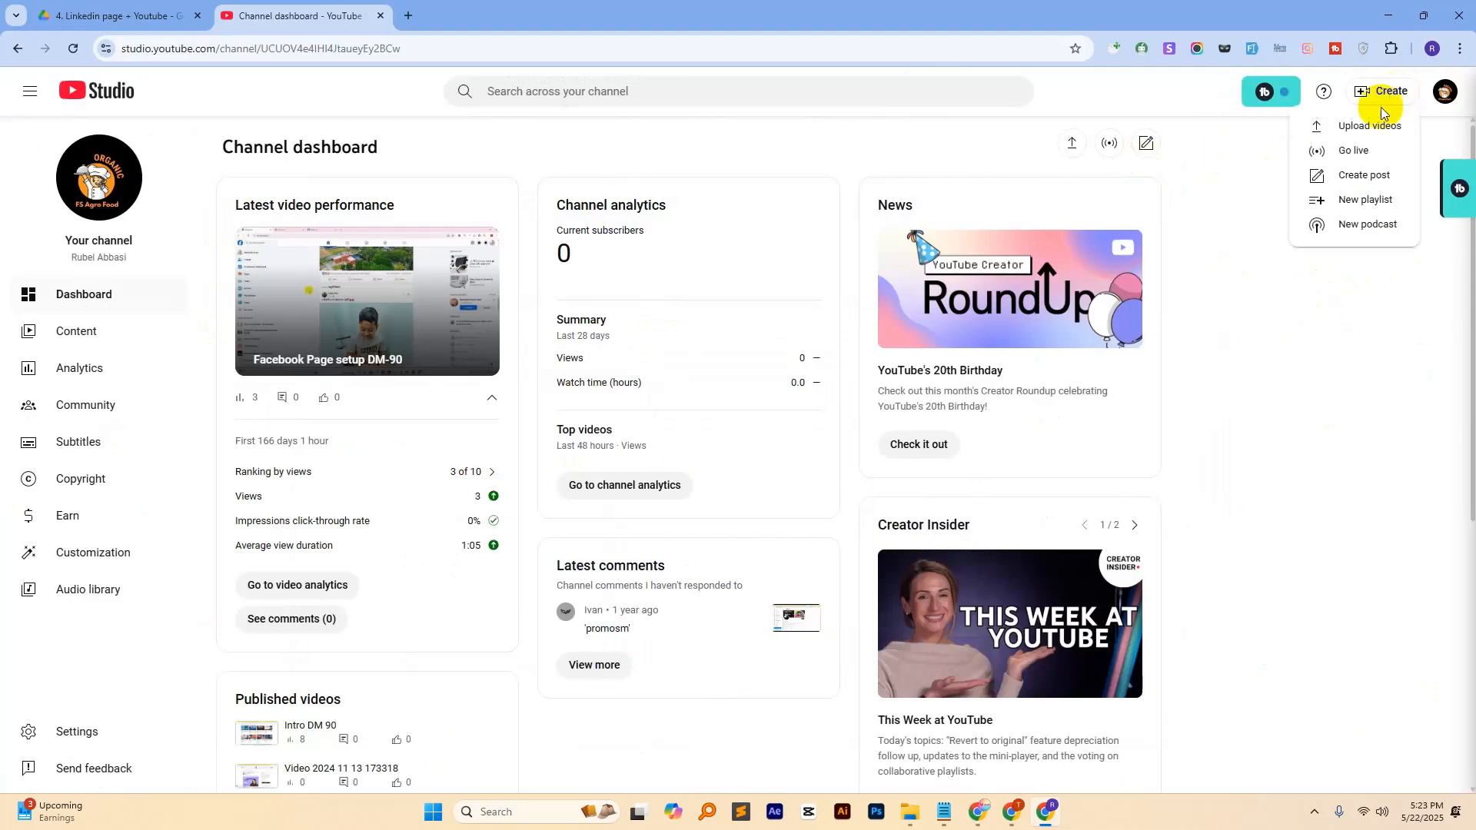
left_click(1361, 126)
left_click(746, 521)
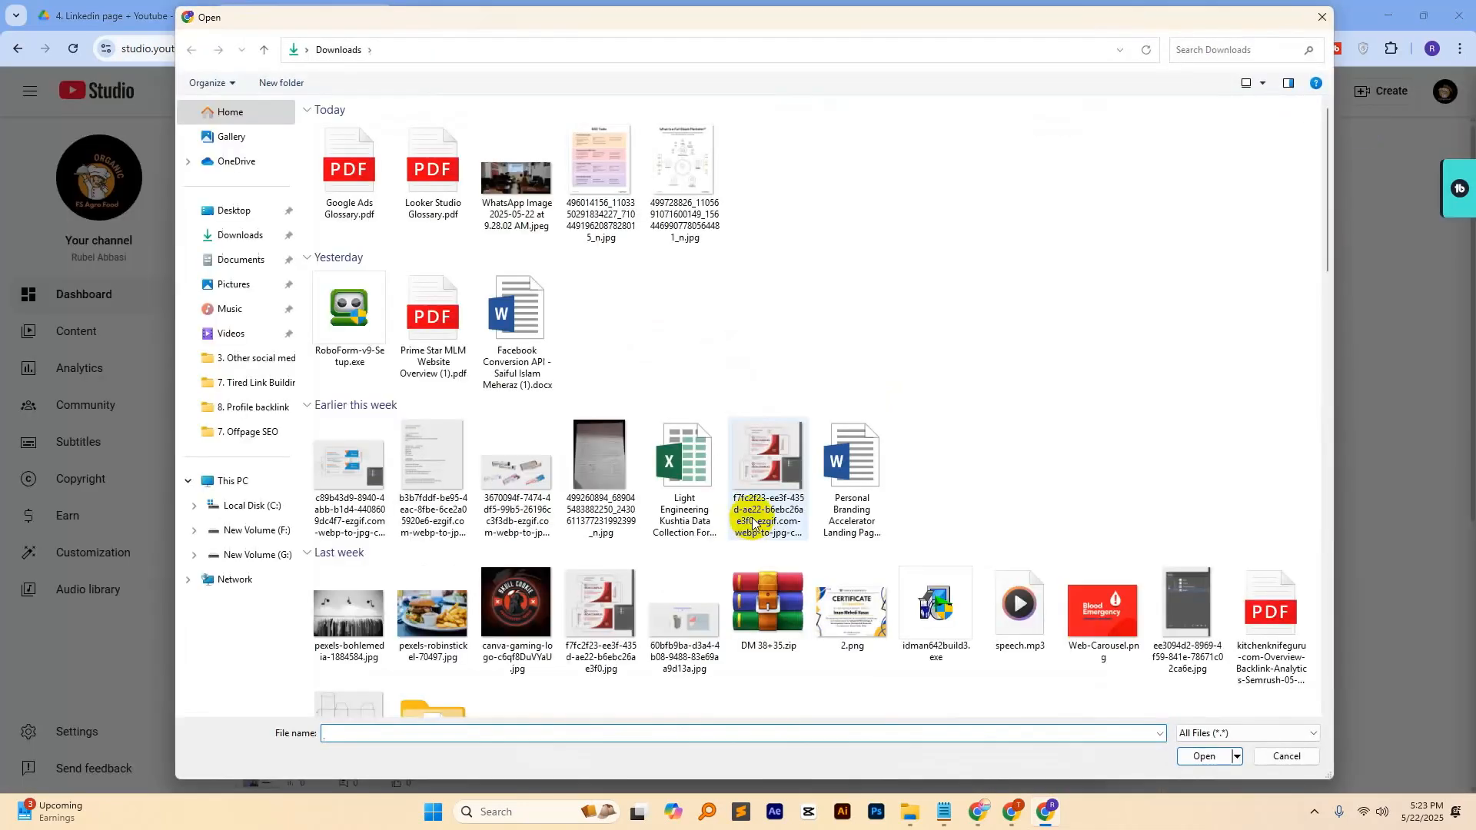
scroll(782, 429, "down", 3)
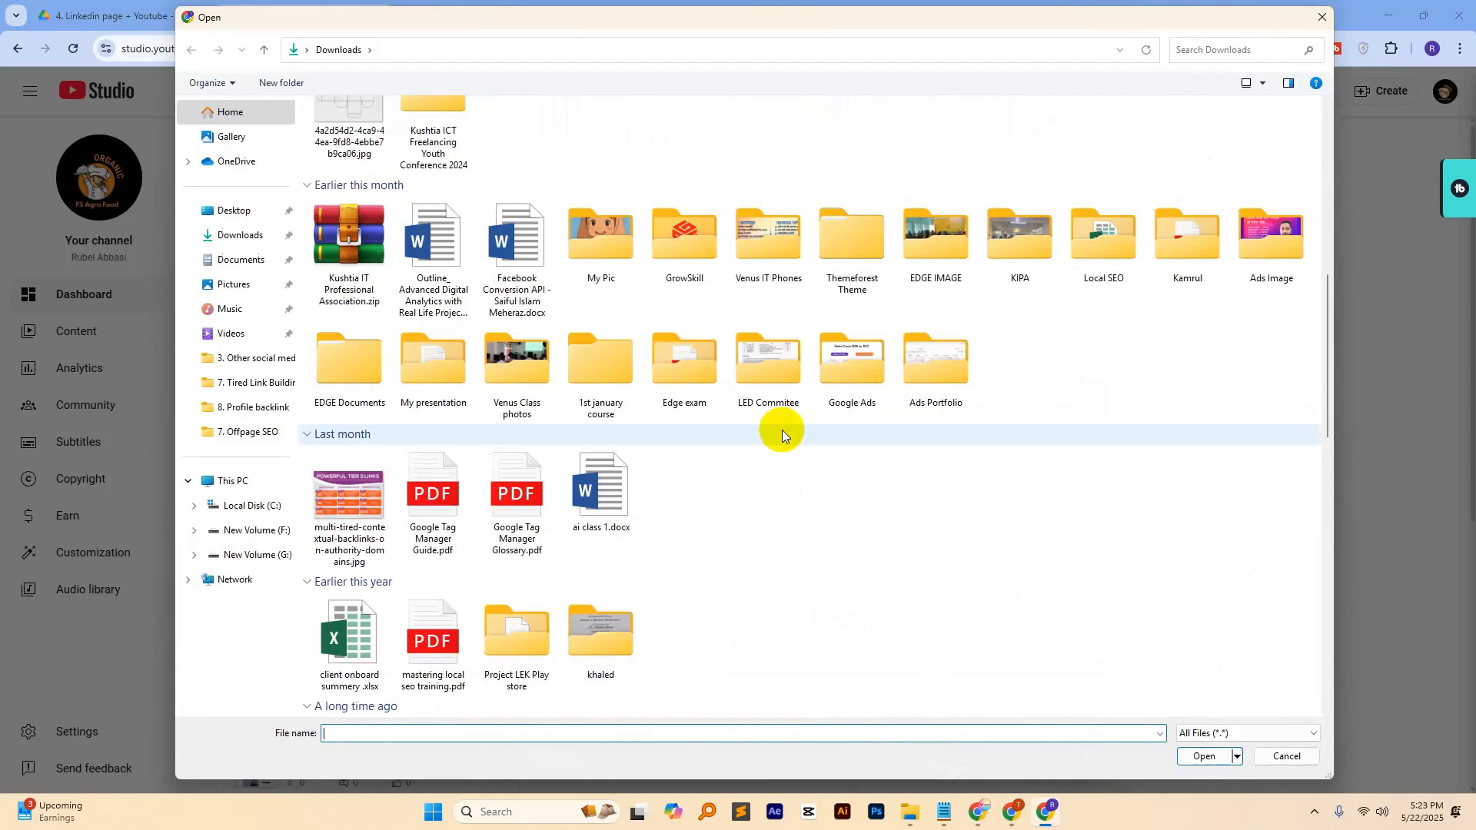
scroll(782, 431, "down", 3)
double_click(520, 408)
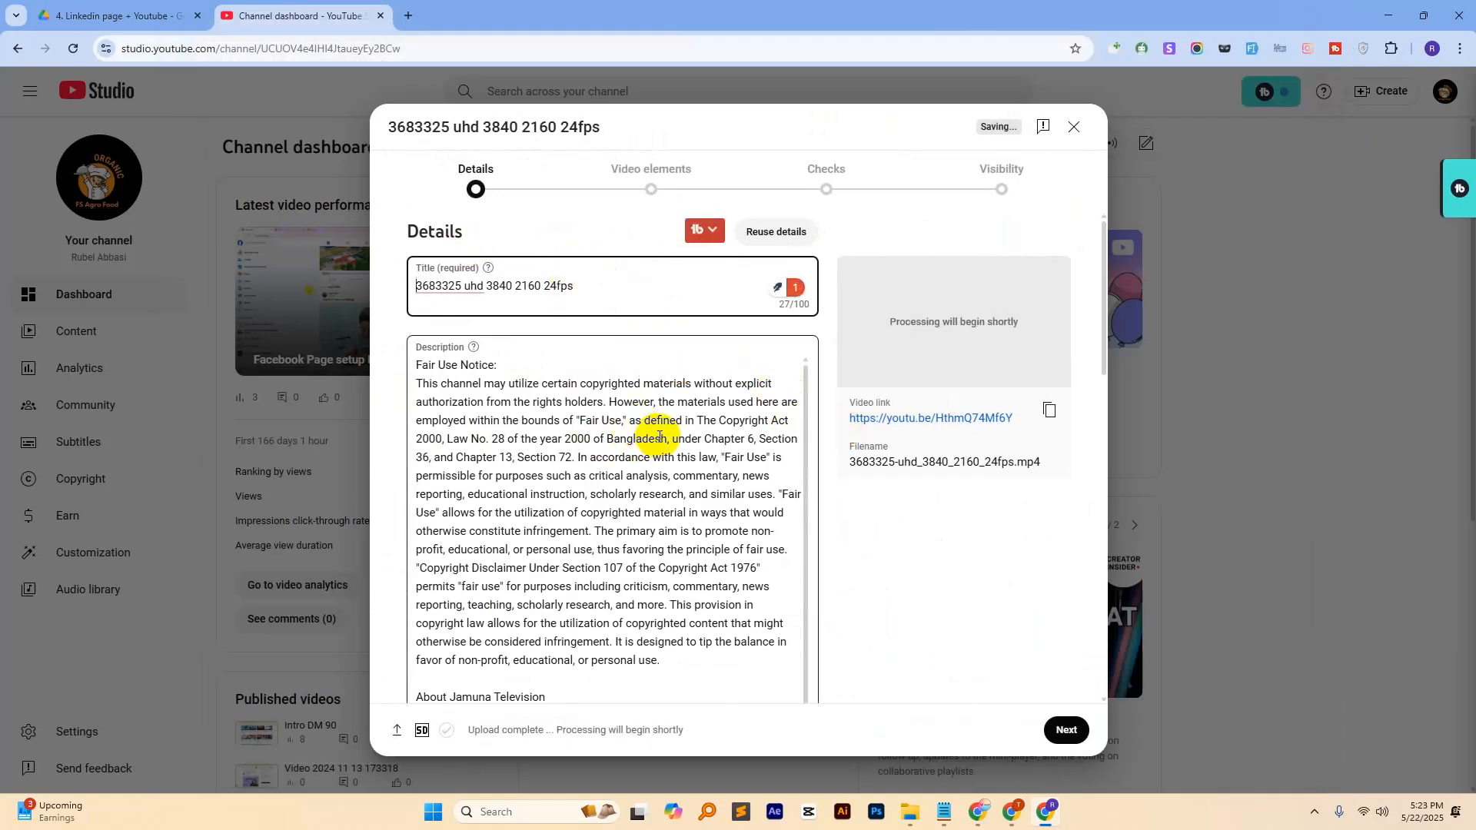
Step: Mark the uploaded video as not made for kids and proceed to its Visibility settings
scroll(712, 355, "down", 10)
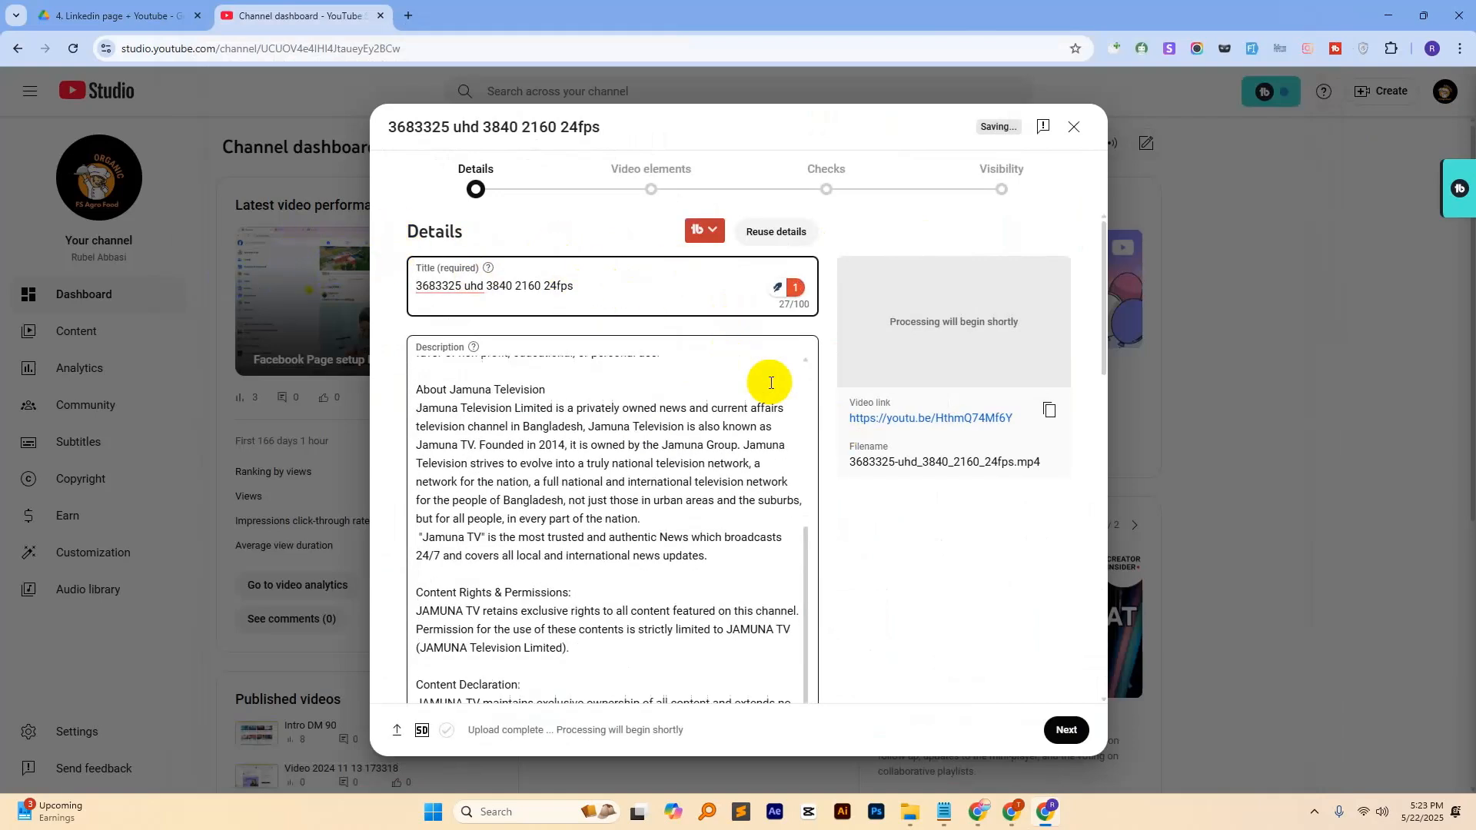
scroll(609, 524, "down", 3)
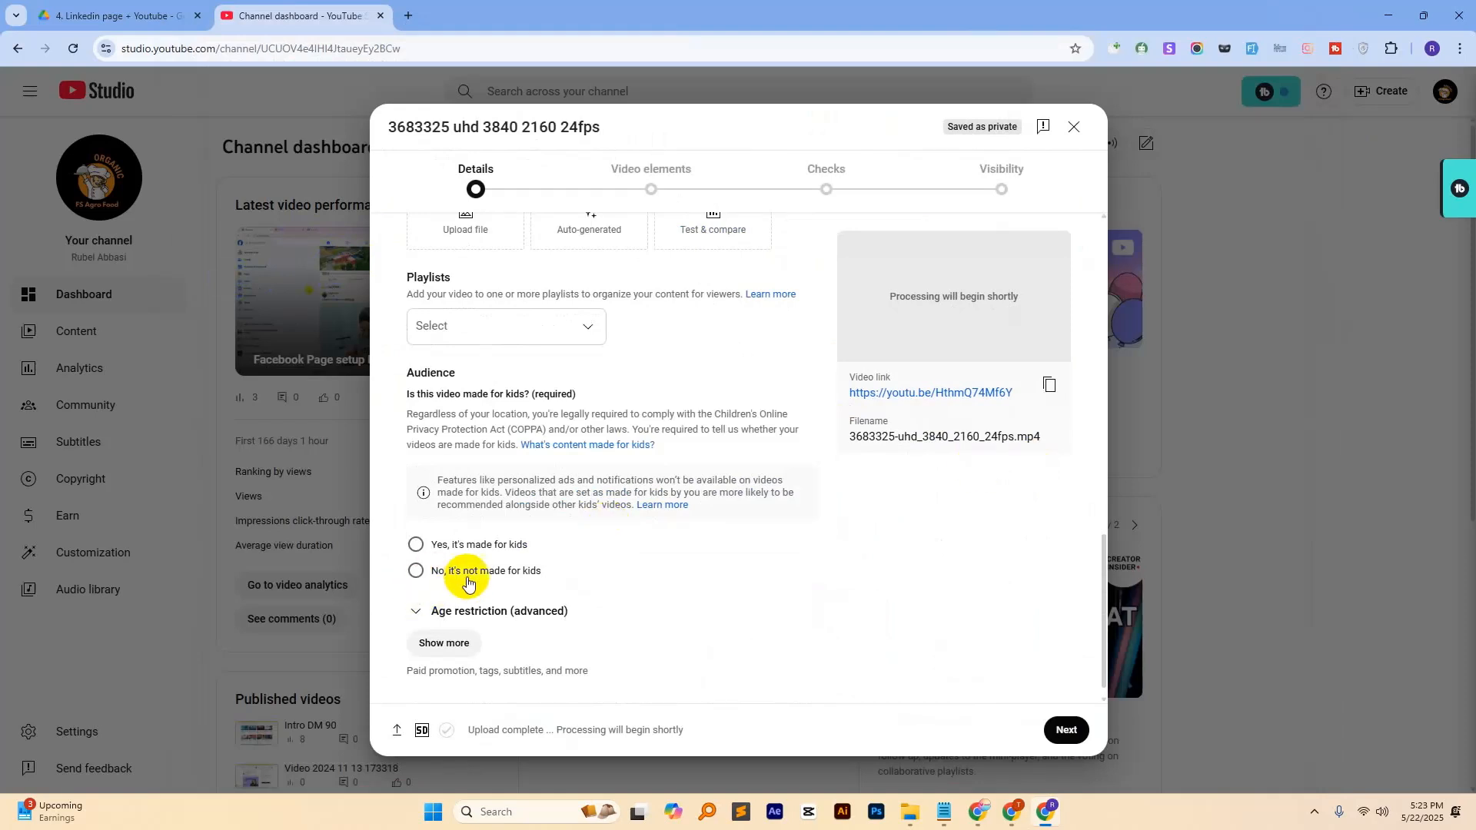
left_click(416, 572)
left_click(1070, 732)
left_click(1071, 733)
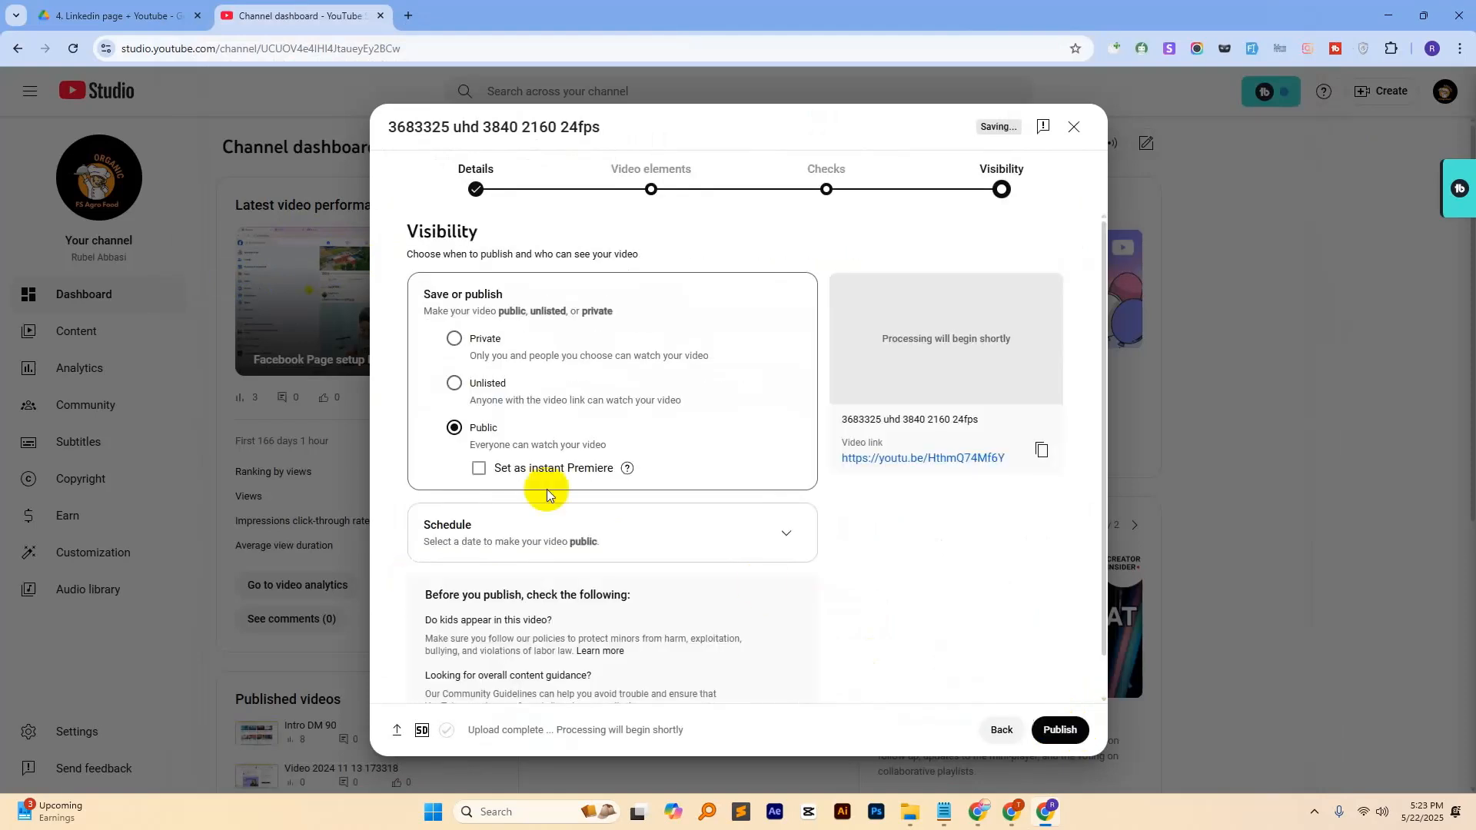
Step: Open the video's scheduling options and browse the publish date calendar through August 2026
scroll(653, 523, "down", 1)
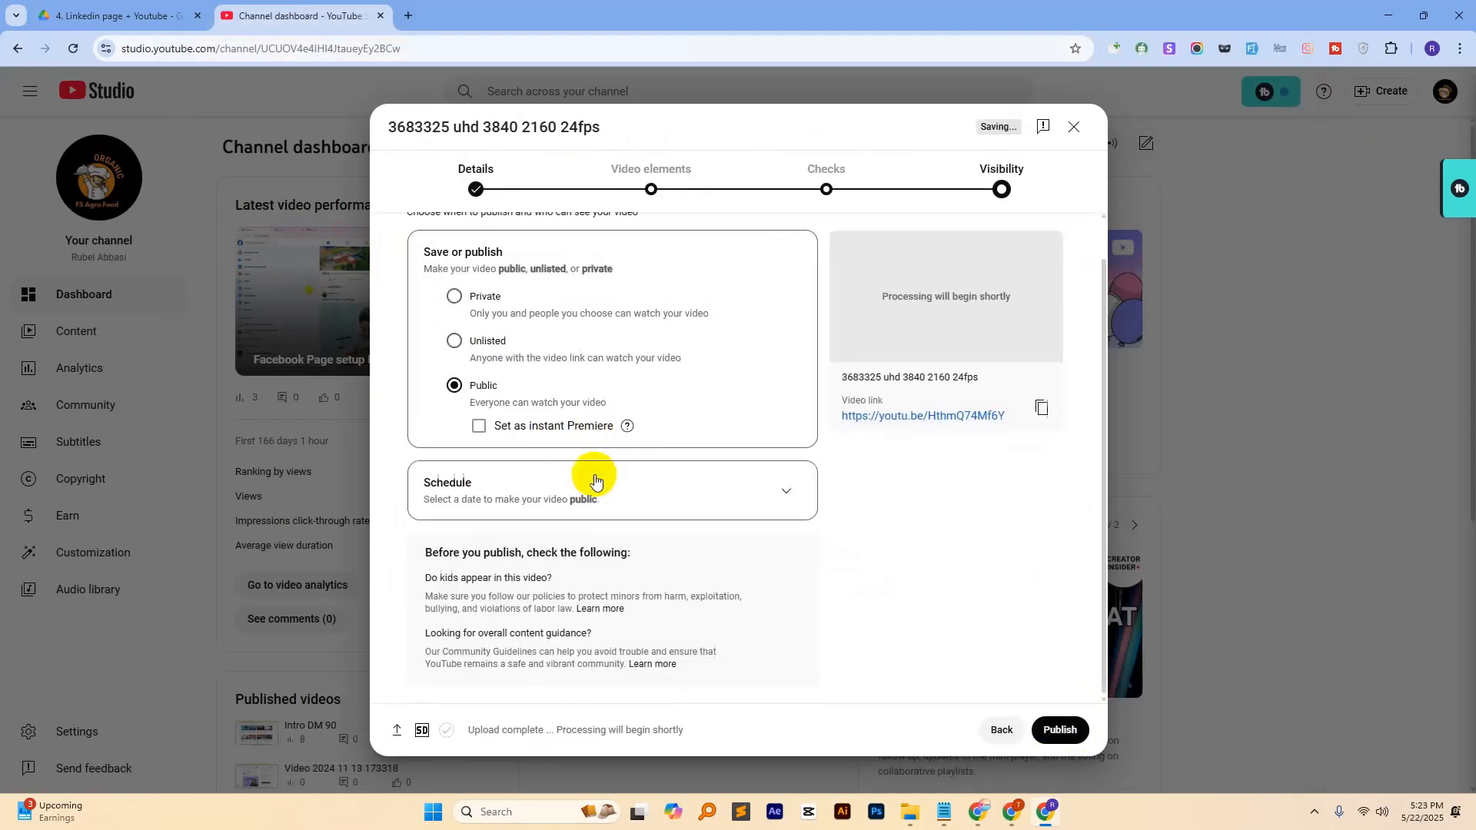
left_click(487, 496)
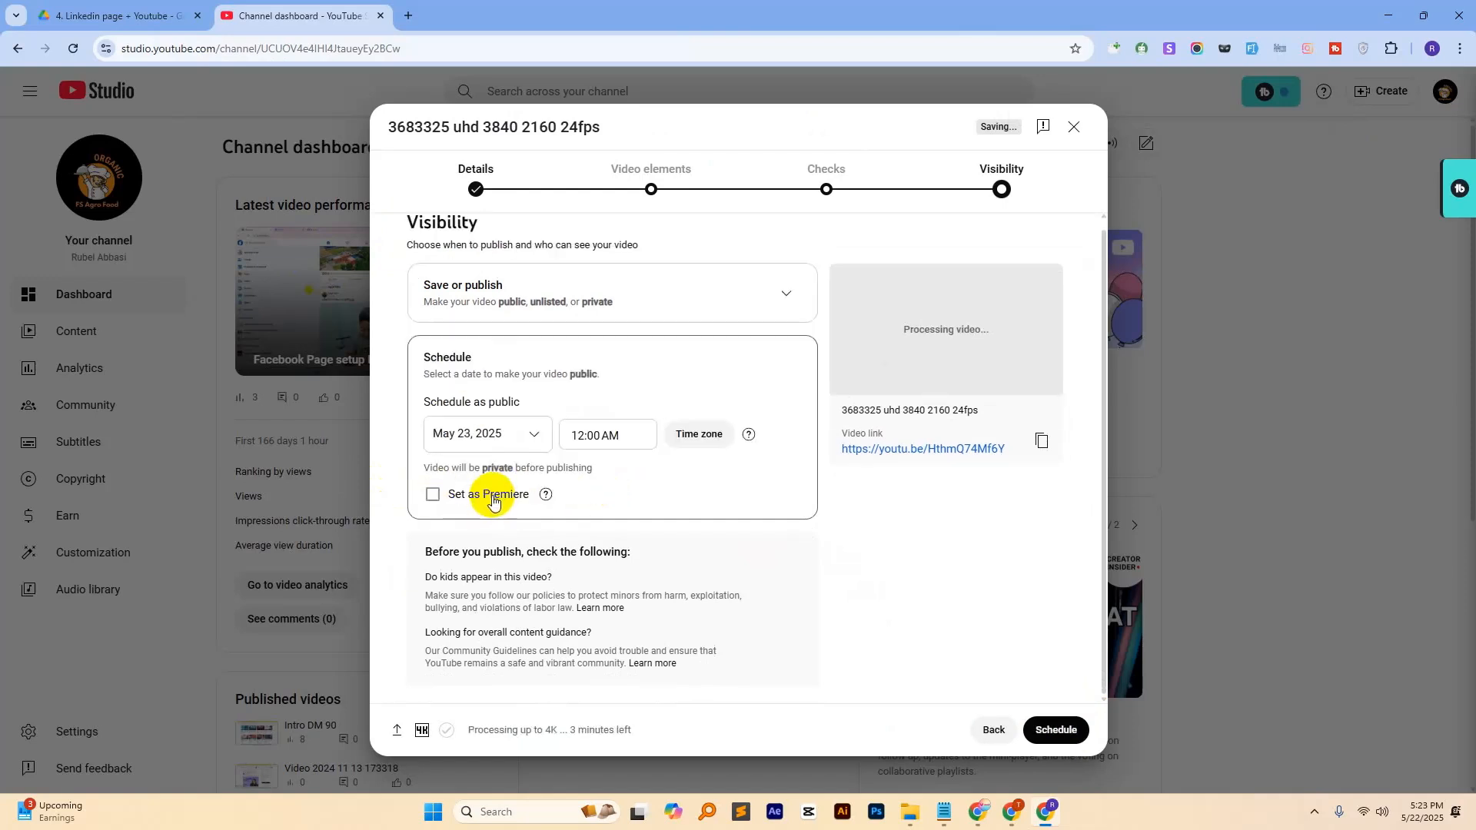
left_click(471, 448)
scroll(589, 585, "down", 8)
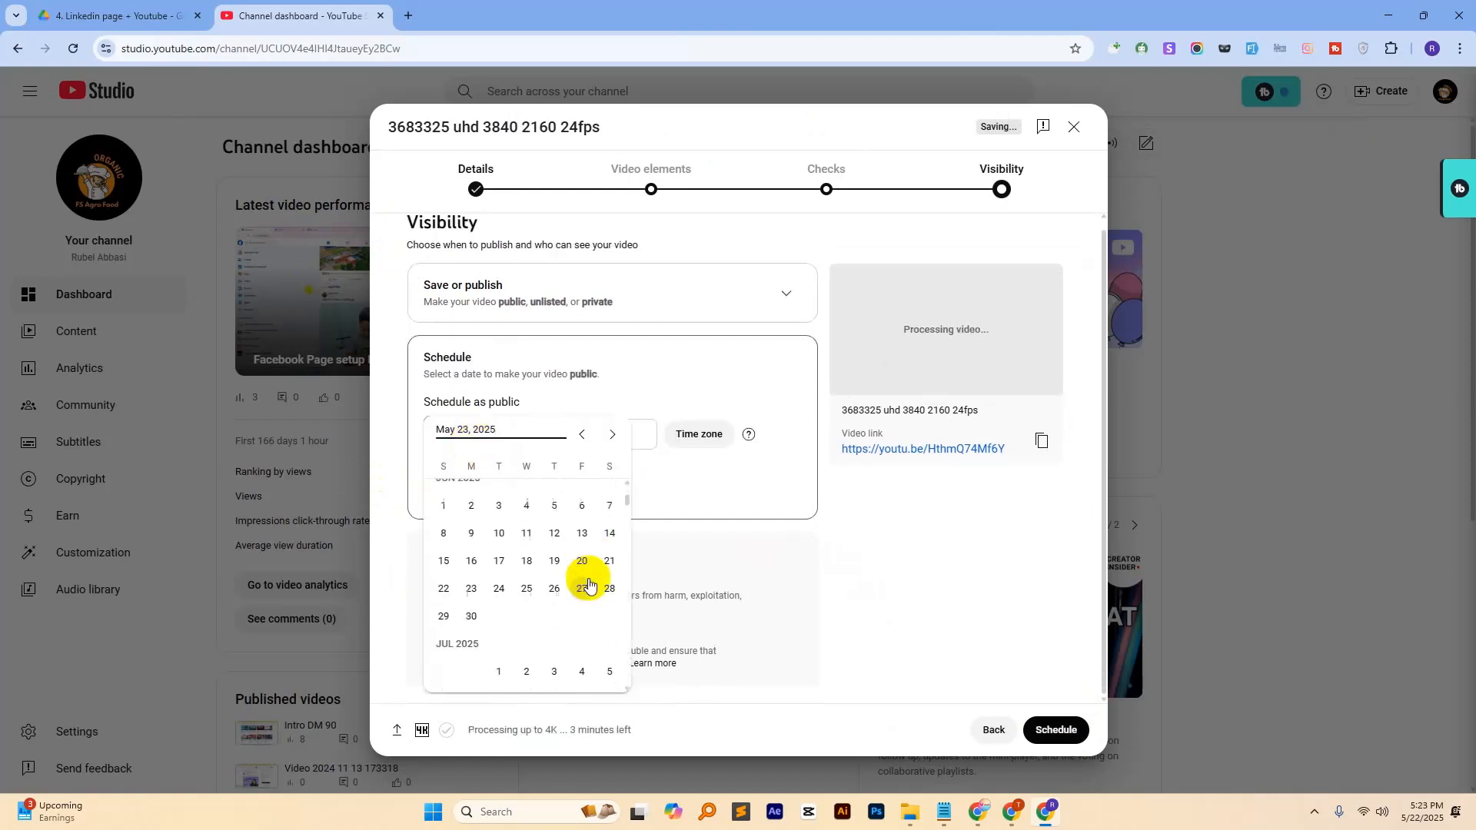
scroll(589, 584, "down", 6)
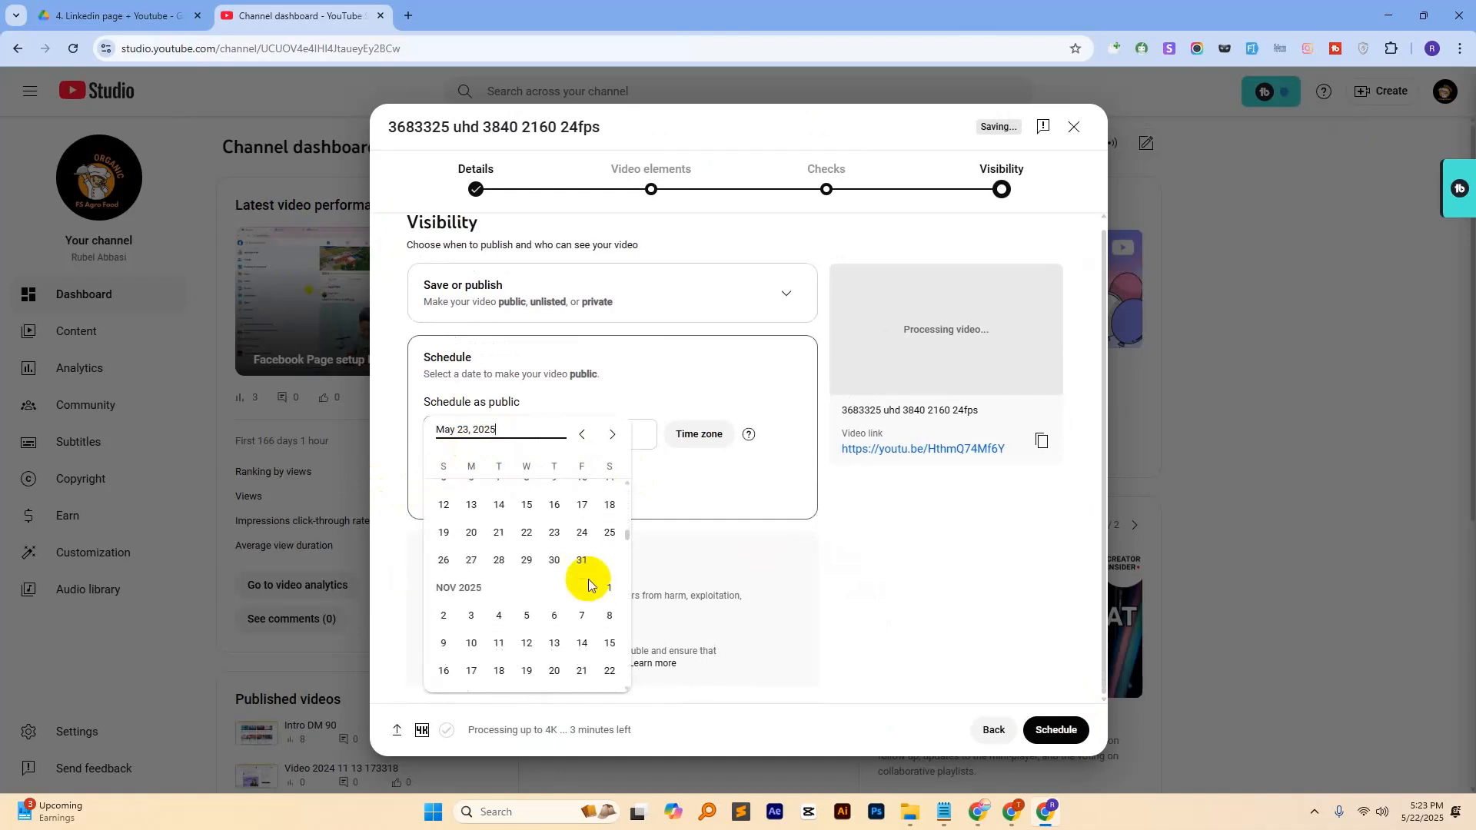
scroll(550, 658, "down", 8)
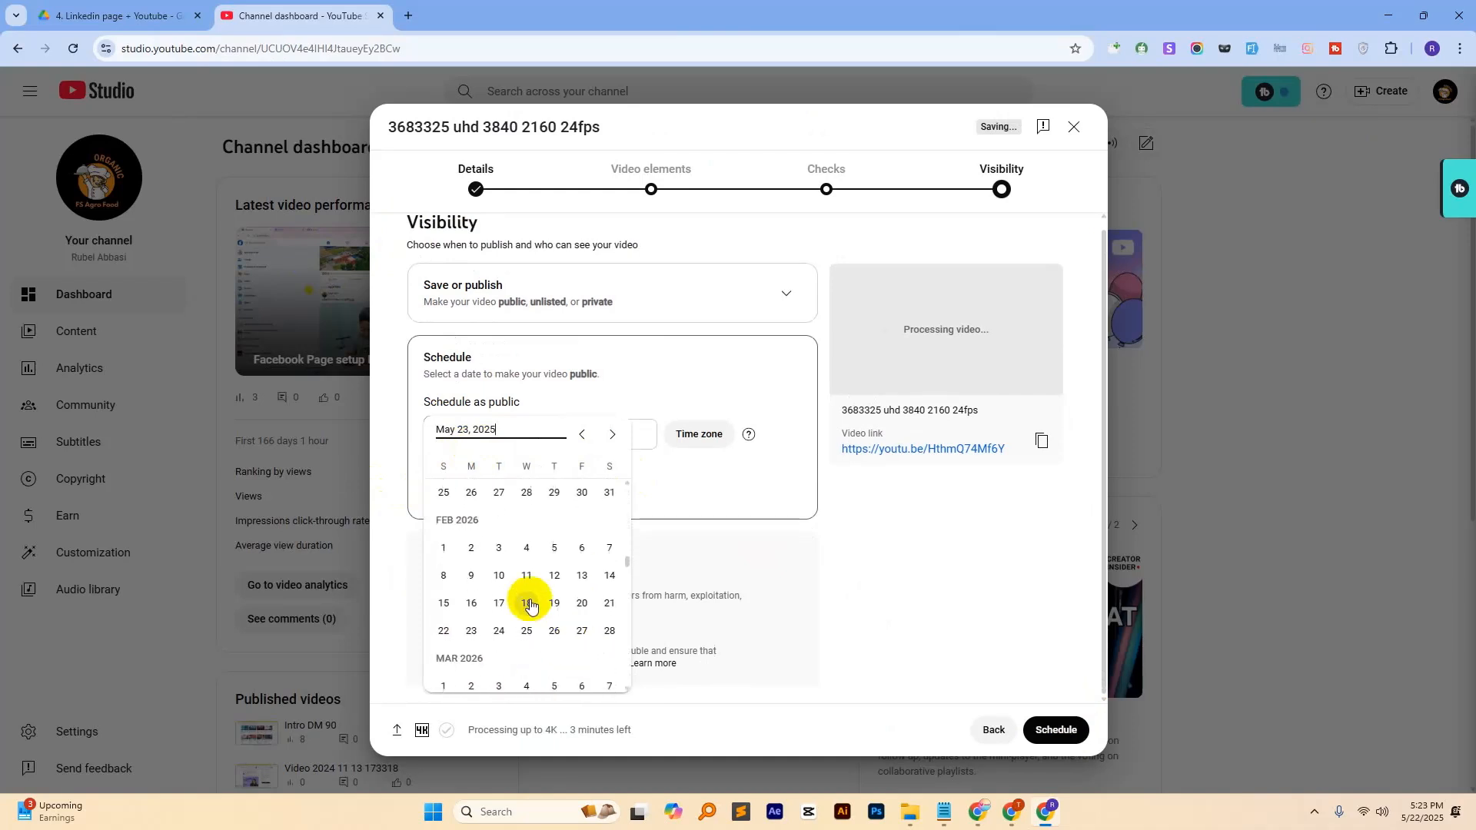
scroll(523, 608, "down", 5)
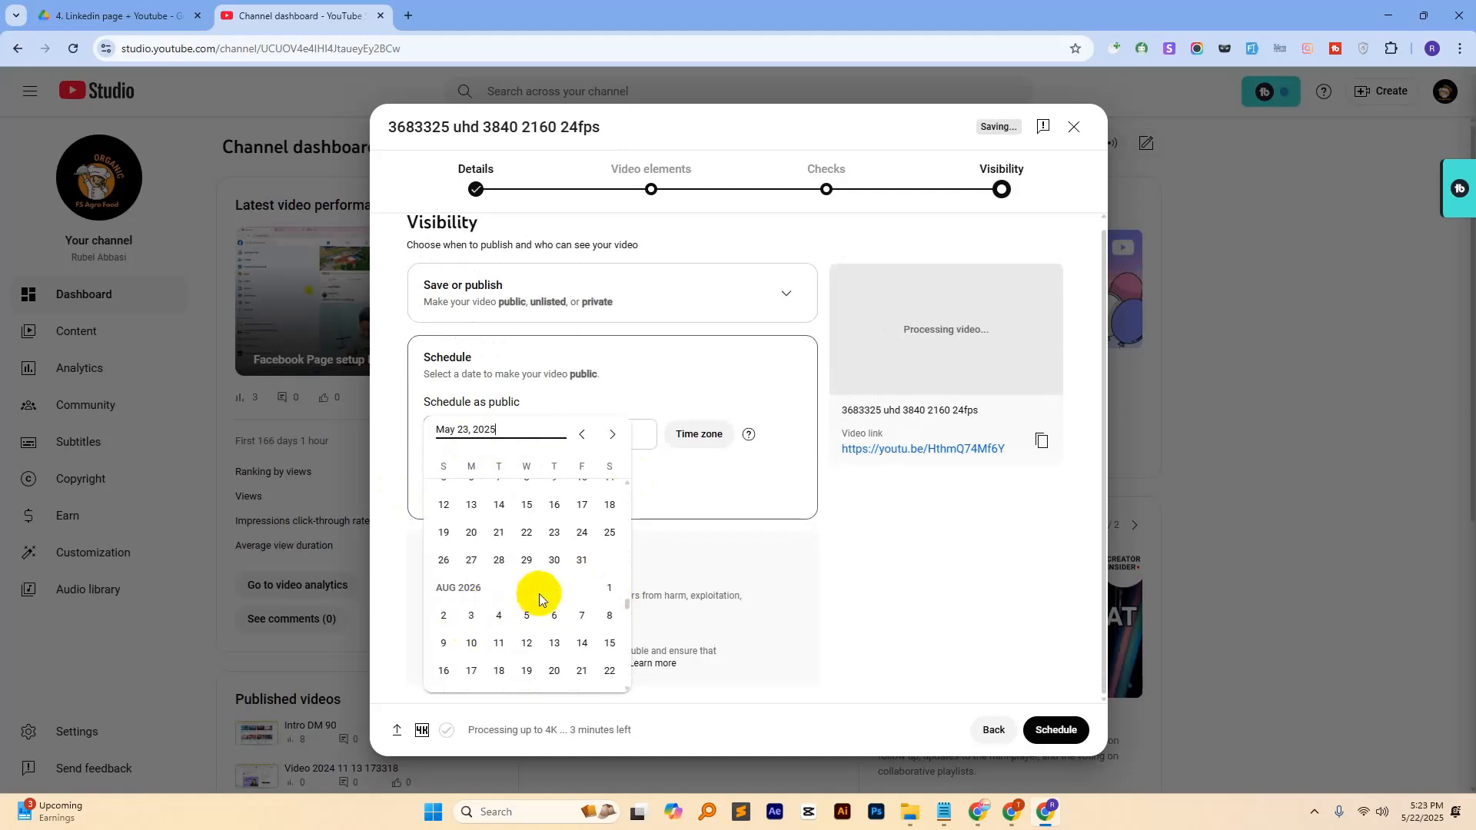
scroll(540, 594, "up", 20)
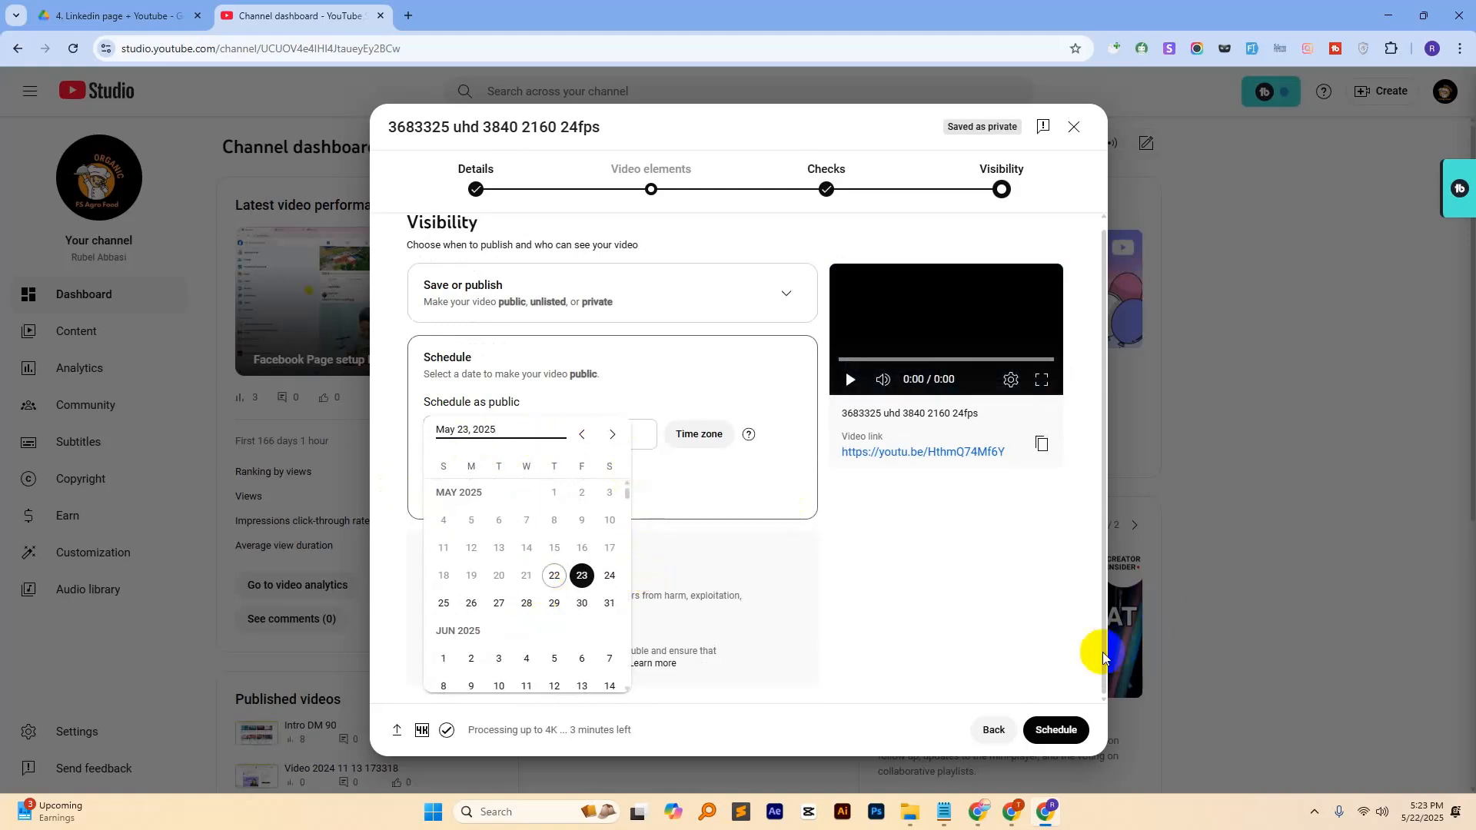
Step: Close the date calendar and exit the video upload dialog without scheduling the video
left_click(991, 732)
left_click(991, 732)
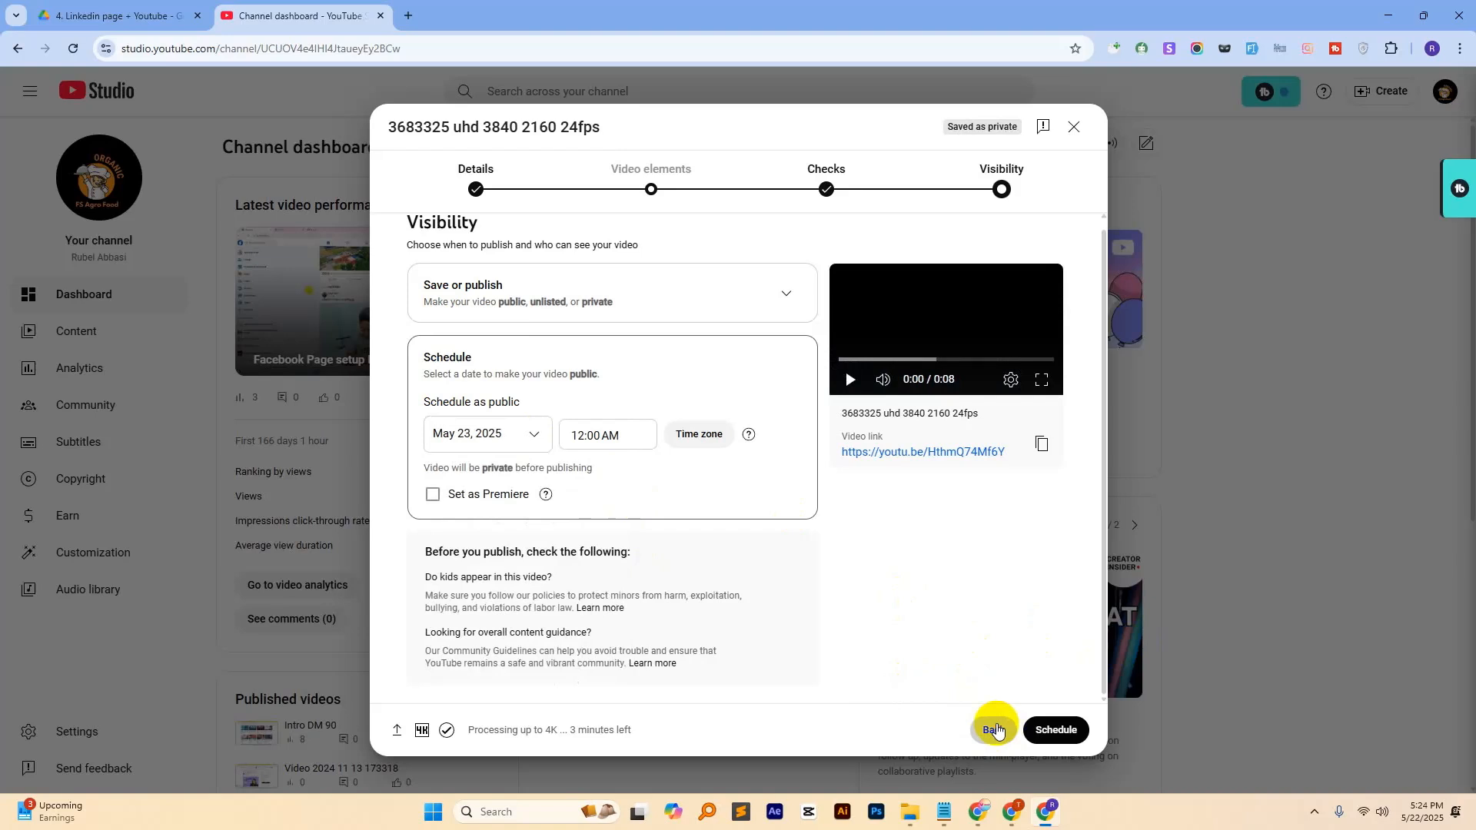
left_click(1068, 127)
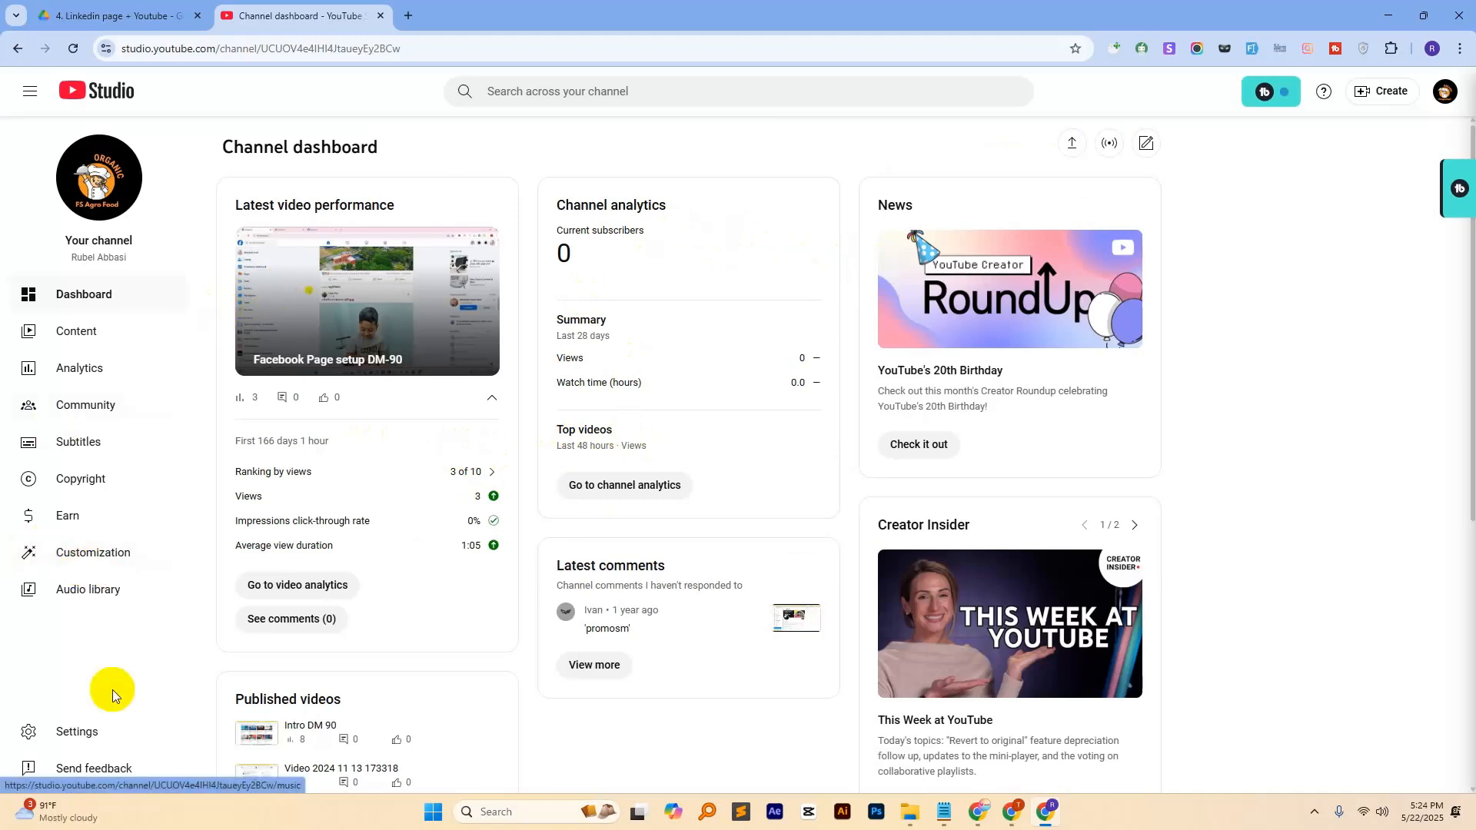
Step: Open the YouTube channel's permission settings and start inviting a new user
left_click(69, 737)
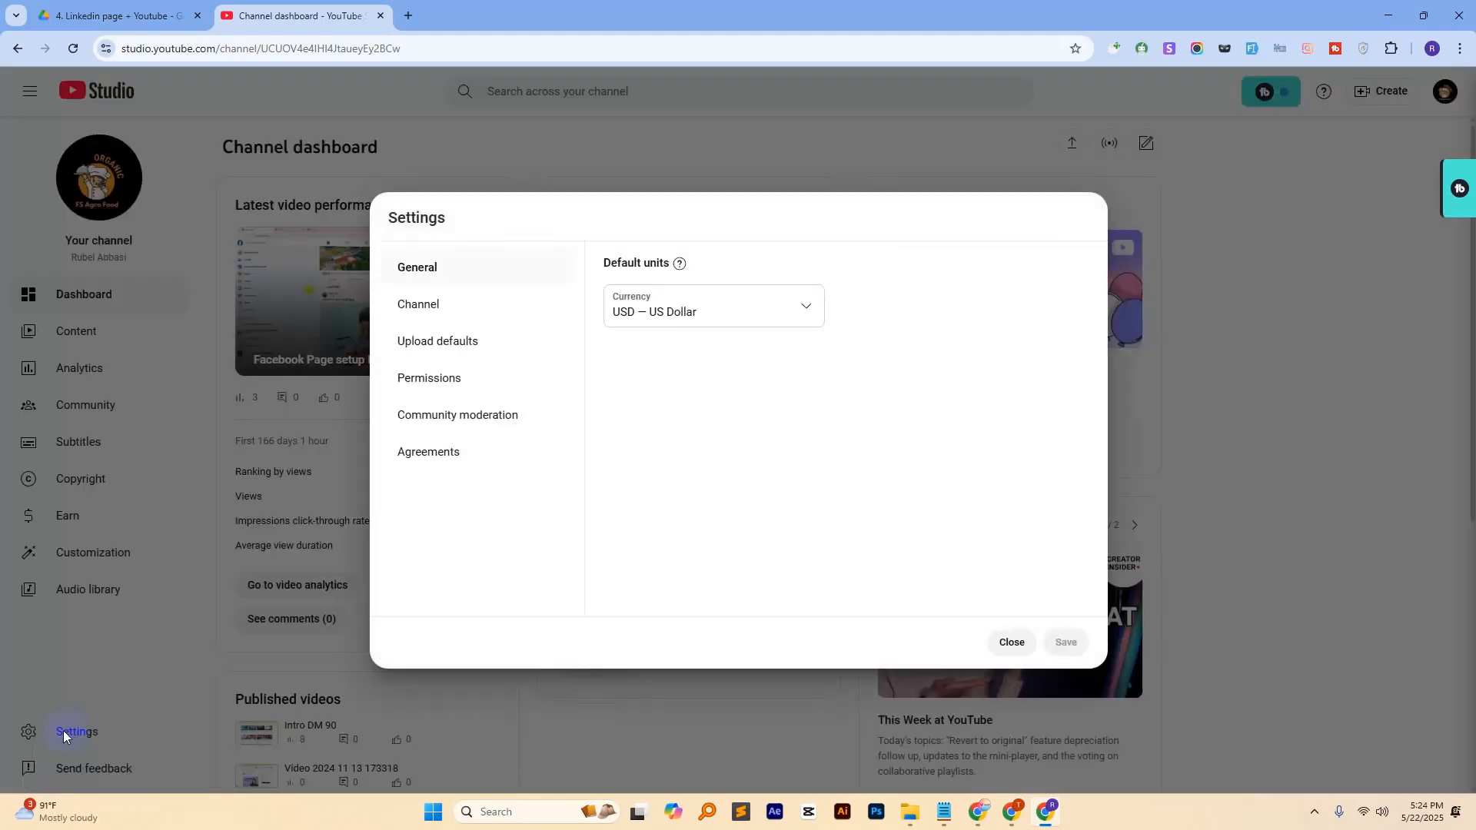
left_click(419, 379)
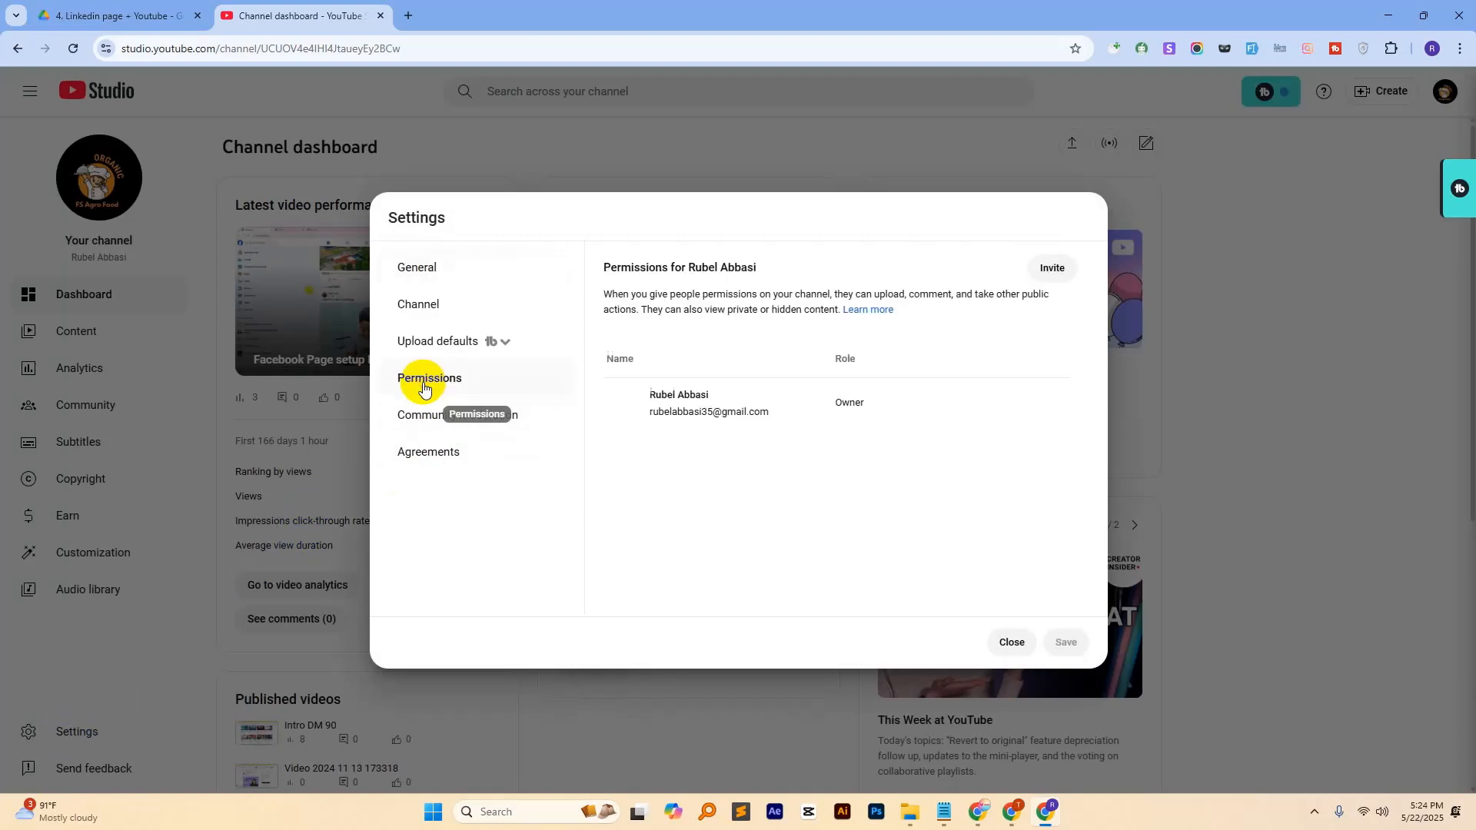
left_click(1046, 266)
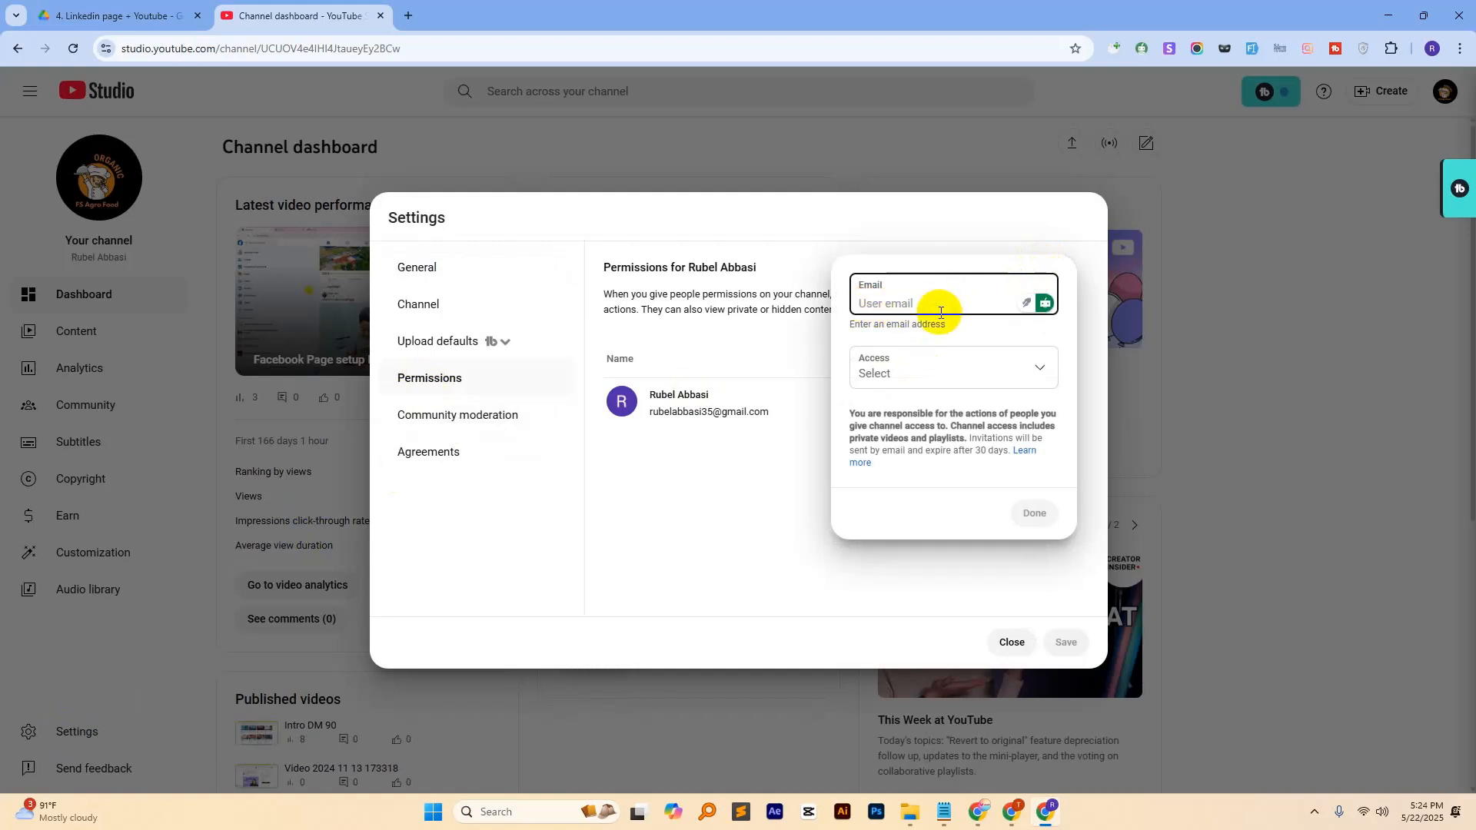
Step: Review the Manager and Editor access roles and choose Editor for the invitation
left_click(898, 373)
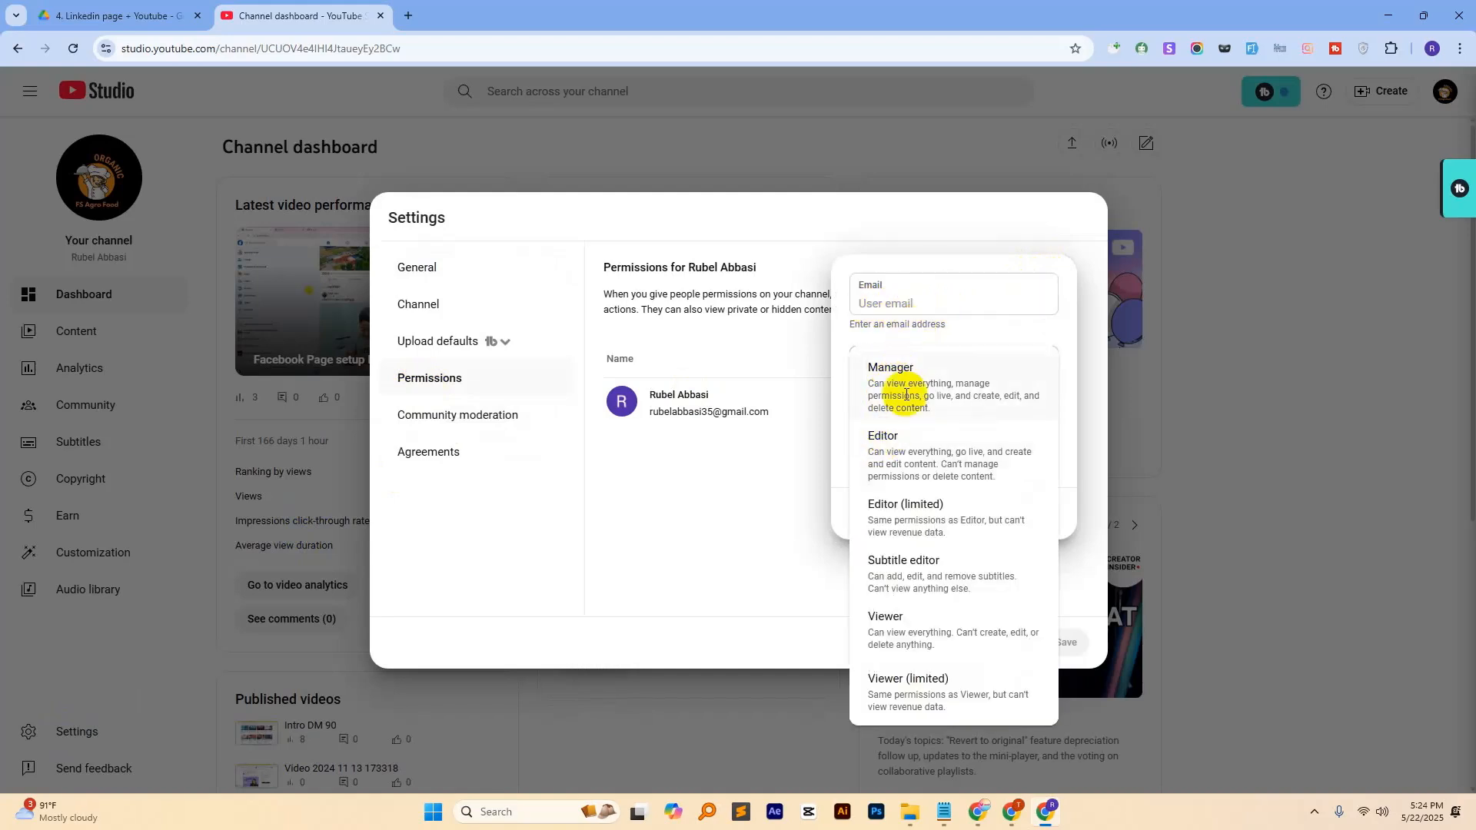
double_click(867, 369)
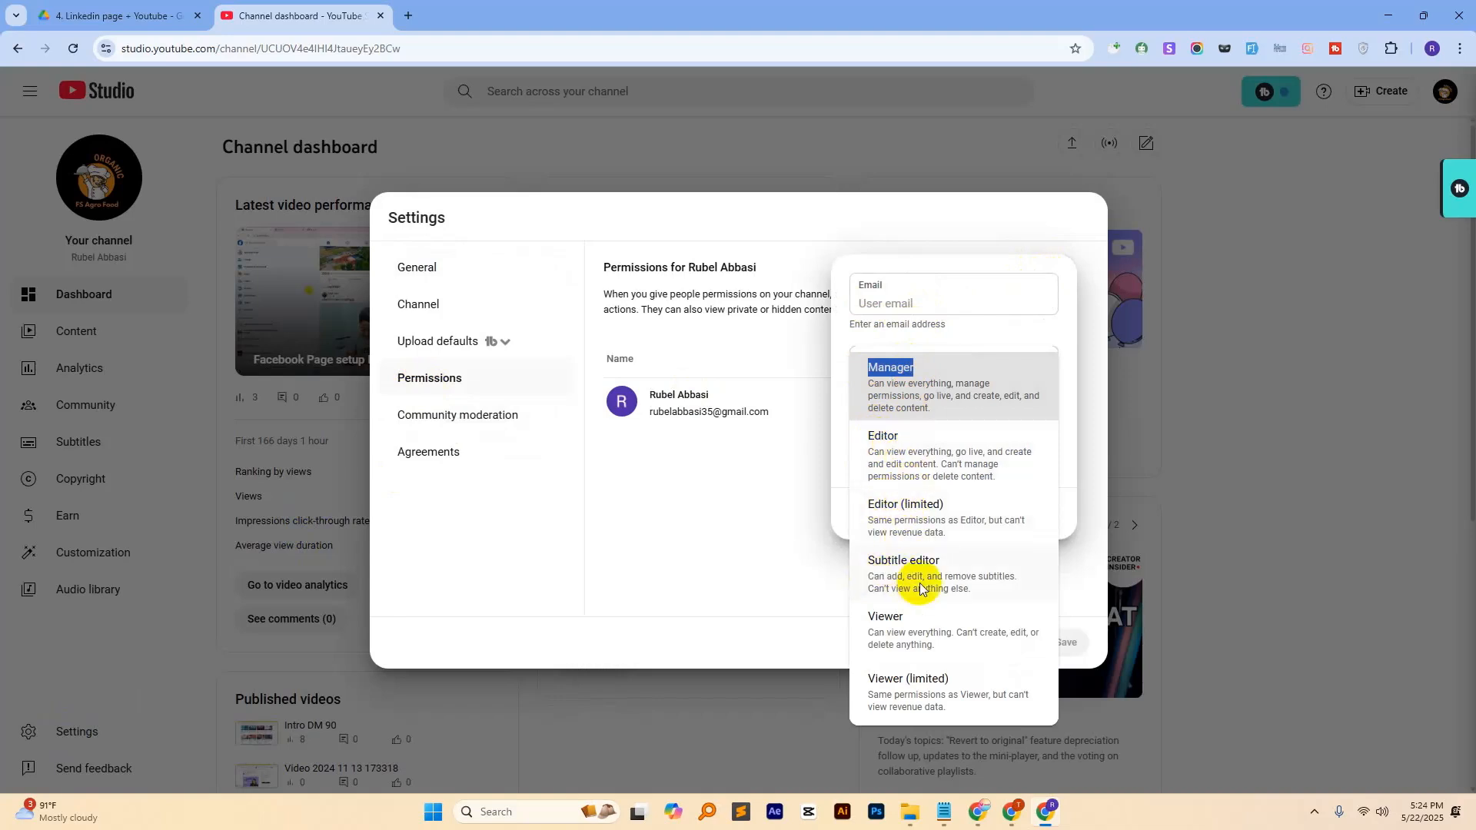
left_click_drag(869, 453, 998, 478)
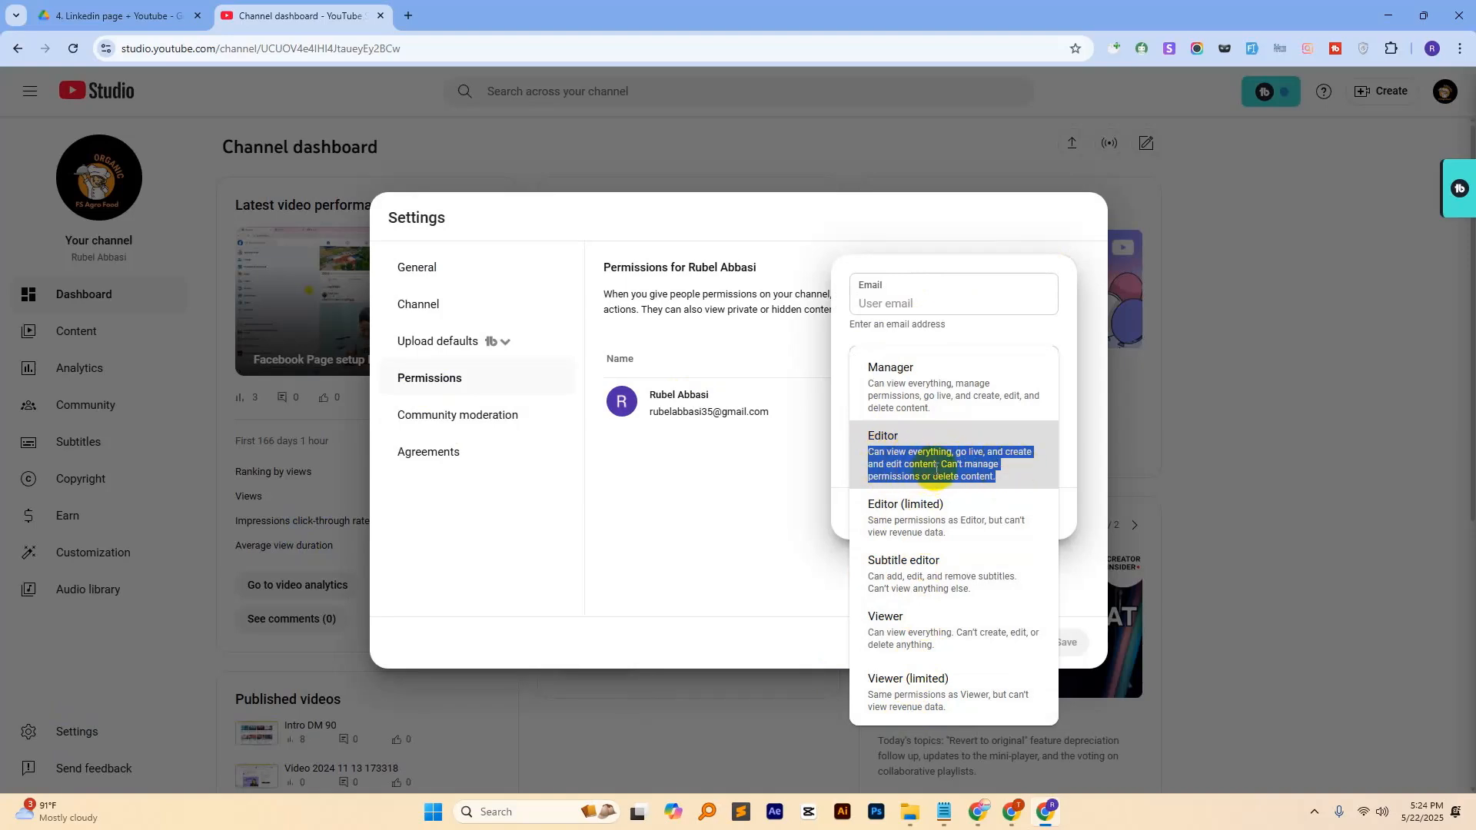
left_click(909, 455)
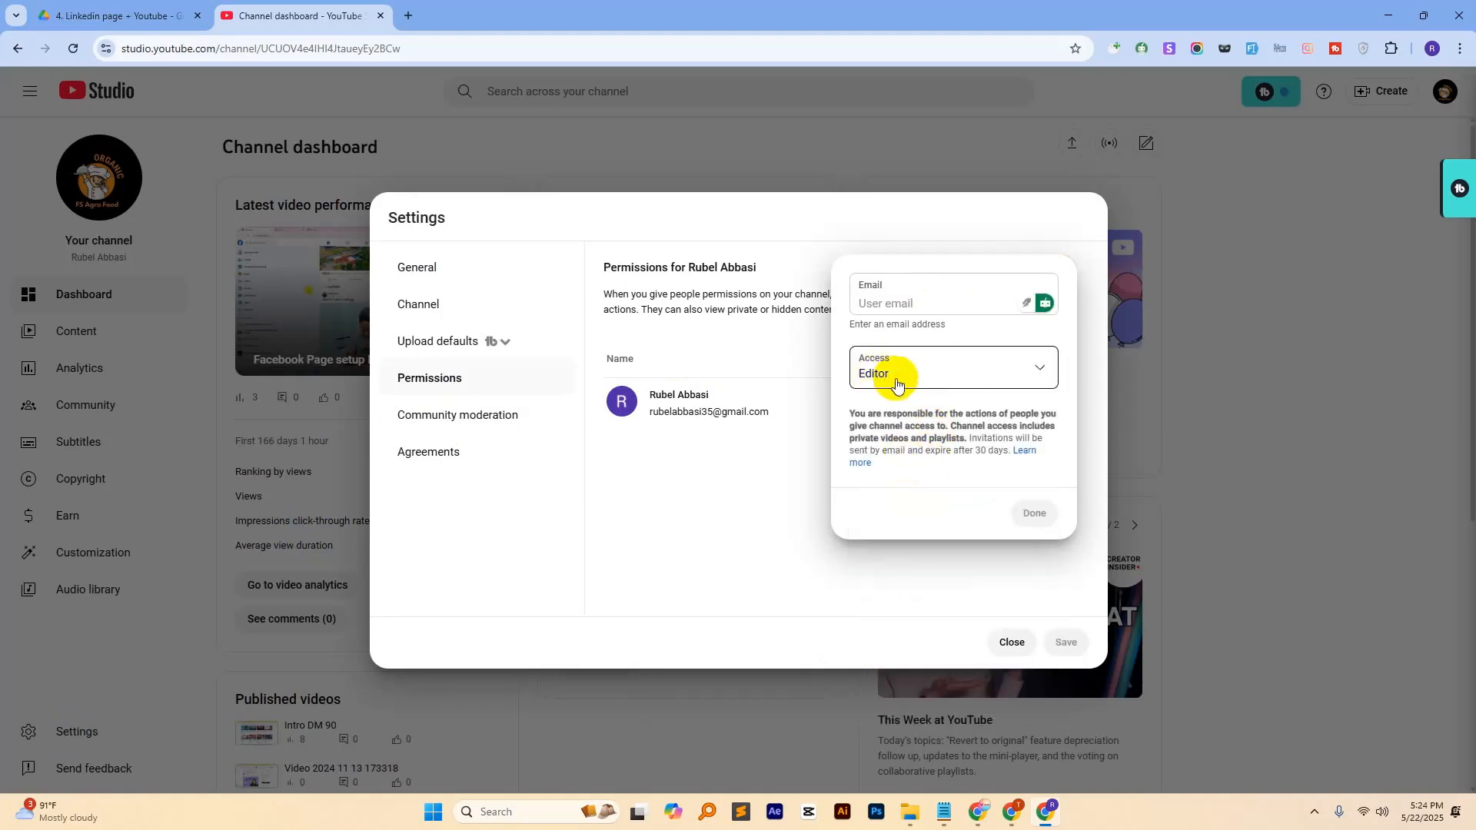
left_click(885, 307)
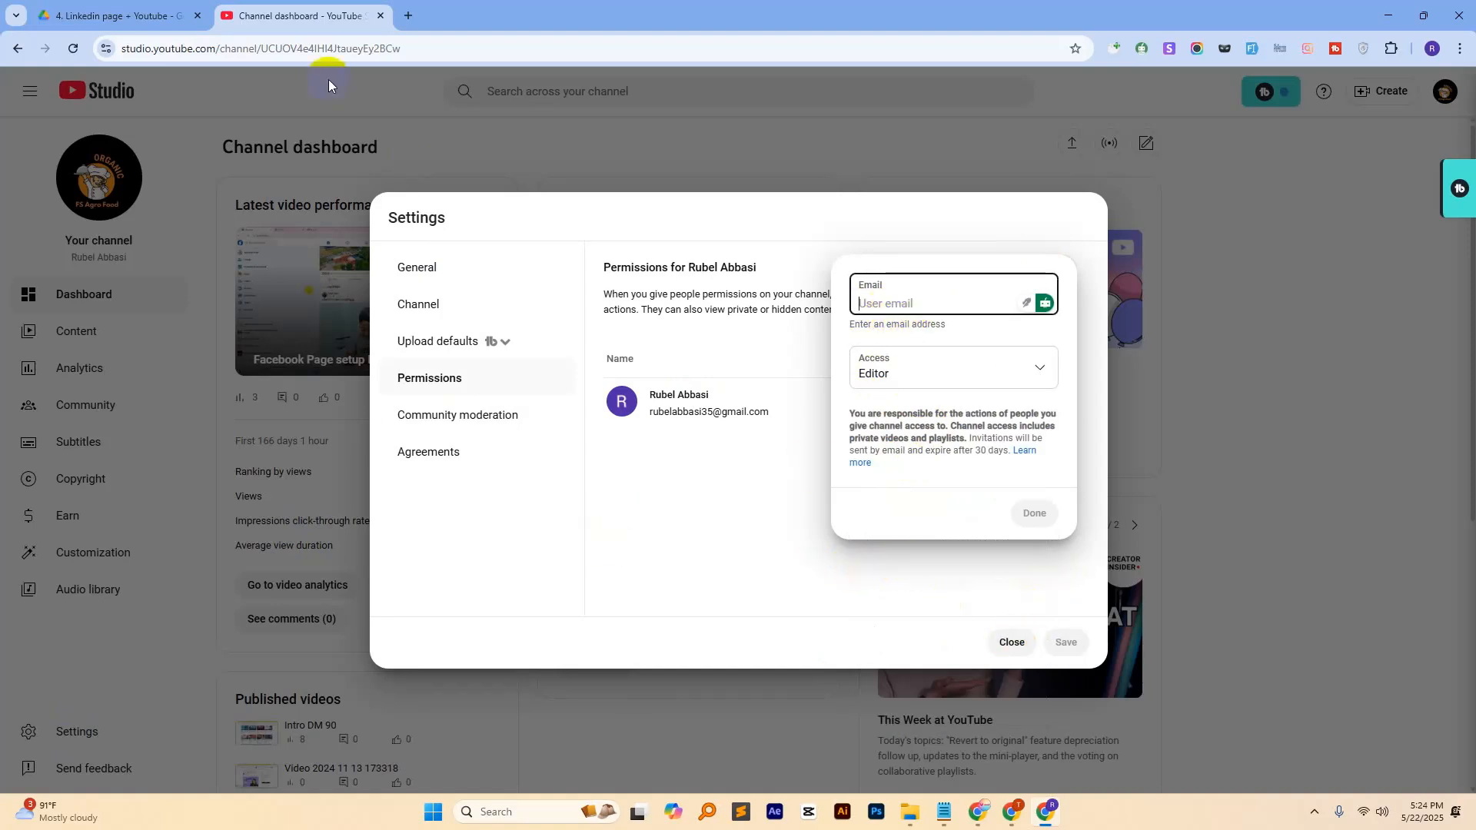
Step: Switch to the other Chrome window and open twitter.com in a new tab
left_click(979, 816)
left_click(1319, 15)
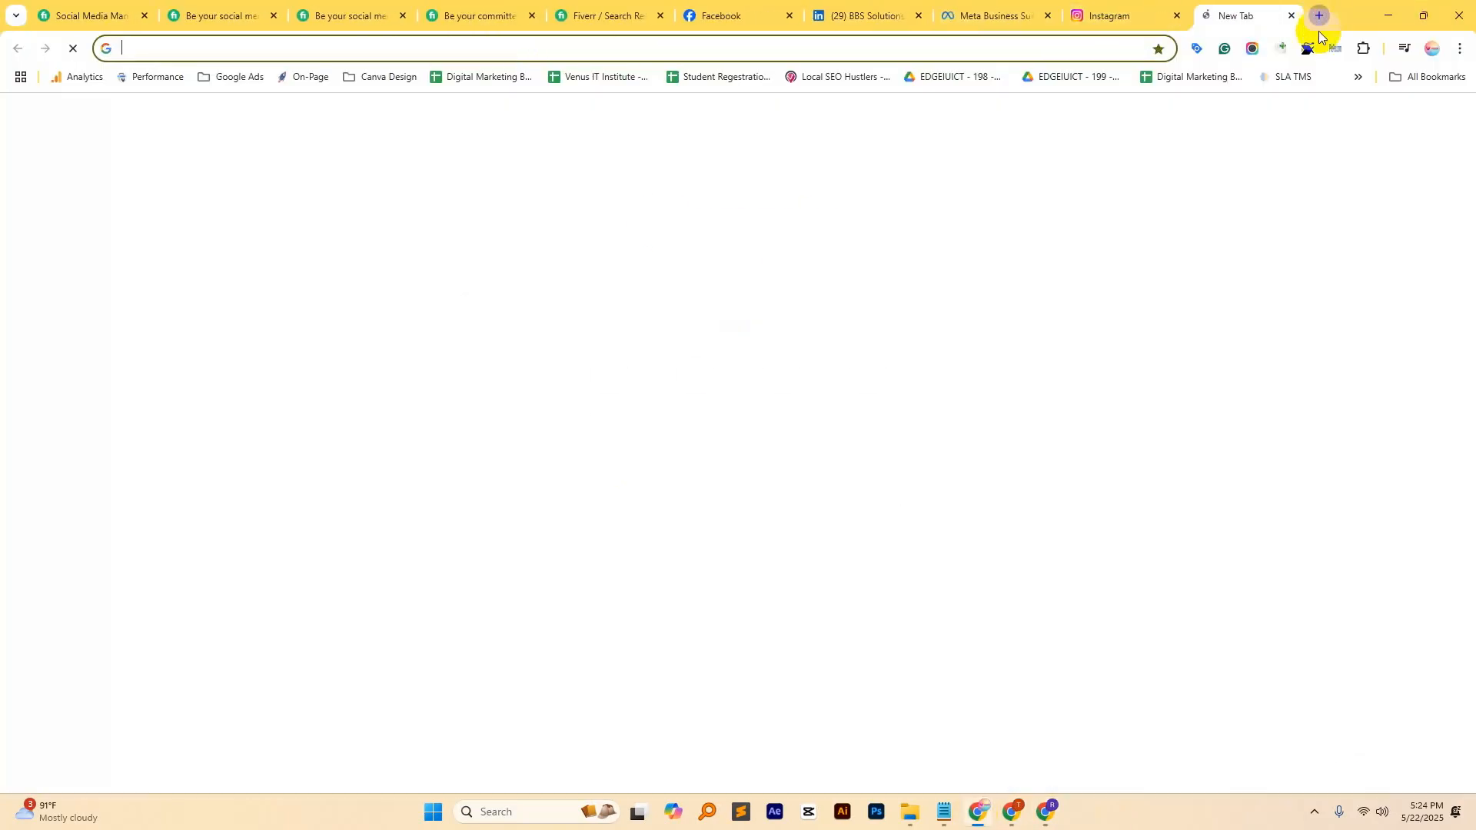
type("tw")
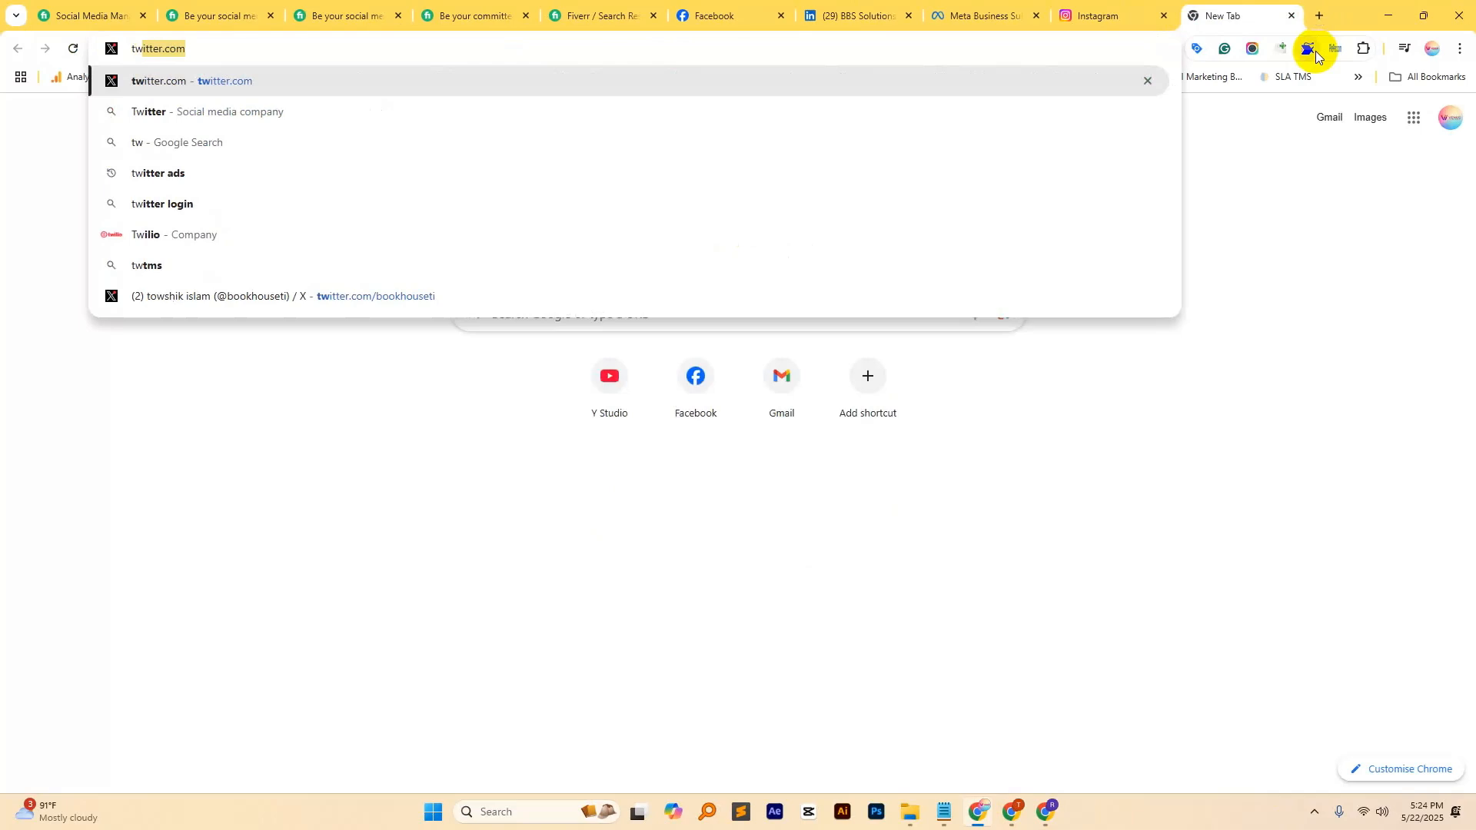
key("Return")
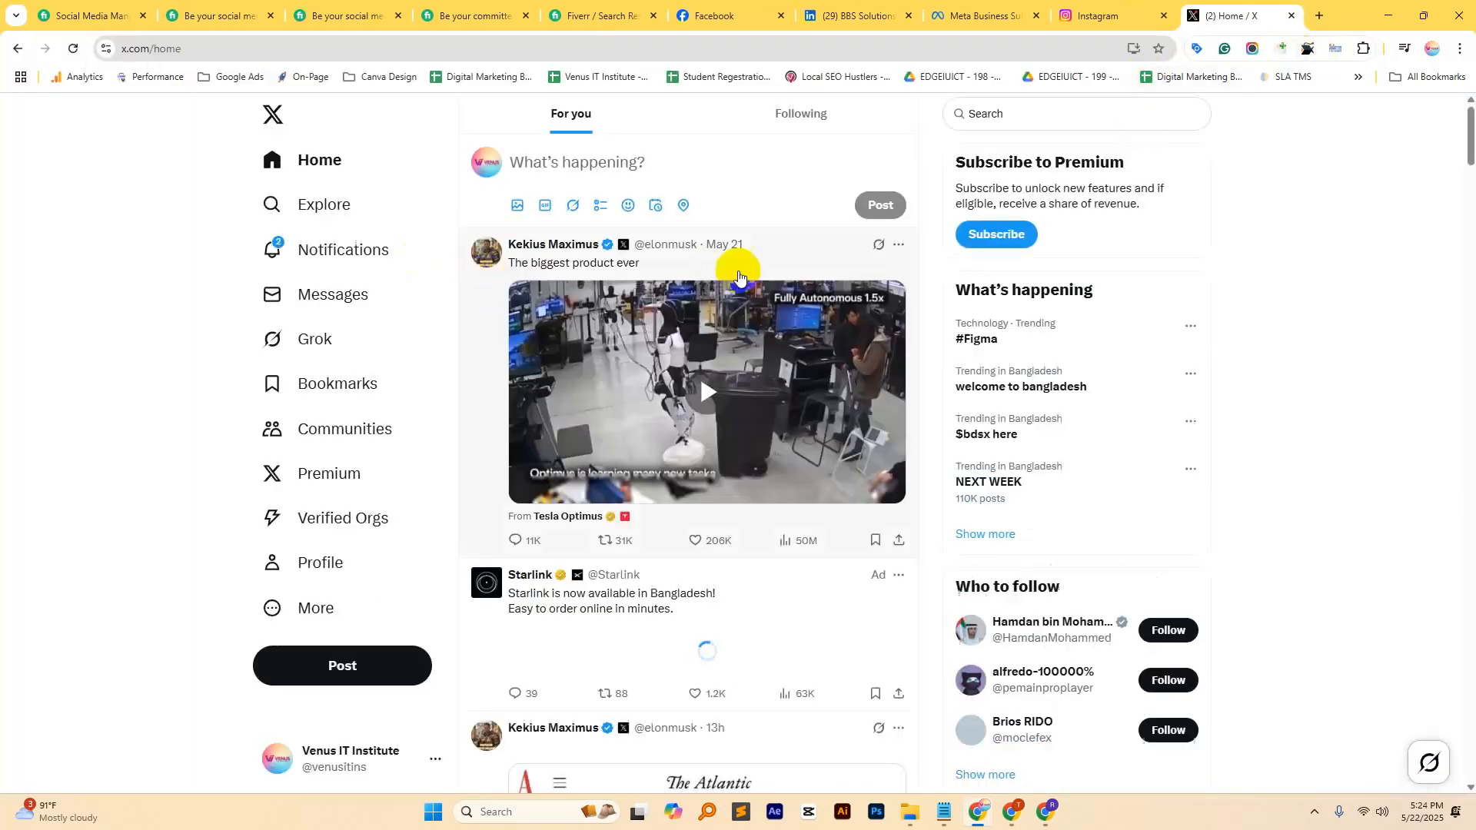
Step: Paste the ADEPT Agency gig description from the clipboard history into a new post on X
left_click(606, 164)
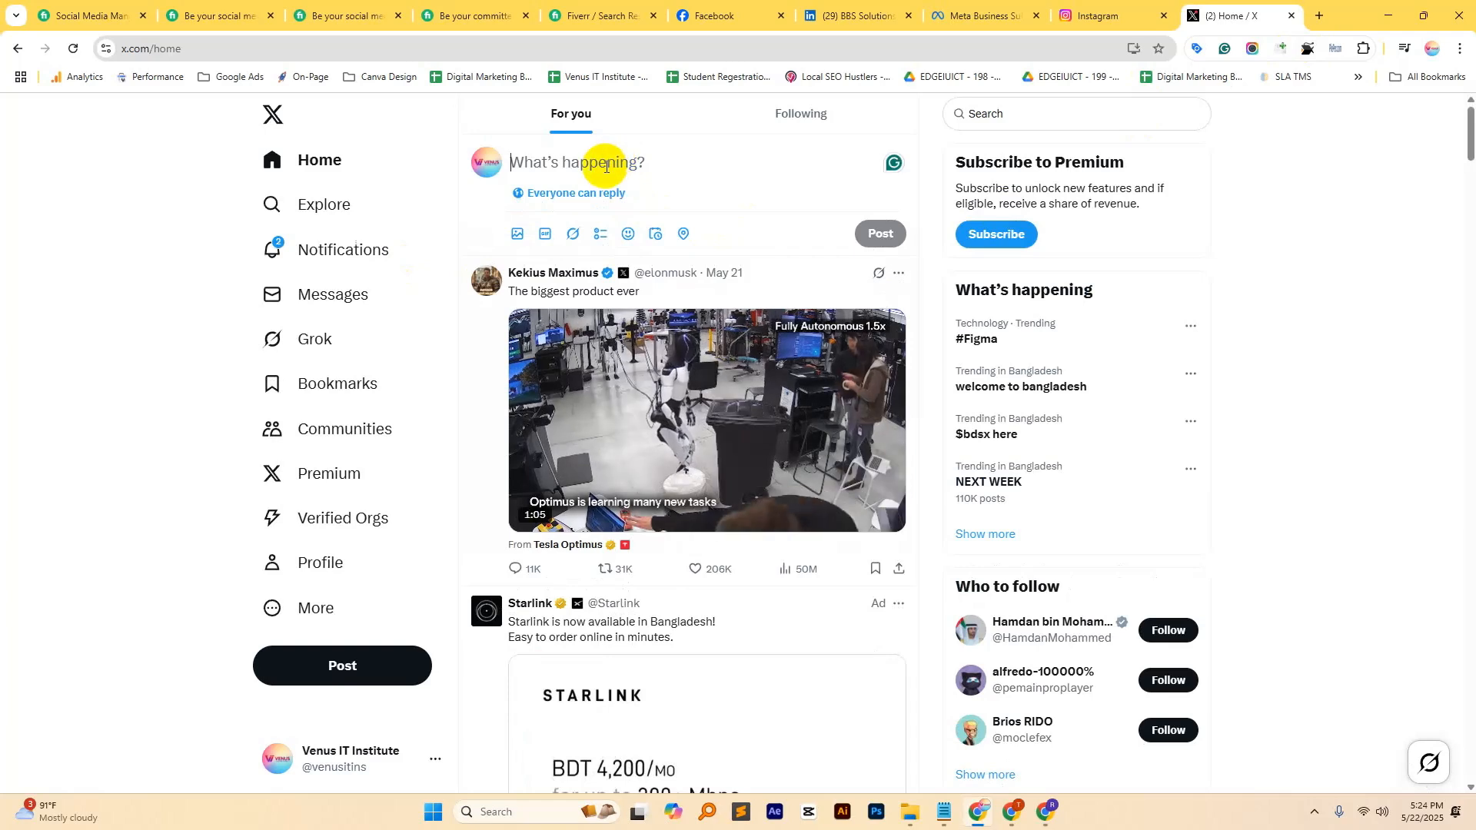
key("super+v")
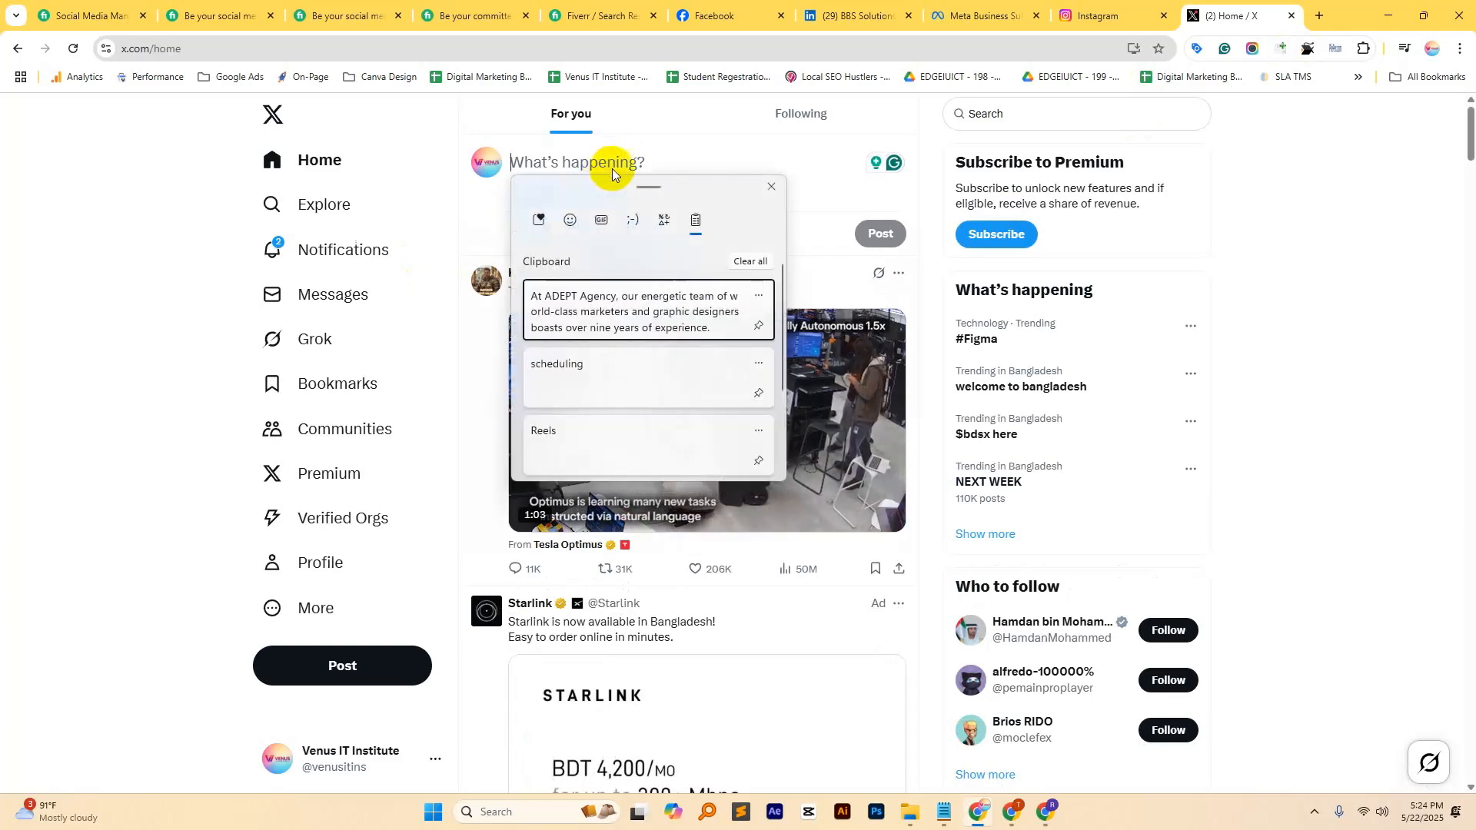
left_click(682, 284)
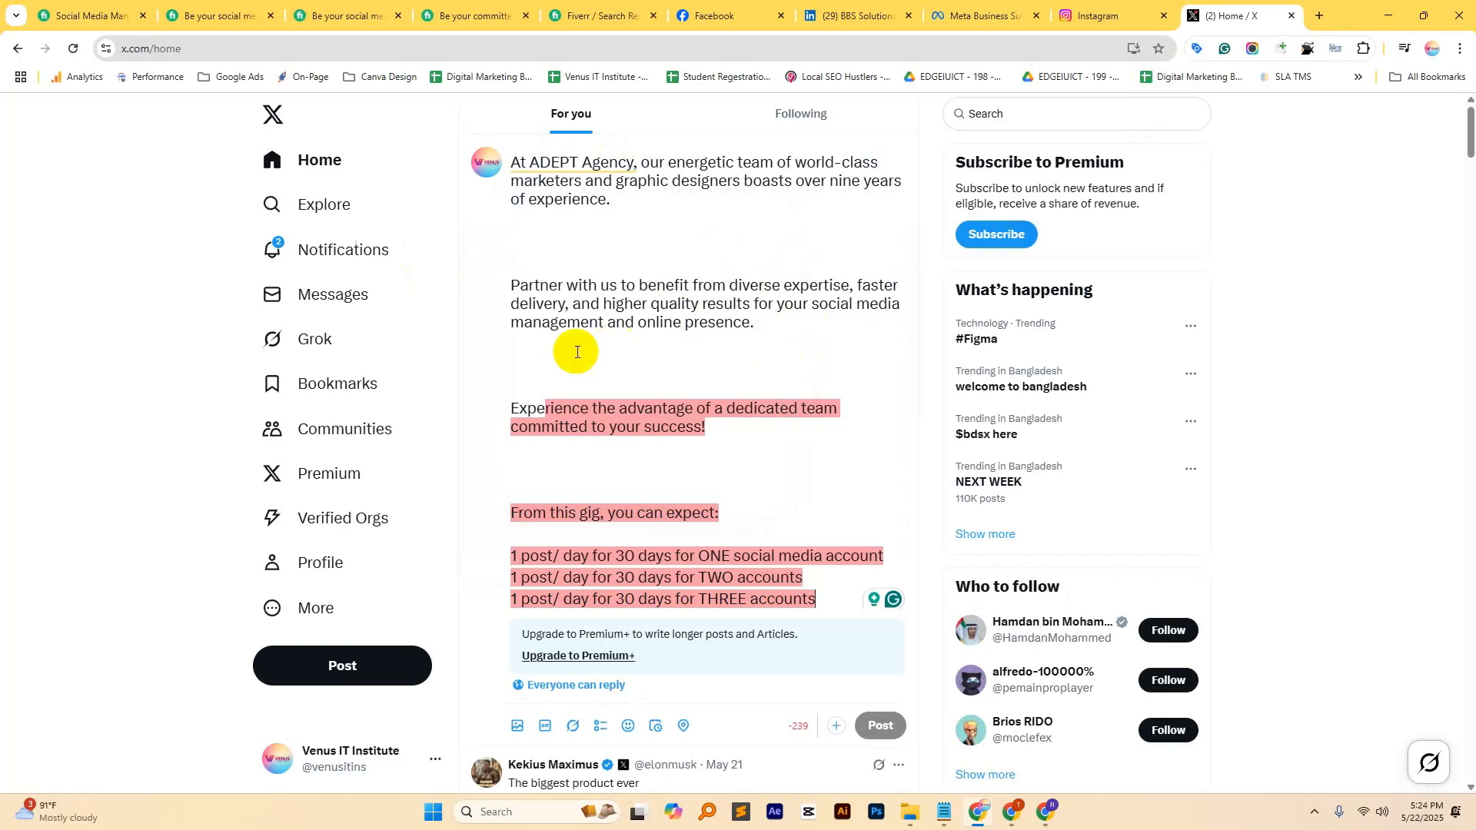
Step: Trim the post to its first two paragraphs, ending at "online presence.", with a single blank line between them
left_click_drag(546, 410, 511, 158)
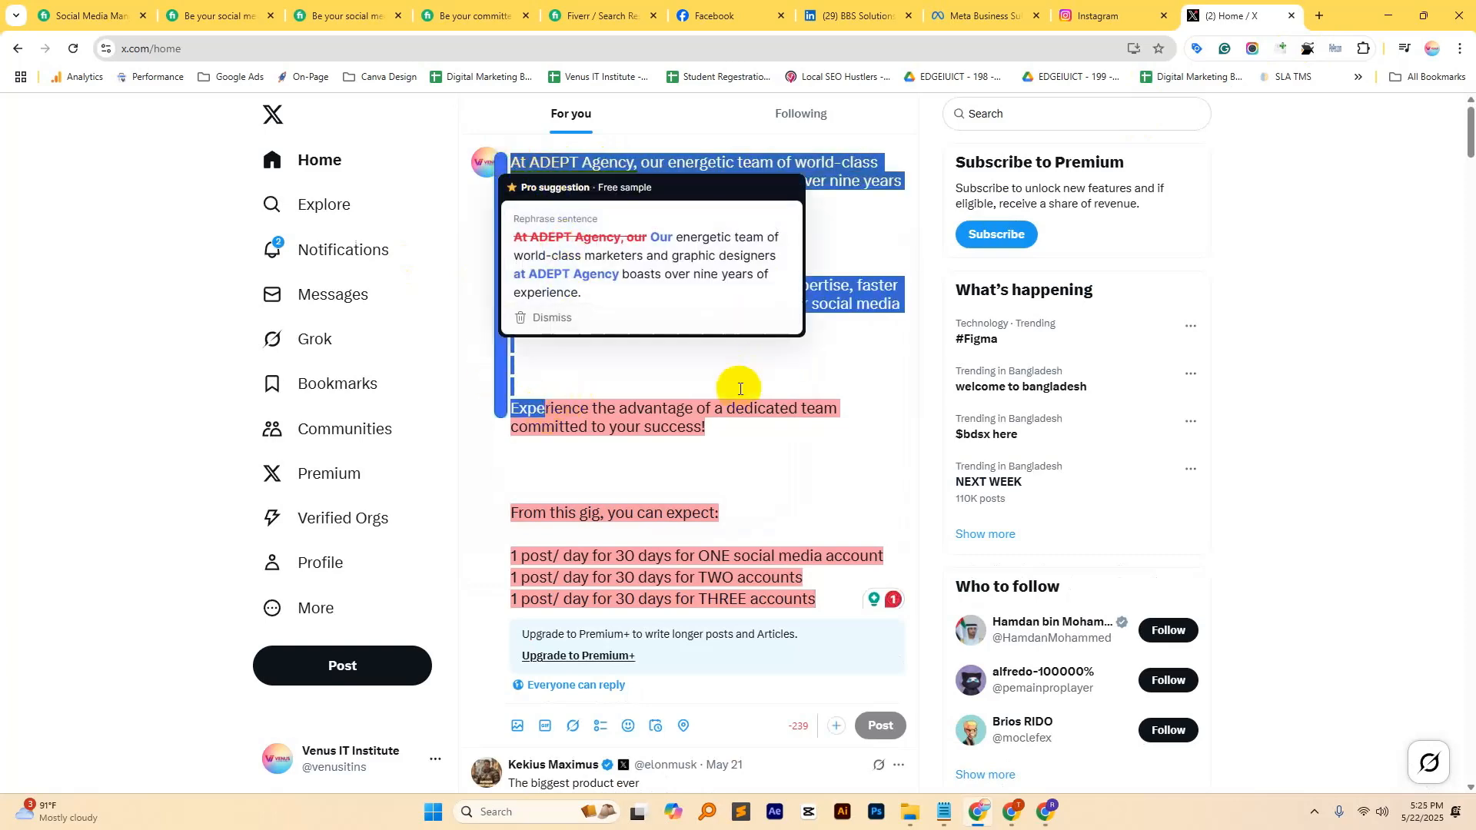
scroll(585, 462, "down", 3)
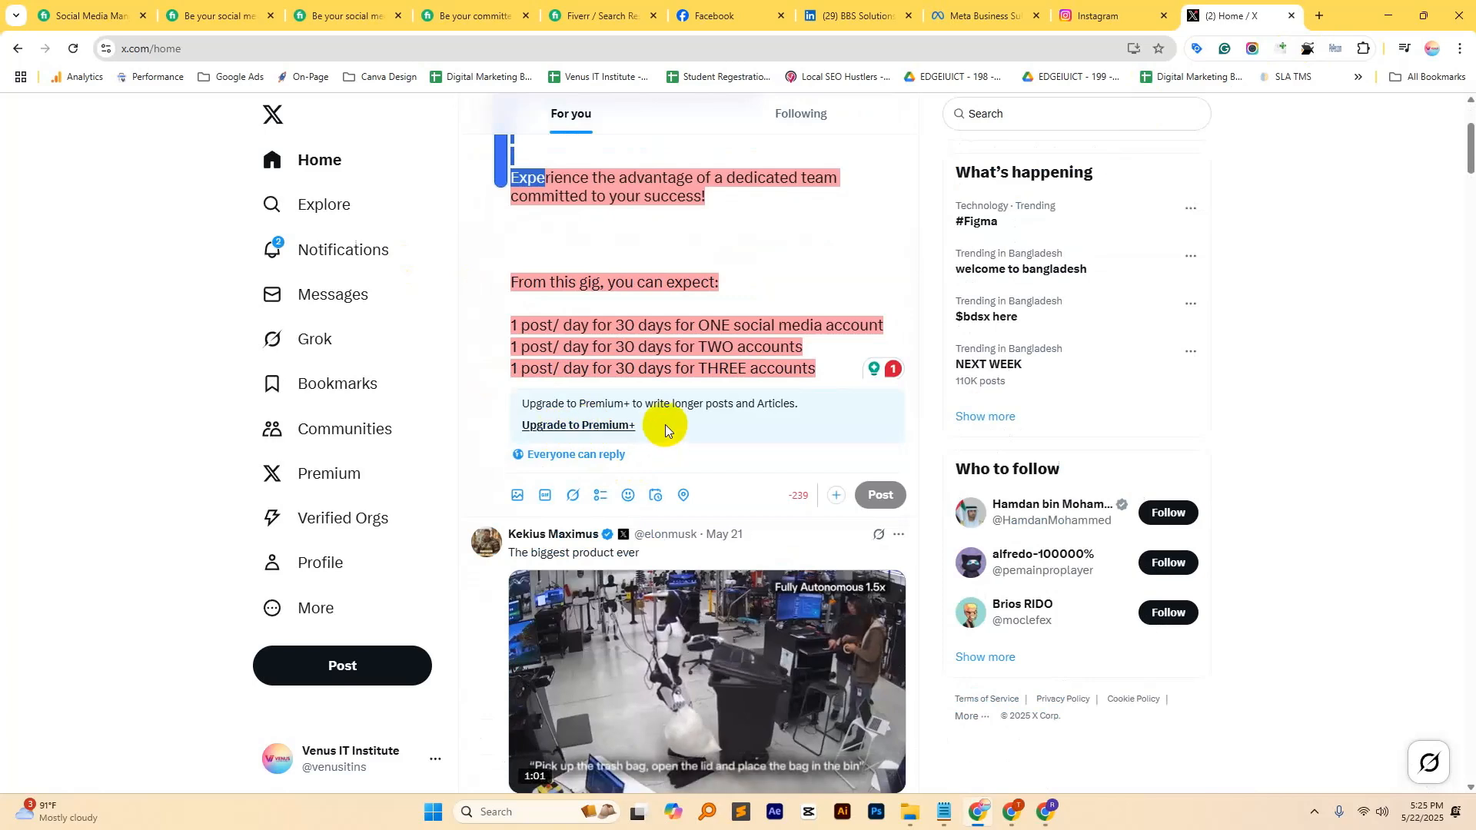
scroll(654, 307, "up", 2)
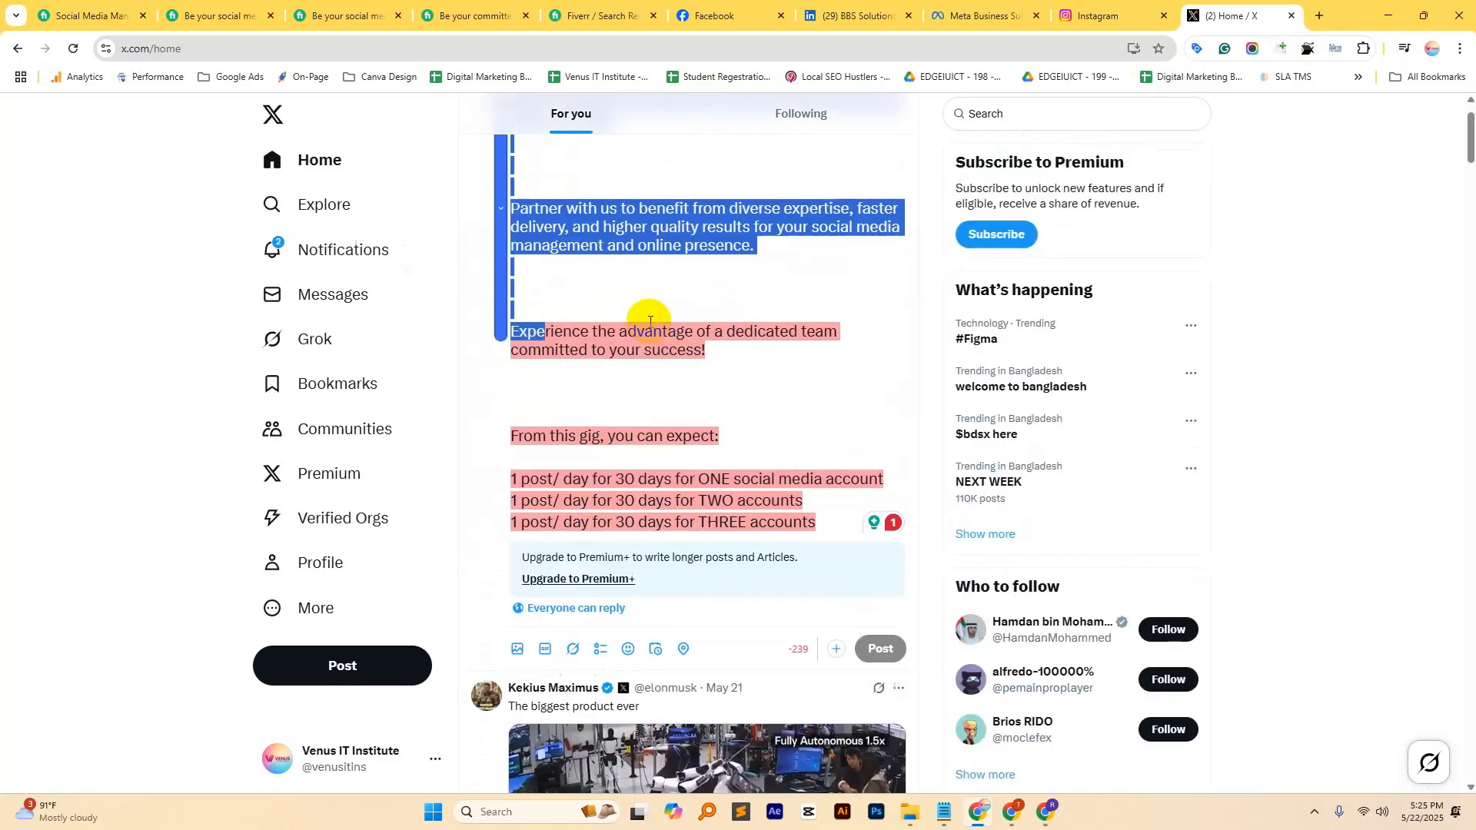
left_click(586, 304)
scroll(569, 284, "up", 1)
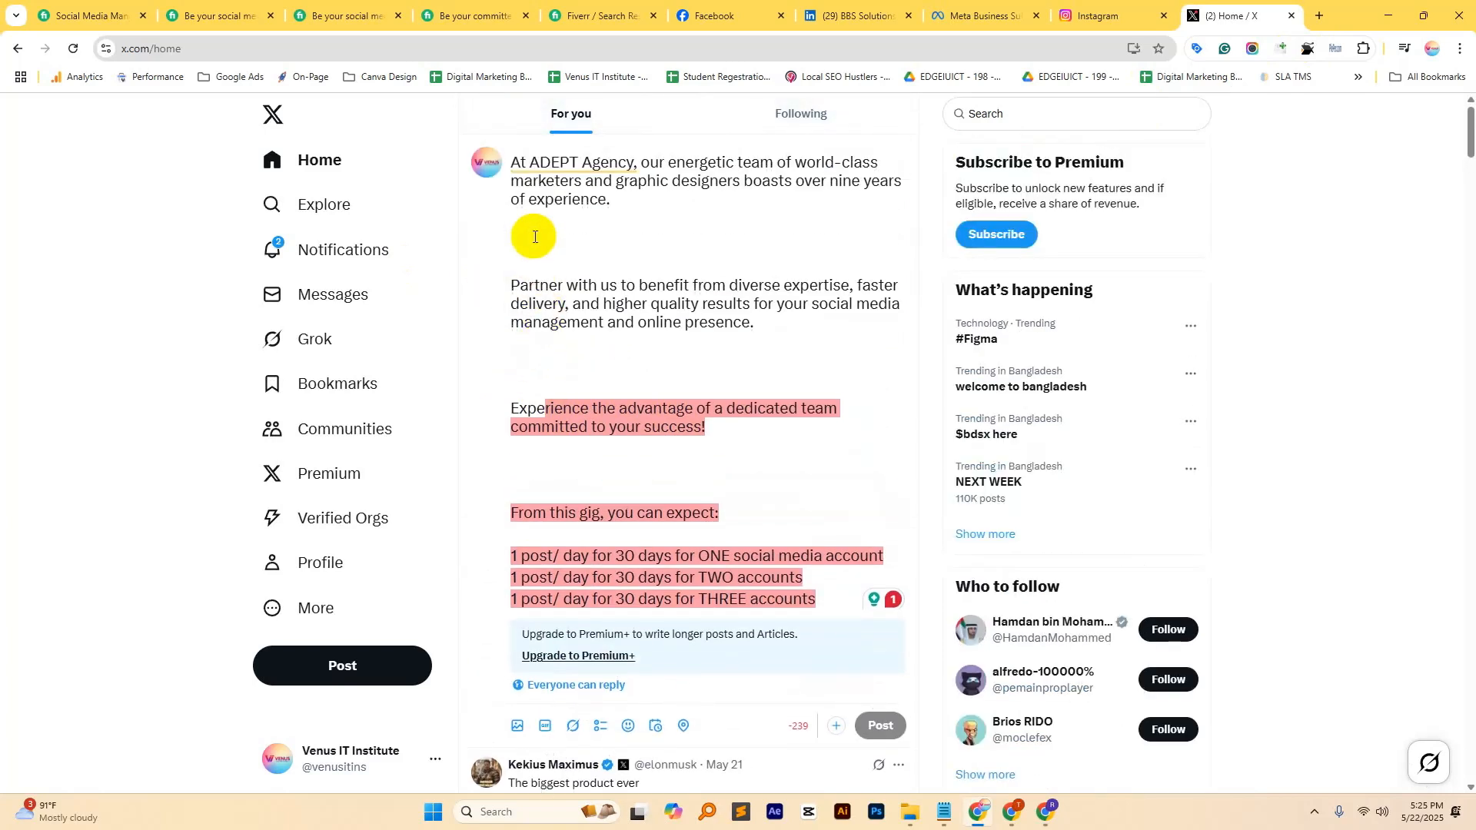
key("BackSpace")
key("BackSpace")
left_click(528, 315)
left_click_drag(510, 300, 834, 553)
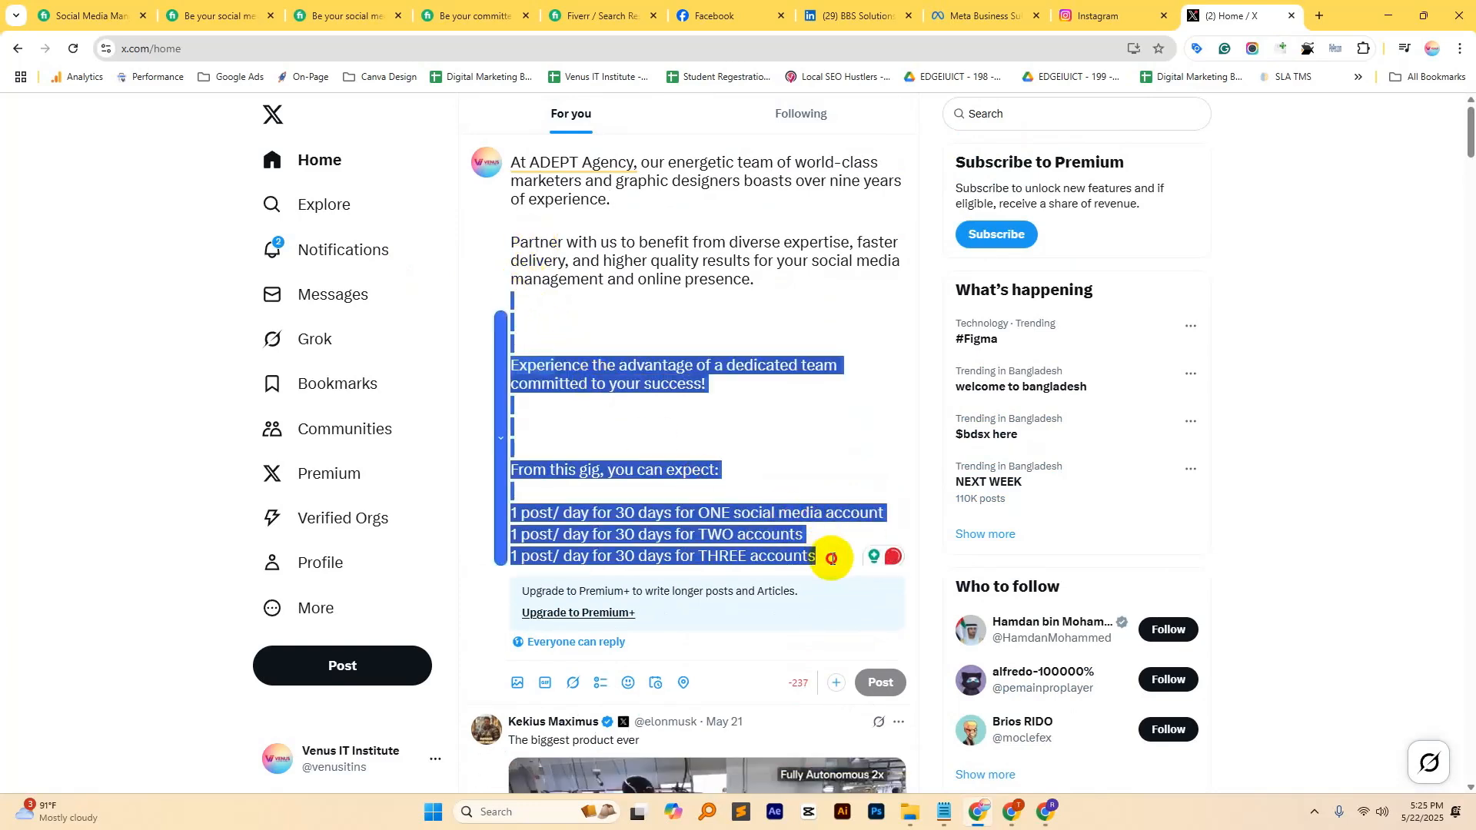
key("BackSpace")
key("BackSpace")
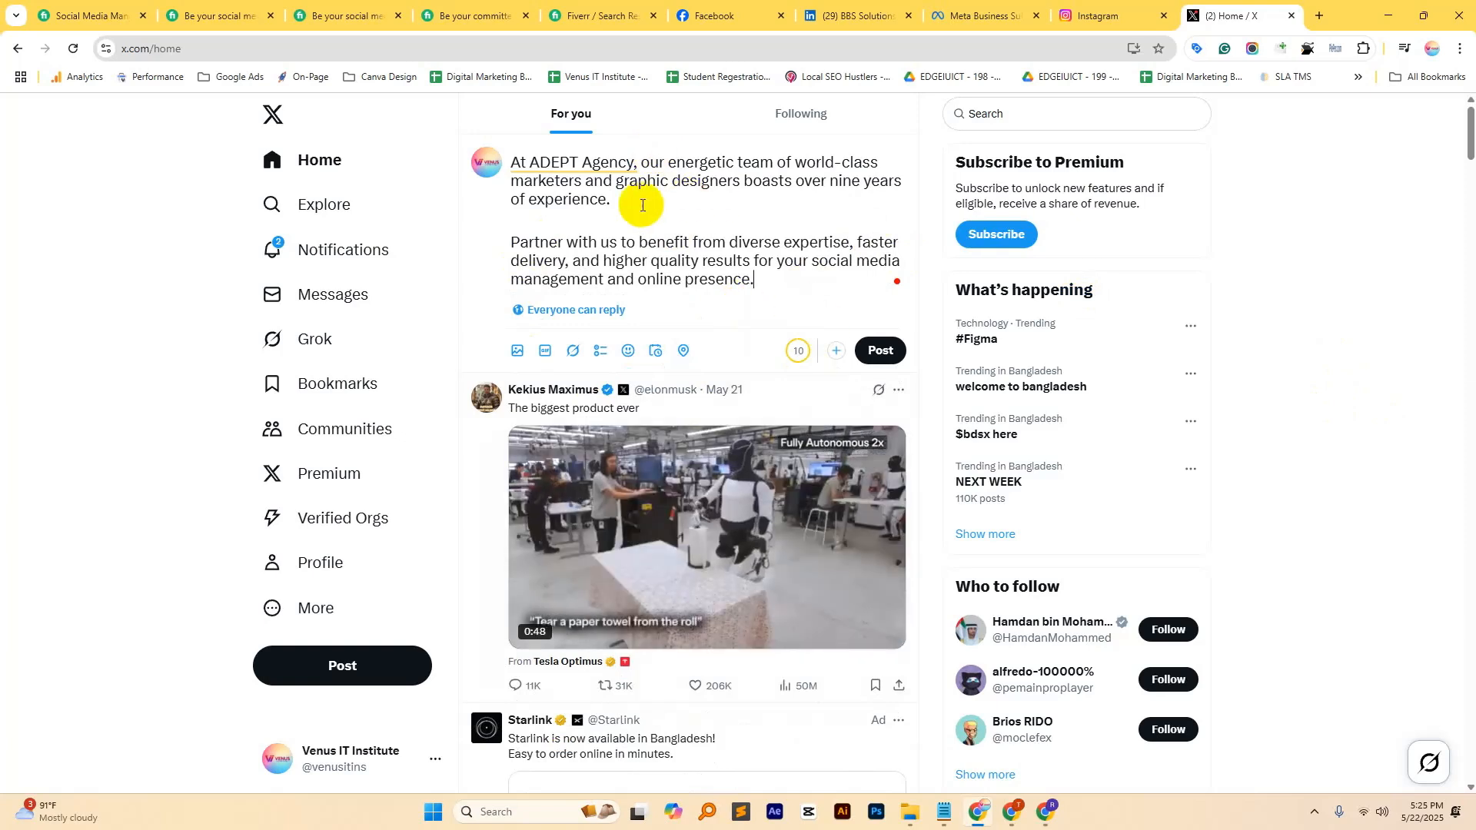
Step: Add a second post to the thread containing the "From this gig, you can expect:" list copied from the Fiverr gig
left_click_drag(608, 199, 510, 162)
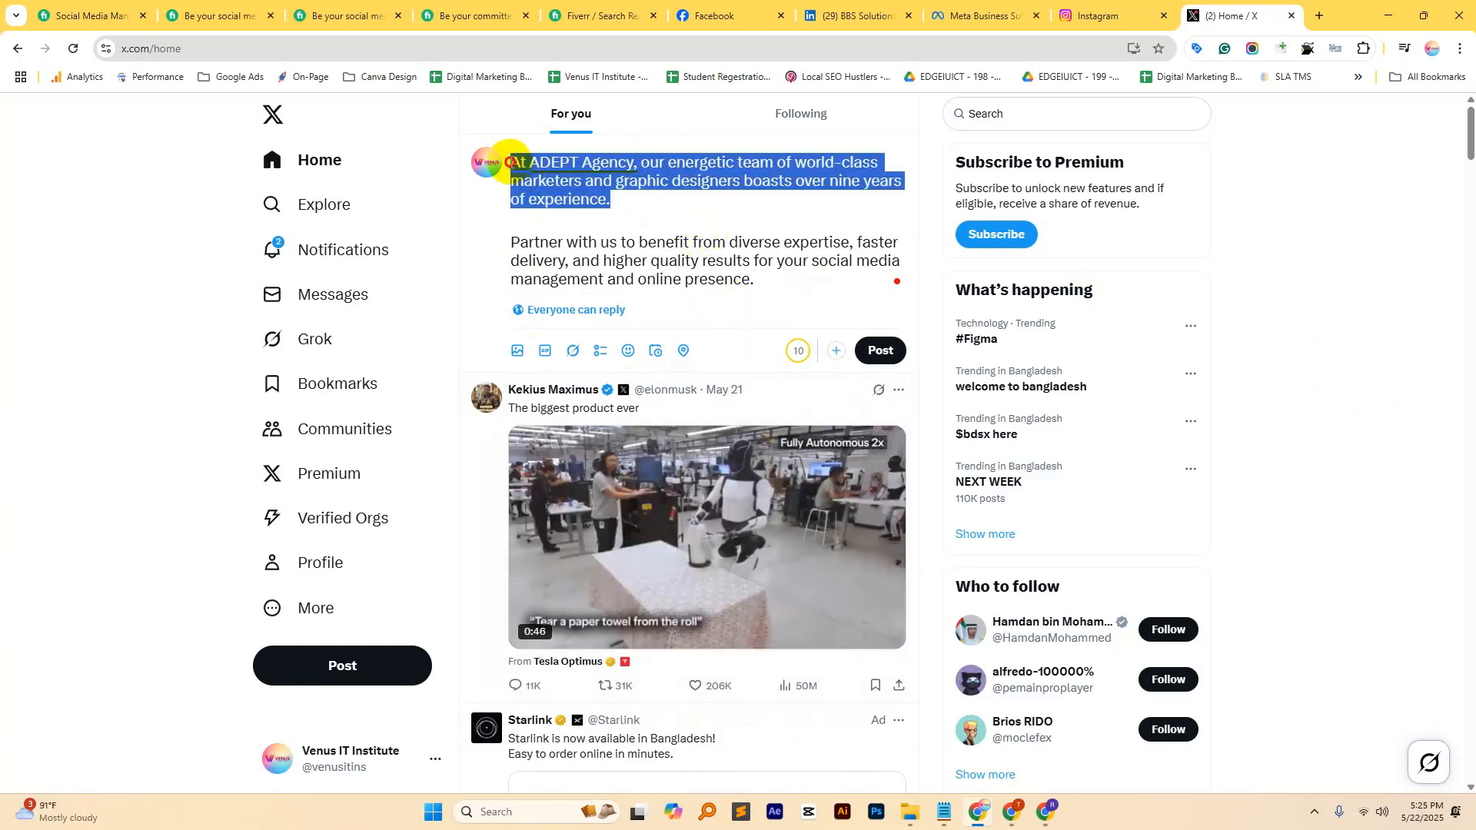
left_click(838, 354)
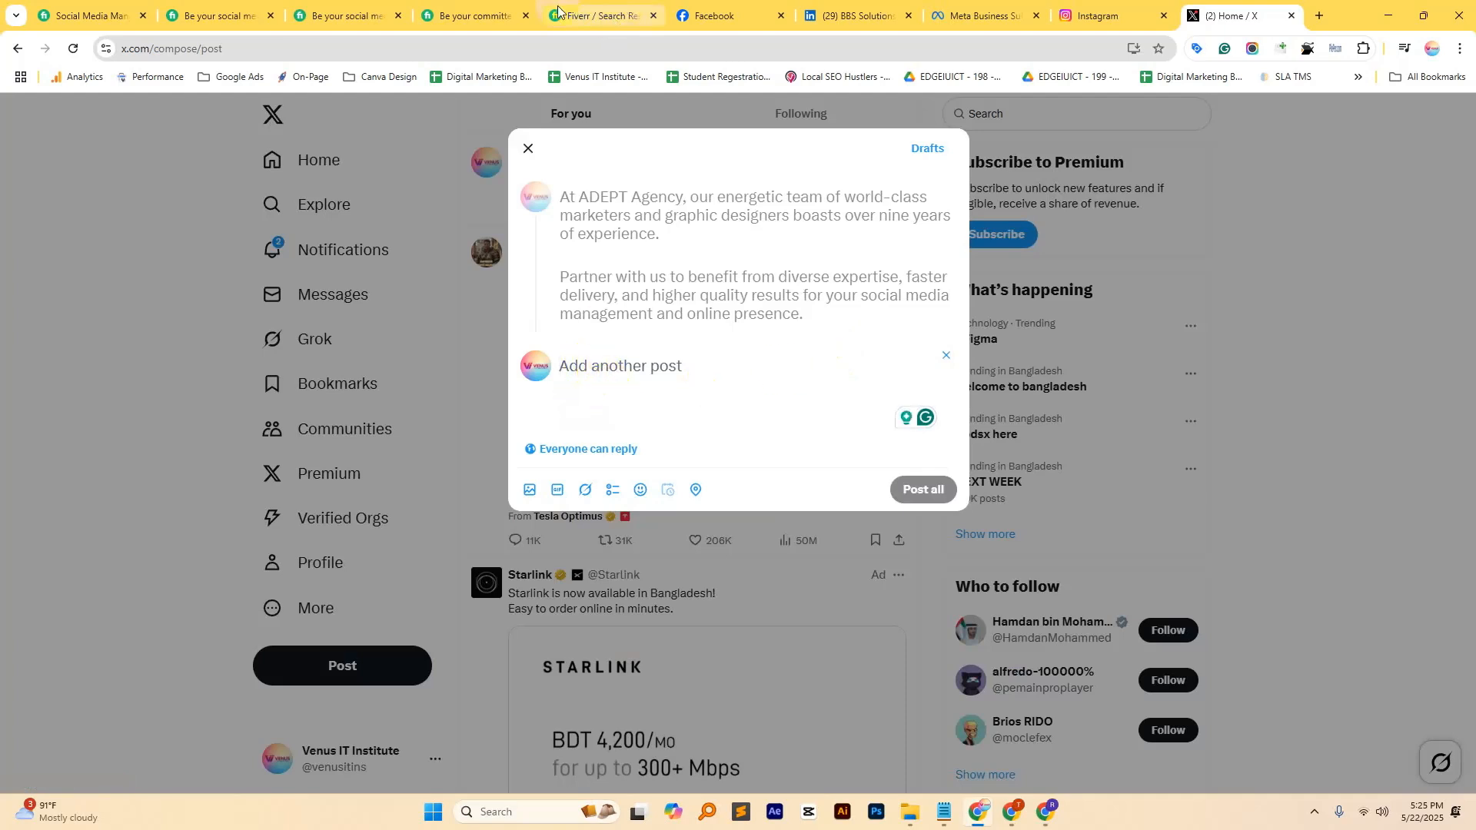
left_click(469, 15)
scroll(482, 453, "down", 1)
left_click_drag(258, 399, 542, 464)
key("ctrl+c")
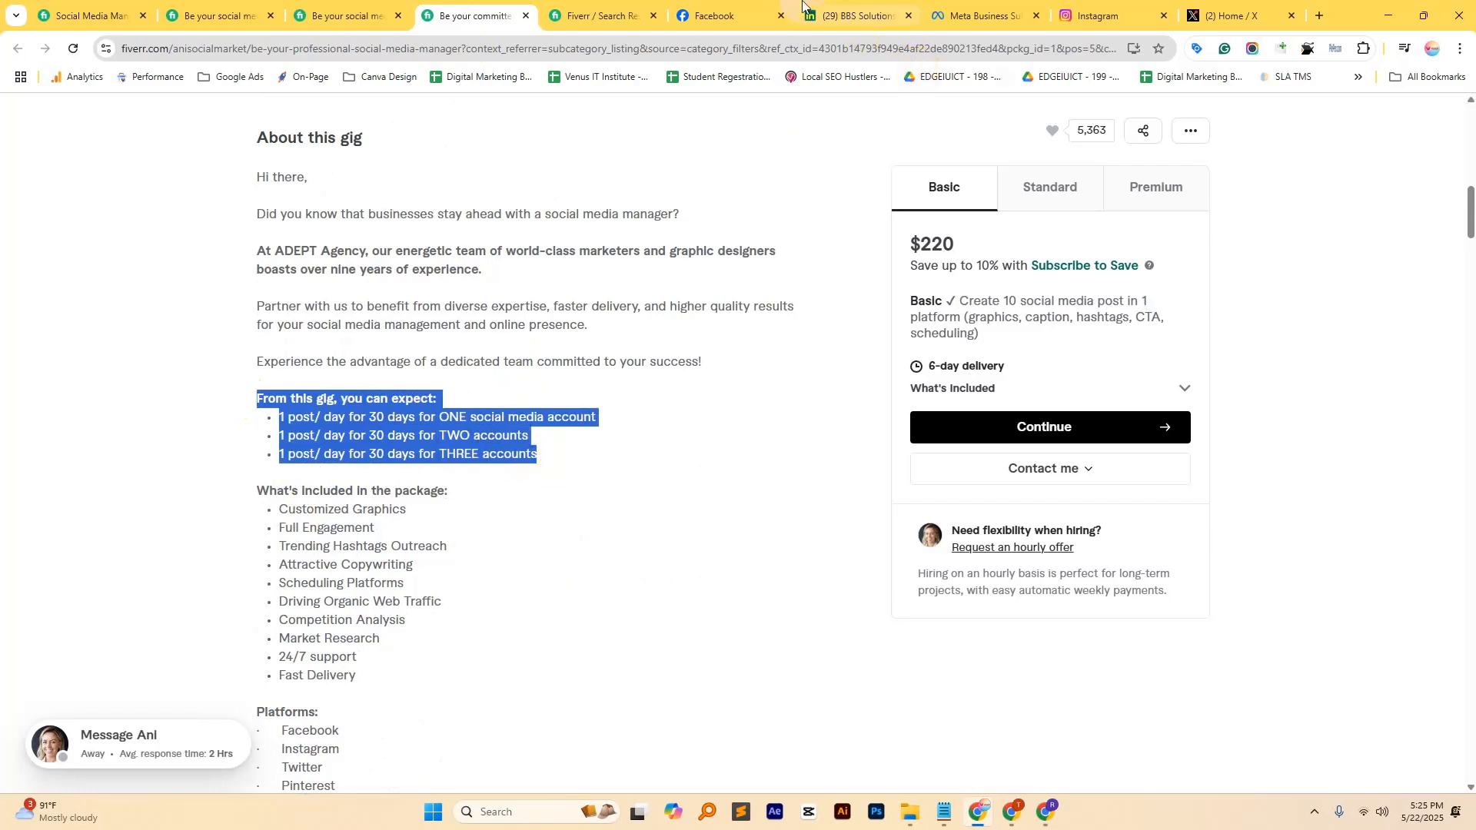
left_click(1230, 16)
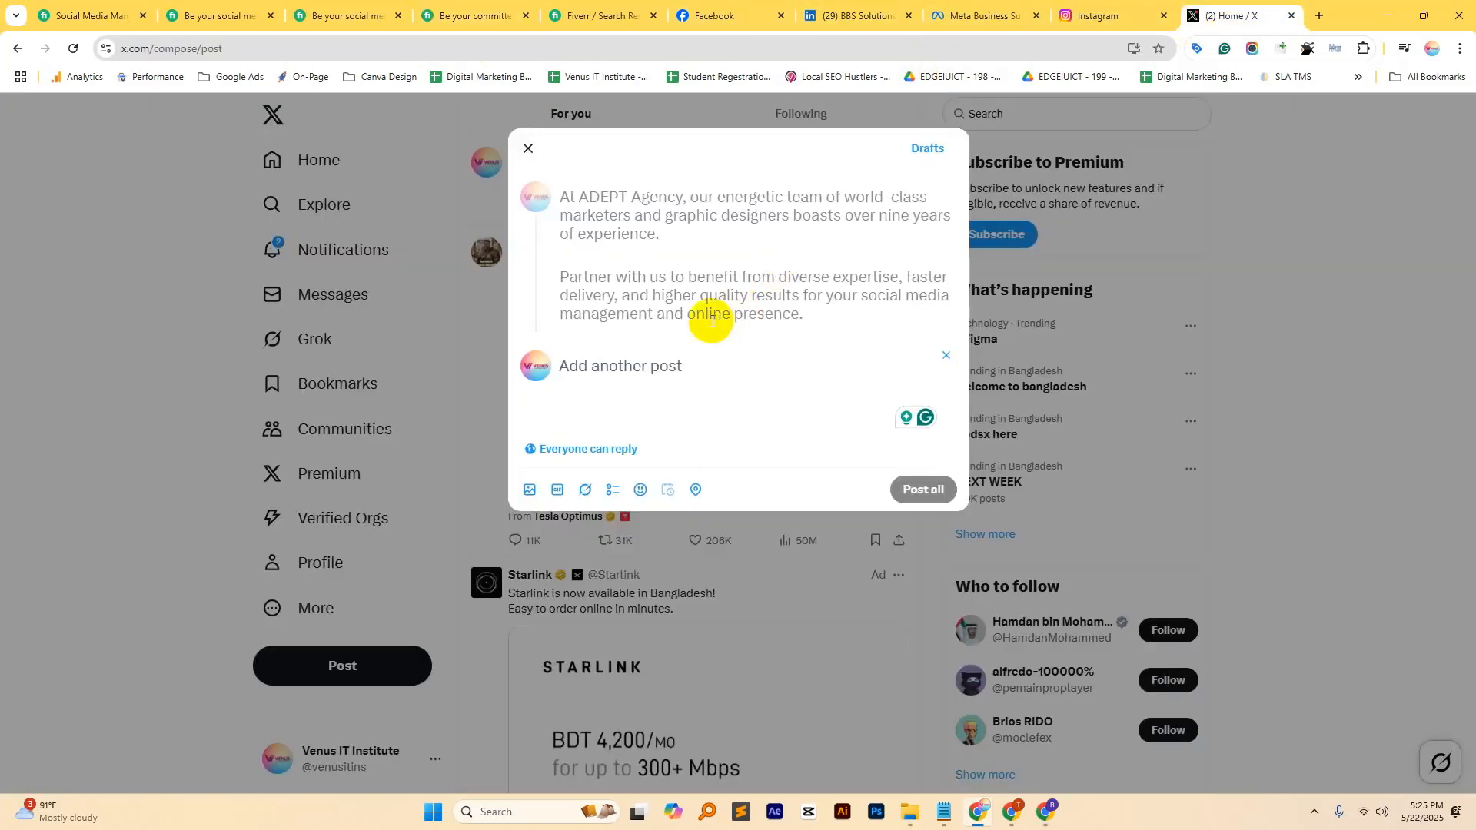
key("ctrl+v")
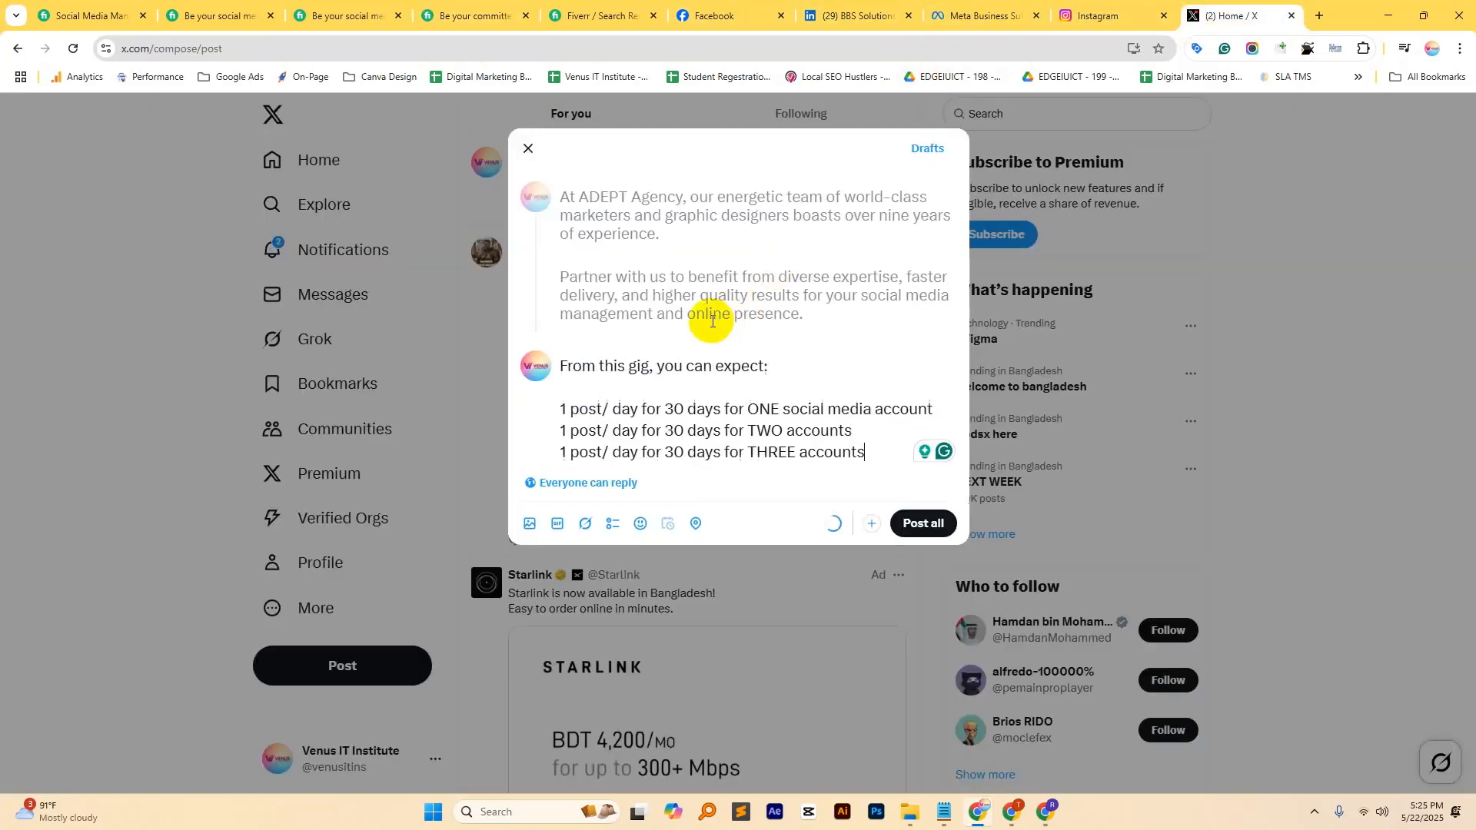
Step: Add a third post to the thread with the "What's included in the package:" list copied from the Fiverr gig
left_click(871, 524)
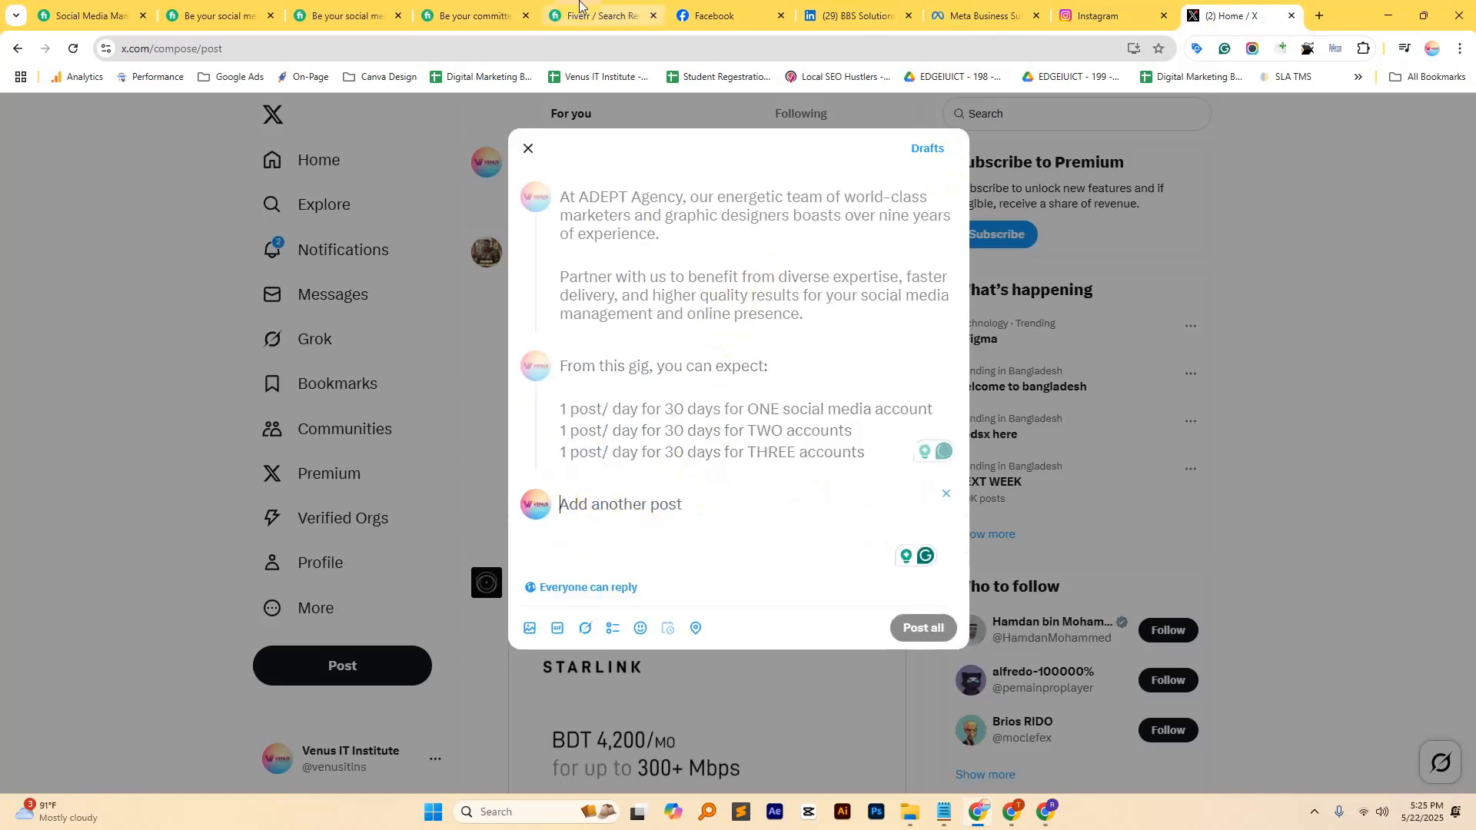
left_click(469, 16)
scroll(307, 430, "down", 3)
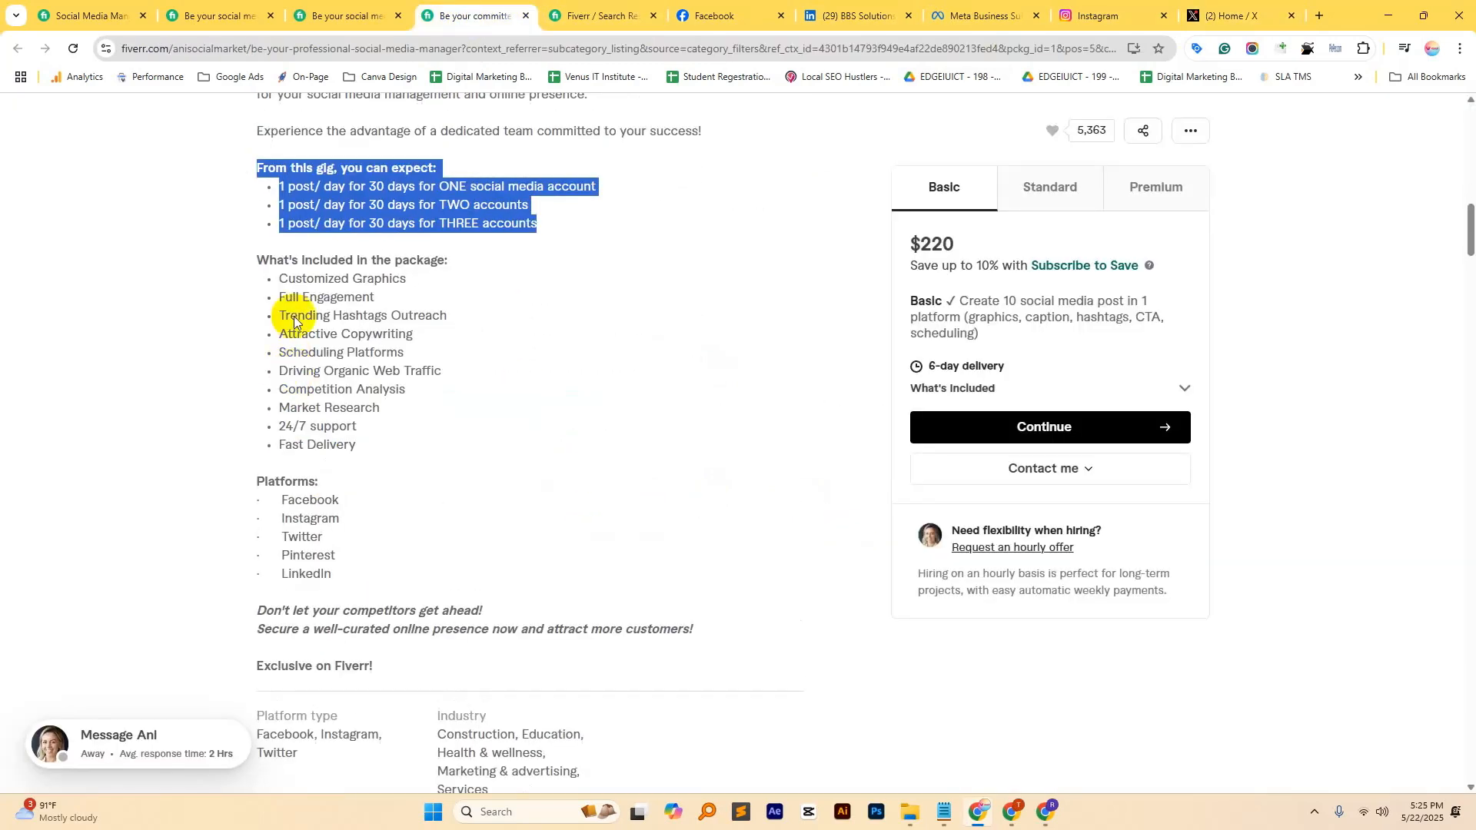
left_click_drag(256, 255, 377, 445)
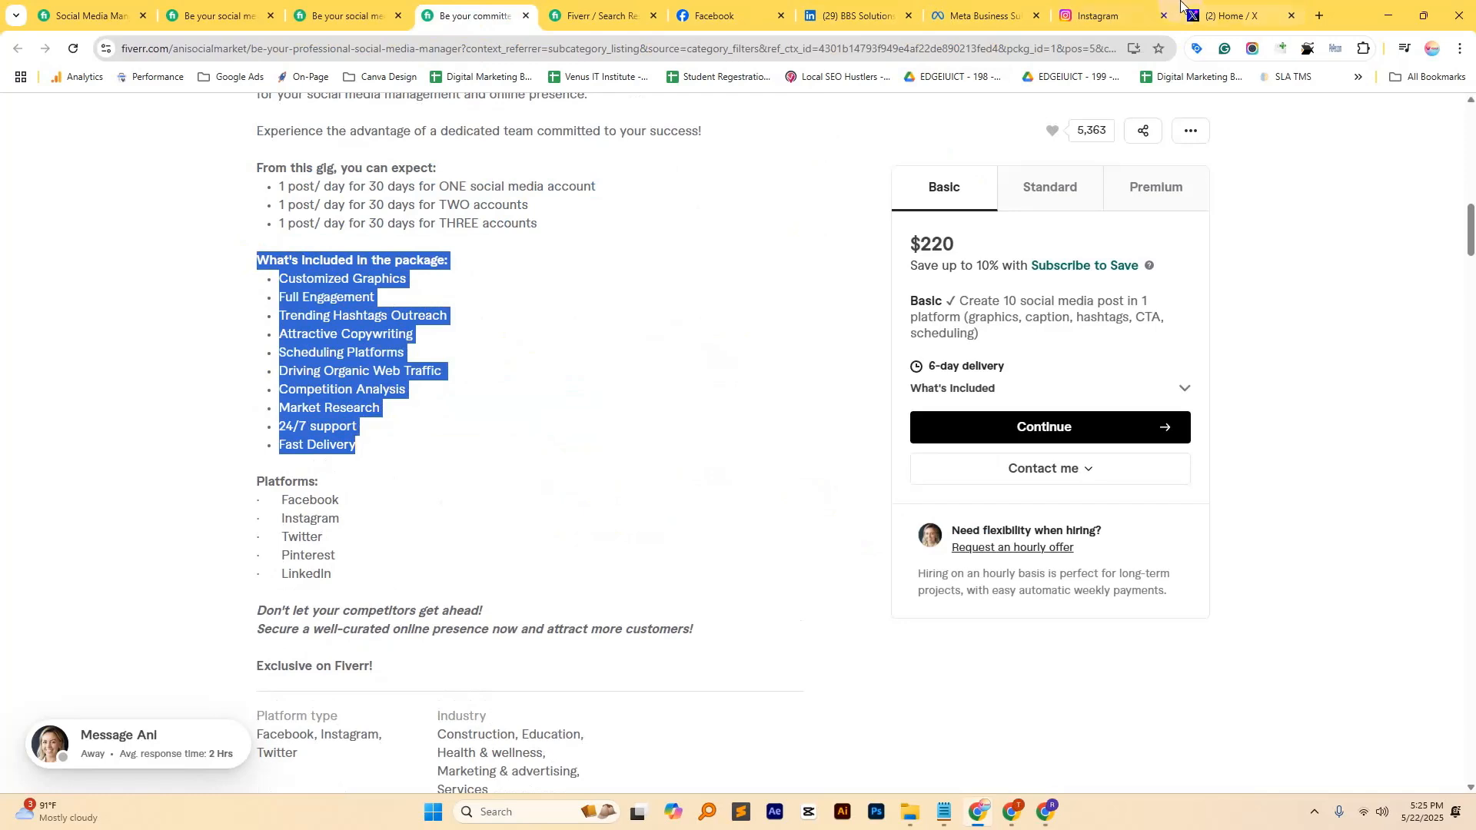
left_click(1228, 6)
left_click(649, 505)
type("What's included in the package:  Customized Graphics Full Engagement Trending Hashtags Outreach Attractive Copywriting Scheduling Platforms Driving Organic Web Traffic Competition Analysis Market Research 24/7 support Fast Delivery")
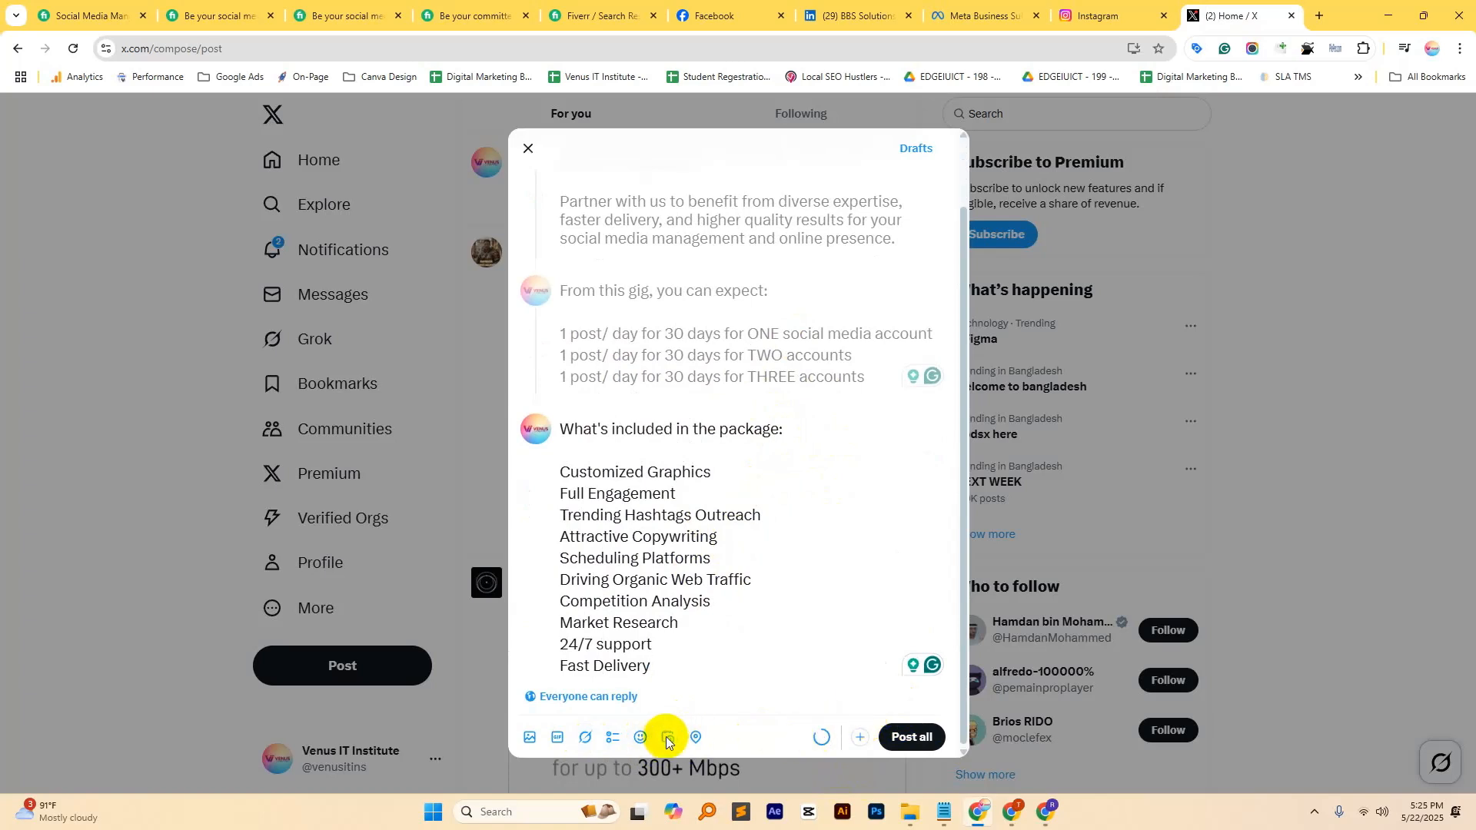
Step: Review the three-post thread and close the composer, discarding the thread
scroll(767, 455, "up", 1)
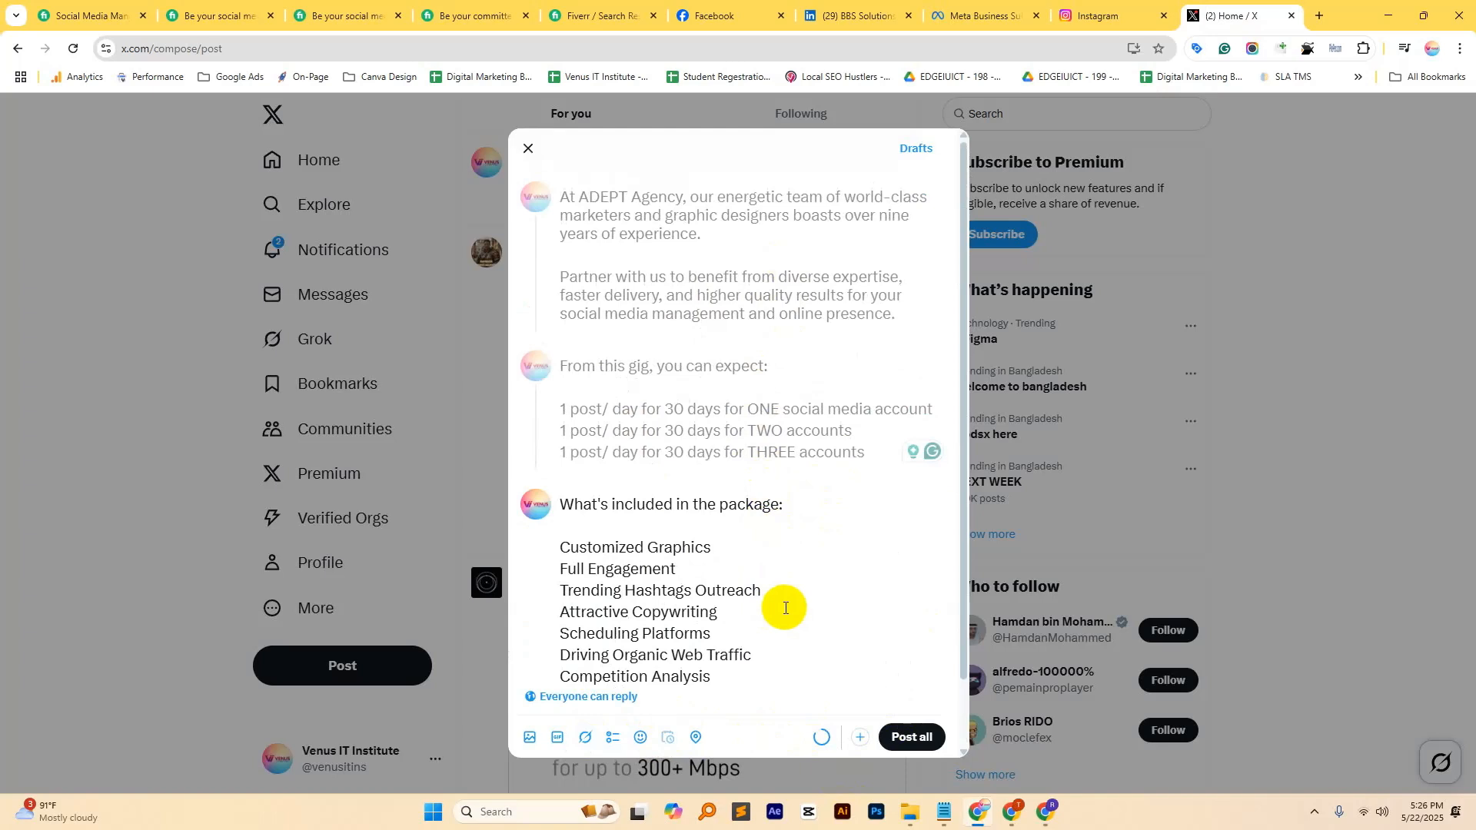
scroll(729, 503, "down", 1)
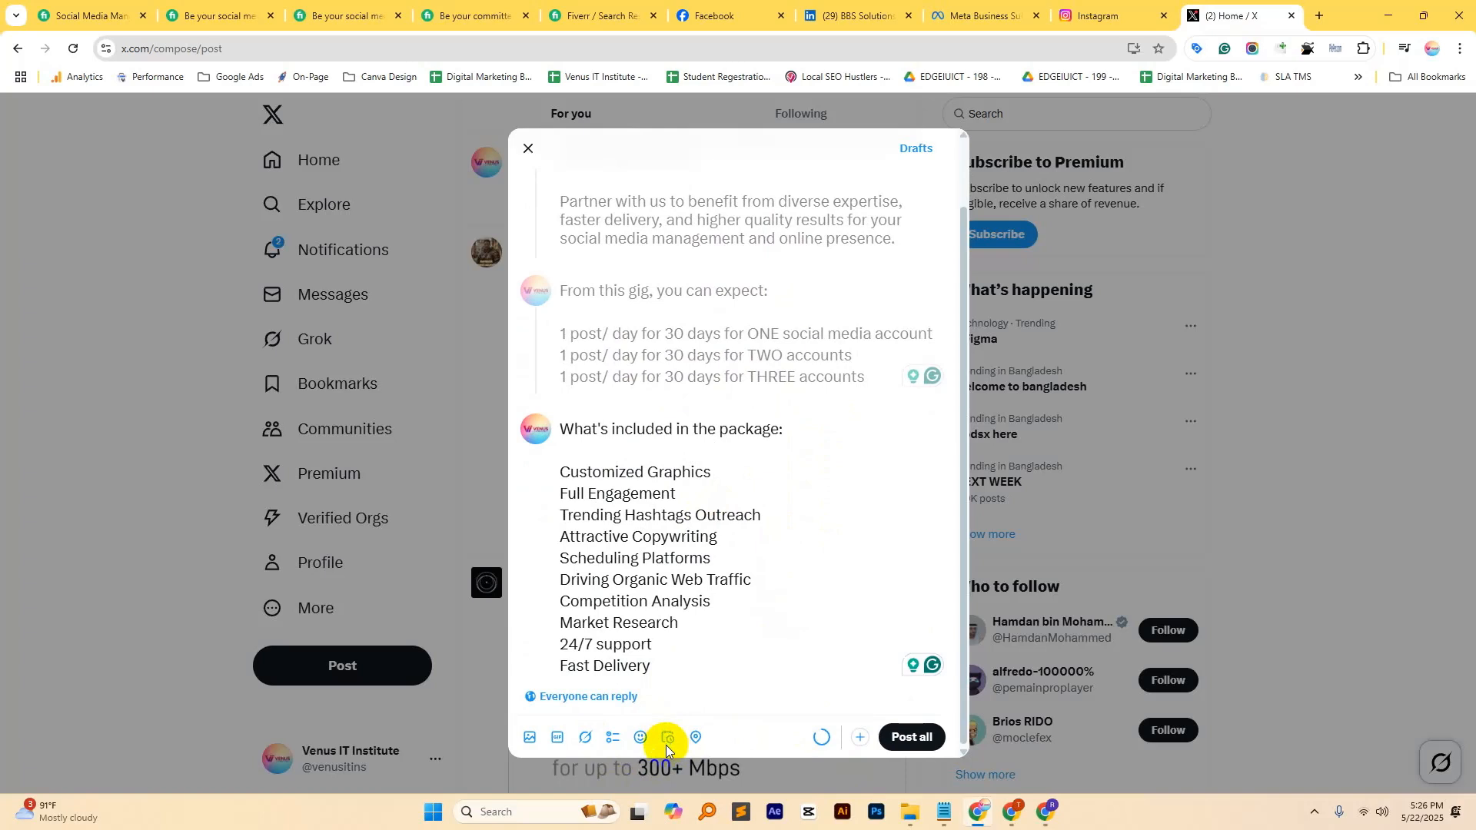
left_click(529, 148)
left_click(734, 476)
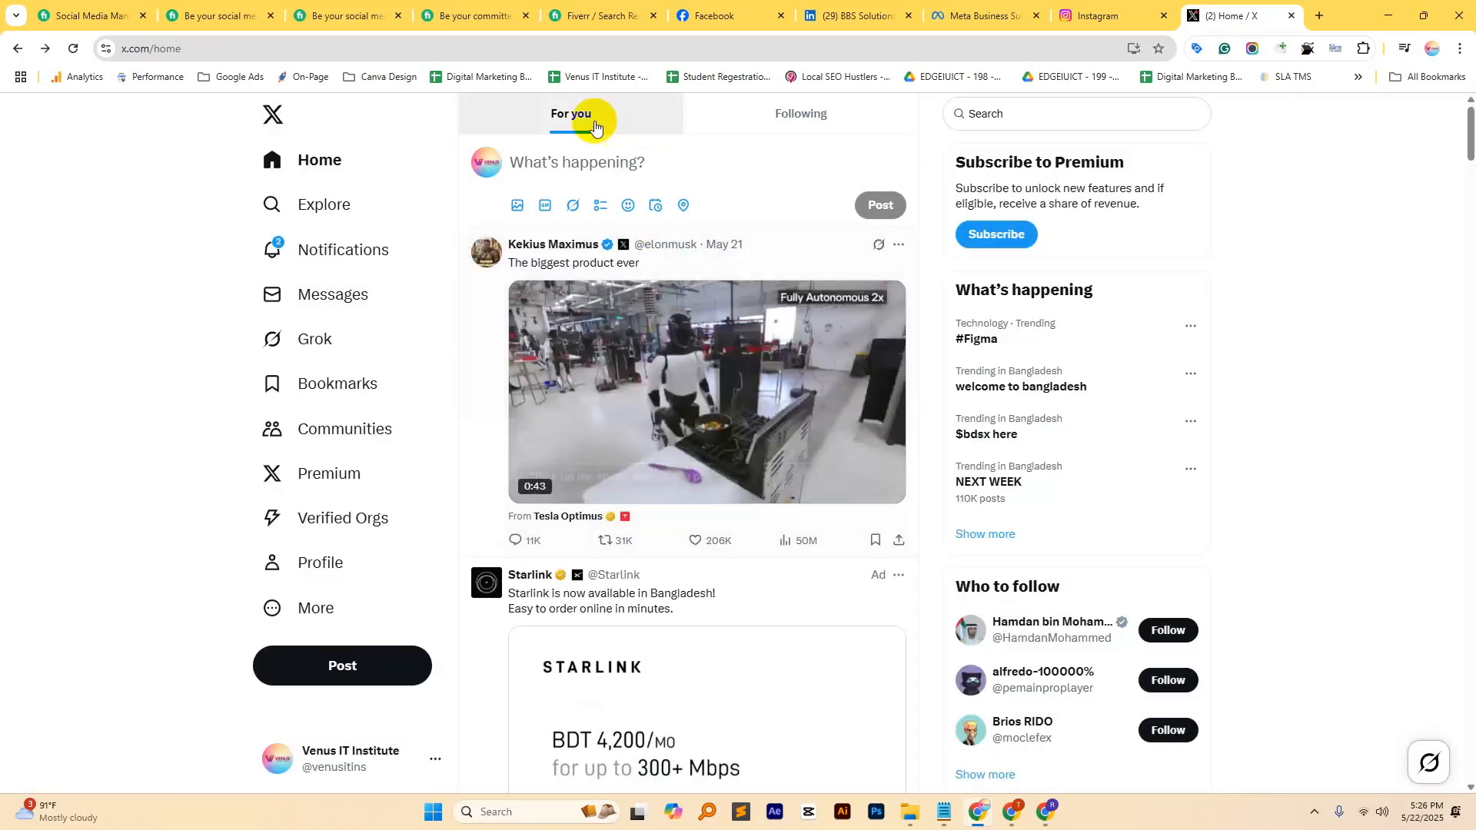
Step: Draft a post with the "What's included in the package:" list and set its schedule month to June
left_click(580, 156)
type("What's included in the package:  Customized Graphics Full Engagement Trending Hashtags Outreach Attractive Copywriting Scheduling Platforms Driving Organic Web Traffic Competition Analysis Market Research 24/7 support Fast Delivery")
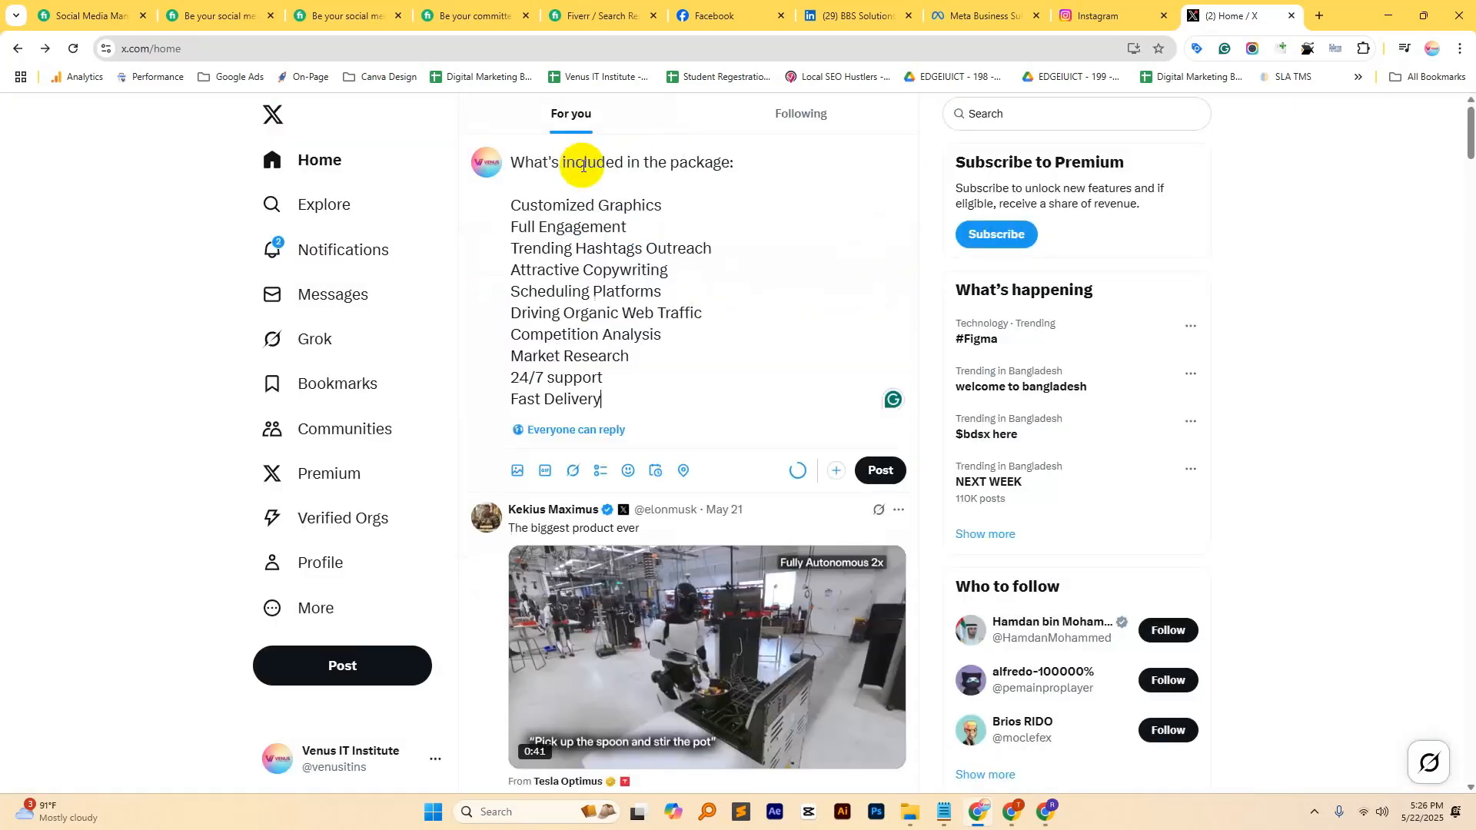
left_click(655, 470)
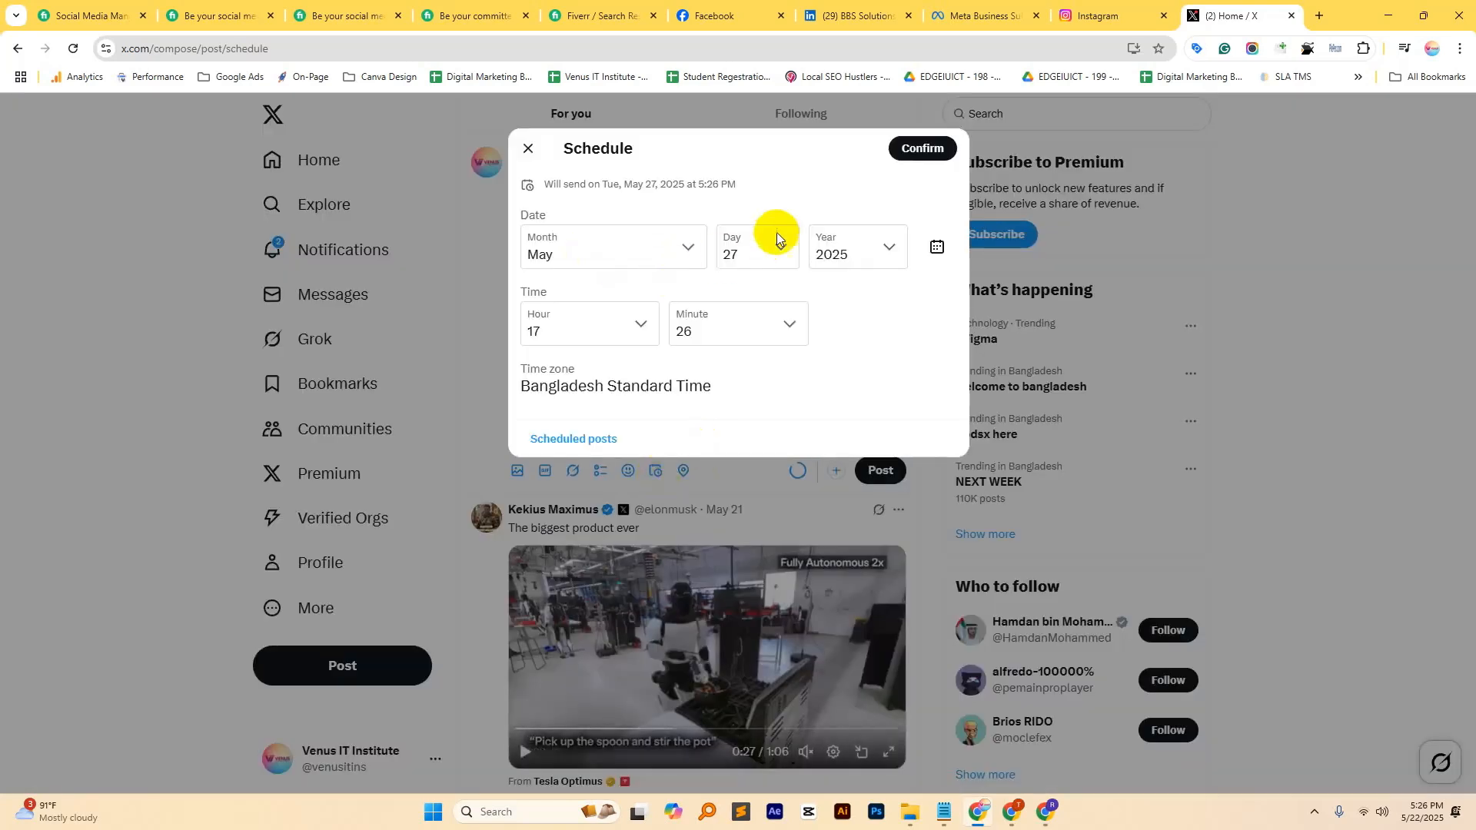
left_click(753, 248)
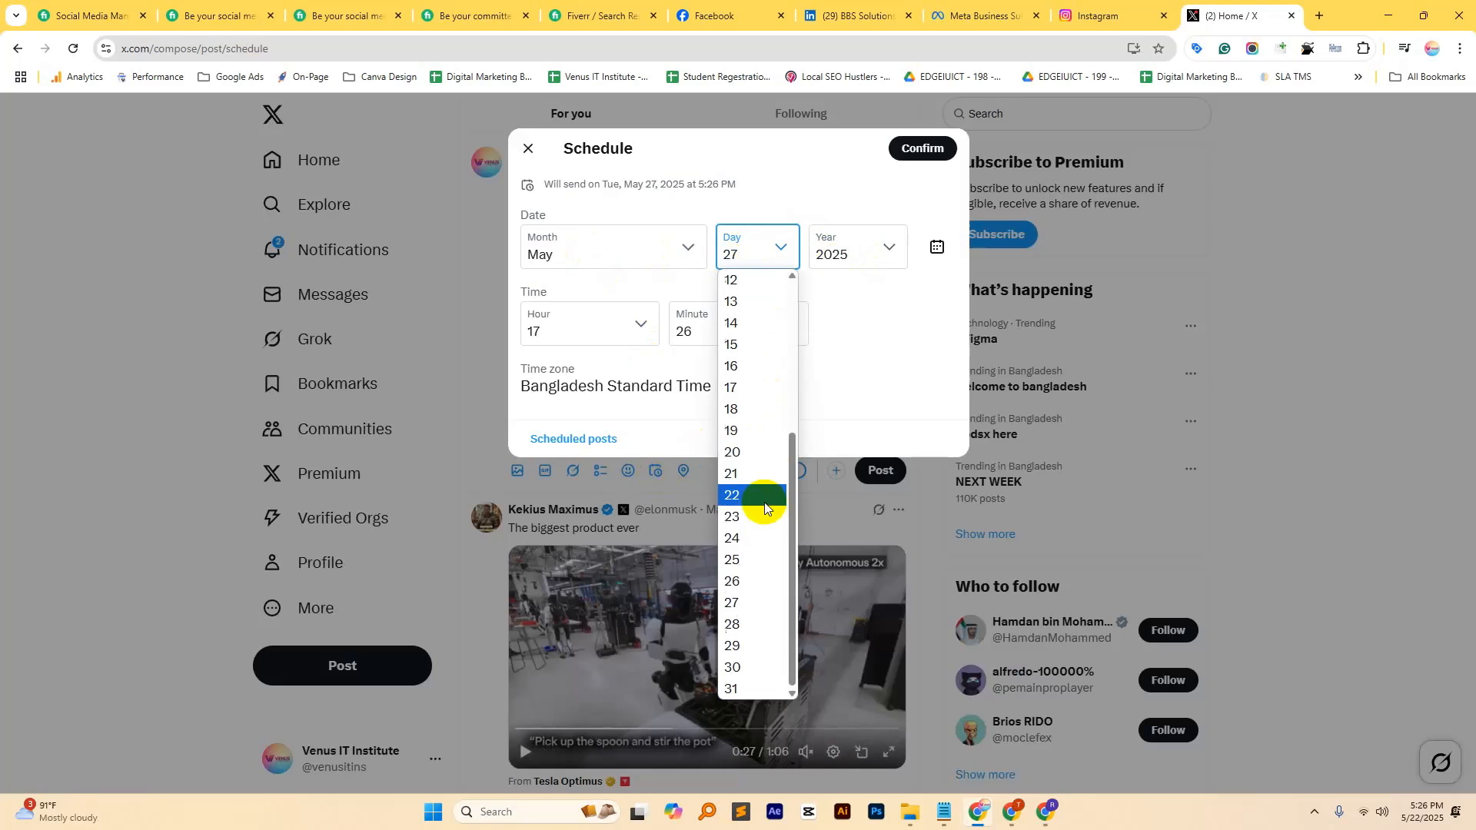
left_click(612, 250)
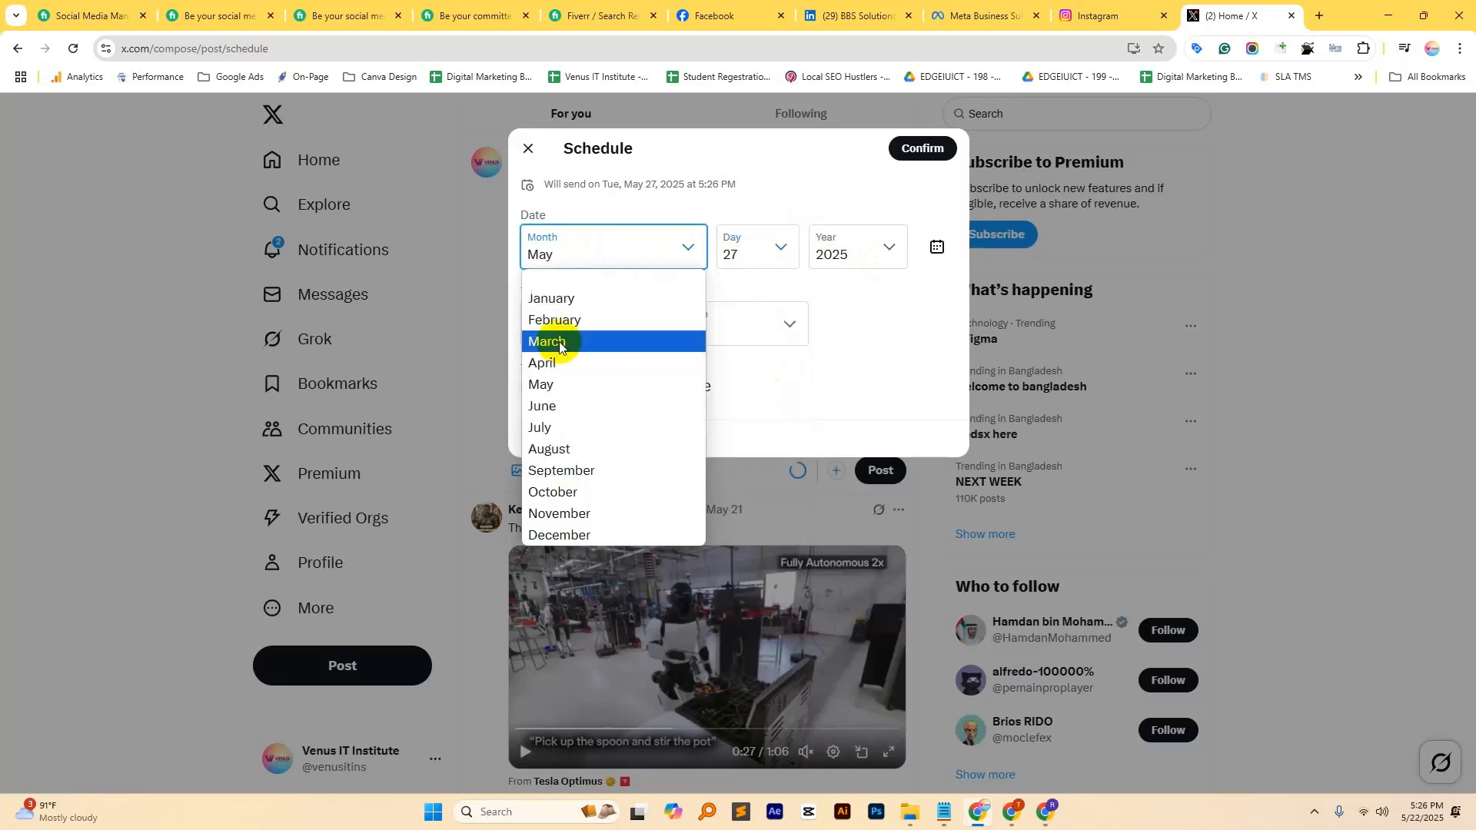
left_click(561, 408)
left_click(755, 249)
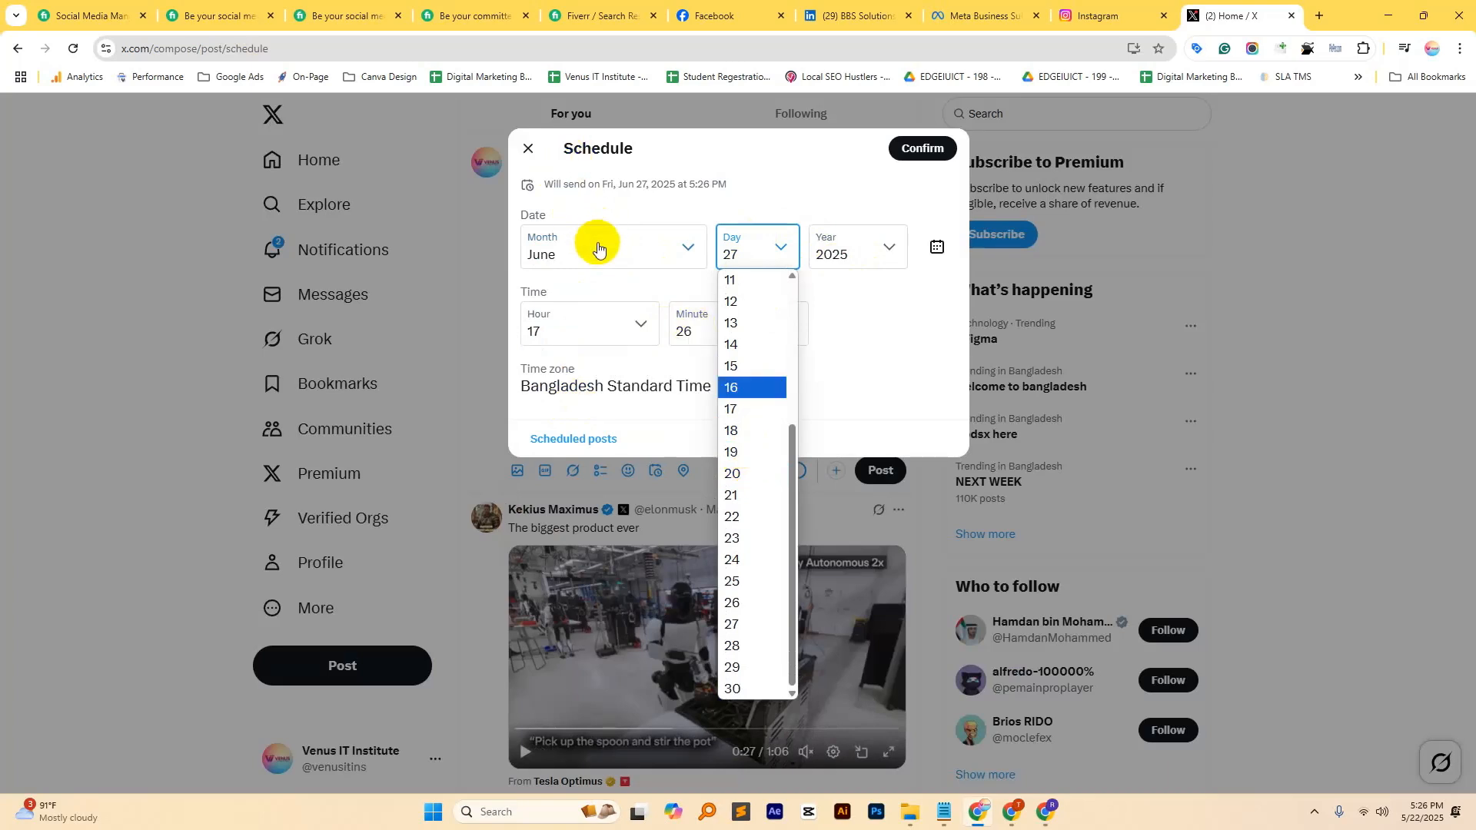
left_click(842, 316)
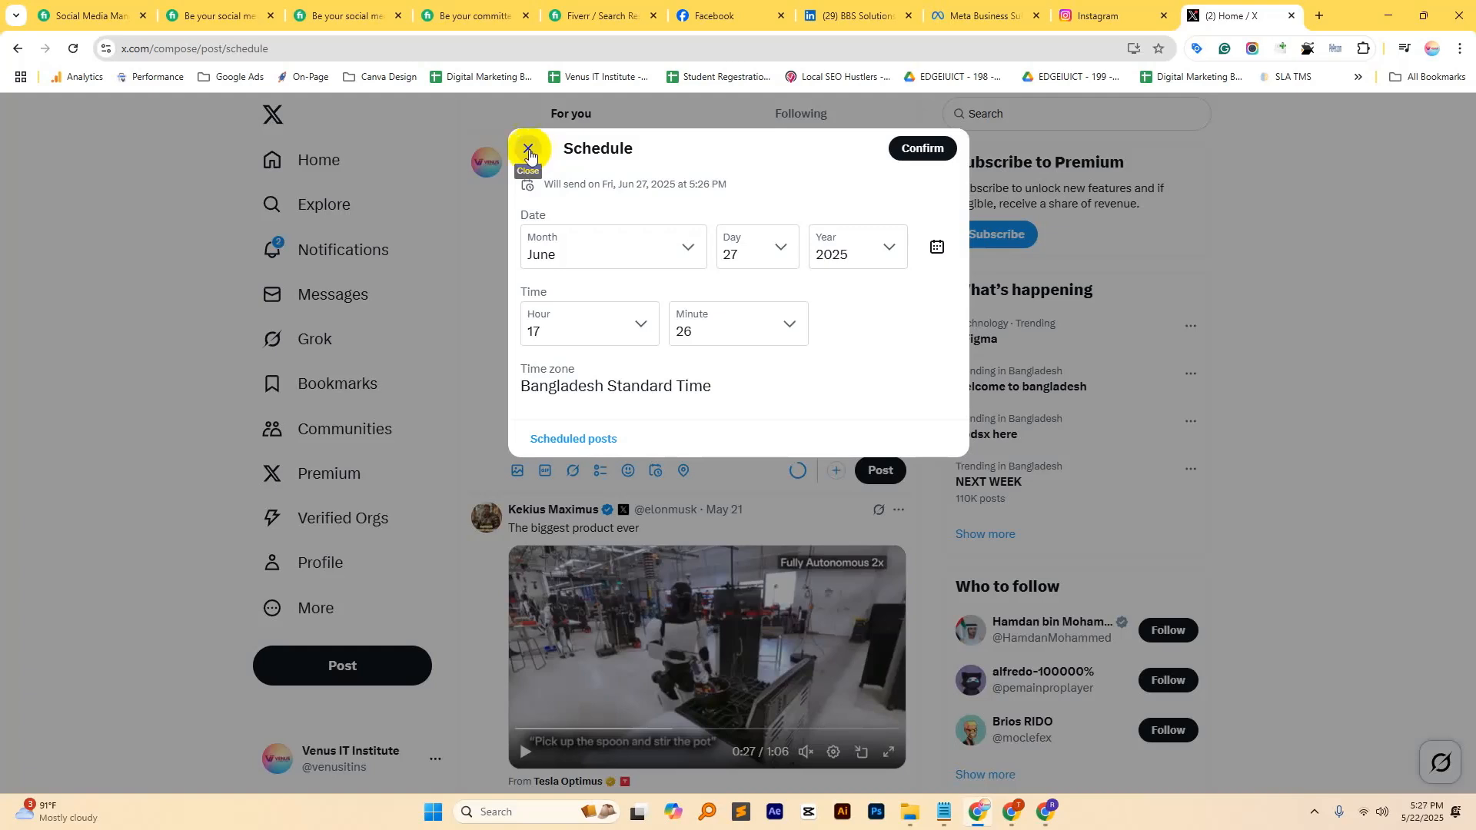
Step: Switch from X to Pinterest by loading pinterest.com in the current browser tab
left_click(454, 46)
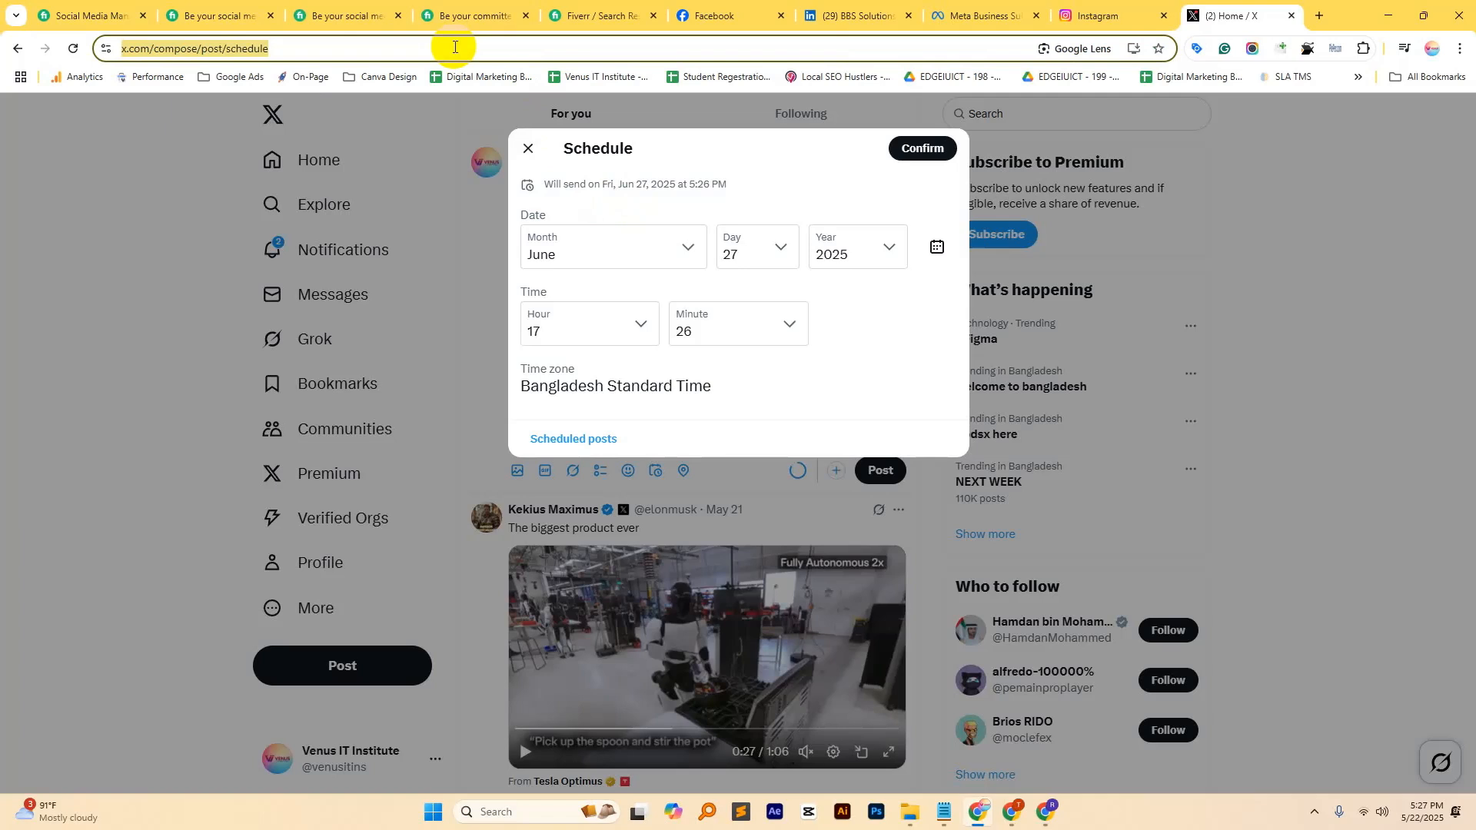
type("pinterest.com")
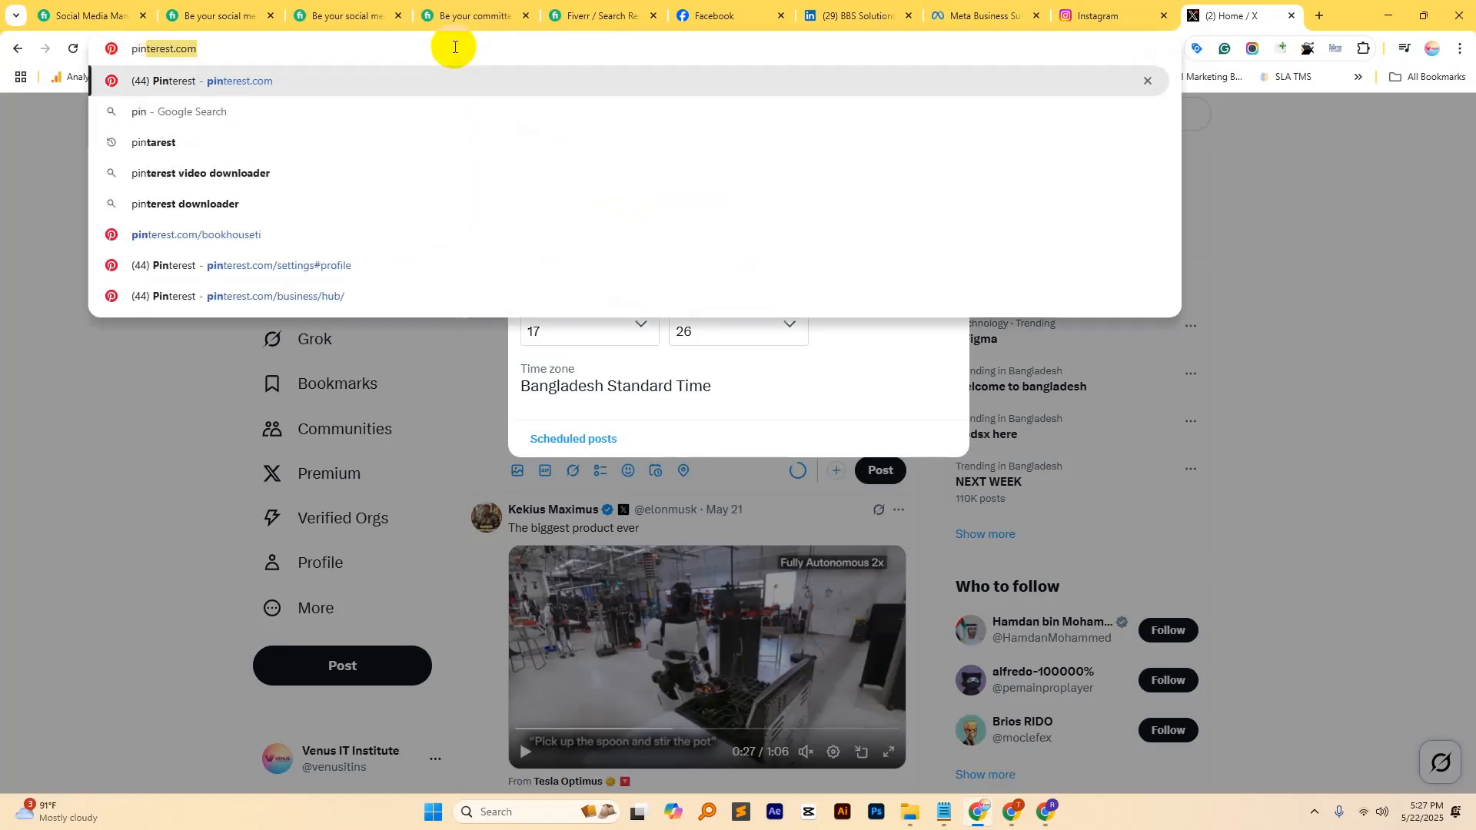
key("Return")
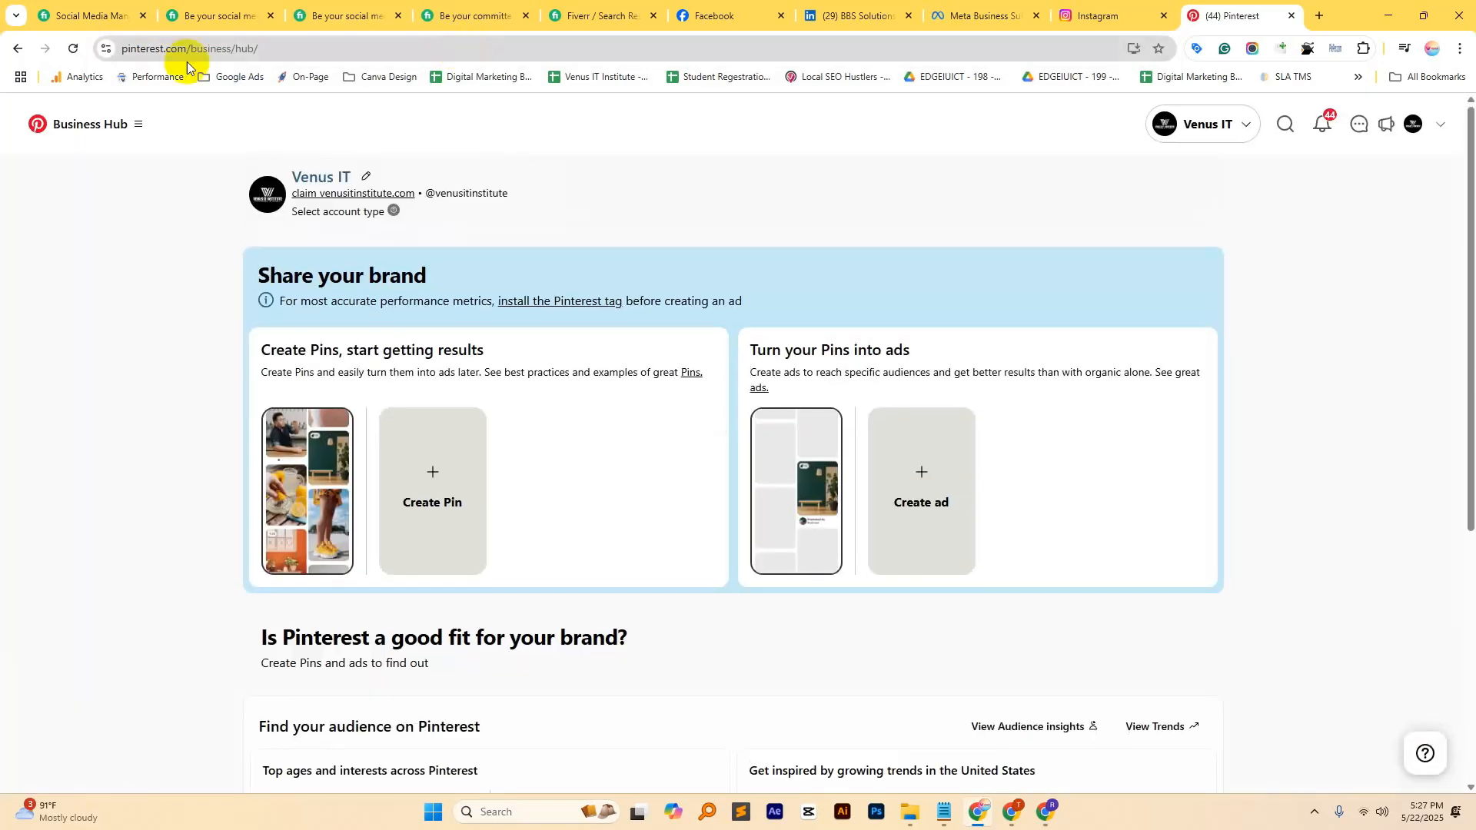
Step: Start a new organic Pin and upload the SEO Tasks image as its media
left_click(143, 123)
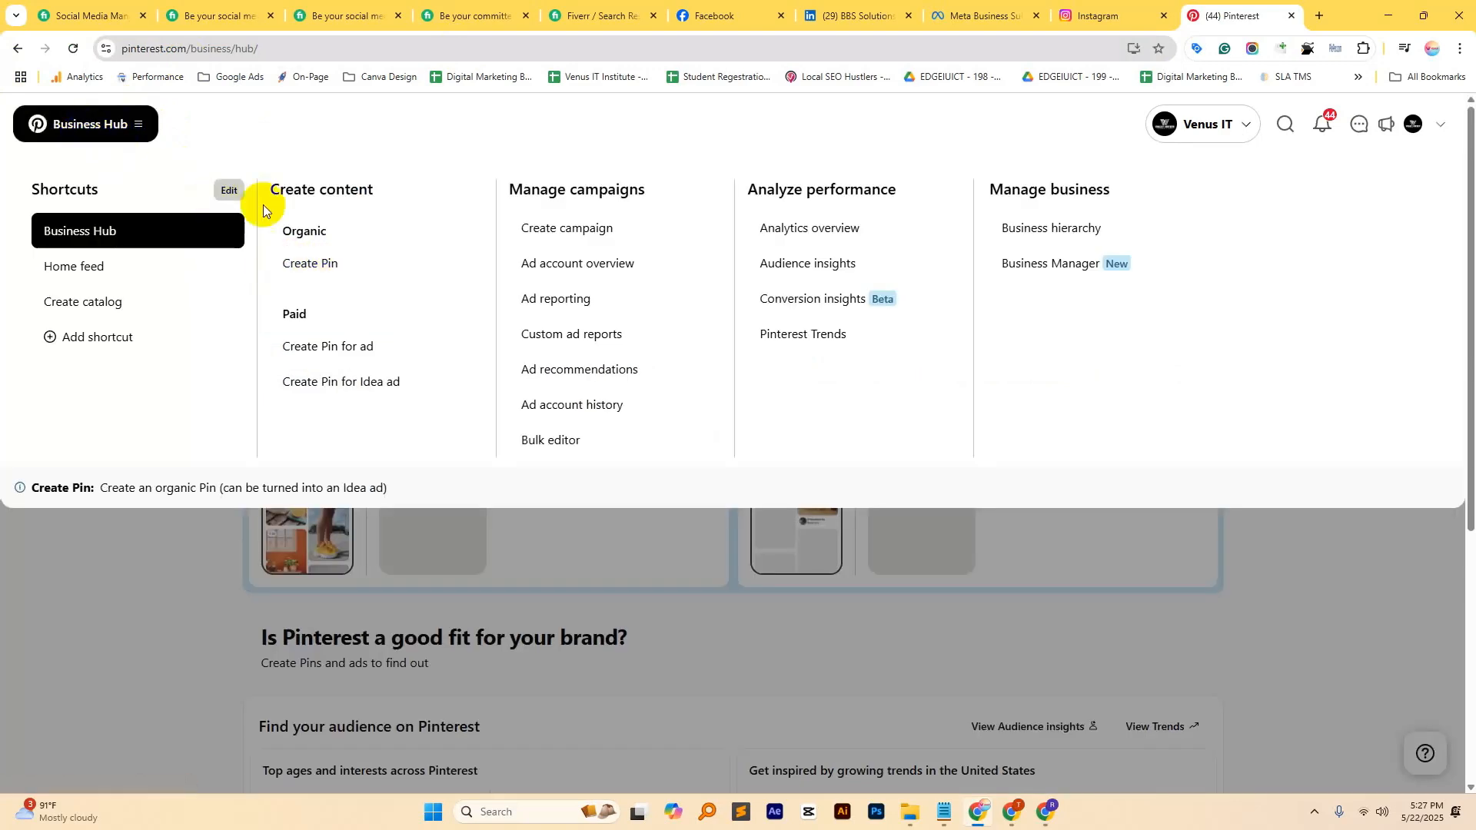
left_click(323, 273)
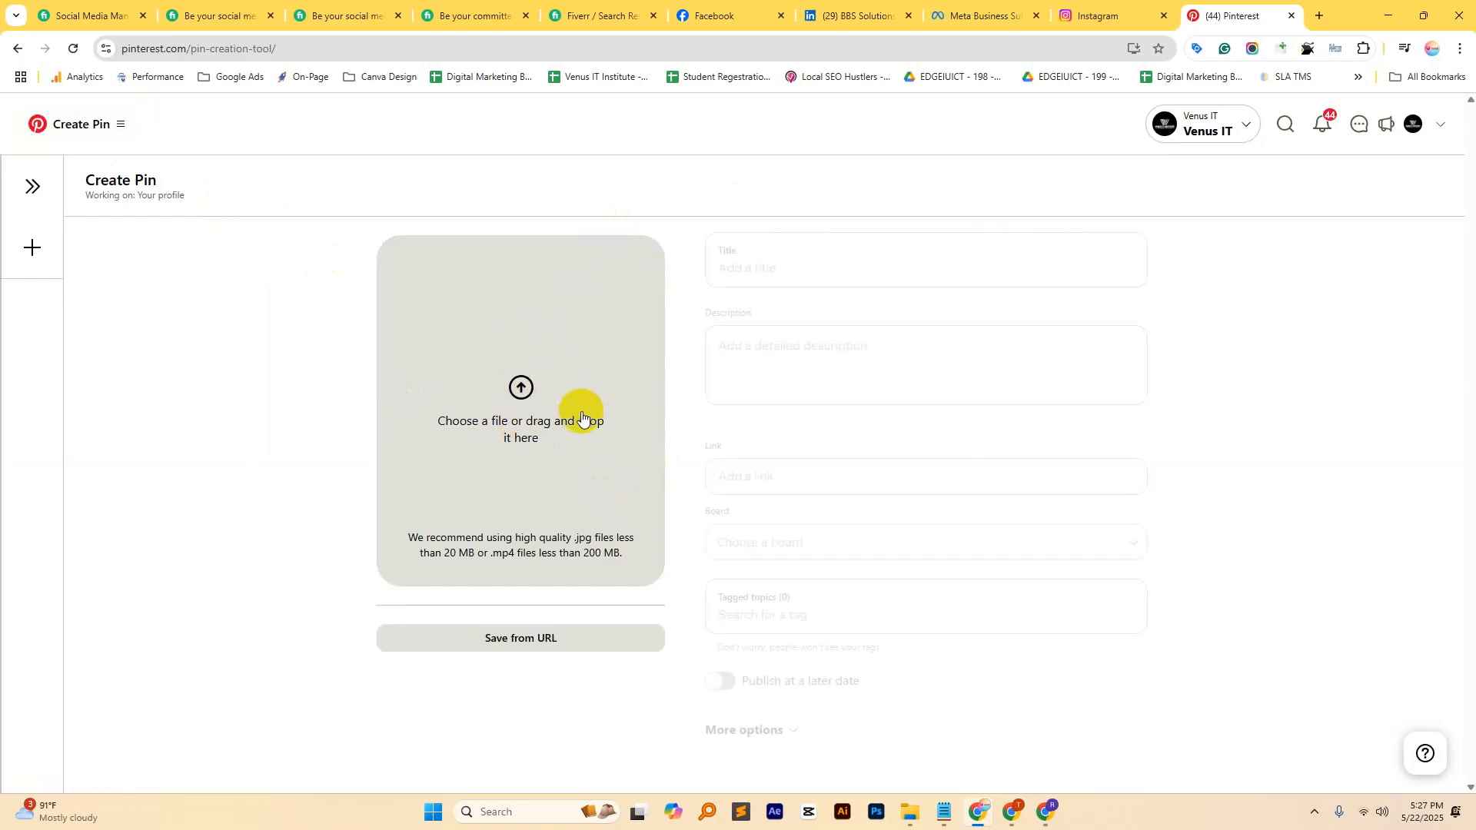
left_click(520, 387)
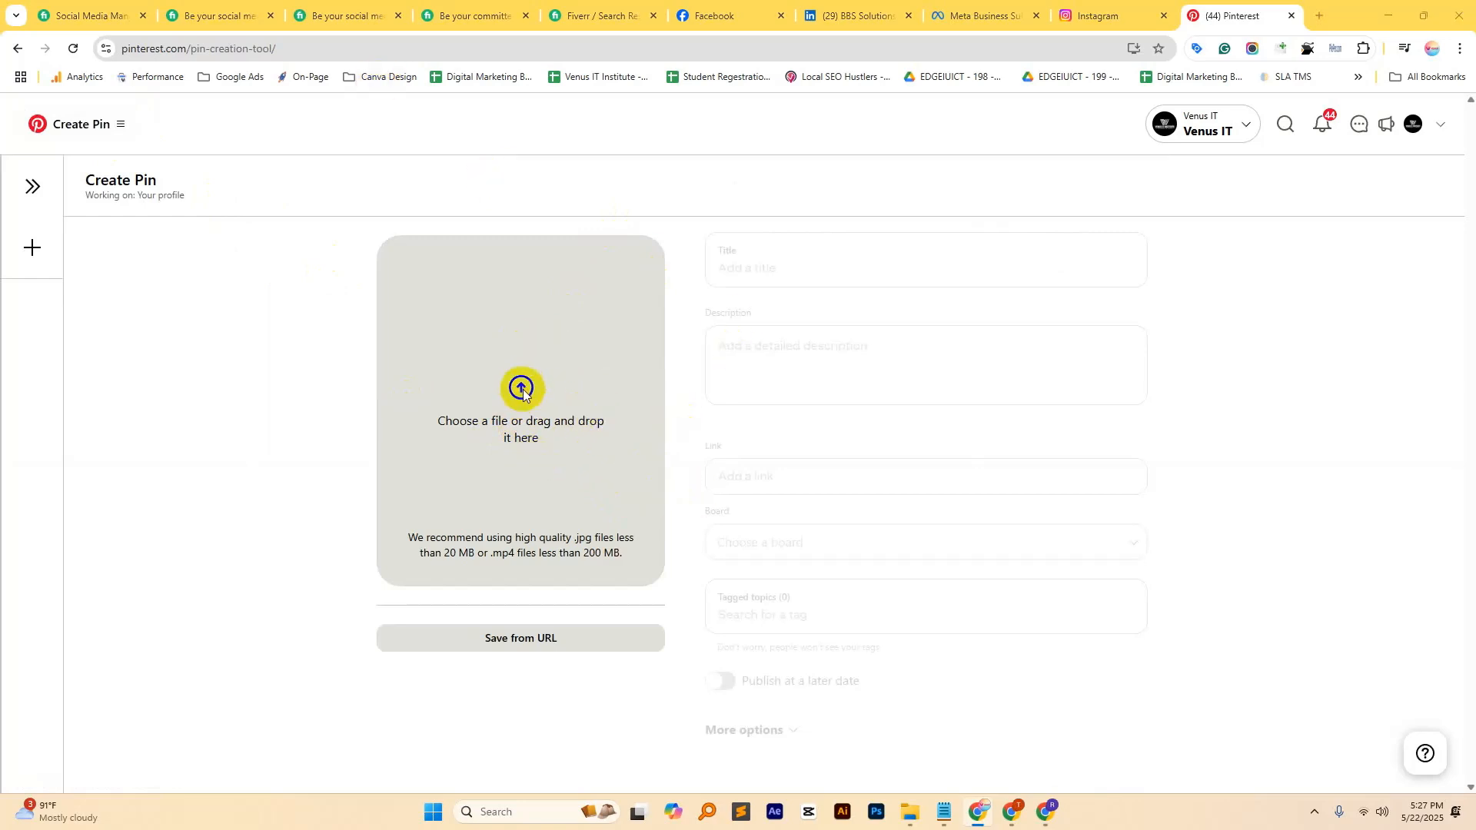
double_click(437, 192)
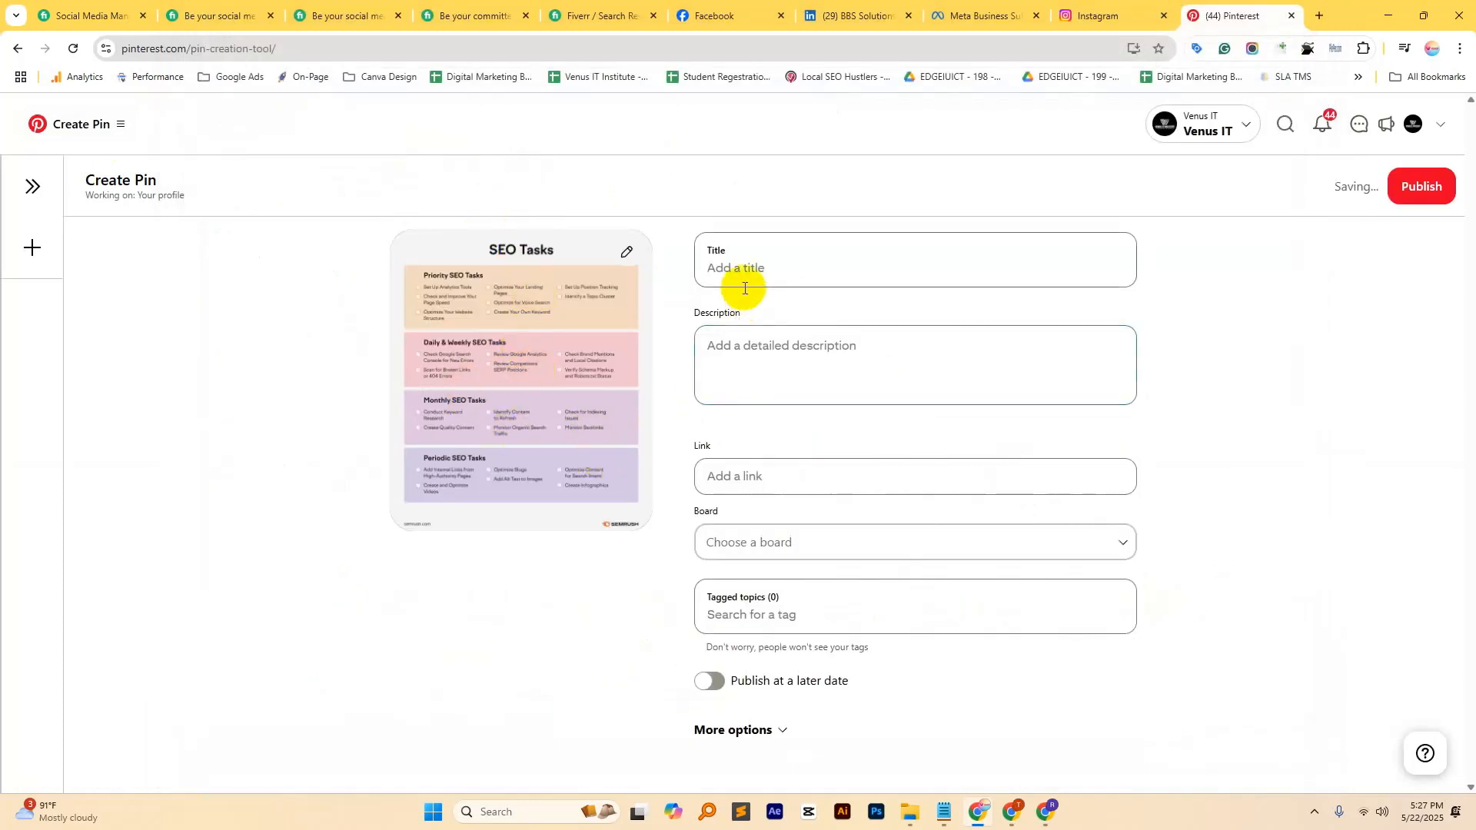
left_click(750, 275)
left_click(826, 342)
left_click(784, 362)
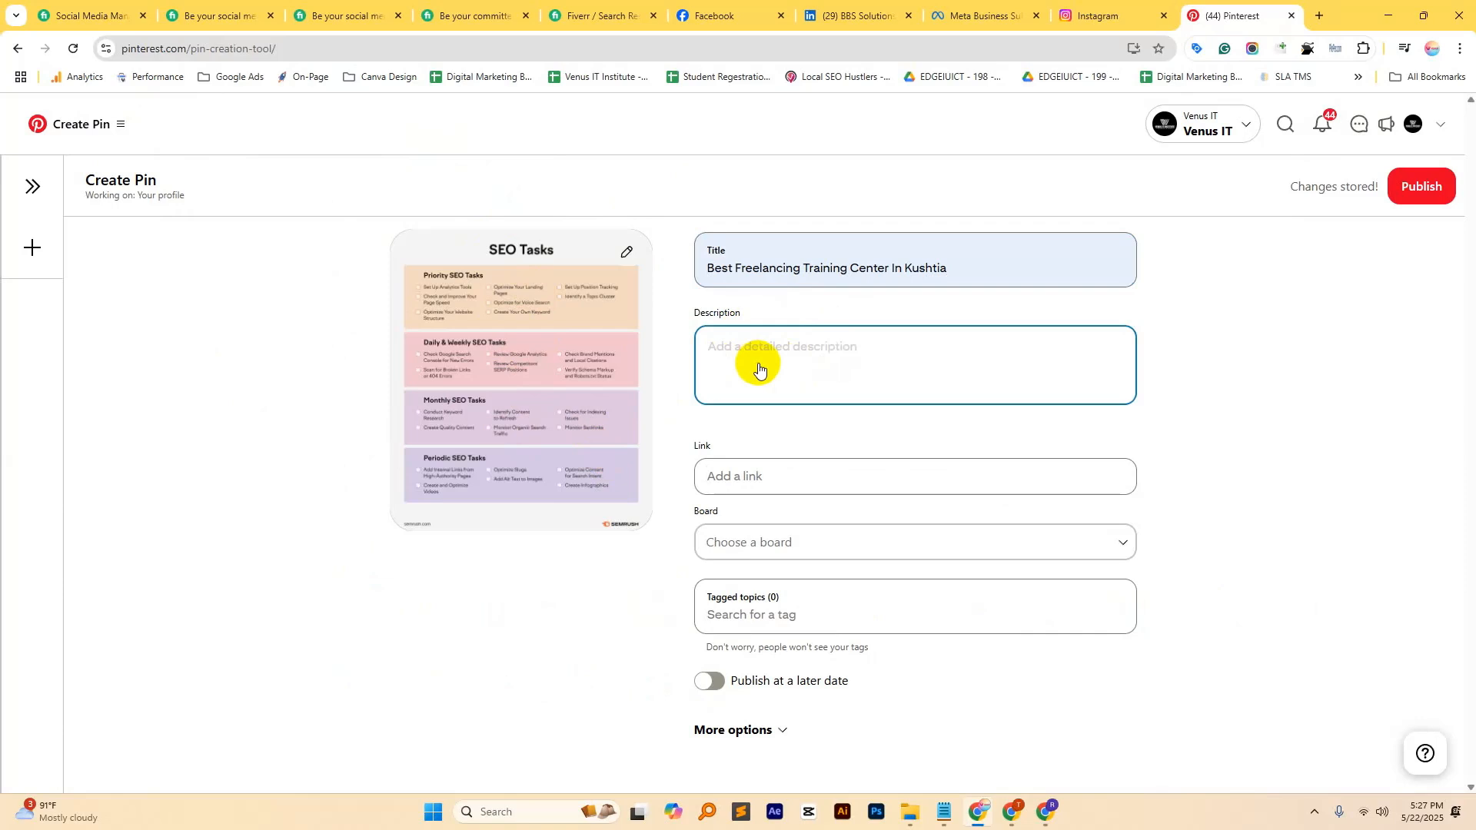
left_click(744, 477)
left_click(816, 521)
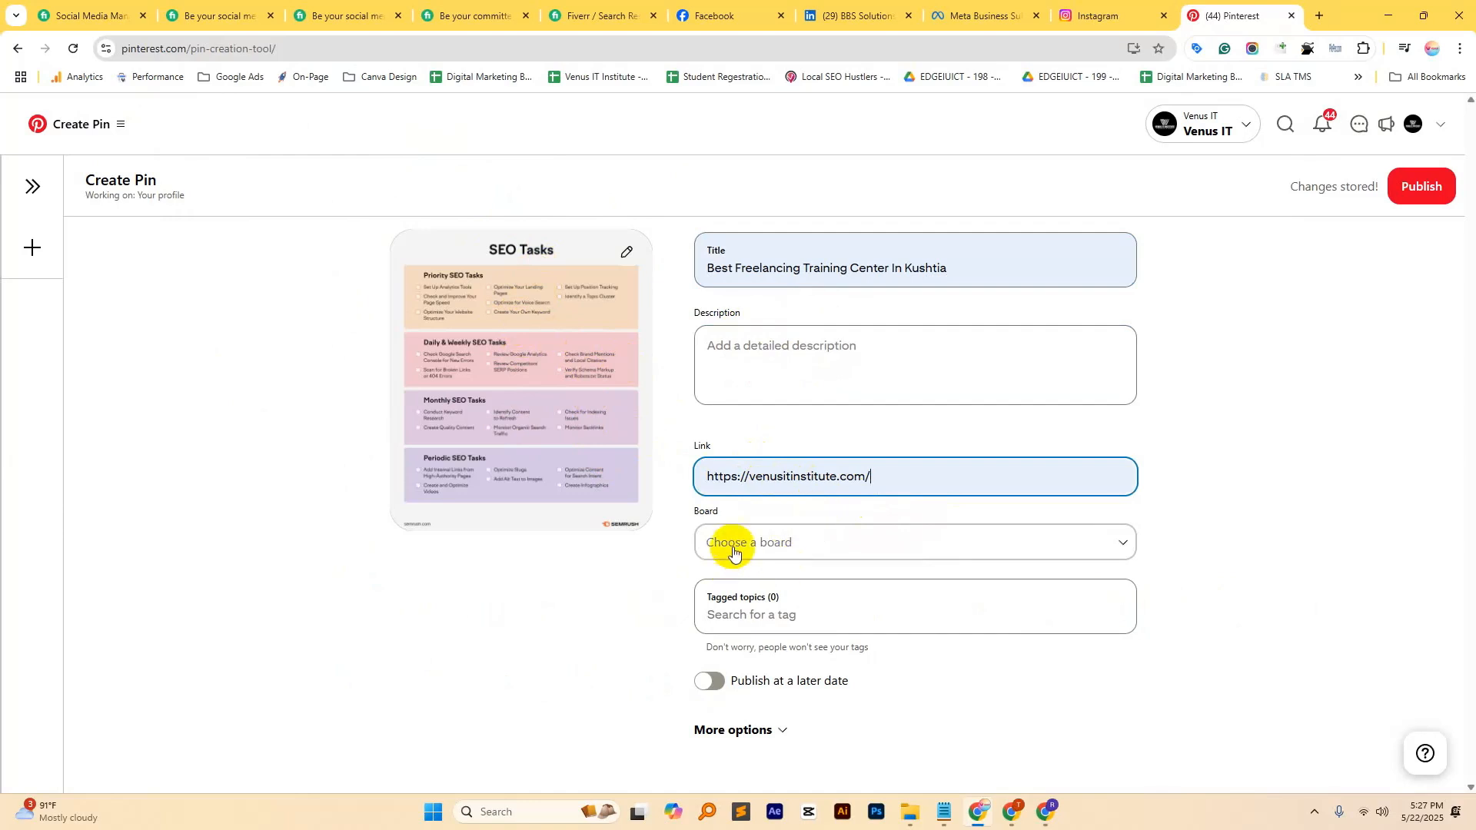
double_click(694, 514)
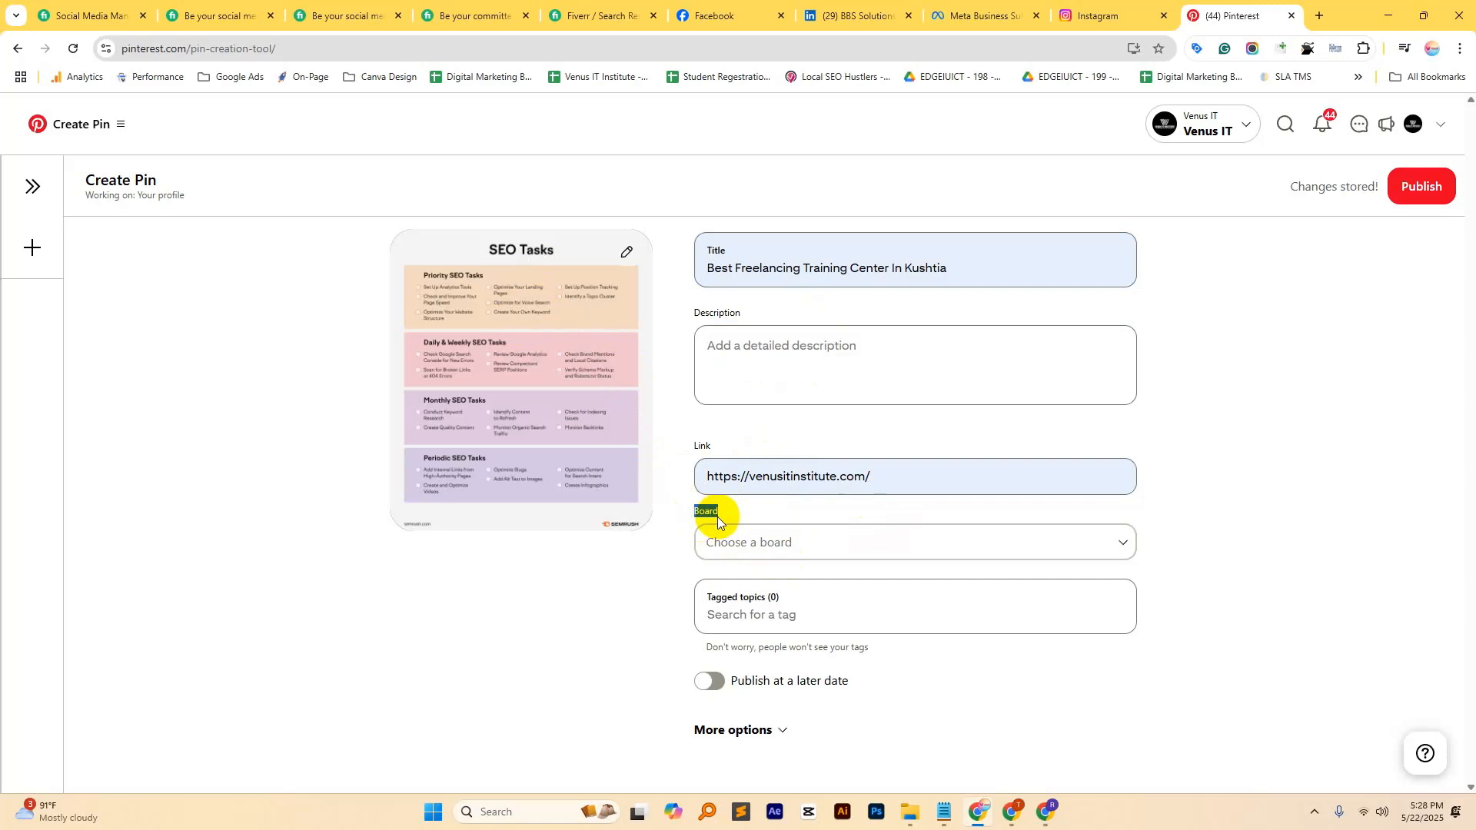
left_click(158, 48)
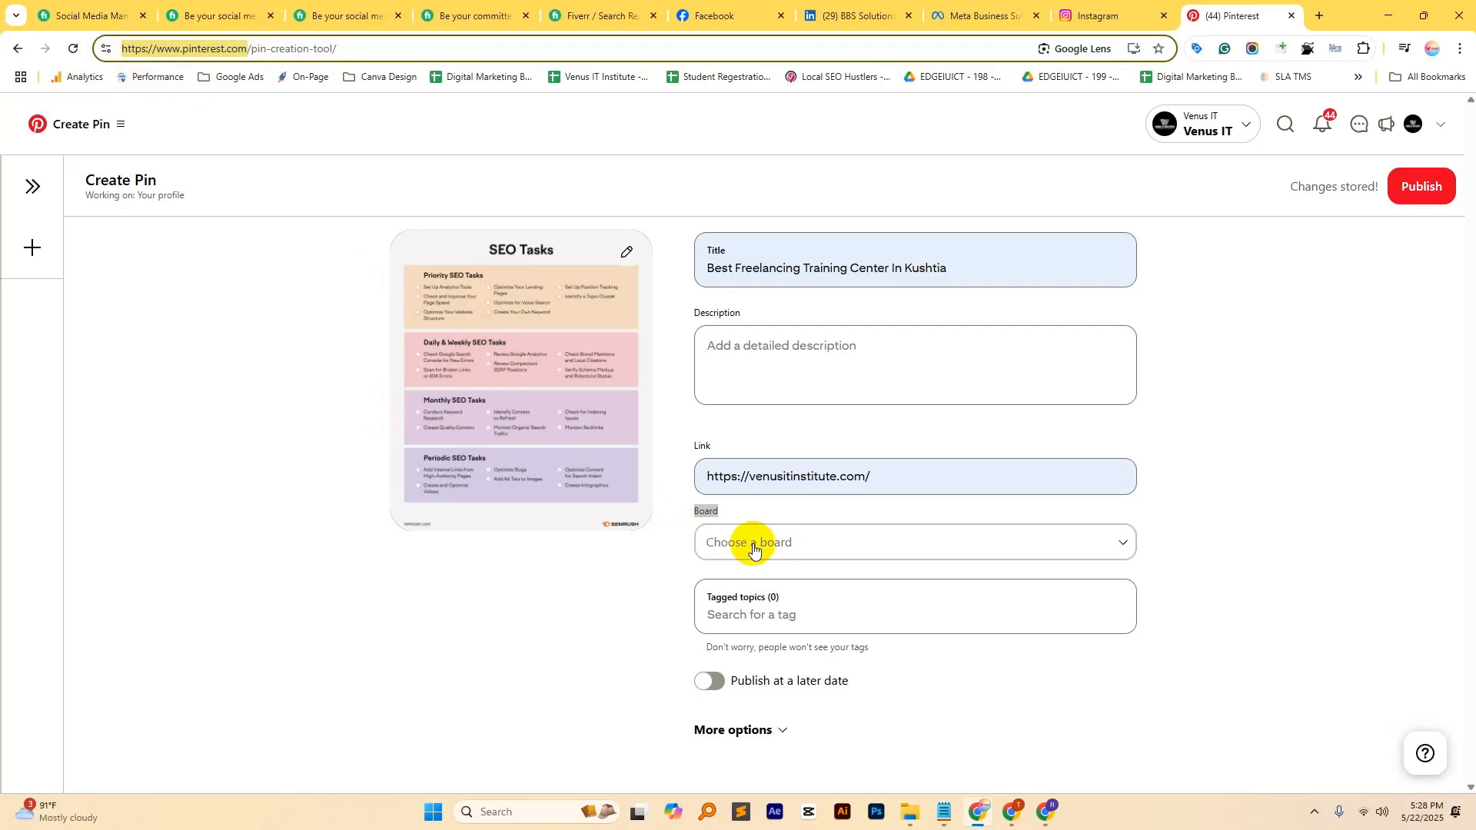
left_click(705, 517)
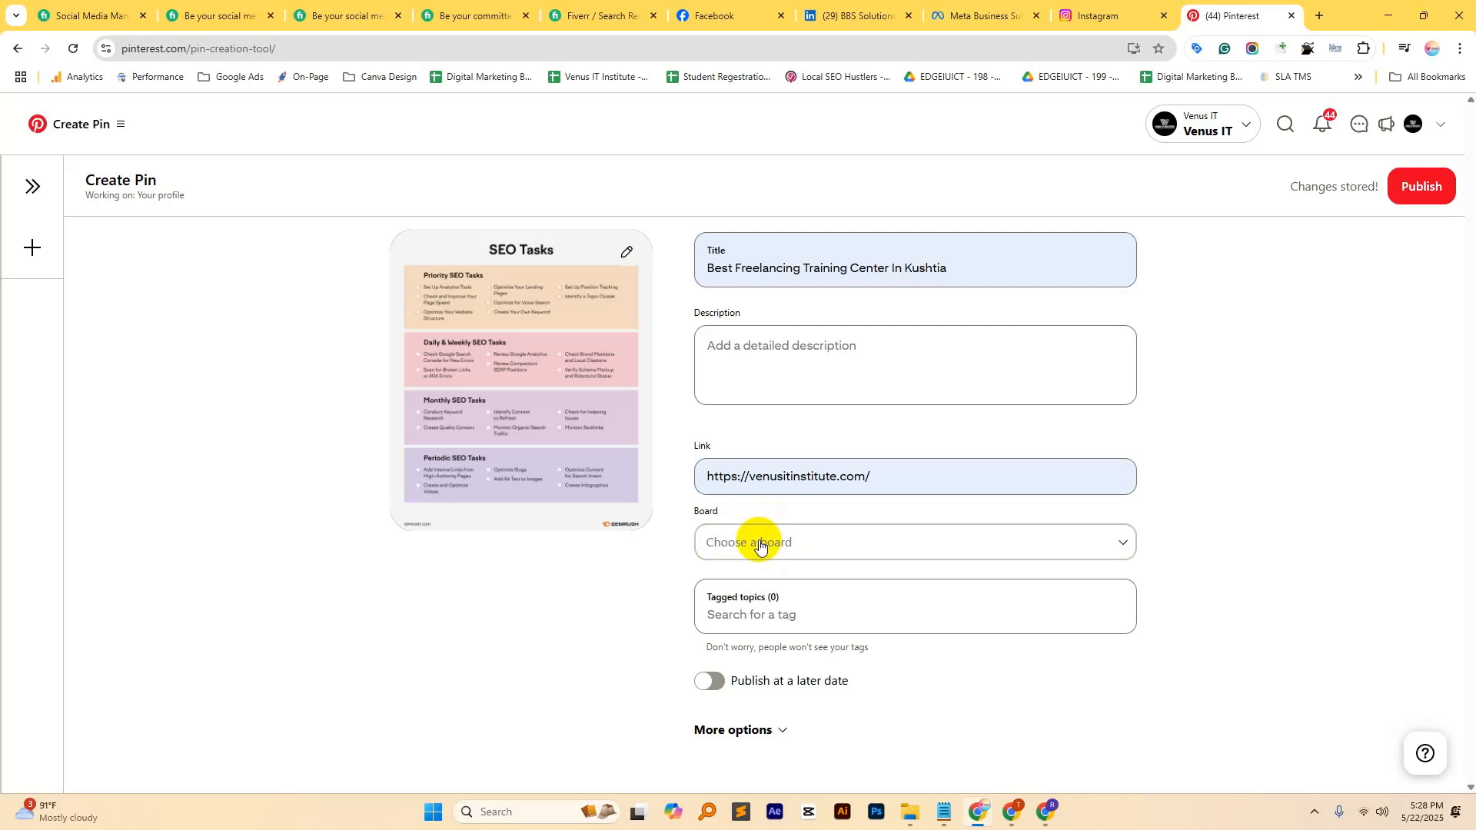
Step: Try to create a board named SEO, and assign the Pin to the existing Books board
left_click(905, 552)
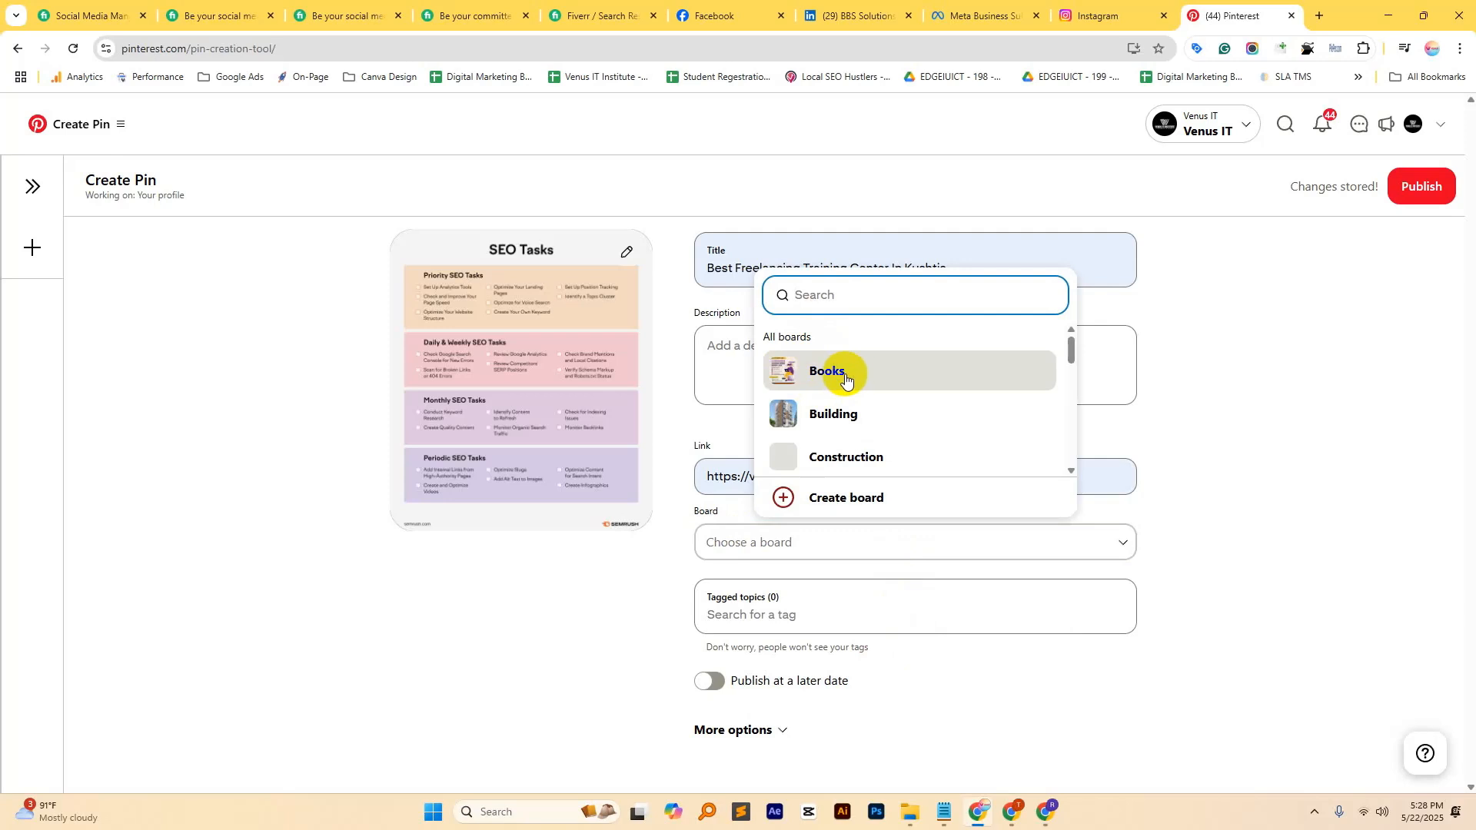
left_click(825, 500)
left_click(619, 429)
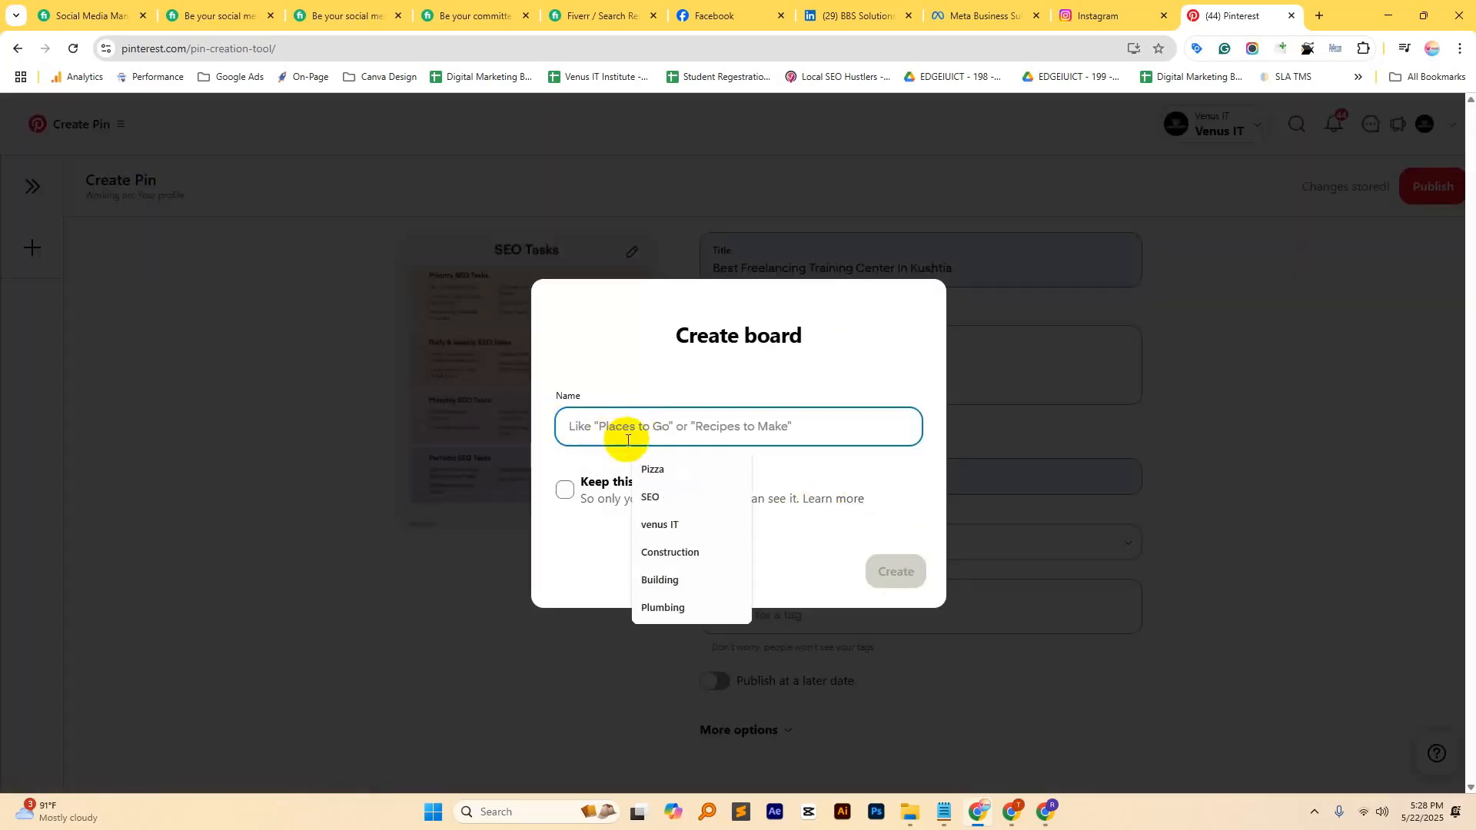
left_click(650, 497)
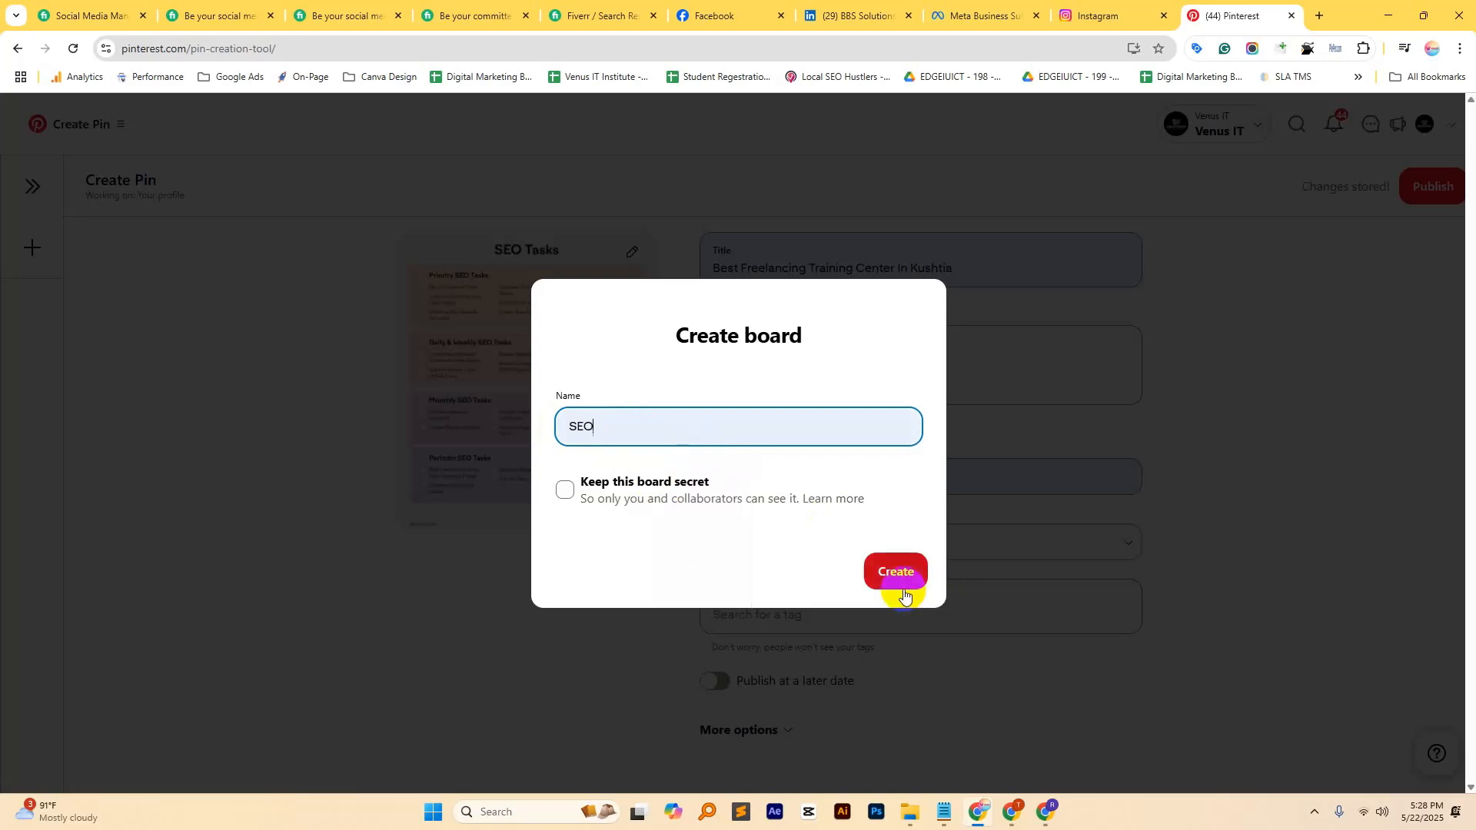
left_click(886, 573)
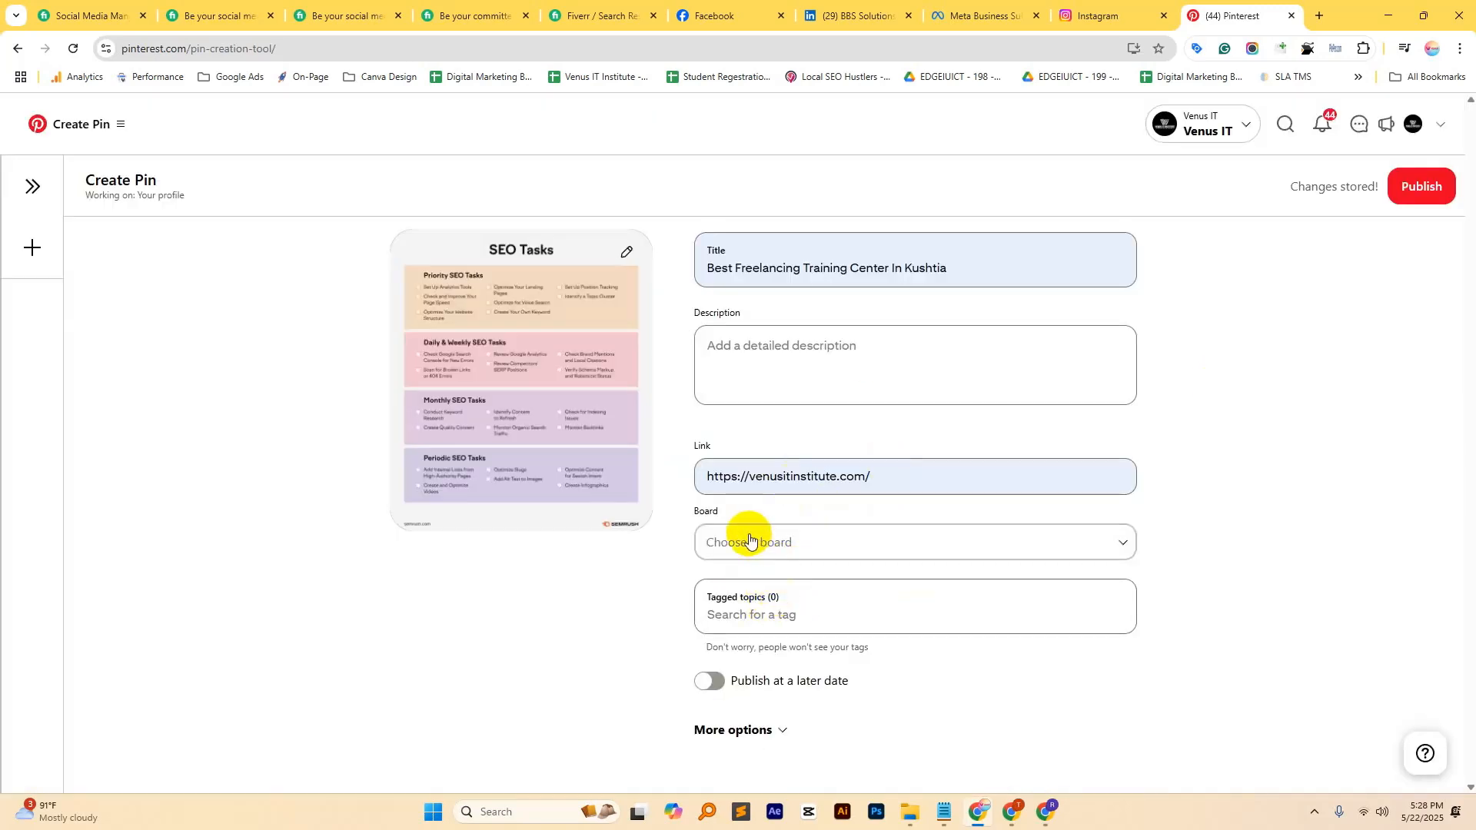
left_click(804, 538)
left_click(826, 371)
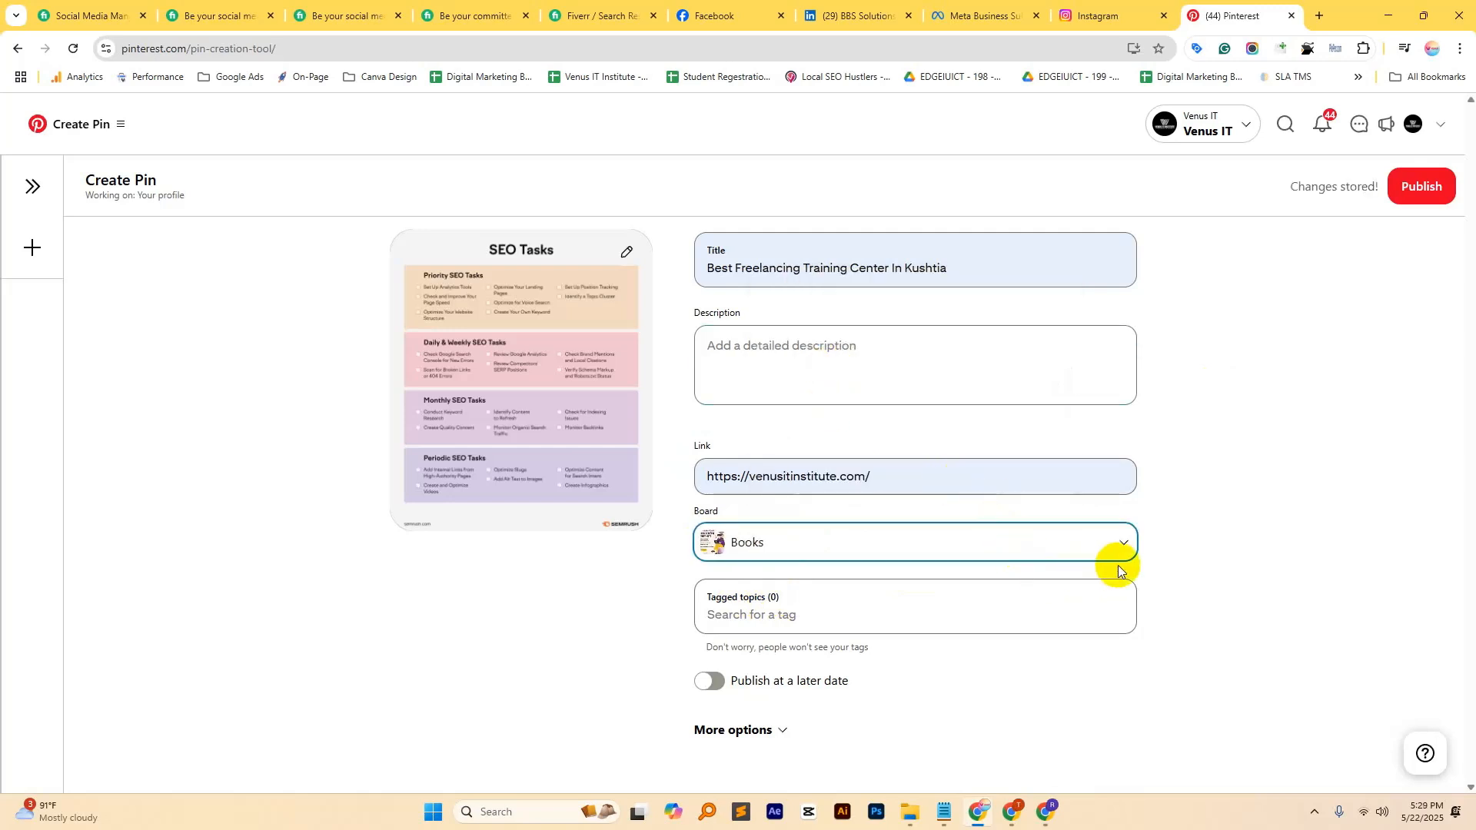
Step: Search the tagged topics for "seo" and tag the Pin with Seoul
left_click(710, 611)
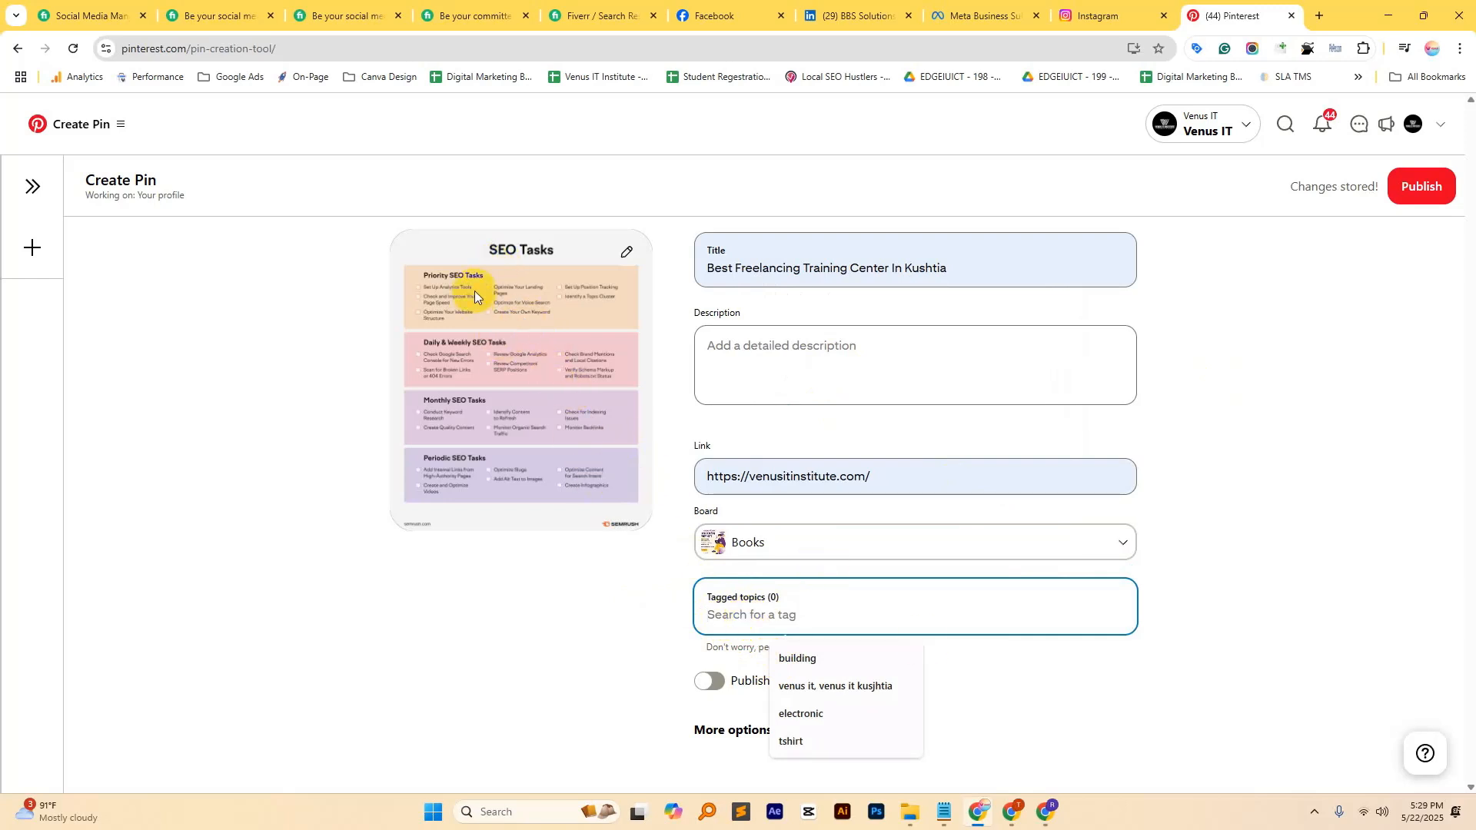
type("seo")
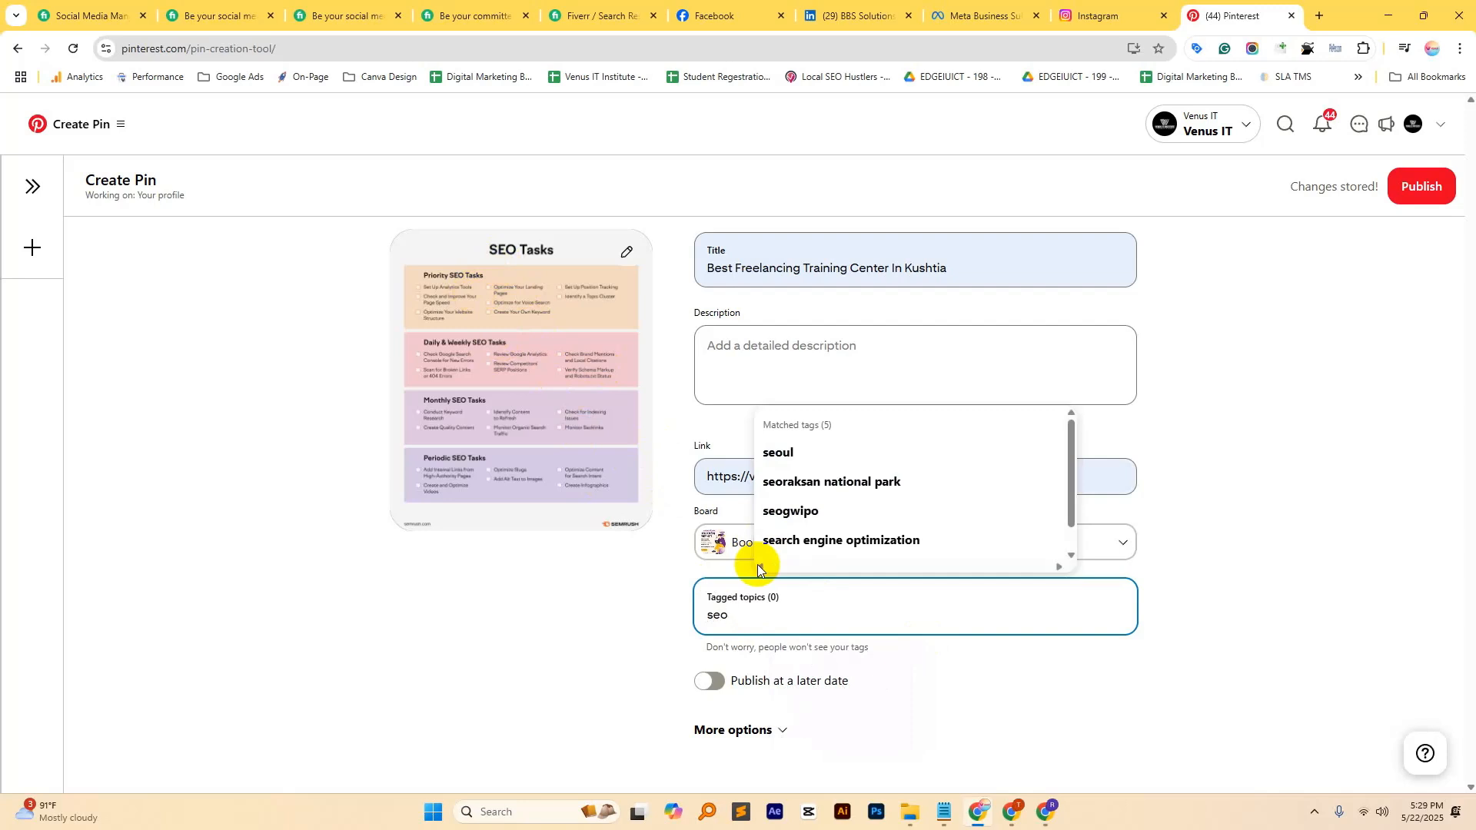
type(",")
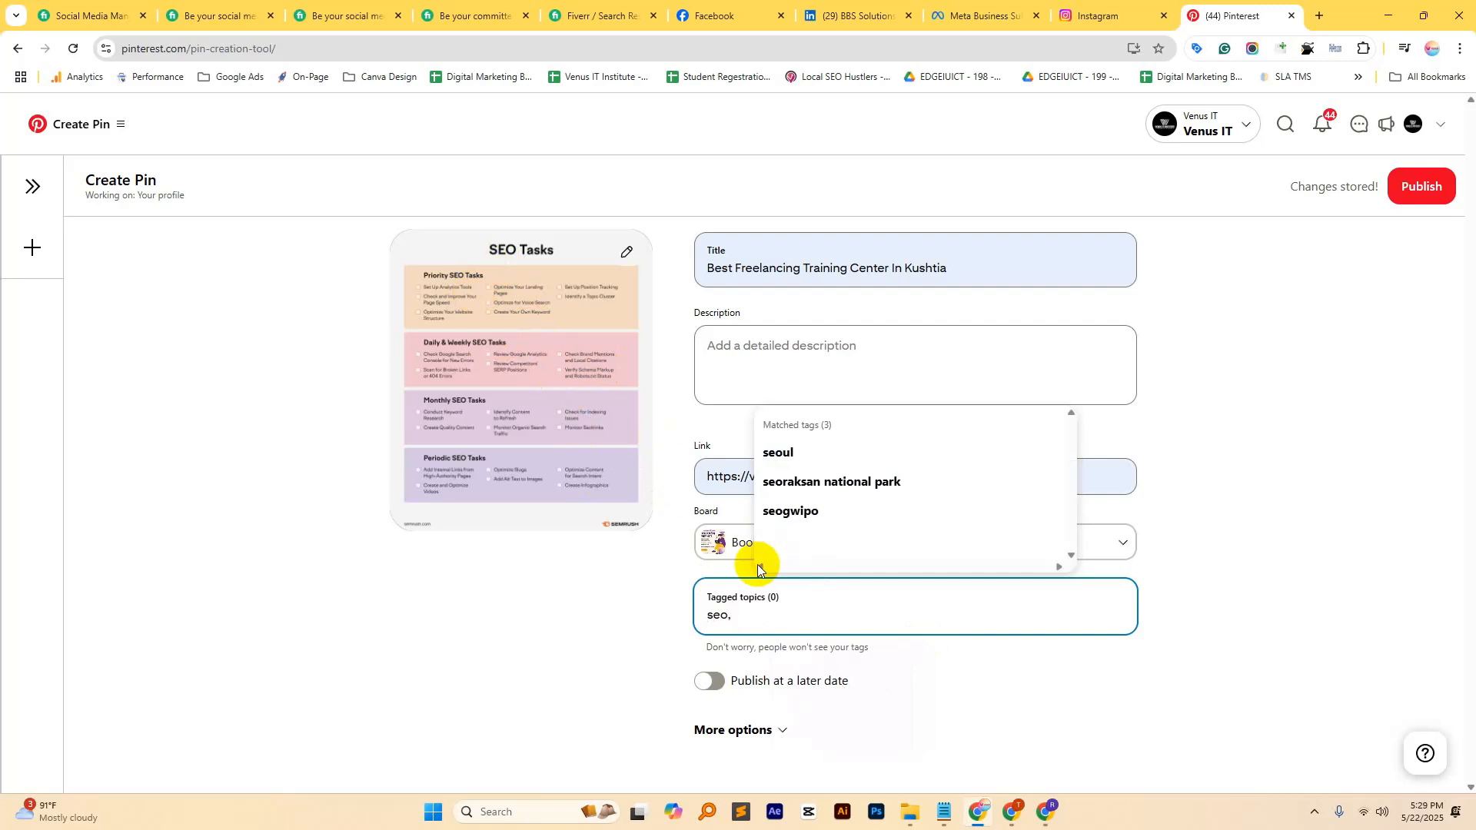
key("BackSpace")
scroll(874, 496, "down", 1)
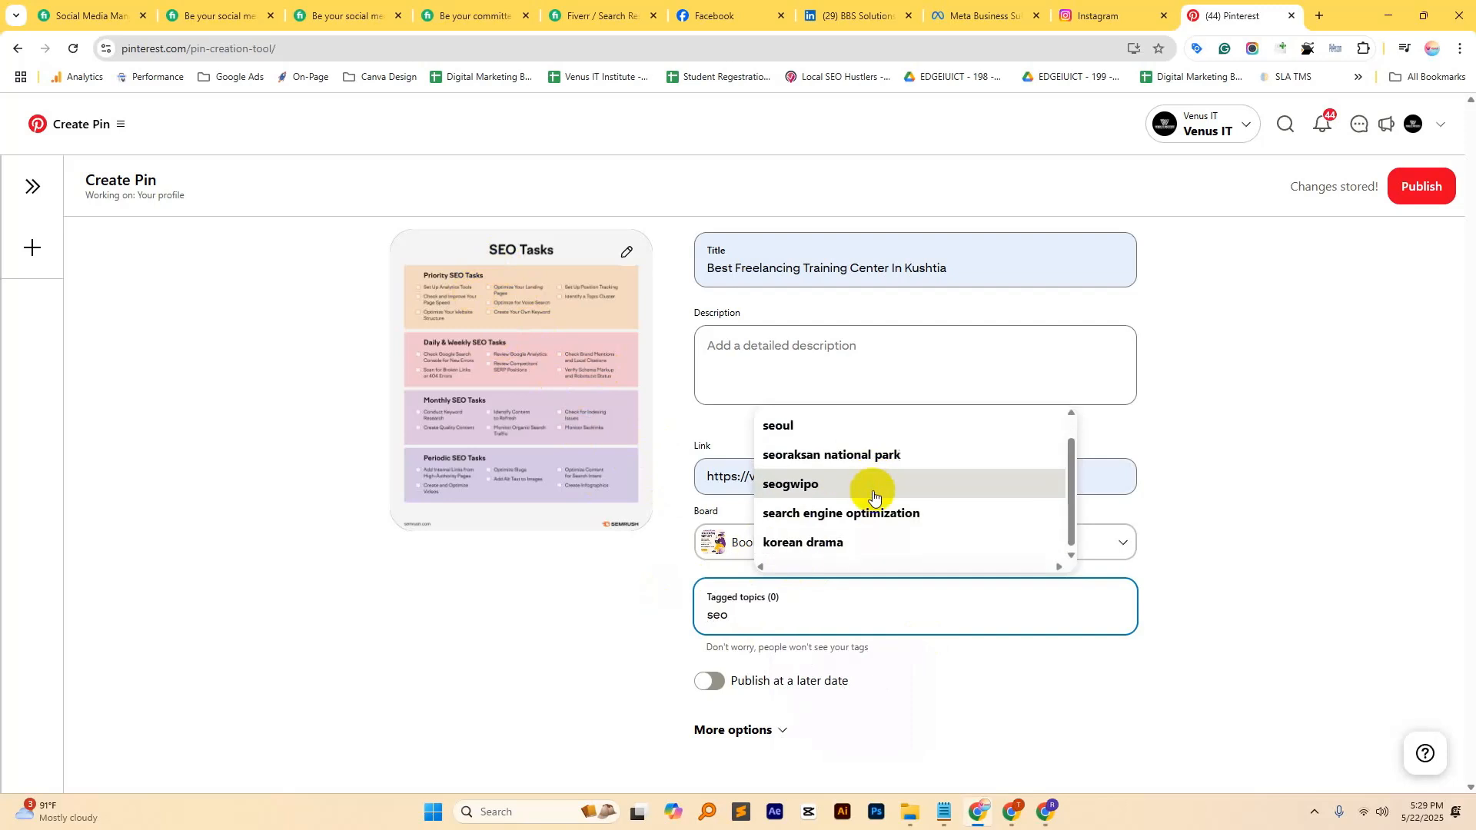
scroll(841, 492, "up", 1)
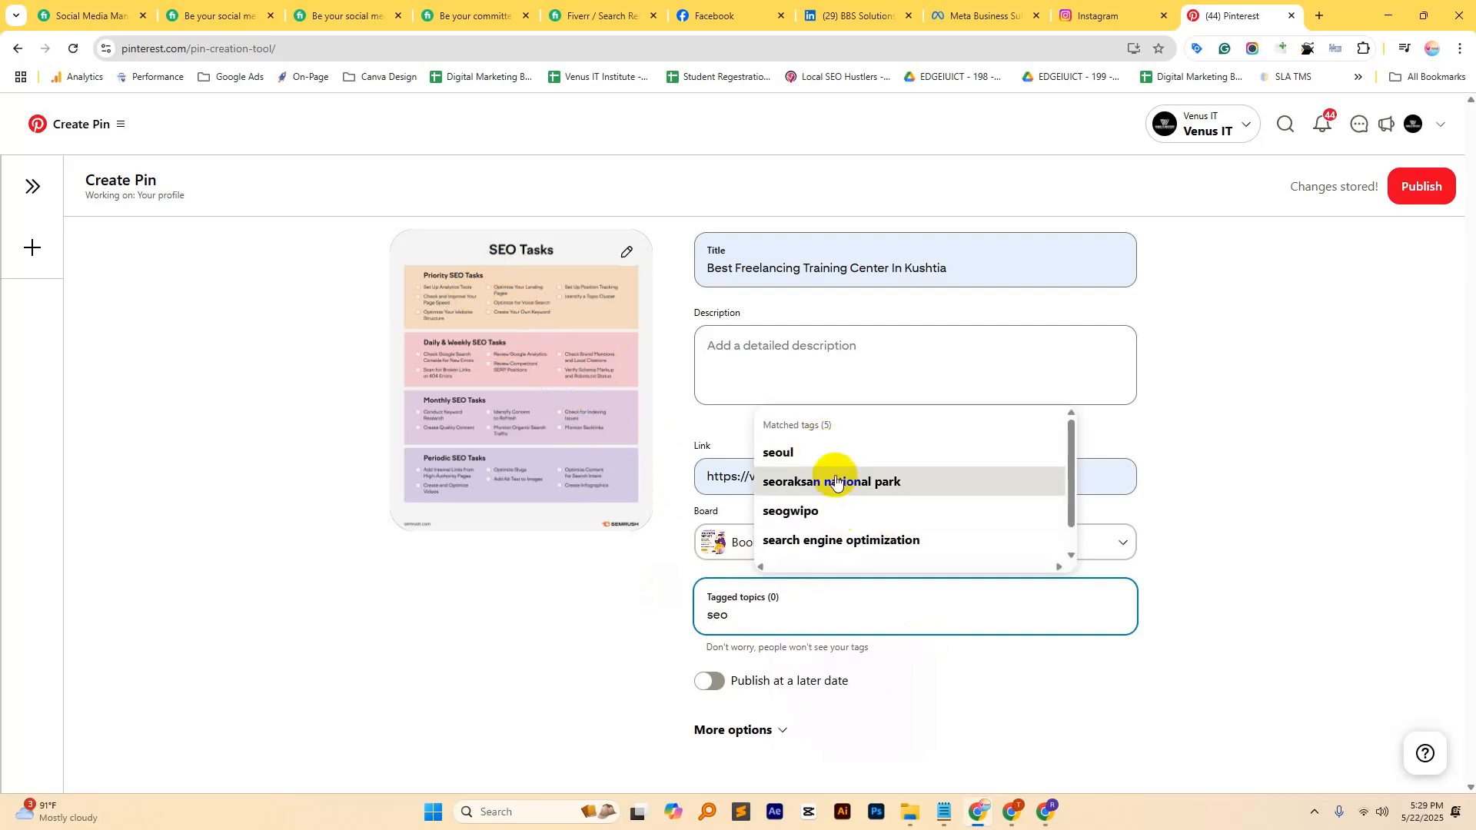
left_click(811, 452)
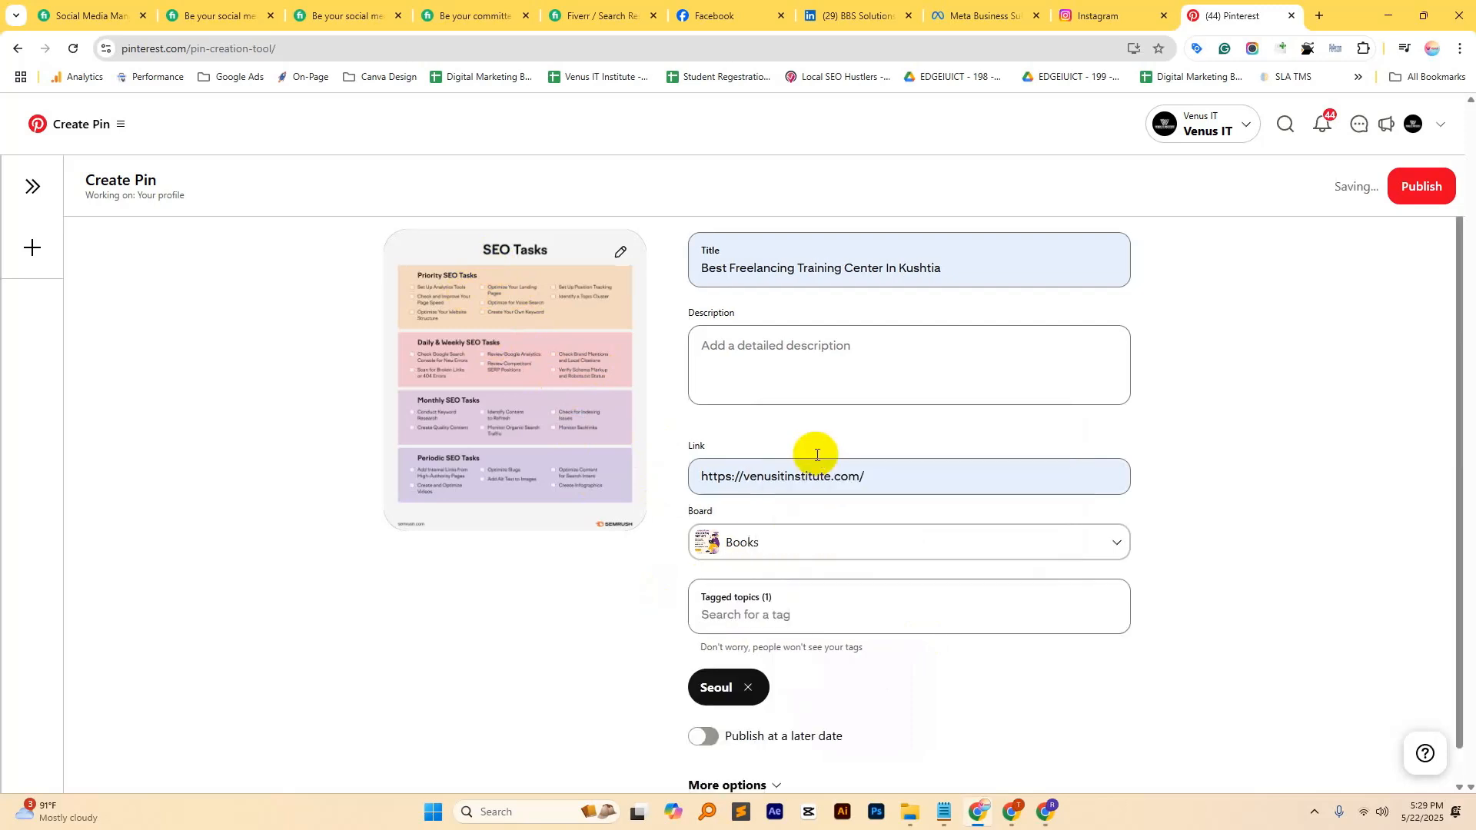
Step: Search the topics for "seo" again and add Seoraksan National Park as a second tag
left_click(747, 624)
type("seom")
key("BackSpace")
key("BackSpace")
type("o")
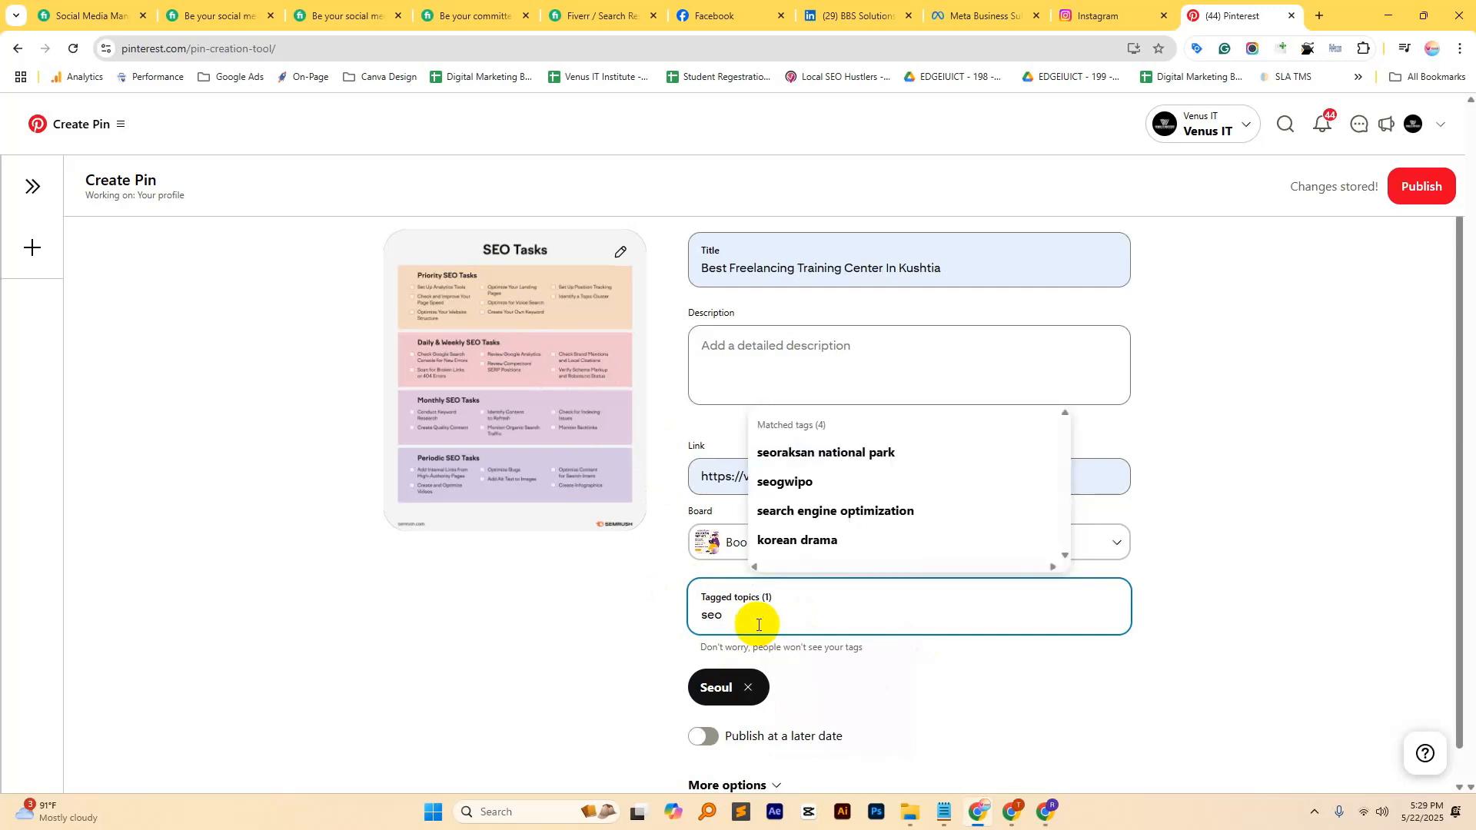
scroll(859, 472, "down", 1)
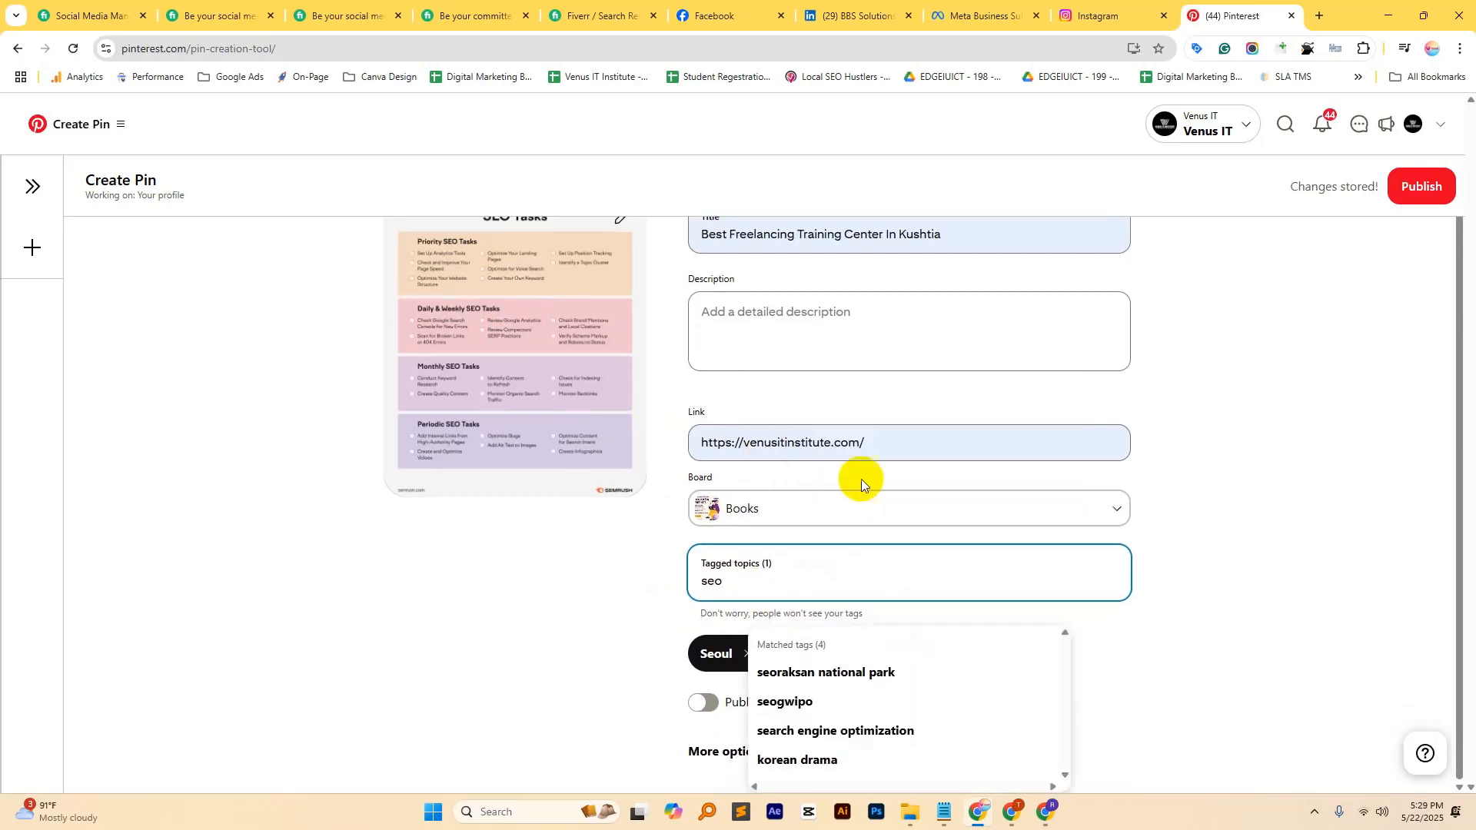
right_click(754, 584)
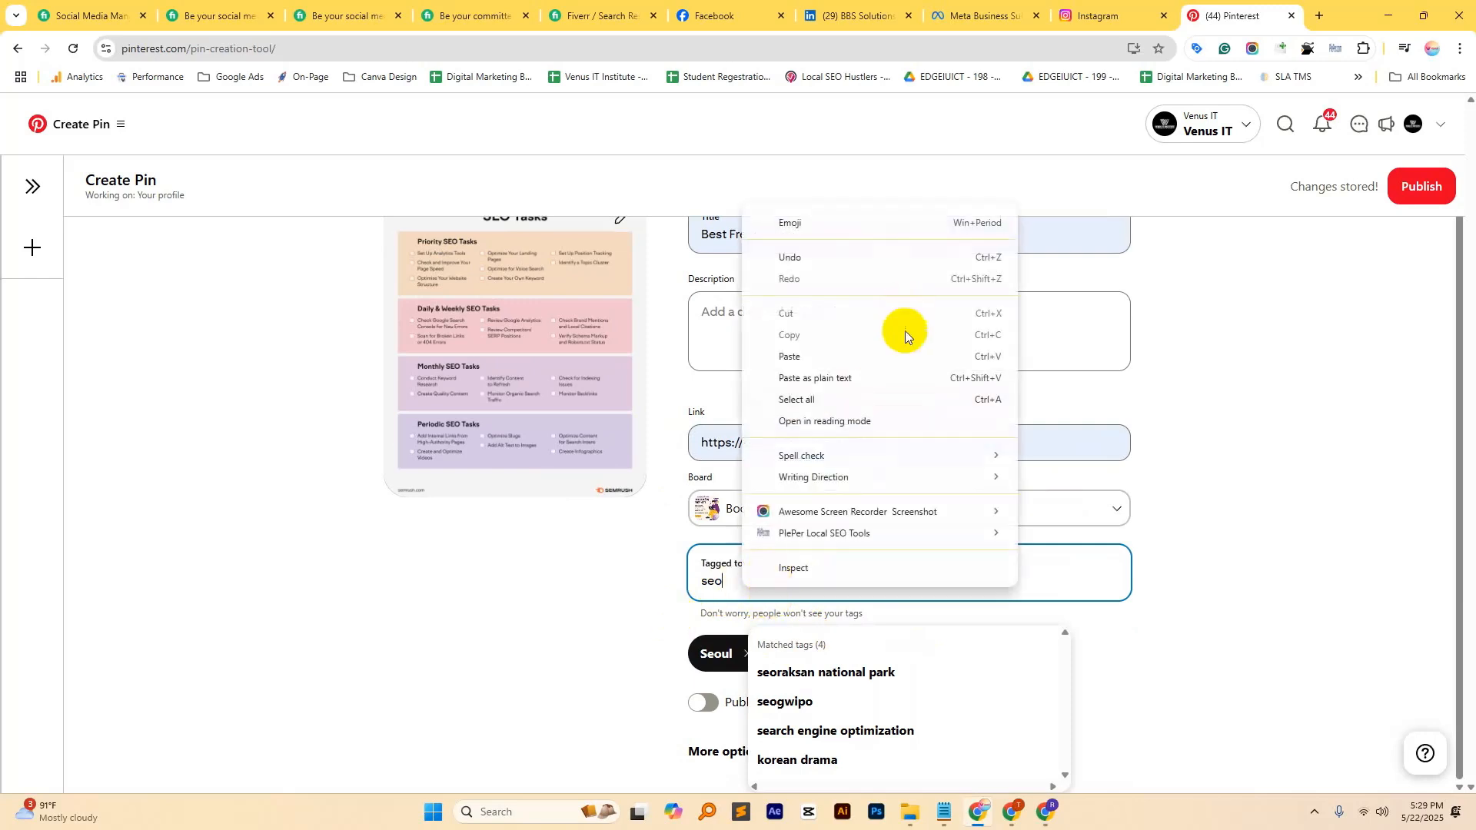
left_click(611, 583)
left_click(702, 581)
left_click(850, 673)
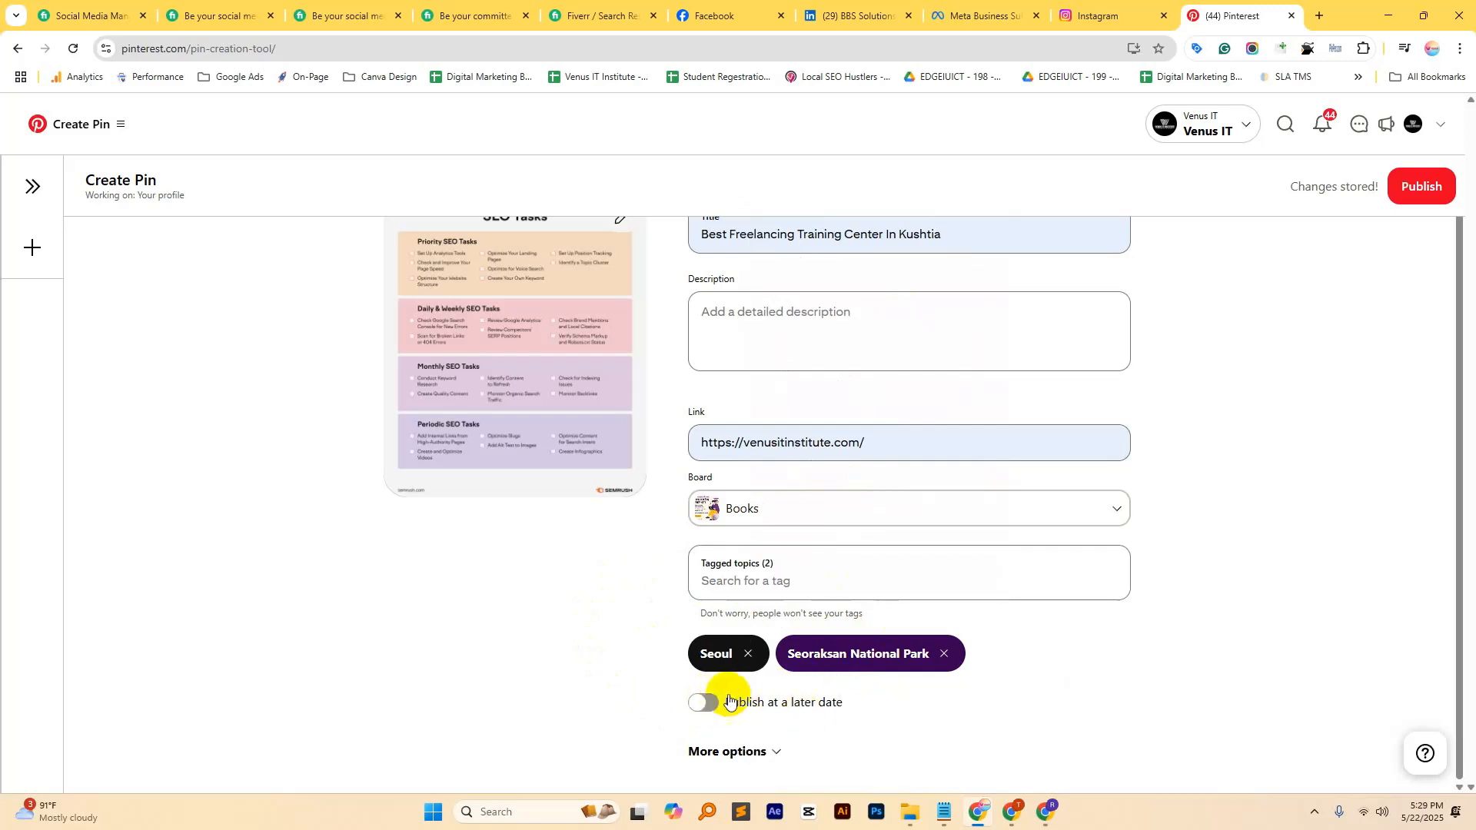
Step: Enable publishing the Pin at a later date and set its date to 06/04/2025
left_click(702, 702)
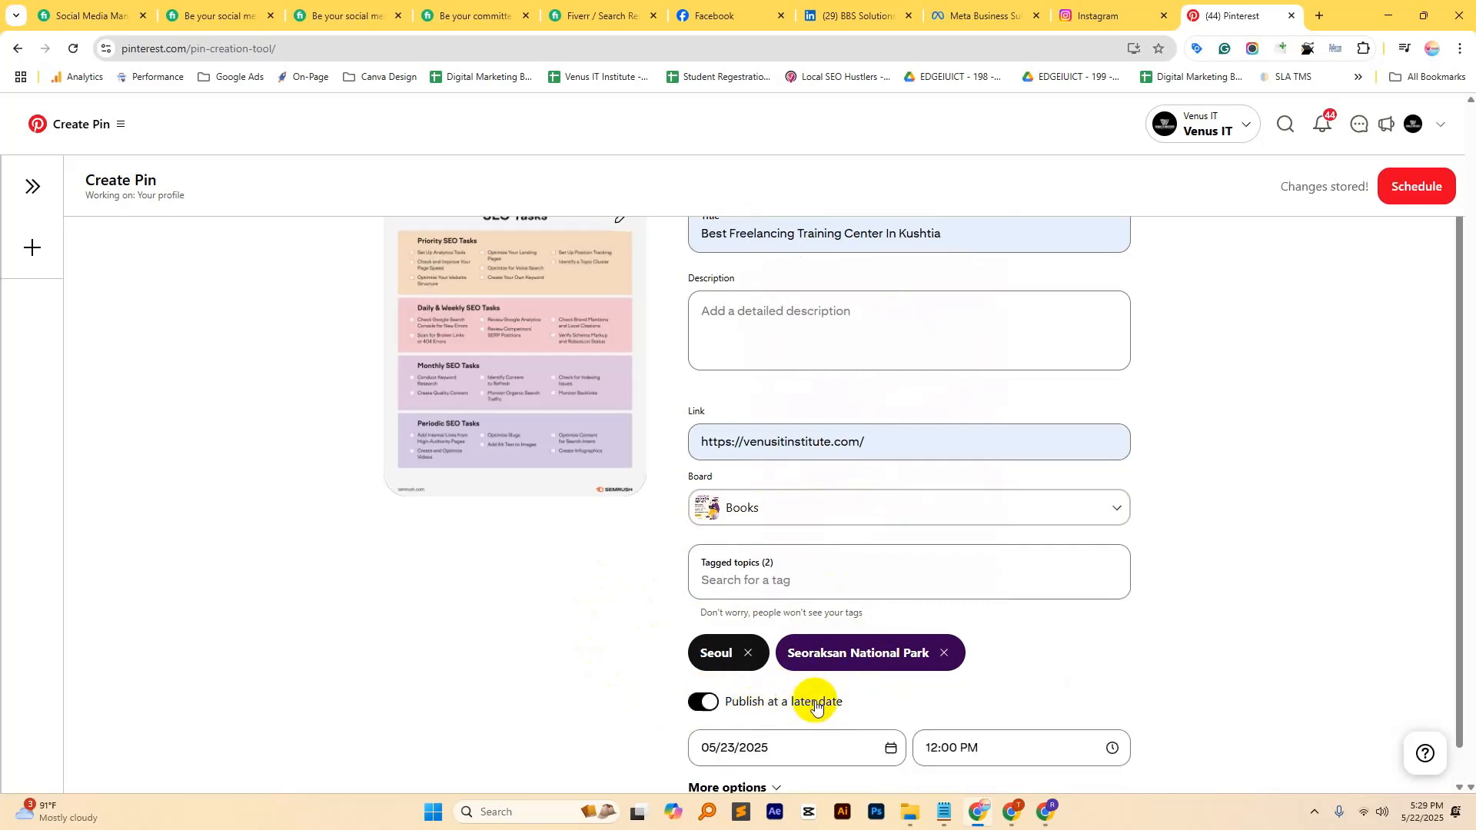
scroll(815, 704, "down", 1)
left_click(785, 710)
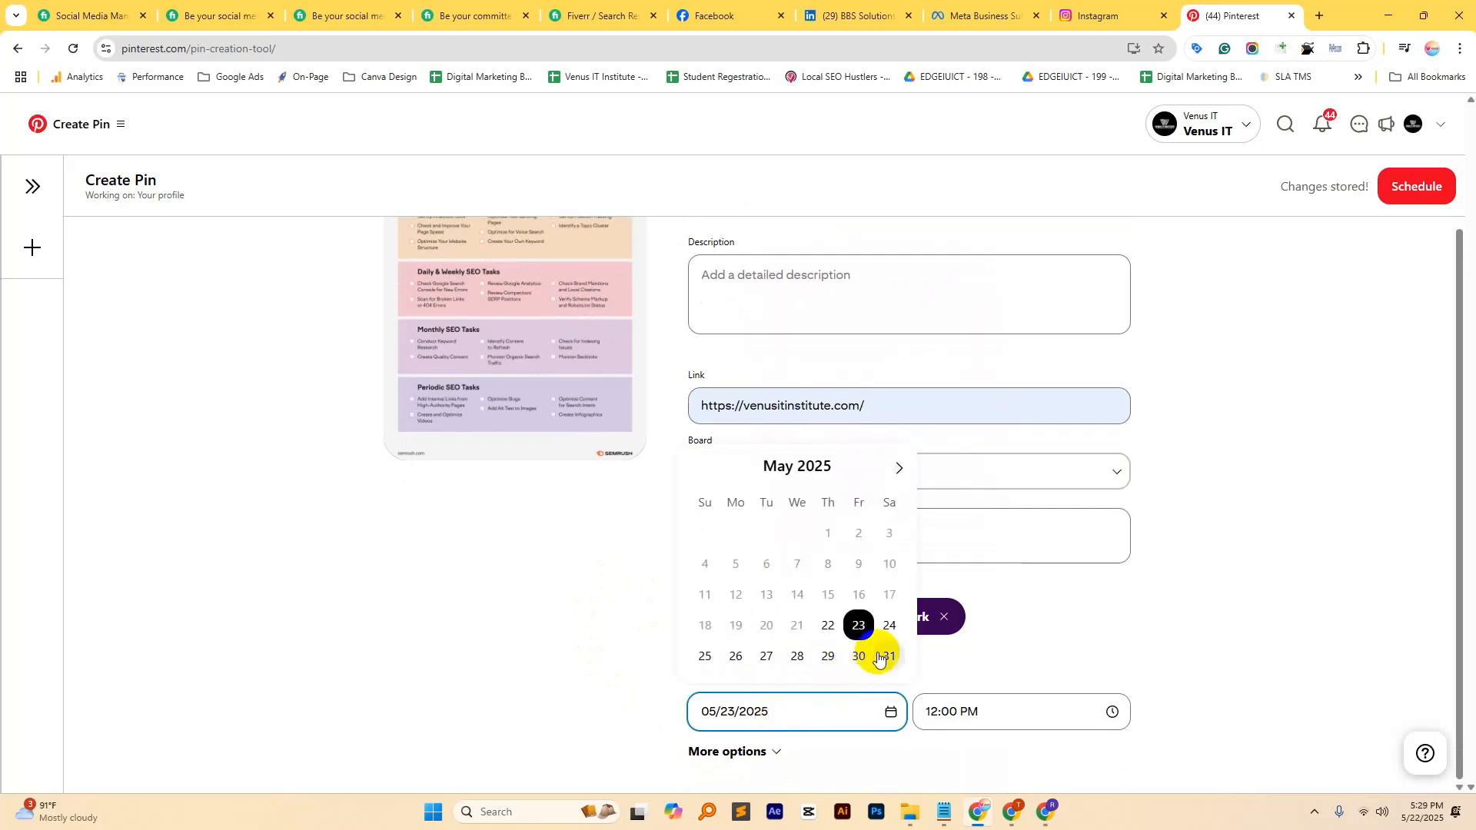
left_click(900, 469)
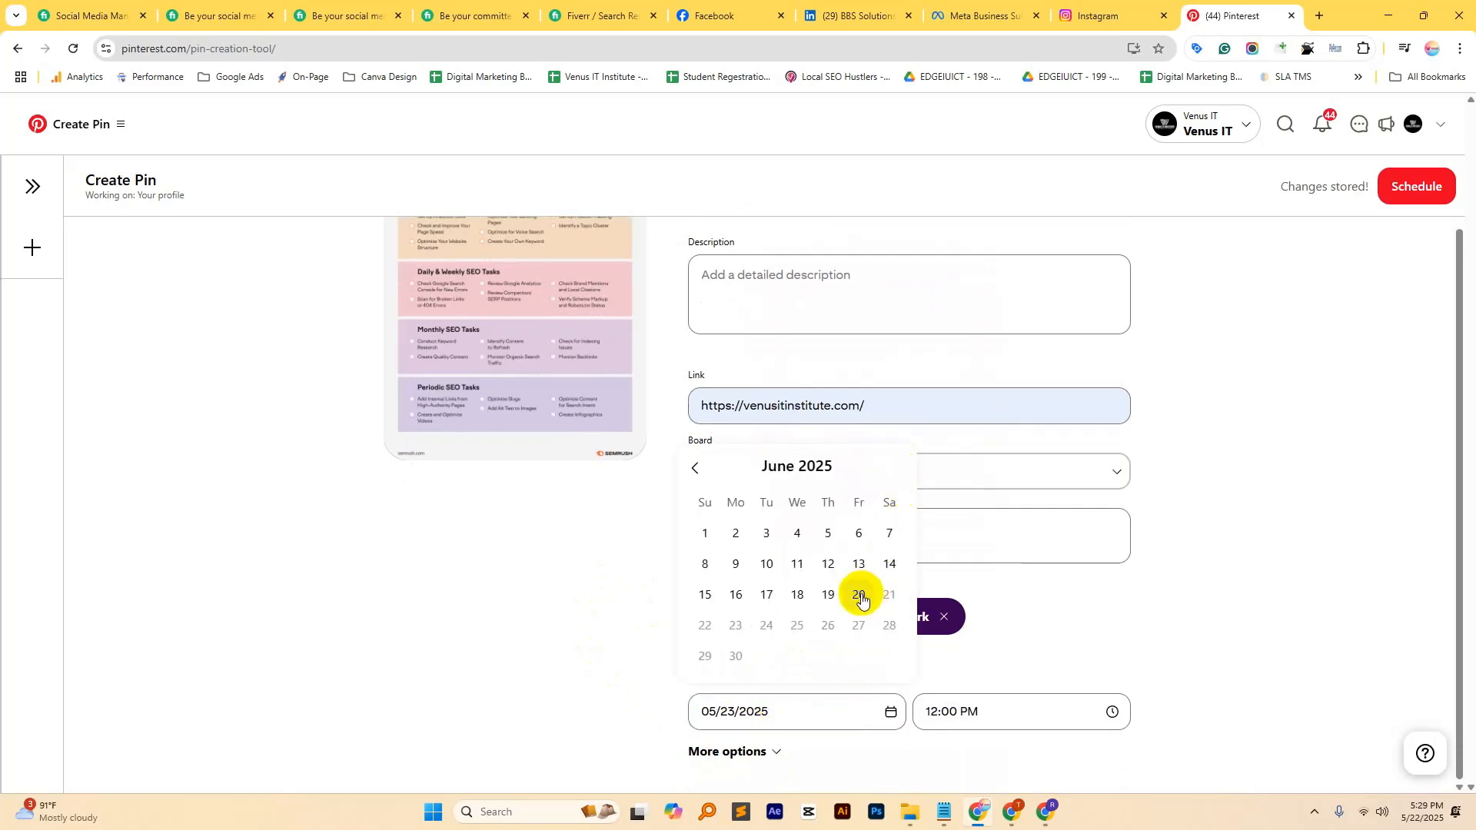
left_click(797, 533)
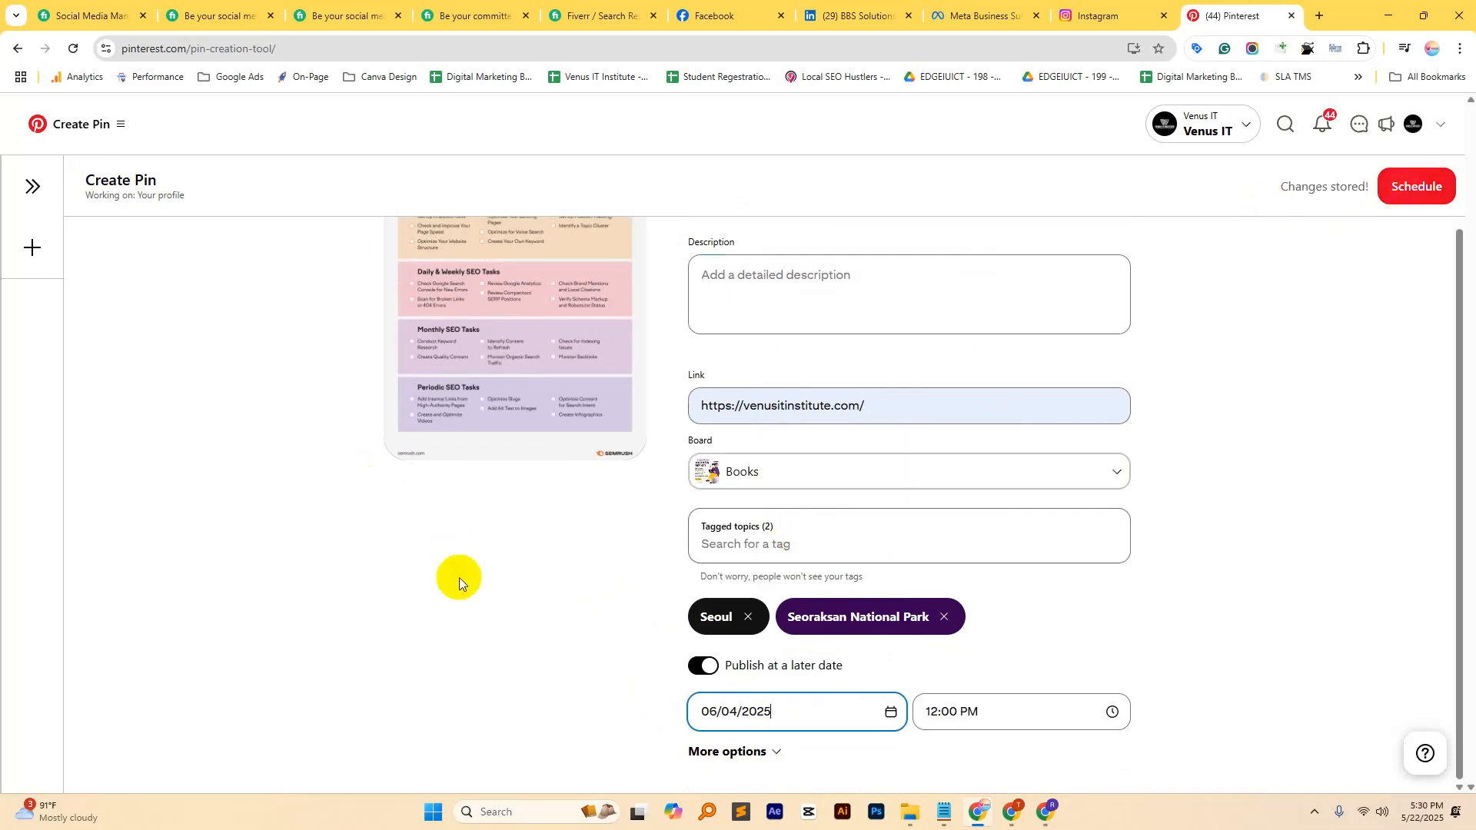
scroll(459, 578, "up", 1)
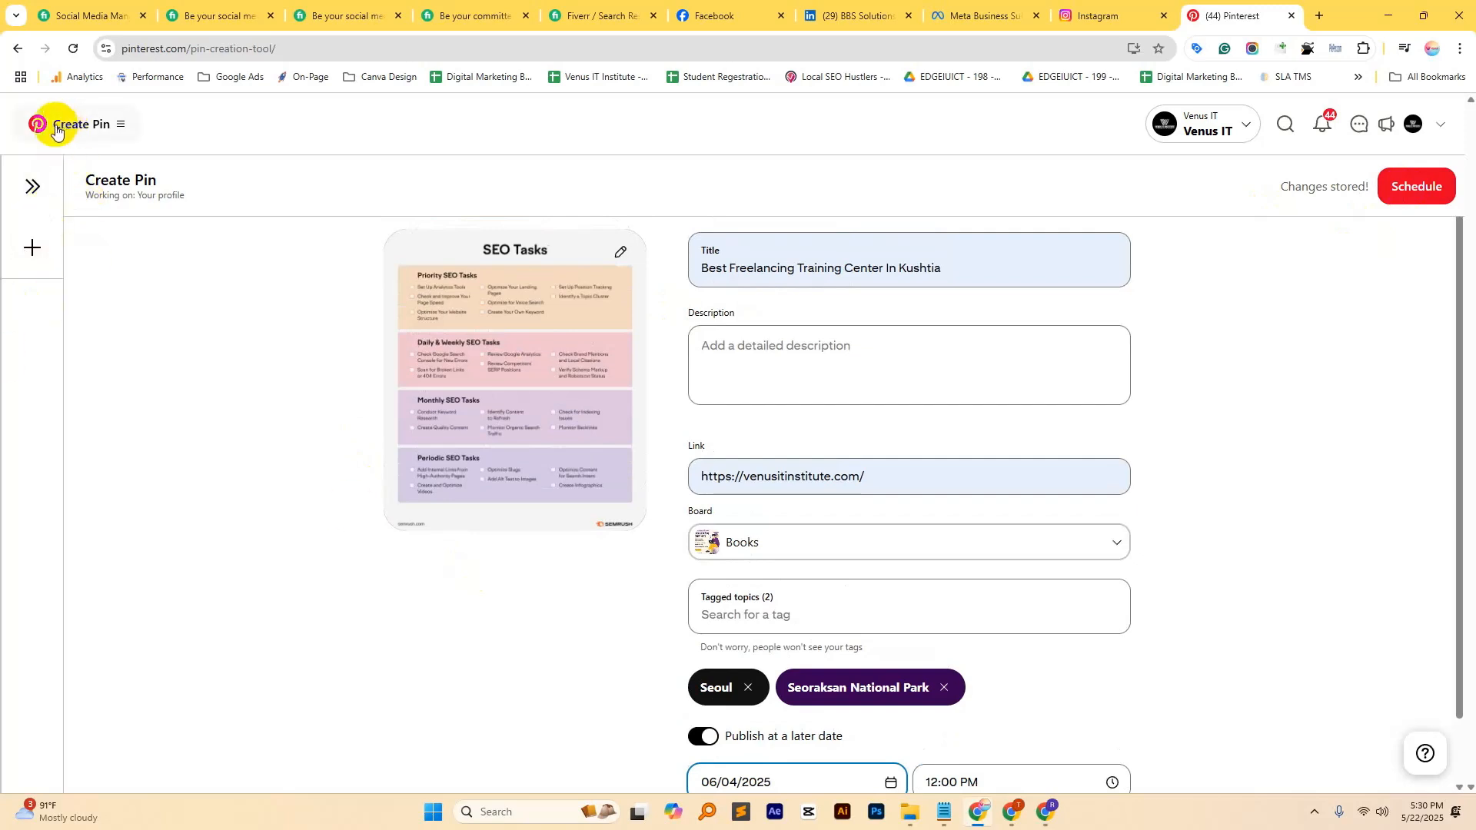
scroll(459, 519, "down", 1)
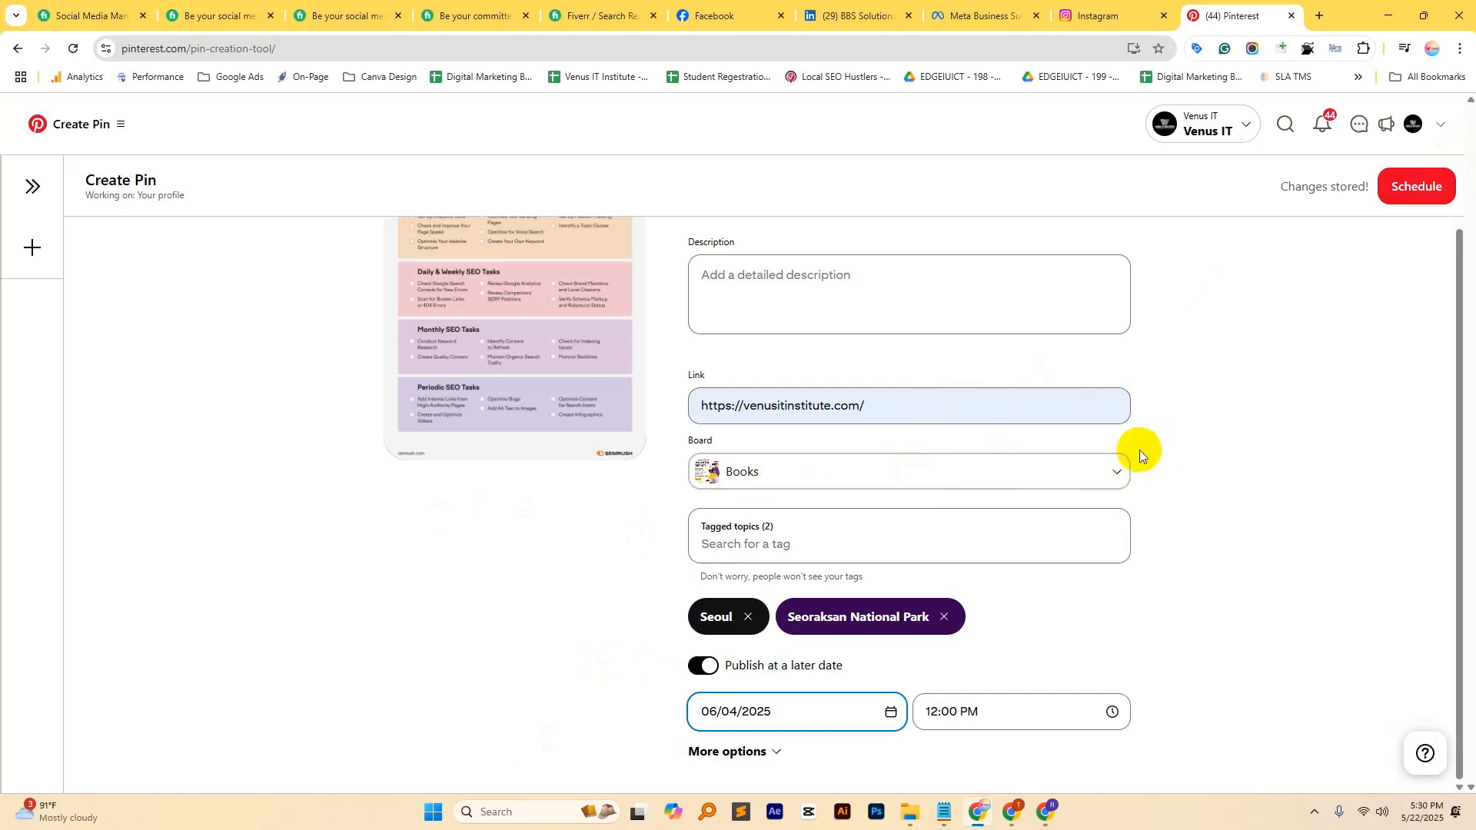
left_click(326, 58)
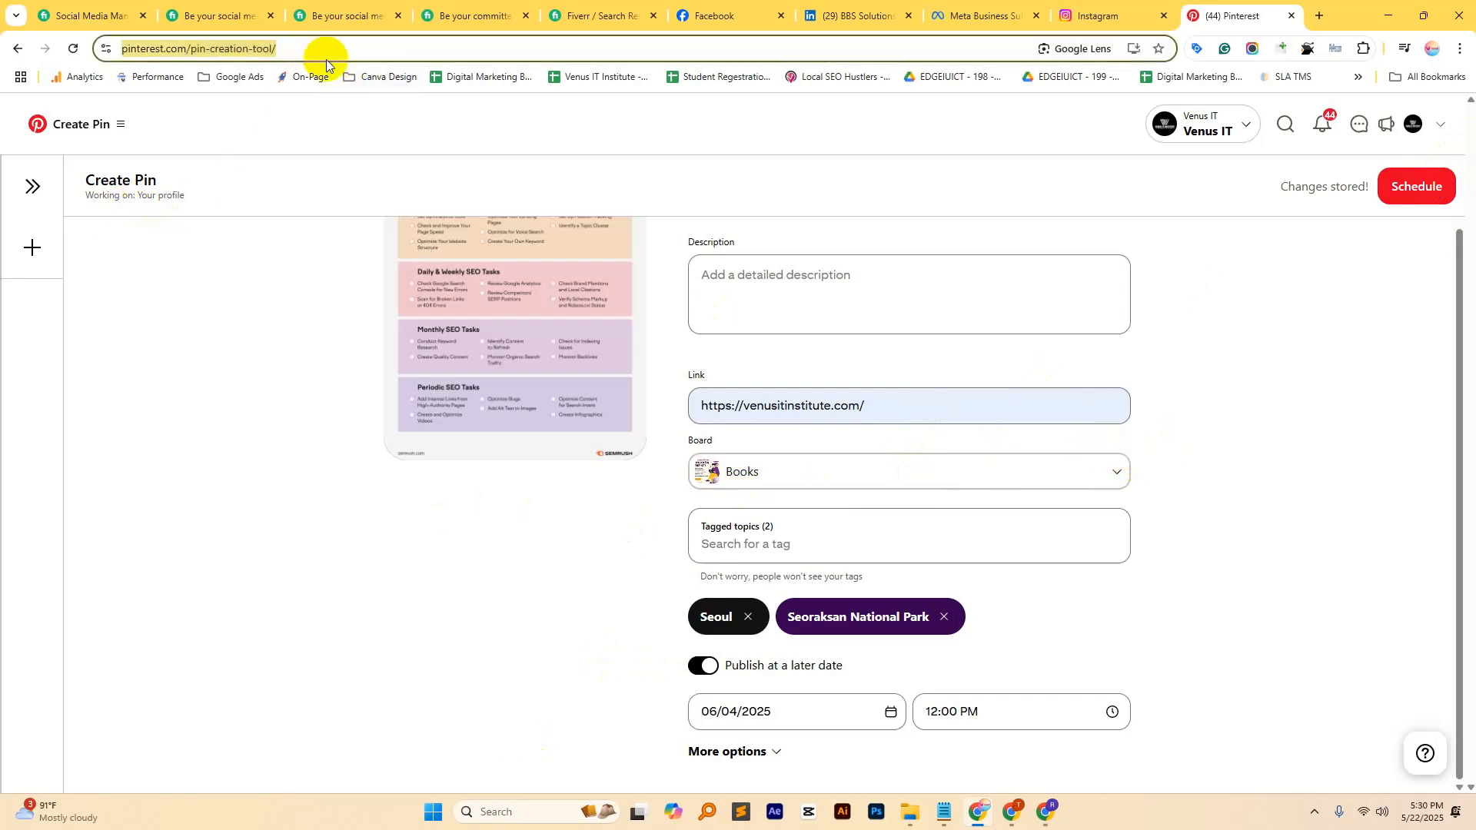
type("tiktok.com/@venusitinstitute")
key("Return")
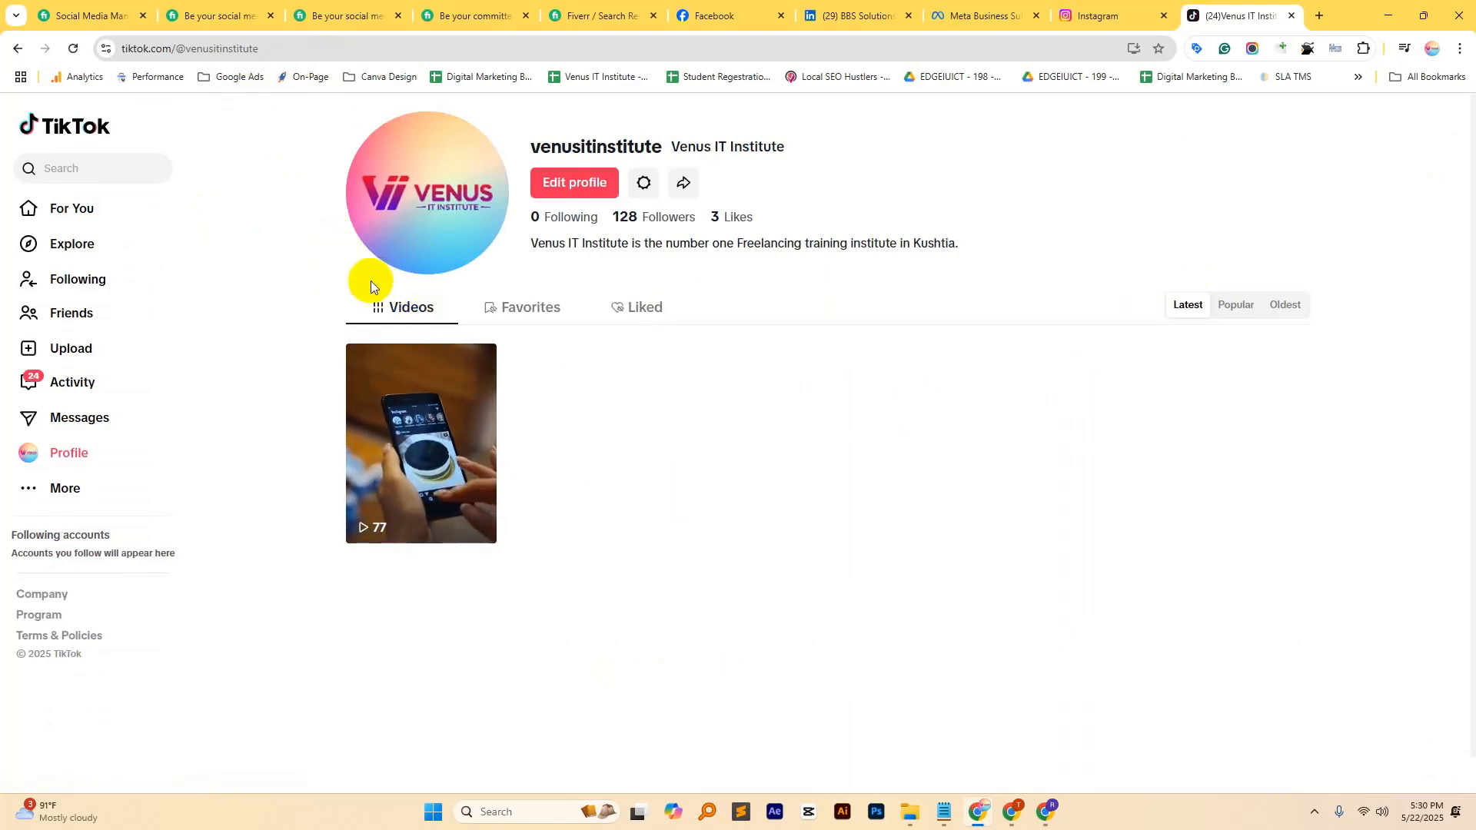
left_click(52, 345)
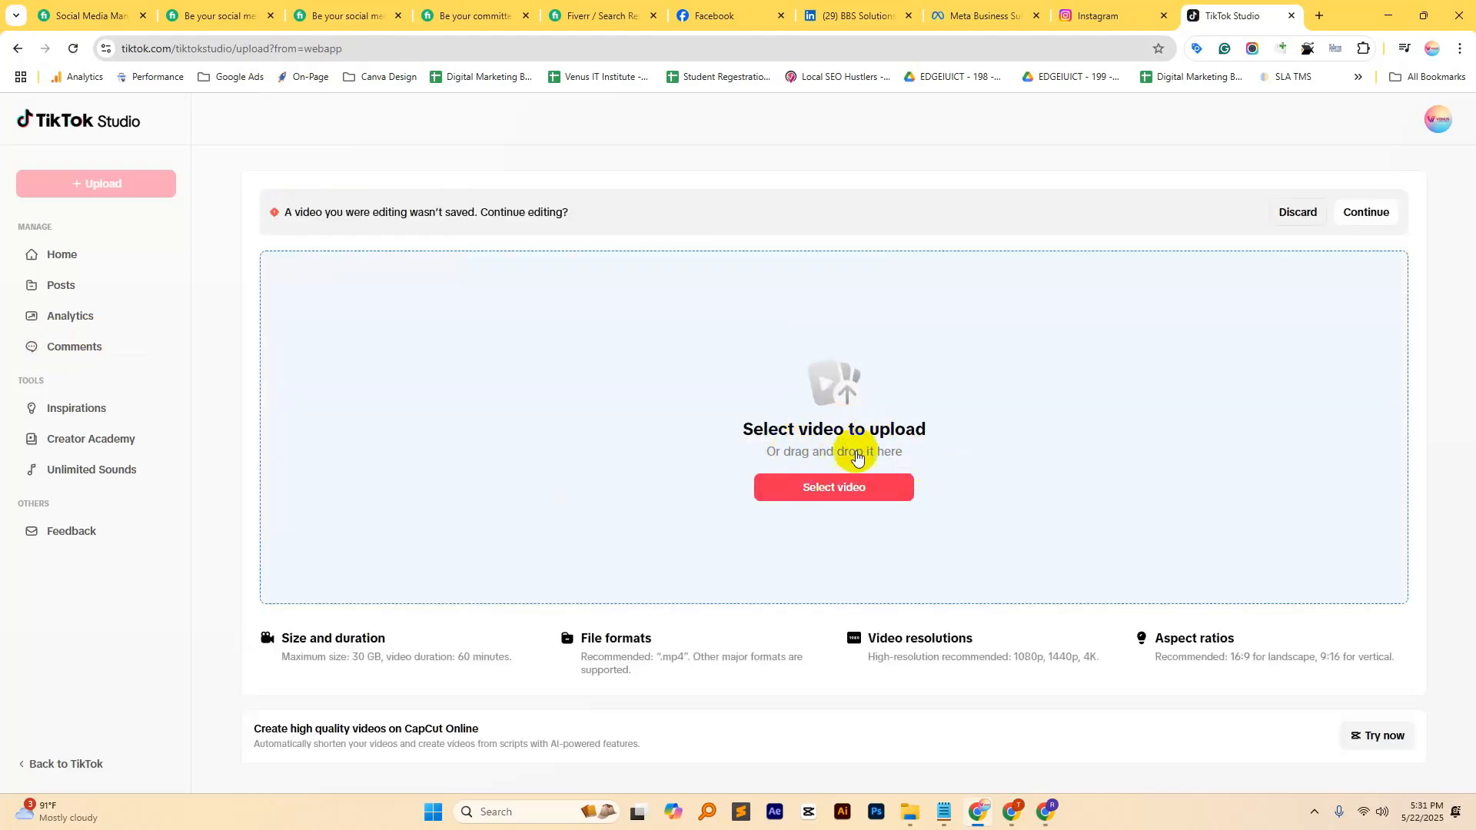
Step: Upload the video 3683325-uhd_3840_2160_24fps.mp4 from the Downloads folder to TikTok Studio
left_click(852, 483)
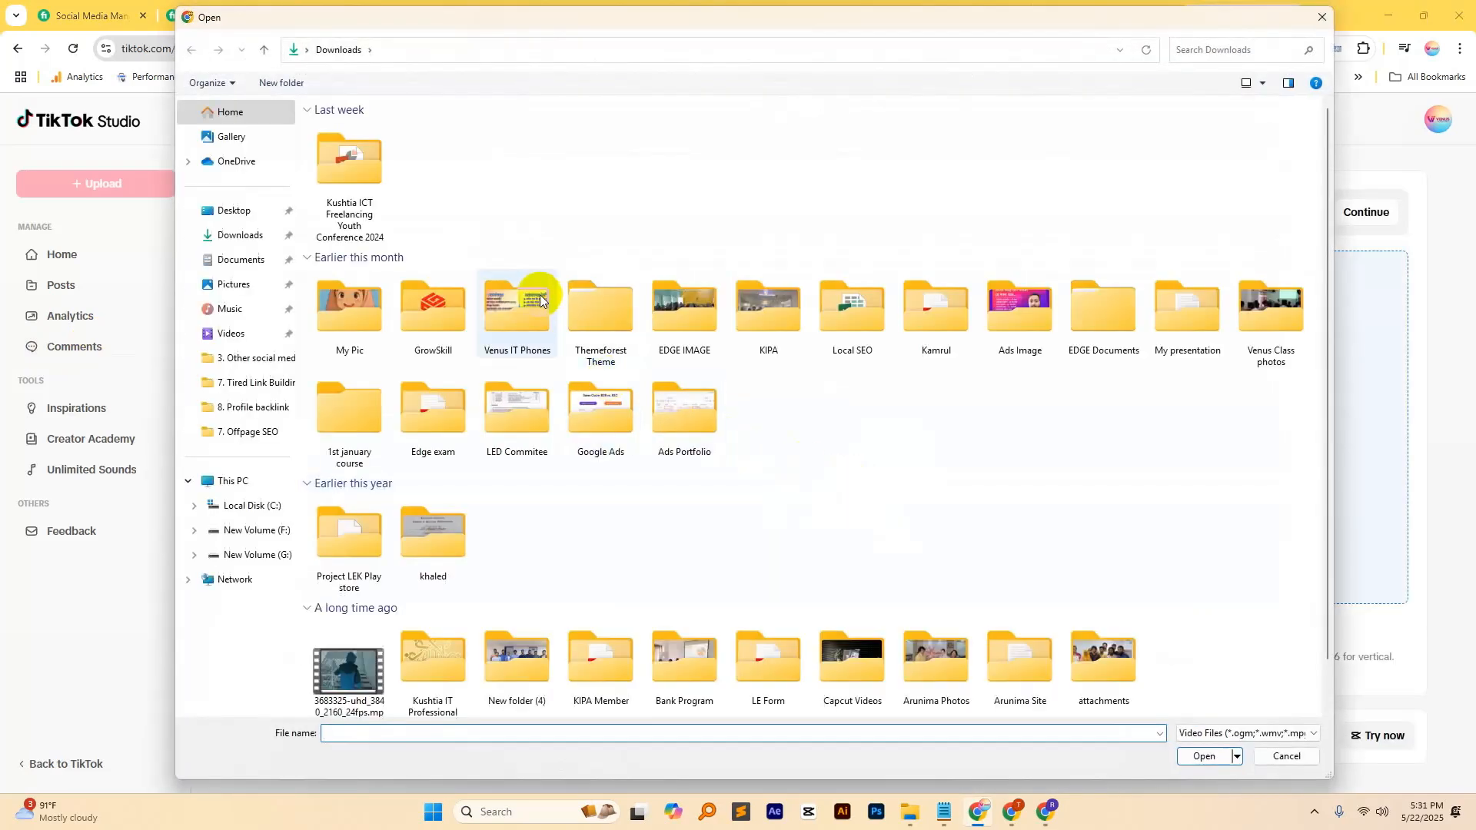
scroll(597, 512, "down", 1)
double_click(438, 519)
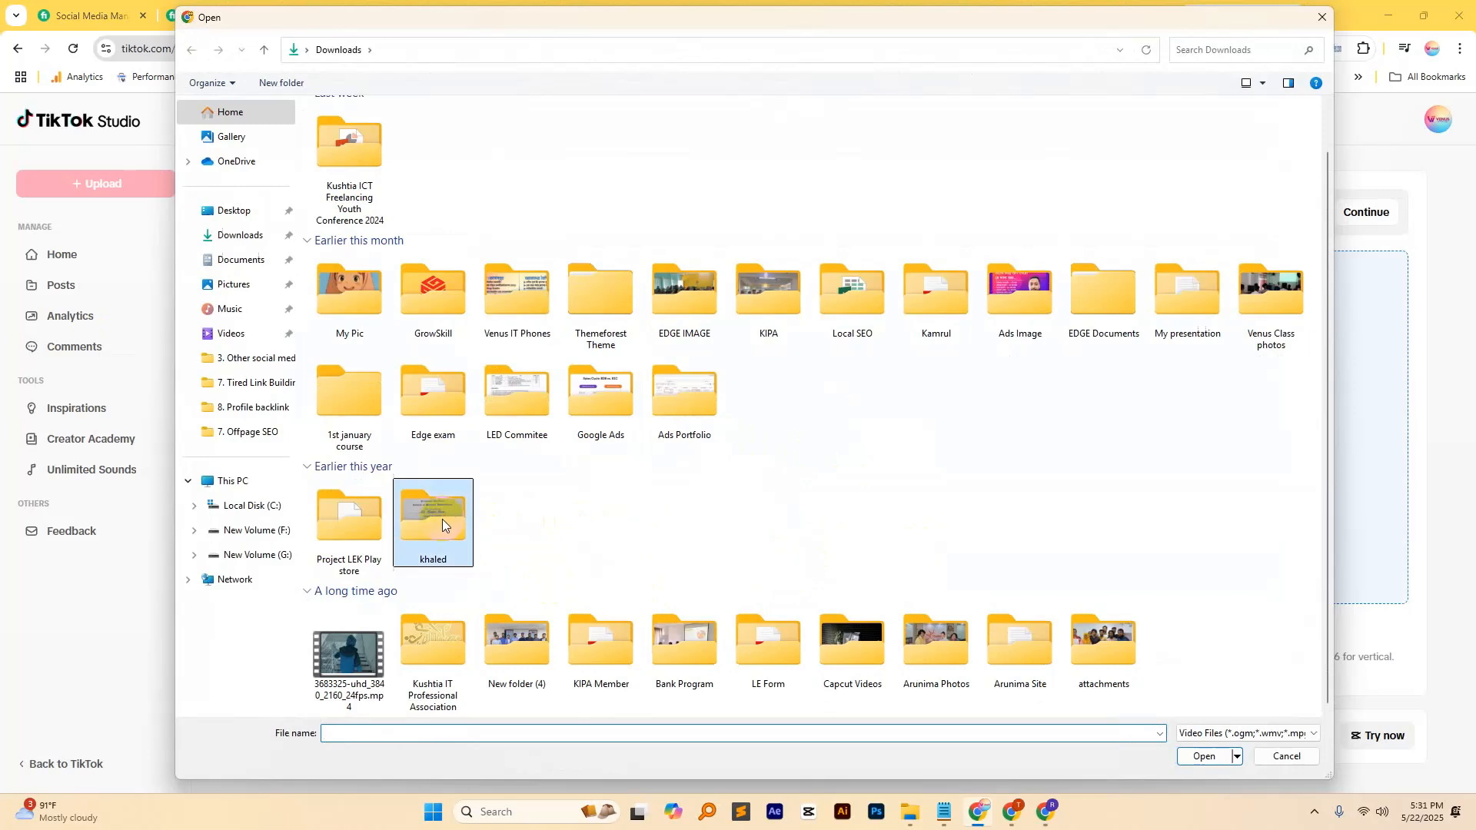
left_click(263, 49)
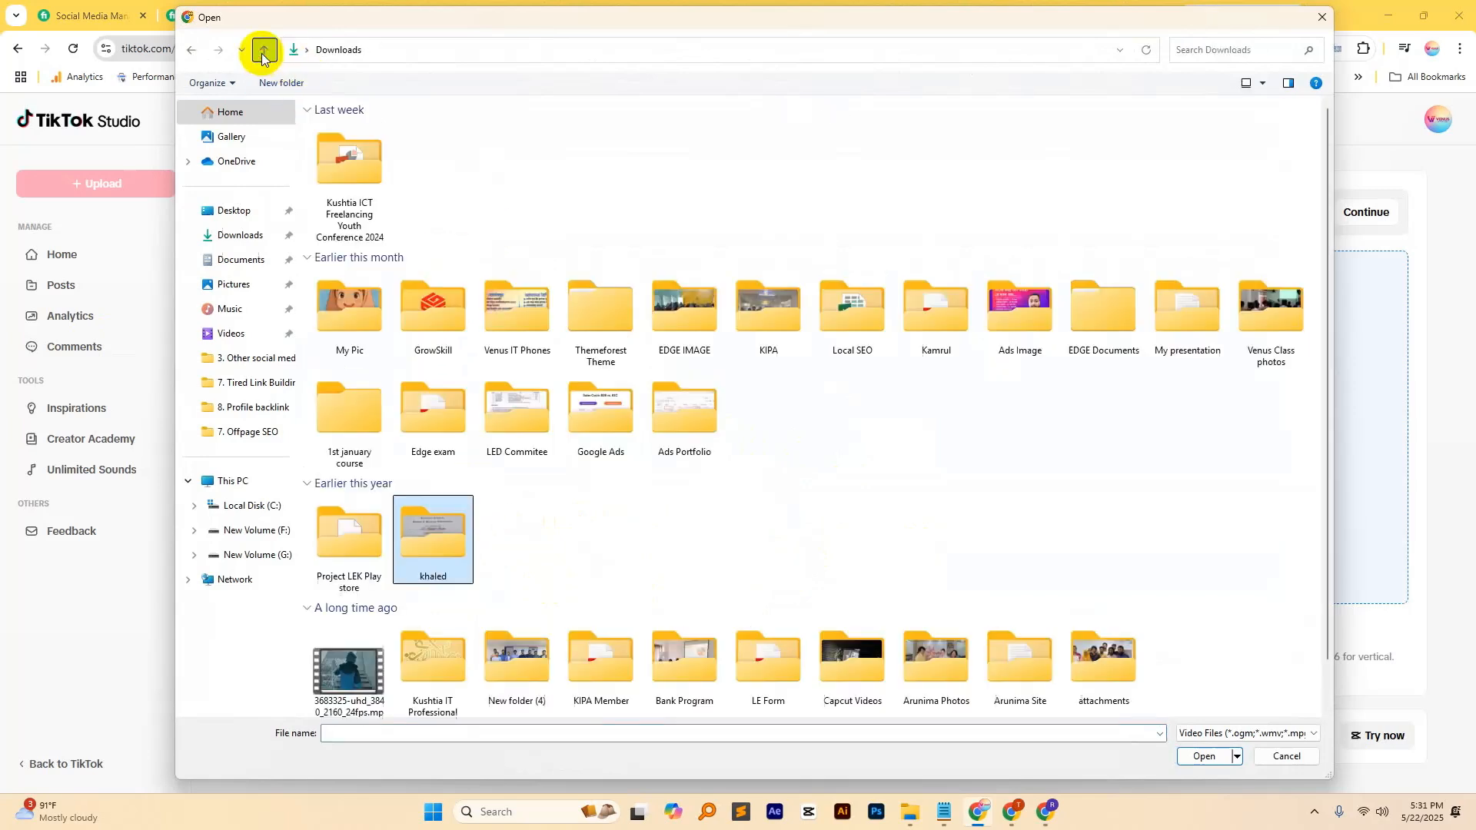
scroll(700, 600, "down", 1)
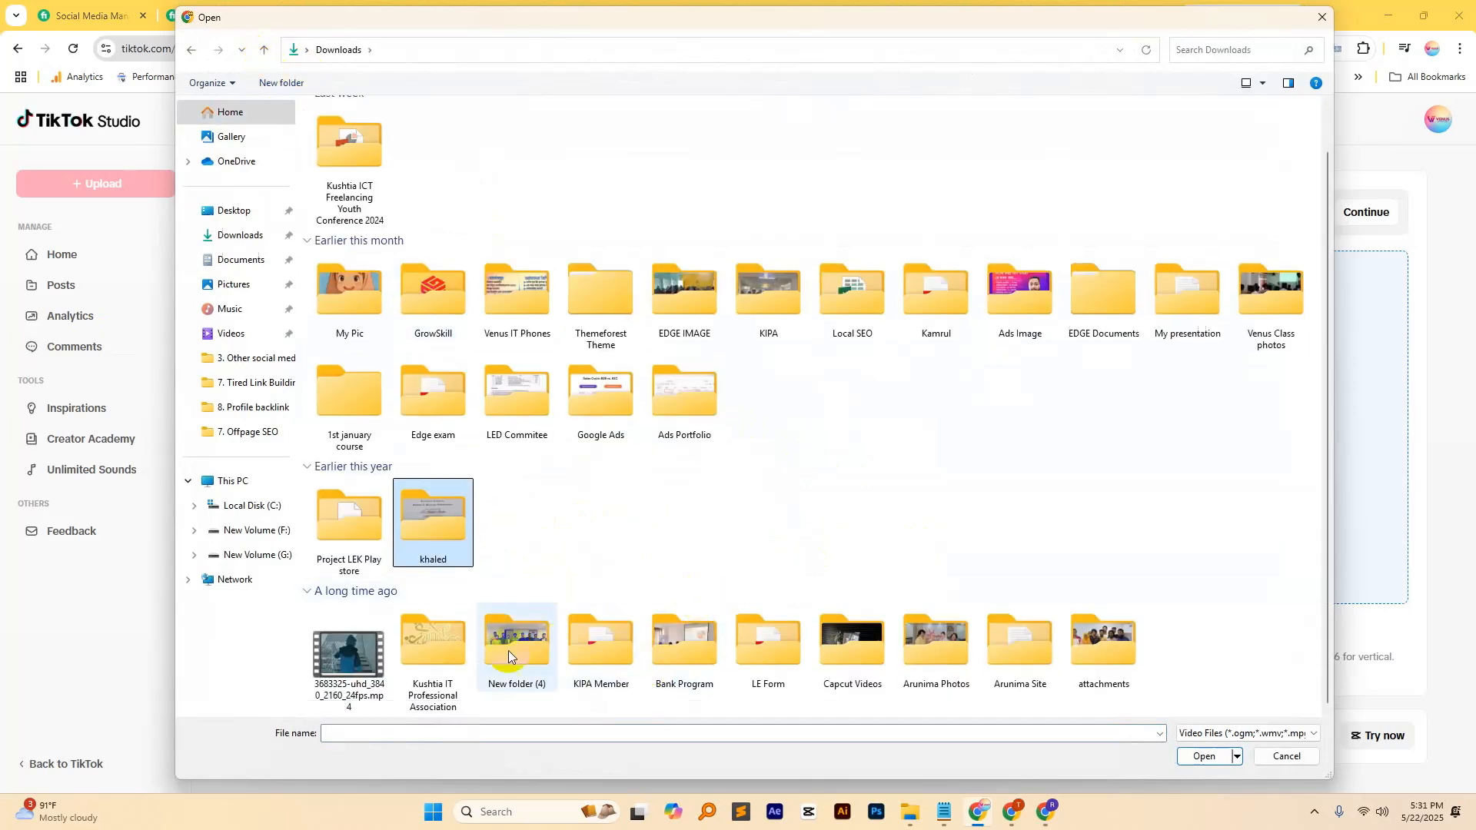
double_click(348, 661)
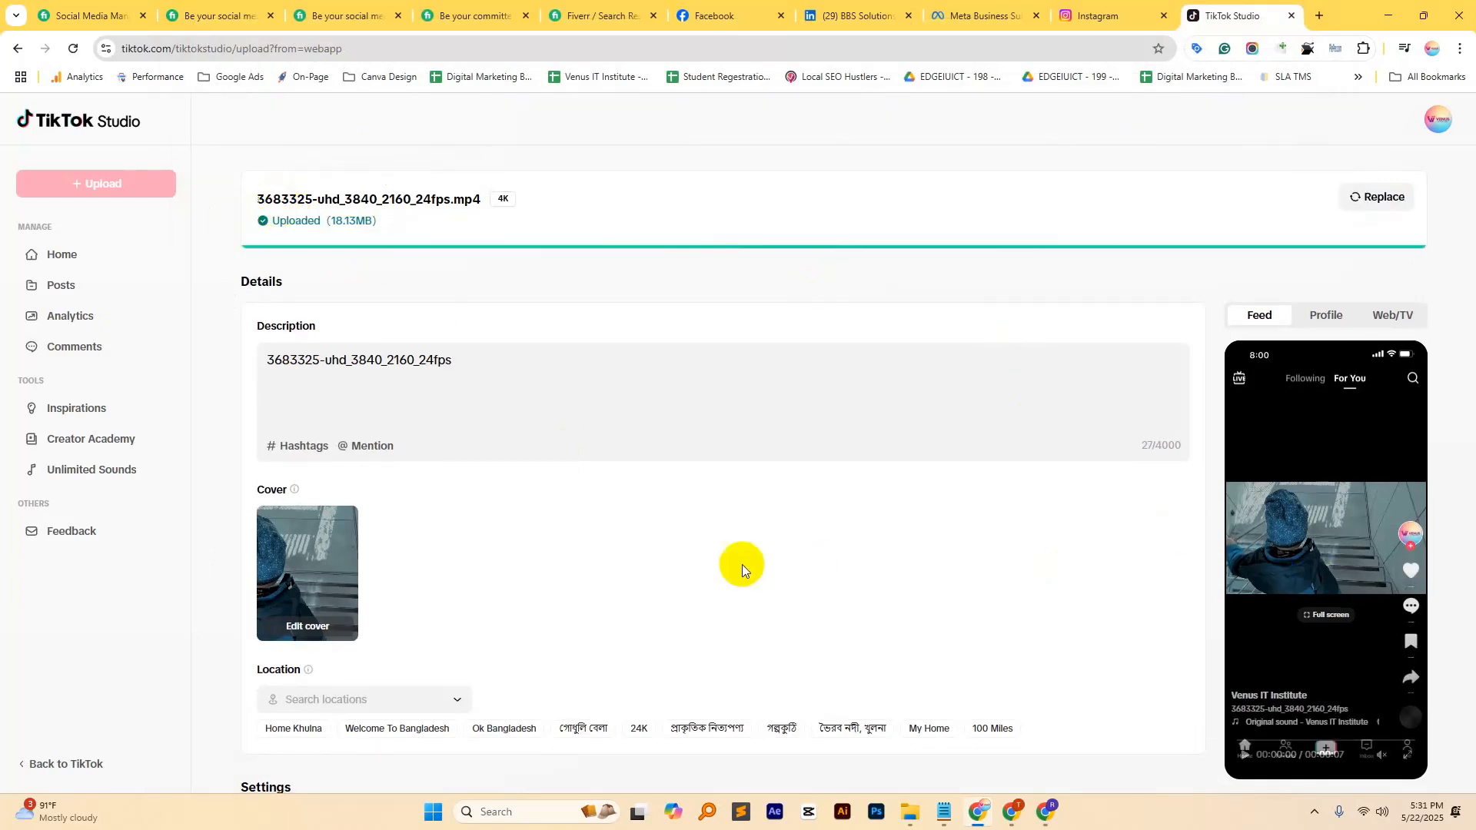
Step: Set the TikTok video to post on a schedule, choosing 2025-05-24 as the date
scroll(742, 569, "down", 5)
left_click(321, 444)
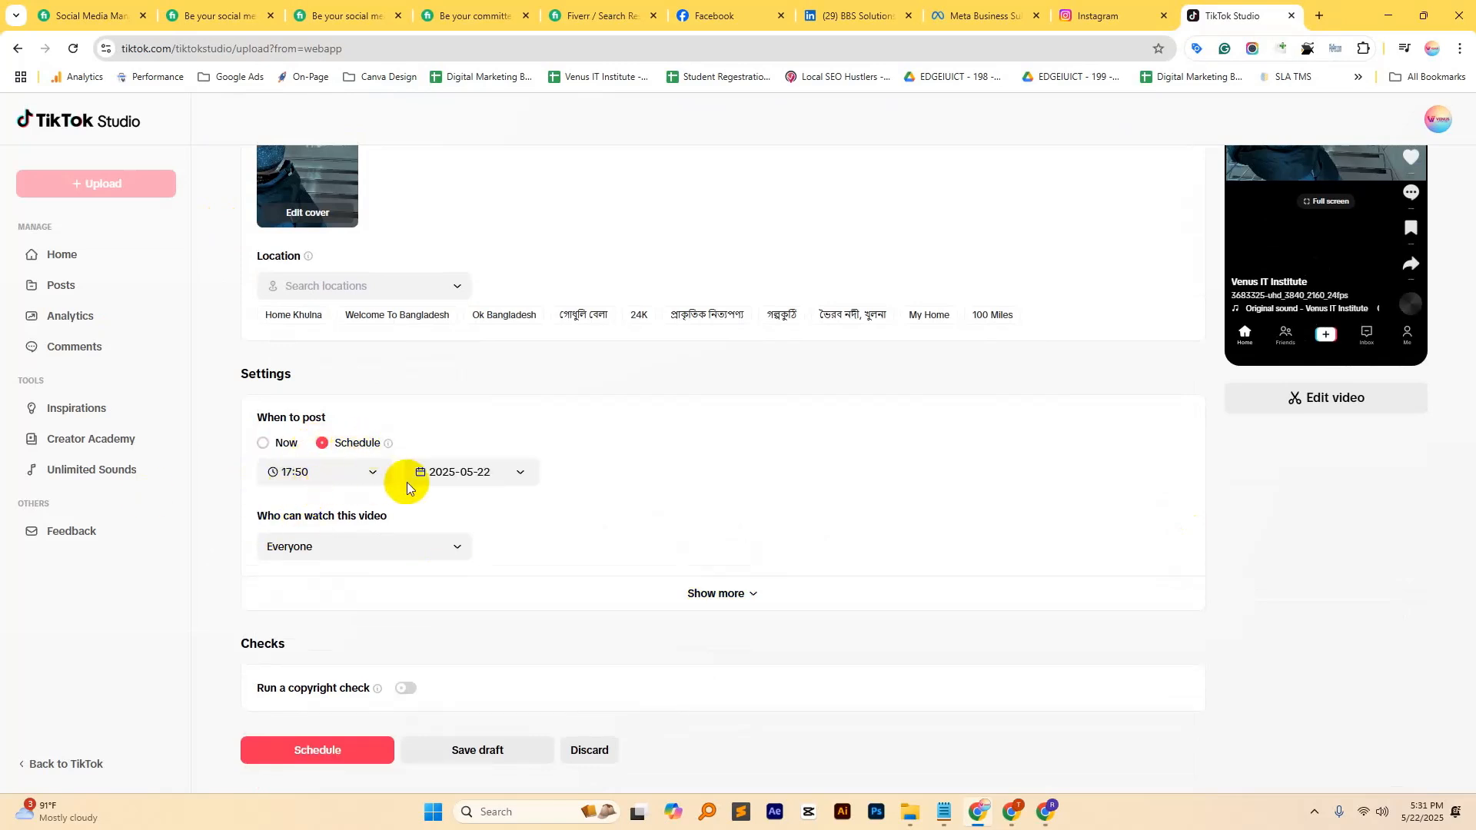
left_click(333, 472)
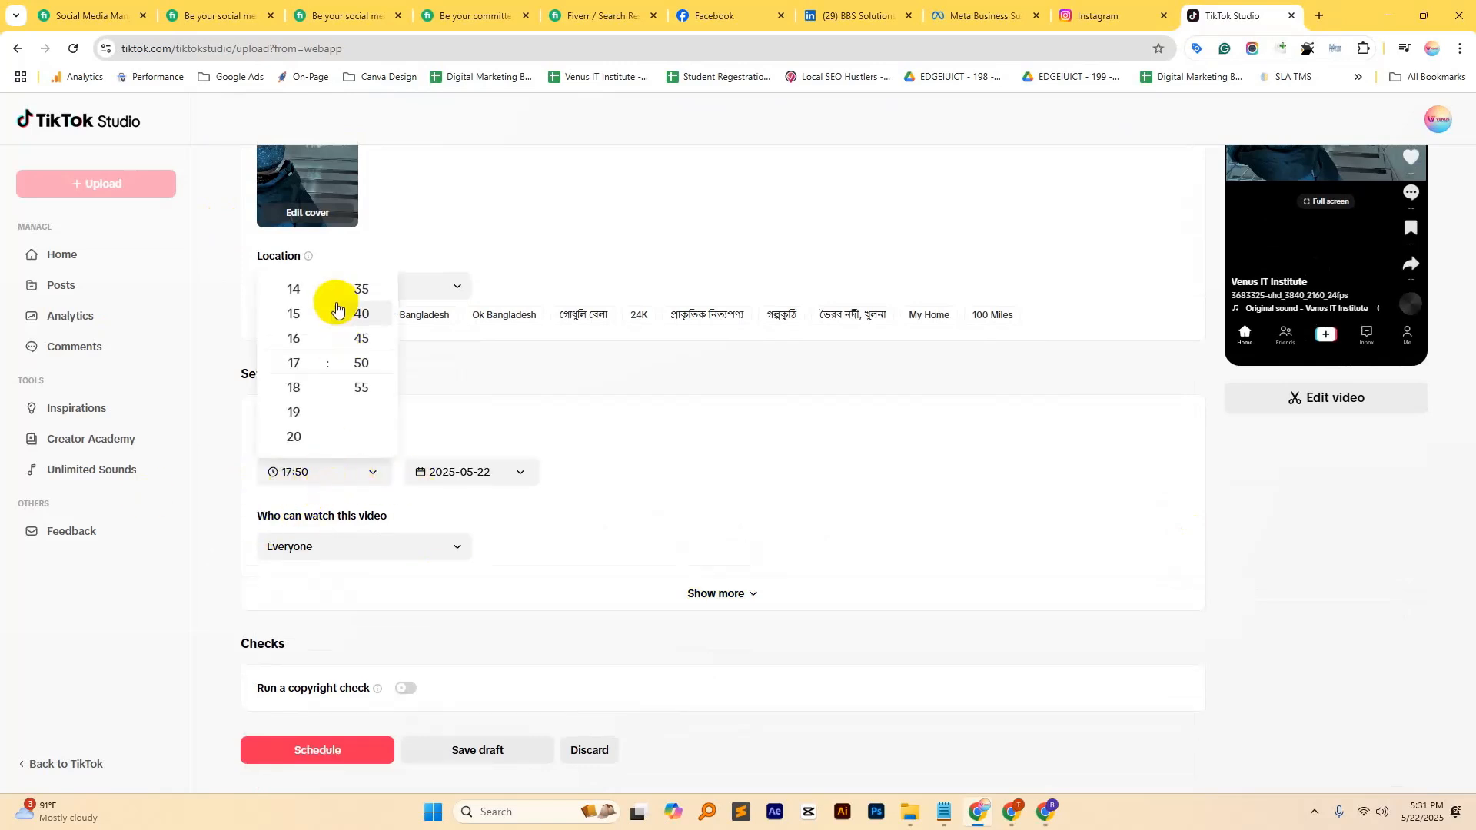
left_click(442, 472)
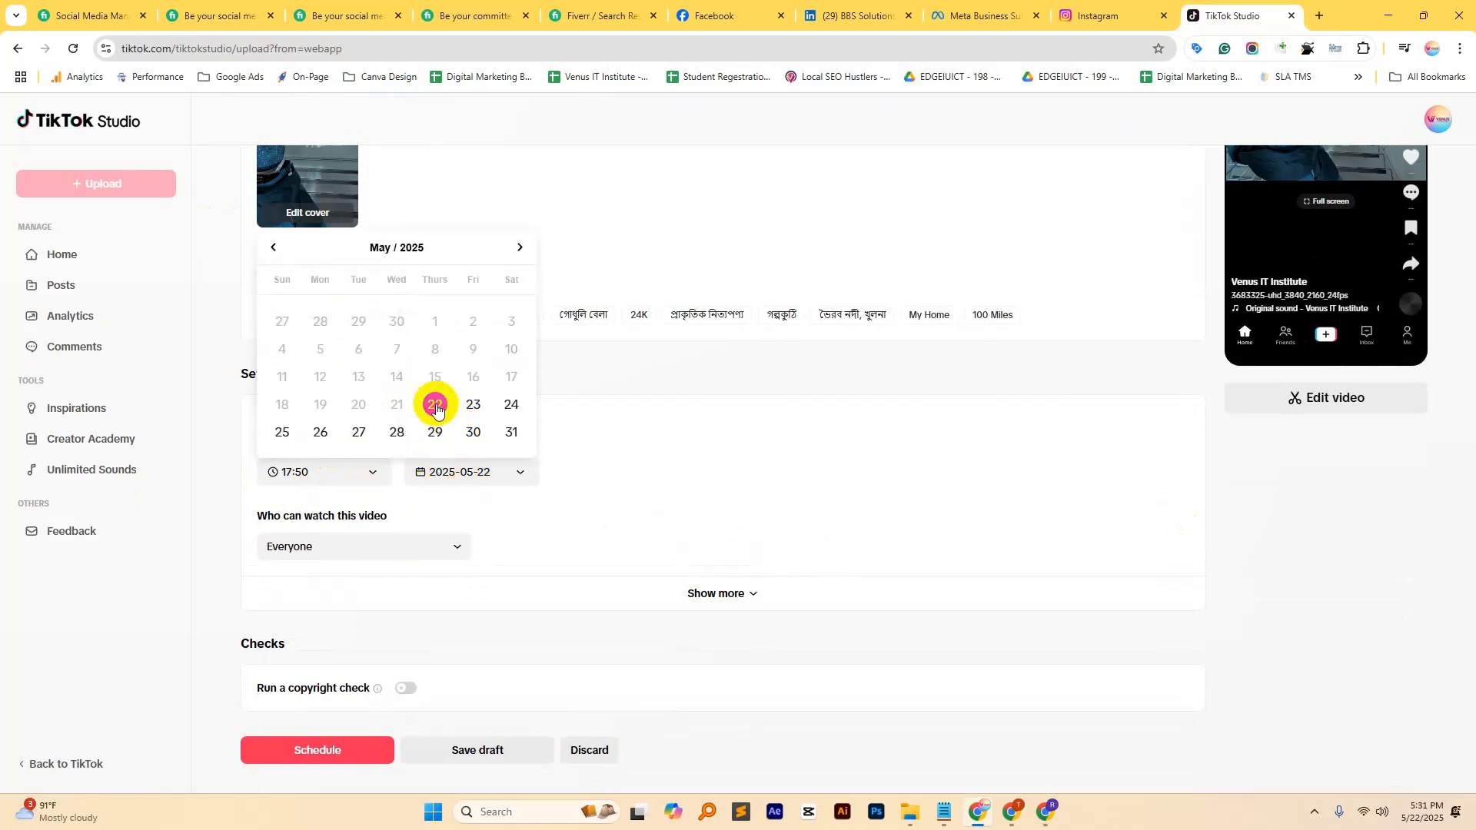
left_click(521, 249)
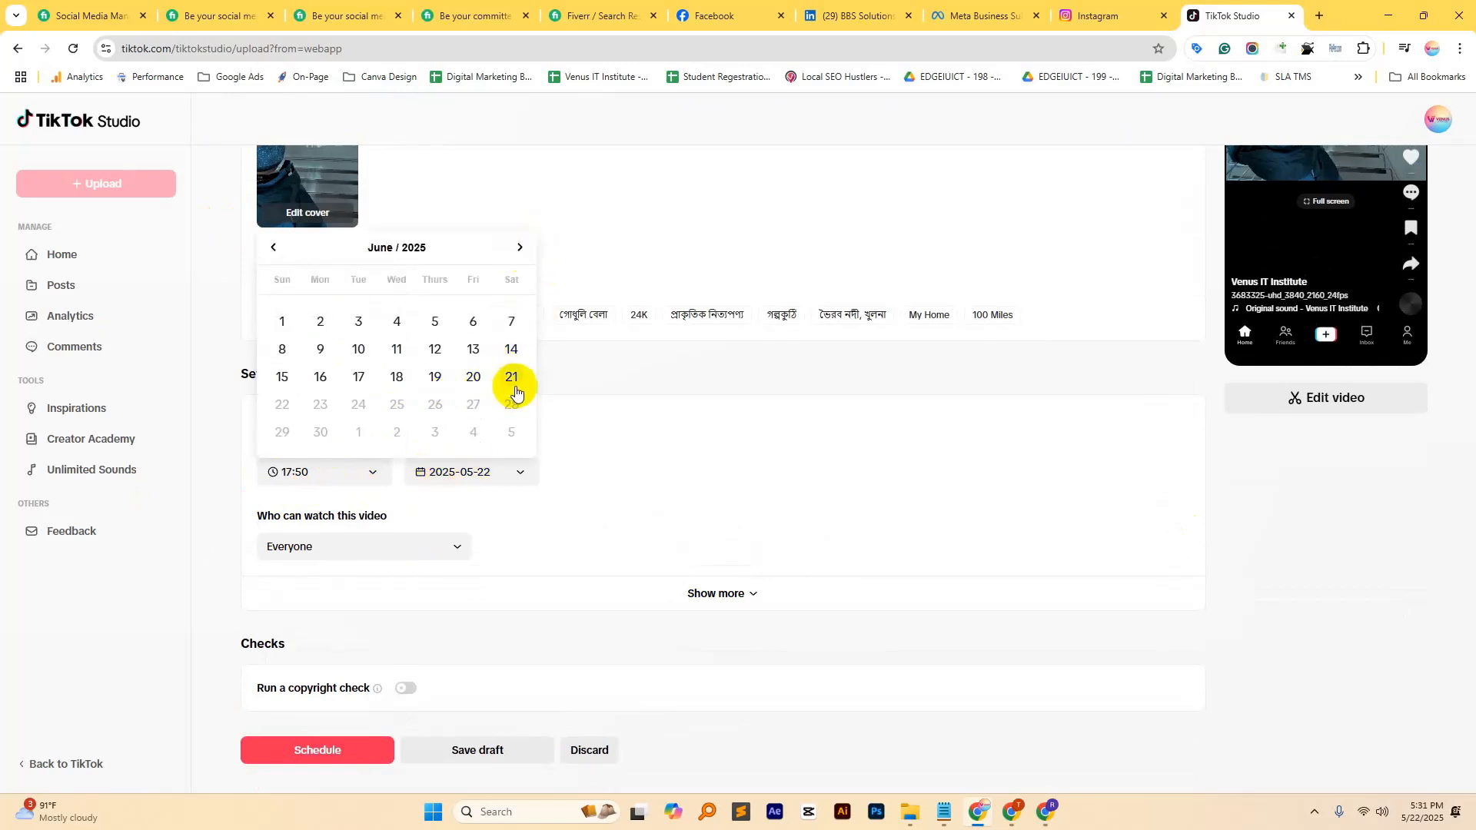
left_click(274, 248)
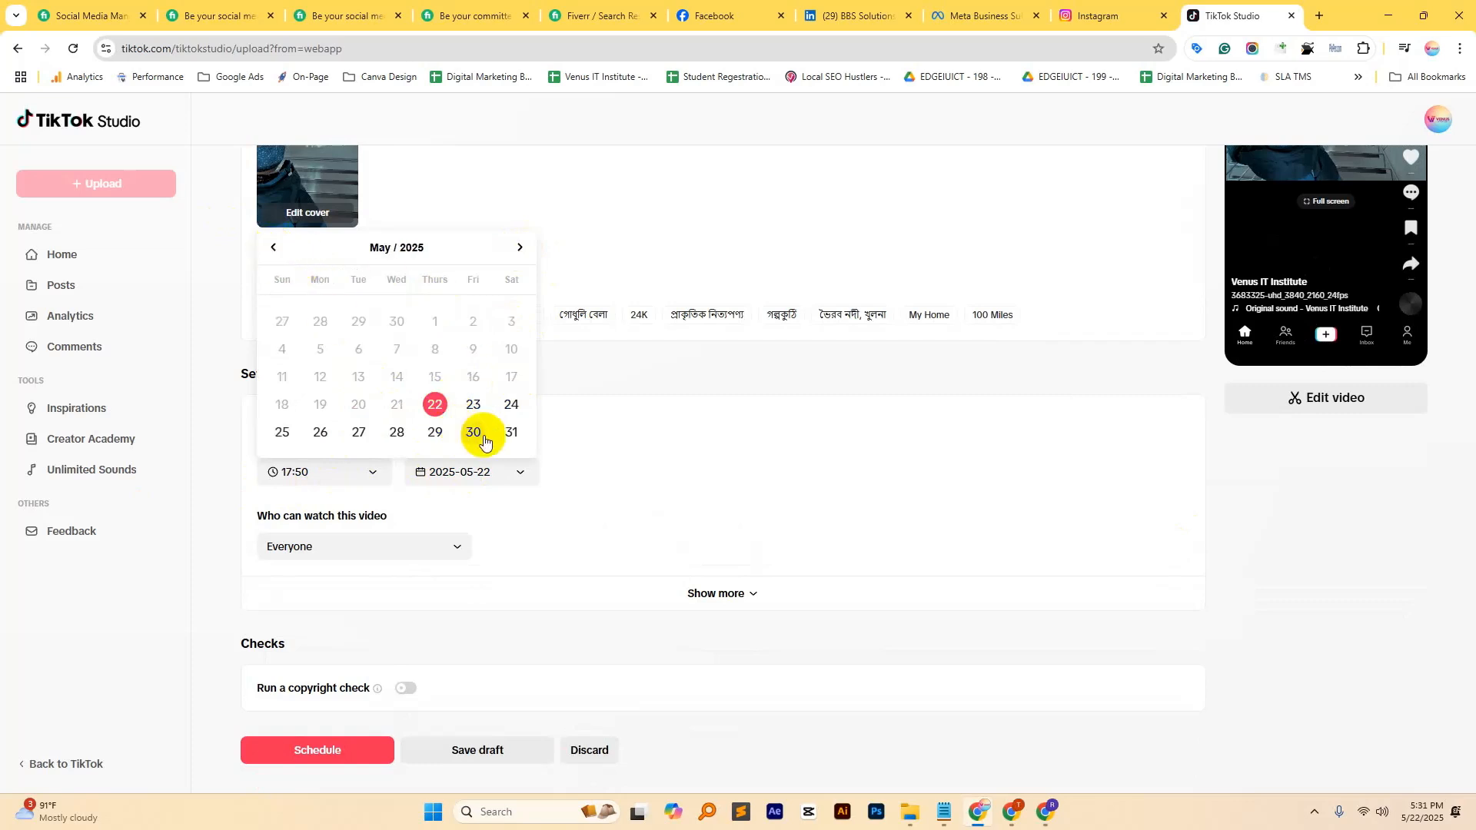
left_click(511, 405)
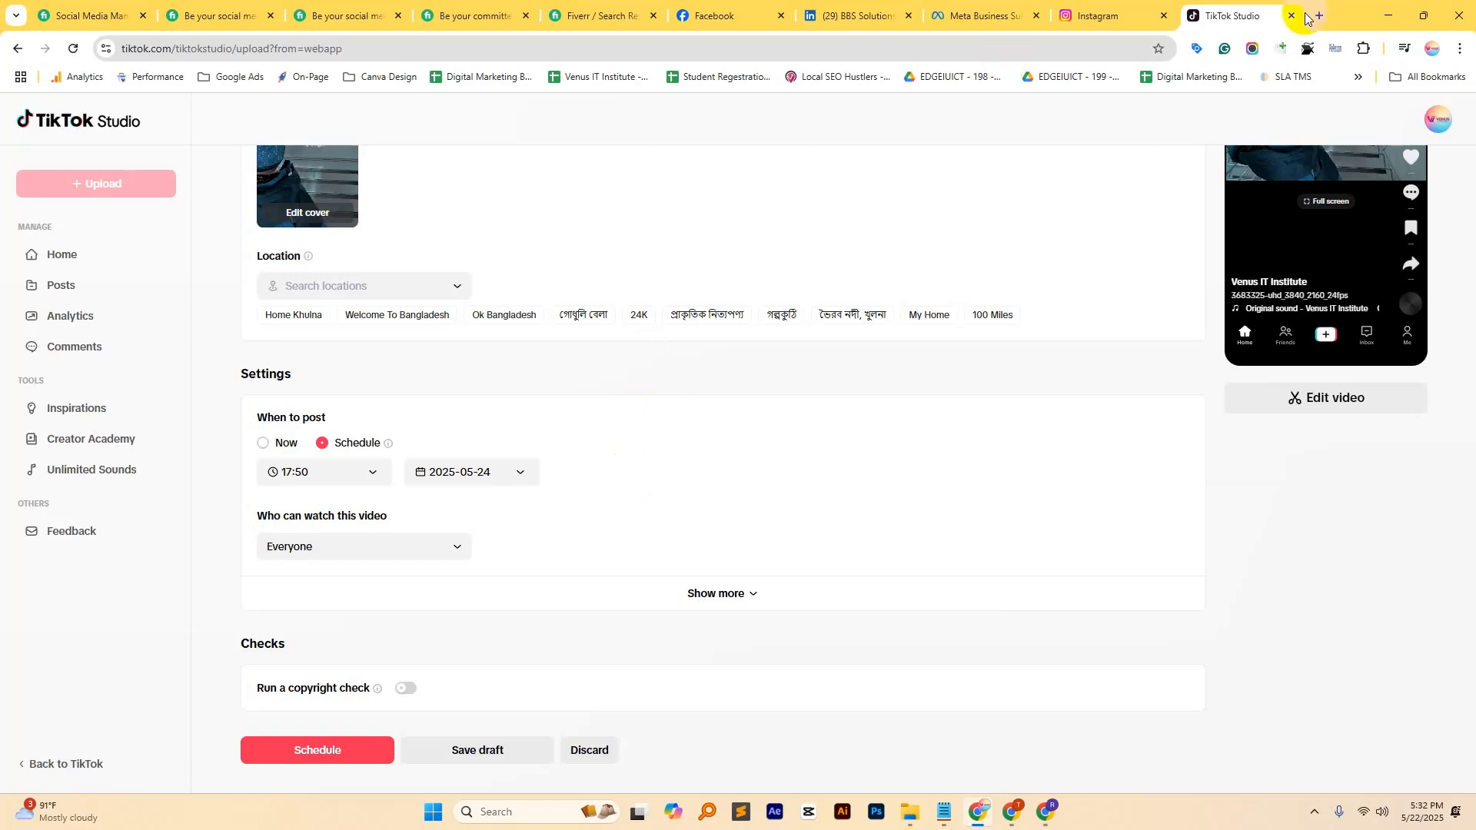
Step: Search Google for "social media management tools", leaving the TikTok upload unsaved
left_click(795, 50)
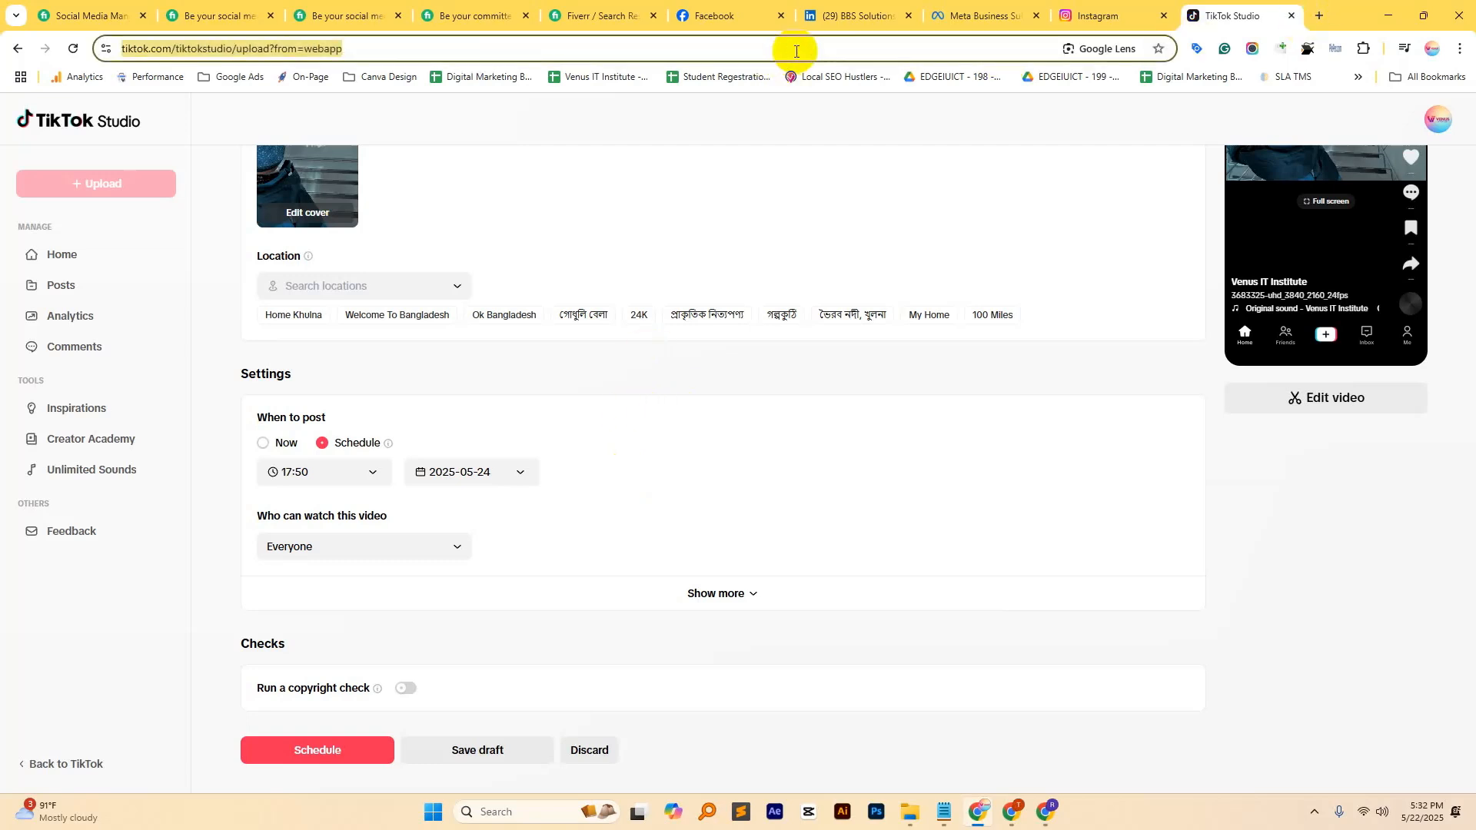
type("socia")
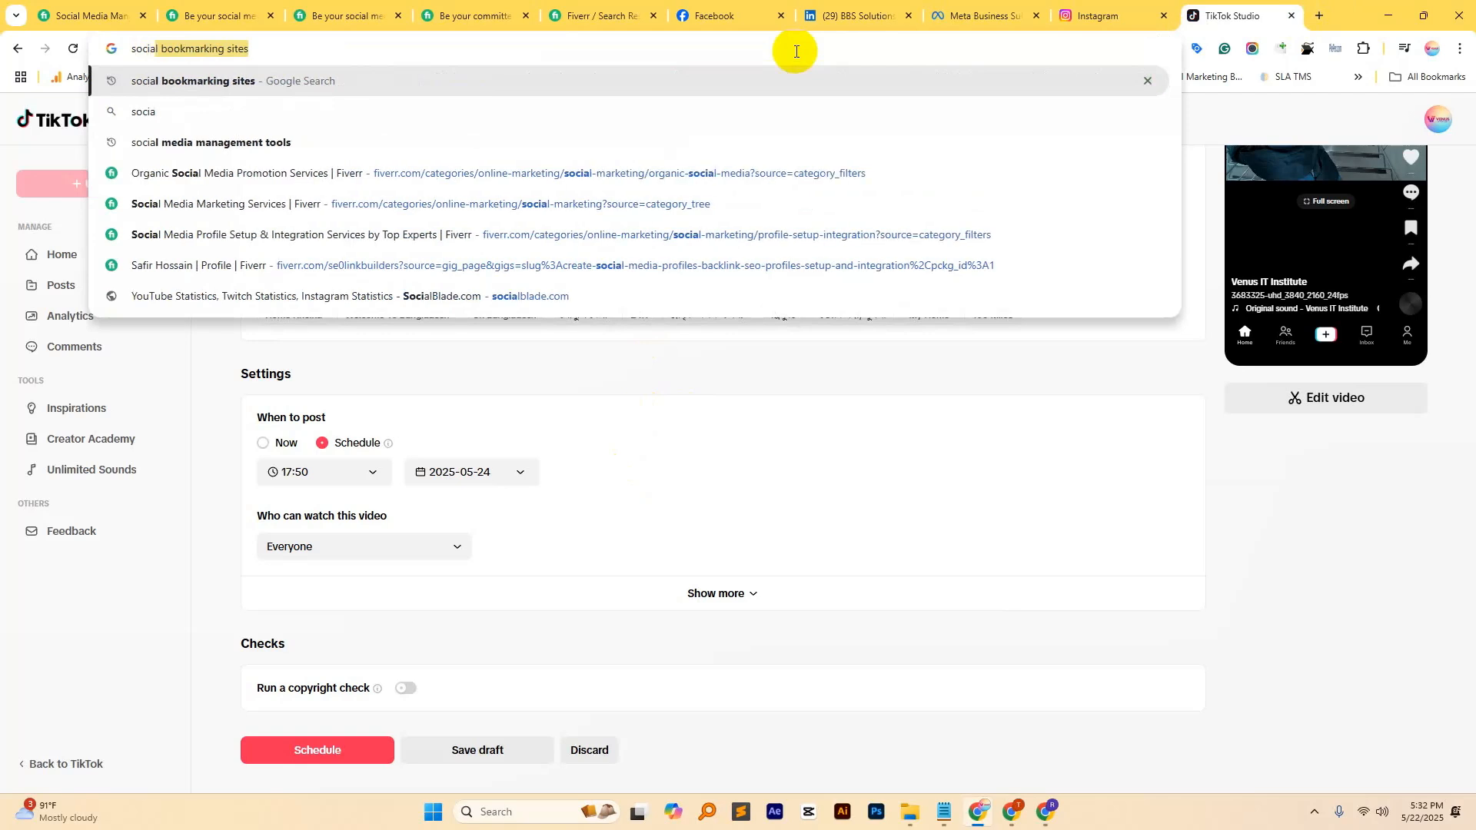
type("l media")
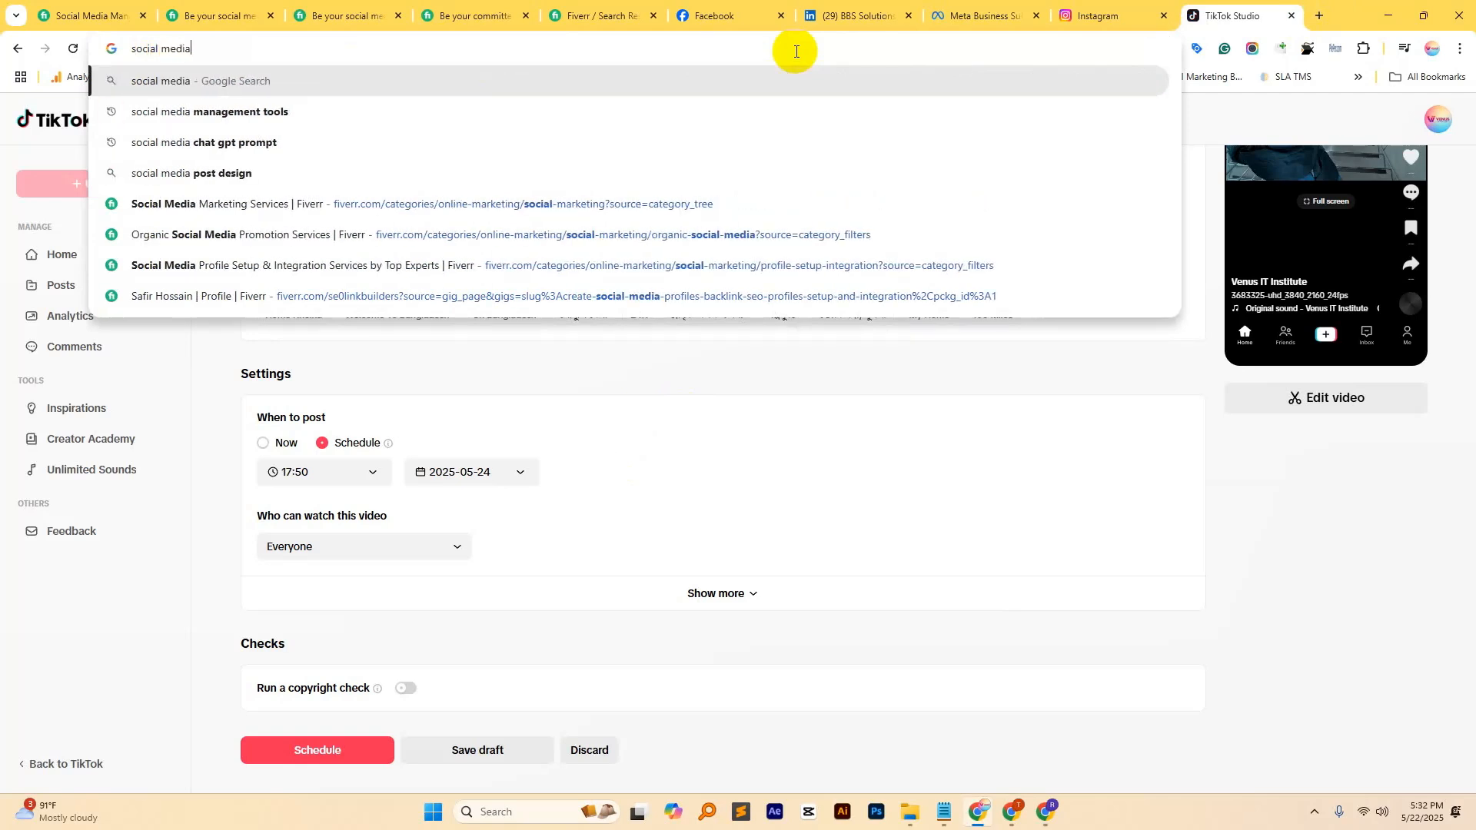
key("Down")
key("Return")
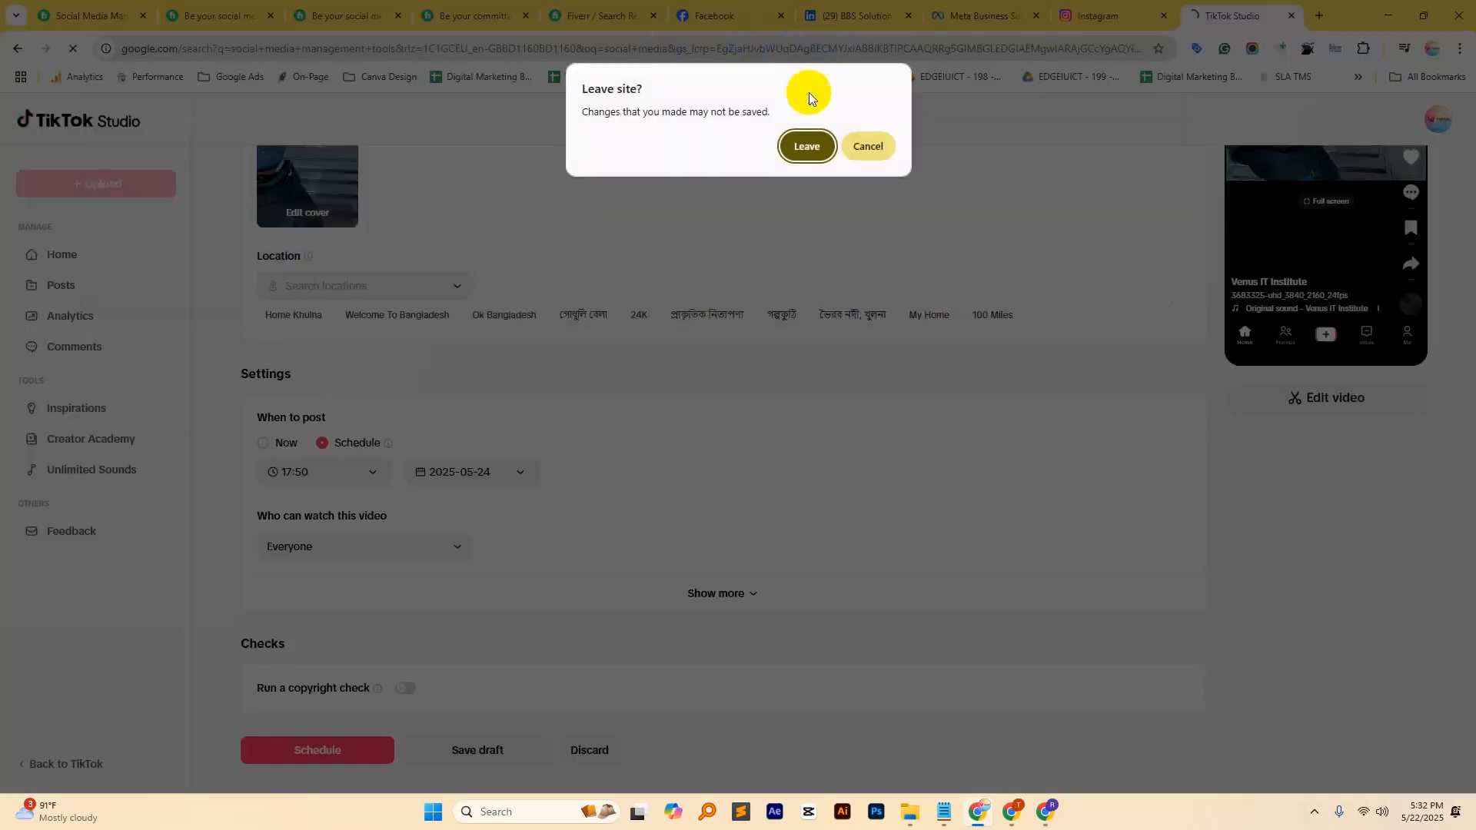
left_click(802, 152)
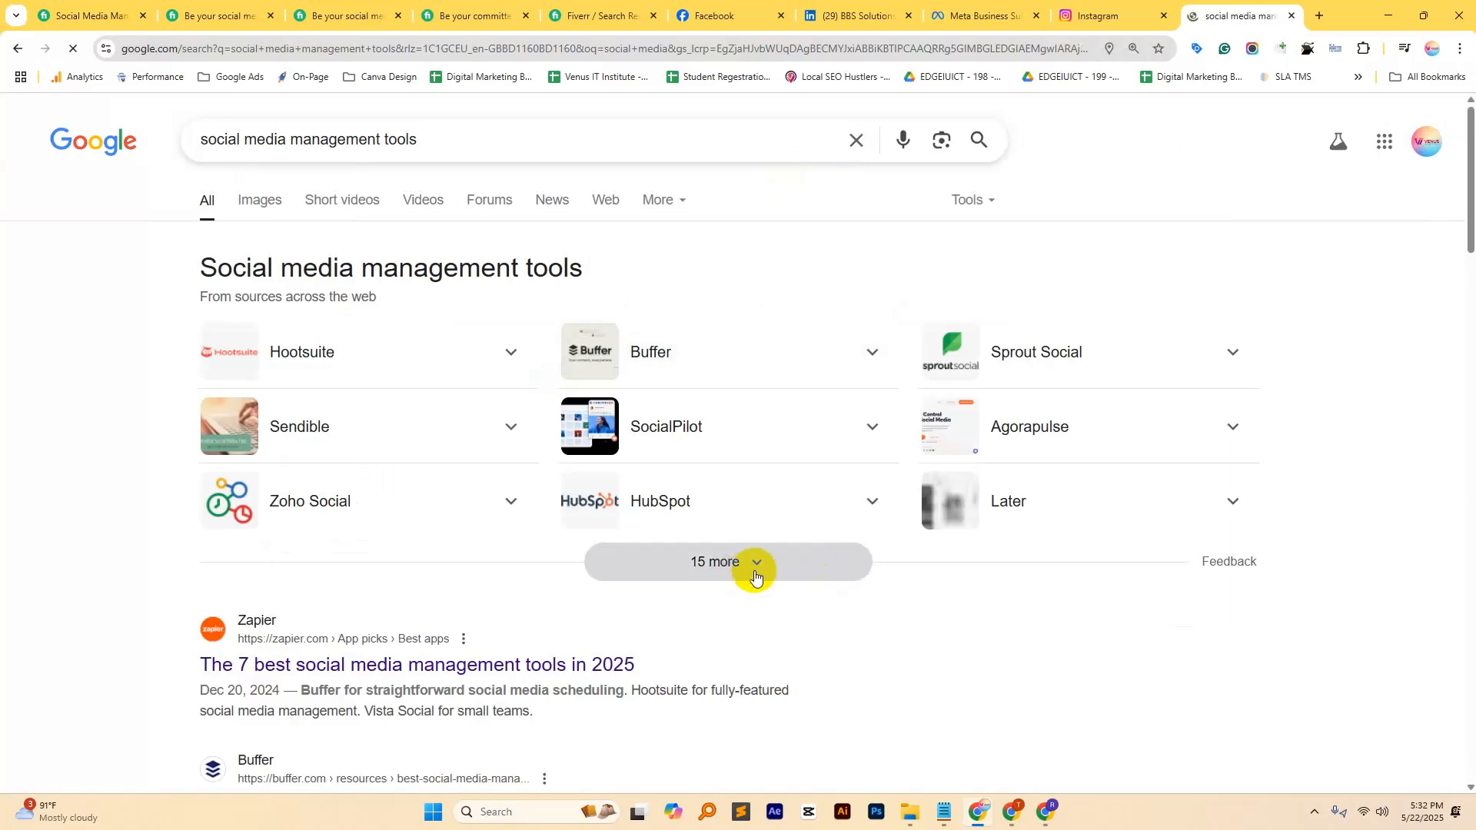
Step: Expand the full list of social media management tools in the search results and examine the options
left_click(752, 565)
scroll(470, 391, "down", 3)
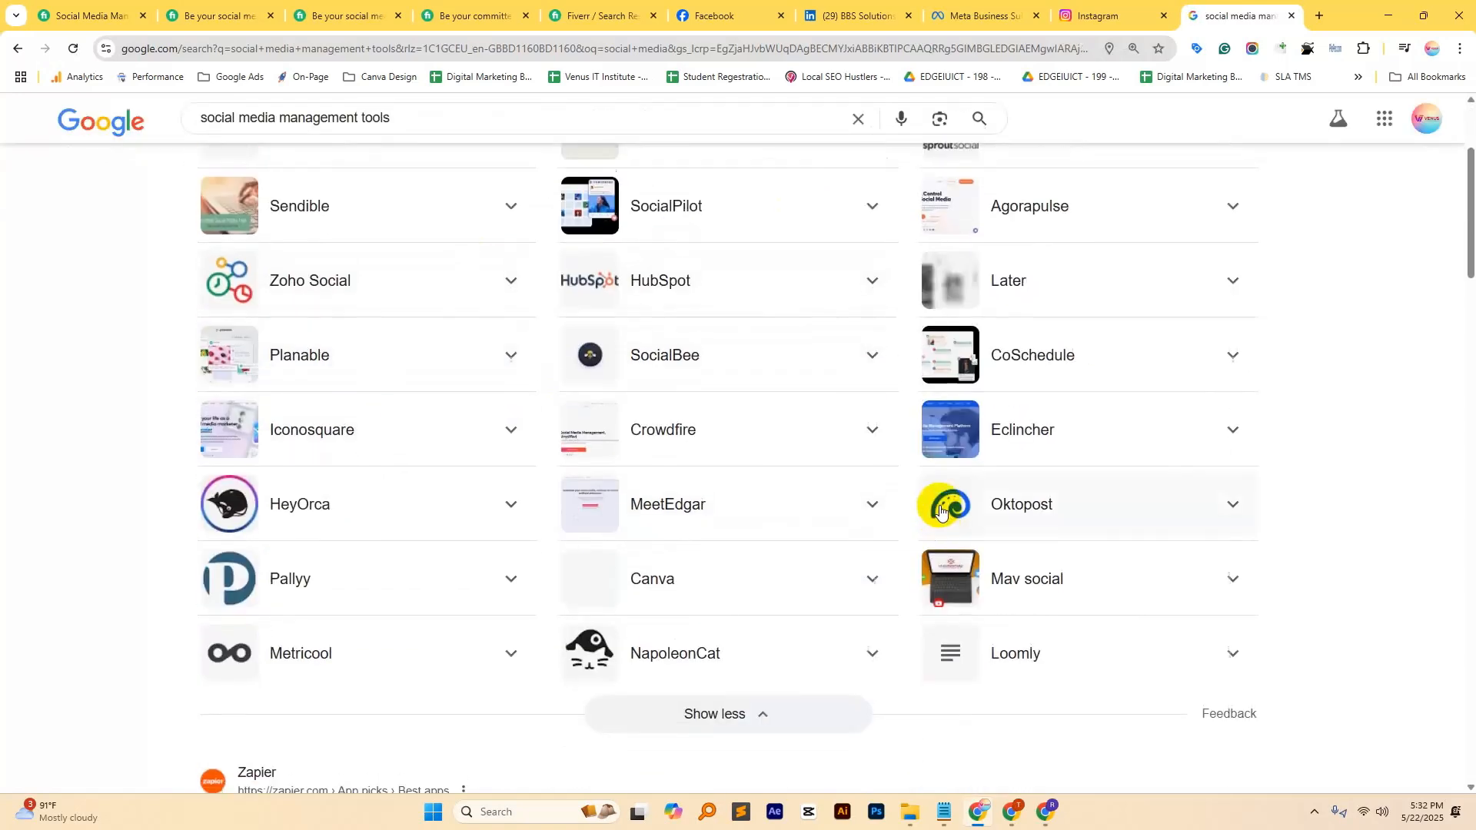
scroll(519, 469, "up", 3)
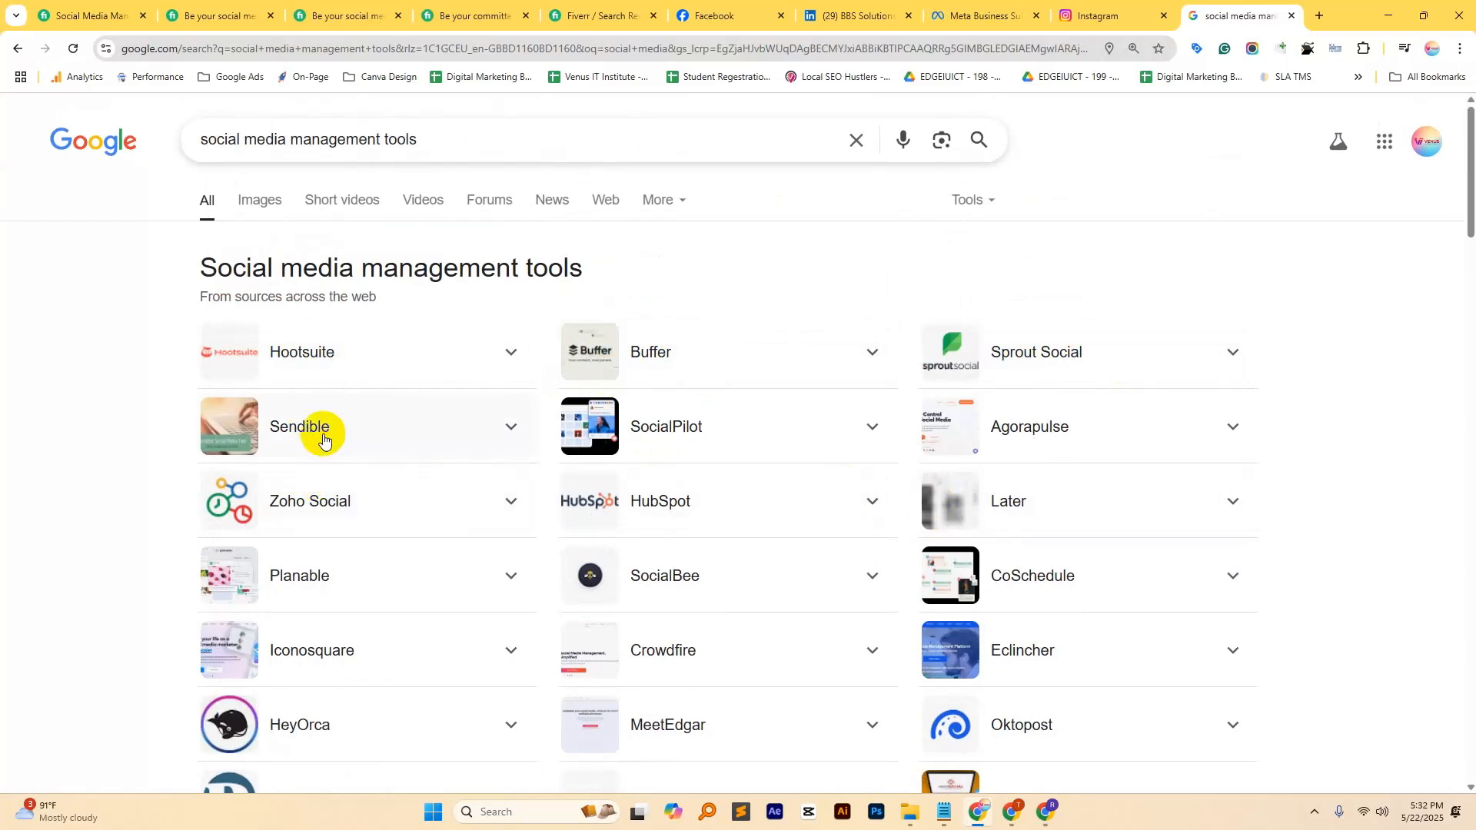
scroll(405, 518, "down", 5)
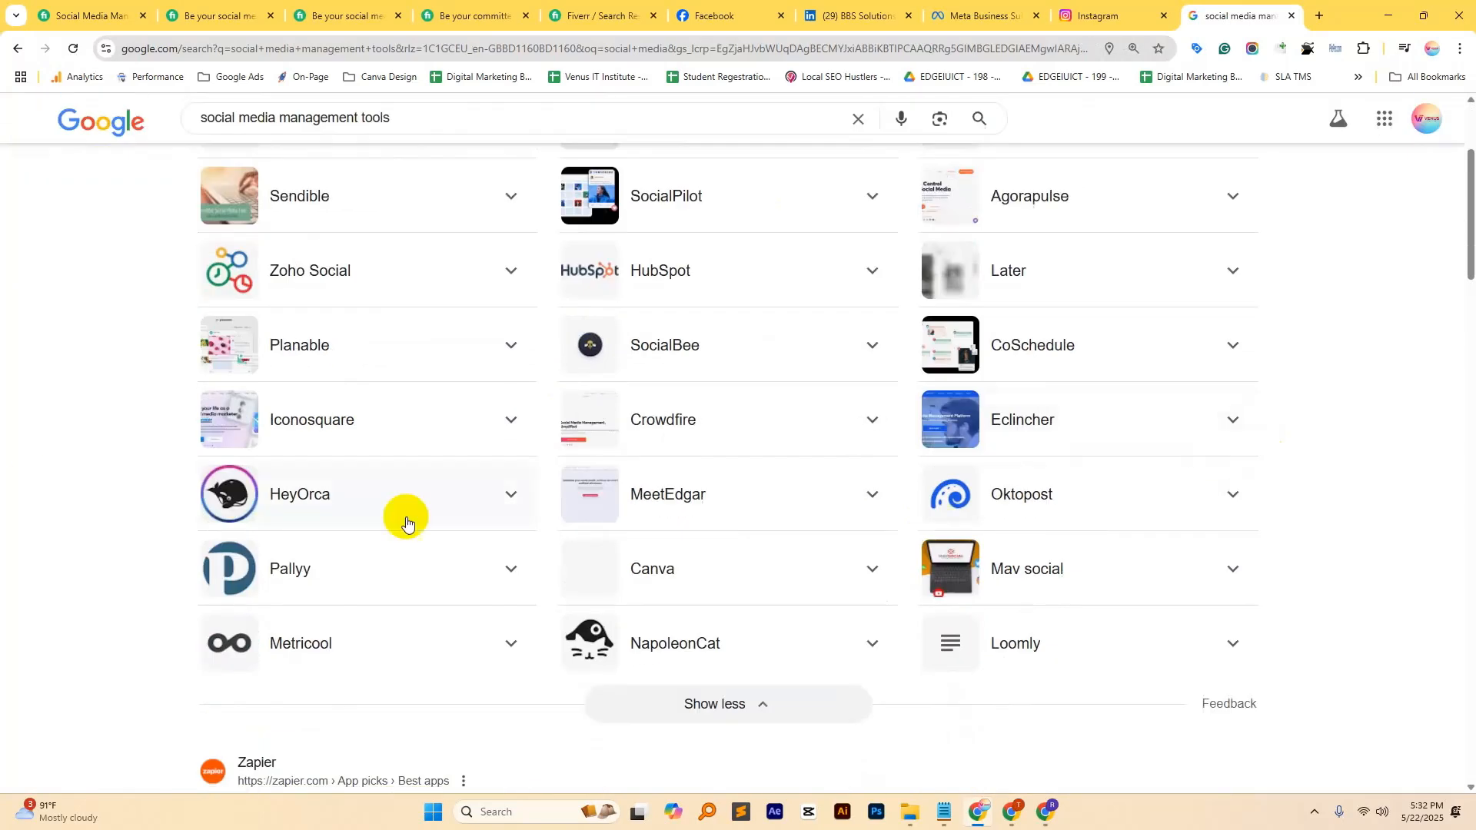
scroll(1130, 355, "up", 3)
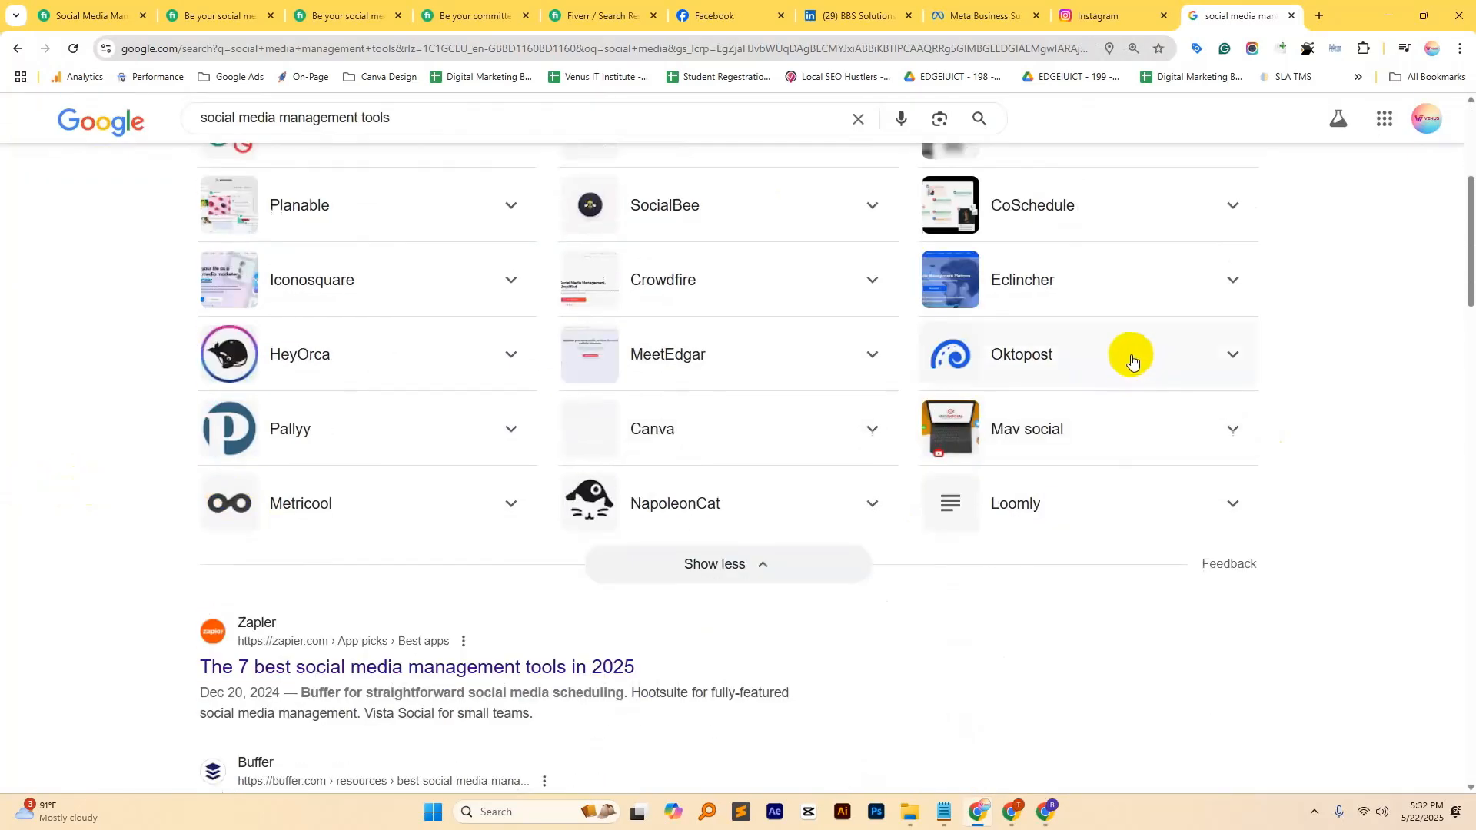
scroll(423, 375, "up", 2)
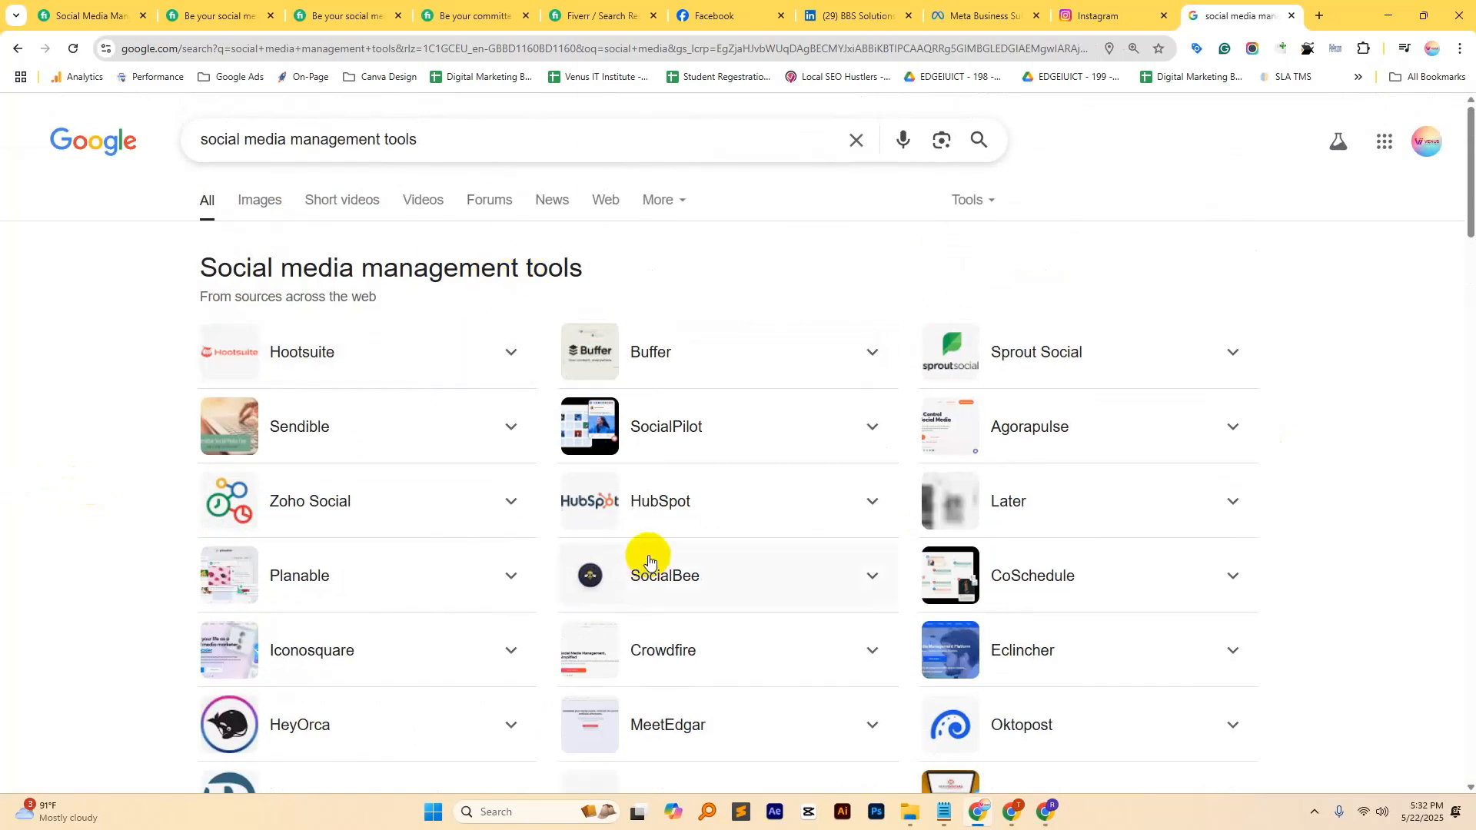
scroll(515, 566, "down", 3)
scroll(512, 560, "down", 2)
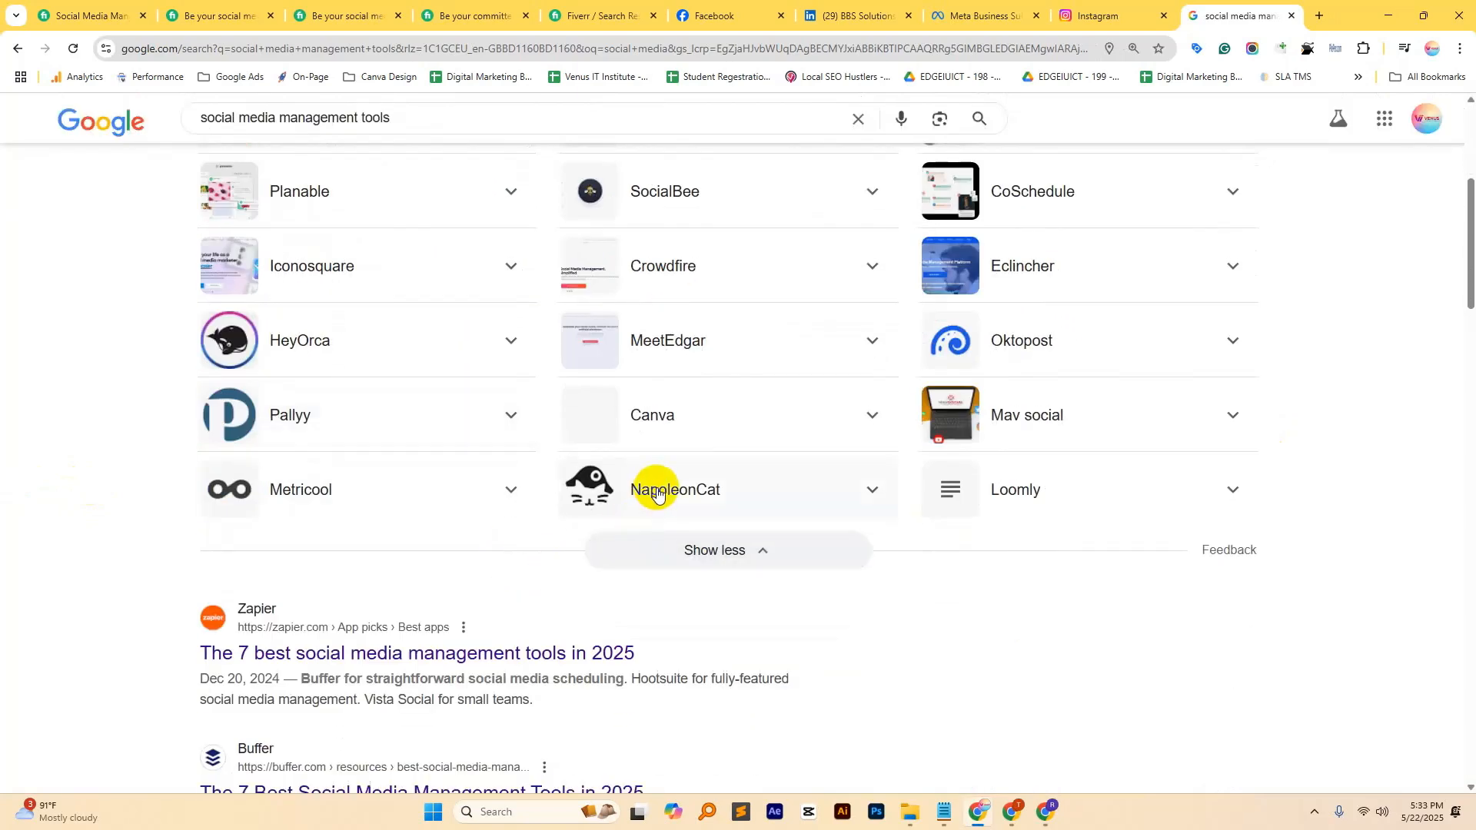
scroll(657, 493, "up", 5)
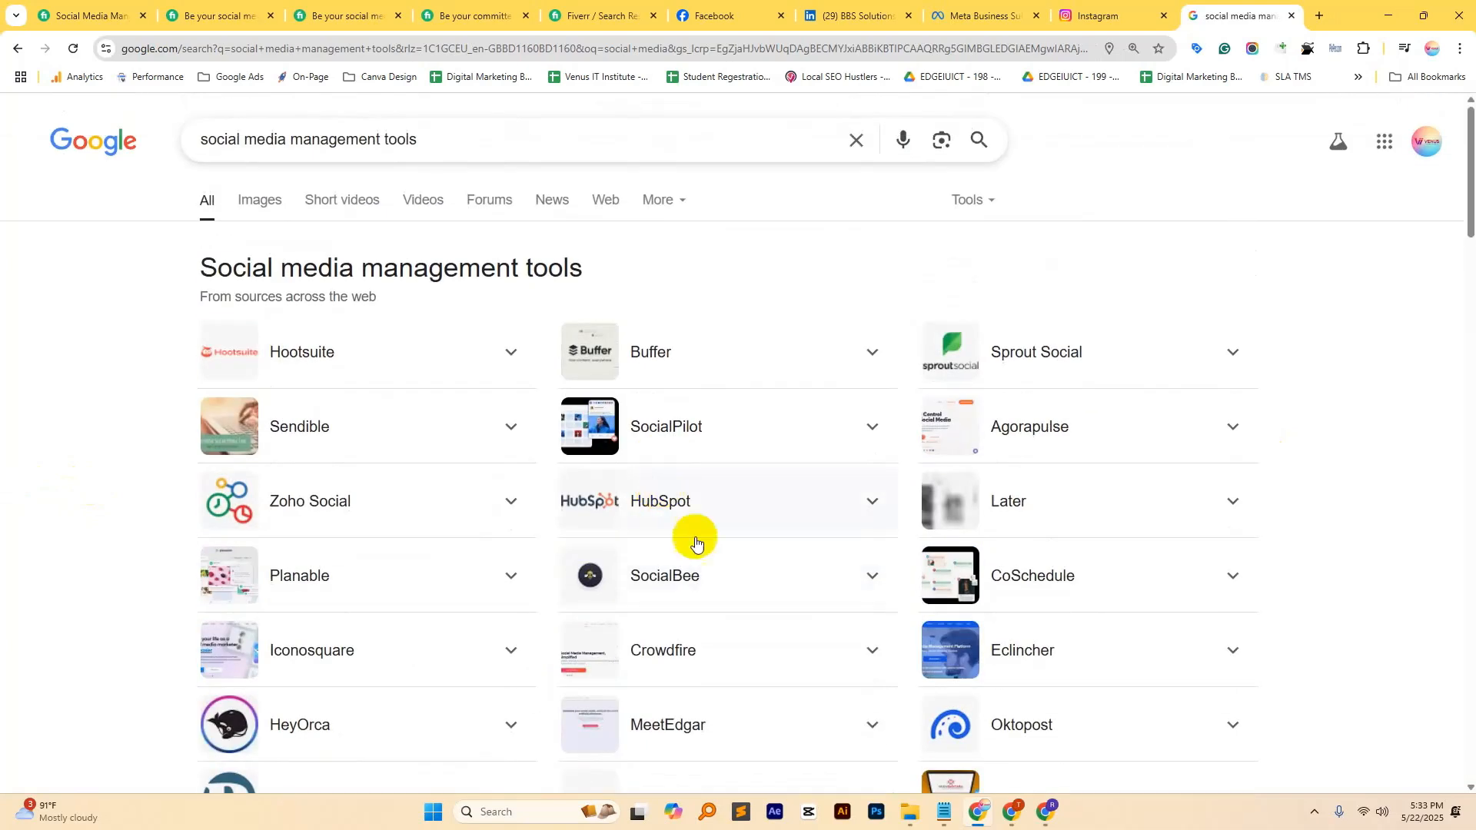
scroll(676, 530, "down", 3)
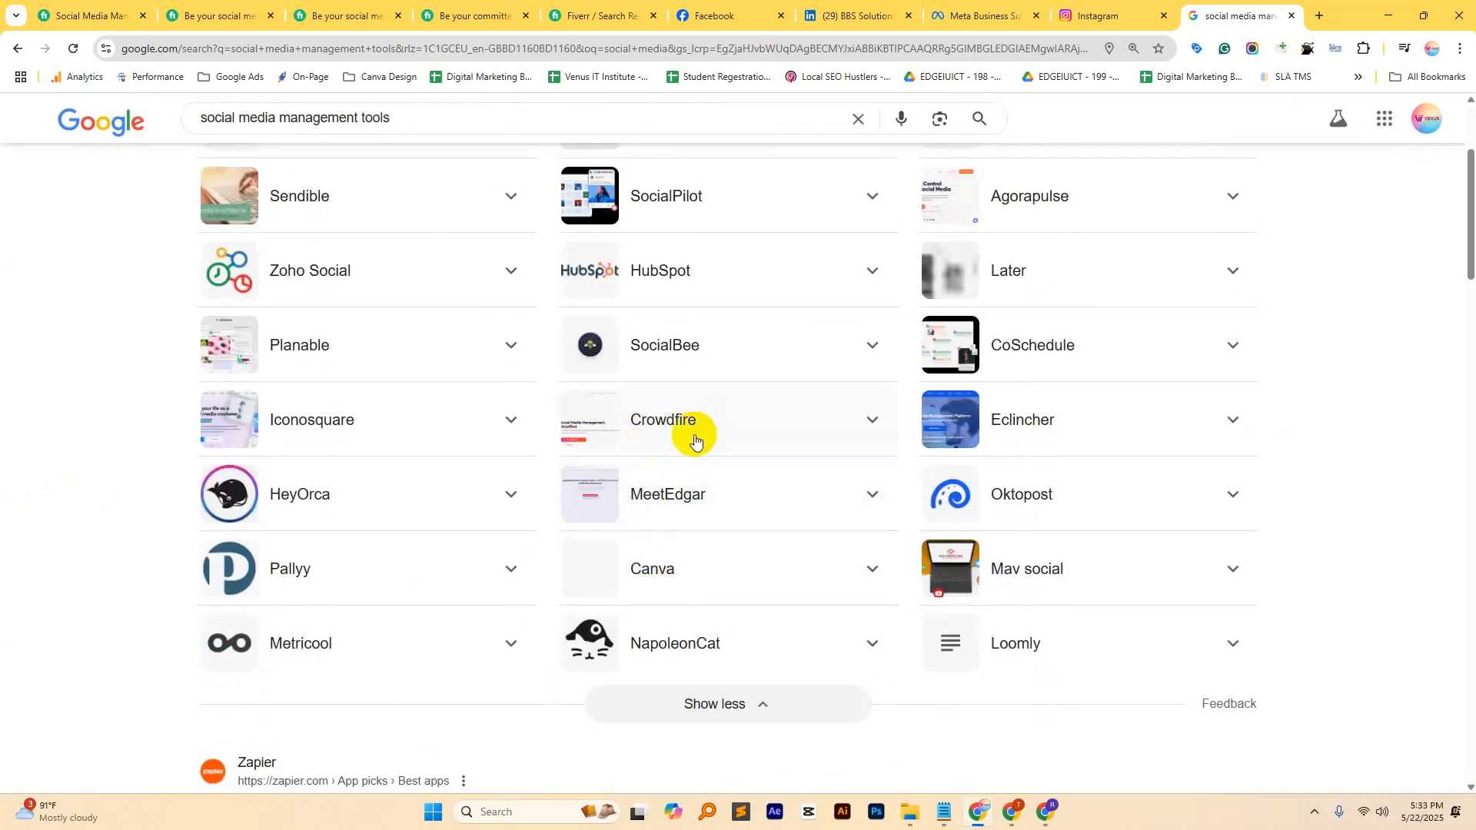